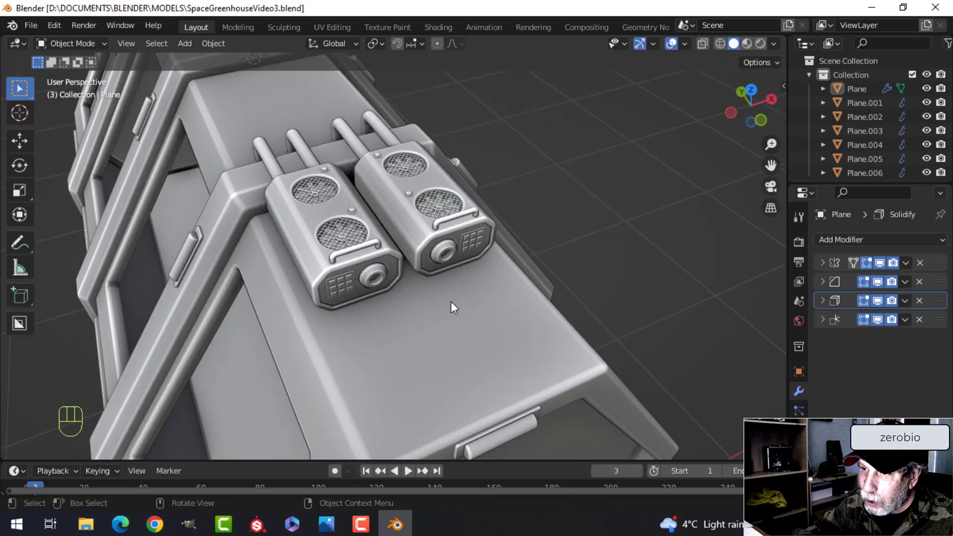
Snap the 3D cursor to the inner edge loop of the round port on the left roof unit, then deselect everything.
click(376, 275)
scroll(387, 281, up, 5)
key(Tab)
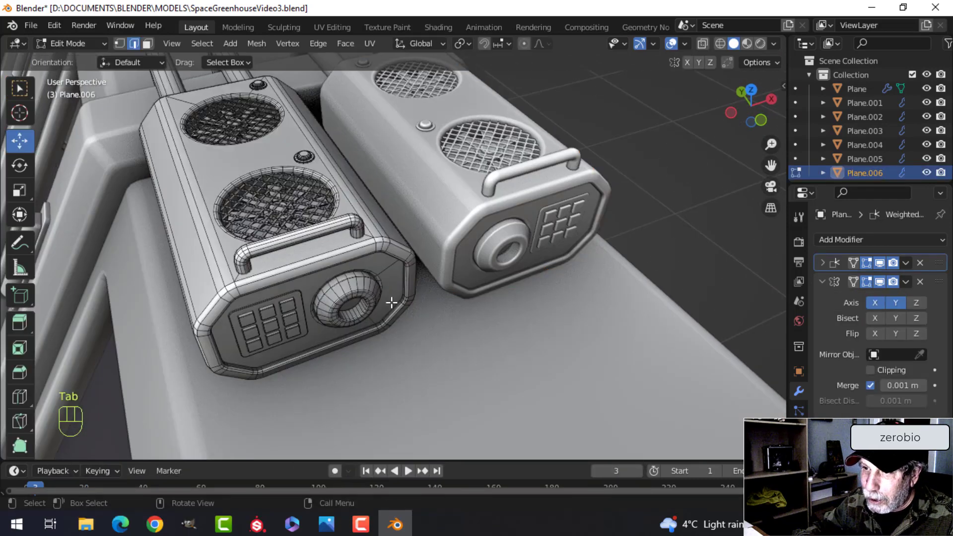
shift+middle_drag(388, 286, 387, 259)
scroll(387, 261, up, 2)
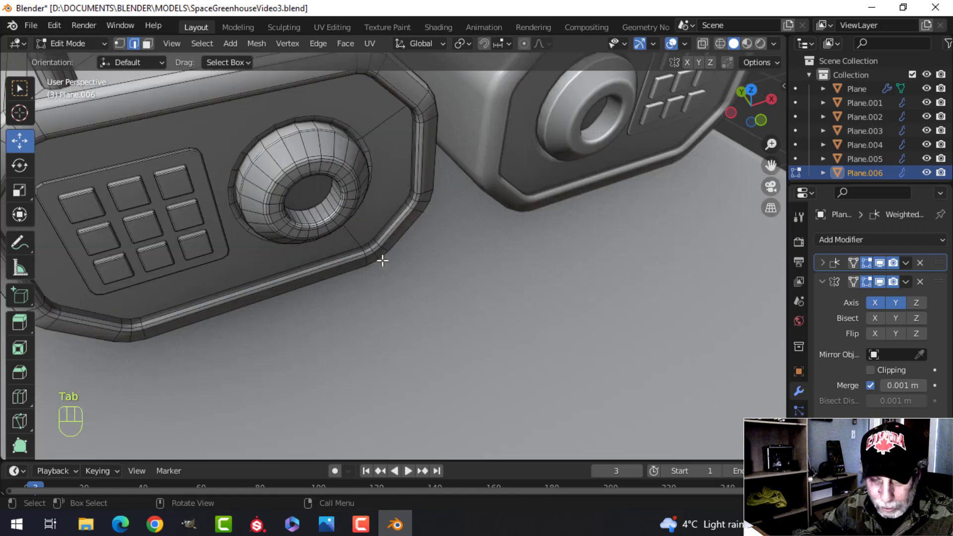
alt+shift+click(321, 227)
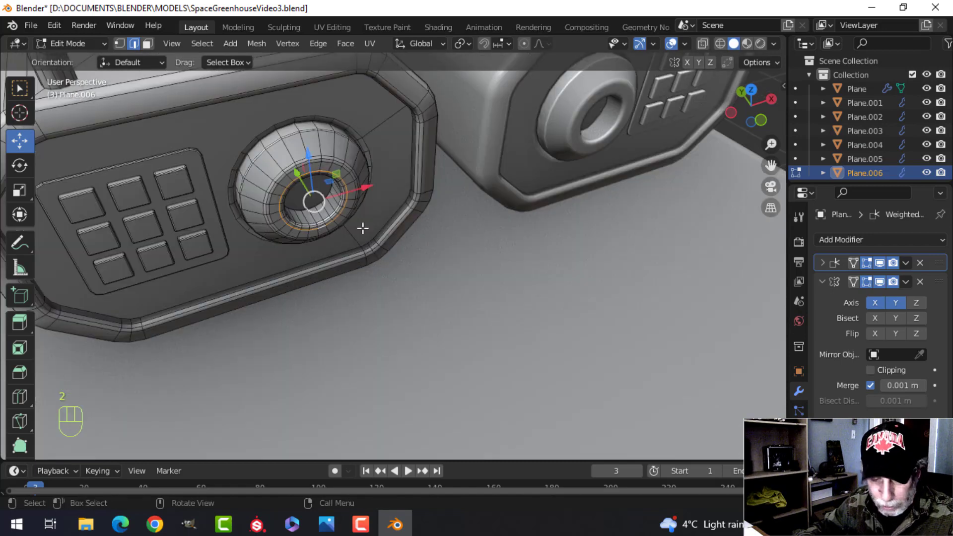
key(shift+s)
click(385, 311)
key(Tab)
scroll(442, 262, down, 7)
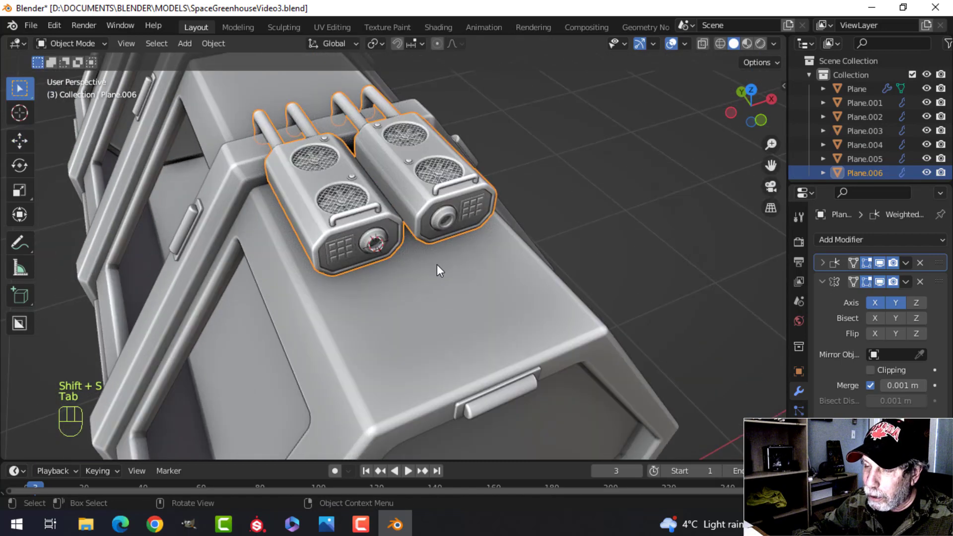
key(alt+a)
scroll(429, 270, up, 4)
scroll(434, 264, down, 3)
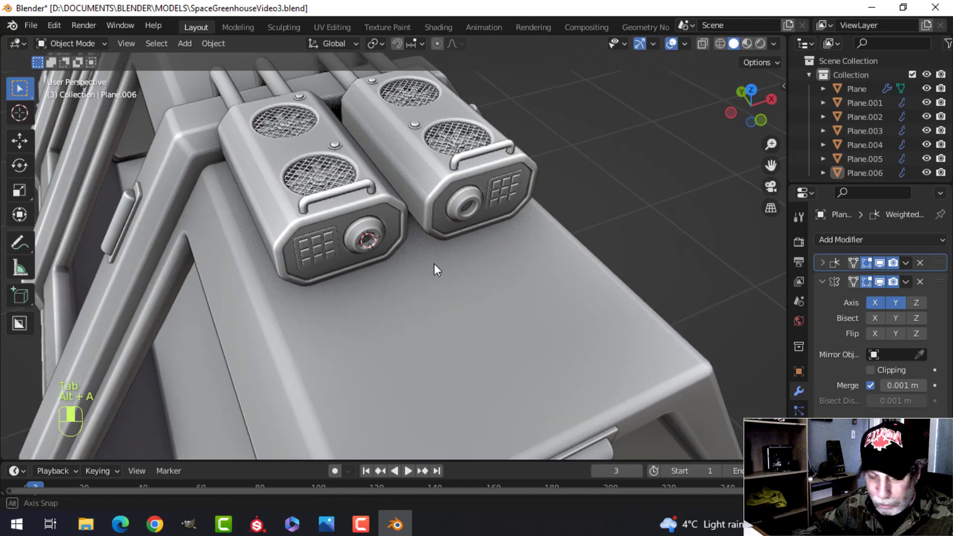
Add a cylinder mesh with 20 vertices at the 3D cursor.
key(shift+a)
mouse_move(407, 224)
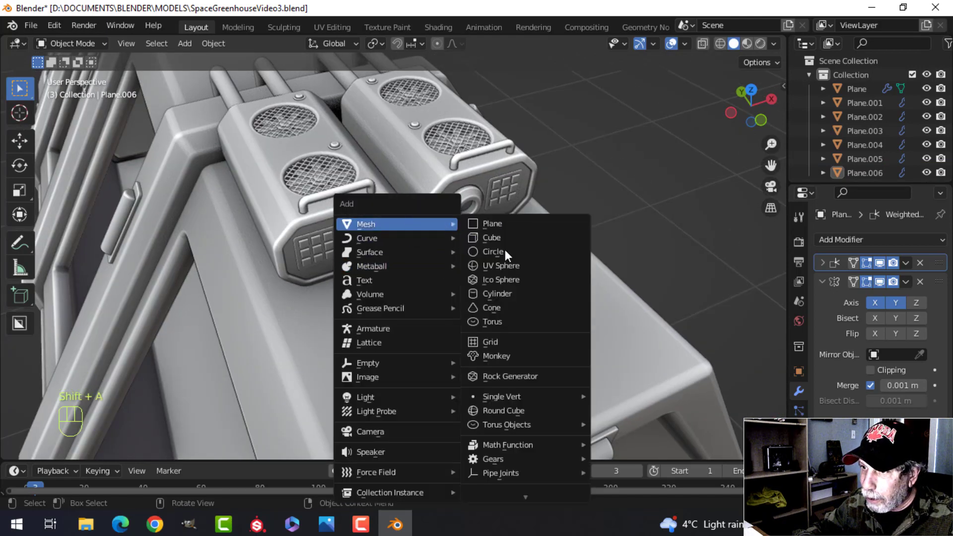
click(506, 289)
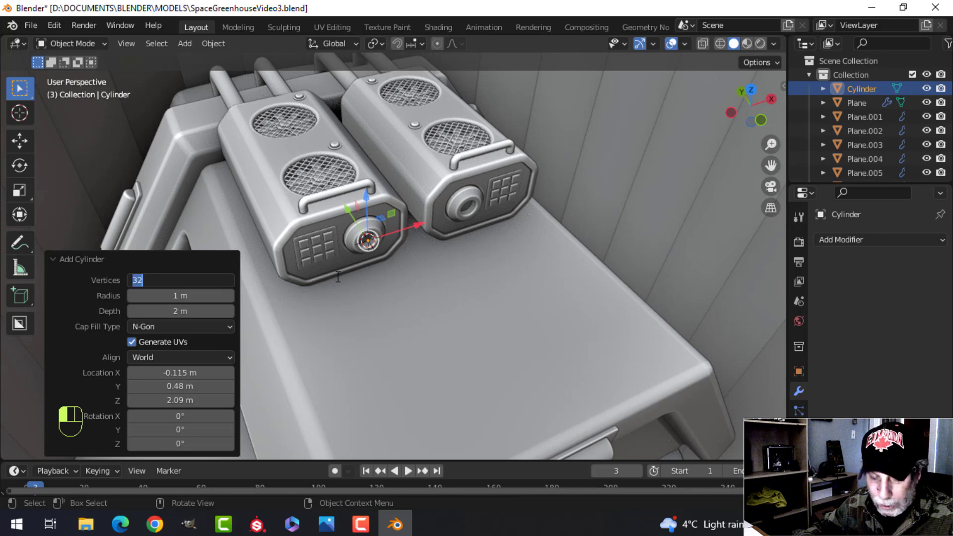
key(Return)
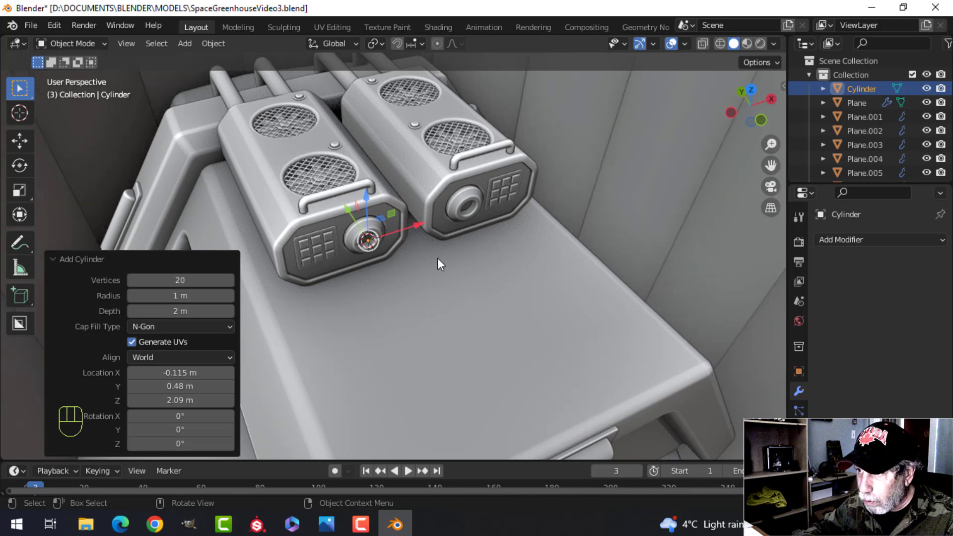
Scale the cylinder's mesh down to roughly the port's size and move it about -0.042 m along Y, out in front.
scroll(437, 258, down, 4)
key(Tab)
key(s)
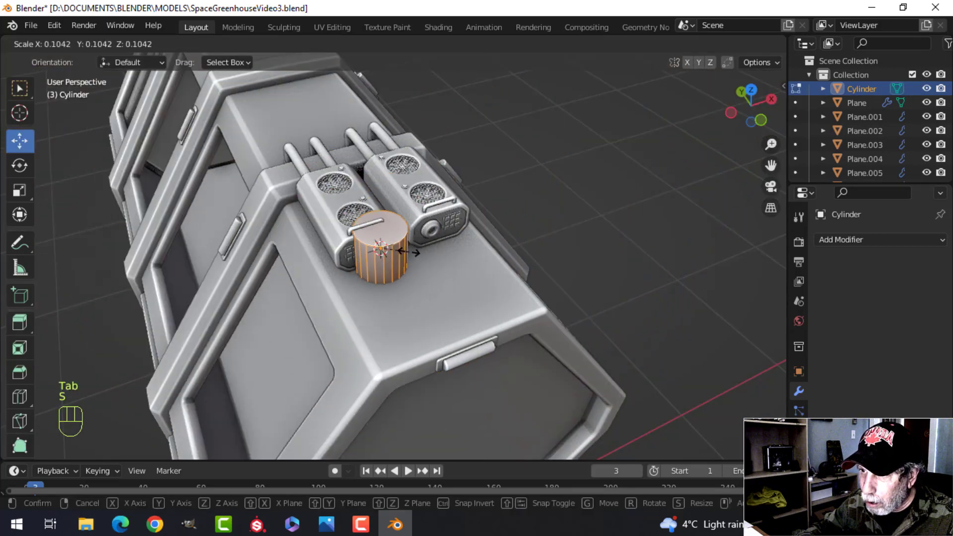
click(391, 253)
scroll(392, 253, up, 3)
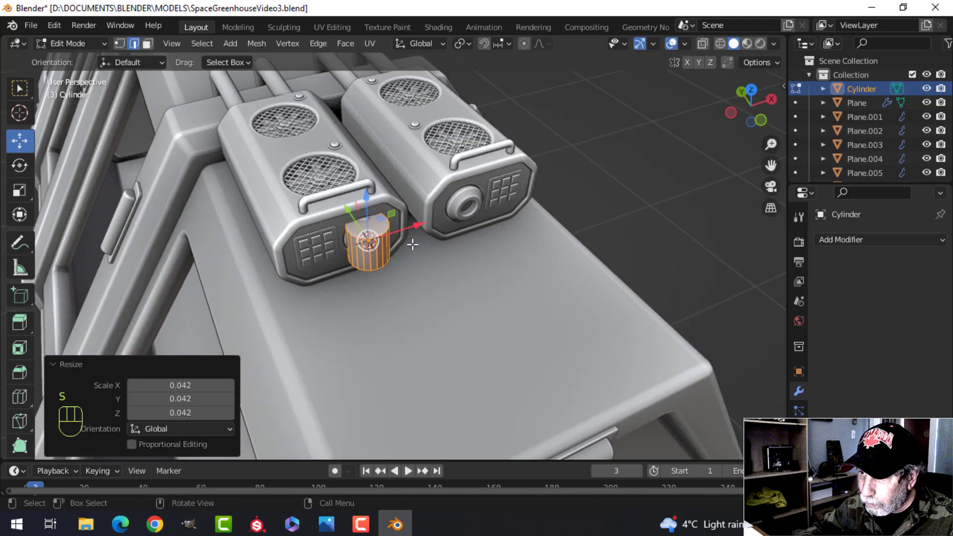
key(s)
click(392, 237)
drag(356, 228, 407, 240)
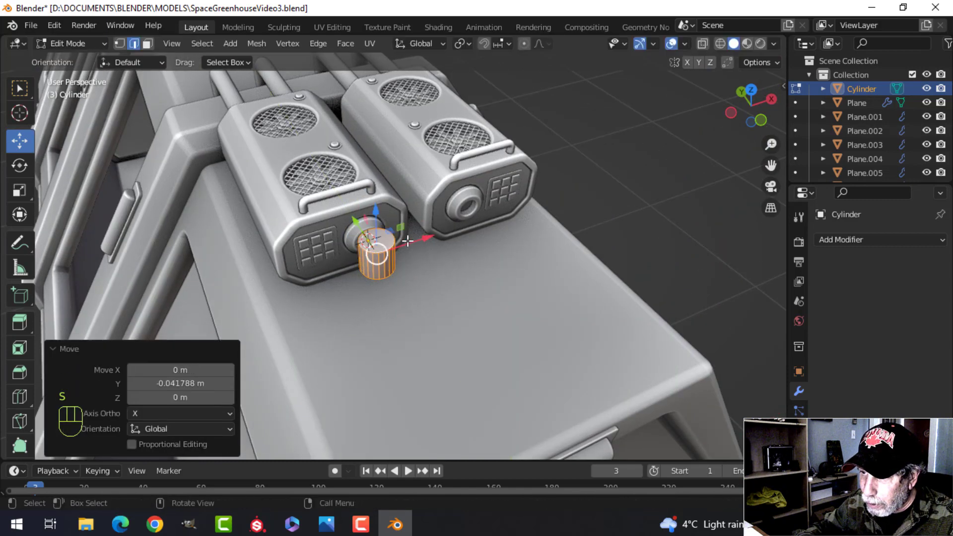
Rotate the cylinder 90° about Y and stretch it along X so it lies lengthwise across the port.
text(ry90)
click(496, 291)
middle_drag(495, 291, 436, 263)
key(s)
key(x)
click(487, 264)
Add a centred loop cut around the cylinder and delete the half on the side facing the second roof unit.
scroll(460, 270, up, 10)
scroll(460, 270, down, 8)
scroll(442, 260, up, 4)
key(ctrl+r)
click(344, 264)
right_click(344, 264)
key(alt+a)
shift+middle_drag(437, 263, 358, 264)
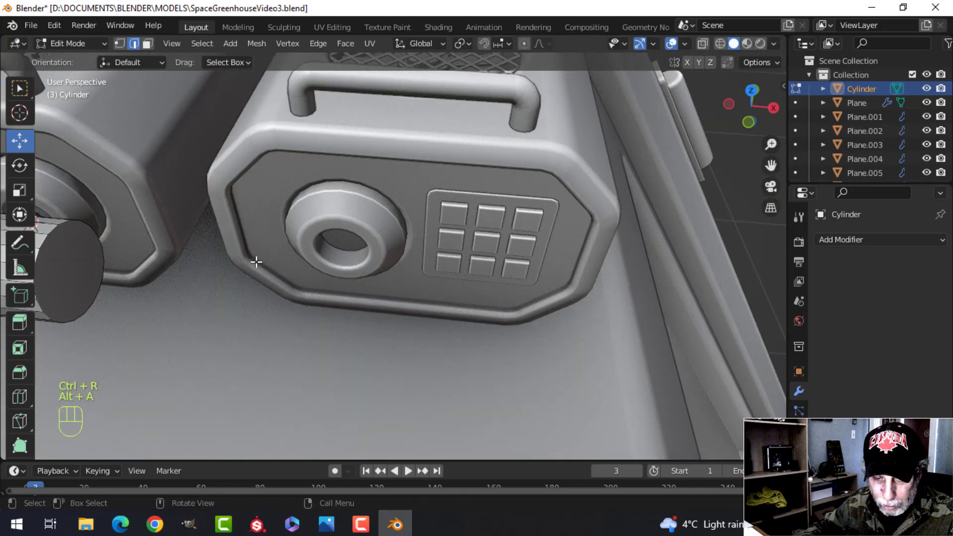
click(93, 263)
scroll(151, 254, down, 5)
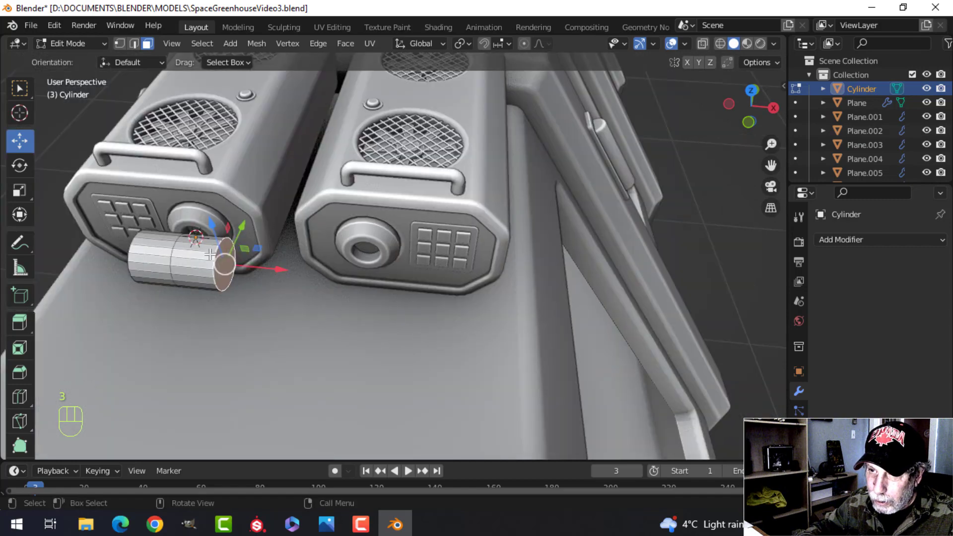
key(x)
click(263, 261)
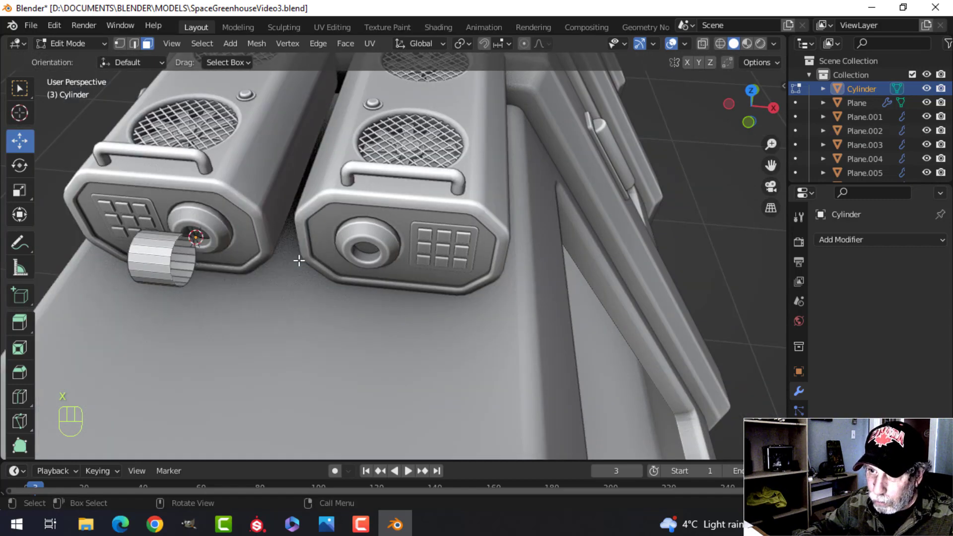
Select the mid-height vertices of the cylinder's cut end in front wireframe view.
key(KP_1)
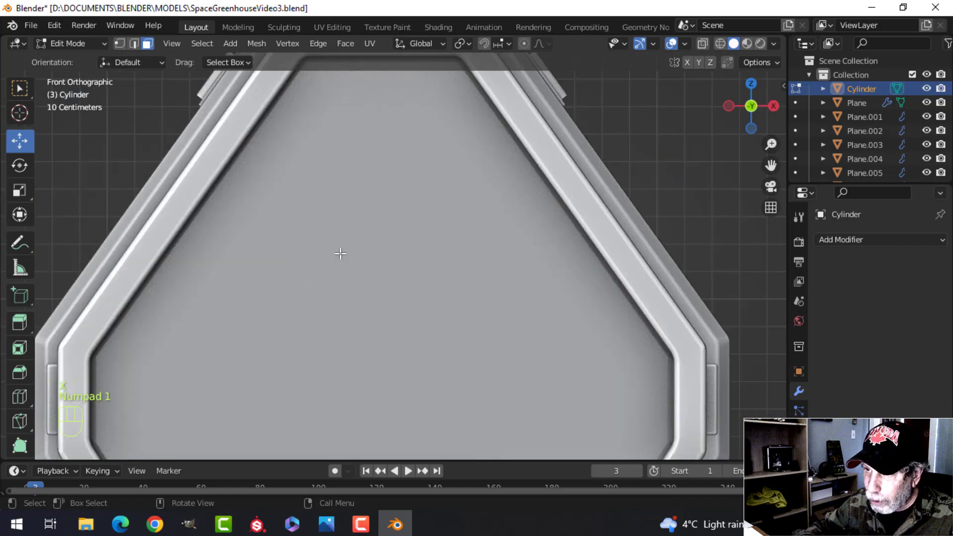
scroll(385, 228, down, 4)
shift+middle_drag(385, 228, 385, 319)
scroll(387, 316, up, 2)
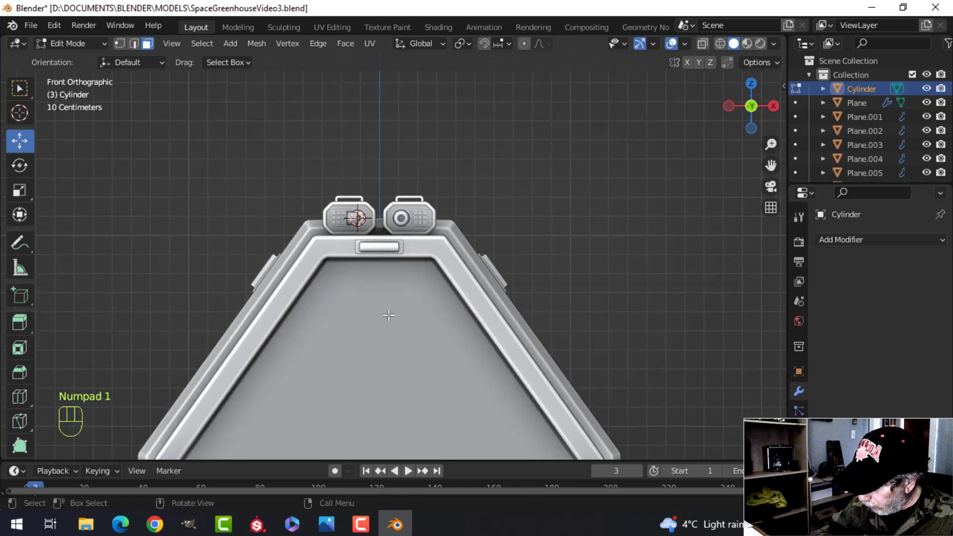
key(a)
key(KP_Decimal)
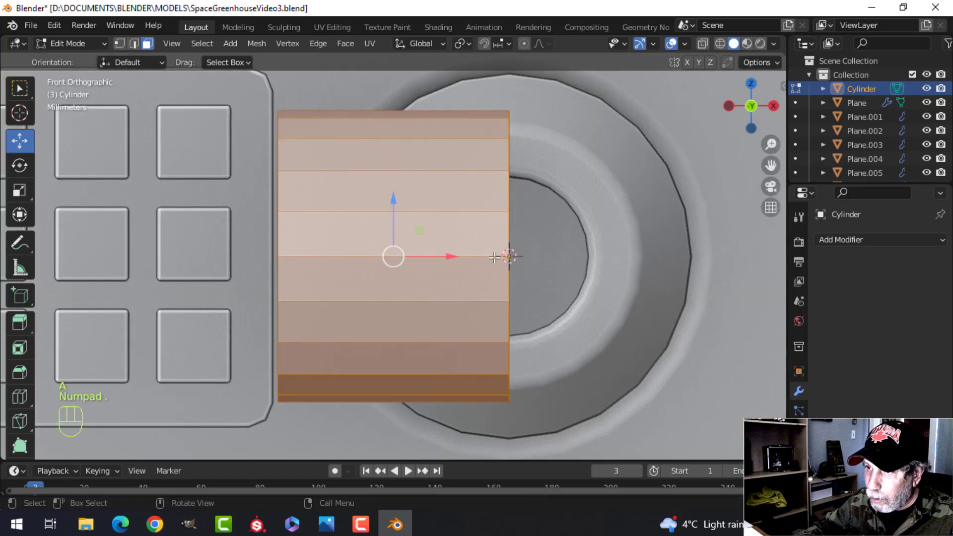
key(alt+a)
scroll(546, 278, down, 1)
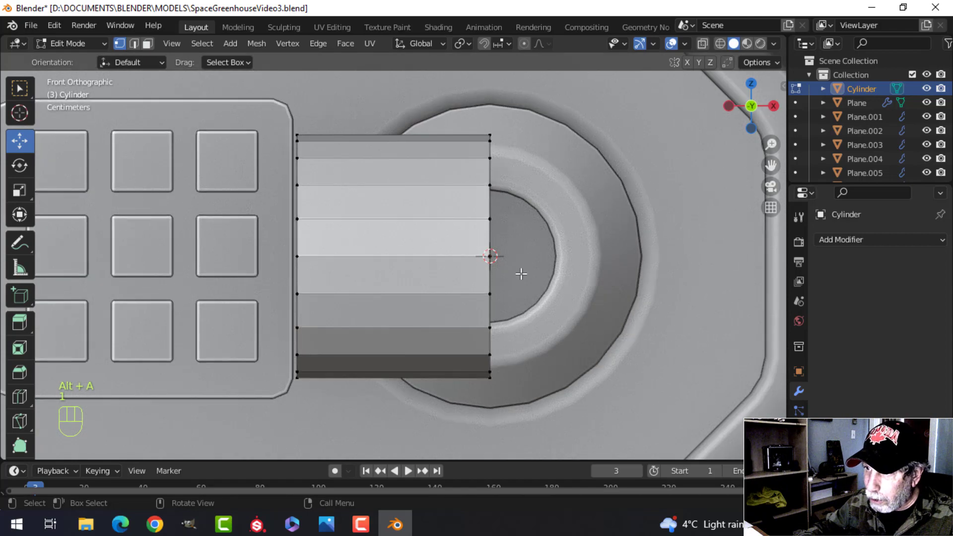
key(z)
click(411, 274)
shift+middle_drag(519, 263, 494, 271)
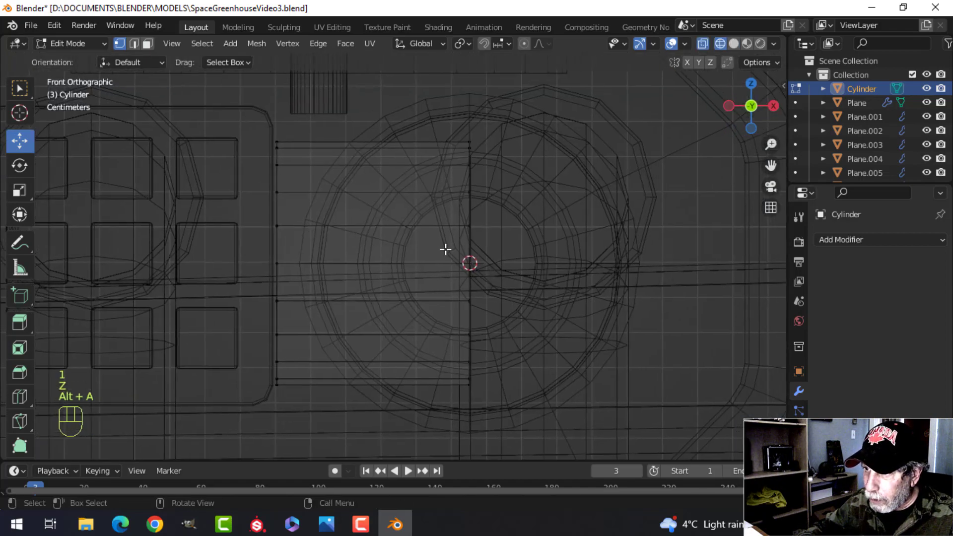
key(b)
drag(445, 250, 491, 281)
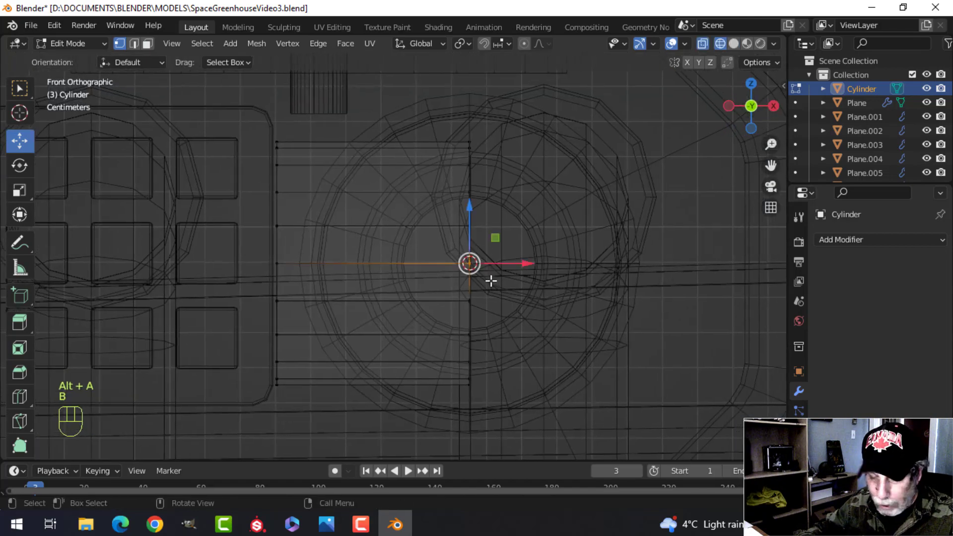
Restore solid shading and isolate the cylinder in local view, ready for mesh editing.
key(z)
click(564, 279)
key(Tab)
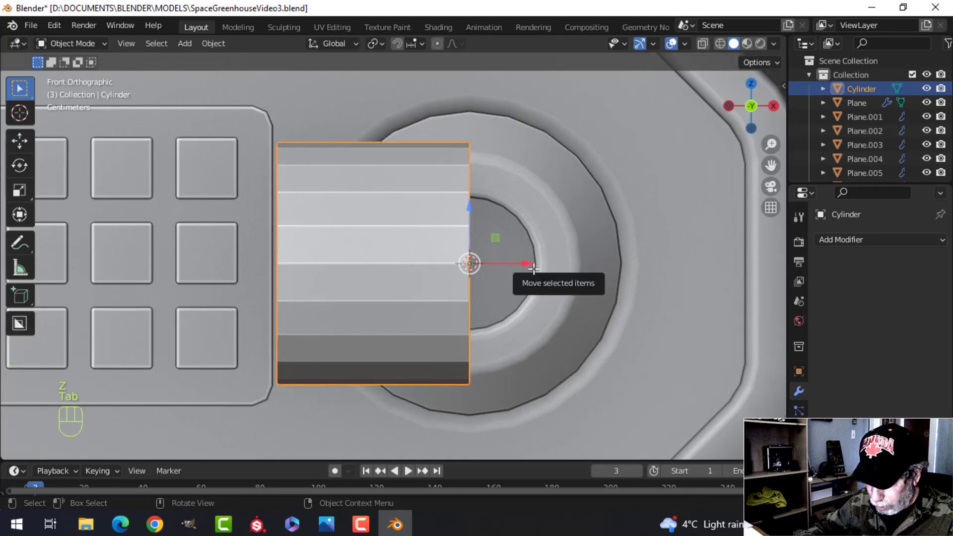
key(slash)
key(Tab)
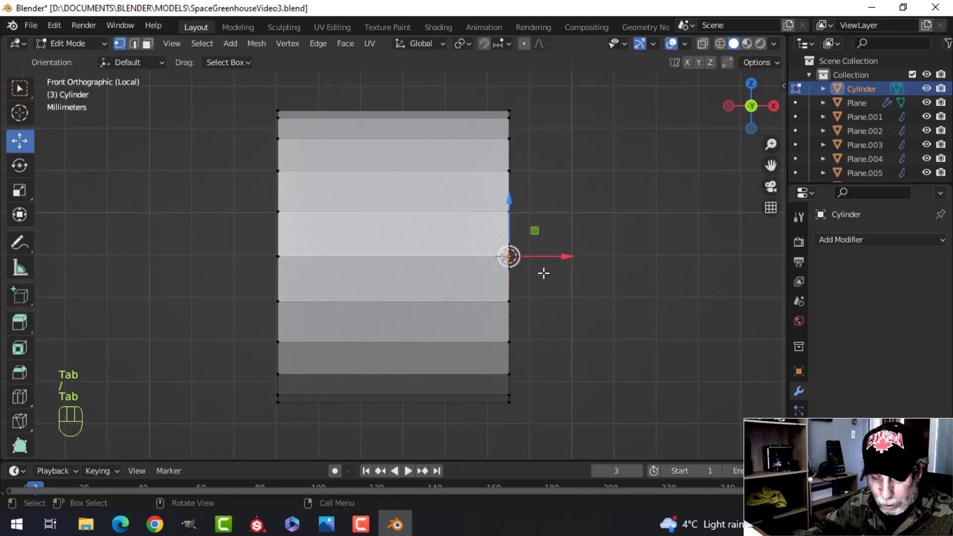
Select the mid-height vertices of the cut end in wireframe and snap the 3D cursor to their centre.
key(z)
click(446, 274)
key(alt+a)
middle_drag(597, 274, 497, 288)
key(KP_1)
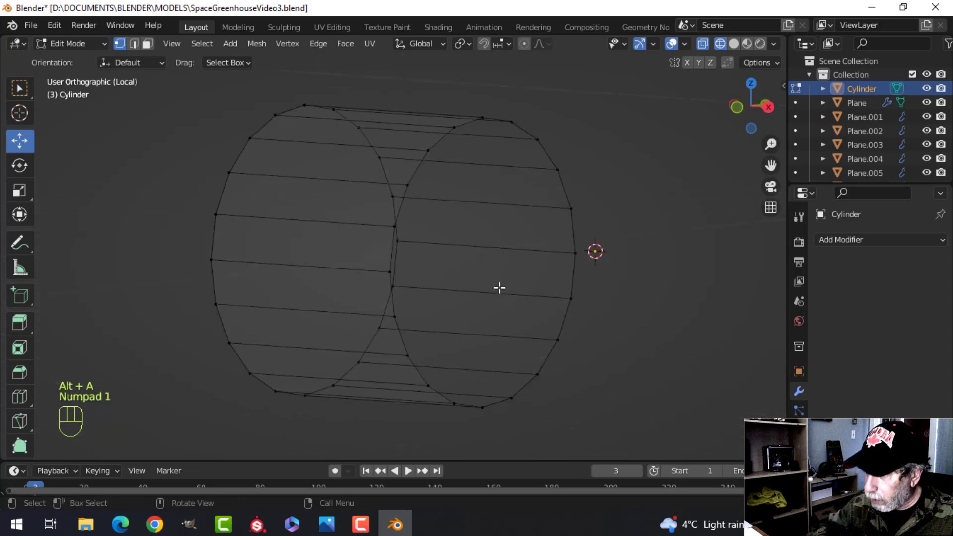
key(b)
drag(493, 244, 533, 281)
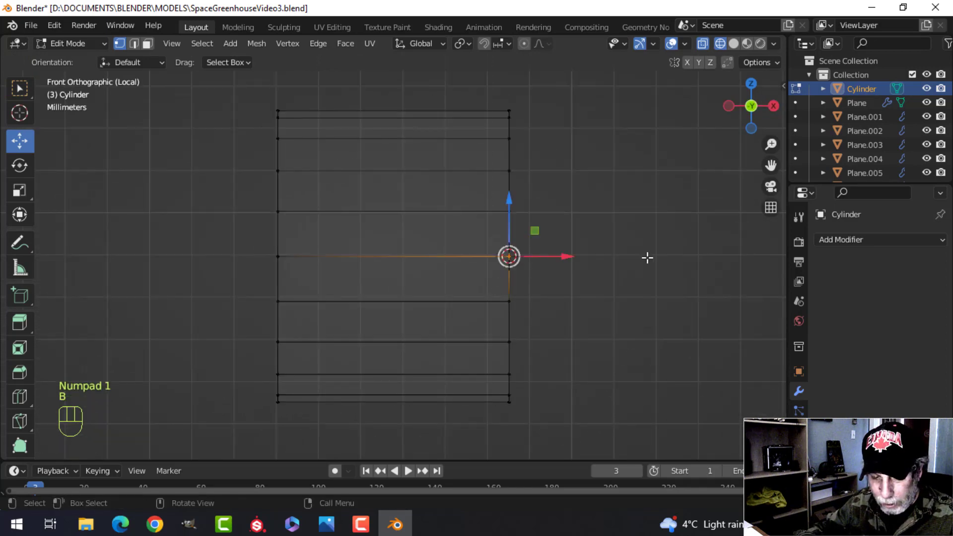
key(shift+s)
middle_drag(607, 297, 606, 320)
key(shift+s)
click(521, 387)
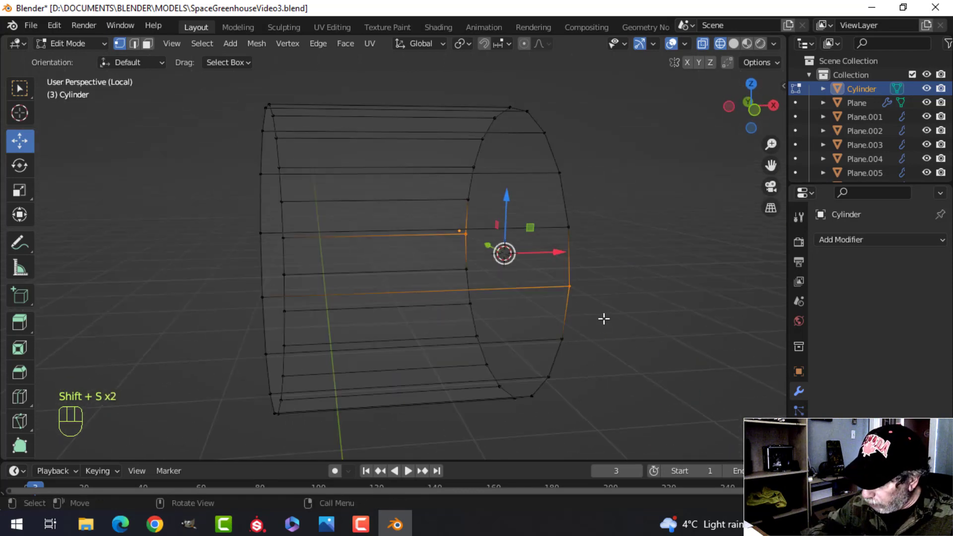
key(KP_1)
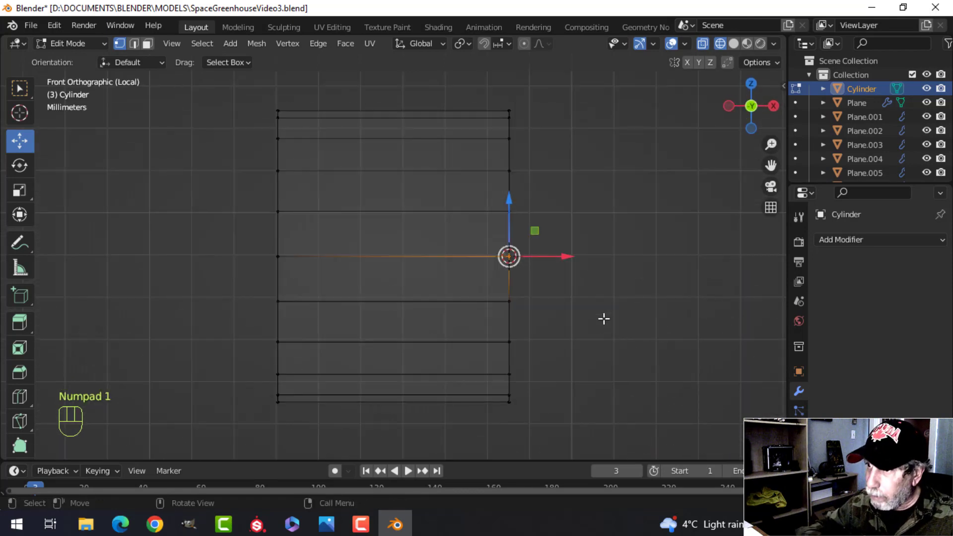
Set the pivot point to the 3D cursor and select the cut end's vertices from mid-height up.
click(466, 47)
click(479, 72)
key(alt+a)
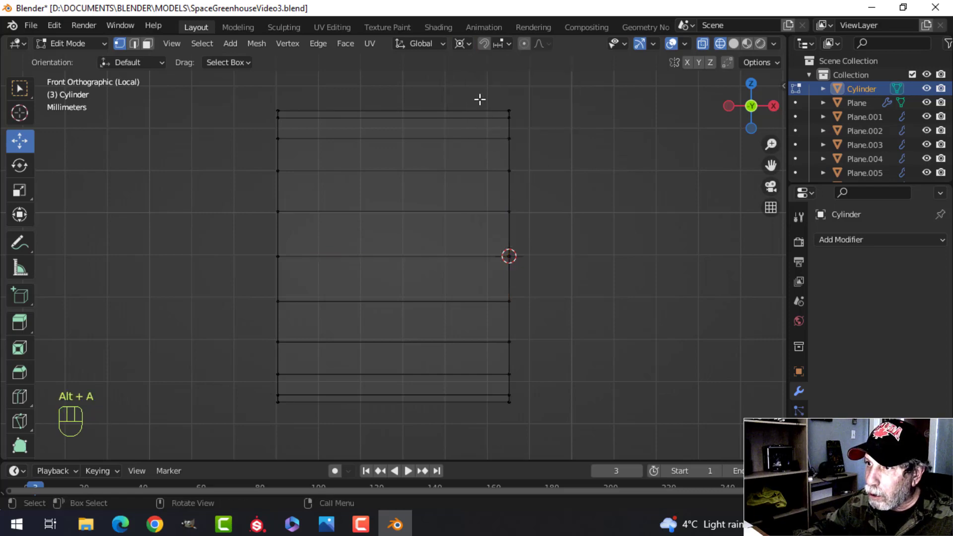
key(b)
drag(457, 87, 550, 270)
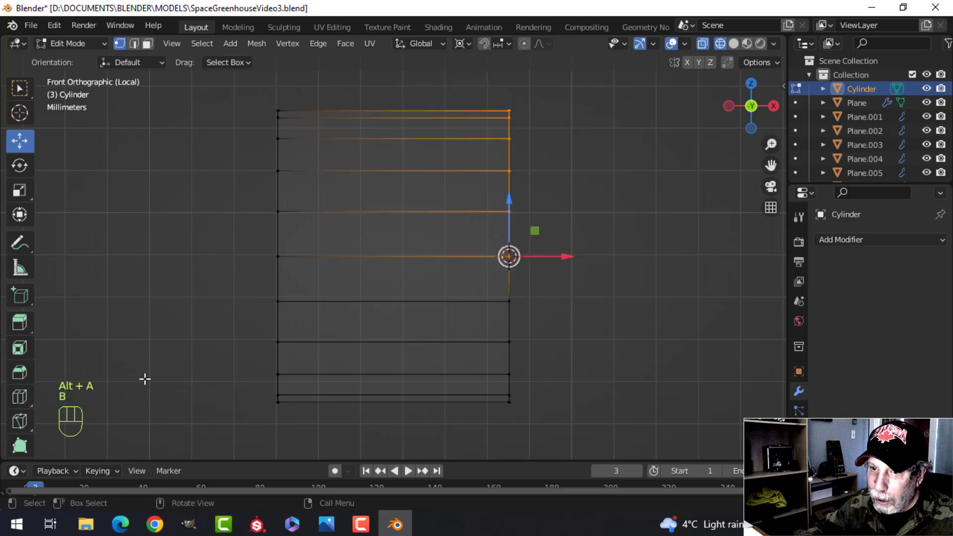
Shear the selected upper vertices of the cut end along X with an offset of -1.
scroll(23, 383, down, 5)
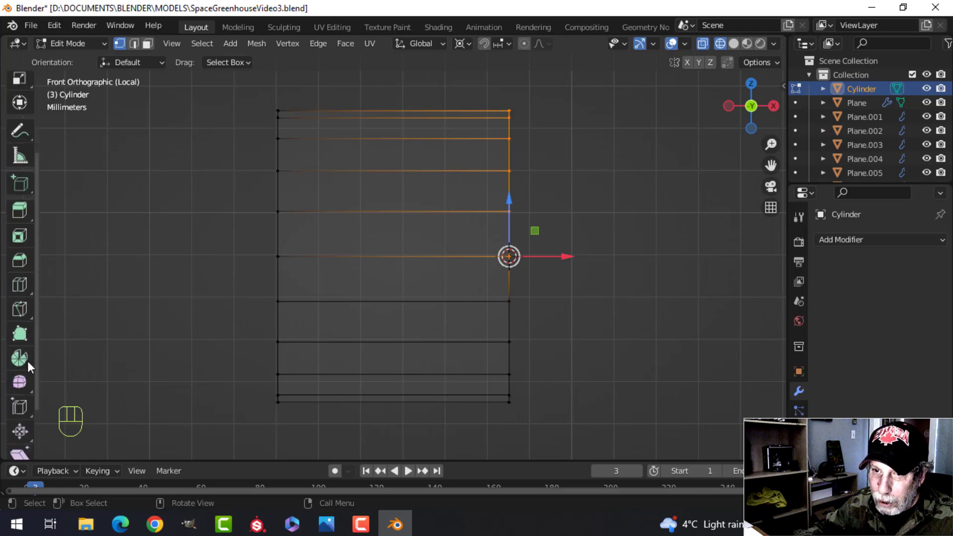
scroll(27, 392, down, 1)
click(20, 428)
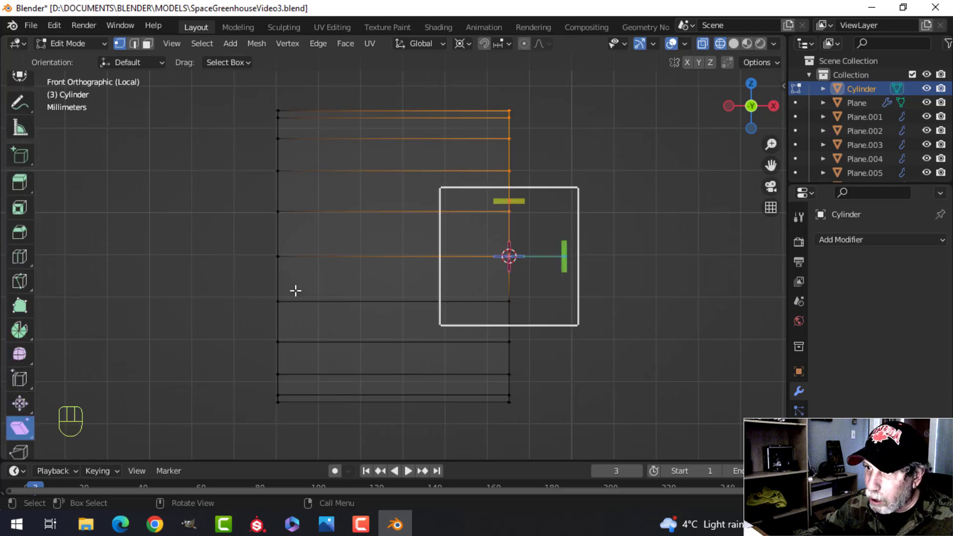
drag(511, 206, 302, 208)
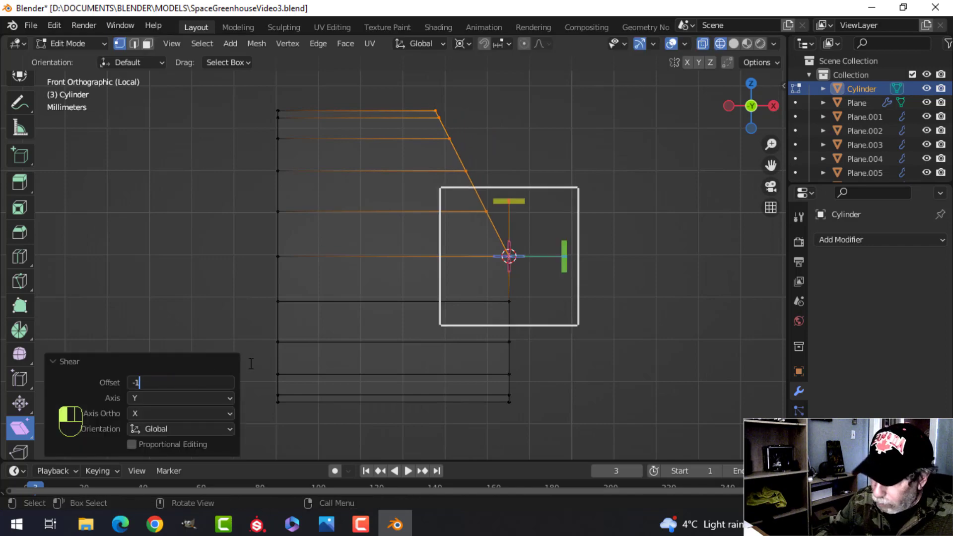
key(Return)
scroll(610, 234, down, 2)
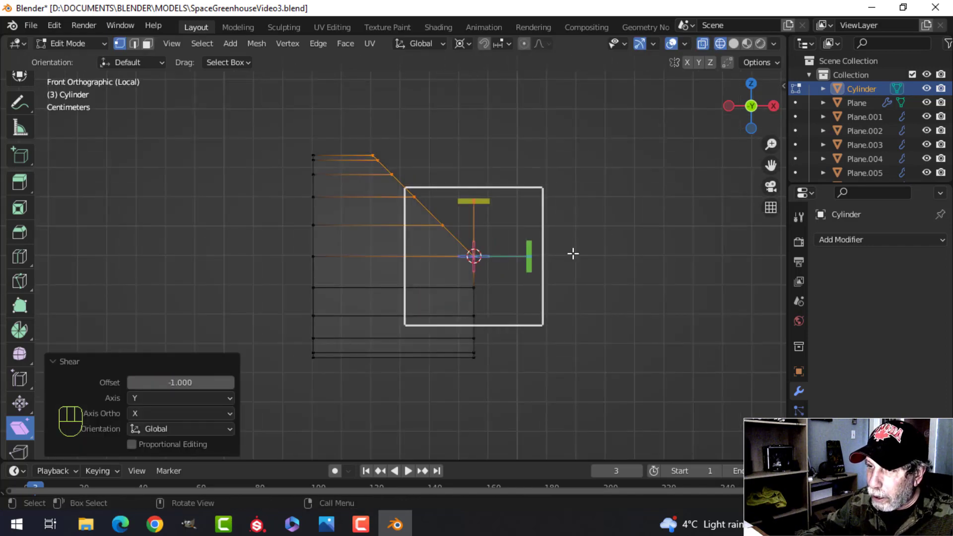
Duplicate the whole sheared cylinder mesh and rotate the copy 180° about Z around the 3D cursor.
key(a)
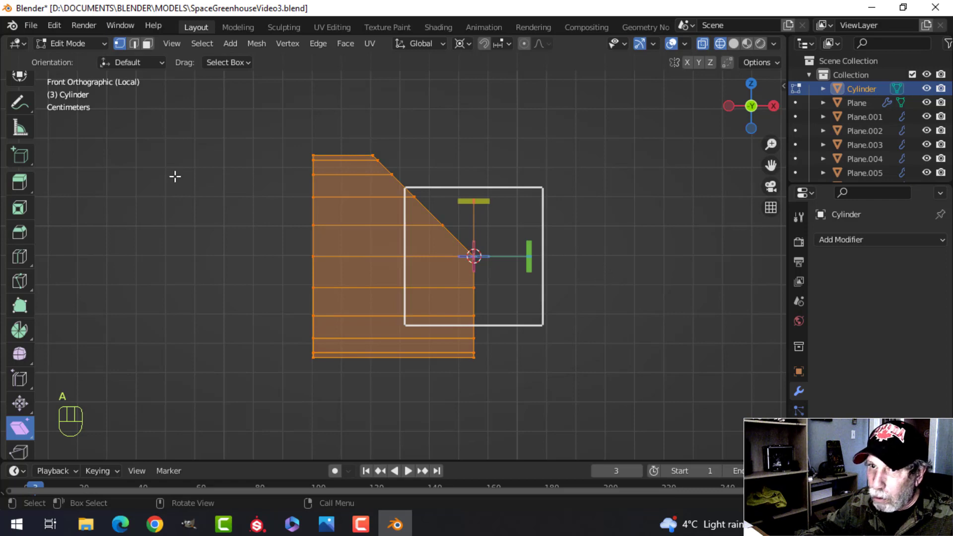
scroll(23, 126, up, 5)
click(21, 141)
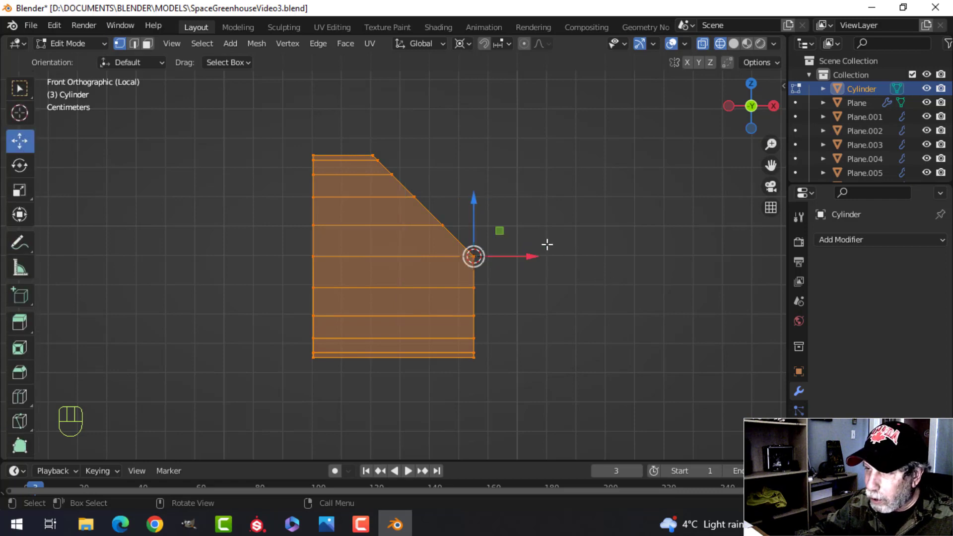
key(shift+d)
key(r)
key(z)
key(1)
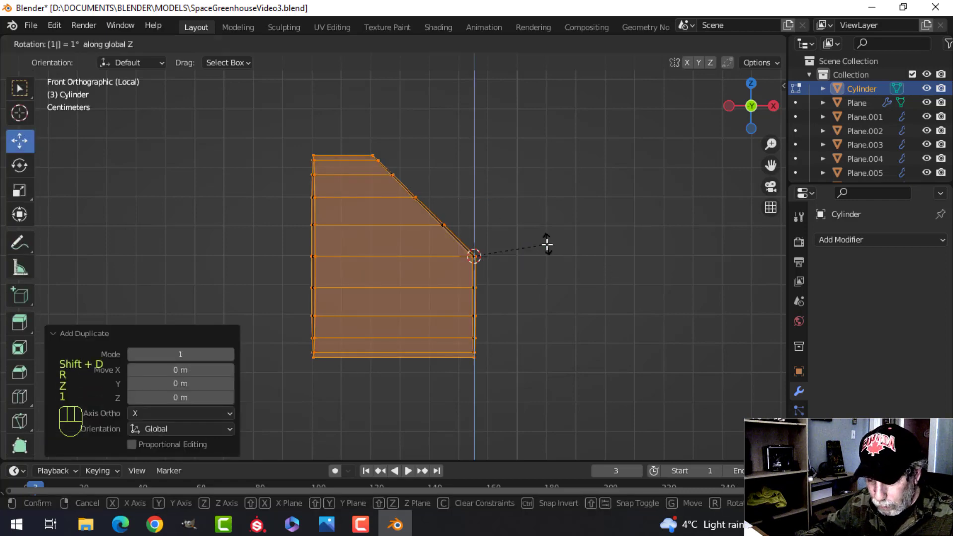
key(8)
key(0)
click(592, 257)
Merge all vertices of the two mirrored halves by distance and clear the selection.
key(a)
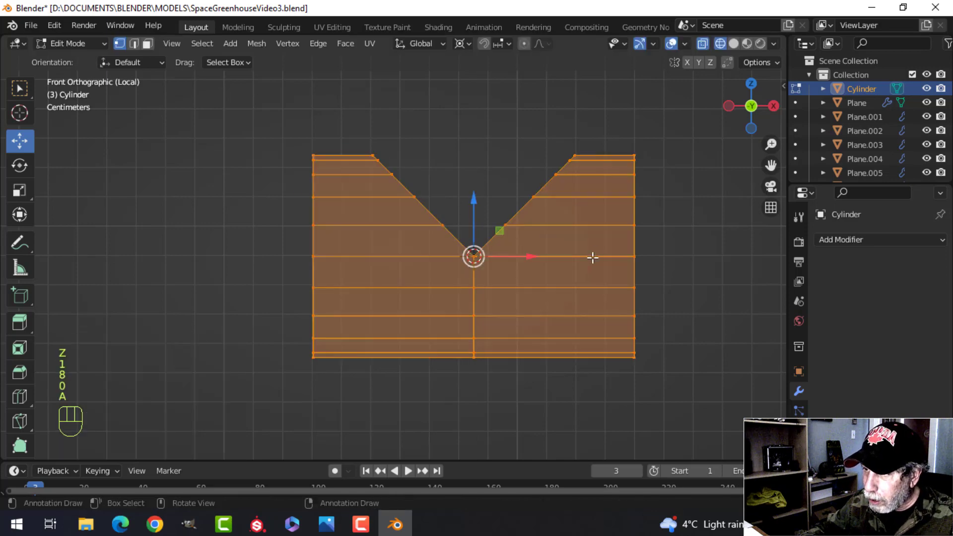
key(m)
click(558, 310)
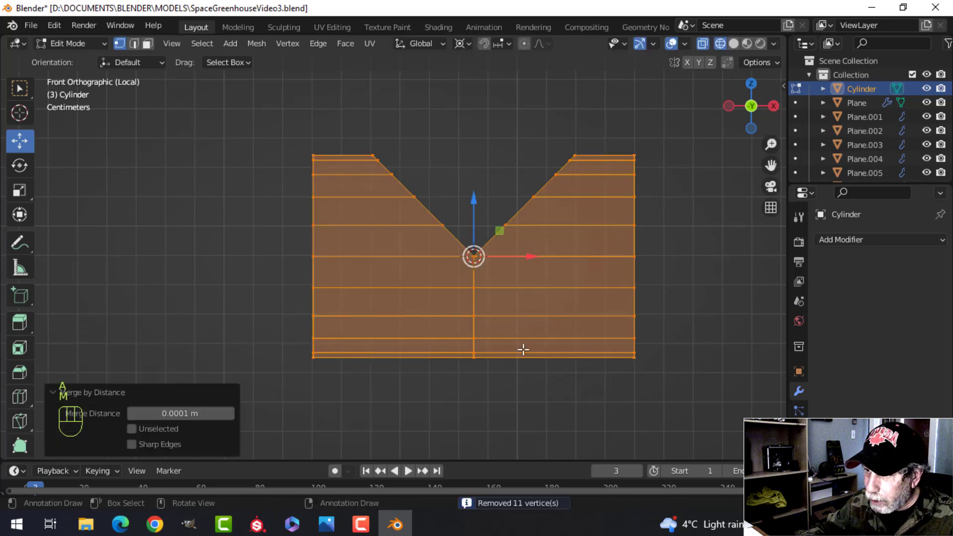
key(alt+a)
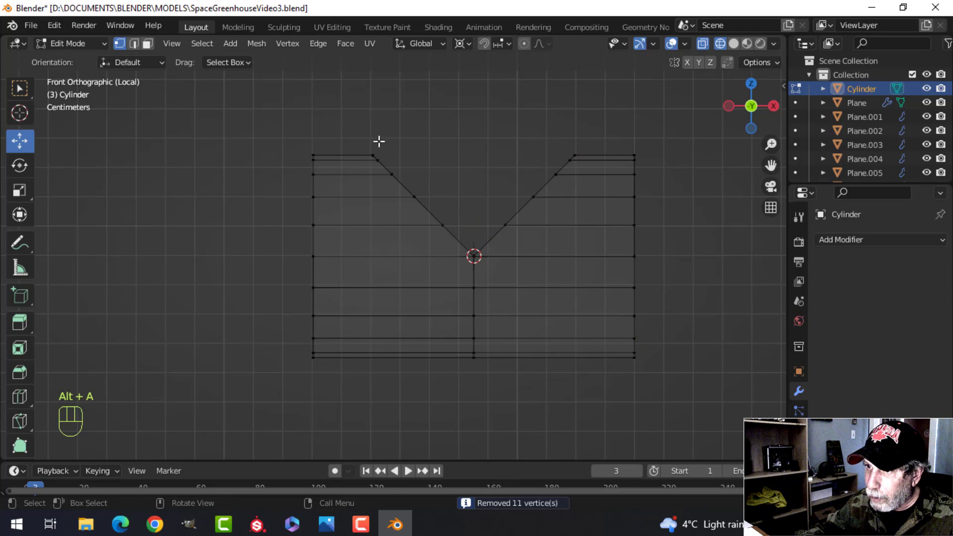
Select all vertices of the V-shaped notch and set the pivot point to Median Point.
key(b)
drag(353, 126, 610, 268)
click(461, 44)
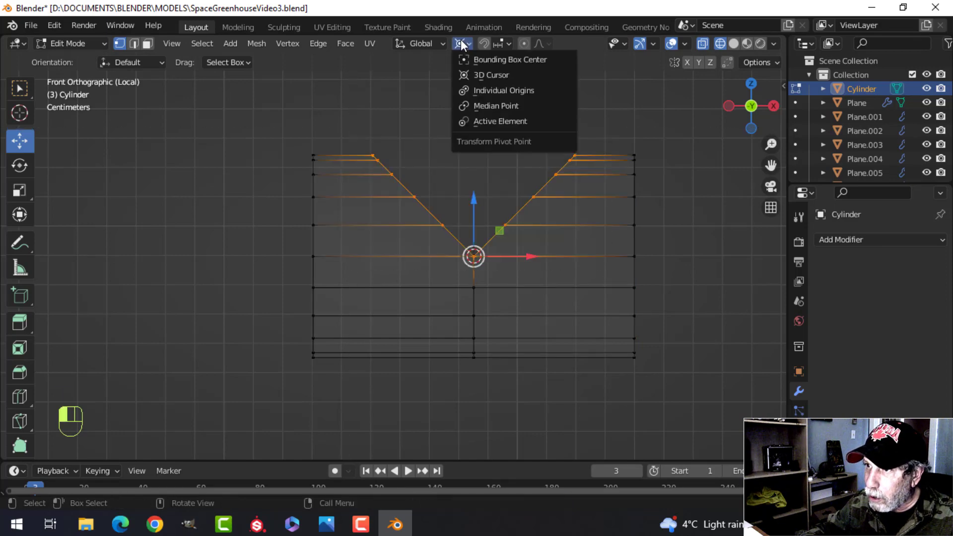
click(472, 103)
Extrude the V-notch edges about 0.055 m upward along Z and flatten the new end by scaling Z to 0.
scroll(532, 144, down, 3)
shift+middle_drag(532, 144, 534, 158)
key(e)
right_click(459, 185)
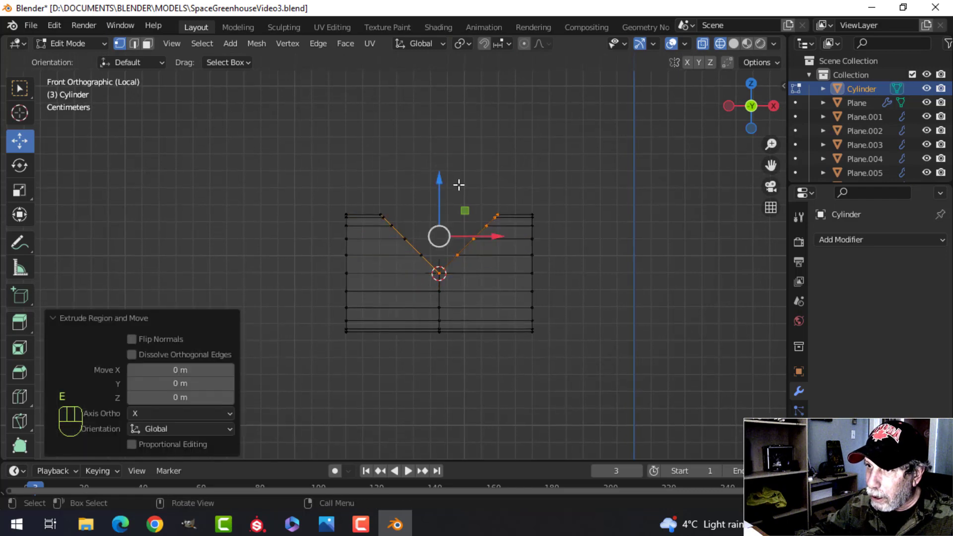
drag(447, 188, 450, 96)
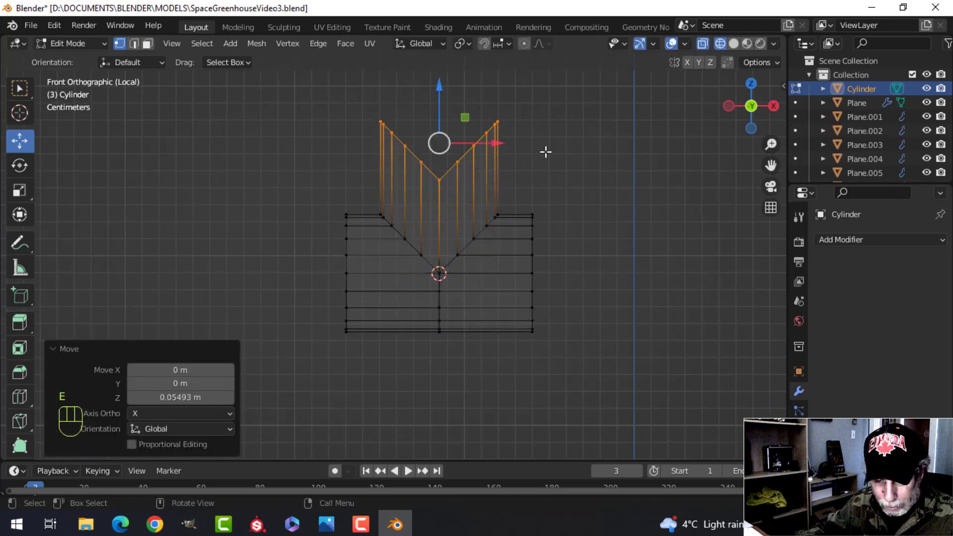
key(s)
key(z)
key(0)
click(546, 152)
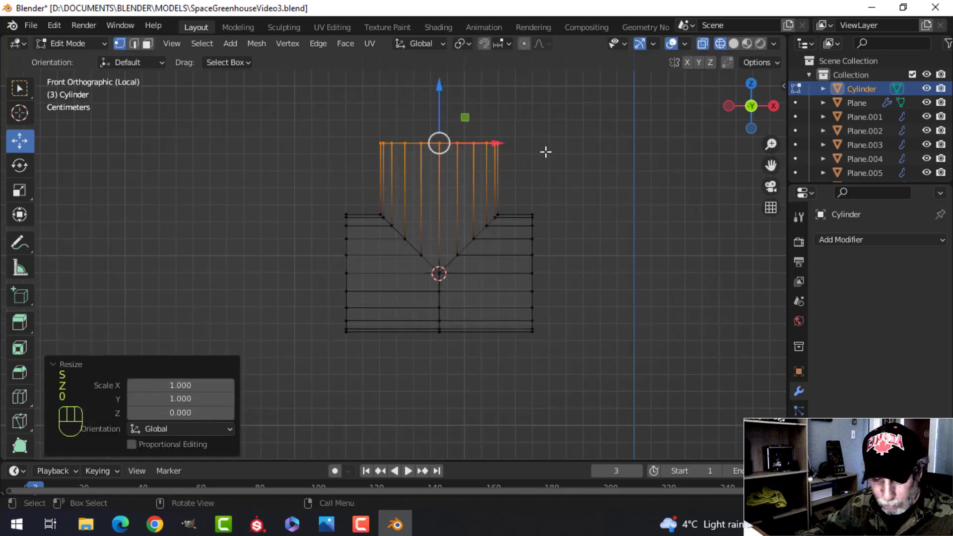
Restore solid shading and delete the two end-cap faces of the horizontal pipe.
key(z)
click(631, 155)
mouse_move(551, 176)
middle_down()
mouse_move(521, 207)
mouse_move(438, 238)
mouse_move(496, 191)
middle_up()
key(alt+a)
middle_drag(572, 235, 559, 230)
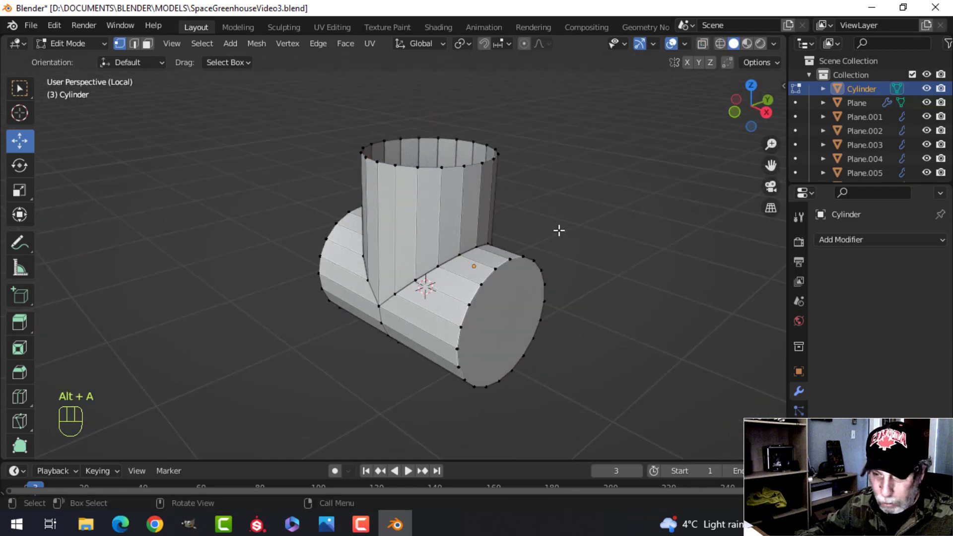
click(511, 325)
middle_drag(511, 324, 470, 282)
shift+click(362, 272)
key(x)
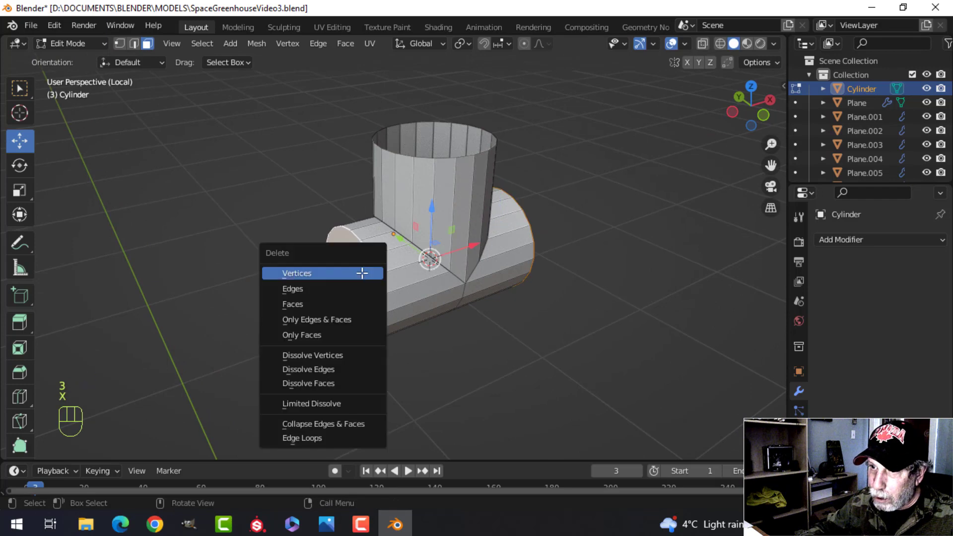
click(332, 305)
scroll(557, 230, down, 3)
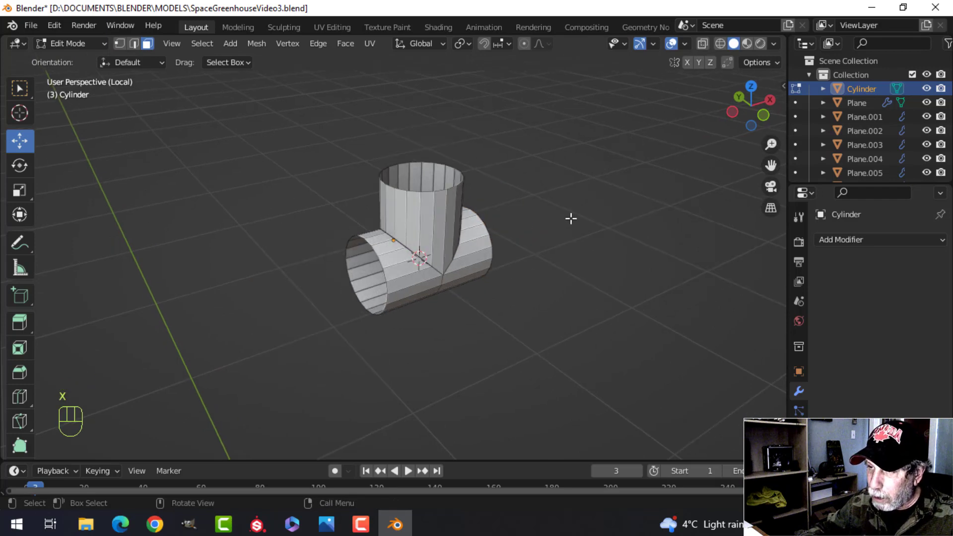
Lengthen the horizontal pipe by scaling its two open end loops along X by about 1.4, and leave local view.
middle_drag(530, 223, 437, 264)
key(2)
alt+click(510, 250)
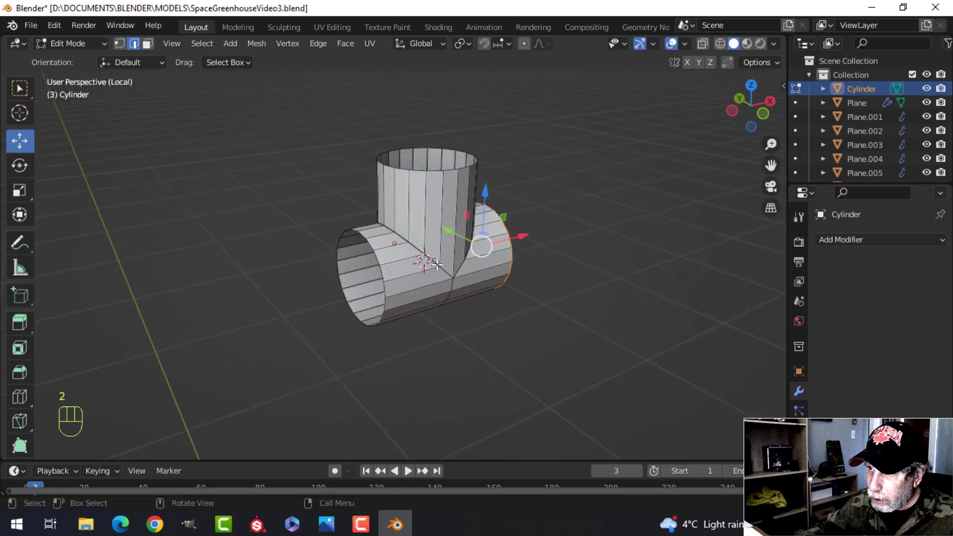
alt+shift+click(371, 244)
middle_drag(602, 245, 561, 251)
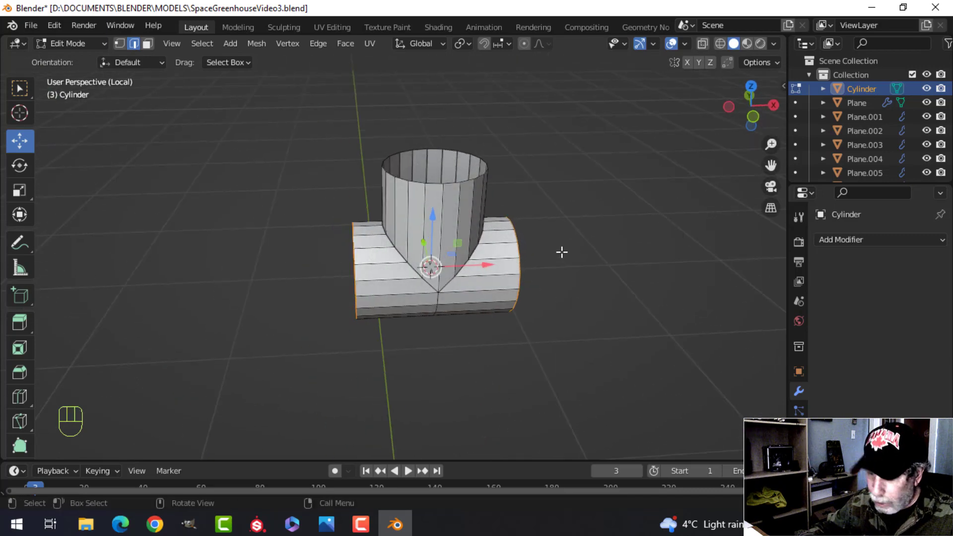
key(s)
key(x)
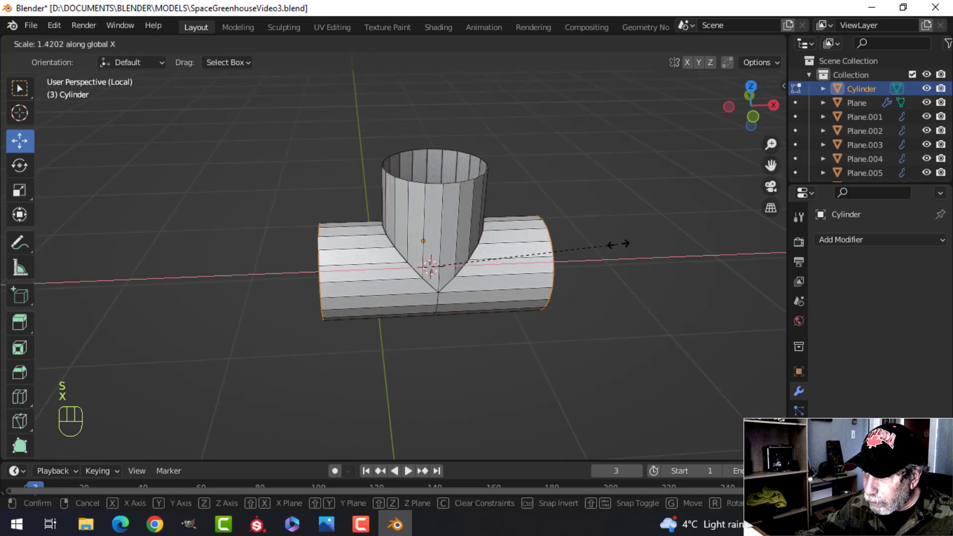
click(600, 238)
key(Tab)
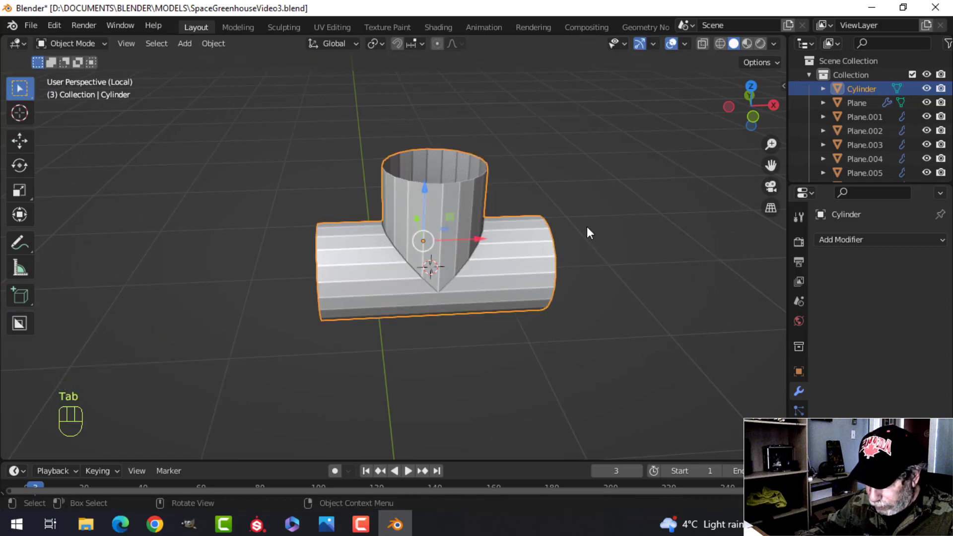
key(slash)
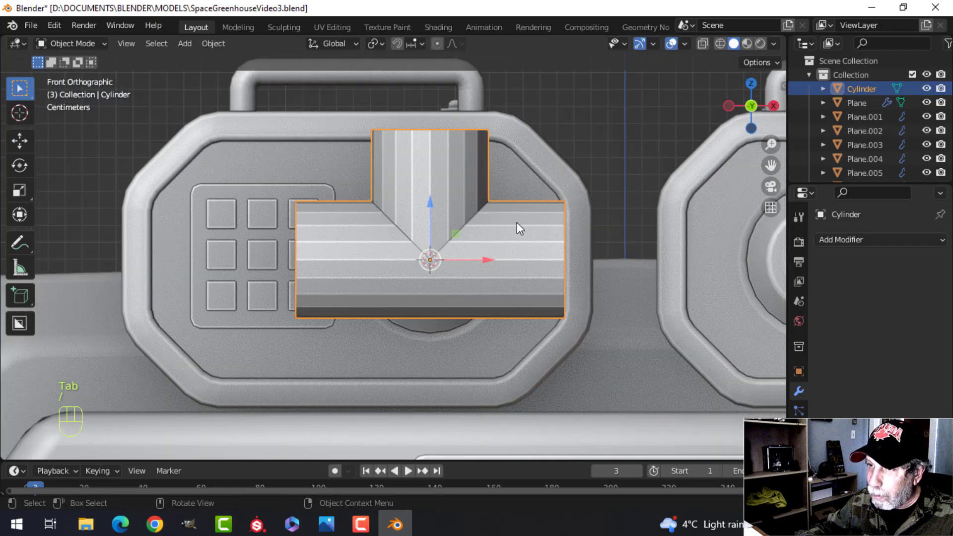
Rotate the whole tee mesh -90° about X so its branch points at the round port.
mouse_move(516, 227)
middle_down()
mouse_move(547, 251)
mouse_move(513, 242)
mouse_move(511, 281)
mouse_move(510, 225)
mouse_move(511, 237)
middle_up()
key(Tab)
key(a)
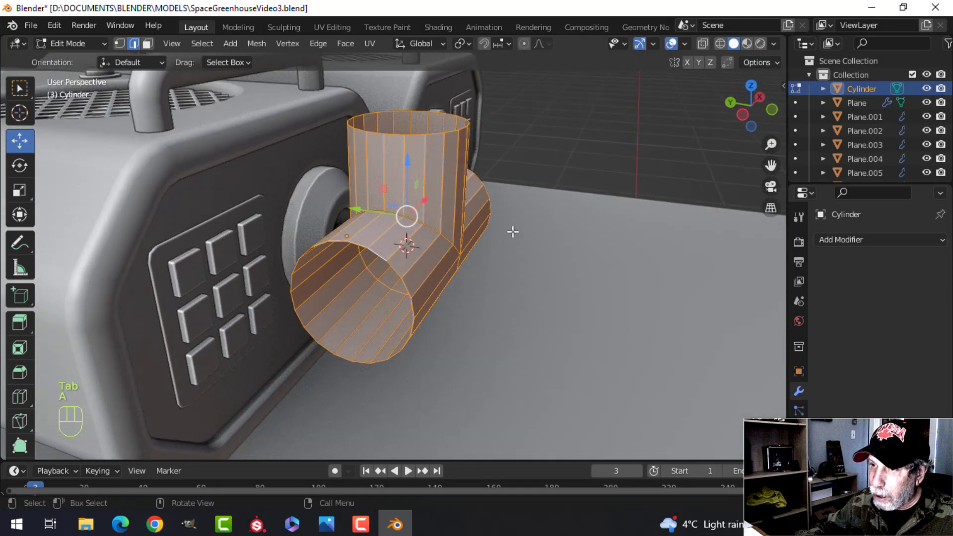
text(rx)
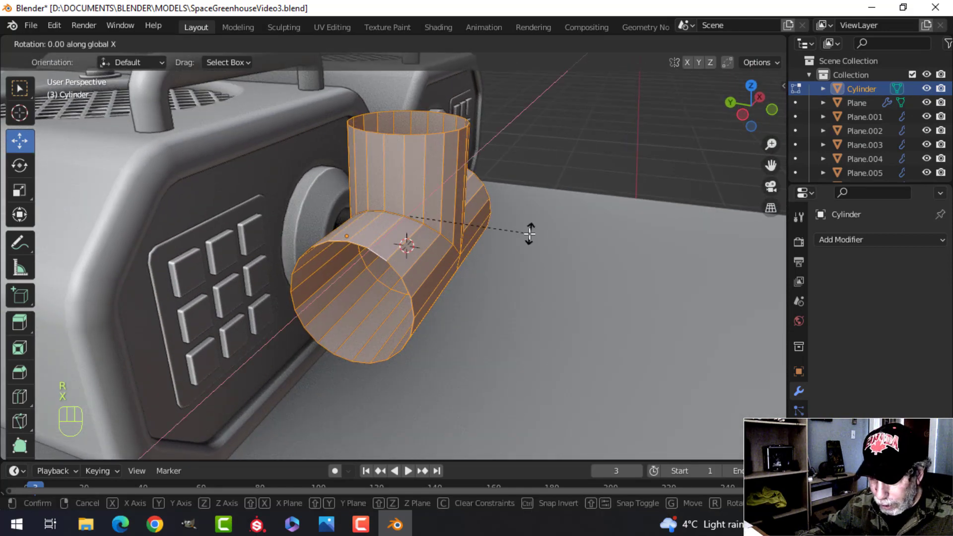
text(90)
text(-)
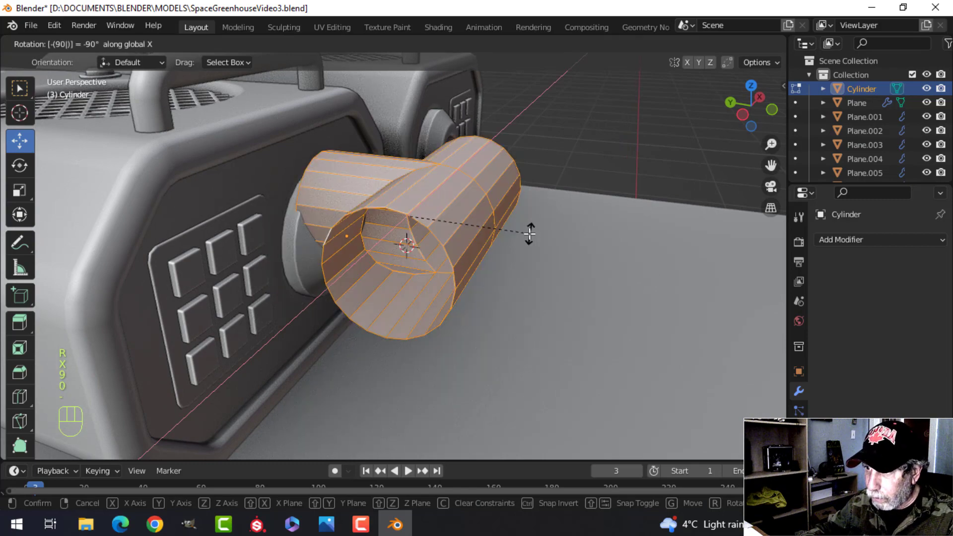
click(416, 215)
Lower the tee mesh about 0.024 m along Z and scale it by about 0.71.
key(g)
key(z)
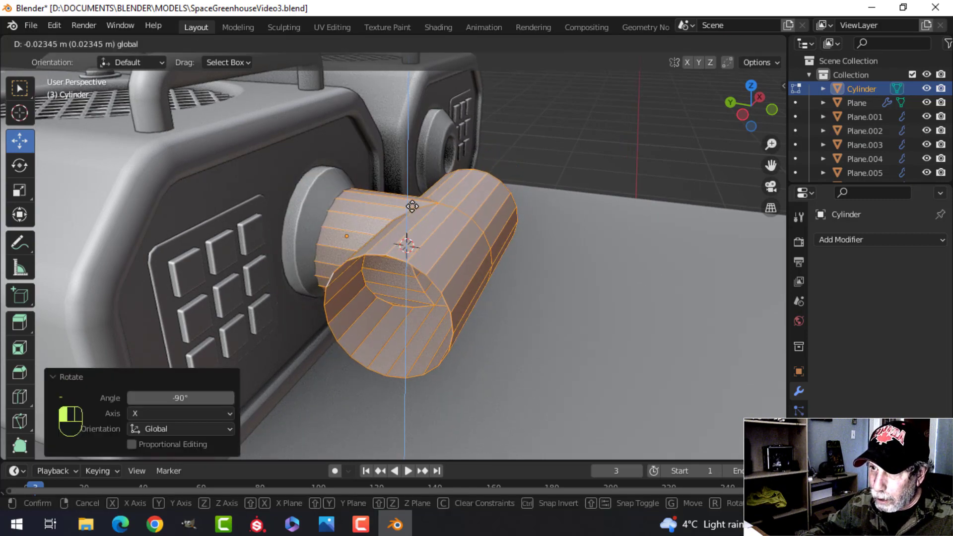
click(404, 238)
middle_drag(405, 238, 437, 259)
key(s)
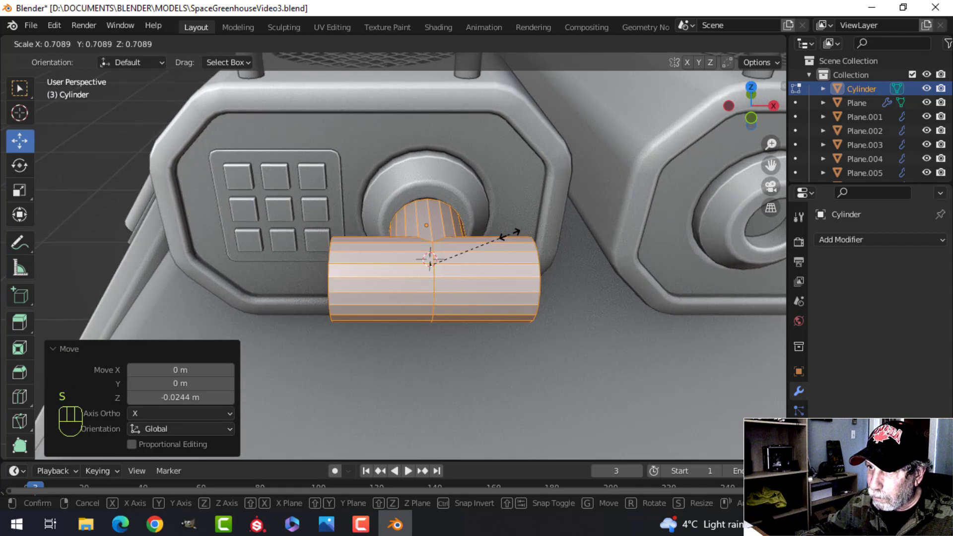
click(512, 234)
Shrink the tee mesh further and move it about 0.016 m along Y so the branch enters the port.
middle_drag(512, 234, 507, 252)
key(s)
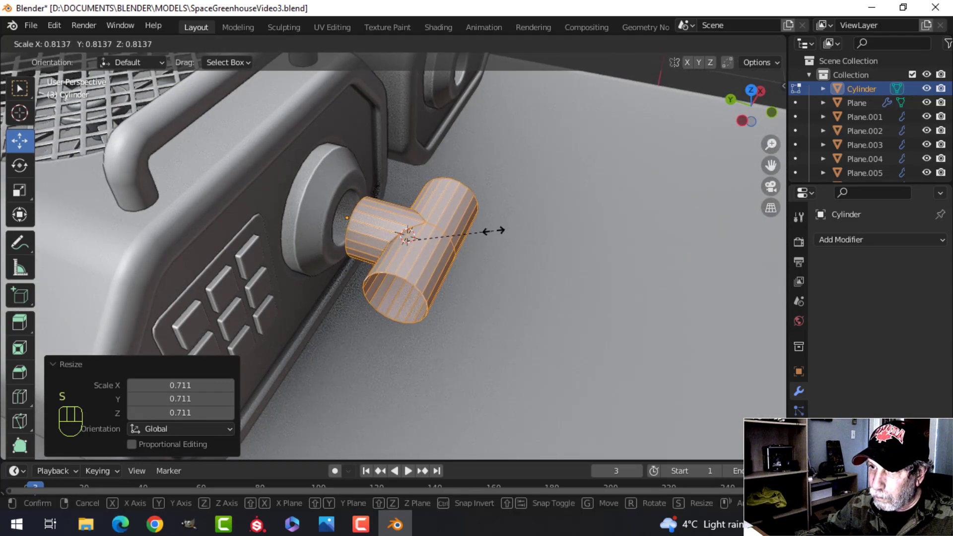
click(459, 237)
drag(357, 226, 332, 212)
middle_drag(332, 212, 447, 223)
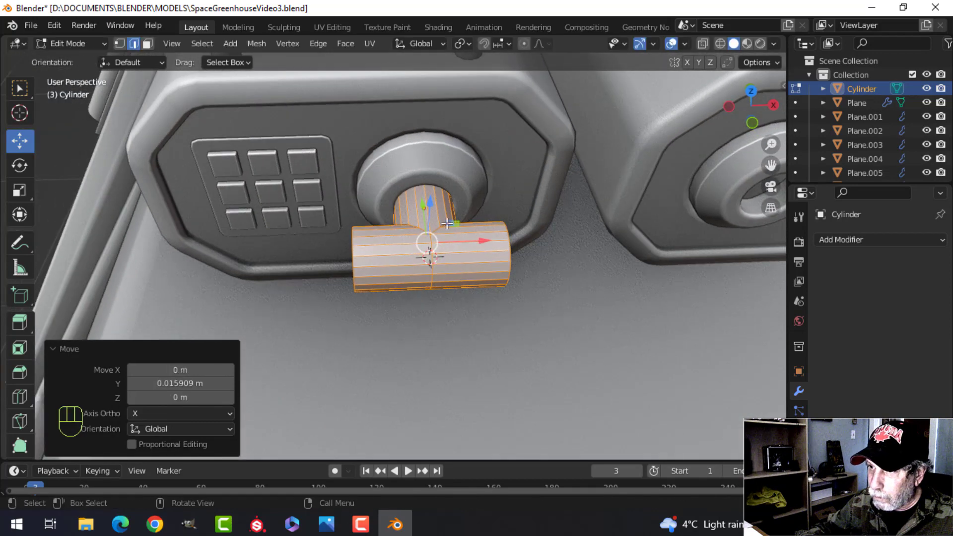
Scale the tee mesh by about 1.007 and raise it slightly along Z to centre its branch in the port.
key(s)
click(534, 230)
middle_drag(531, 228, 403, 233)
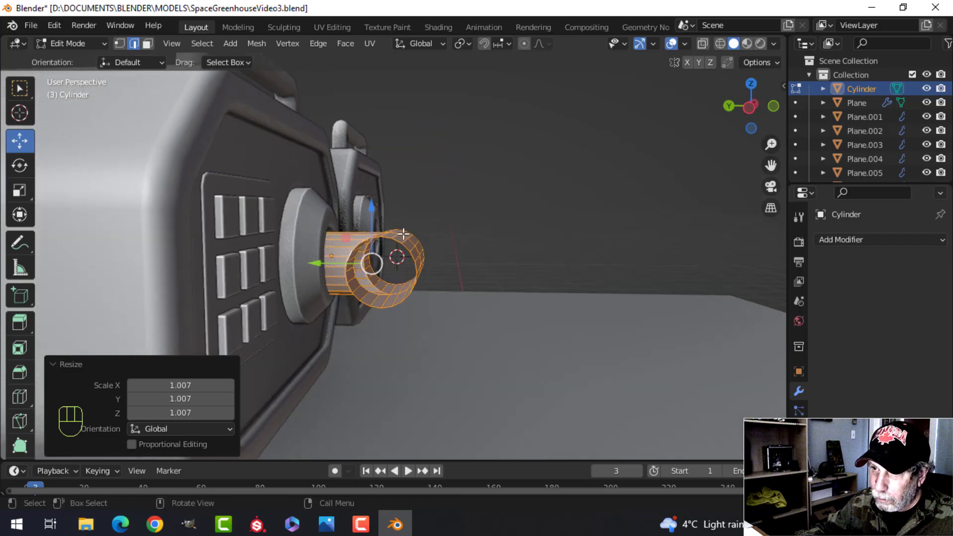
drag(377, 212, 377, 206)
middle_drag(576, 223, 491, 274)
key(Tab)
scroll(493, 260, down, 3)
key(alt+a)
scroll(441, 271, up, 4)
scroll(400, 276, up, 2)
Rotate the whole tee mesh 90° about Y so its main pipe stands vertical, and nudge it up along Z.
click(411, 289)
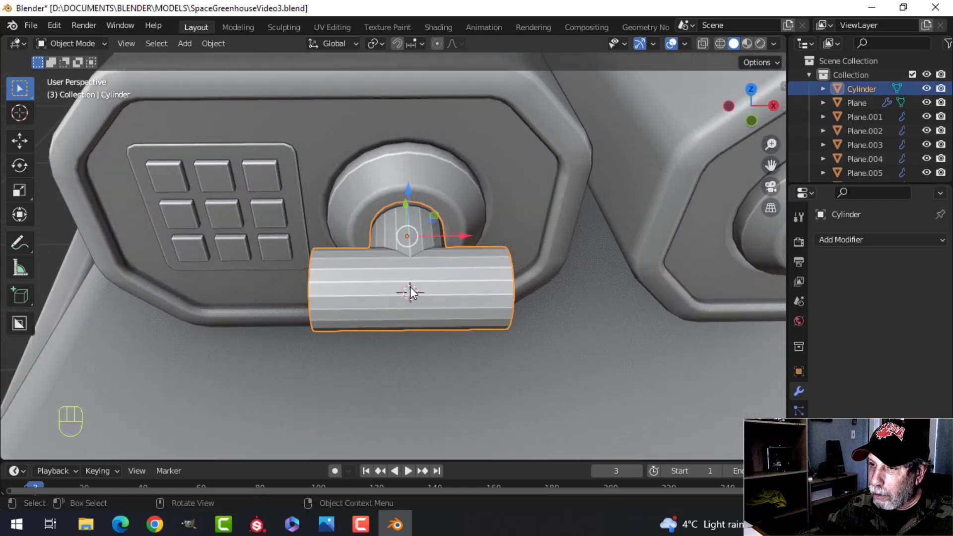
middle_drag(410, 289, 447, 279)
key(Tab)
key(a)
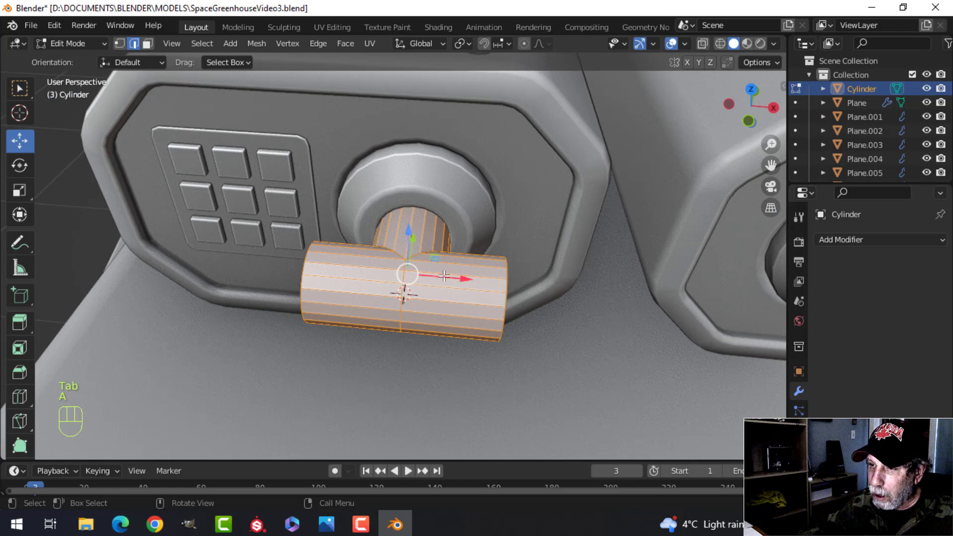
key(r)
key(y)
key(9)
key(0)
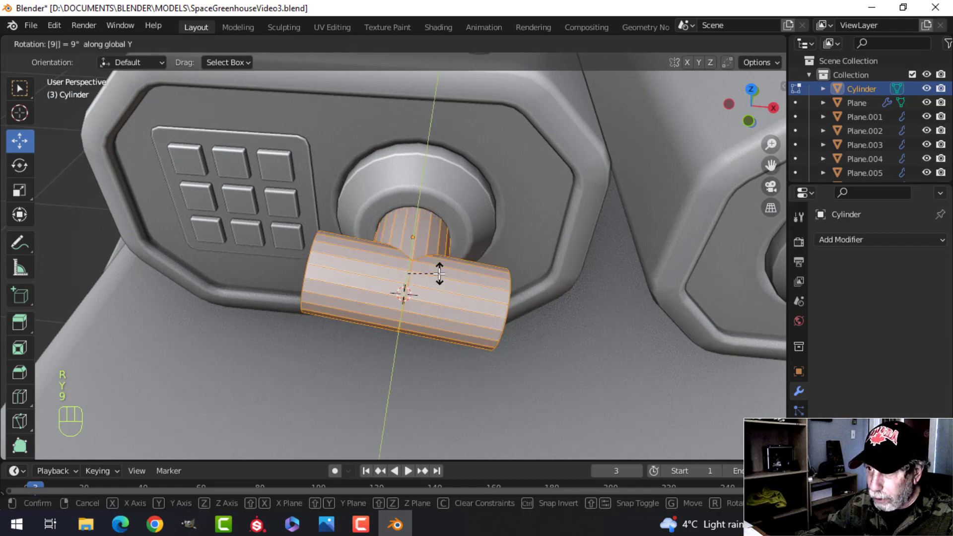
click(438, 273)
middle_drag(438, 273, 436, 218)
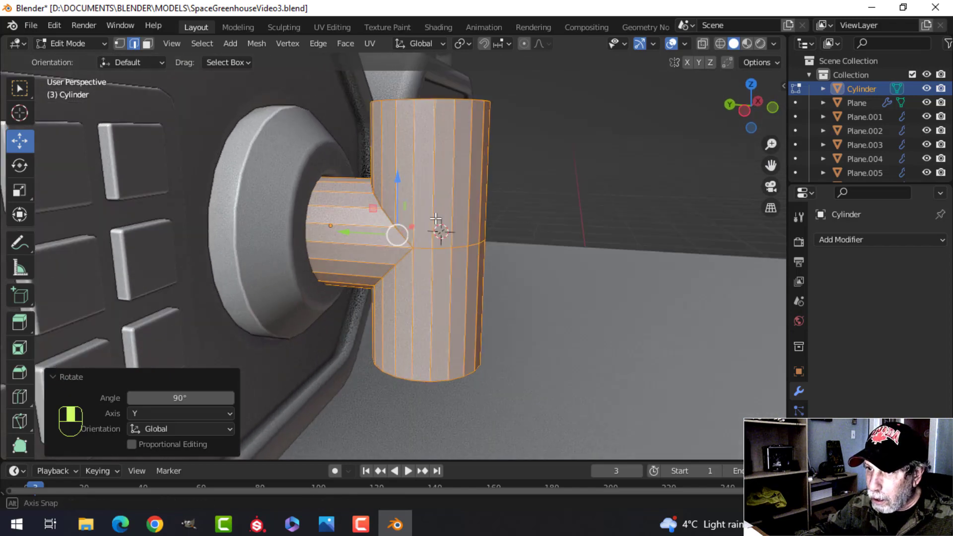
drag(395, 180, 394, 170)
key(alt+a)
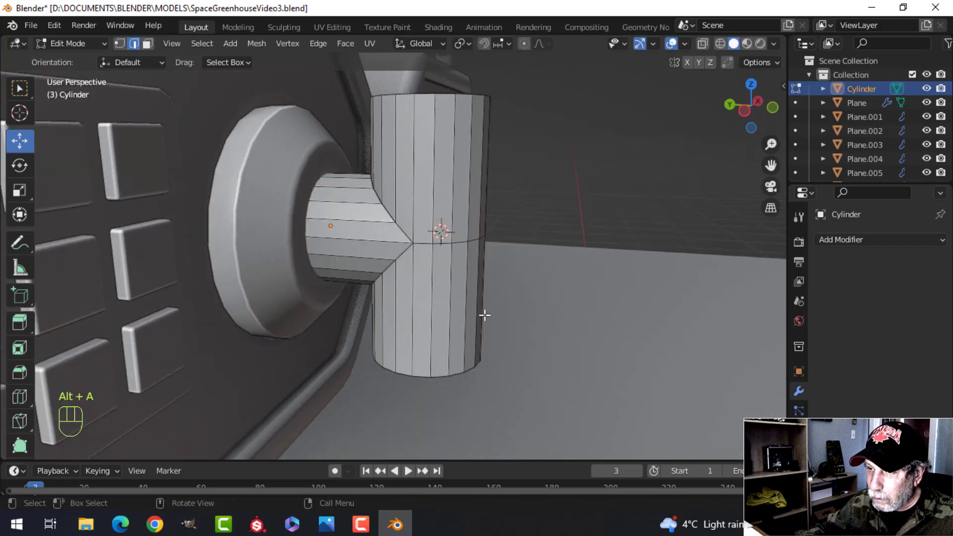
Select the lower end loop of the vertical pipe and move it down along Z towards the roof surface.
middle_drag(483, 315, 420, 271)
alt+shift+click(397, 281)
scroll(445, 295, down, 2)
drag(363, 200, 362, 251)
Extrude the pipe's lower end loop outward into a flange scaled about 2.3, and lower its rim into a slope.
key(e)
key(s)
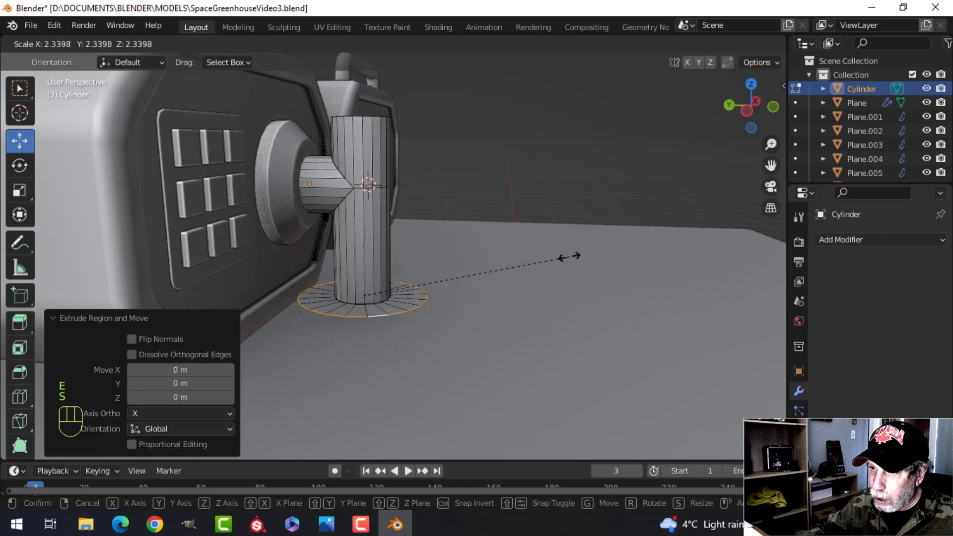
click(557, 255)
drag(367, 240, 365, 257)
Extrude the flange's outer rim slightly downward along Z to give it a thin vertical edge.
key(e)
right_click(462, 254)
middle_drag(433, 263, 399, 252)
scroll(405, 282, up, 2)
Bevel the upper edge loop of the flange's rim by about 0.002 m and clear the selection.
key(alt+a)
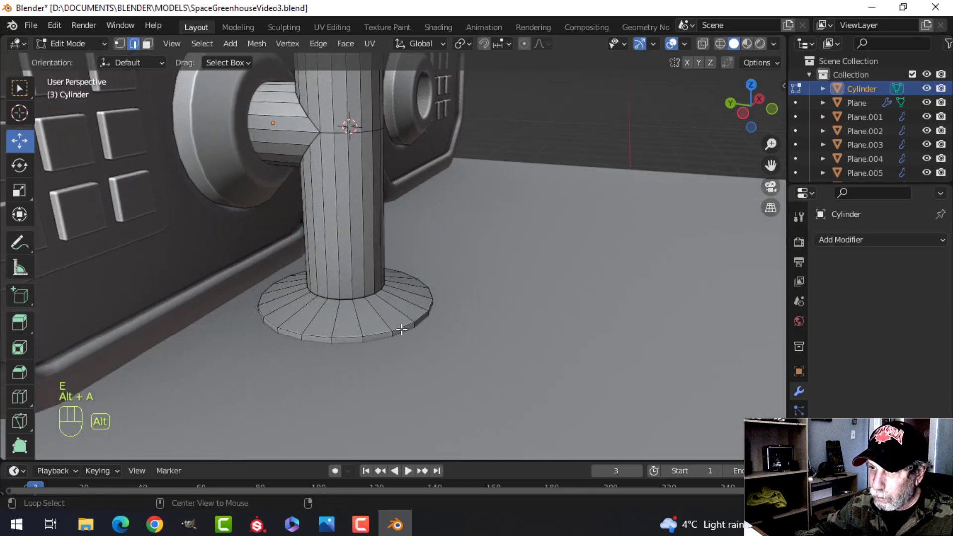
alt+shift+click(387, 330)
key(ctrl+b)
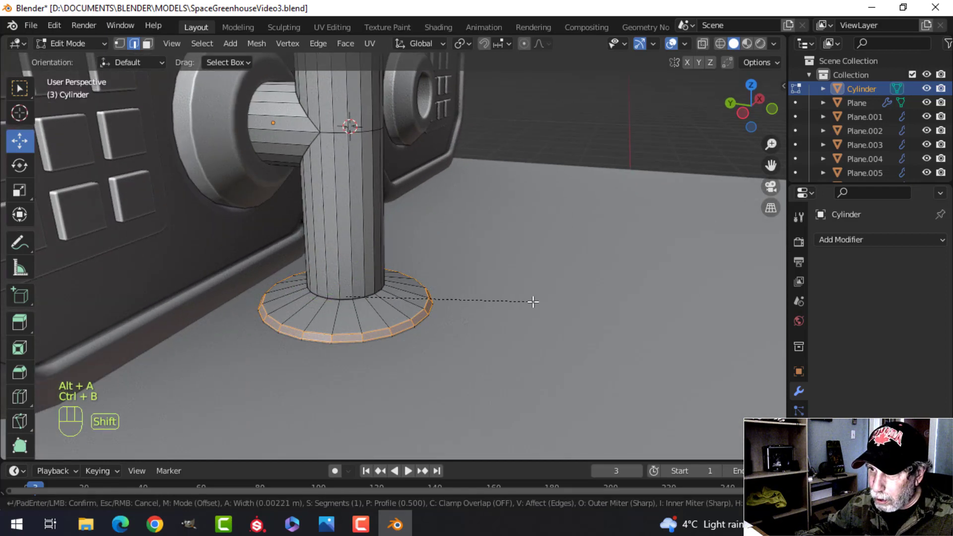
click(518, 305)
key(alt+a)
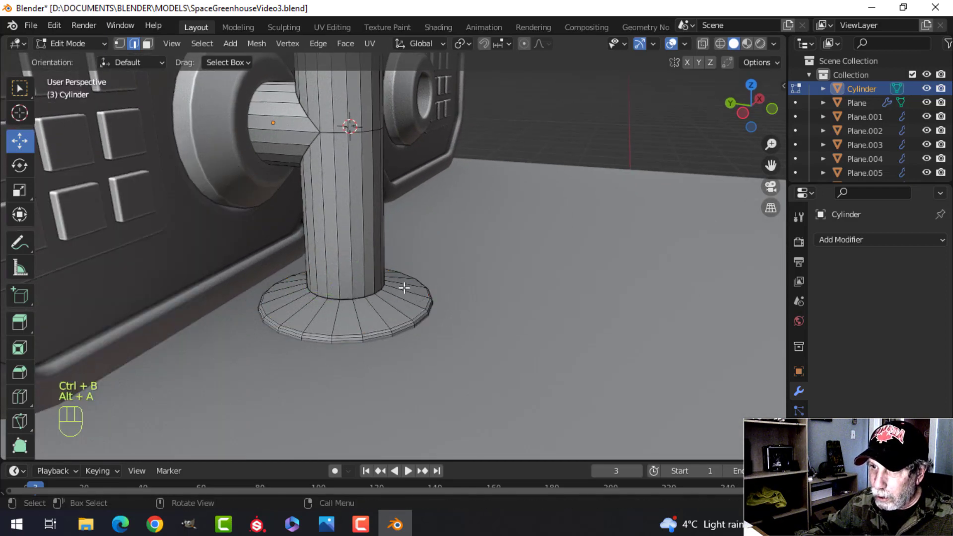
Select the vertical pipe's open top edge loop and extrude it inward, scaled to about 0.56.
scroll(404, 283, down, 3)
middle_drag(404, 282, 530, 268)
scroll(456, 268, up, 3)
scroll(472, 279, up, 3)
alt+click(494, 269)
scroll(493, 268, down, 2)
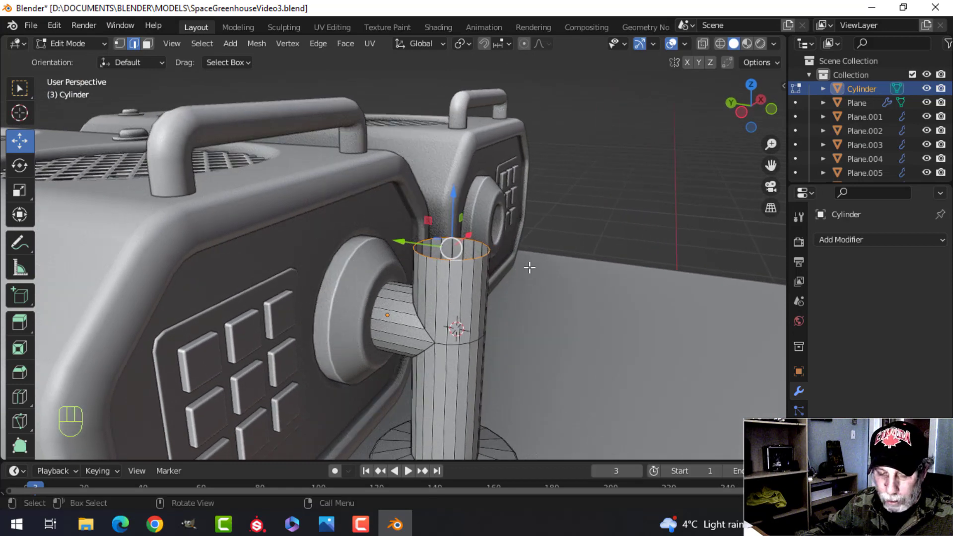
key(e)
right_click(577, 261)
key(s)
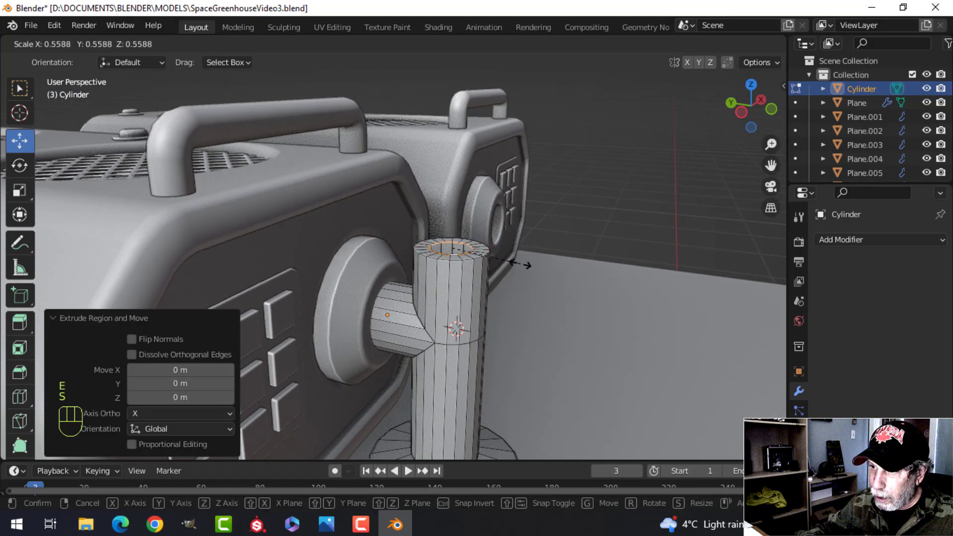
click(520, 264)
shift+middle_drag(513, 263, 518, 280)
Extrude the inner top loop upward about 0.0185 m along Z into a narrower neck.
key(e)
right_click(479, 258)
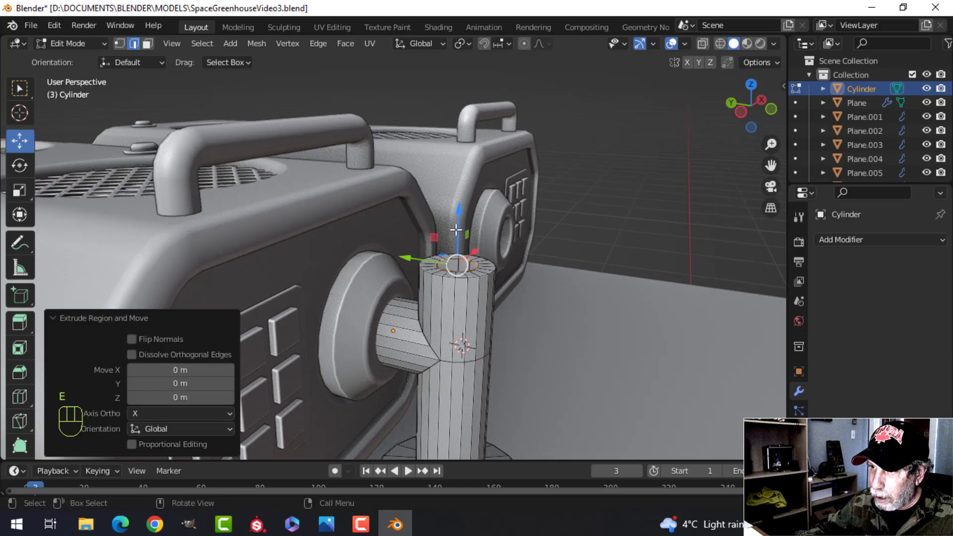
drag(456, 230, 461, 205)
drag(465, 192, 465, 193)
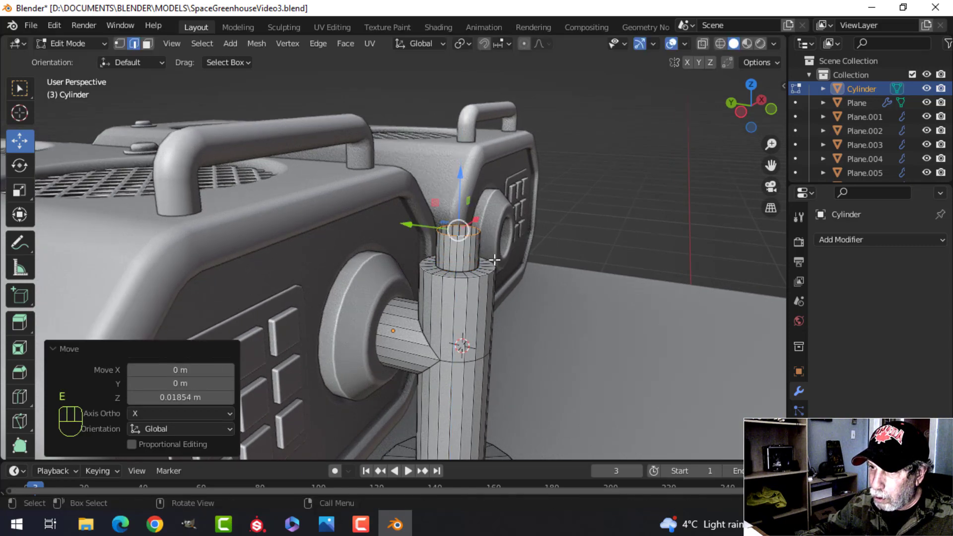
Bevel the outer top edge loop of the vertical pipe by about 0.0025 m with two segments.
scroll(495, 262, up, 2)
key(alt+a)
shift+middle_drag(551, 300, 482, 276)
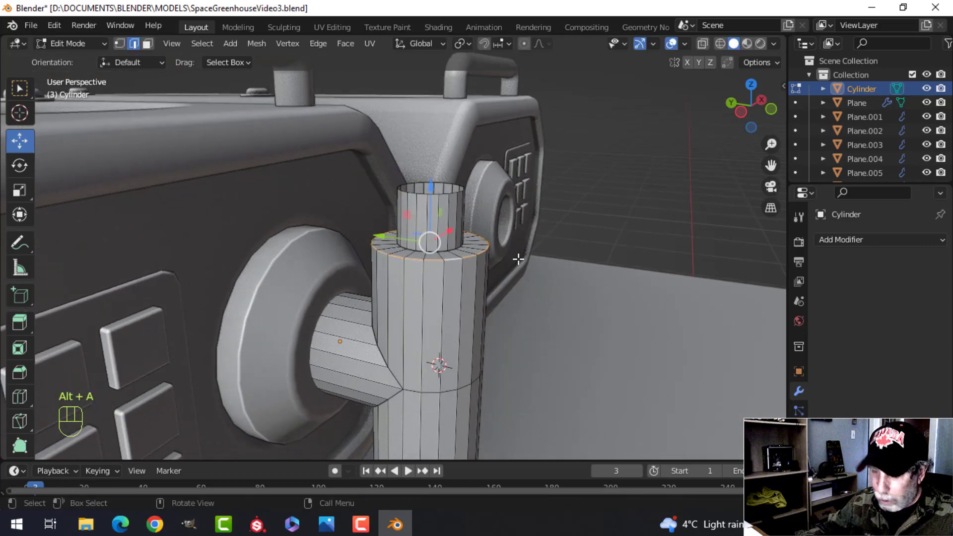
key(ctrl+b)
shift+click(594, 278)
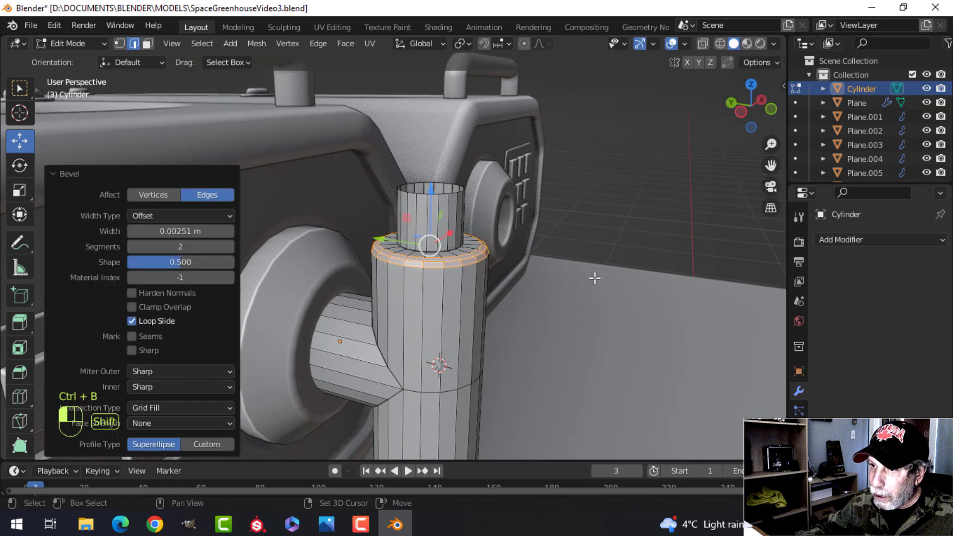
Apply Shade Smooth to the whole pipe object in Object Mode.
middle_drag(594, 278, 483, 300)
key(Tab)
right_click(436, 266)
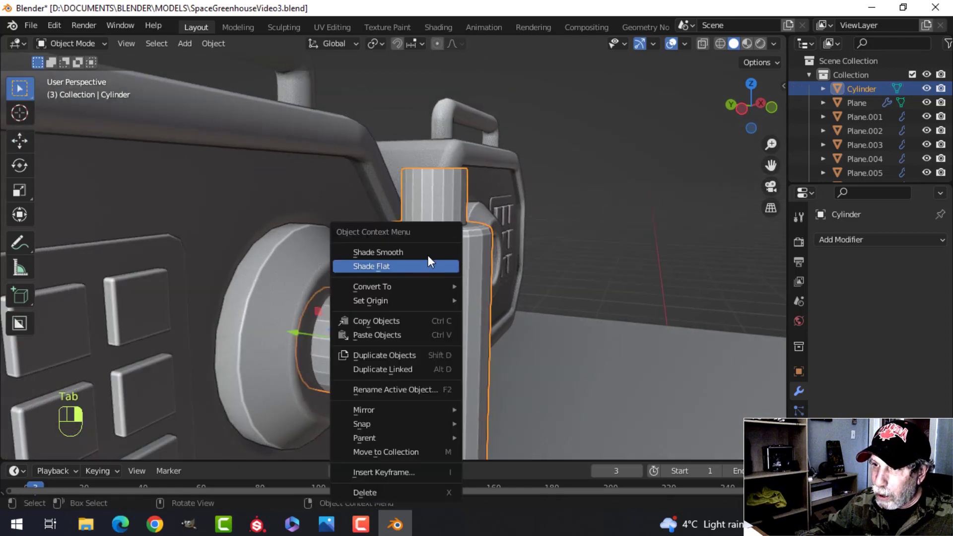
click(428, 254)
scroll(462, 268, down, 4)
scroll(468, 269, up, 2)
Add supporting edge loops close to the mitred joint on the side branch, the lower pipe and the upper pipe.
key(Tab)
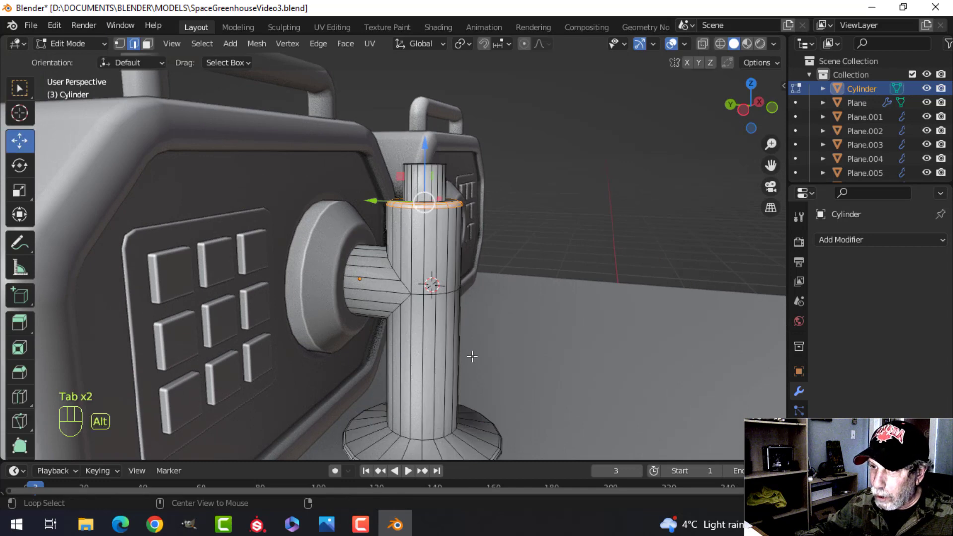
key(alt+a)
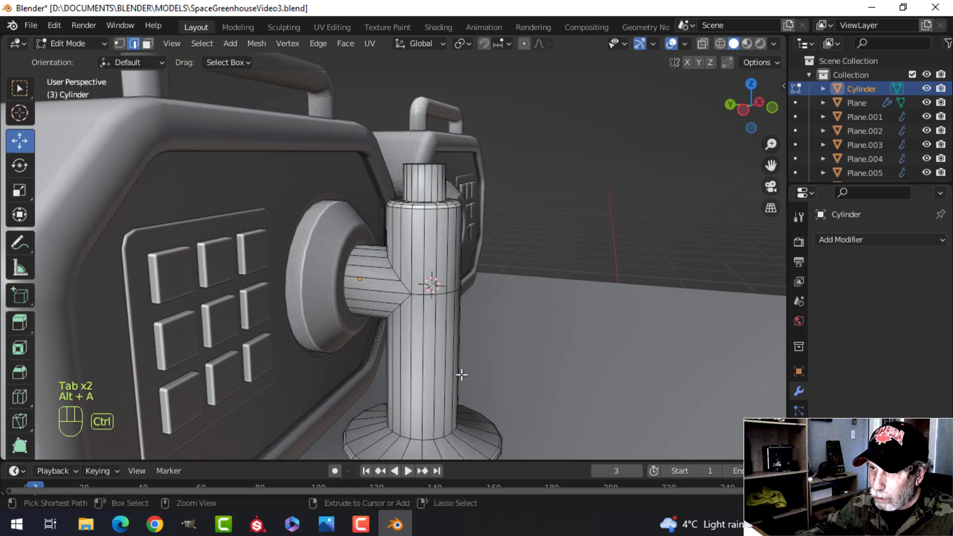
key(ctrl+r)
click(378, 278)
click(401, 287)
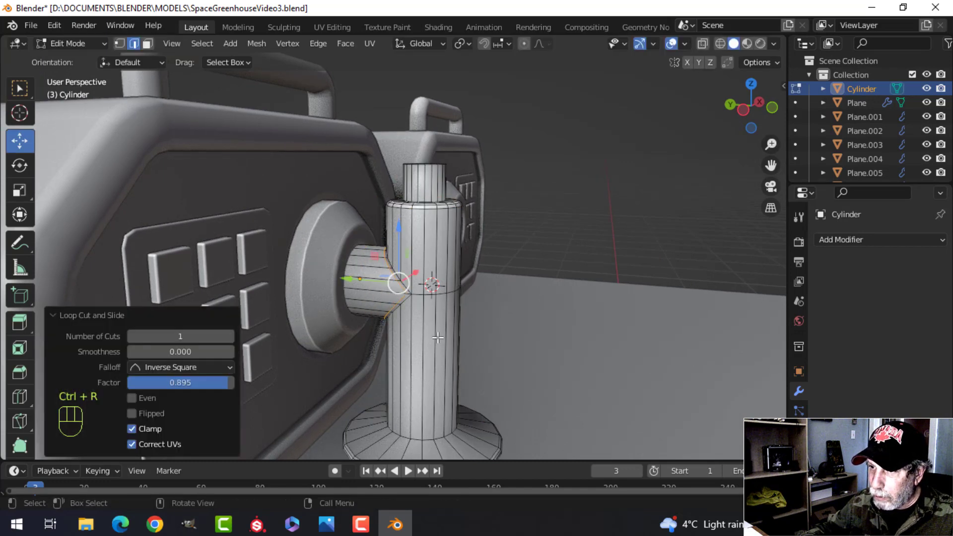
key(ctrl+r)
click(445, 341)
click(447, 294)
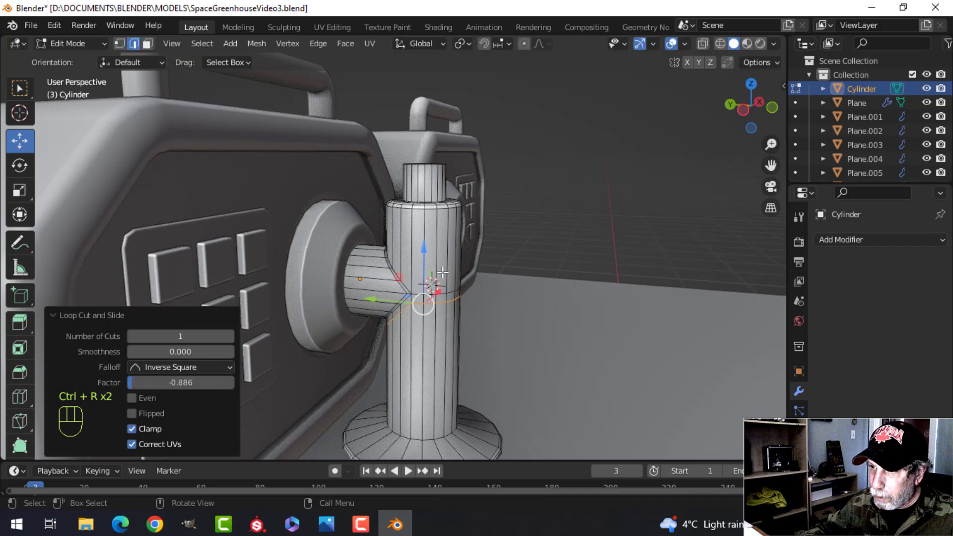
key(ctrl+r)
click(451, 255)
click(457, 270)
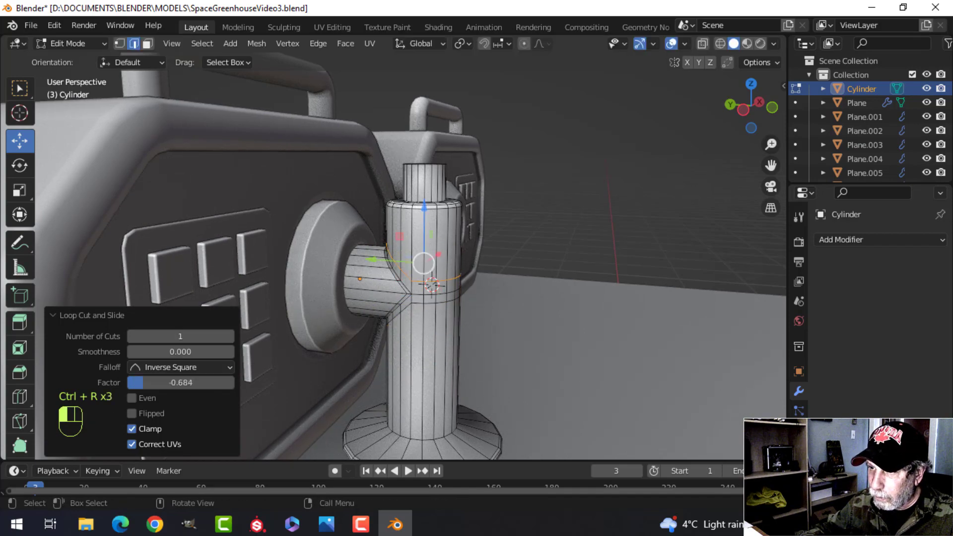
Examine the tee's smooth shading in Object Mode, and reopen the pipe mesh for editing at its narrow neck.
key(Tab)
scroll(487, 284, down, 4)
key(alt+a)
middle_drag(495, 285, 470, 292)
scroll(397, 289, up, 3)
scroll(502, 296, up, 3)
scroll(469, 313, up, 4)
click(454, 296)
key(Tab)
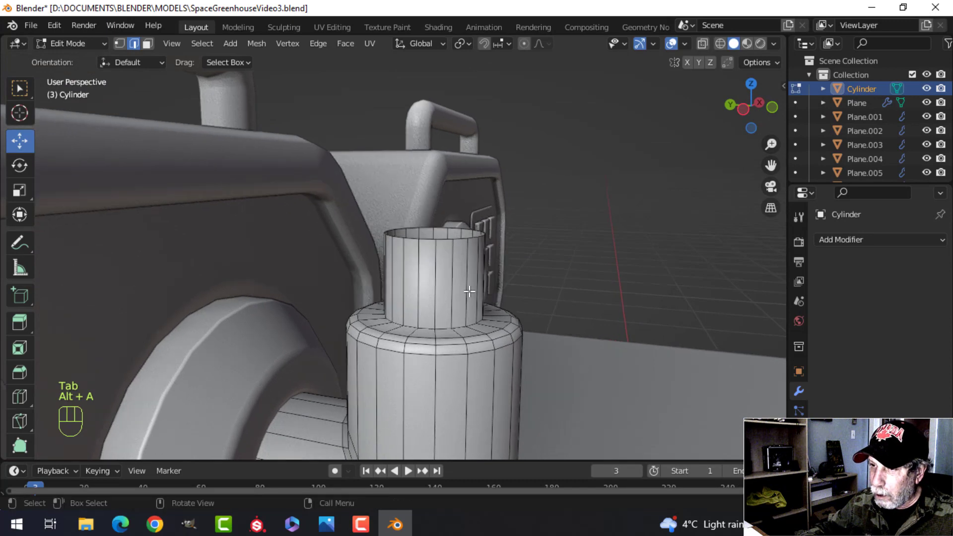
Try to extrude and fatten three bevelled loop cuts around the narrow neck into ribs, and undo back to the plain neck.
key(ctrl+r)
scroll(469, 288, up, 2)
click(468, 291)
right_click(468, 293)
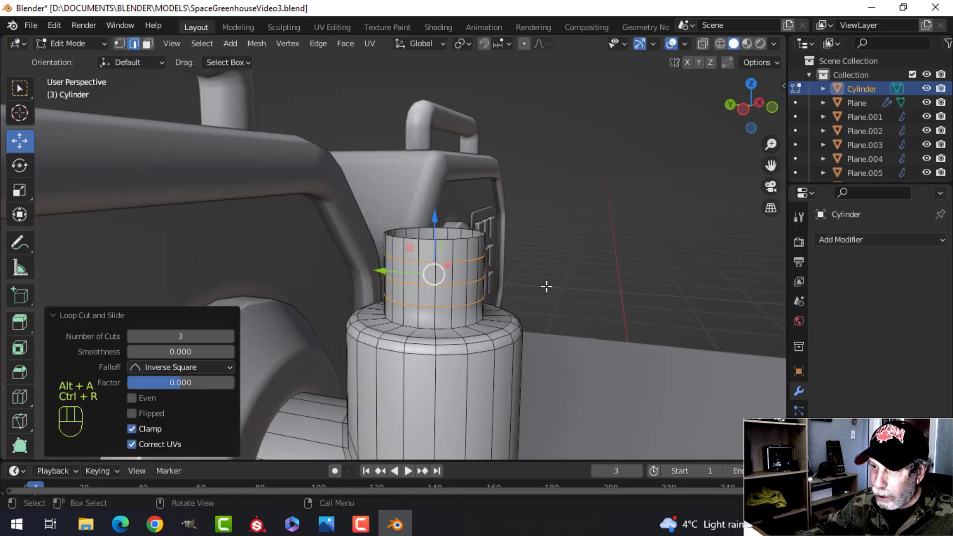
key(ctrl+b)
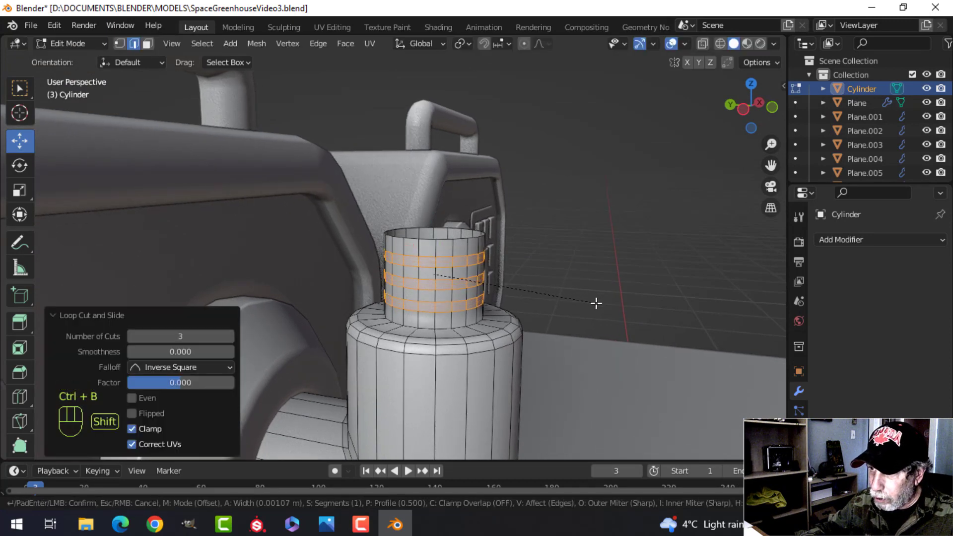
click(601, 305)
key(e)
key(alt+s)
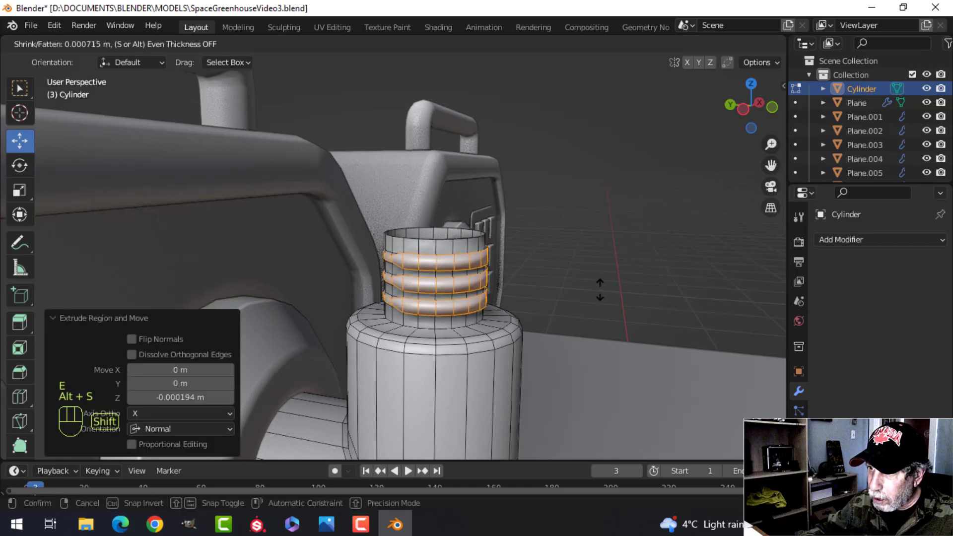
key(Escape)
key(ctrl+z)
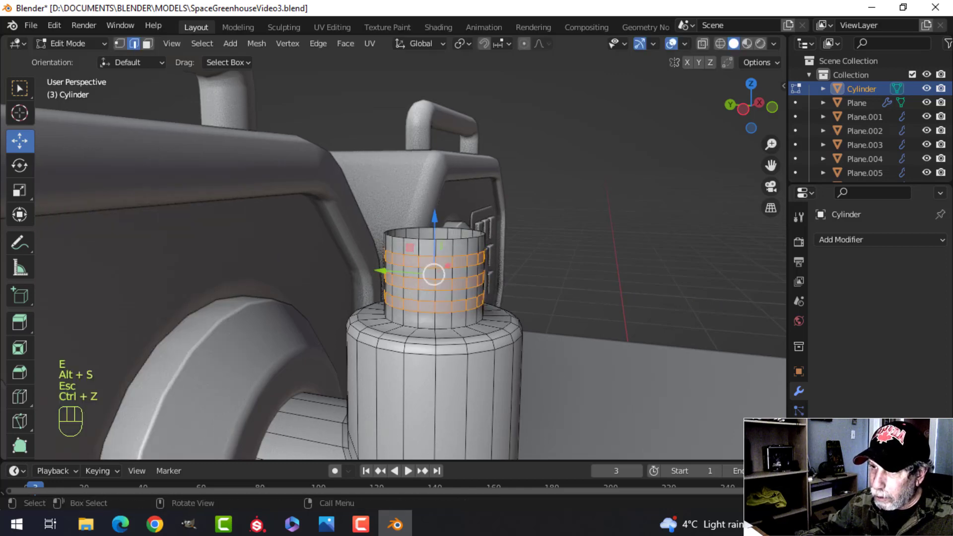
key(ctrl+z)
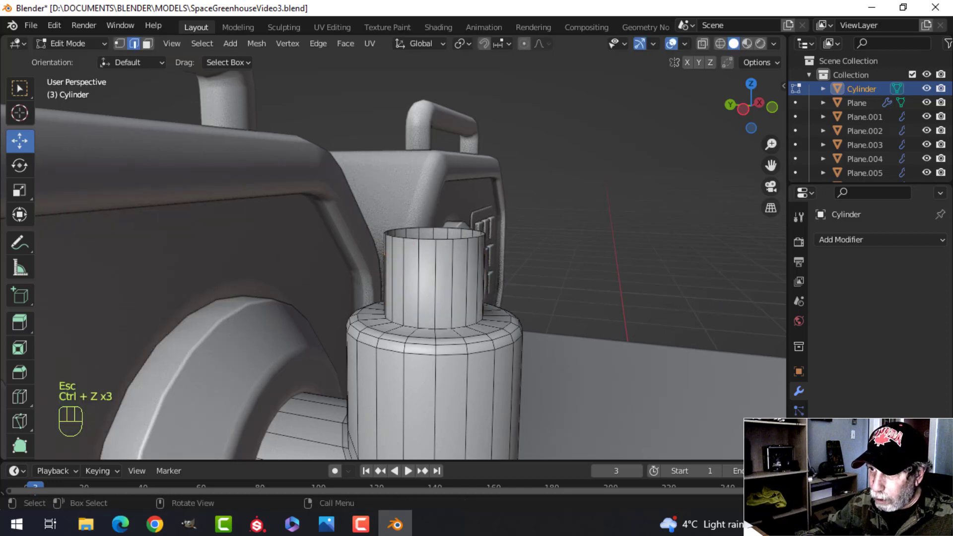
Recalculate the normals of the entire pipe mesh to the outside and clear the selection.
key(a)
key(alt+n)
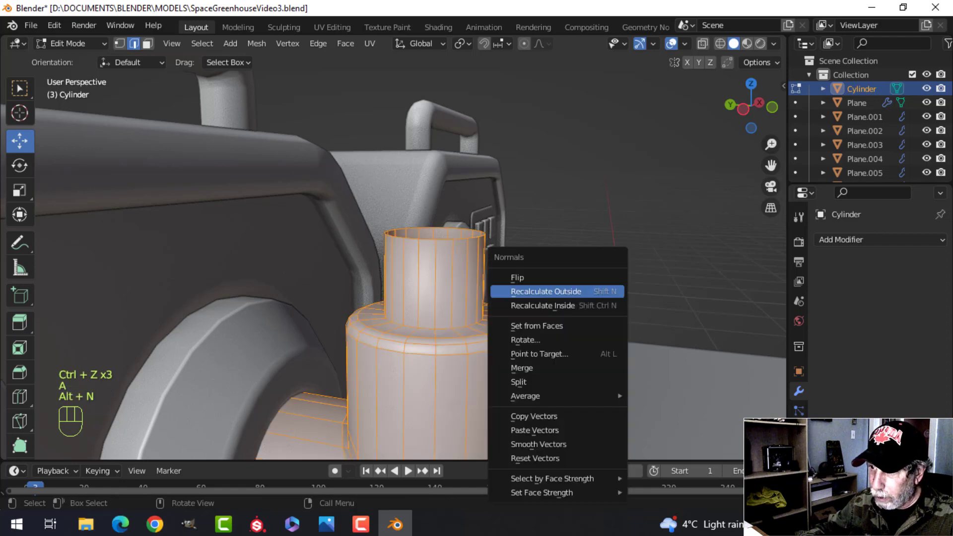
click(599, 288)
key(alt+a)
Cut three evenly spaced edge loops around the narrow neck and bevel them by about 0.0012 m into bands.
key(ctrl+r)
scroll(481, 292, up, 1)
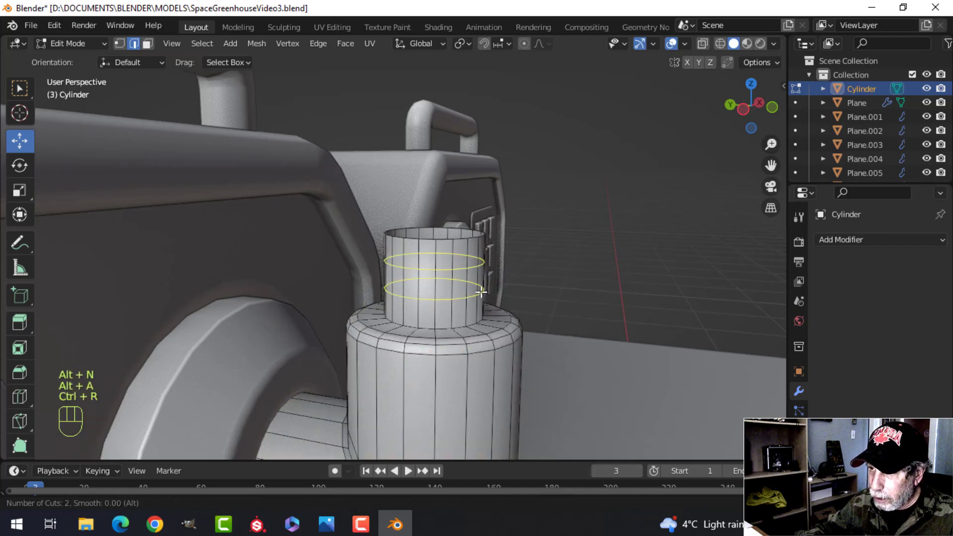
click(481, 292)
right_click(481, 292)
key(ctrl+b)
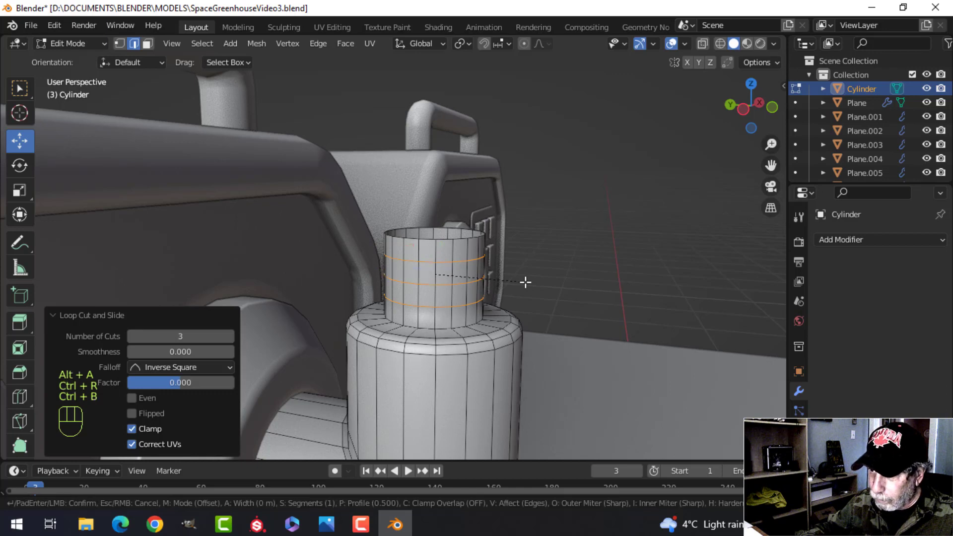
click(581, 292)
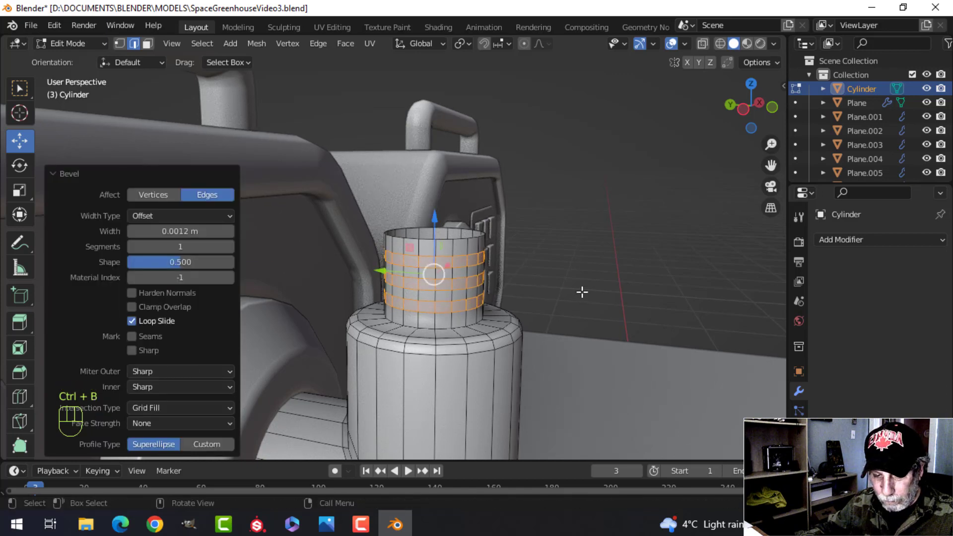
Extrude the three bands in place and fatten them outward by about 0.001 m to form raised ribs.
key(e)
right_click(582, 292)
key(alt+s)
click(582, 273)
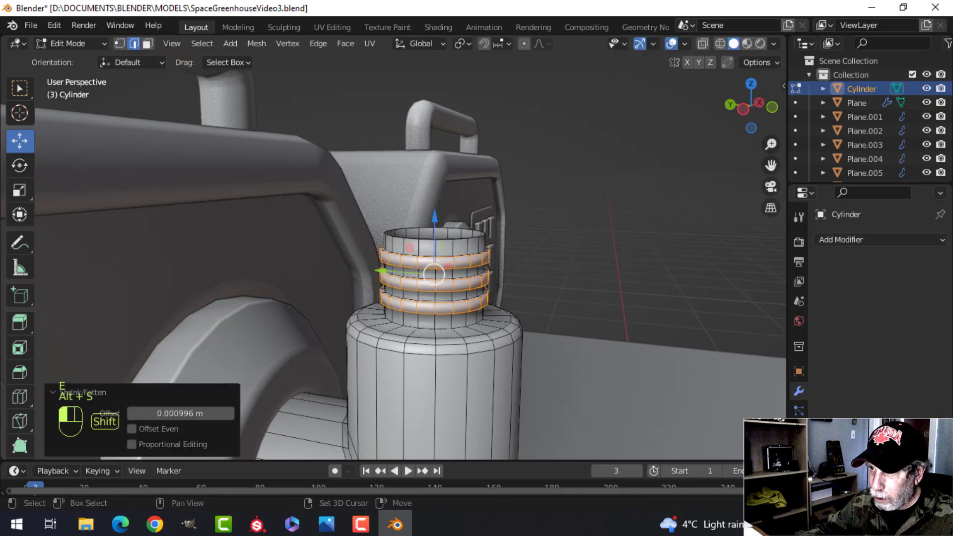
key(alt+a)
Delete the ring of shoulder faces between the ribbed neck and the pipe's bevelled top edge.
key(Tab)
middle_drag(578, 270, 507, 325)
key(alt+a)
scroll(476, 298, up, 6)
click(463, 306)
key(Tab)
key(alt+a)
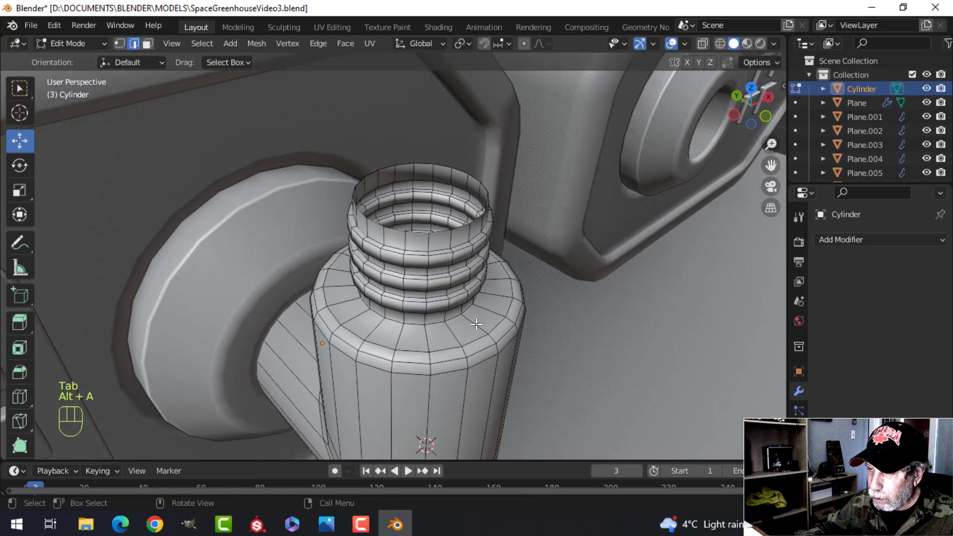
key(3)
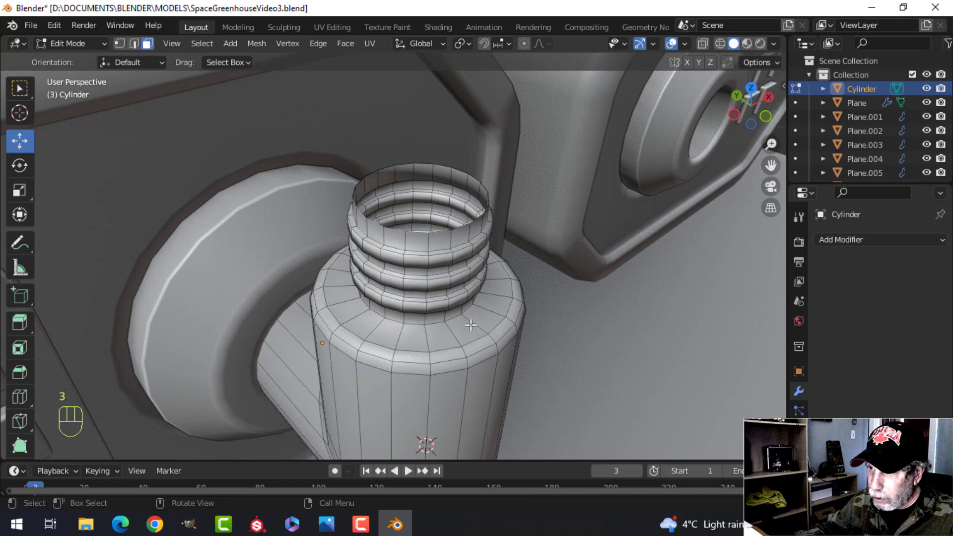
alt+shift+click(491, 318)
key(x)
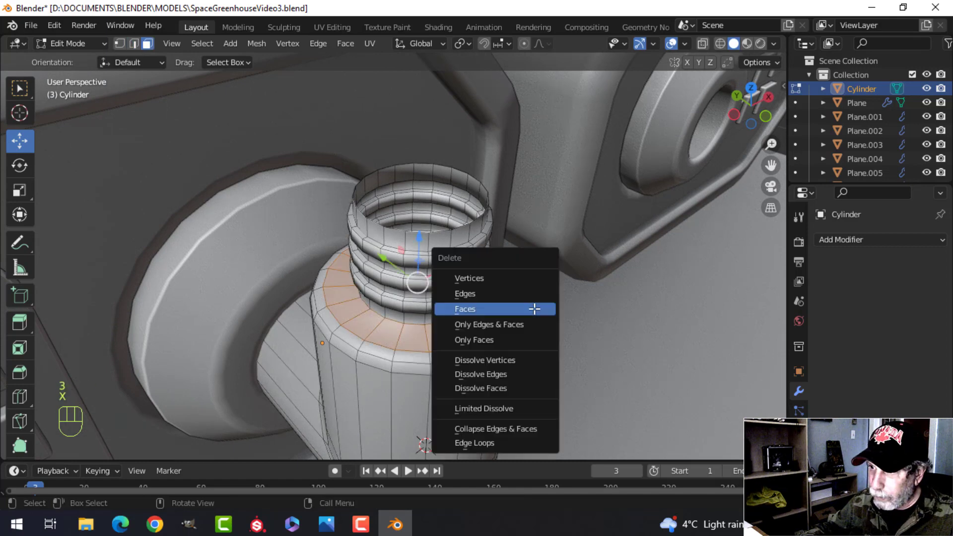
click(505, 314)
Extrude the pipe's top rim inward, scaled to about 0.75, and extrude its inner edge down along Z as a socket wall.
key(2)
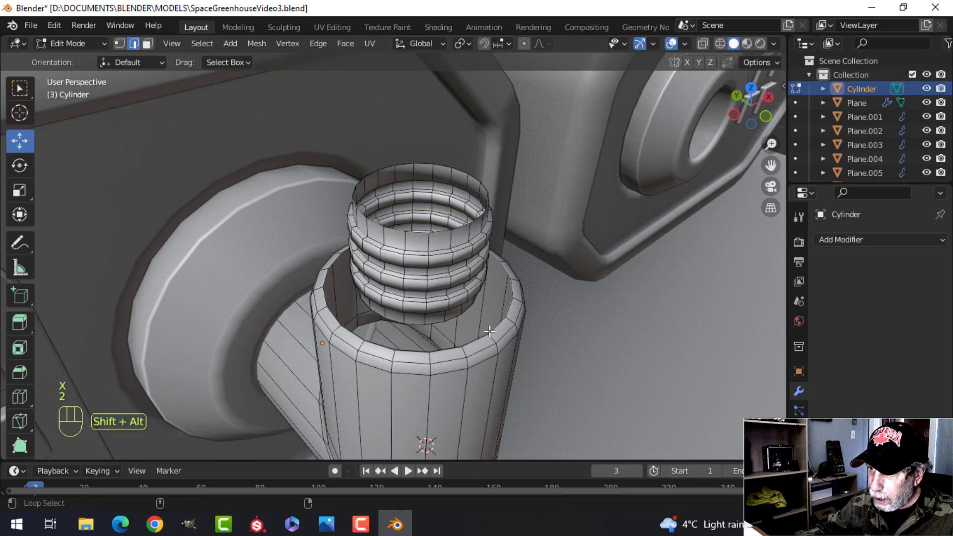
key(e)
right_click(633, 310)
key(s)
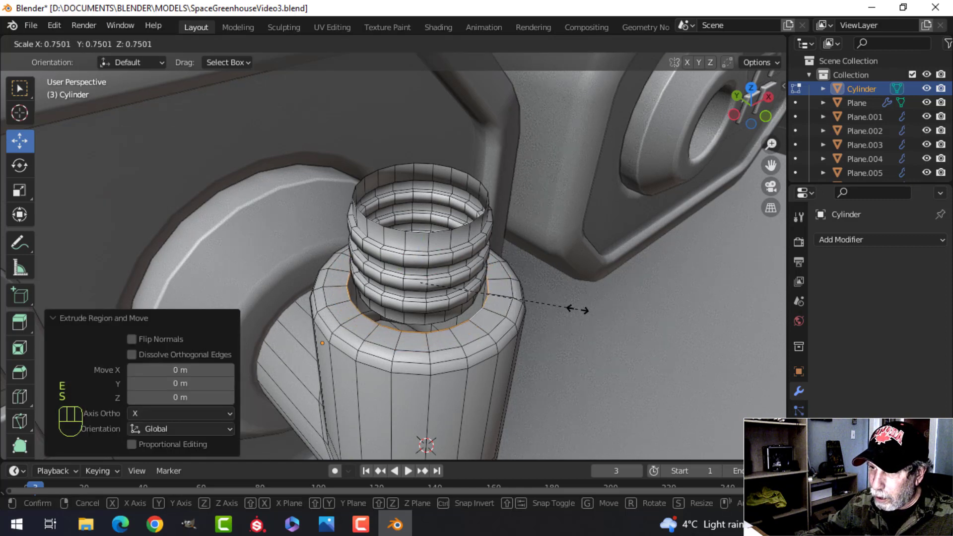
click(568, 309)
mouse_move(474, 314)
shift+middle_down()
mouse_move(485, 323)
mouse_move(479, 304)
shift+middle_up()
key(e)
right_click(465, 290)
drag(422, 224, 430, 247)
Bevel the inner edge loop of the socket around the neck by about 0.0008 m.
scroll(476, 273, up, 3)
shift+middle_drag(551, 318, 536, 311)
key(alt+a)
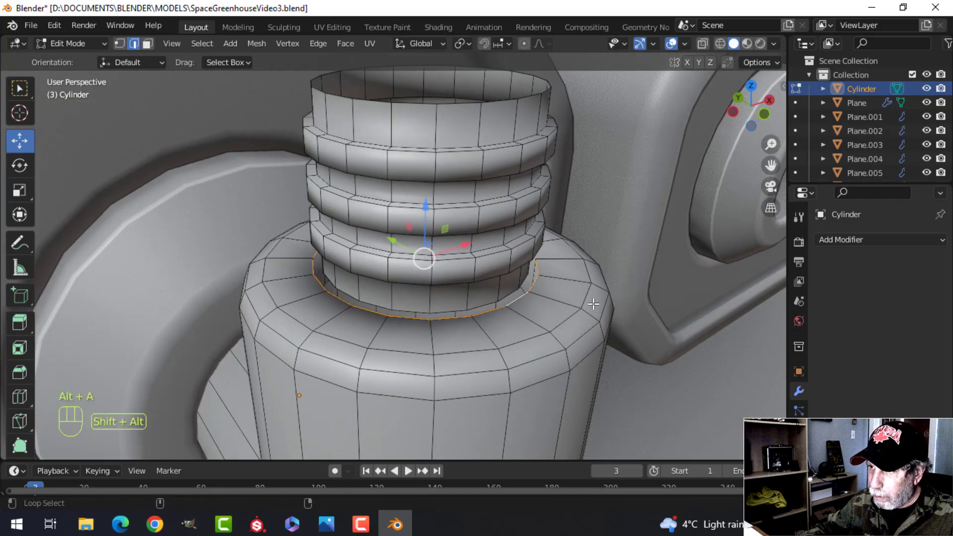
key(ctrl+b)
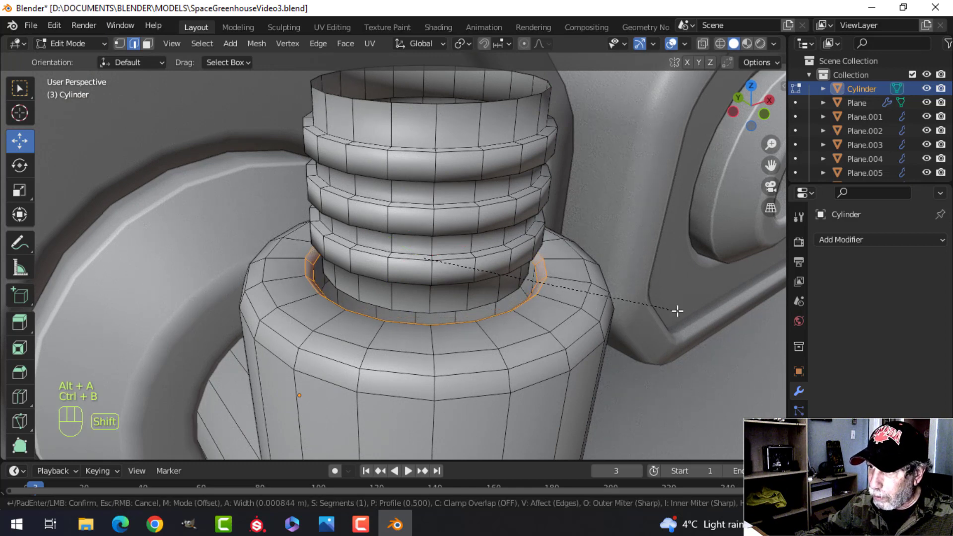
click(665, 311)
Select the ribbed neck's open bottom loop and lower it along Z into the socket.
key(alt+a)
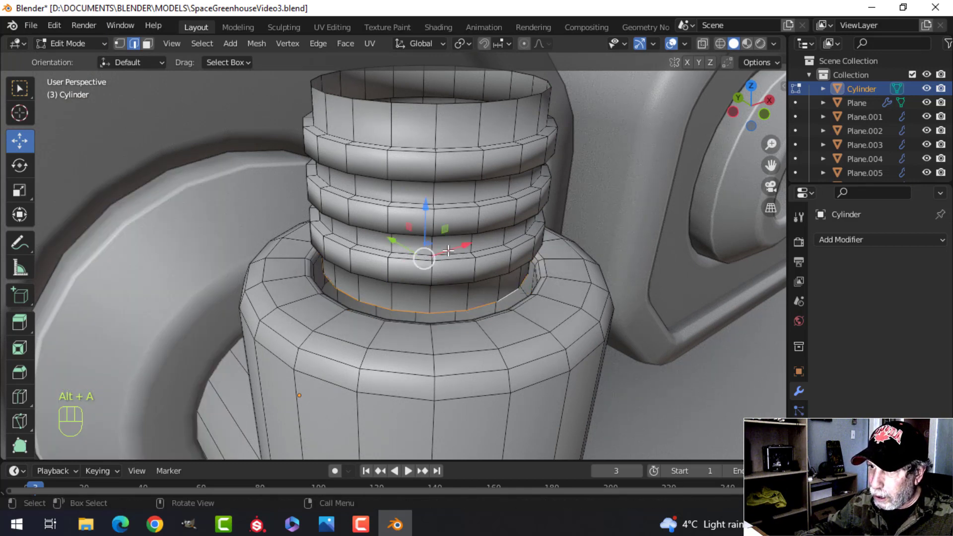
drag(428, 212, 427, 268)
middle_drag(510, 286, 501, 273)
key(ctrl+r)
click(470, 258)
key(Escape)
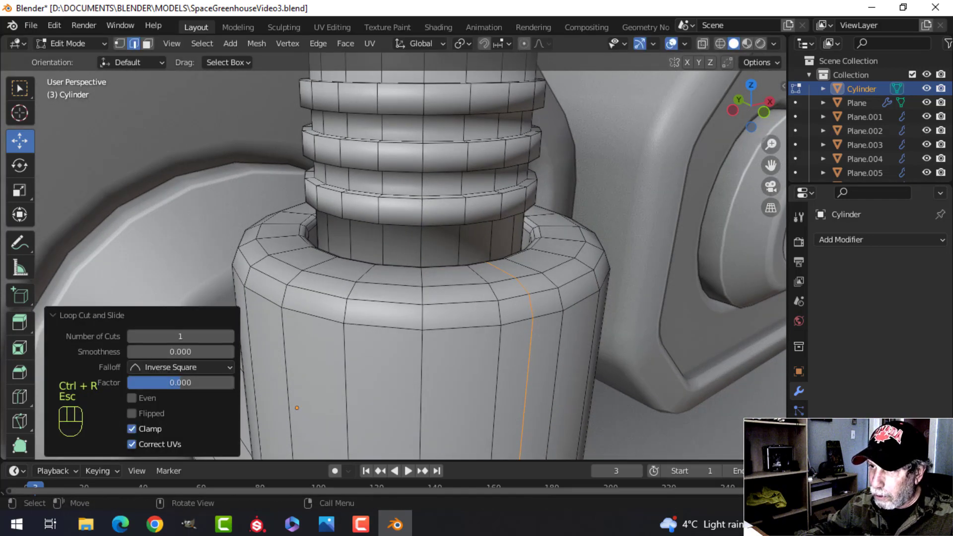
key(ctrl+z)
Add an edge loop around the neck's lower section and slide it up close beneath the lowest rib.
key(ctrl+r)
click(456, 245)
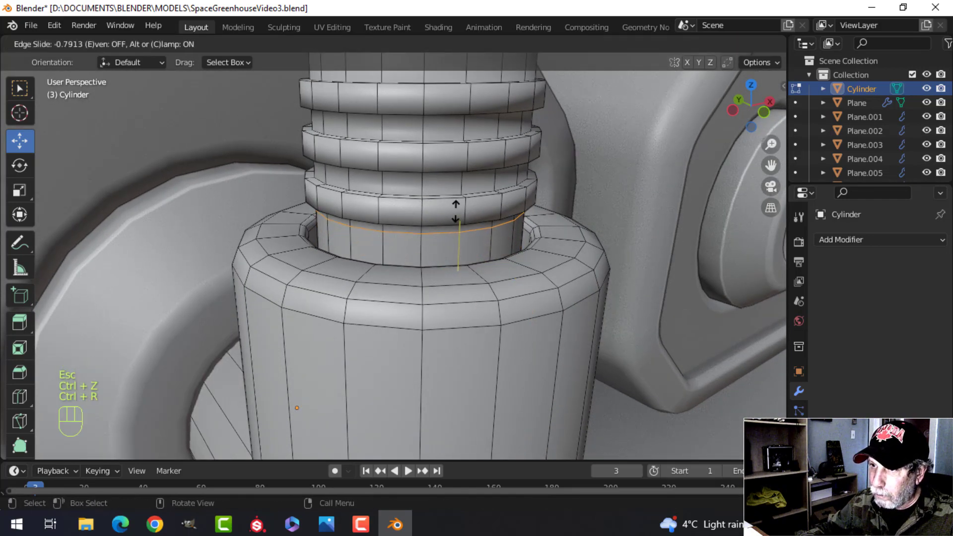
click(455, 212)
Examine the ribbed neck and its socket in Object Mode, and reopen the pipe mesh for editing.
key(Tab)
scroll(496, 225, down, 6)
key(alt+a)
middle_drag(497, 224, 484, 276)
scroll(460, 257, up, 3)
scroll(502, 237, down, 4)
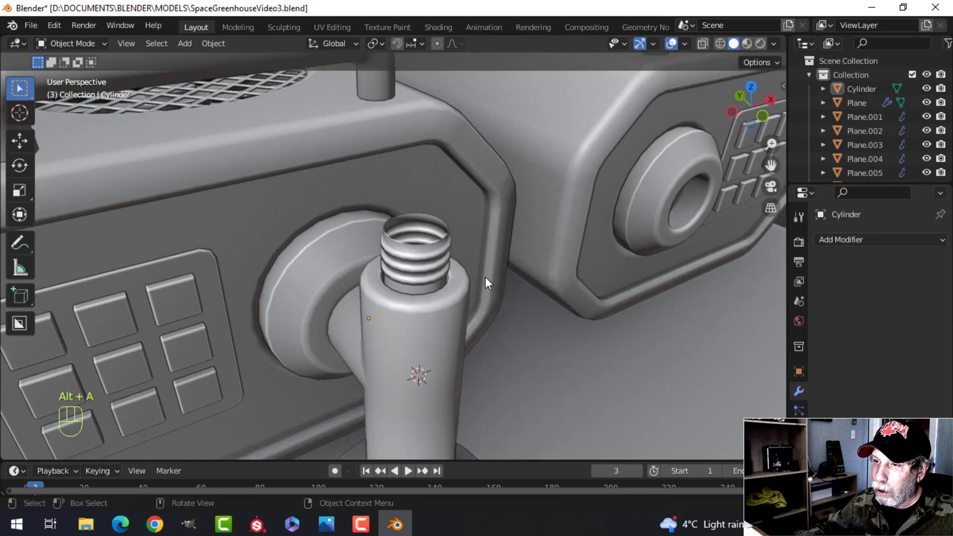
scroll(484, 276, down, 2)
click(442, 247)
key(Tab)
scroll(440, 249, up, 3)
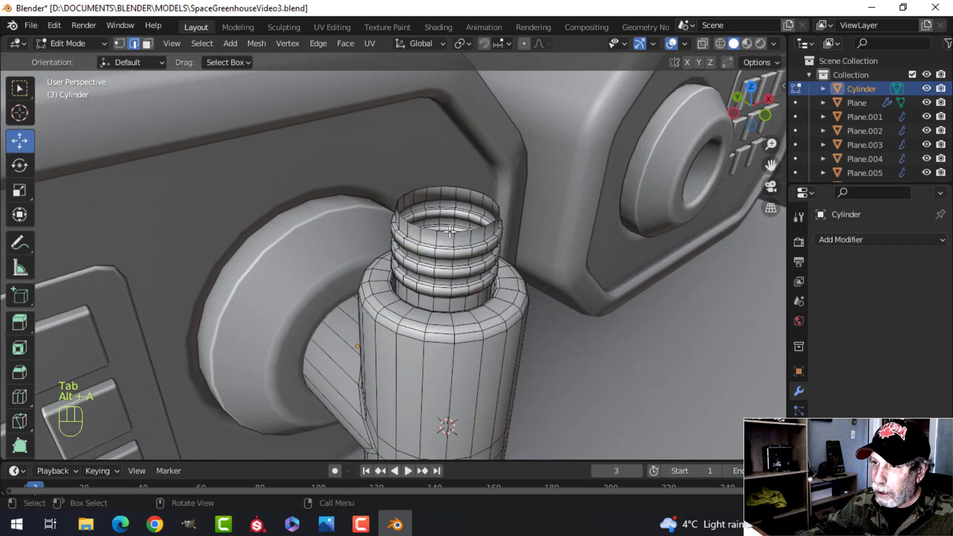
Fill the ribbed neck's open top loop with a face and bevel the rim of the cap.
alt+click(450, 231)
key(f)
scroll(565, 237, up, 1)
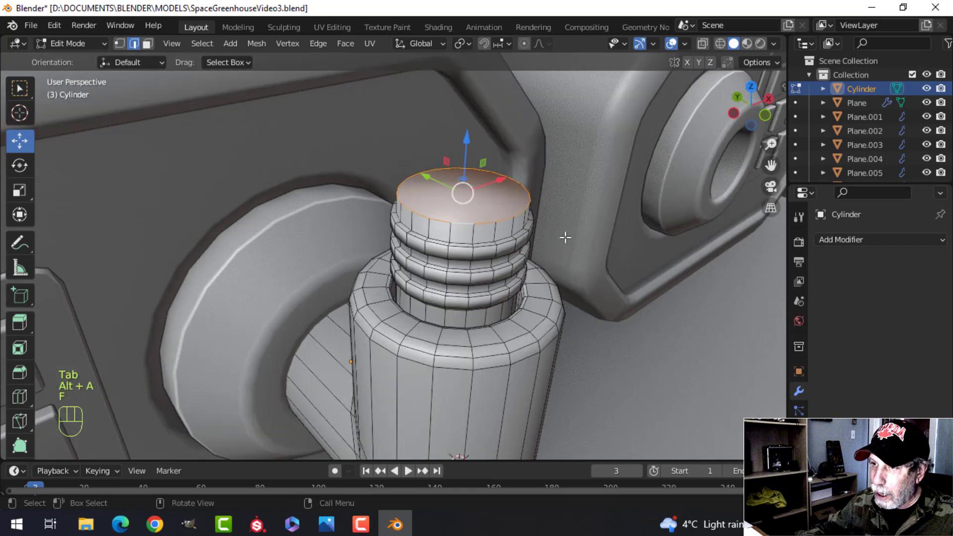
key(ctrl+b)
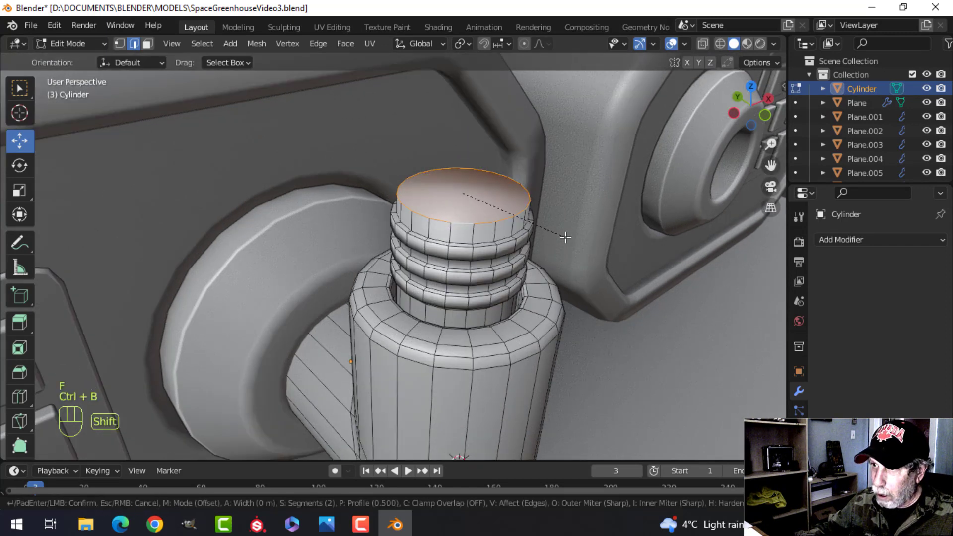
click(567, 251)
key(Tab)
scroll(543, 250, down, 4)
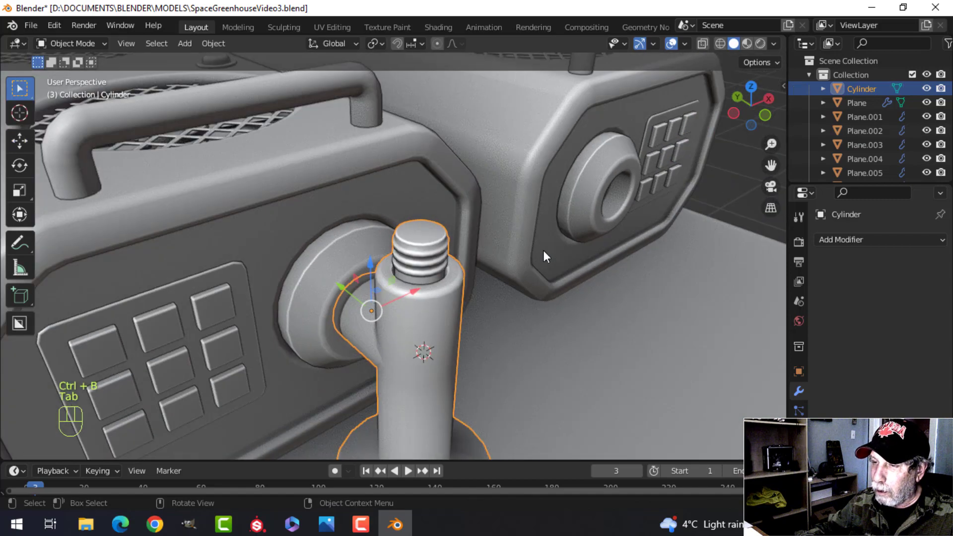
Select the cap face on top of the ribbed neck and snap the 3D cursor to it.
key(alt+a)
scroll(502, 268, up, 4)
middle_drag(532, 252, 503, 233)
click(448, 208)
key(Tab)
middle_drag(449, 210, 469, 241)
key(alt+a)
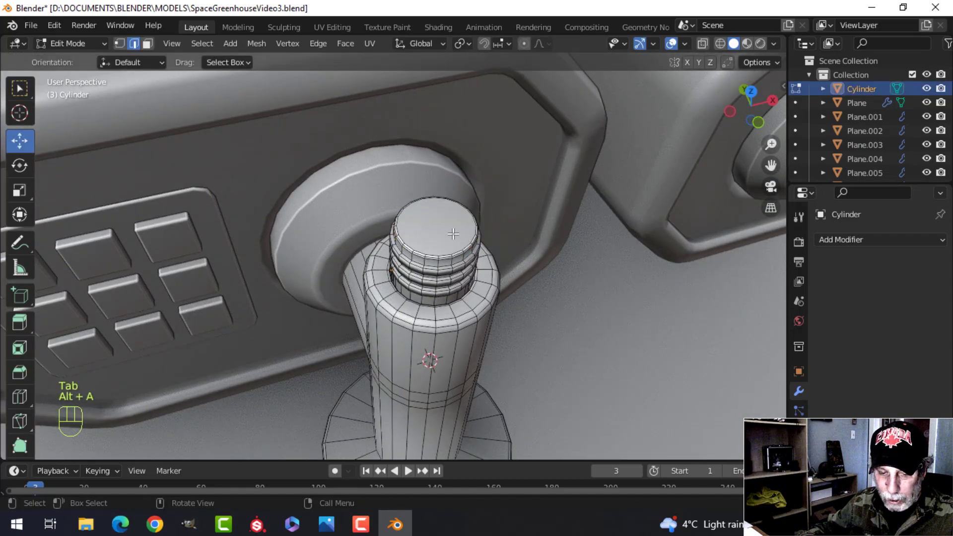
key(3)
click(453, 234)
key(shift+s)
click(521, 305)
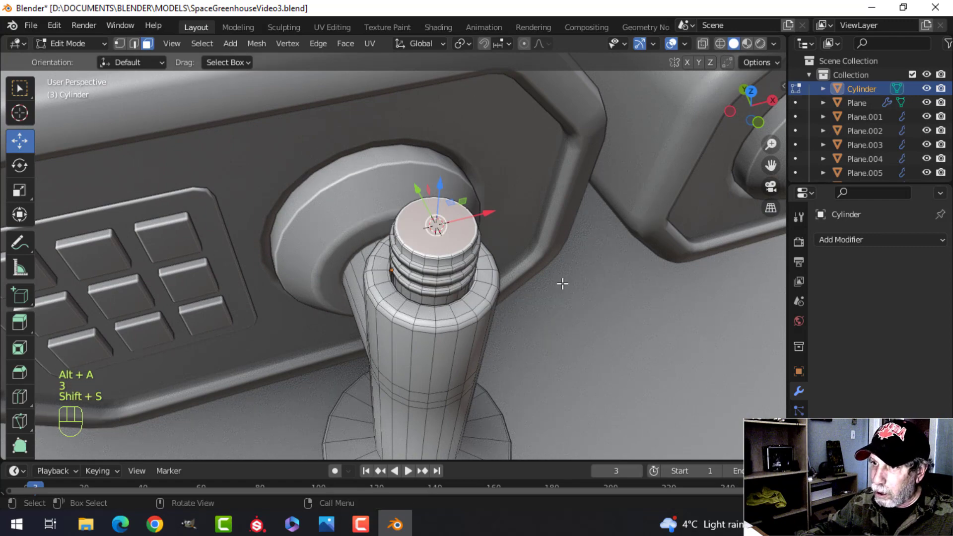
key(Tab)
scroll(523, 295, down, 5)
key(alt+a)
Add an edge loop around the vertical pipe a short way above the roof flange and flatten it with a Z scale of 0.
middle_drag(523, 296, 514, 195)
click(433, 332)
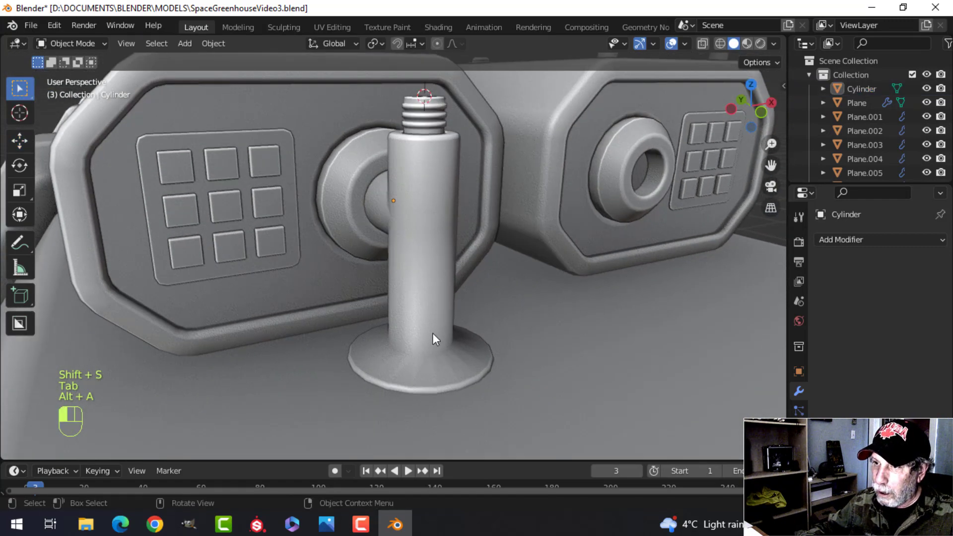
key(Tab)
key(alt+a)
key(ctrl+r)
click(455, 294)
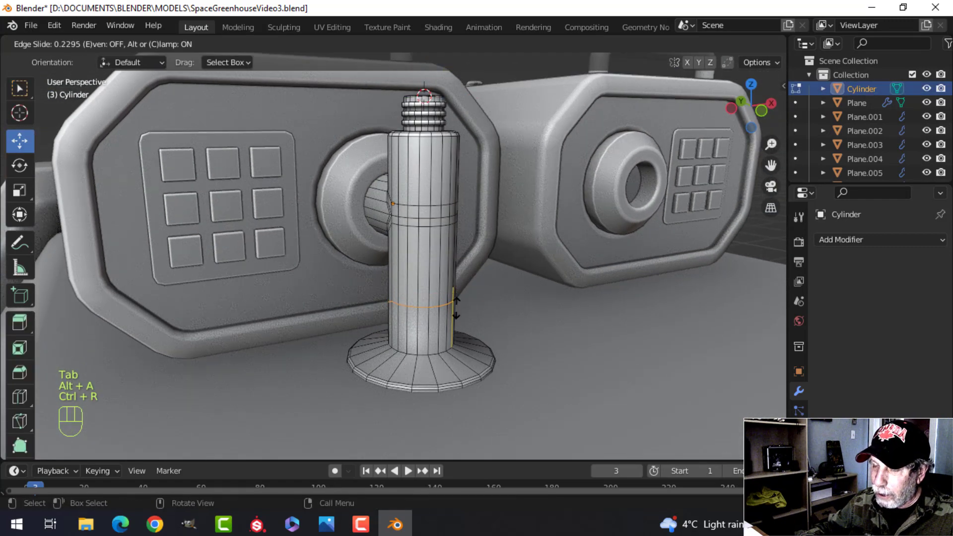
click(445, 303)
scroll(500, 295, up, 2)
shift+middle_drag(500, 295, 507, 270)
key(s)
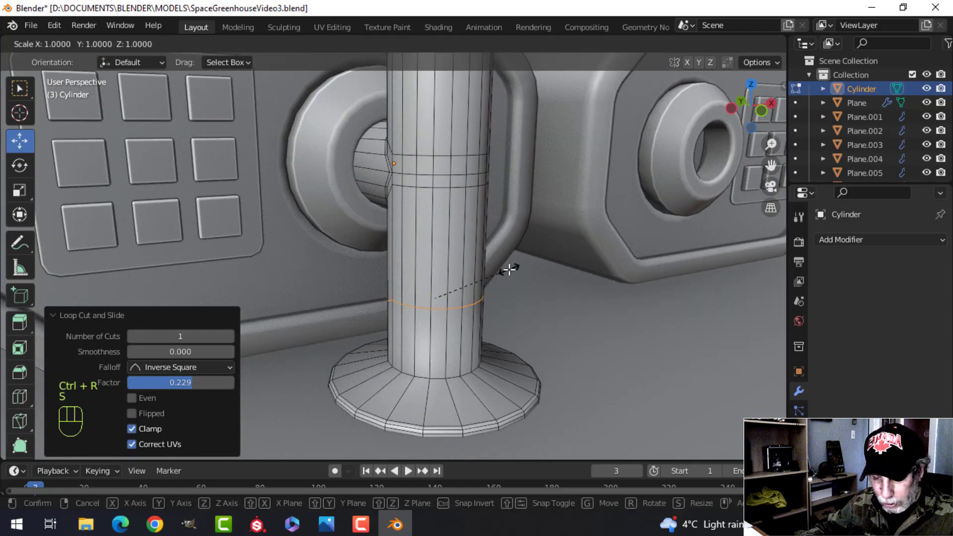
key(z)
key(0)
key(Return)
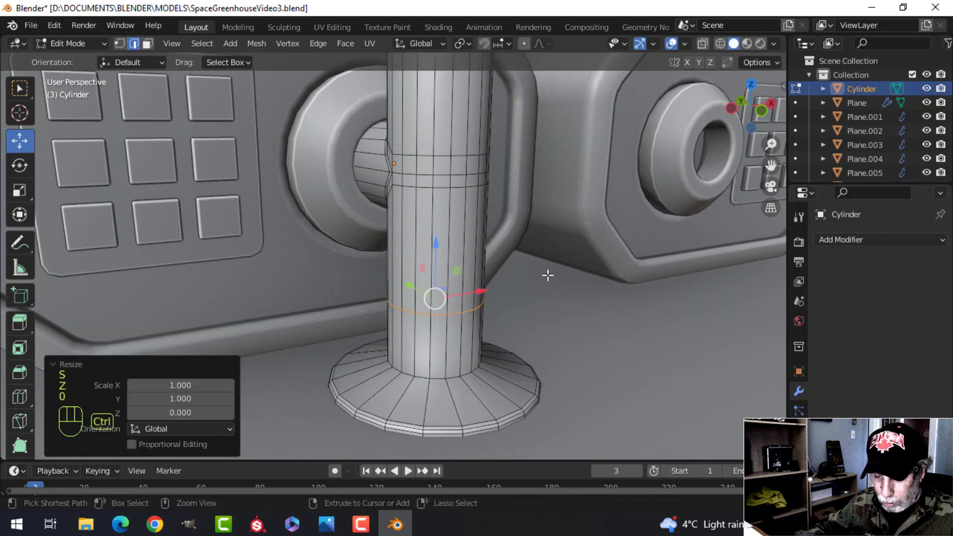
Bevel the new loop 0.0015 m wide with one segment and extrude the band inward along its normals as a groove.
key(ctrl+b)
click(589, 290)
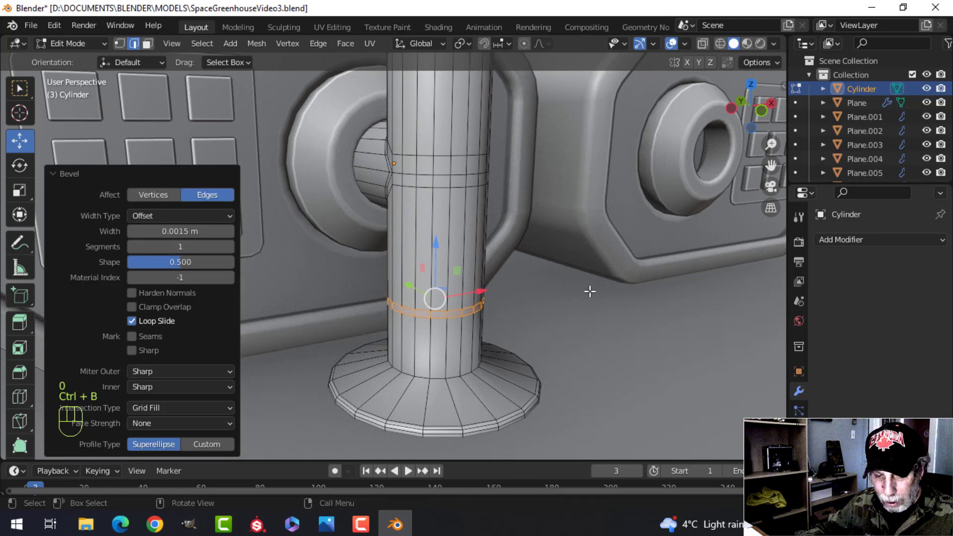
key(e)
right_click(589, 290)
key(alt+s)
click(582, 311)
key(alt+a)
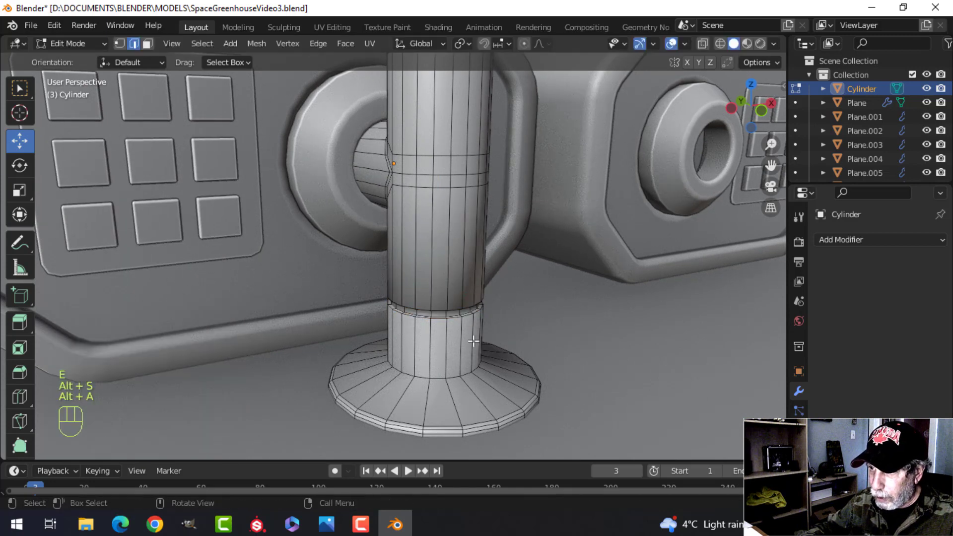
Add supporting edge loops close below and above the groove, with slide factors of about -0.855 and 0.916.
key(ctrl+r)
click(472, 340)
click(471, 320)
key(ctrl+r)
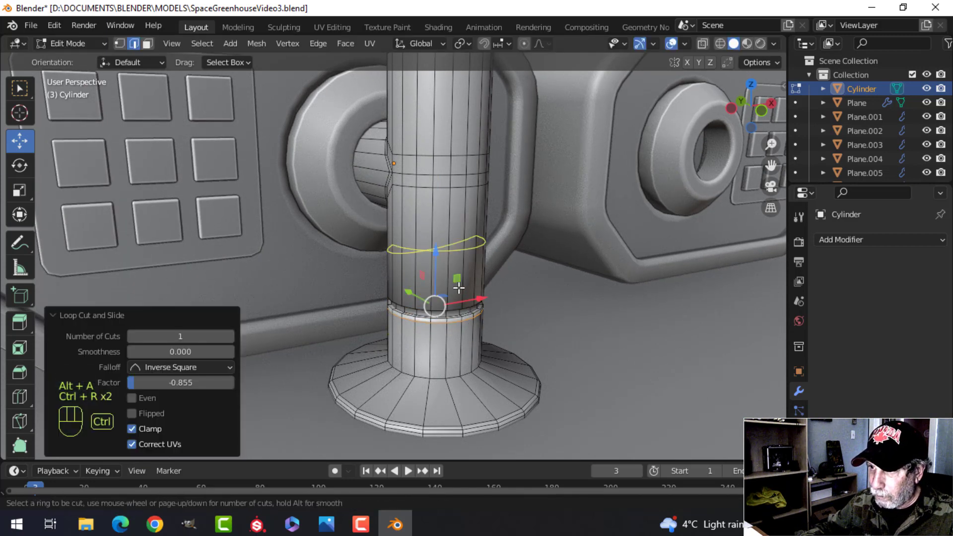
click(465, 322)
click(466, 342)
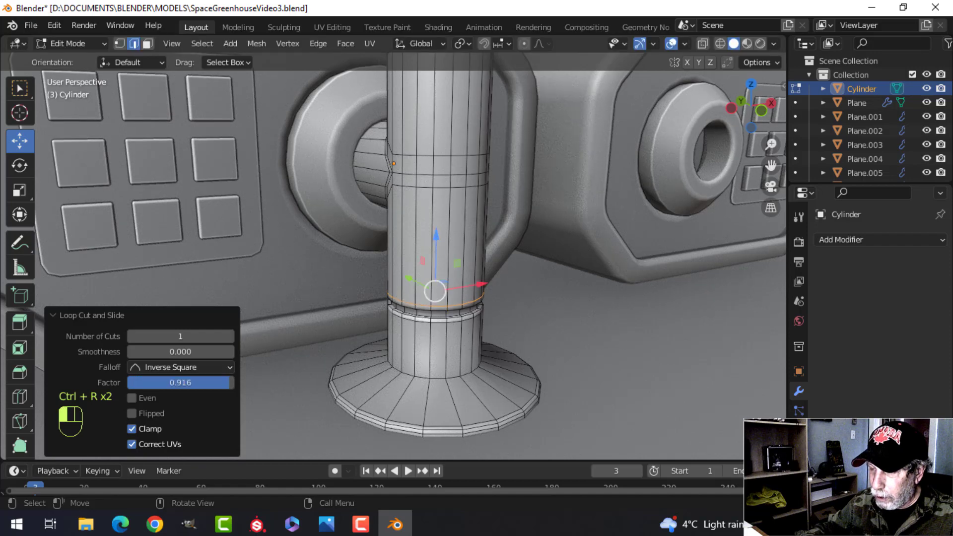
key(Tab)
scroll(510, 308, down, 5)
key(alt+a)
scroll(483, 274, up, 3)
Add an edge loop around the side branch near the round port and flatten it along Y.
middle_drag(484, 280, 495, 297)
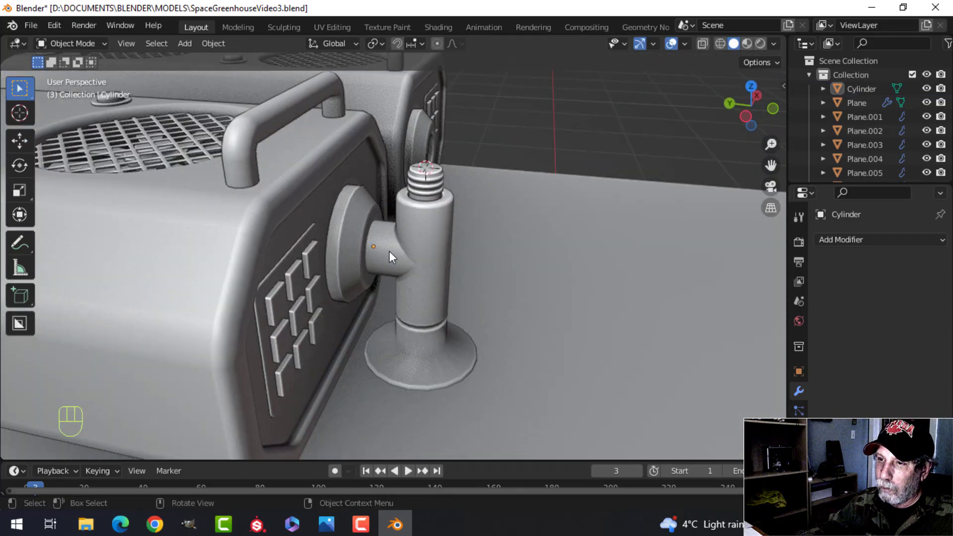
scroll(391, 260, up, 3)
shift+middle_drag(393, 266, 442, 285)
scroll(460, 305, up, 2)
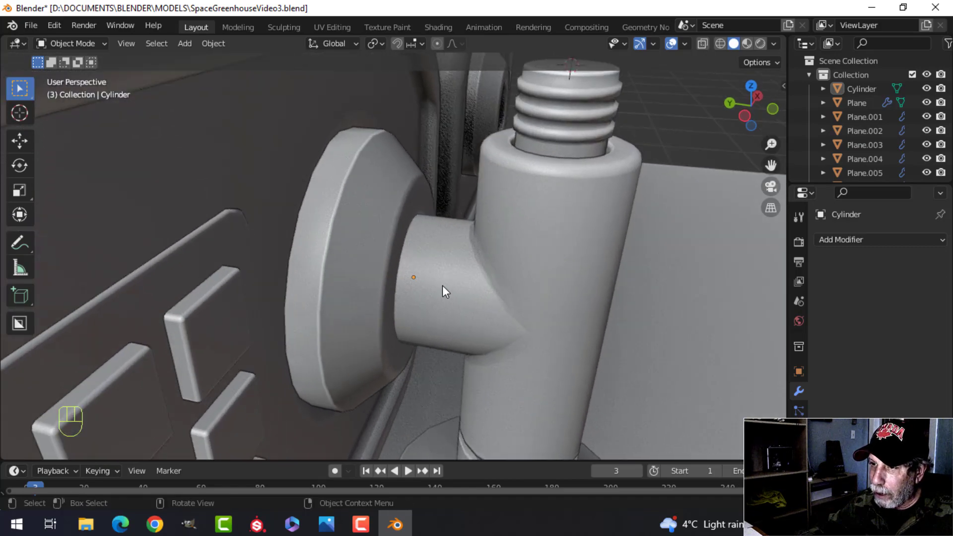
key(Tab)
key(alt+a)
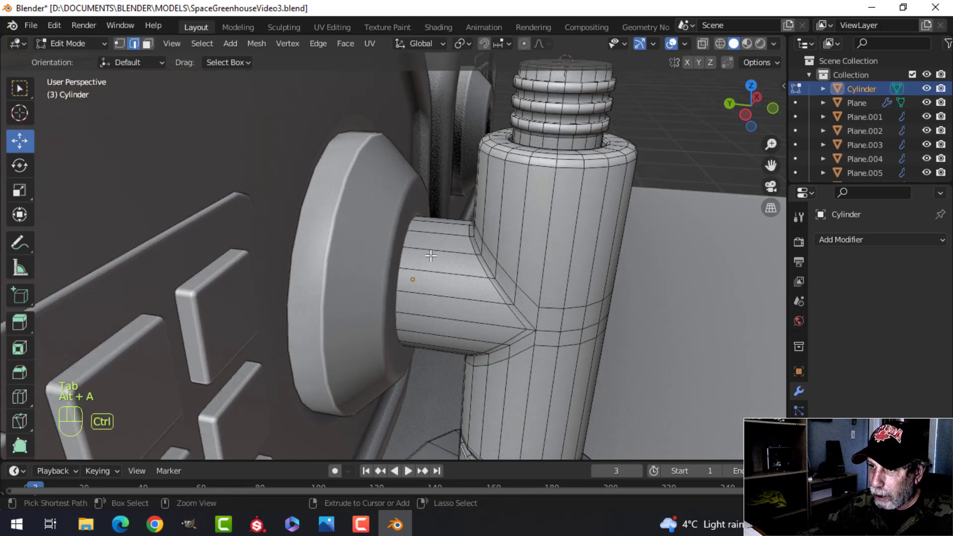
key(ctrl+r)
click(429, 256)
middle_drag(431, 256, 483, 273)
key(s)
key(y)
click(465, 277)
Extrude the ring of faces between the branch loop and the port inward along its normals by about 0.0009 m.
key(alt+a)
key(3)
alt+shift+click(440, 247)
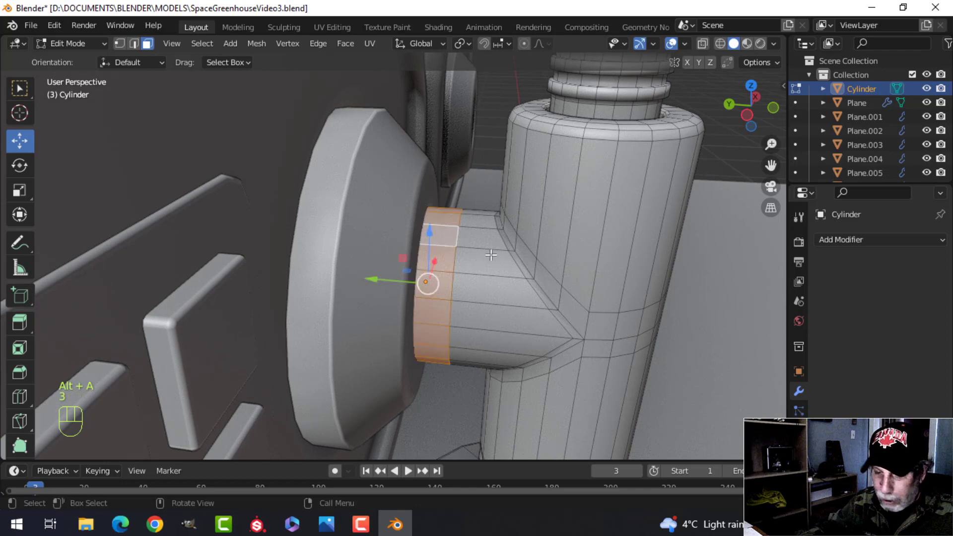
key(e)
key(alt+s)
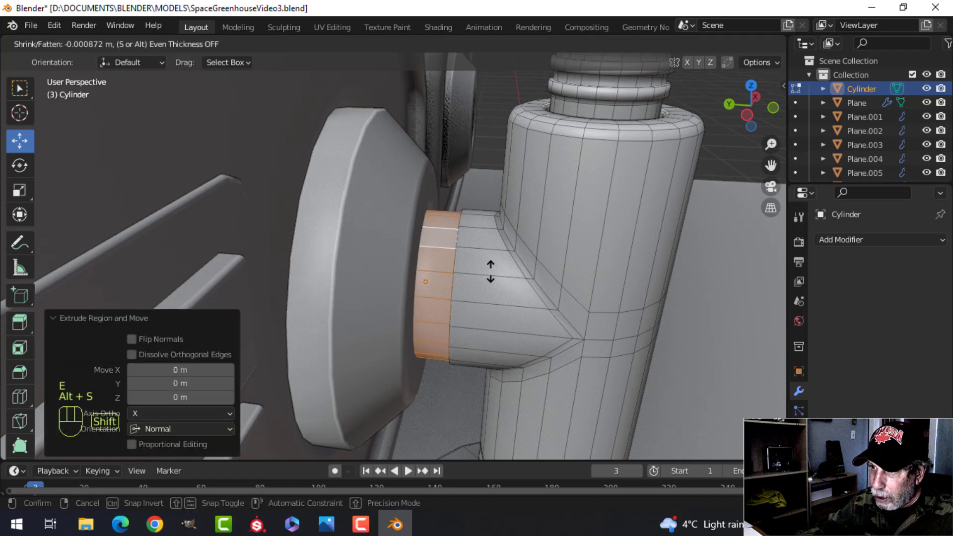
click(492, 287)
middle_drag(489, 278, 489, 260)
key(alt+a)
key(Tab)
Isolate the pipe in local view and delete the leftover ring of faces at the side branch's open end.
key(slash)
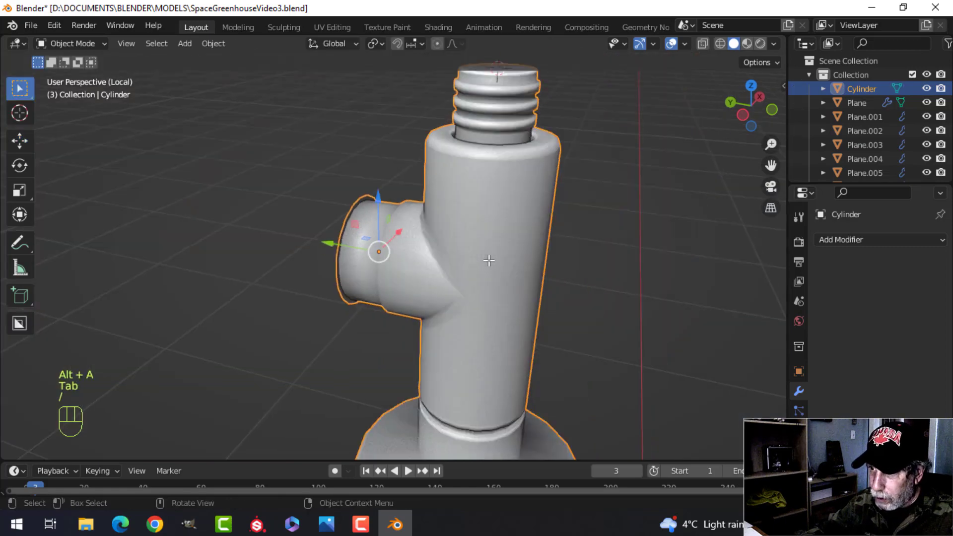
key(Tab)
scroll(309, 198, up, 3)
scroll(464, 244, up, 3)
shift+middle_drag(310, 199, 437, 230)
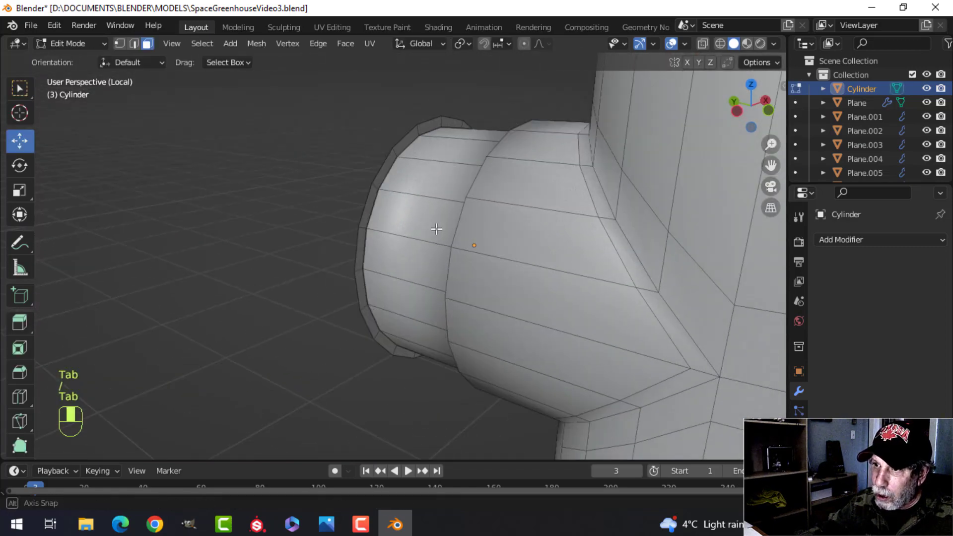
scroll(431, 218, up, 2)
alt+shift+click(397, 107)
key(x)
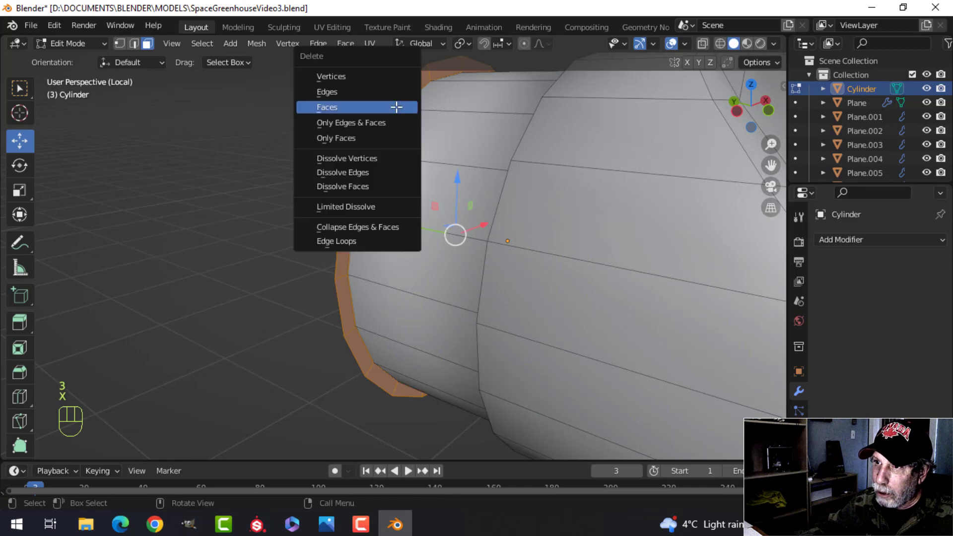
click(397, 108)
middle_drag(409, 130, 521, 200)
scroll(474, 181, down, 1)
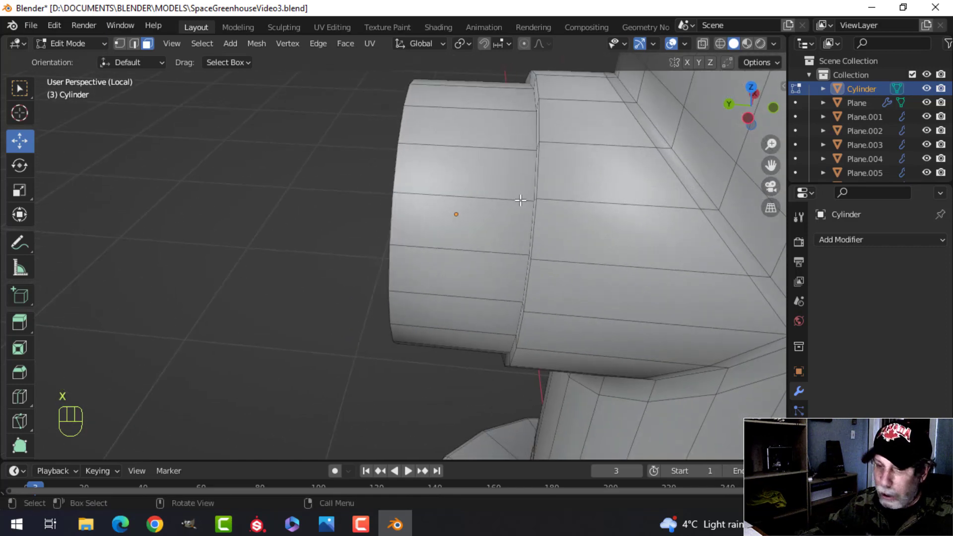
Bevel the side branch's shoulder edge loop by about 0.00077 m with two segments.
key(2)
alt+shift+click(546, 169)
key(ctrl+b)
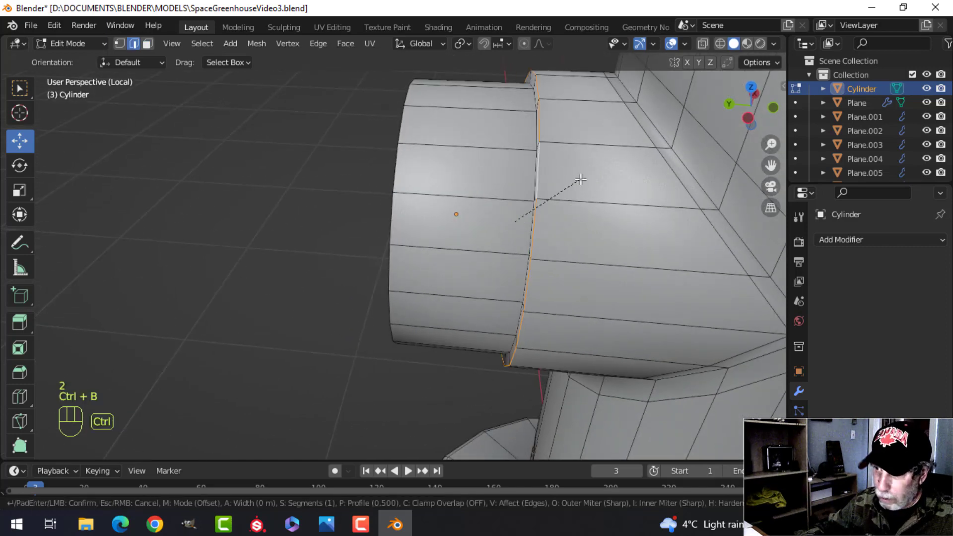
click(517, 219)
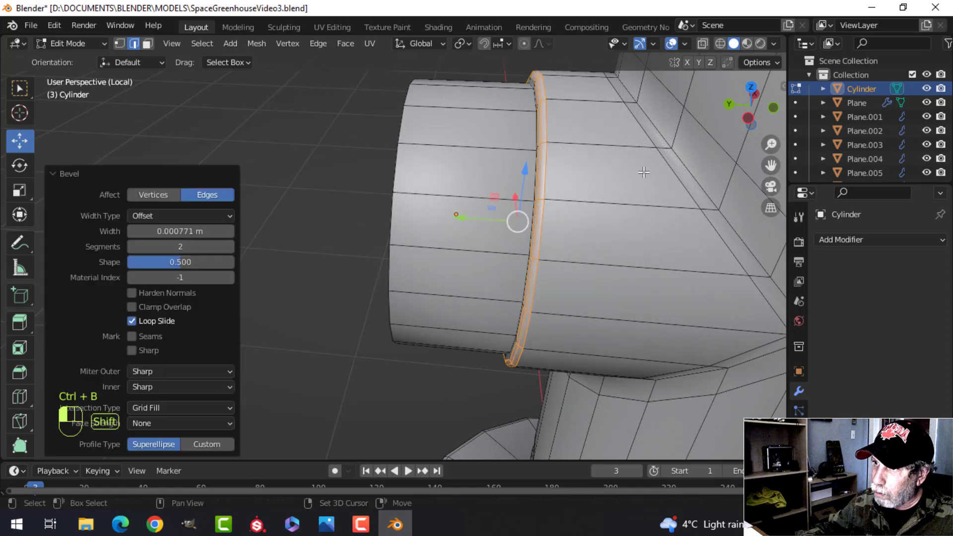
Add three evenly spaced edge loops around the branch's recessed section and bevel them into bands about 0.001 m wide.
key(alt+a)
key(ctrl+r)
scroll(475, 163, up, 1)
scroll(476, 163, up, 1)
click(477, 161)
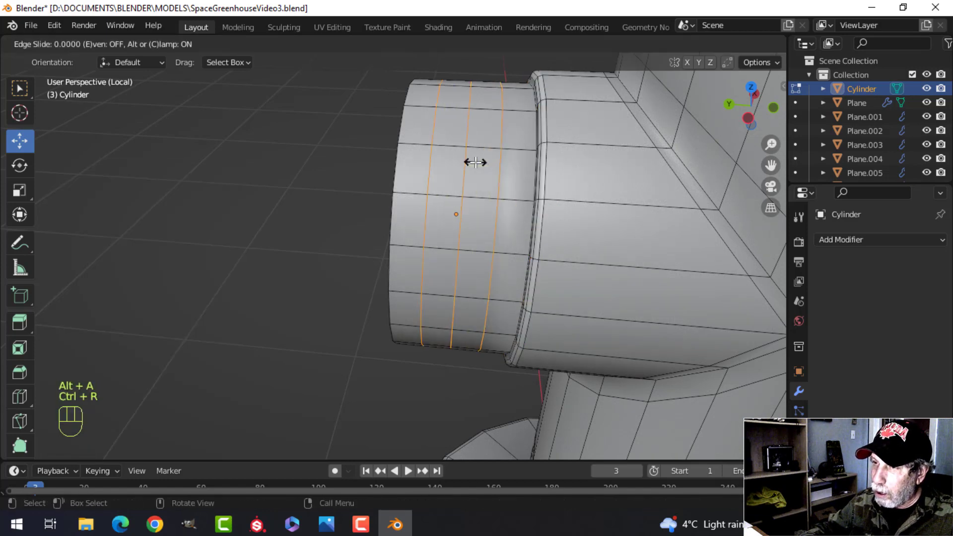
right_click(541, 161)
key(ctrl+b)
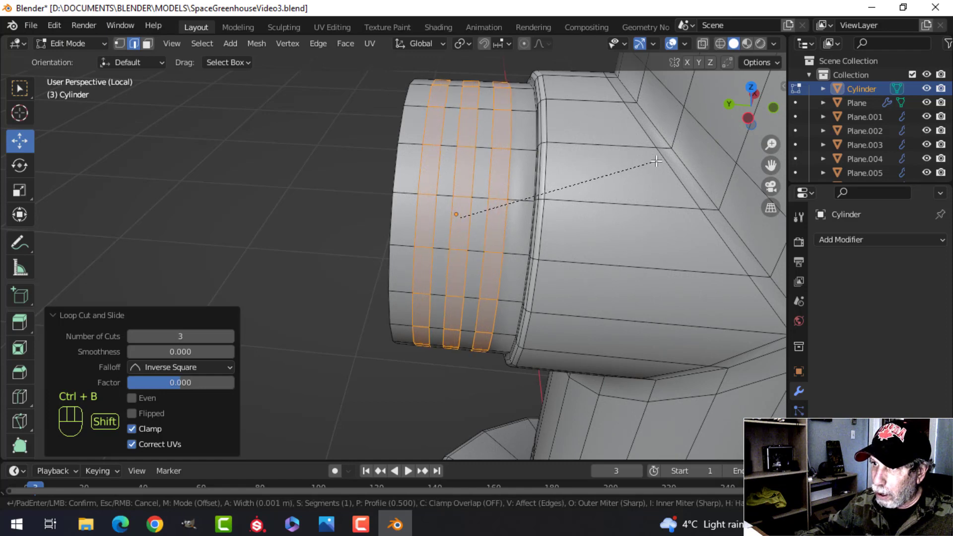
click(458, 215)
Extrude the three bands outward along their normals by about 0.0003 m as raised ribs.
key(e)
right_click(457, 215)
key(alt+s)
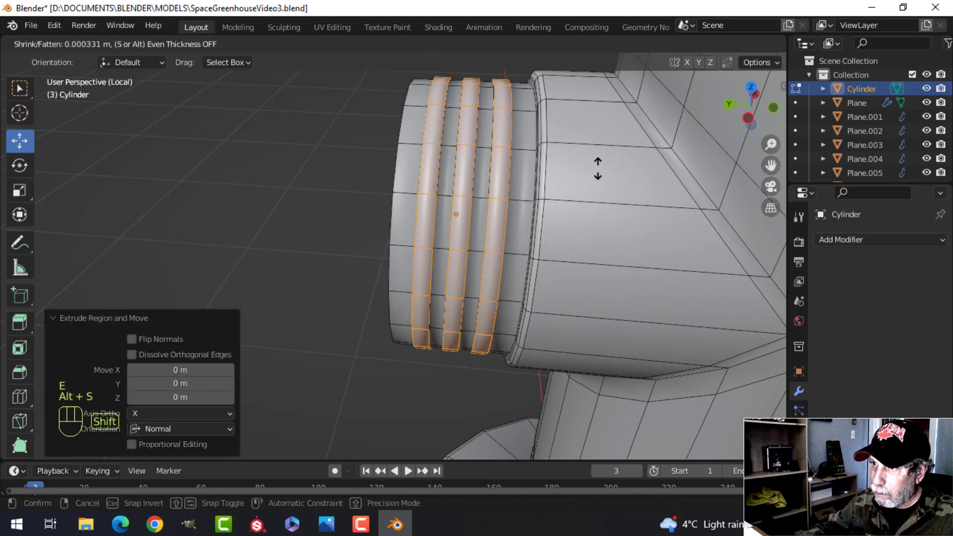
click(599, 163)
key(alt+a)
key(Tab)
scroll(582, 194, down, 3)
key(alt+a)
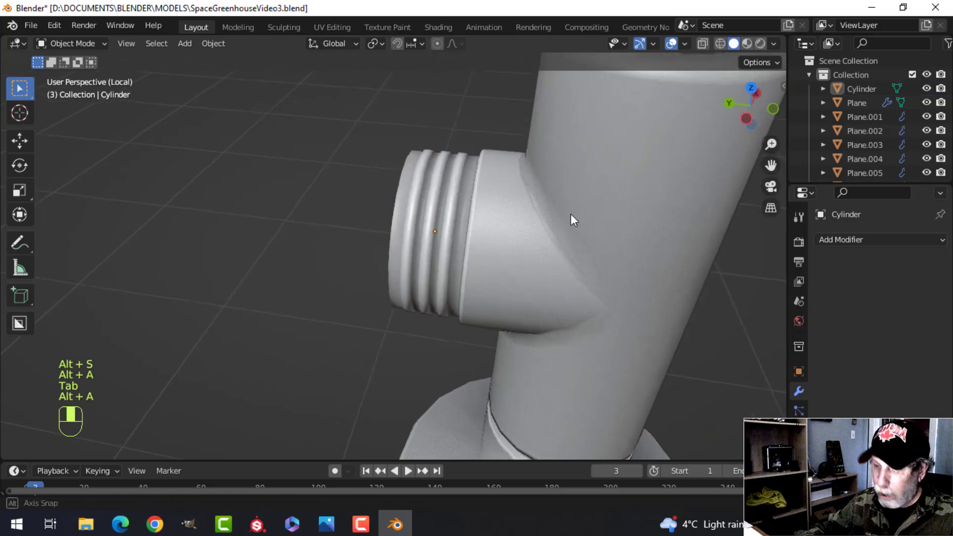
Leave local view and examine the finished pipe tee in place between the roof unit and the roof.
key(slash)
scroll(570, 209, down, 2)
middle_drag(571, 209, 504, 266)
shift+middle_drag(504, 266, 518, 299)
shift+middle_drag(518, 298, 484, 257)
scroll(502, 269, down, 5)
middle_drag(485, 257, 492, 225)
scroll(528, 258, down, 4)
scroll(504, 241, up, 2)
scroll(492, 225, up, 2)
shift+middle_drag(422, 223, 476, 271)
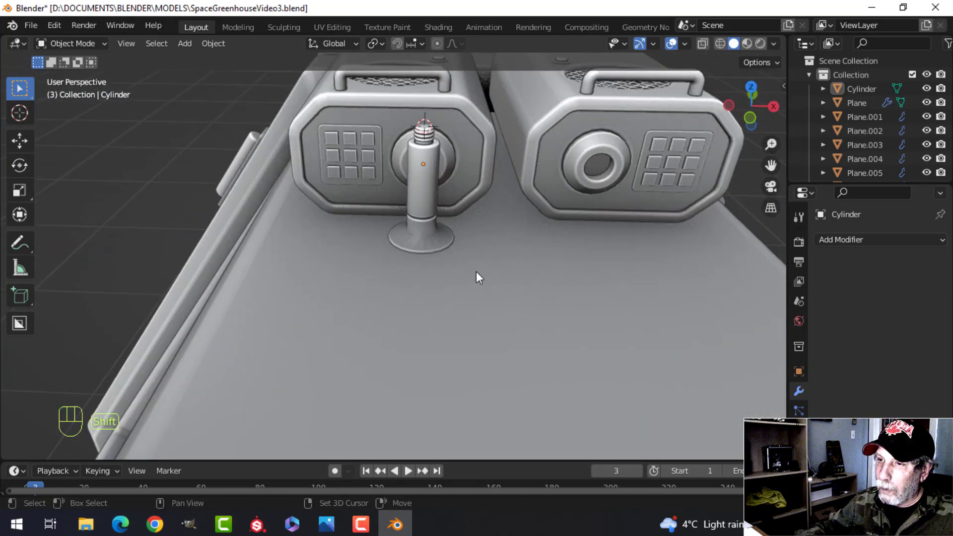
Add a supporting edge loop around the sloped face of the pipe's roof flange.
scroll(475, 271, up, 4)
key(Tab)
alt+middle_click(516, 253)
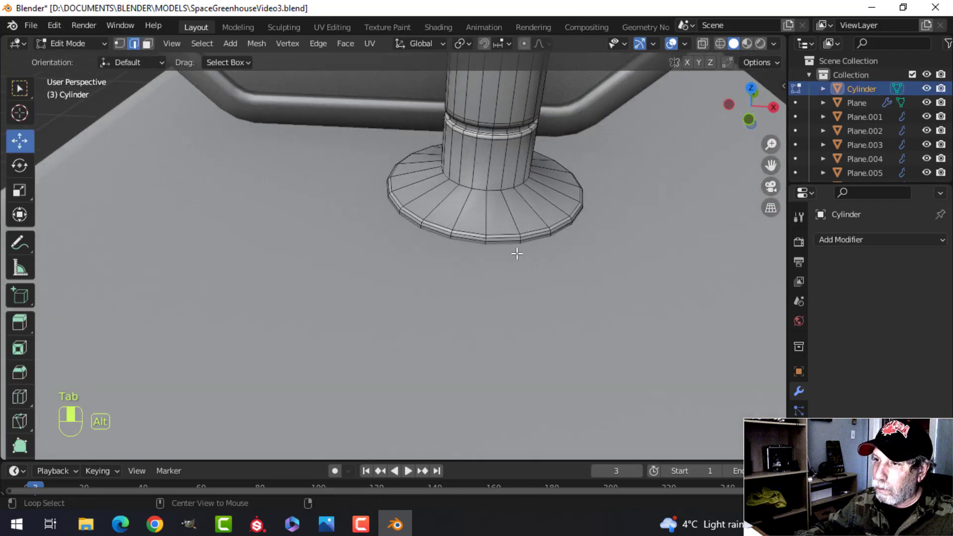
key(ctrl+r)
click(534, 208)
click(521, 199)
key(Tab)
scroll(529, 231, down, 4)
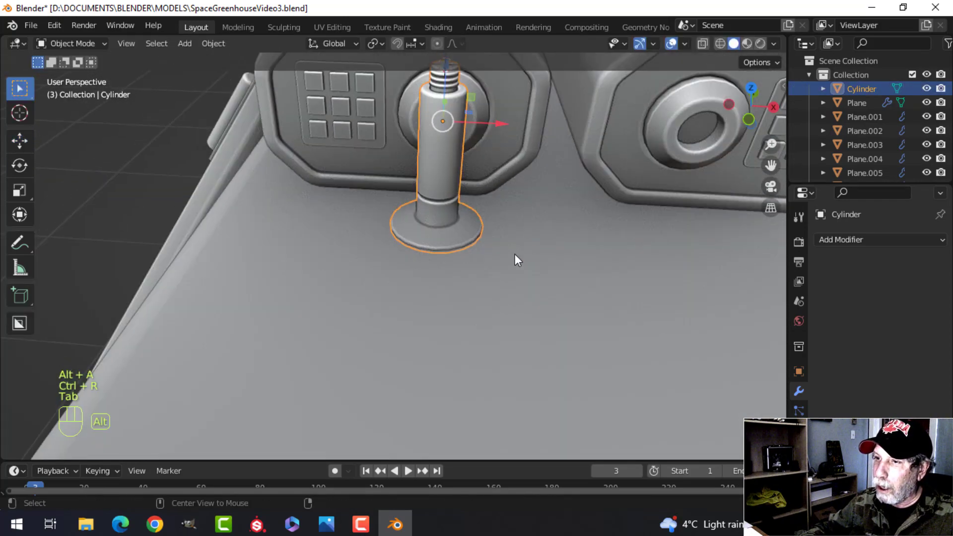
key(alt+a)
Select the main body, check the model's face orientation overlay, and open the body's mesh for editing.
scroll(515, 254, down, 3)
shift+middle_drag(526, 279, 500, 210)
click(470, 241)
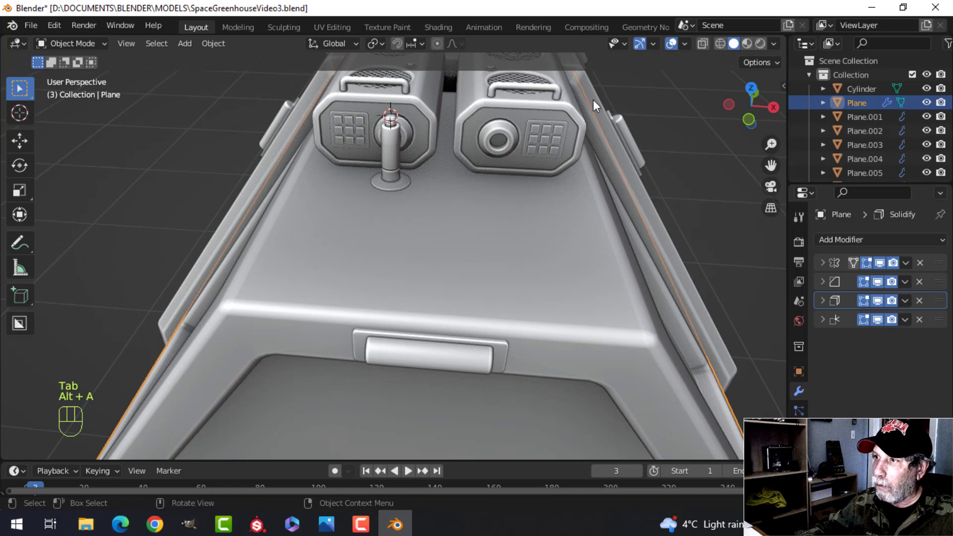
click(685, 44)
click(633, 296)
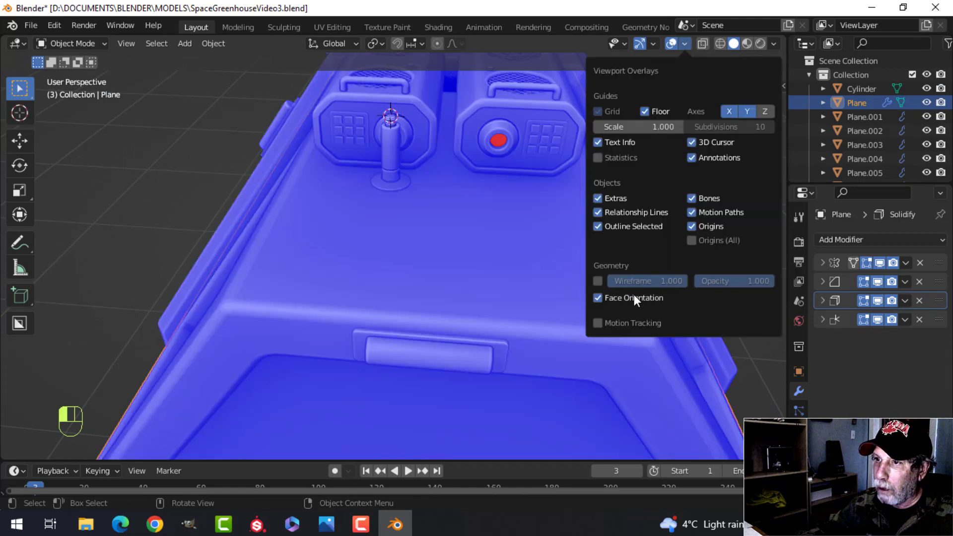
click(634, 296)
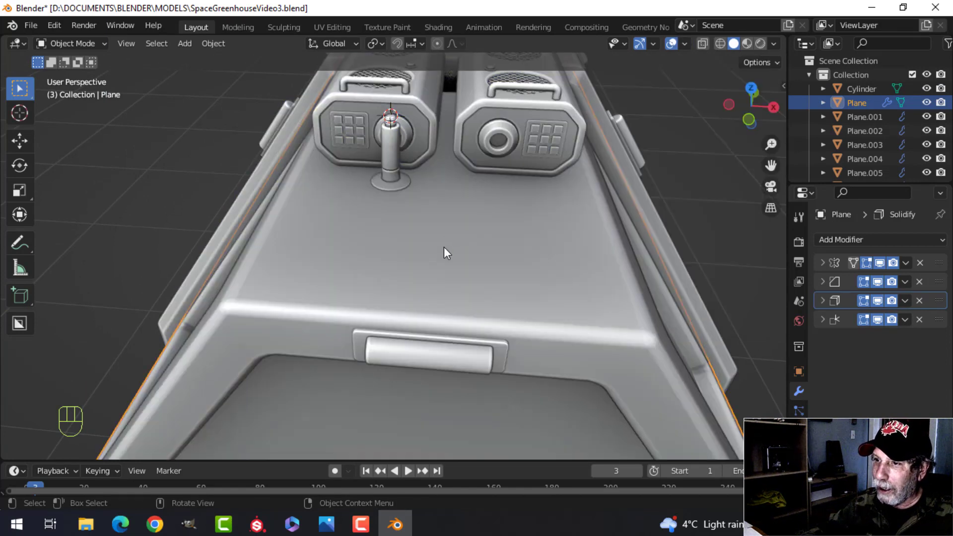
key(Tab)
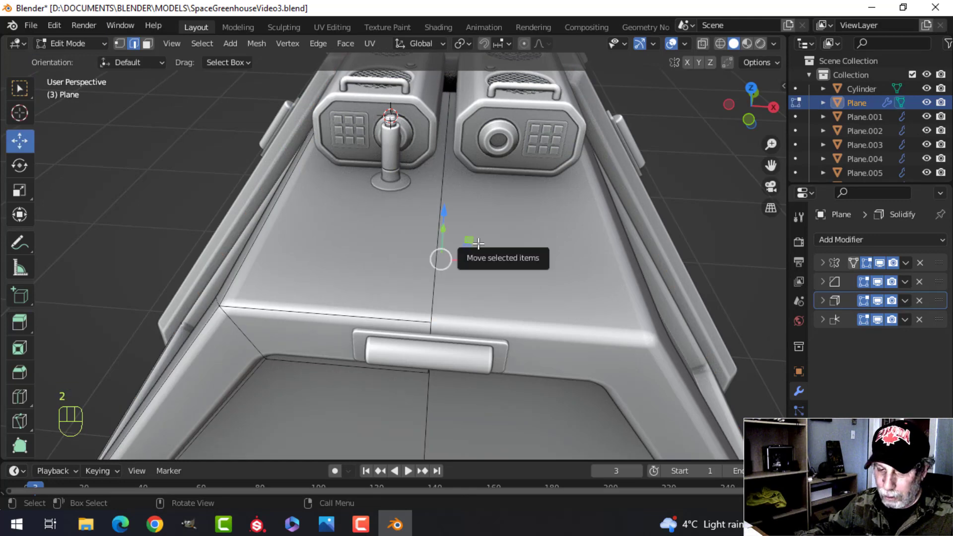
Snap the 3D cursor to the body's centre-line edge between the two roof units and leave mesh editing.
key(2)
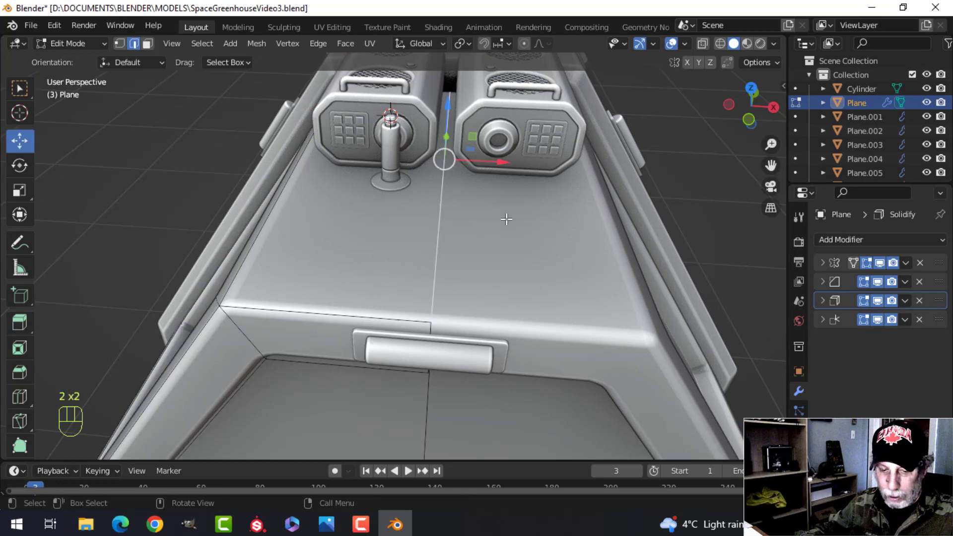
key(shift+s)
click(488, 304)
key(Tab)
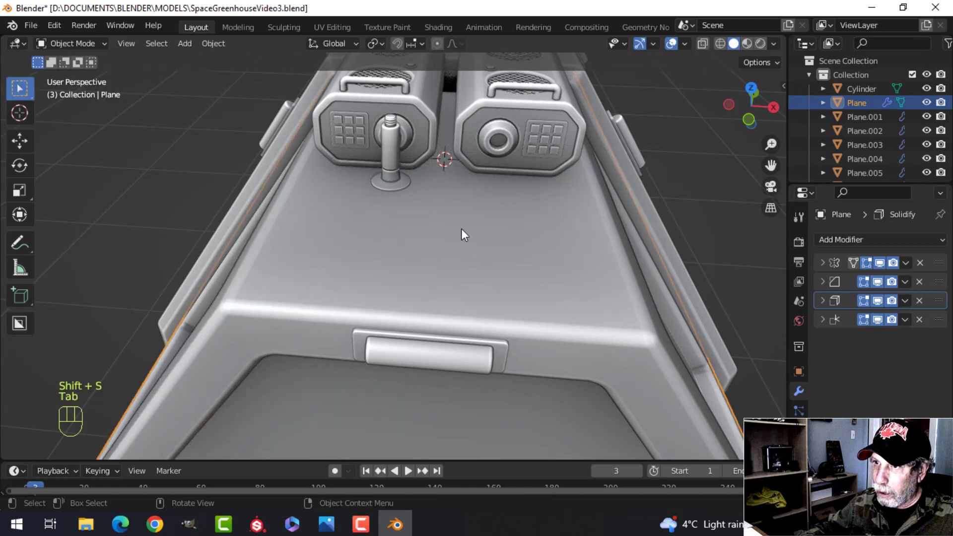
Mirror the pipe tee onto the other roof unit with an X-axis Mirror modifier and its origin set to the 3D cursor.
click(394, 148)
click(842, 240)
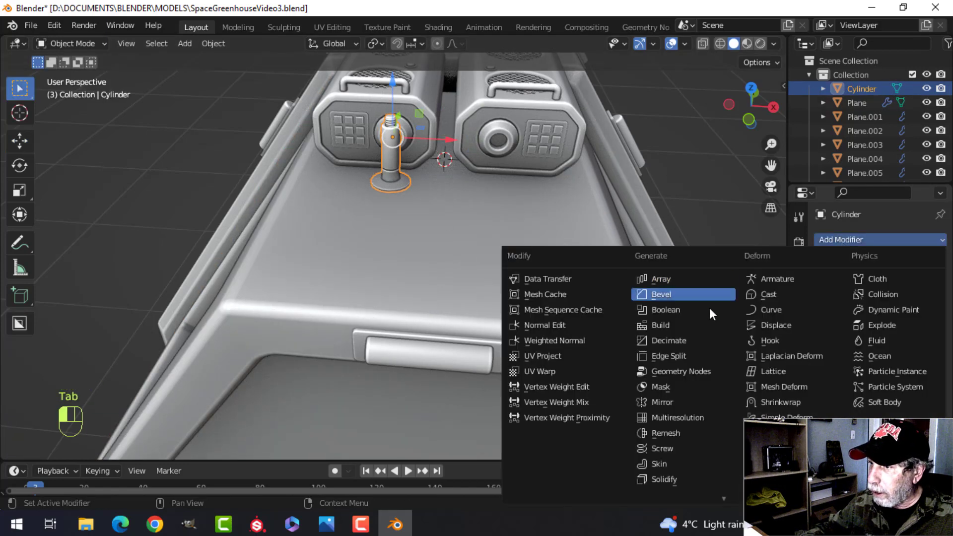
click(687, 402)
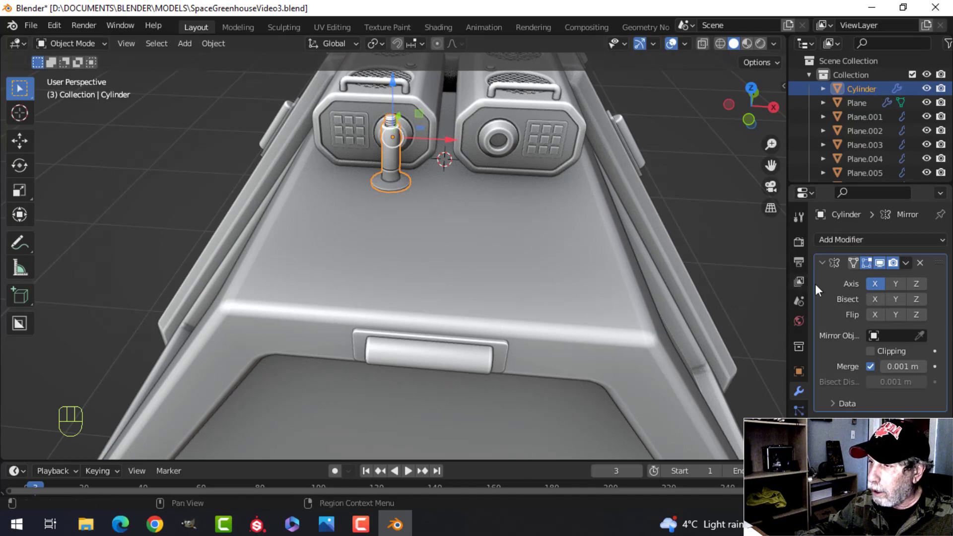
click(214, 44)
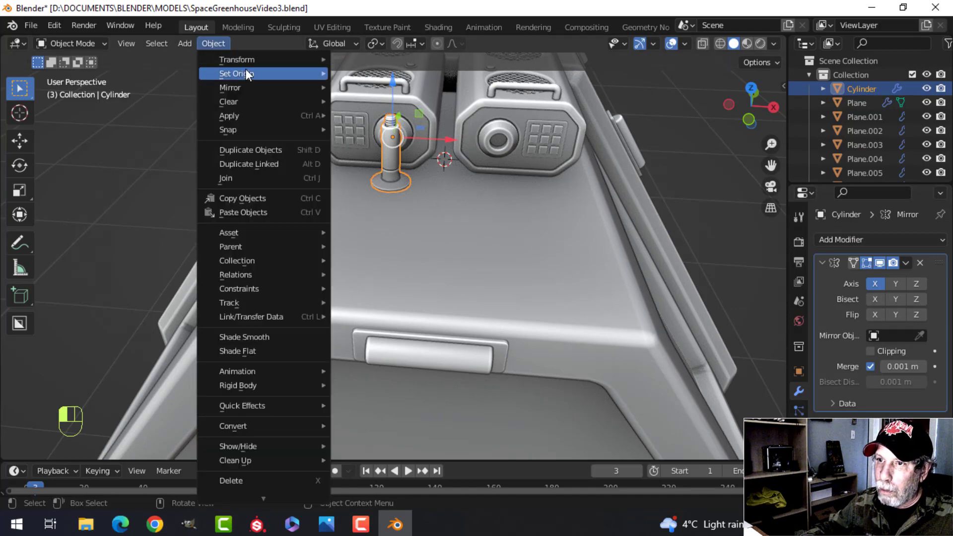
mouse_move(245, 73)
click(397, 103)
key(alt+a)
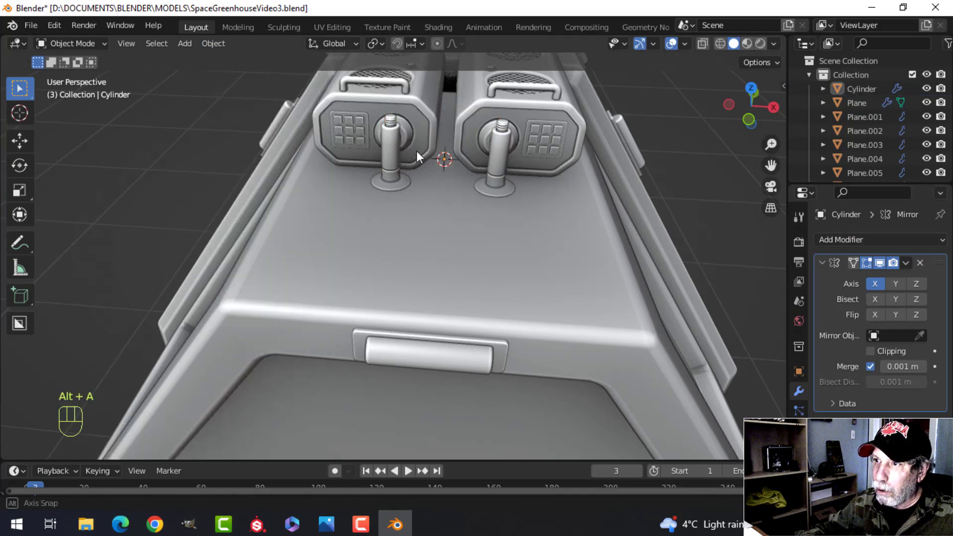
Snap the 3D cursor to the top face of the original pipe tee's ribbed neck and return to object mode.
middle_drag(416, 151, 509, 243)
scroll(467, 198, up, 4)
click(426, 203)
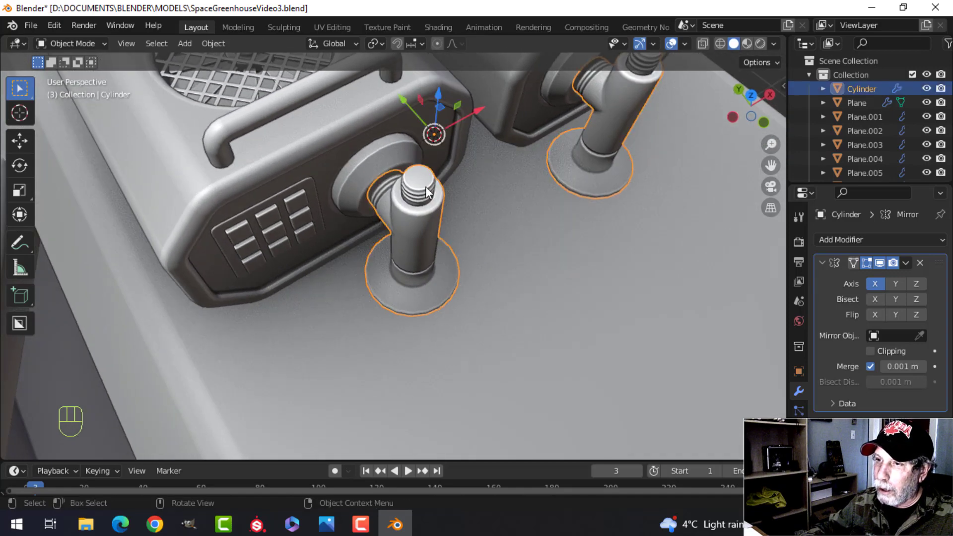
key(Tab)
key(3)
click(423, 179)
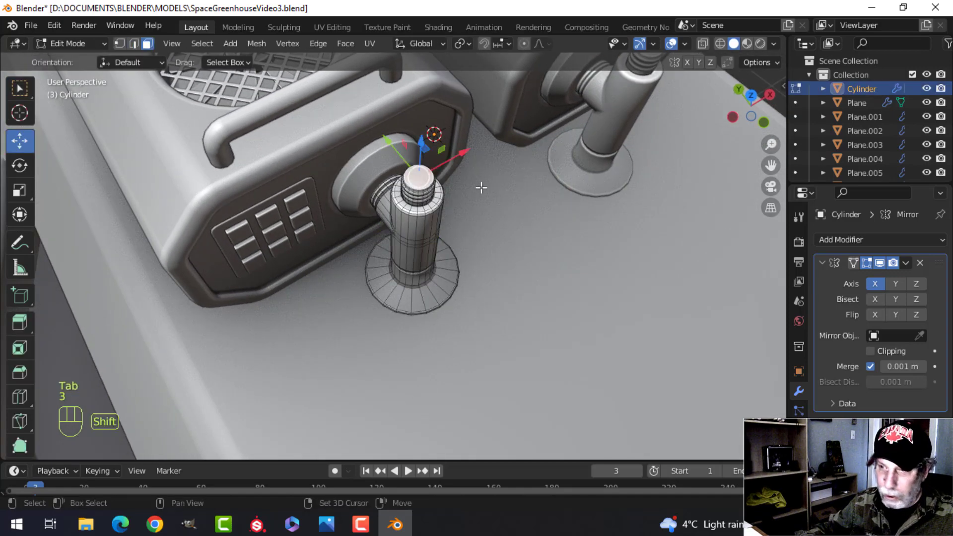
key(shift+s)
click(491, 264)
key(Tab)
middle_drag(516, 238, 488, 198)
key(alt+a)
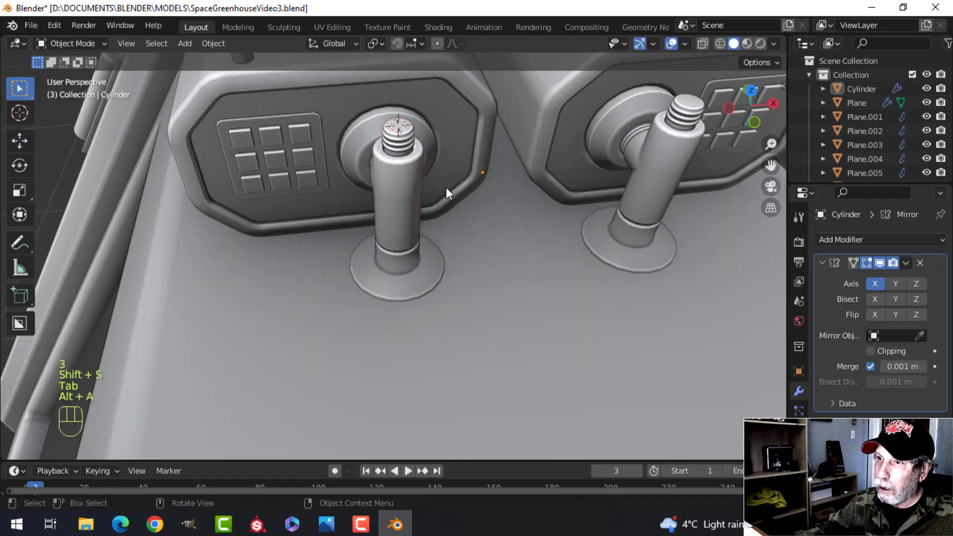
Add a mesh plane at the 3D cursor on the neck's top and scale its mesh to 0.006.
scroll(457, 231, down, 3)
key(KP_7)
scroll(486, 326, up, 4)
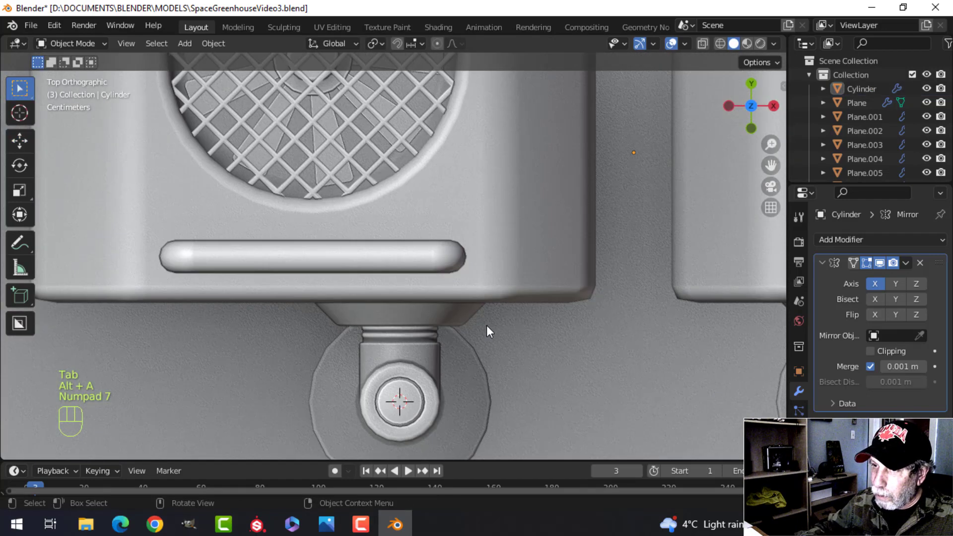
shift+middle_drag(486, 326, 497, 228)
scroll(497, 228, down, 1)
key(shift+a)
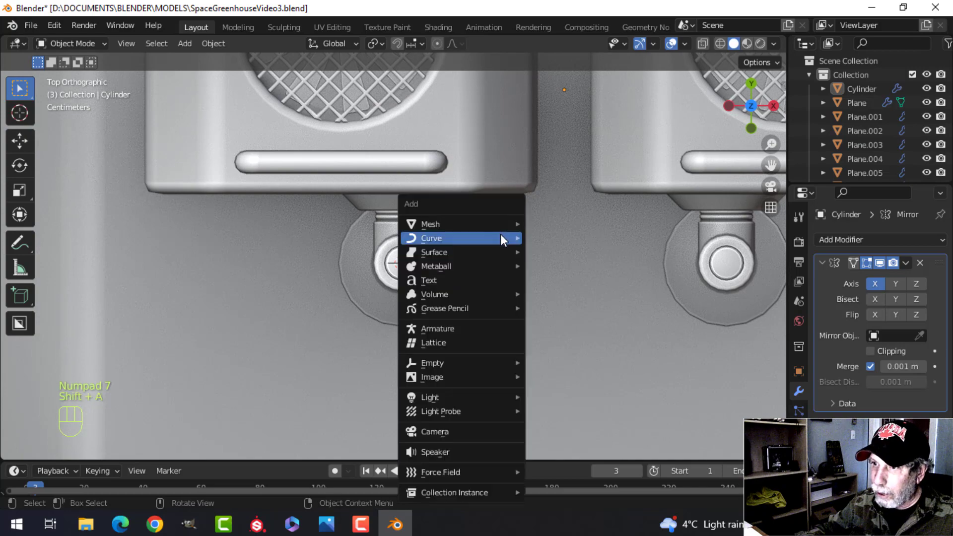
mouse_move(476, 227)
click(560, 224)
key(Tab)
key(s)
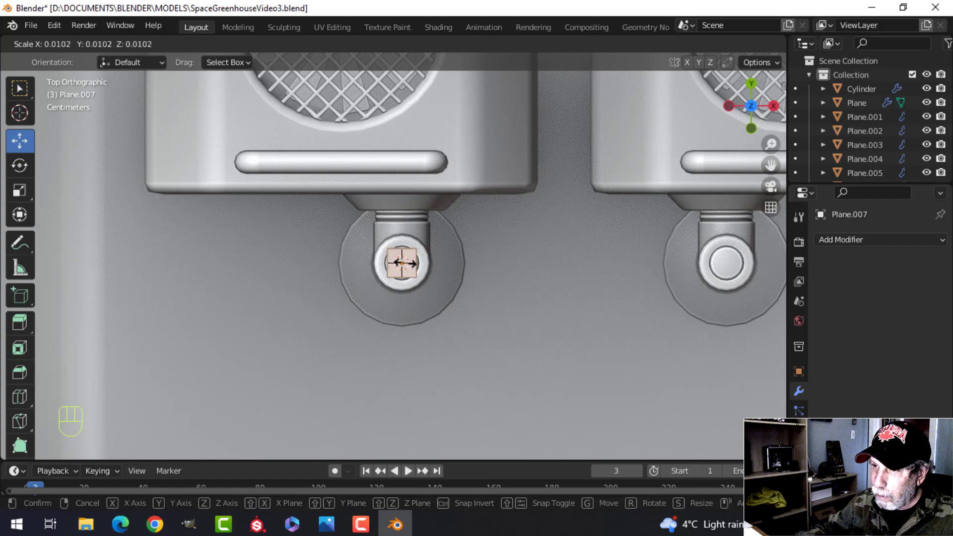
click(403, 262)
Stretch the small plane by moving its inner edge about 0.0148 m along X past the neck.
scroll(407, 263, up, 4)
shift+middle_drag(425, 267, 426, 244)
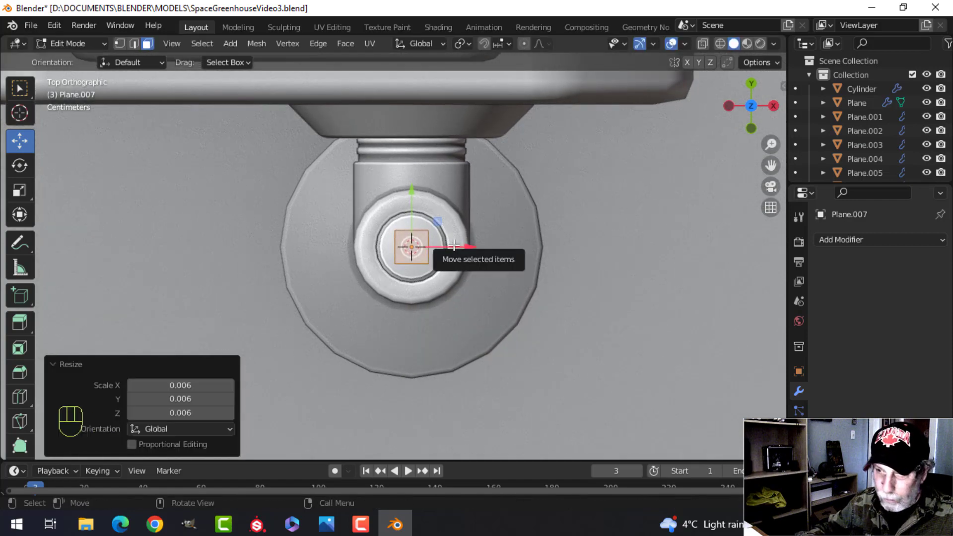
key(2)
drag(456, 246, 525, 246)
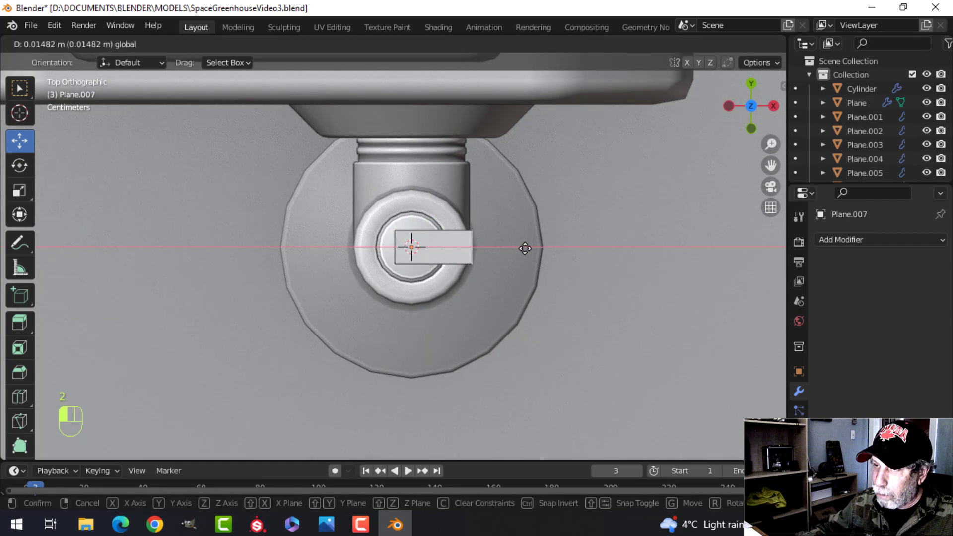
Extrude the plane's end edge diagonally upward in front view, about 0.0069 m in X and 0.0117 m in Z.
middle_drag(525, 246, 481, 278)
scroll(522, 181, down, 3)
key(KP_1)
scroll(521, 181, down, 5)
scroll(480, 278, up, 8)
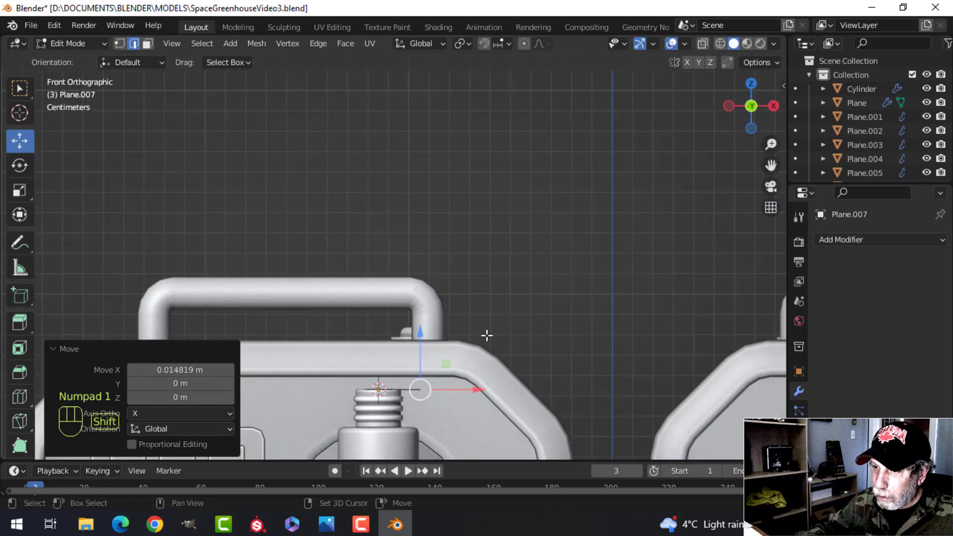
key(e)
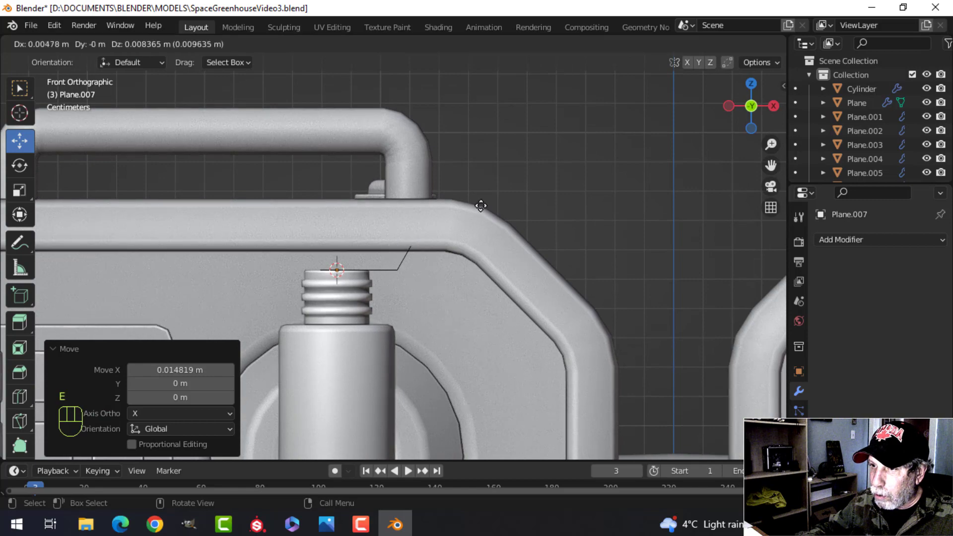
click(486, 196)
Extrude the raised end edge about 0.0566 m along X to form the lever's long straight arm.
scroll(511, 236, down, 4)
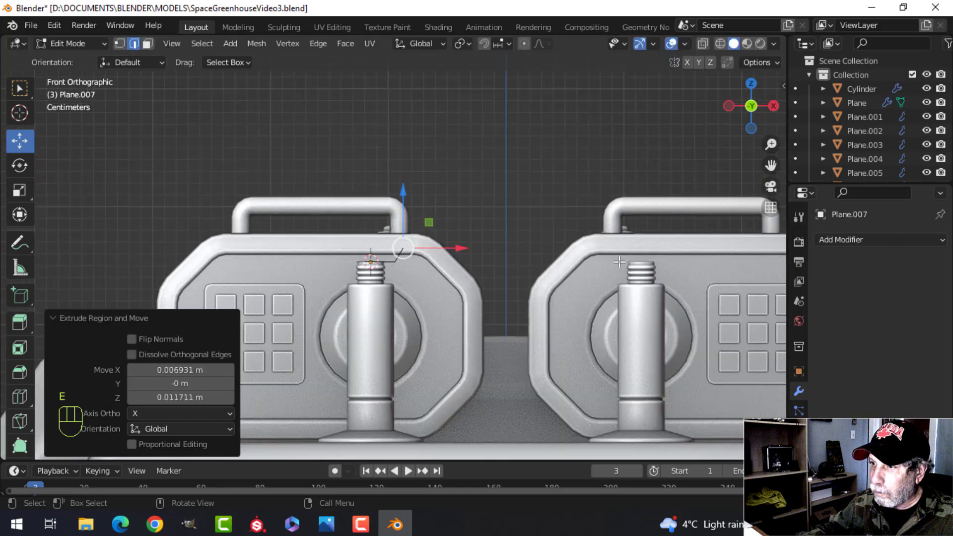
shift+middle_drag(487, 244, 463, 227)
scroll(467, 227, up, 2)
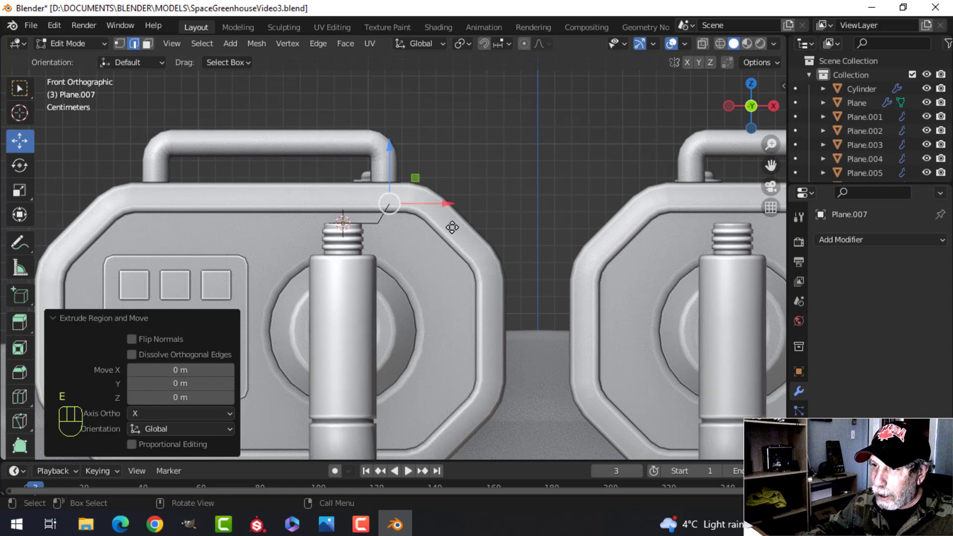
drag(442, 203, 561, 229)
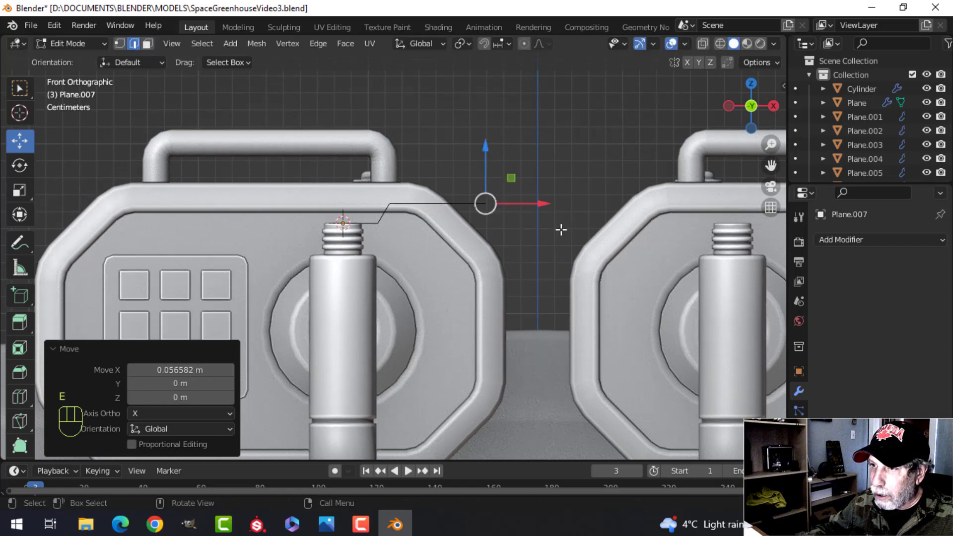
Select the whole lever strip, raise it slightly above the neck and adjust its width by scaling along Y.
scroll(540, 216, down, 3)
middle_drag(538, 216, 625, 292)
scroll(530, 281, up, 3)
scroll(516, 266, up, 4)
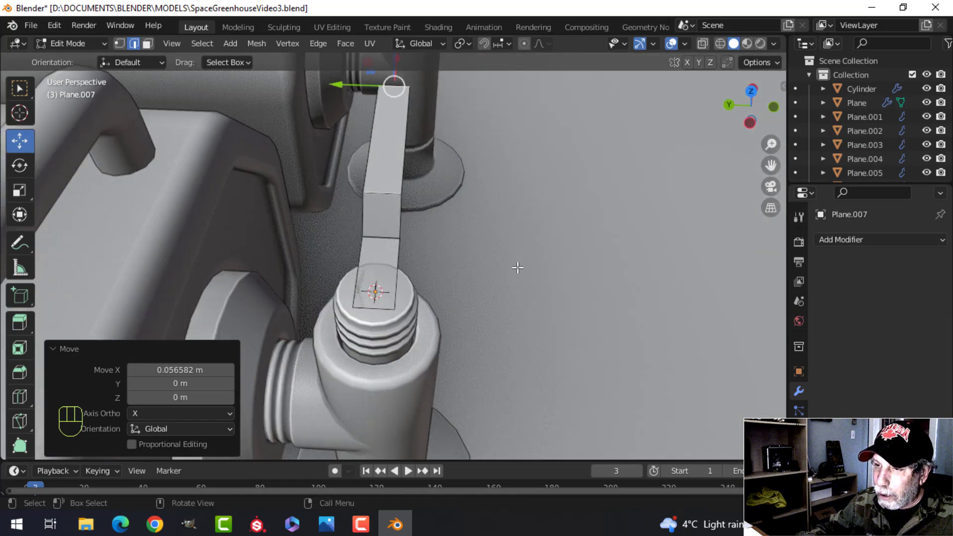
key(a)
middle_drag(454, 237, 405, 130)
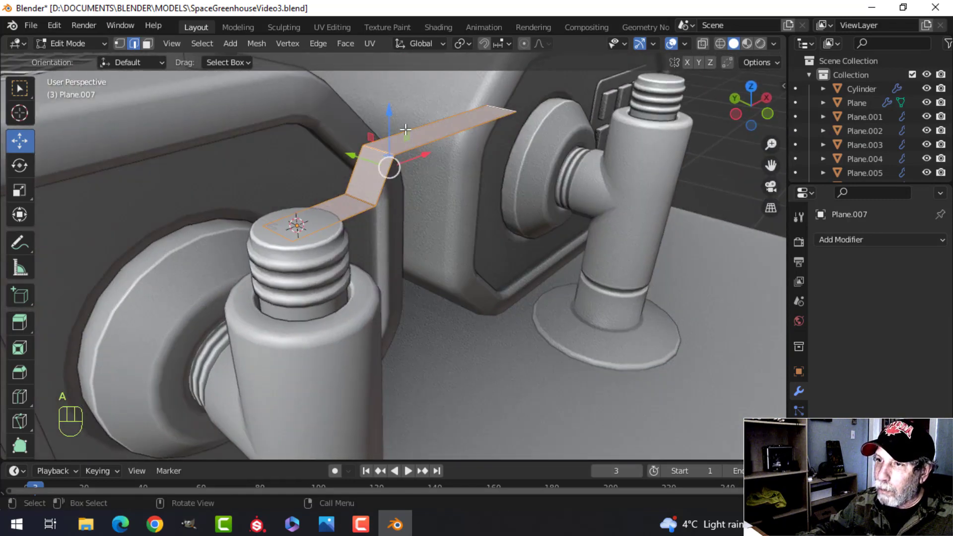
drag(392, 113, 393, 103)
middle_drag(393, 103, 483, 238)
key(s)
key(y)
click(496, 240)
Round the four outer end corners of the lever strip with a 4-segment vertex bevel about 0.0039 m wide.
key(alt+a)
click(479, 218)
scroll(479, 221, down, 4)
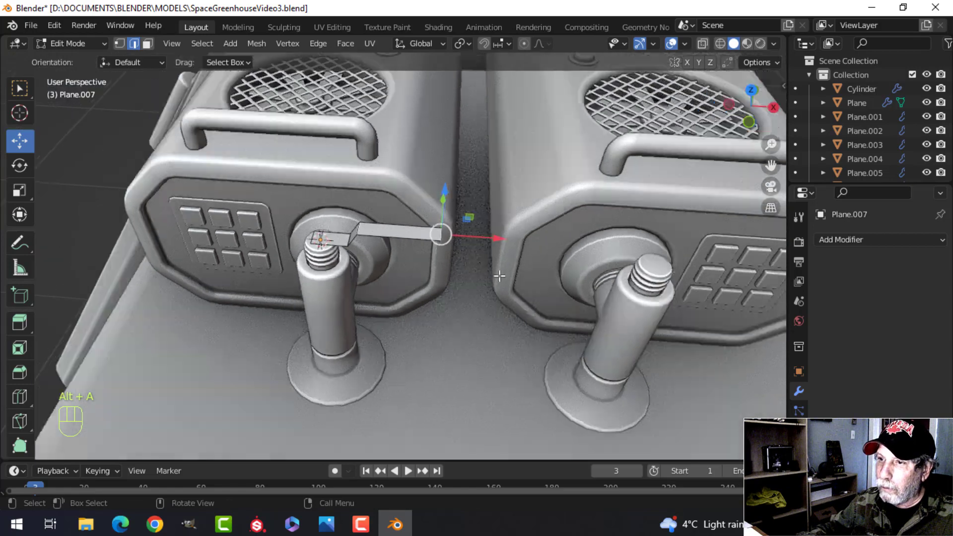
mouse_move(447, 285)
shift+middle_down()
mouse_move(514, 261)
mouse_move(415, 281)
mouse_move(451, 287)
mouse_move(385, 282)
mouse_move(460, 279)
shift+middle_up()
scroll(475, 274, up, 3)
scroll(476, 275, up, 1)
scroll(451, 287, up, 3)
shift+middle_drag(373, 270, 337, 267)
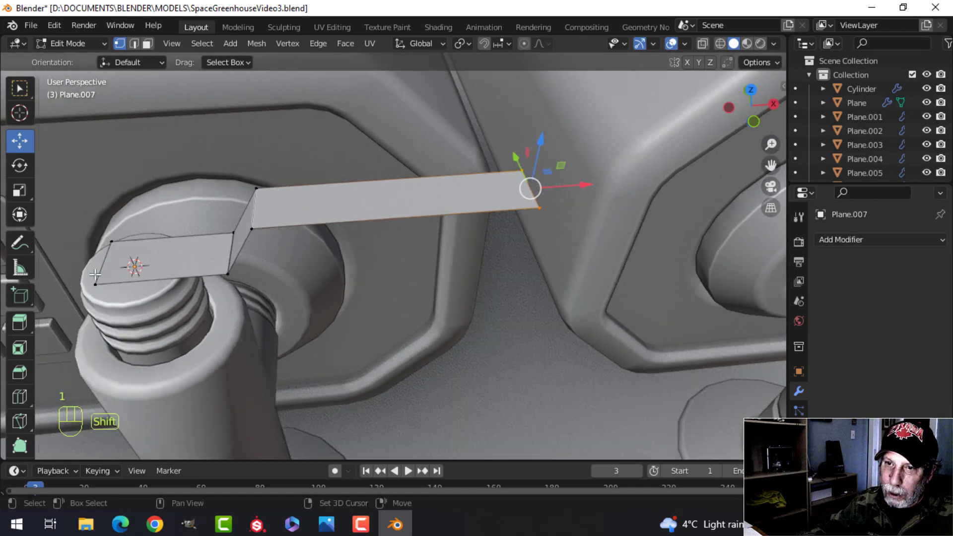
shift+click(110, 231)
shift+middle_drag(482, 298, 507, 293)
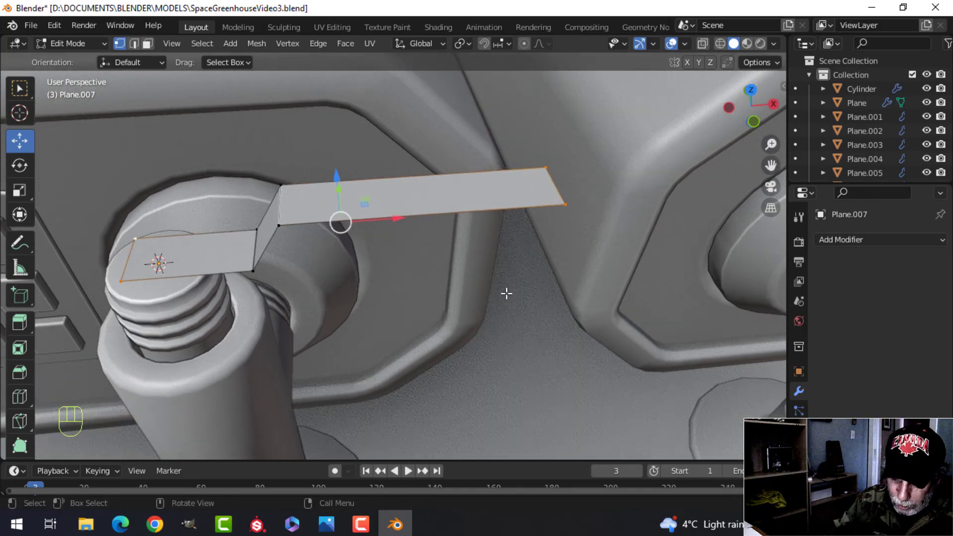
key(shift+ctrl+b)
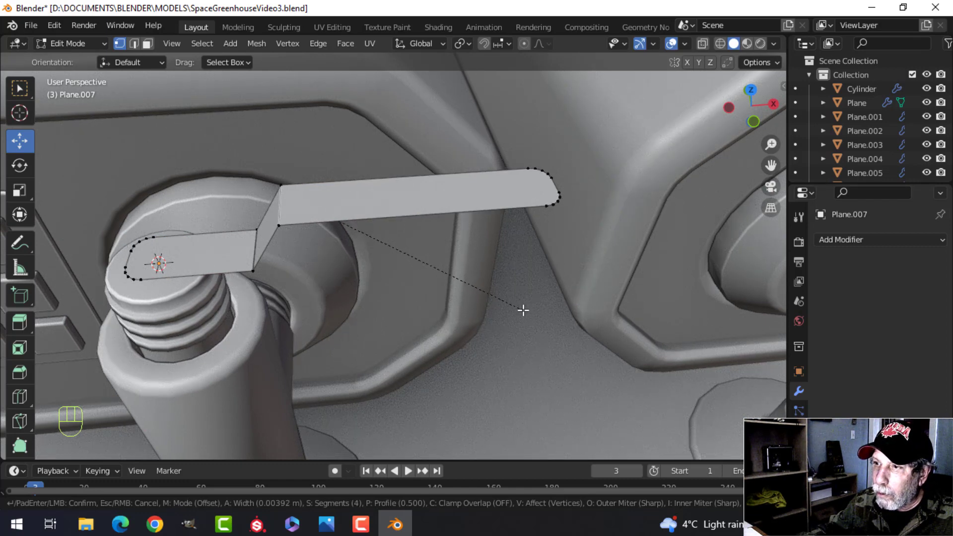
click(522, 308)
key(Tab)
scroll(451, 262, down, 5)
key(alt+a)
Box-select the vertices of the lever's upper arm in wireframe and shift them slightly along X to slant the bend more.
middle_drag(484, 270, 400, 222)
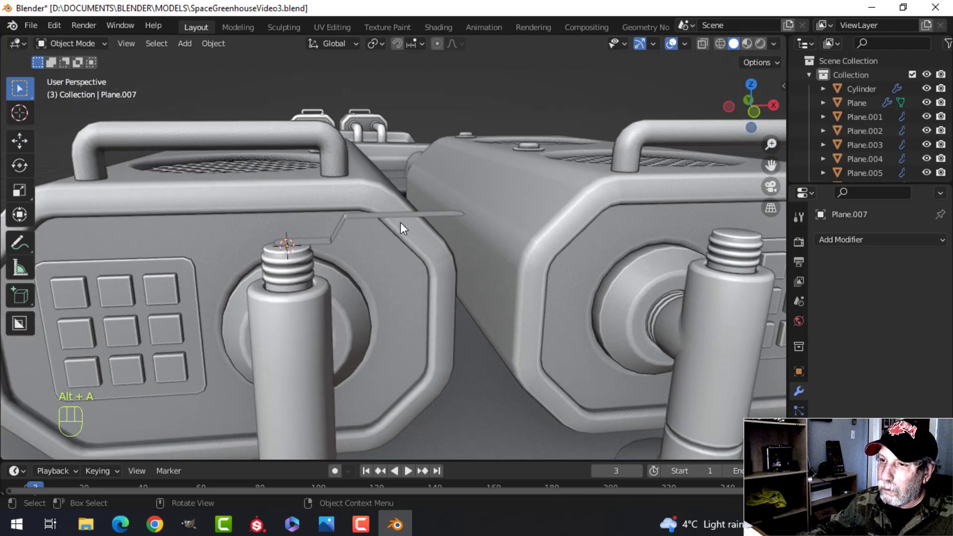
click(392, 223)
scroll(384, 216, up, 3)
scroll(382, 216, down, 3)
click(406, 254)
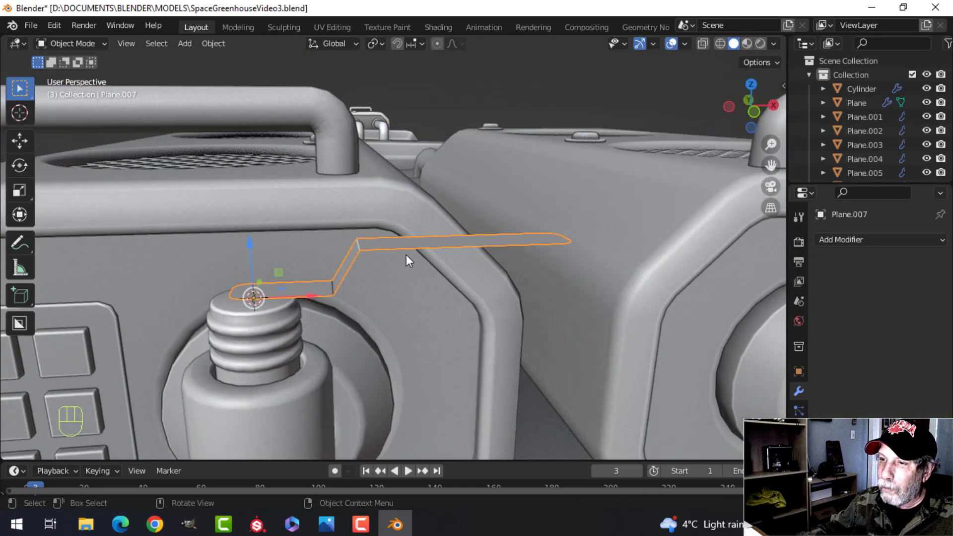
key(Tab)
key(alt+a)
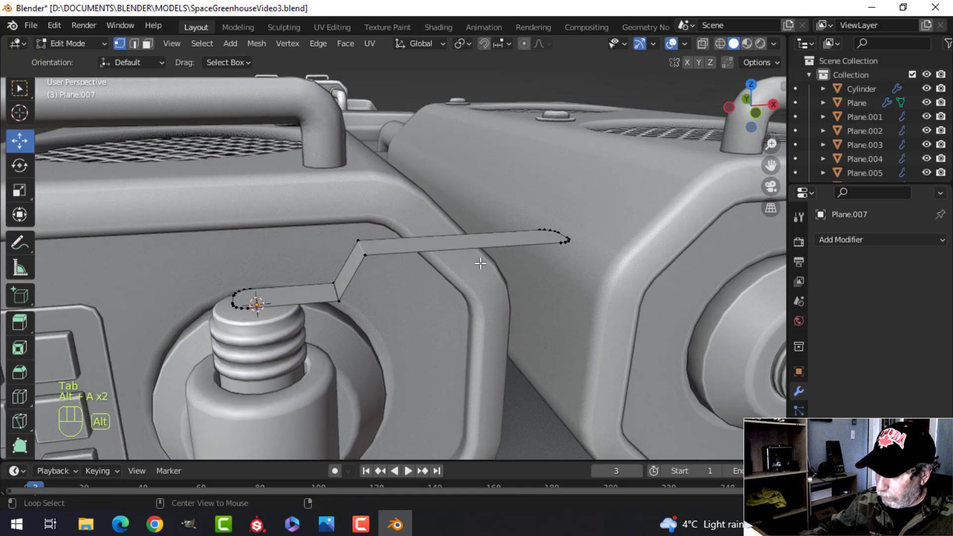
key(KP_7)
key(z)
click(368, 262)
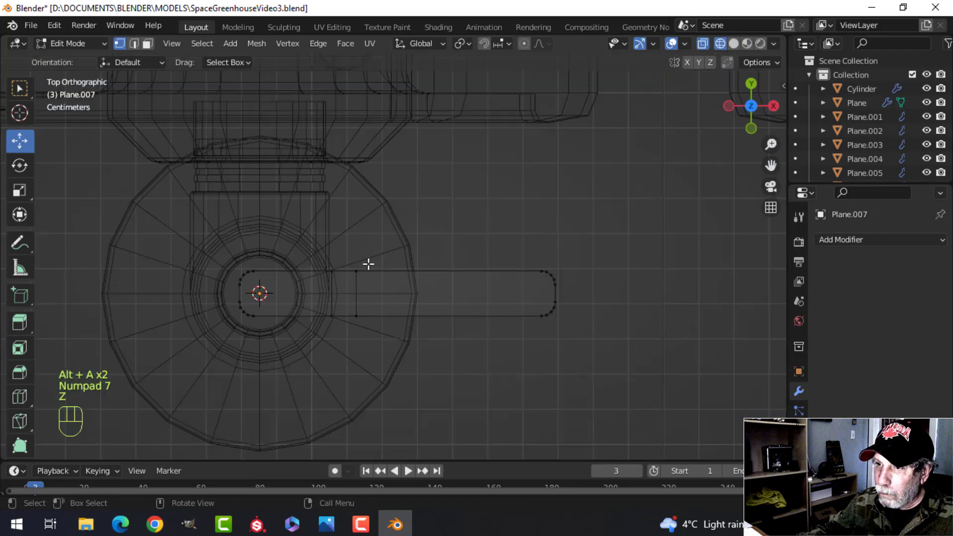
key(b)
drag(383, 294, 591, 353)
key(KP_1)
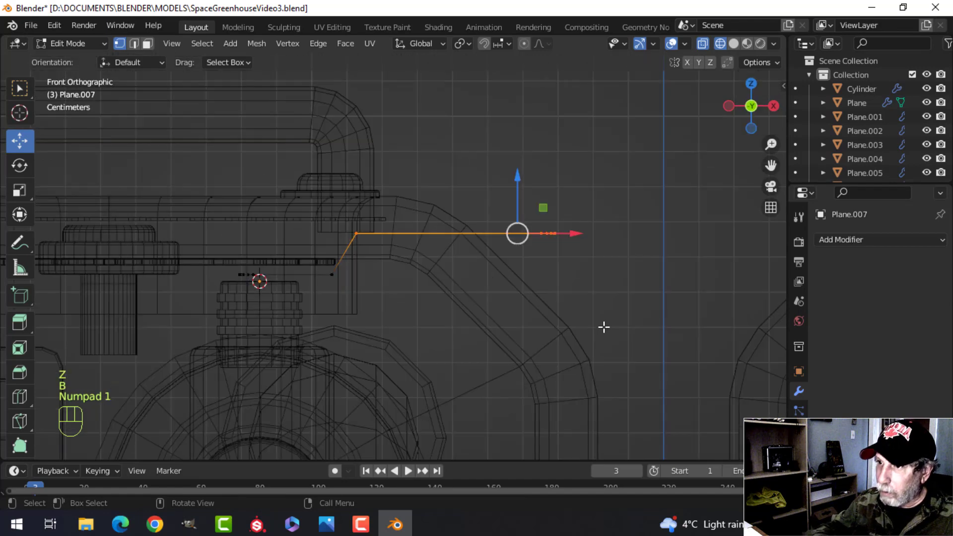
drag(575, 238, 592, 233)
key(alt+a)
key(z)
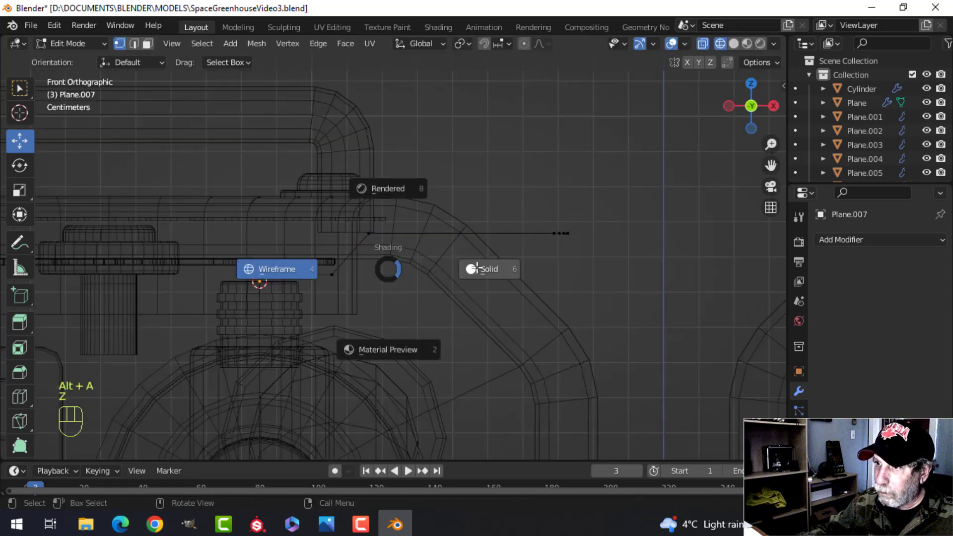
click(477, 267)
mouse_move(477, 267)
middle_down()
mouse_move(440, 326)
mouse_move(559, 320)
mouse_move(492, 322)
middle_up()
key(Tab)
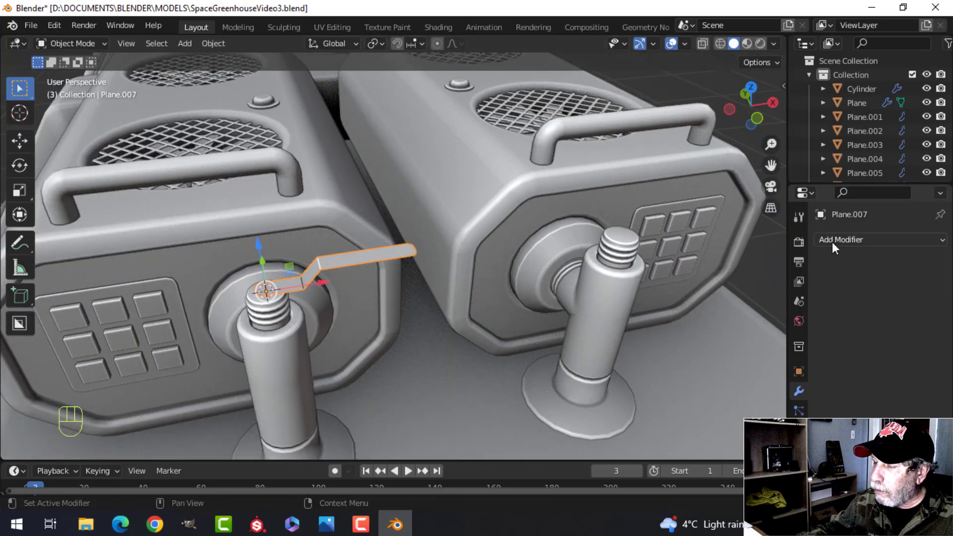
Recalculate all of the lever strip's normals to the outside.
key(Tab)
key(a)
key(alt+n)
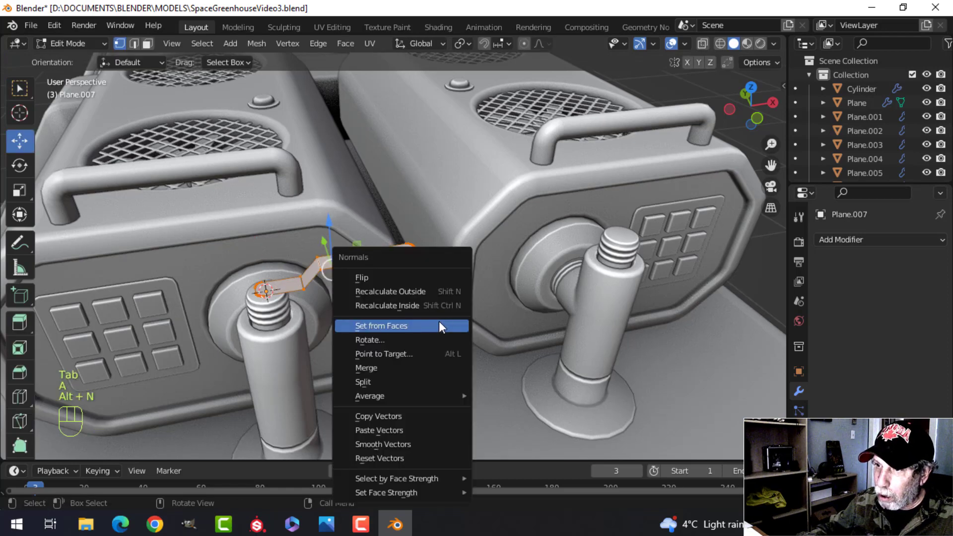
click(418, 292)
key(Tab)
Select the lever strip as an object and apply its rotation and scale.
scroll(445, 318, up, 2)
shift+middle_drag(445, 311, 441, 316)
scroll(435, 319, up, 1)
key(alt+a)
shift+middle_drag(373, 329, 451, 322)
scroll(409, 322, up, 2)
middle_drag(452, 322, 387, 285)
scroll(435, 317, down, 1)
click(387, 260)
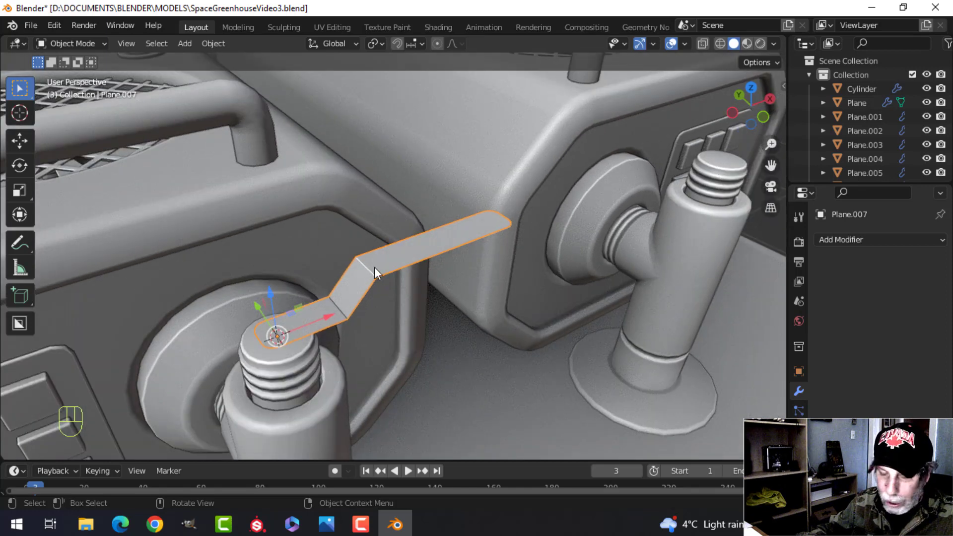
key(ctrl+a)
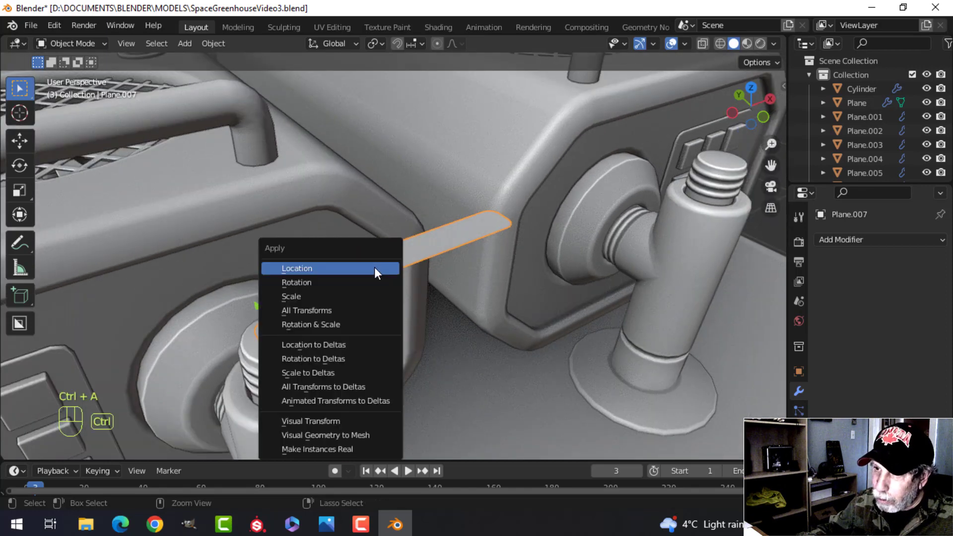
click(338, 324)
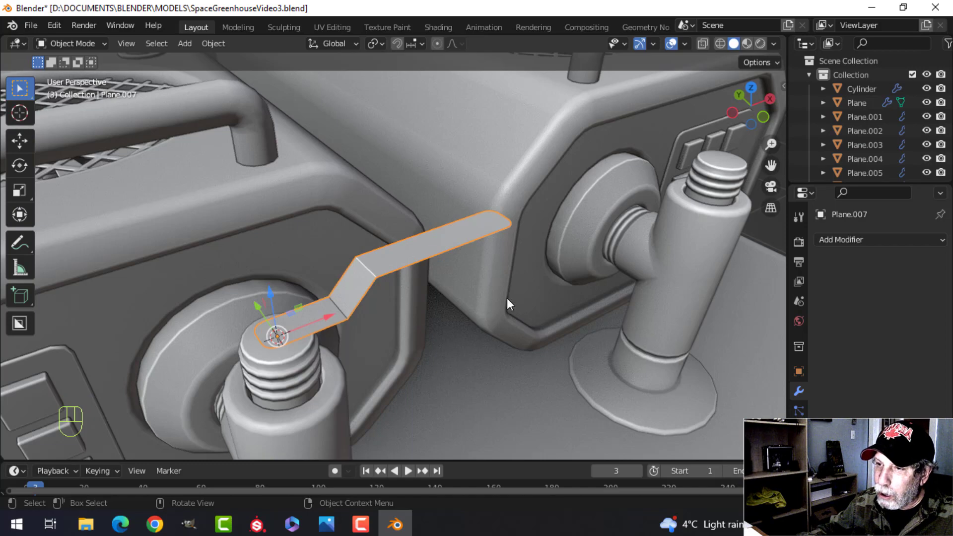
Merge all of the lever strip's vertices by distance at 0.0001 m and deselect everything.
scroll(492, 300, up, 4)
key(Tab)
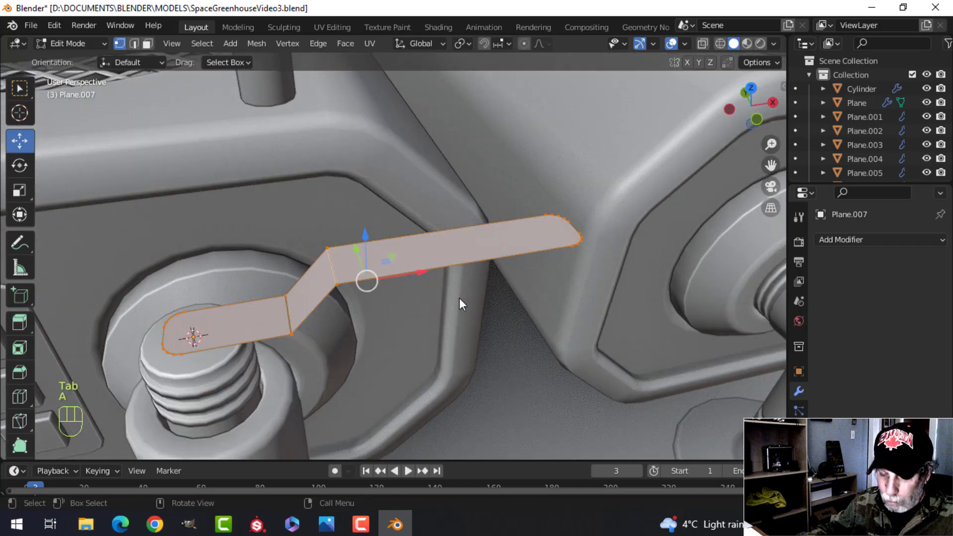
key(m)
click(459, 297)
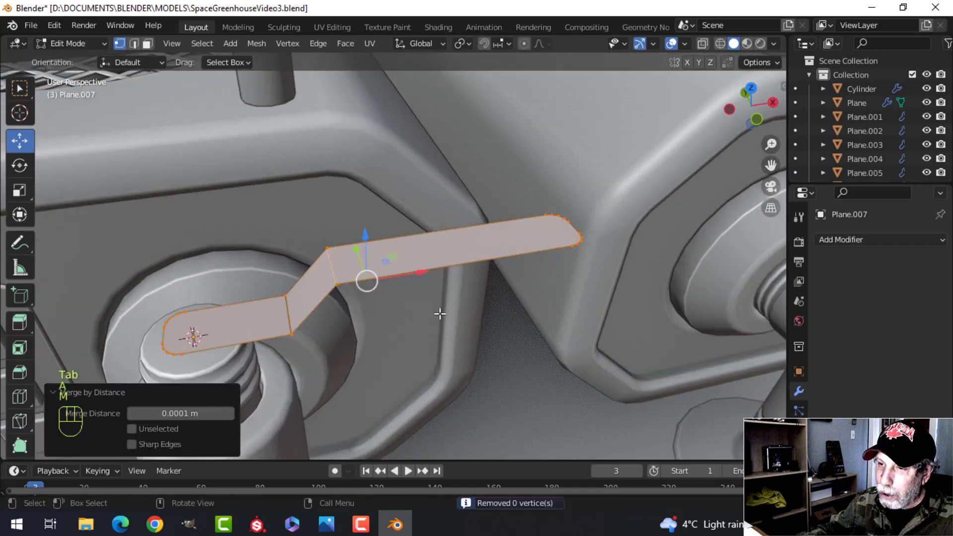
key(Tab)
middle_drag(431, 320, 443, 277)
key(alt+a)
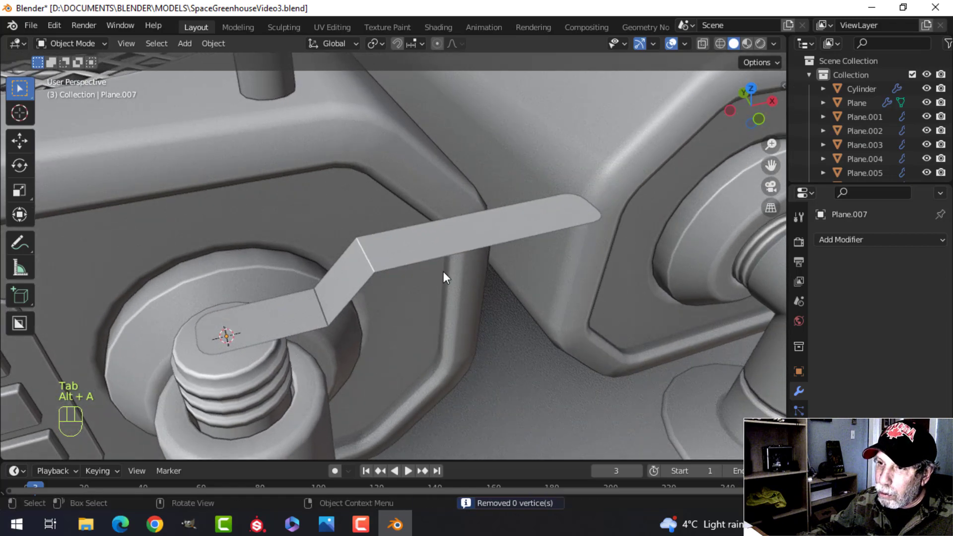
Add a Solidify modifier to the lever strip with a thickness of -0.002 m and Even Thickness enabled.
click(477, 242)
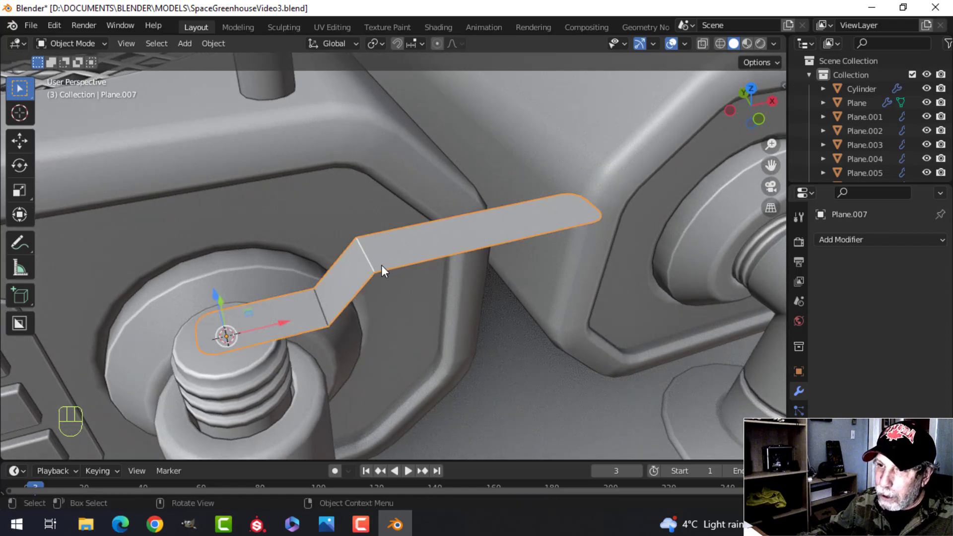
middle_drag(523, 269, 521, 289)
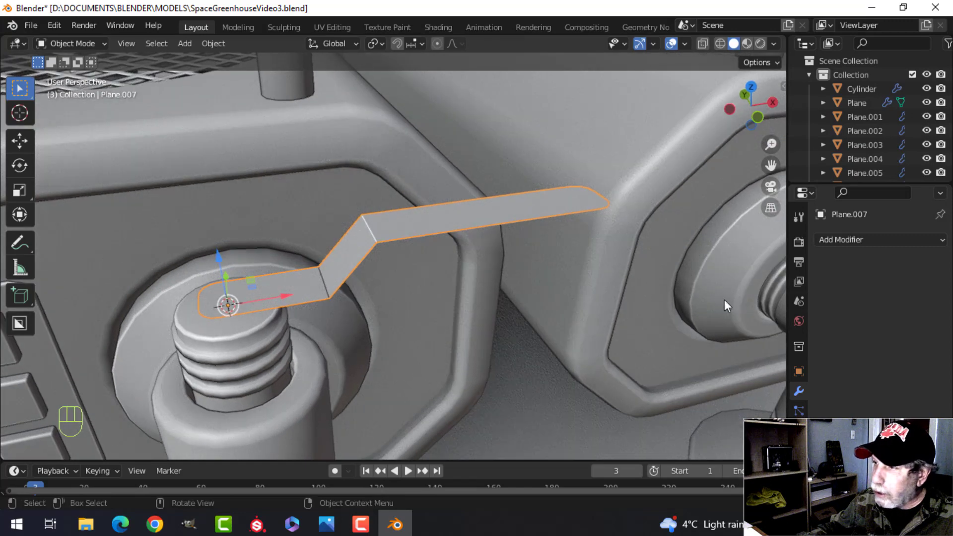
click(826, 243)
click(693, 479)
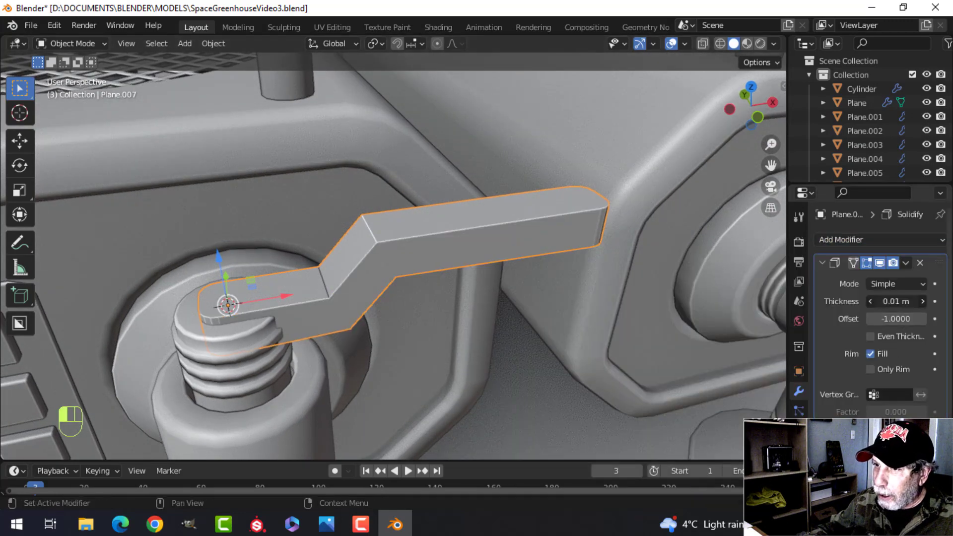
mouse_move(896, 301)
mouse_down()
mouse_move(873, 302)
mouse_move(898, 302)
mouse_up()
click(871, 337)
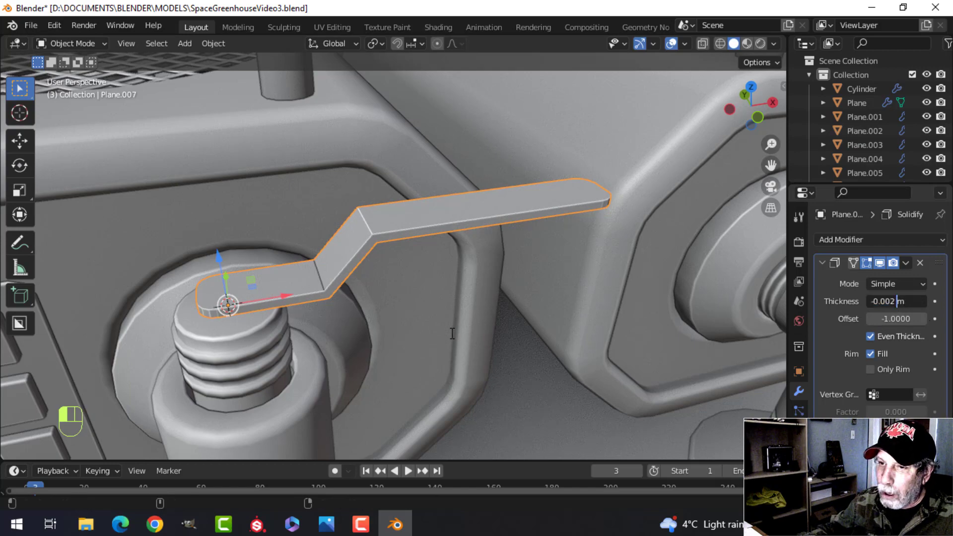
key(Escape)
Apply the Solidify modifier to the lever's mesh.
middle_drag(507, 306, 461, 325)
scroll(464, 300, up, 3)
click(910, 266)
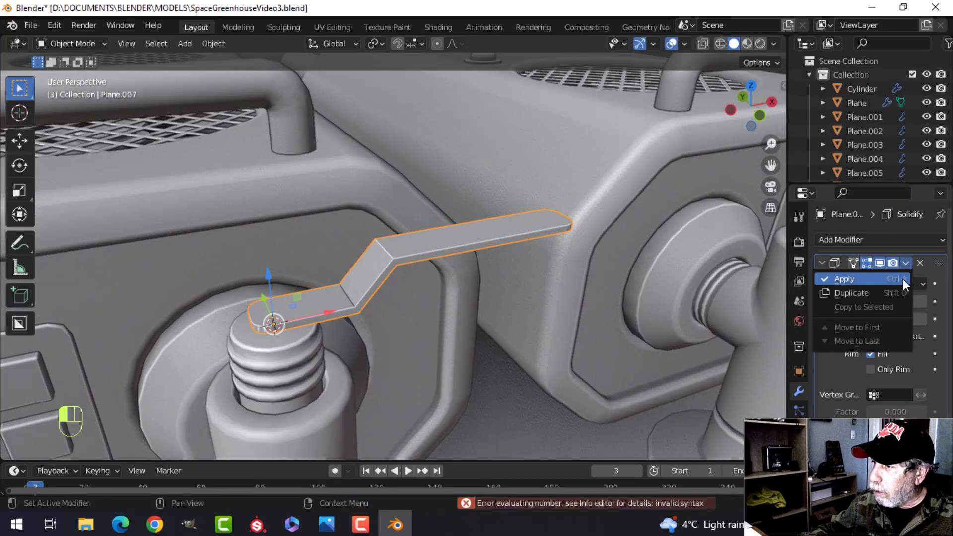
click(903, 279)
scroll(523, 308, up, 3)
Select the edge loops at both bends of the lever and round them with a 4-segment bevel.
key(Tab)
key(alt+a)
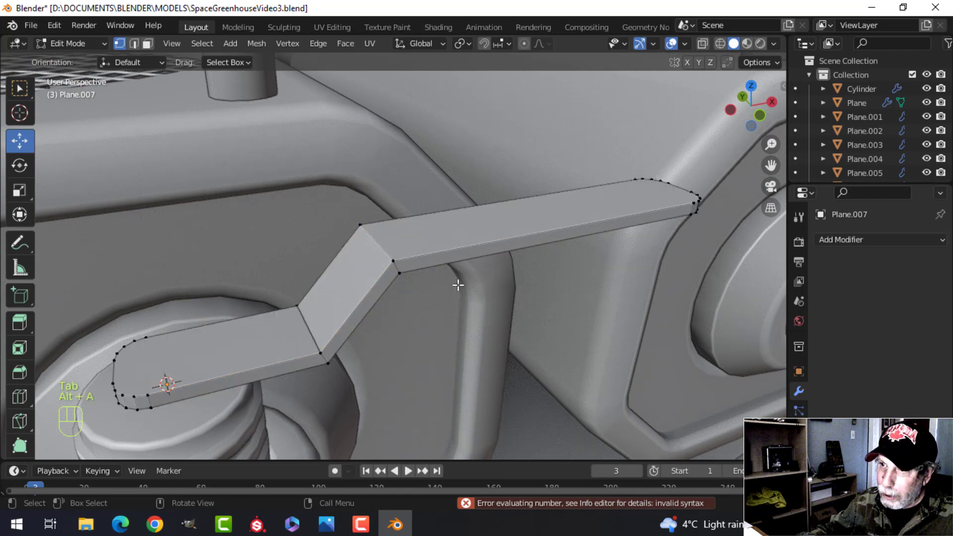
key(2)
alt+shift+click(385, 255)
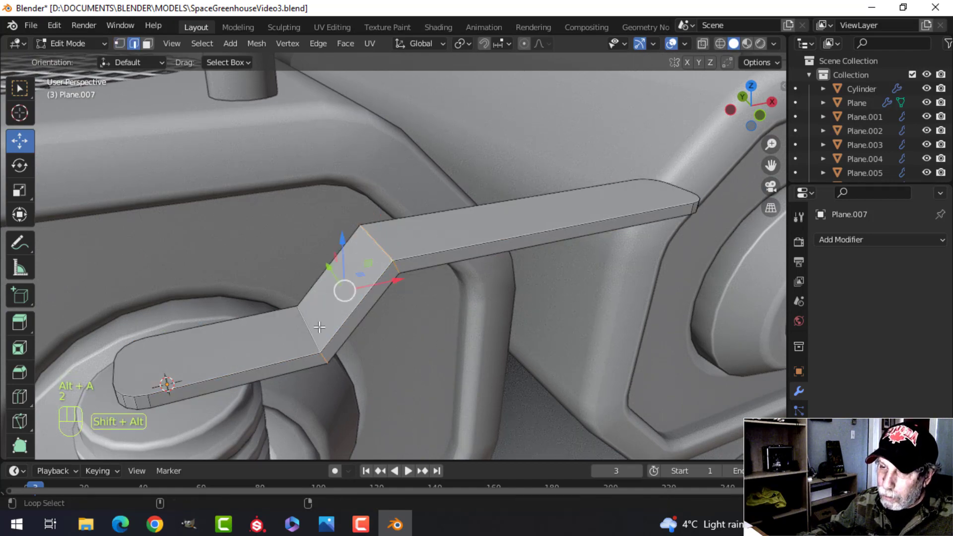
mouse_move(481, 339)
middle_down()
mouse_move(437, 239)
mouse_move(472, 321)
mouse_move(466, 353)
mouse_move(481, 350)
middle_up()
scroll(472, 321, up, 2)
key(ctrl+b)
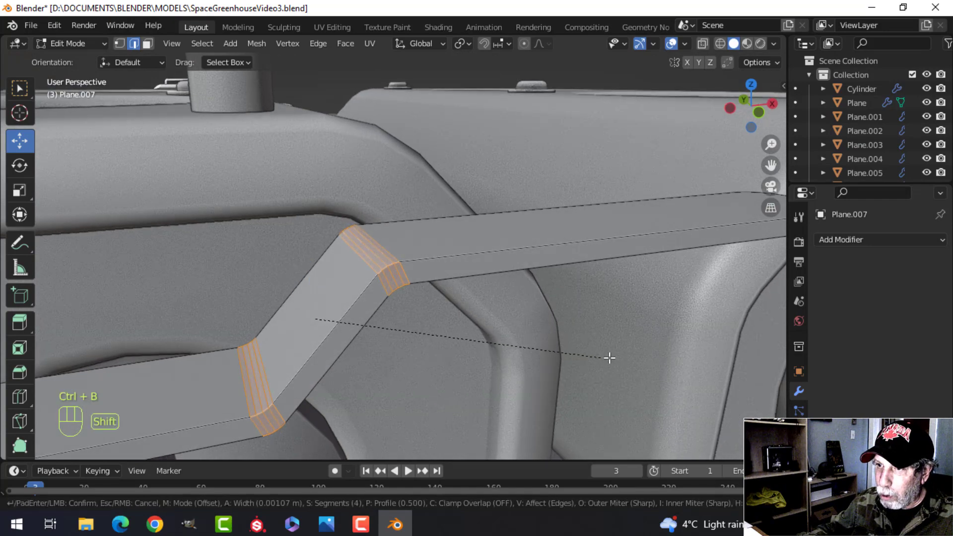
click(715, 356)
scroll(493, 334, down, 4)
key(alt+a)
key(Tab)
key(alt+a)
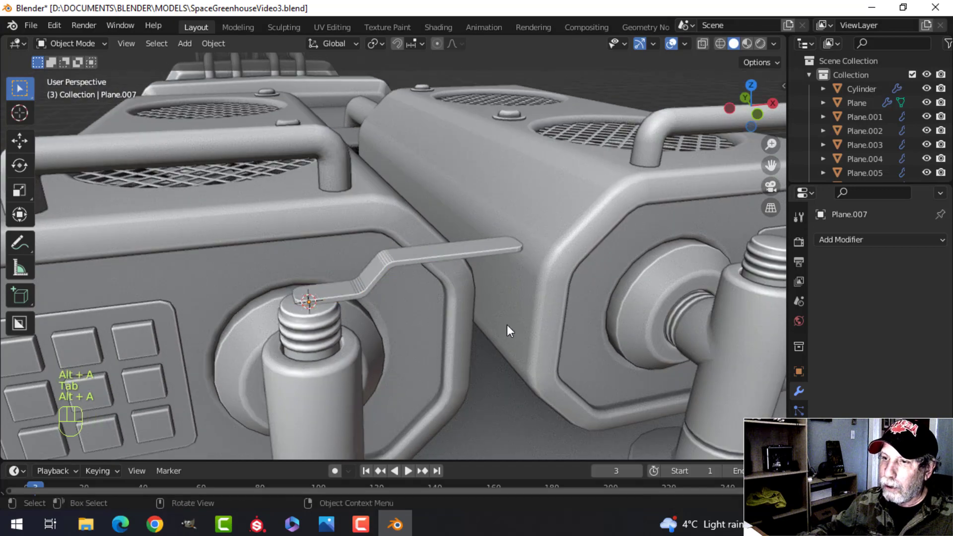
Add one loop cut across the slanted section of the lever between the two rounded bends.
mouse_move(507, 330)
middle_down()
mouse_move(366, 350)
mouse_move(505, 327)
mouse_move(511, 336)
mouse_move(486, 351)
mouse_move(478, 340)
mouse_move(493, 347)
mouse_move(501, 322)
middle_up()
scroll(510, 337, up, 2)
scroll(493, 348, up, 2)
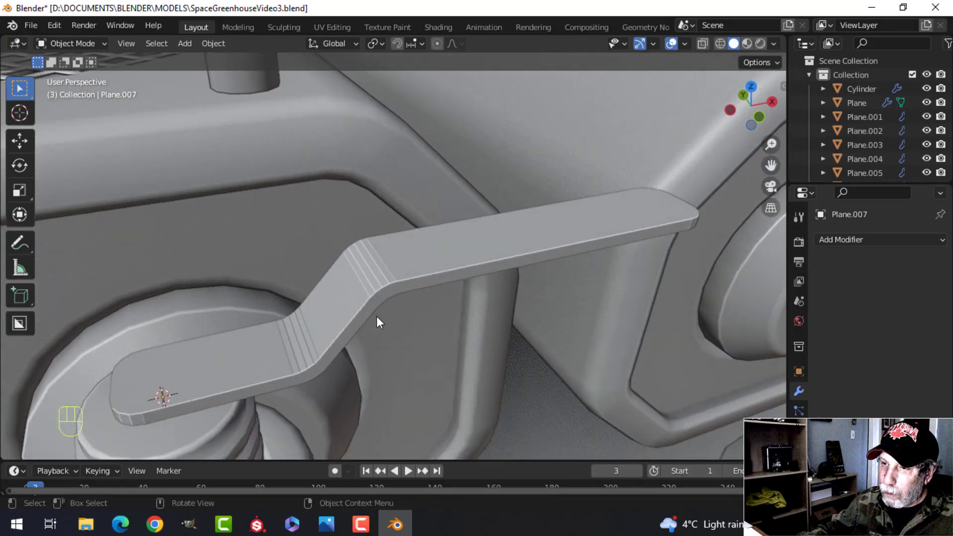
click(377, 318)
key(Tab)
key(ctrl+r)
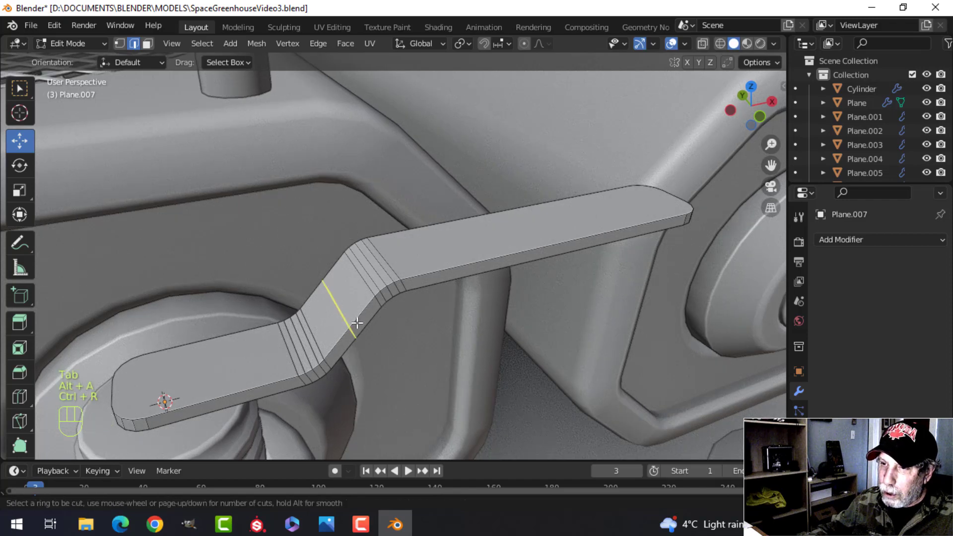
click(357, 323)
key(alt+a)
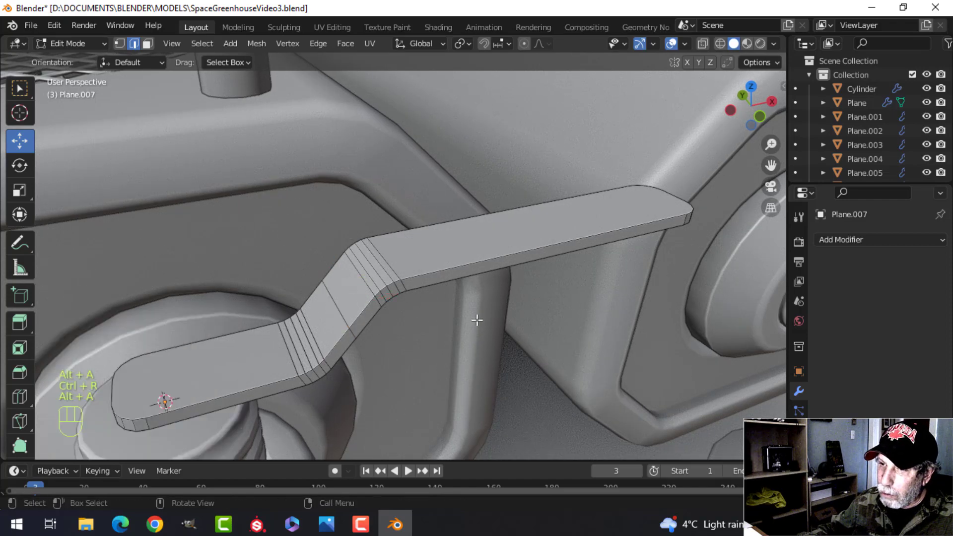
Isolate the lever in local view and edit its mesh in face selection mode.
middle_drag(477, 319, 462, 309)
key(3)
middle_drag(556, 295, 533, 302)
middle_drag(430, 295, 460, 295)
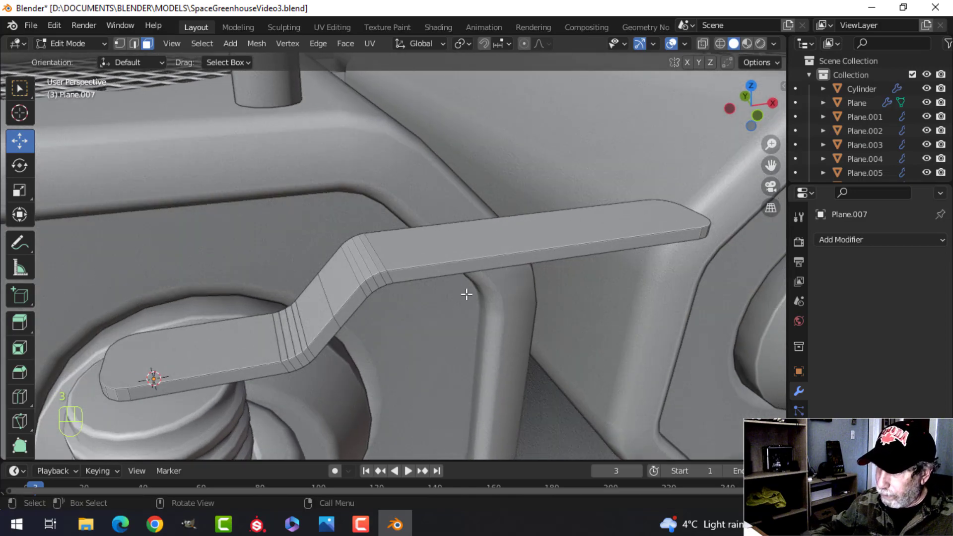
key(Tab)
key(slash)
key(Tab)
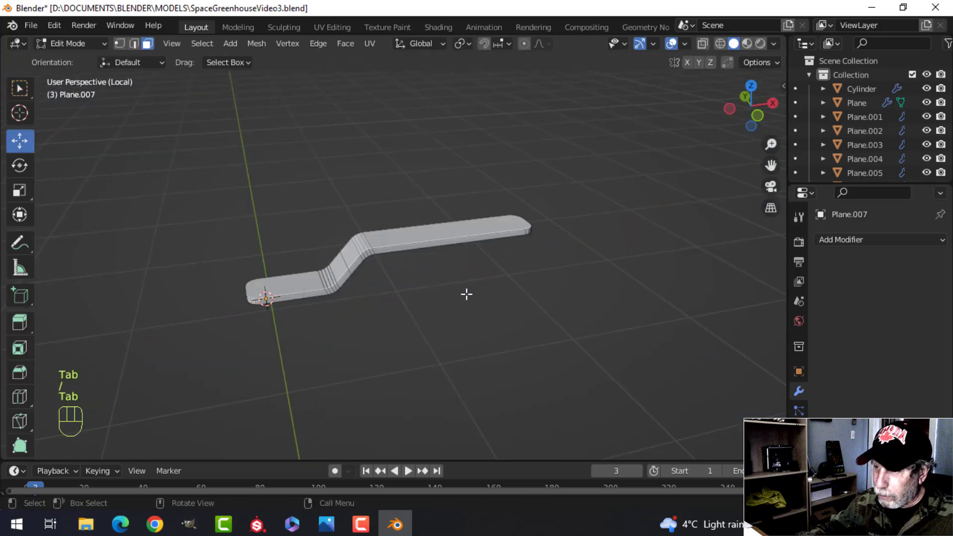
Box-select the faces of the lever's upper arm in front wireframe view, inspect them in solid shading and clear the selection.
key(KP_1)
key(z)
click(379, 297)
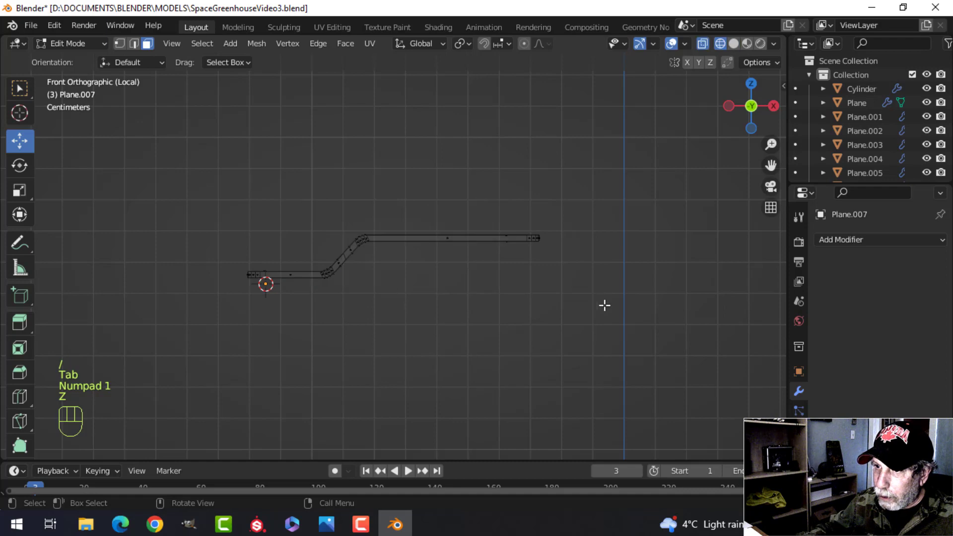
key(b)
mouse_move(605, 304)
mouse_down()
mouse_move(443, 198)
mouse_move(361, 195)
mouse_up()
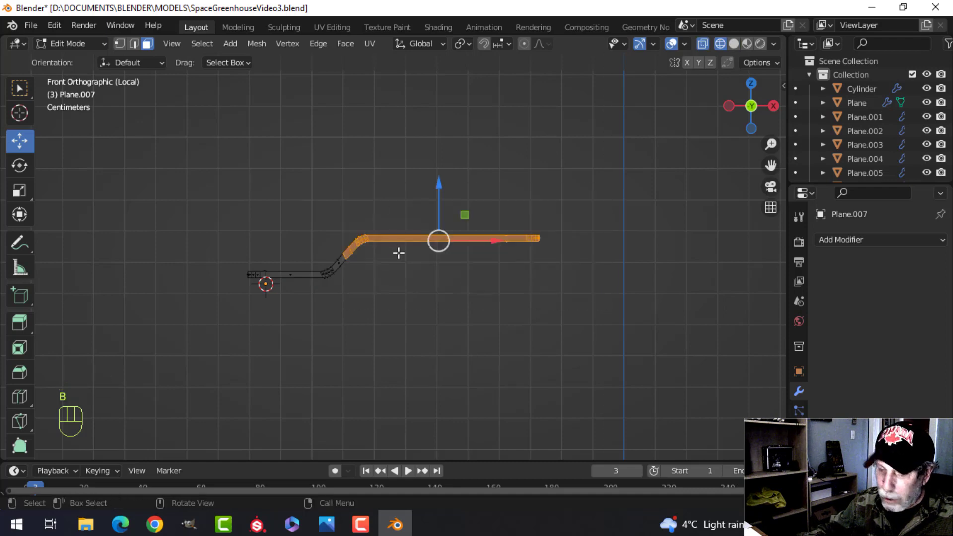
click(587, 276)
mouse_move(586, 277)
middle_down()
mouse_move(498, 340)
mouse_move(449, 304)
mouse_move(397, 230)
mouse_move(416, 220)
mouse_move(408, 225)
middle_up()
scroll(351, 263, up, 3)
shift+middle_drag(330, 262, 396, 243)
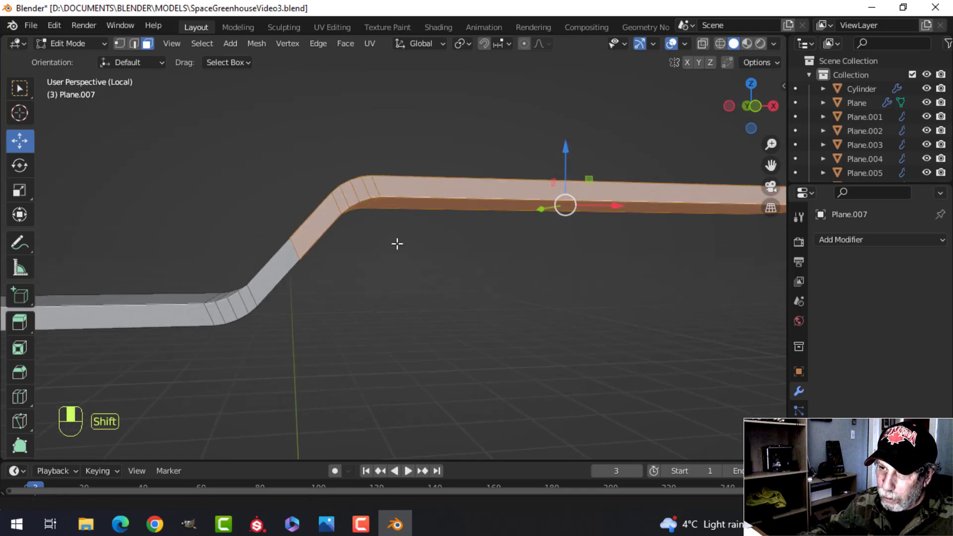
scroll(390, 256, up, 2)
shift+middle_drag(323, 256, 362, 251)
key(alt+a)
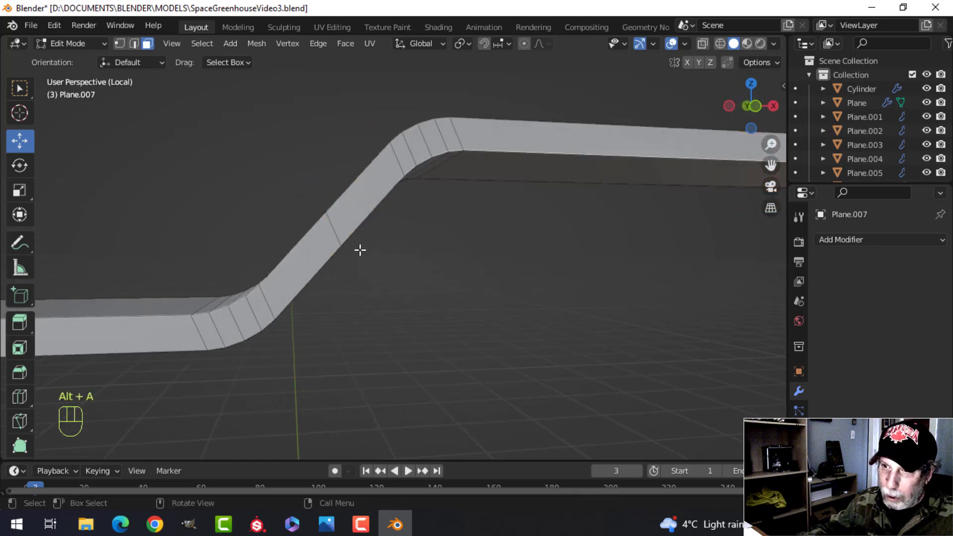
Rotate the slanted section's middle edge loop by -22.5° in front view and scale it to about 0.92.
alt+shift+click(335, 235)
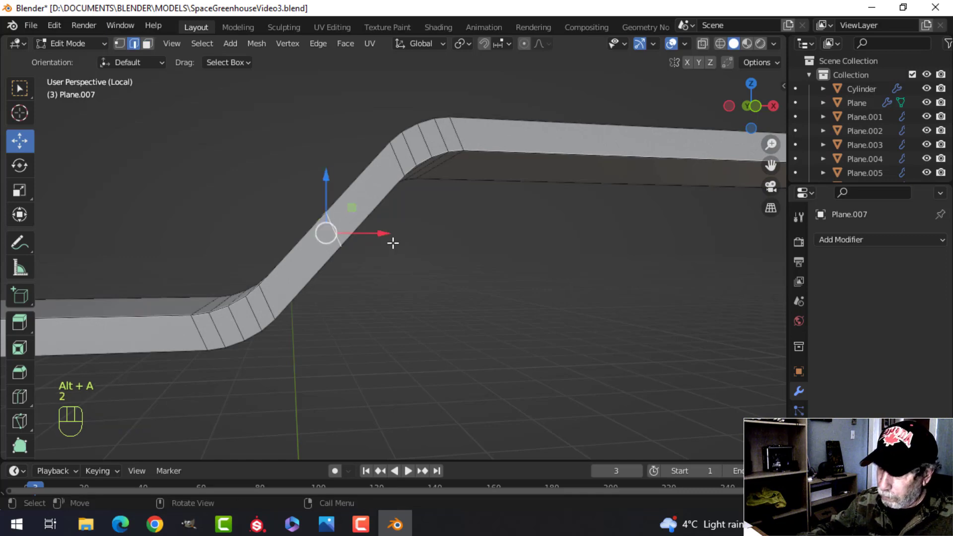
key(KP_1)
scroll(392, 245, up, 2)
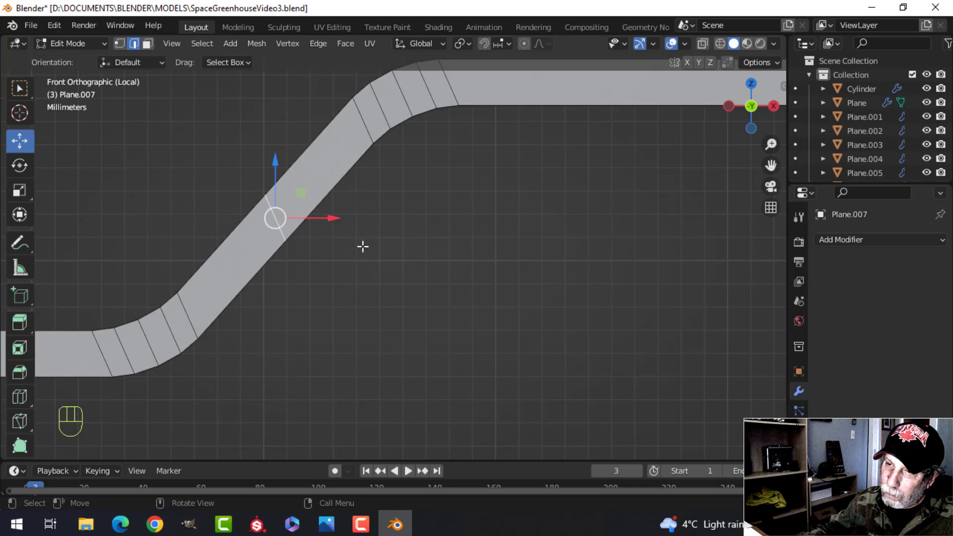
key(r)
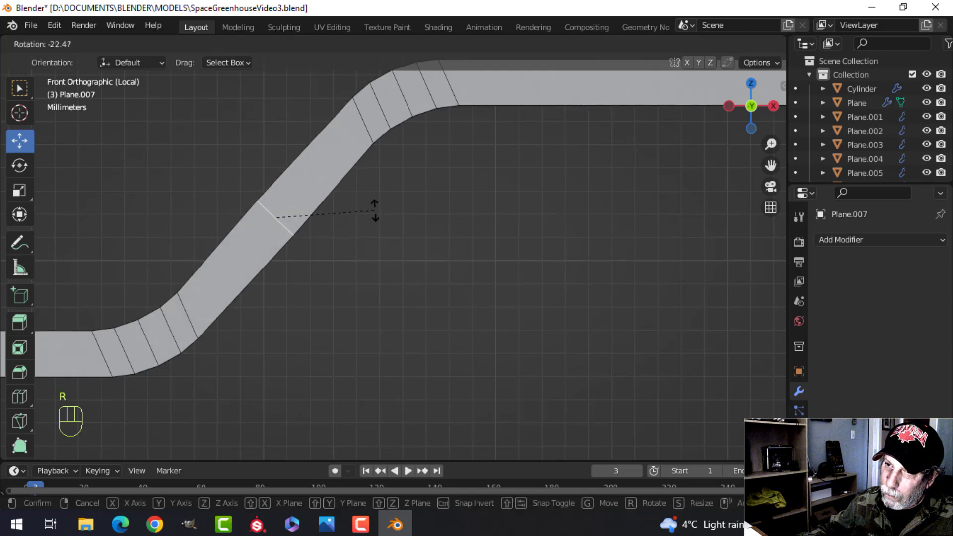
click(375, 211)
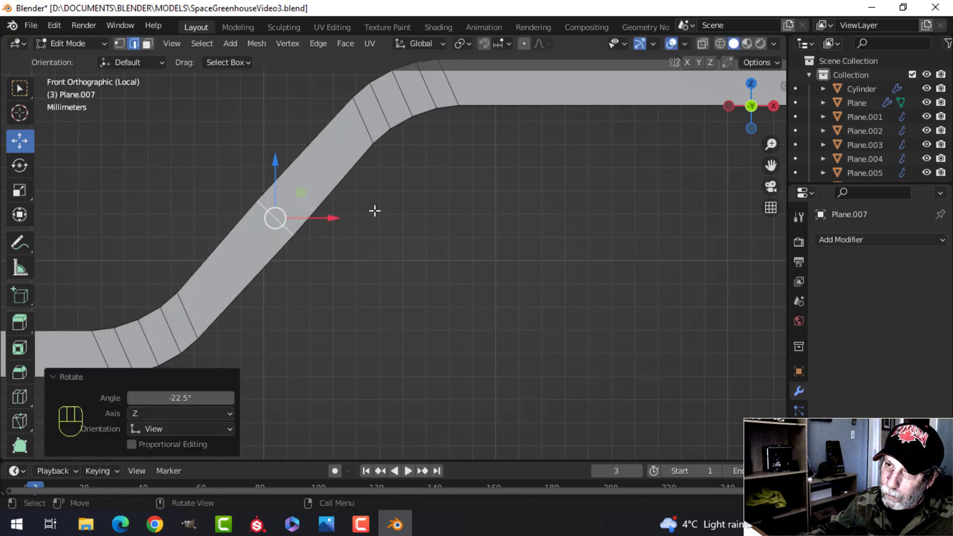
key(s)
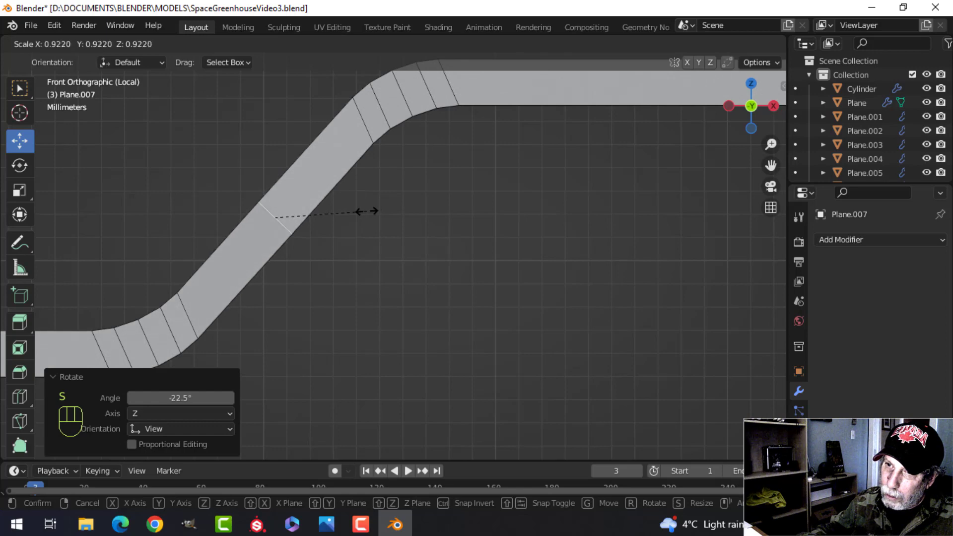
click(367, 210)
Try extruding the lever's upper arm from the middle loop outward and fattening it along its normals by about 0.0004 m.
middle_drag(366, 210, 435, 235)
key(KP_1)
key(z)
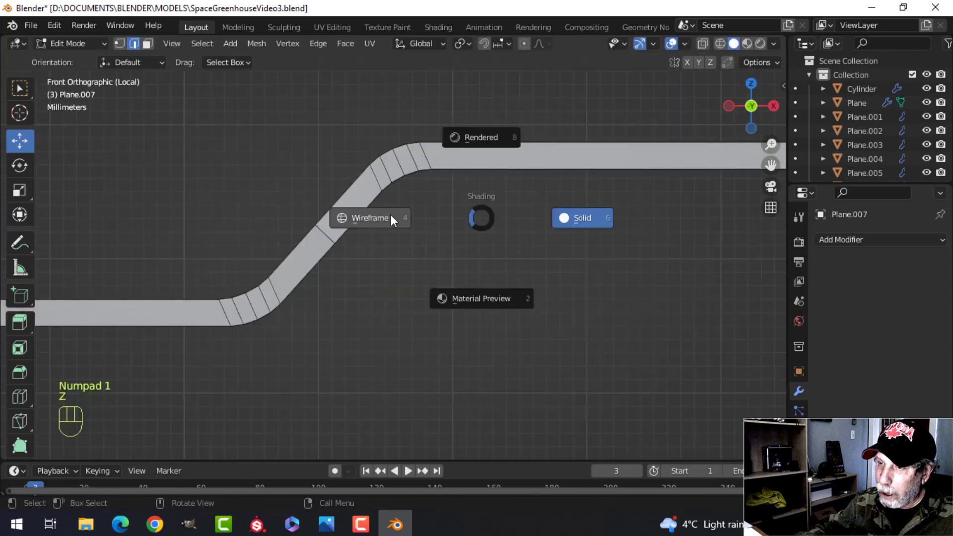
click(377, 214)
scroll(604, 226, down, 2)
shift+middle_drag(604, 225, 544, 259)
key(b)
drag(693, 298, 231, 155)
middle_drag(360, 201, 374, 250)
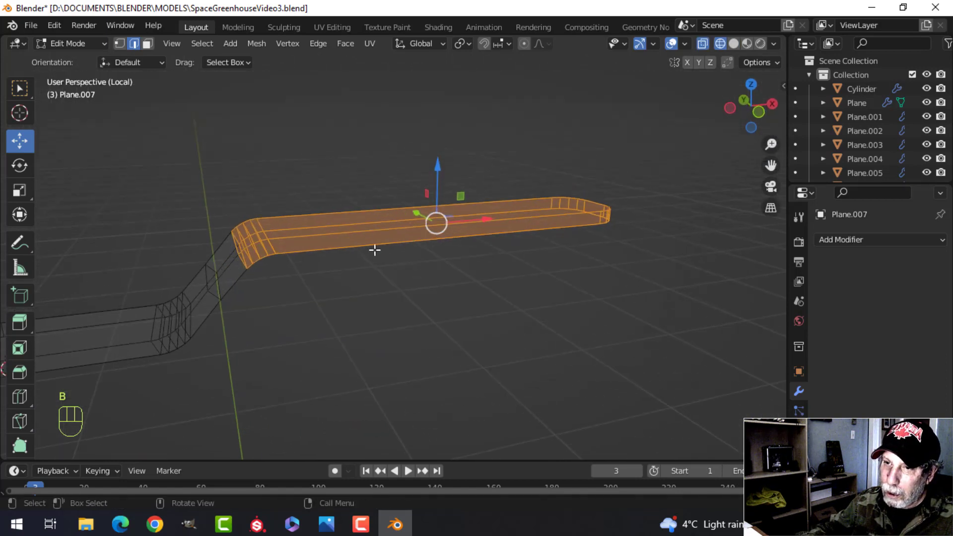
key(ctrl+KP_Add)
key(z)
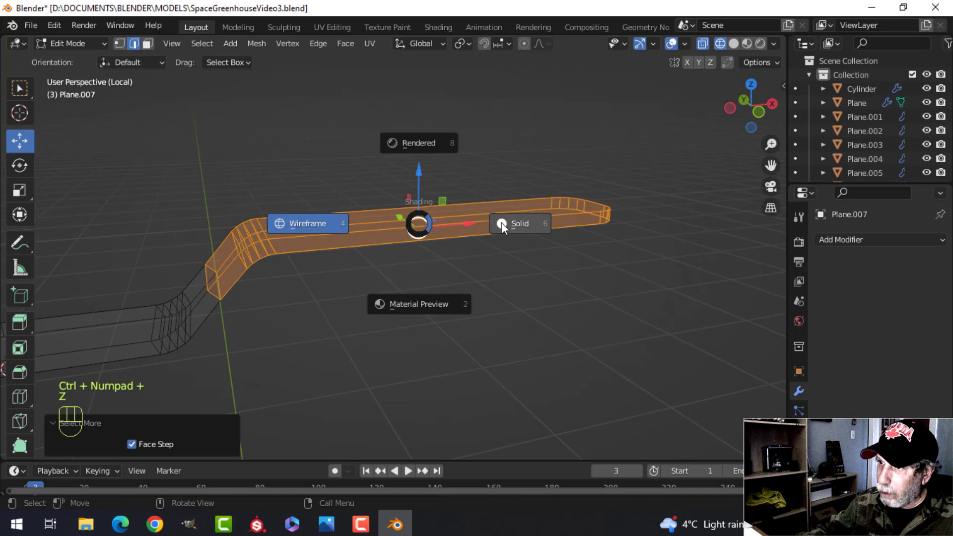
click(501, 223)
mouse_move(437, 228)
middle_down()
mouse_move(428, 229)
mouse_move(436, 285)
mouse_move(494, 253)
mouse_move(454, 273)
middle_up()
key(e)
key(alt+s)
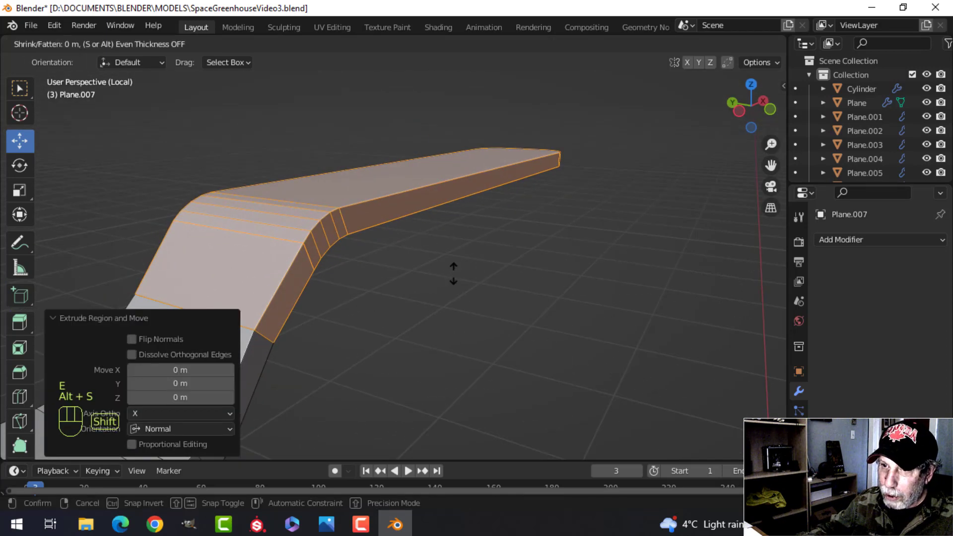
click(450, 255)
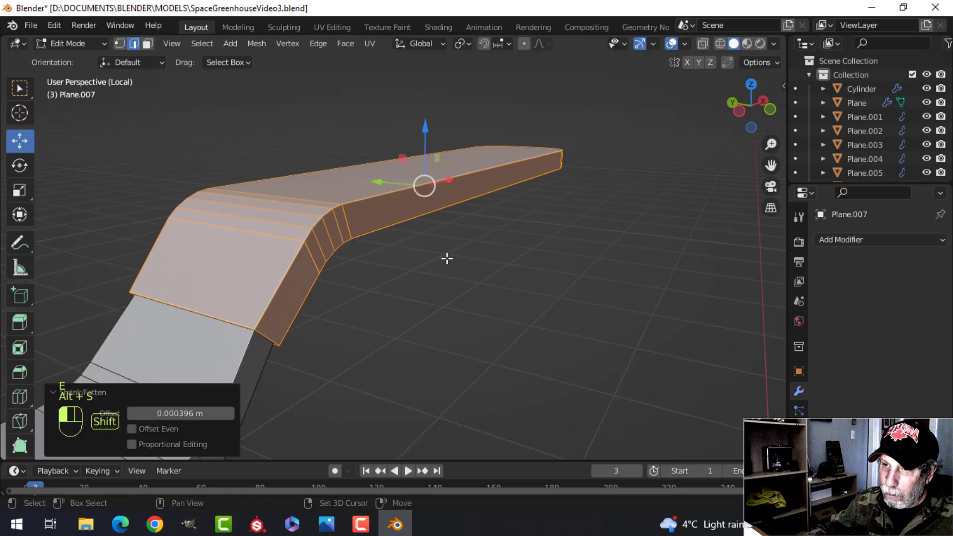
middle_drag(447, 257, 398, 256)
middle_drag(397, 254, 433, 292)
key(alt+a)
key(Tab)
middle_drag(366, 285, 443, 229)
scroll(413, 299, up, 3)
Undo the upper arm's extrusion and fattening and clear the selection.
key(ctrl+z)
key(ctrl+z)
key(ctrl+z)
key(ctrl+z)
key(ctrl+z)
key(alt+a)
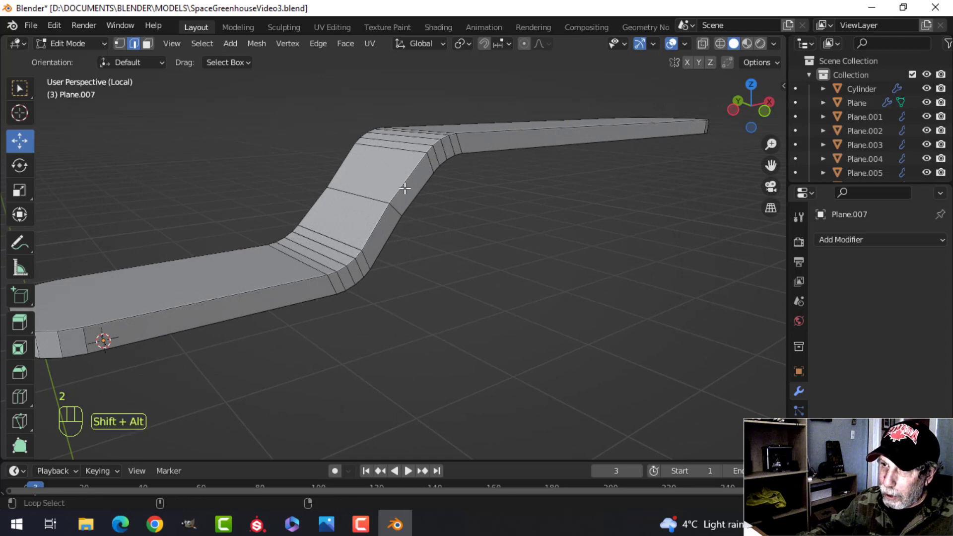
Bevel the edge loops running around the lever's upper and lower outlines by about 0.00034 m.
alt+shift+click(249, 307)
shift+middle_drag(255, 304, 467, 274)
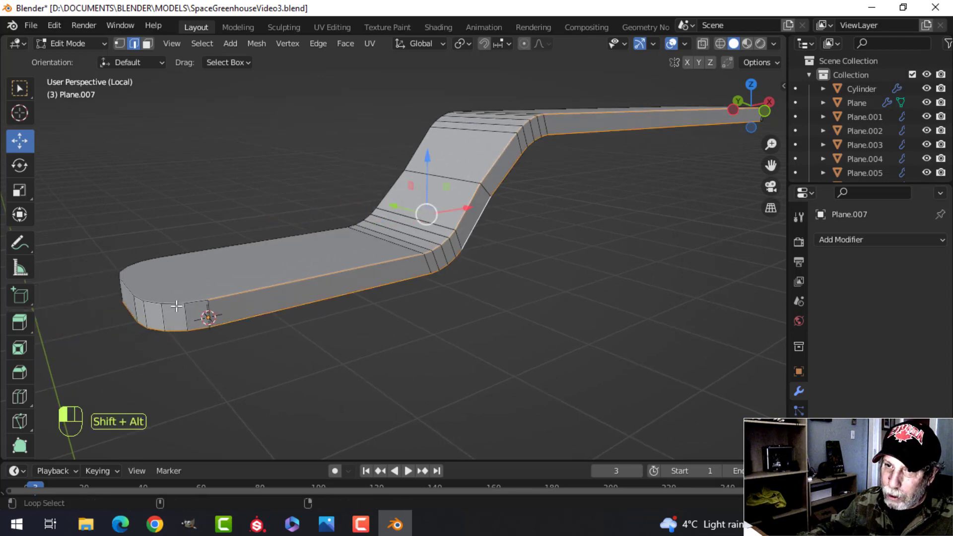
alt+shift+click(176, 306)
middle_drag(176, 306, 380, 223)
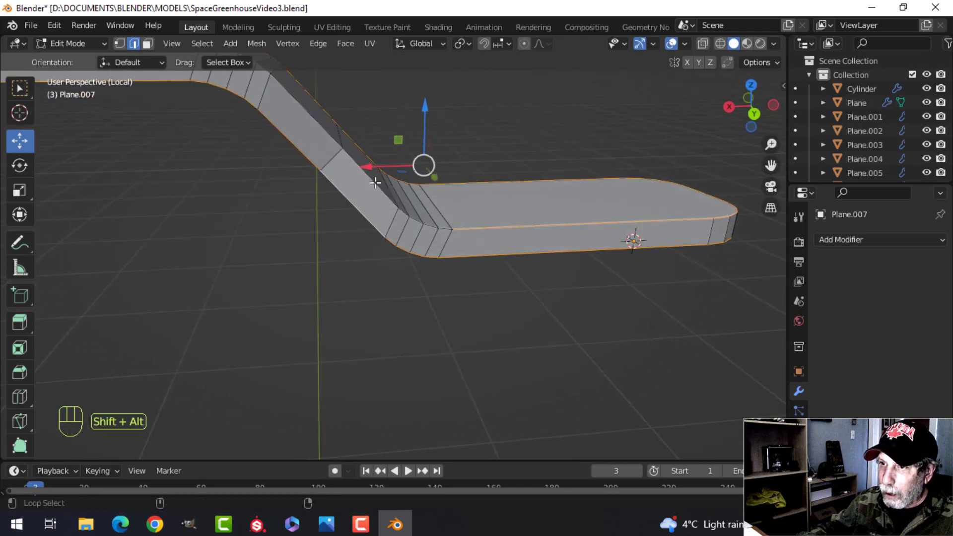
alt+shift+click(375, 183)
scroll(343, 218, down, 3)
shift+middle_drag(248, 251, 436, 318)
middle_drag(332, 316, 370, 322)
scroll(365, 323, down, 2)
shift+middle_drag(312, 334, 491, 296)
scroll(466, 307, down, 2)
shift+middle_drag(348, 317, 472, 305)
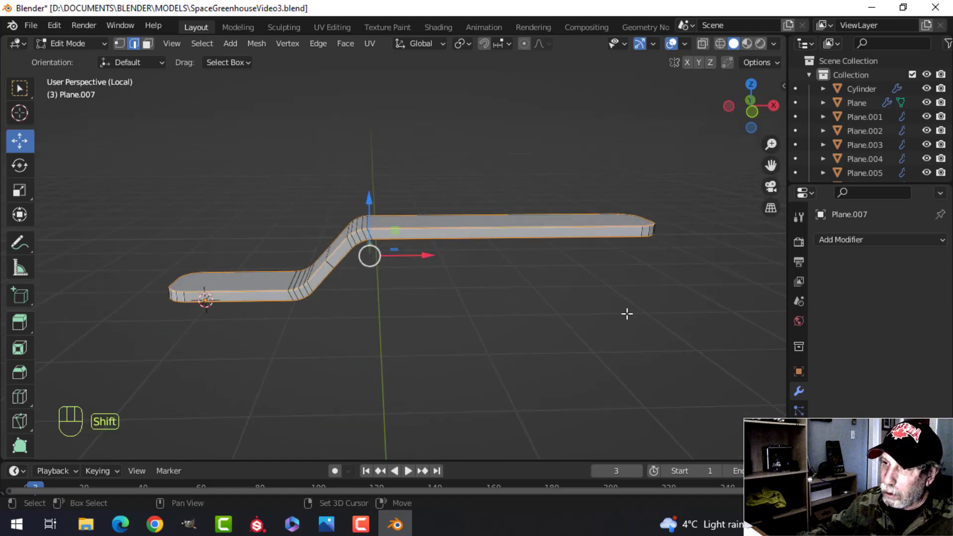
shift+middle_drag(627, 314, 467, 300)
middle_drag(466, 300, 424, 330)
scroll(427, 318, up, 2)
scroll(419, 347, up, 1)
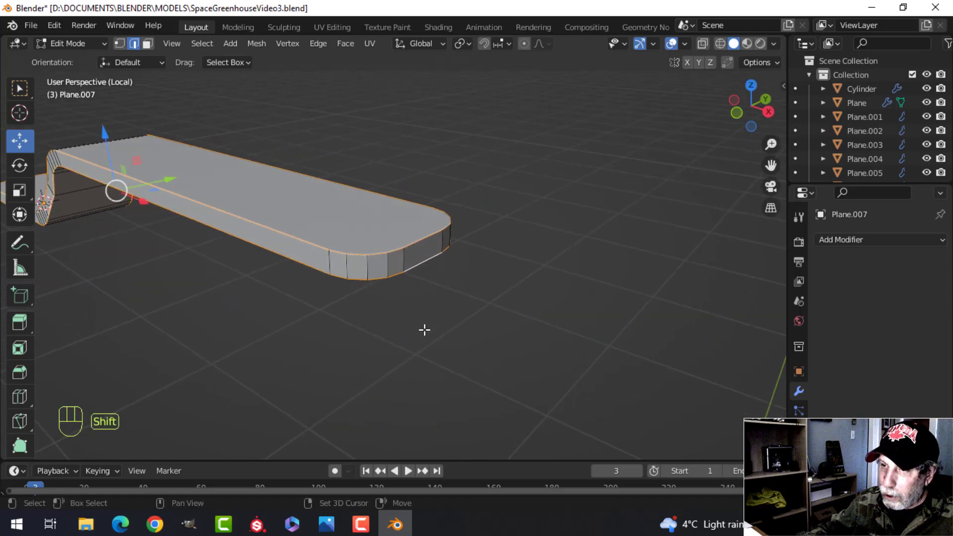
key(ctrl+b)
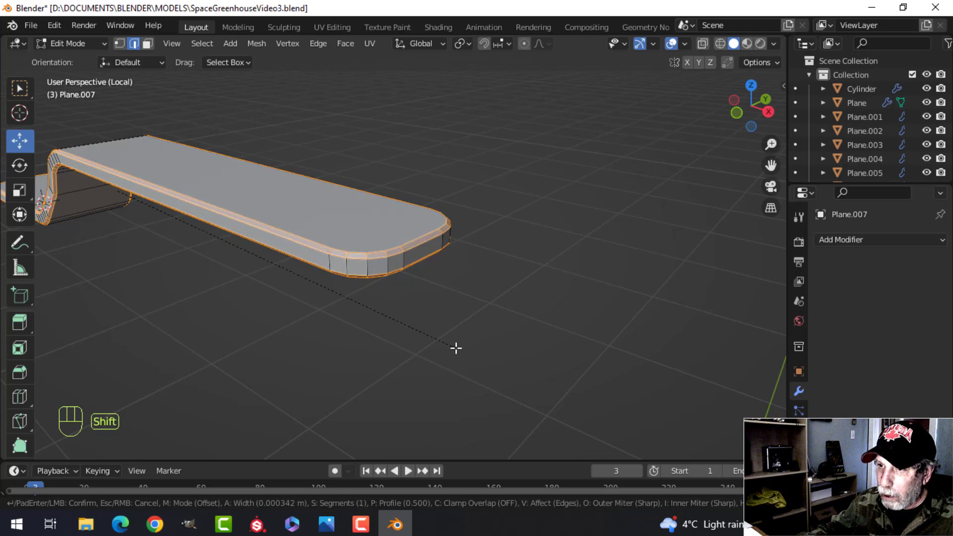
click(456, 347)
Apply smooth shading to the lever in Object Mode and clear the selection.
key(Tab)
right_click(344, 215)
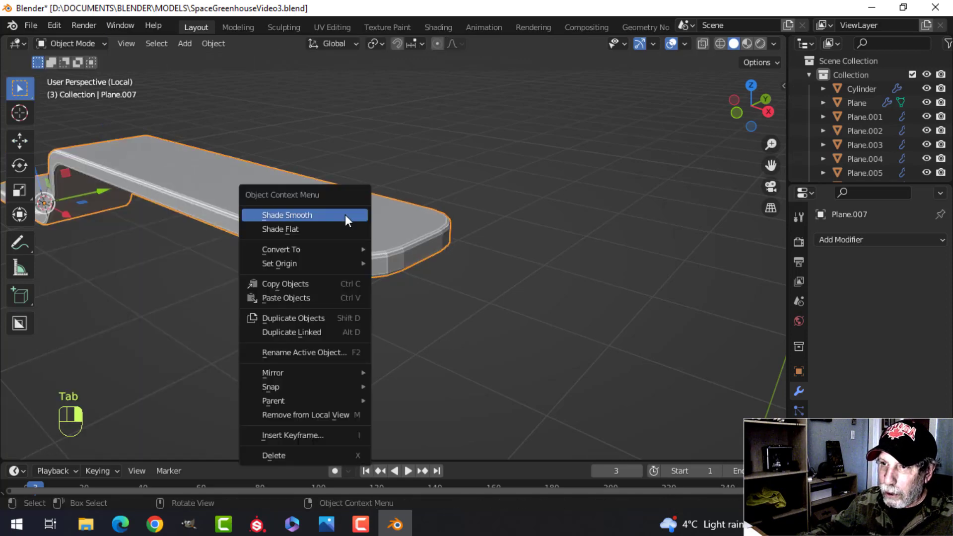
click(344, 214)
key(alt+a)
middle_drag(285, 270, 491, 281)
Extrude the lever's upper arm, from the slanted section's middle loop outward, in place and fatten it slightly along its normals.
key(Tab)
key(alt+a)
key(KP_1)
key(z)
click(371, 283)
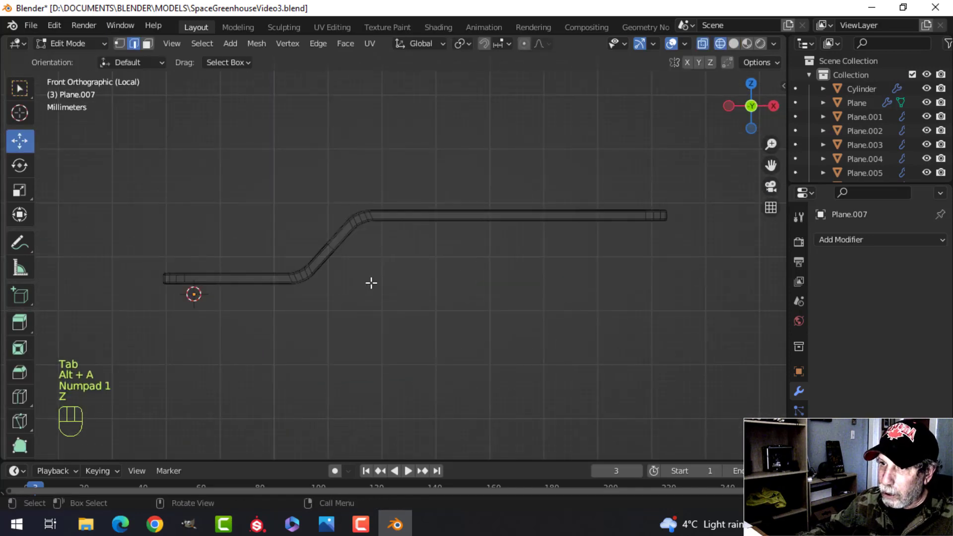
key(b)
drag(734, 298, 341, 191)
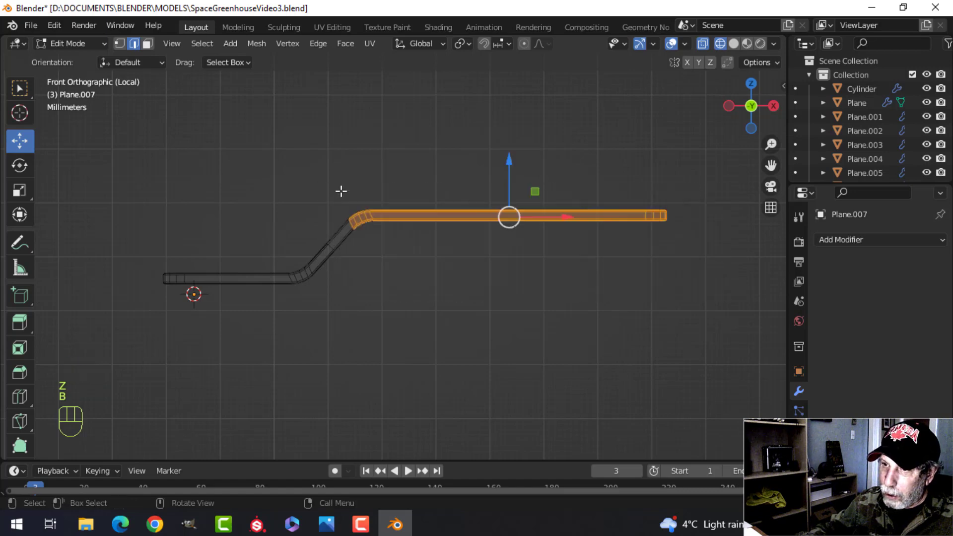
key(ctrl+KP_Add)
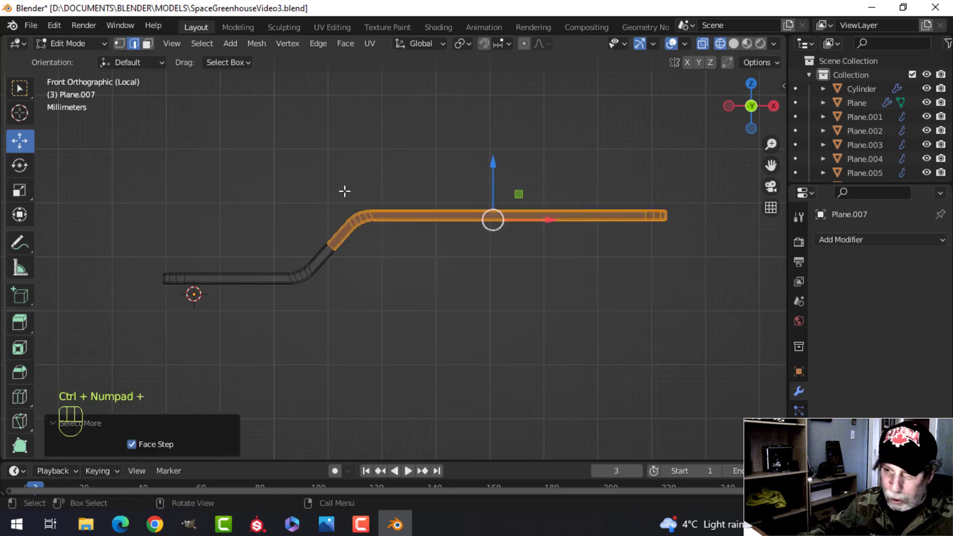
key(z)
click(430, 195)
mouse_move(383, 179)
middle_down()
mouse_move(448, 276)
mouse_move(453, 259)
middle_up()
scroll(449, 276, up, 2)
key(e)
right_click(481, 255)
key(alt+s)
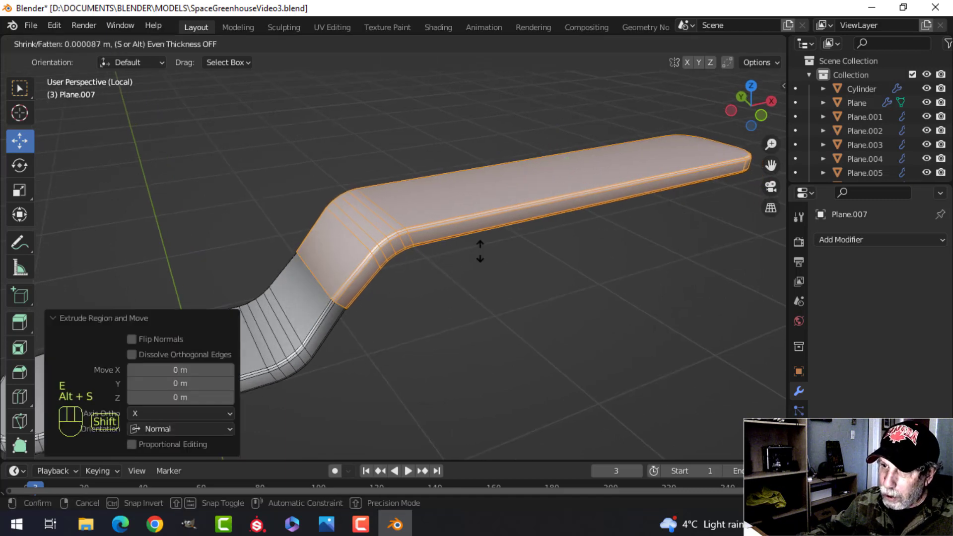
click(482, 232)
key(alt+a)
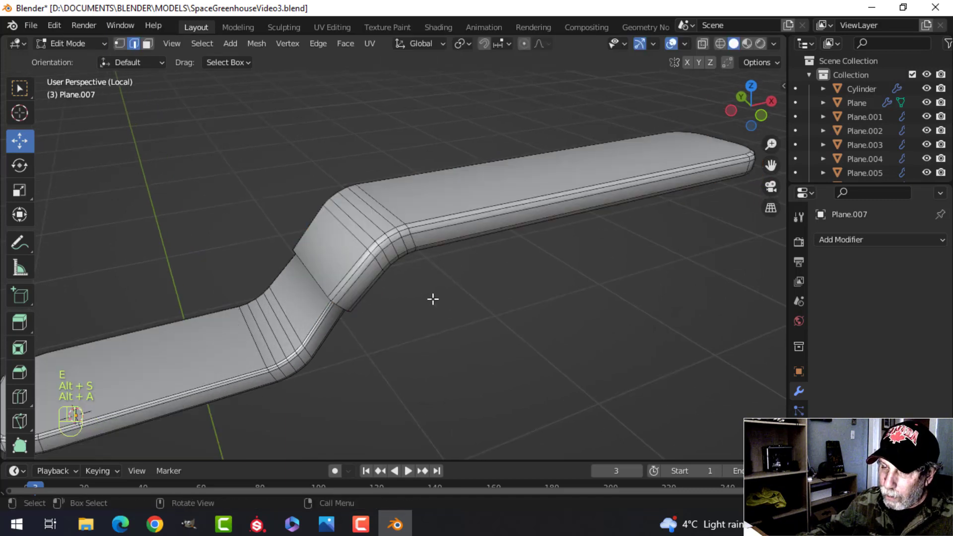
Bevel the outer edge loop where the thicker grip begins on the slanted section, using two segments.
key(2)
middle_drag(432, 297, 534, 230)
key(ctrl+b)
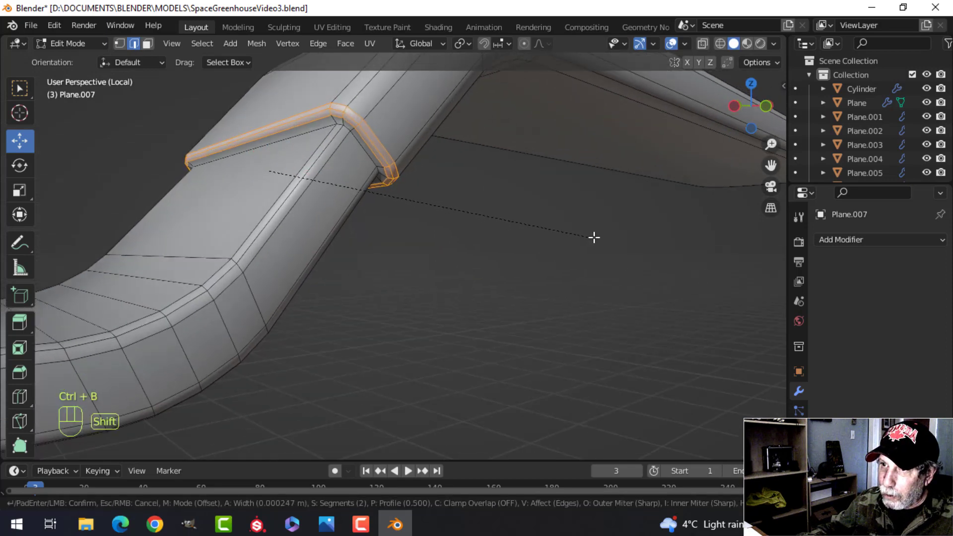
click(551, 229)
key(Tab)
scroll(504, 228, down, 6)
key(alt+a)
middle_drag(504, 228, 497, 274)
Correct the normals across the lever's whole mesh, return to Object Mode and clear the selection.
key(Tab)
key(a)
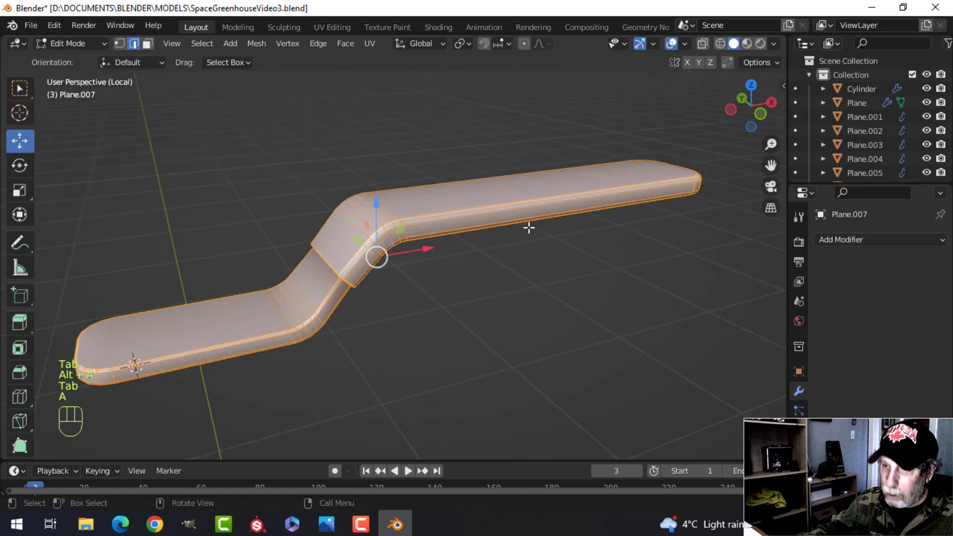
key(alt+n)
click(538, 227)
key(Tab)
key(alt+a)
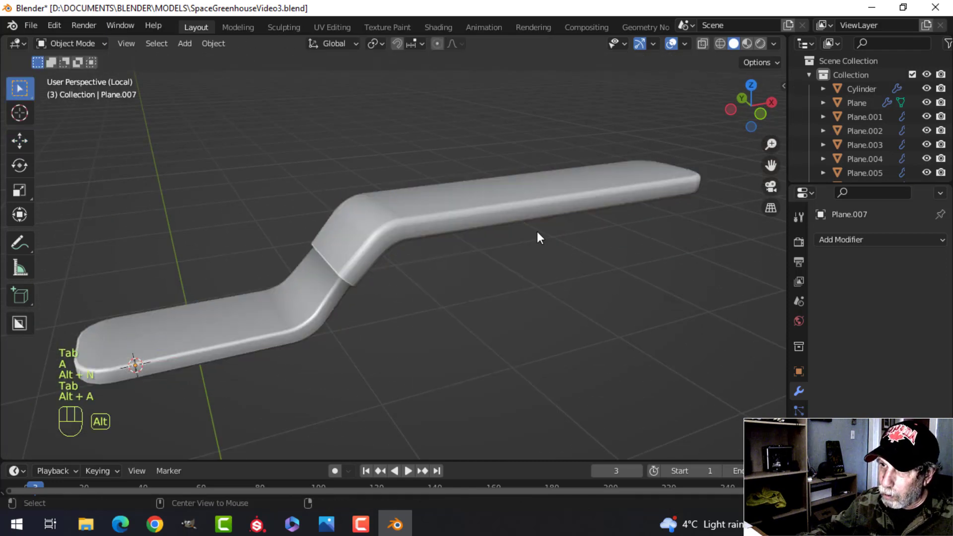
Leave local view and check the lever's size and placement on the pipe neck within the full roof unit.
key(slash)
shift+middle_drag(525, 241, 434, 273)
scroll(460, 255, down, 3)
scroll(511, 251, down, 4)
scroll(397, 277, up, 2)
shift+middle_drag(375, 278, 432, 294)
middle_drag(431, 294, 565, 279)
scroll(496, 290, up, 2)
scroll(565, 202, down, 4)
shift+middle_drag(515, 245, 436, 269)
scroll(436, 269, up, 2)
Scale the lever's whole mesh uniformly to about 1.23.
key(Tab)
key(a)
scroll(495, 277, up, 3)
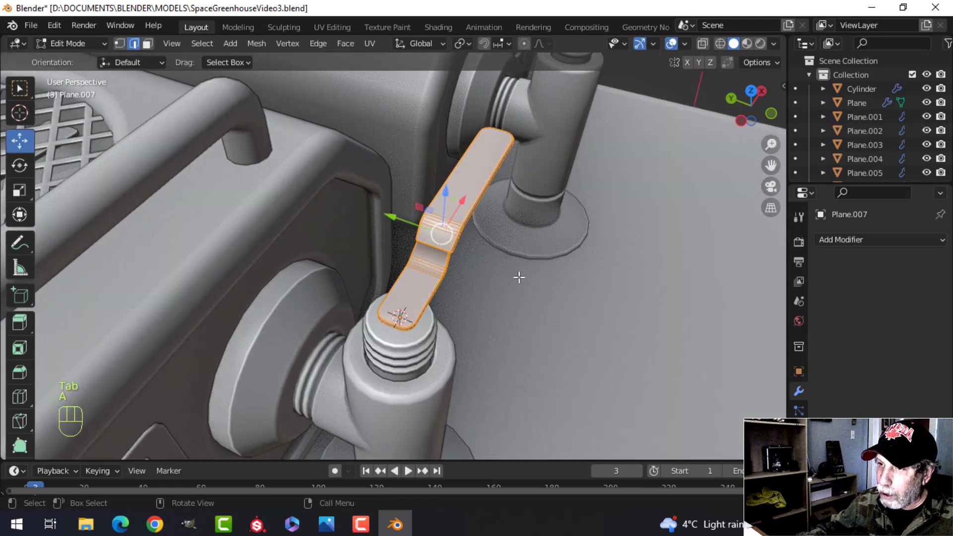
key(s)
click(511, 270)
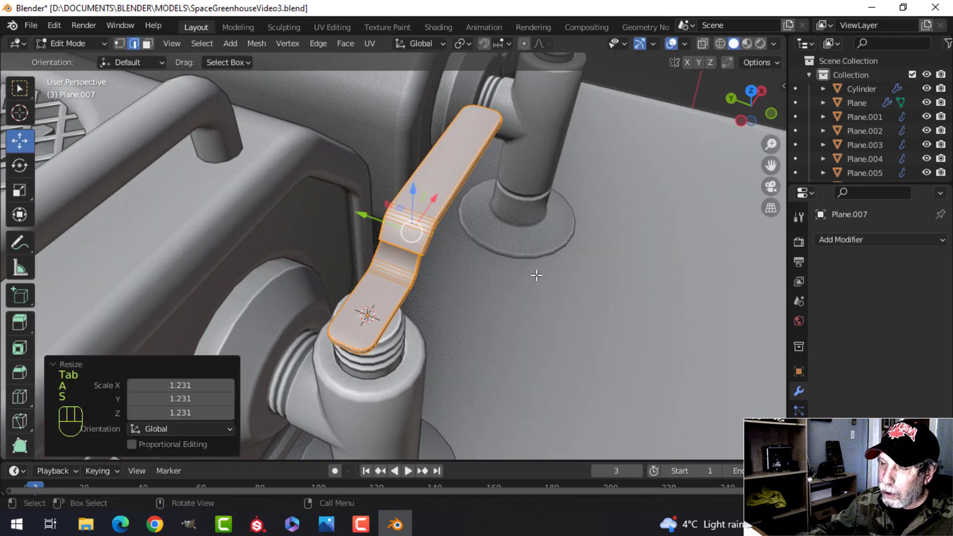
Raise the lever slightly above the pipe neck and shift it about 0.0069 m along X.
middle_drag(536, 272, 434, 239)
drag(421, 201, 426, 188)
drag(468, 230, 489, 231)
middle_drag(540, 266, 453, 232)
scroll(419, 279, up, 5)
middle_drag(419, 279, 453, 276)
In top view, set the pivot to the 3D Cursor and rotate the lever 180° about the Z axis.
key(KP_7)
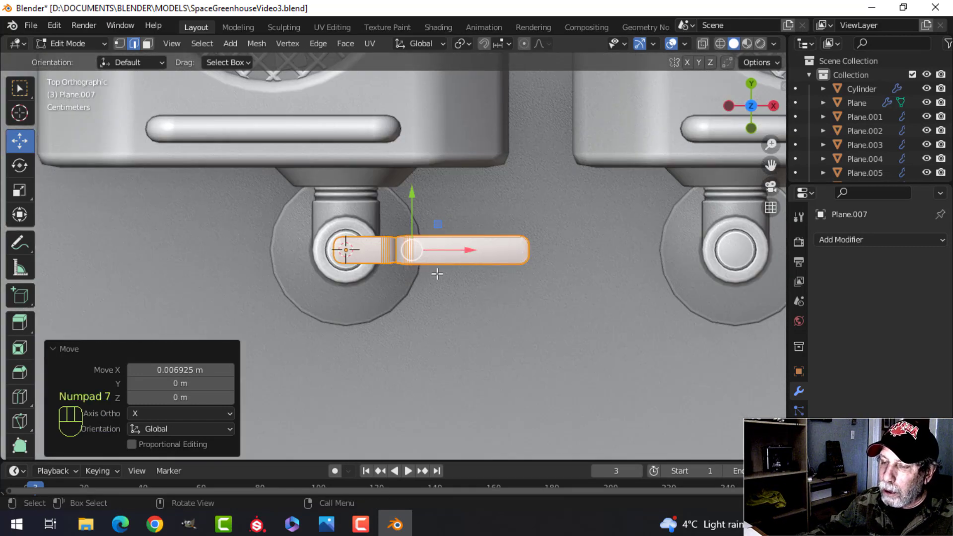
scroll(458, 273, up, 2)
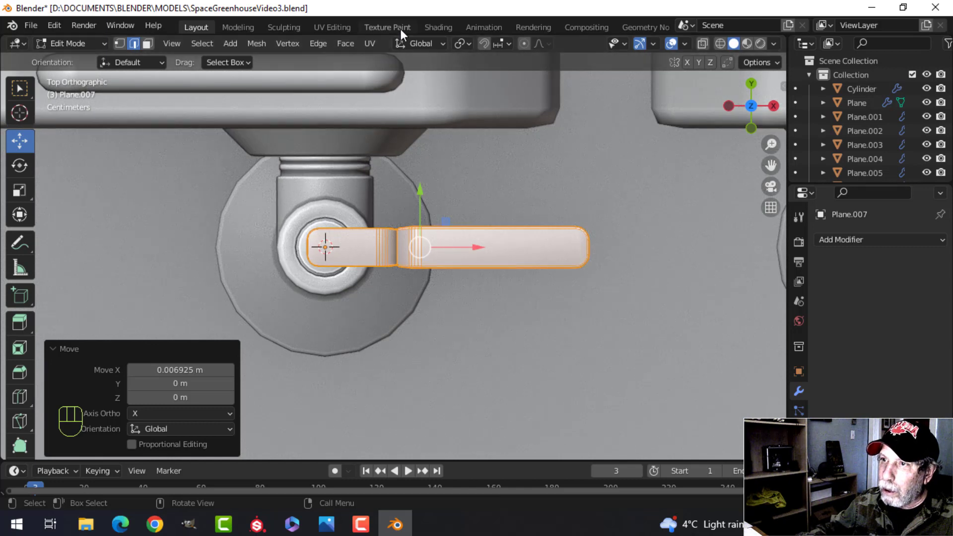
click(464, 46)
click(481, 78)
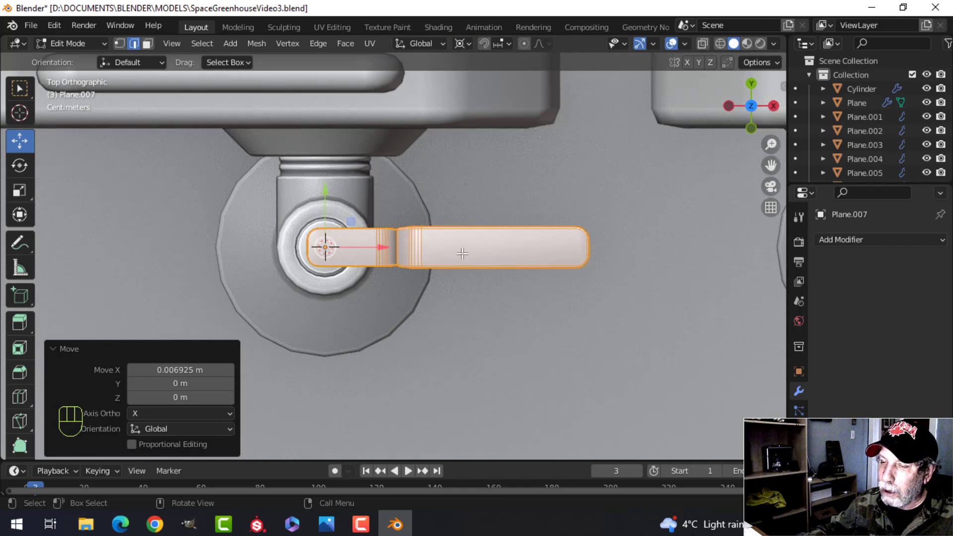
text(r)
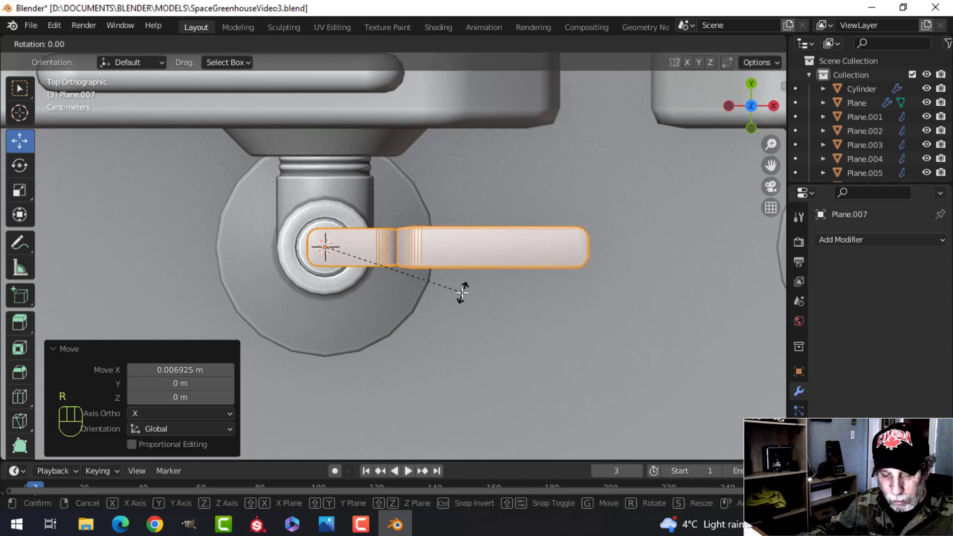
text(180)
key(Return)
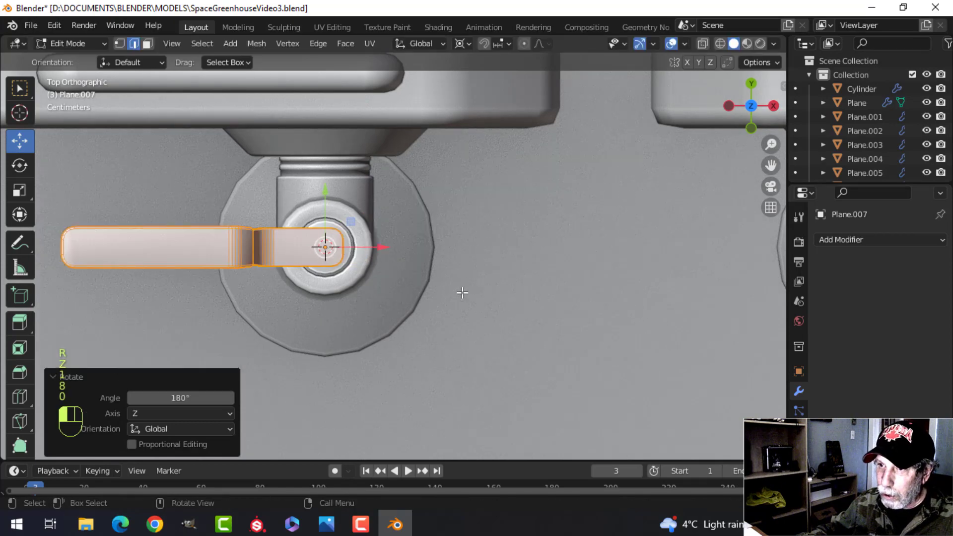
Check how the rotated lever sits on the pipe neck, leave Edit Mode and set the pivot to Median Point.
scroll(446, 294, down, 5)
middle_drag(435, 297, 513, 166)
mouse_move(449, 249)
middle_down()
mouse_move(415, 283)
mouse_move(436, 257)
middle_up()
scroll(371, 274, up, 4)
middle_drag(435, 257, 381, 243)
scroll(432, 228, up, 4)
shift+middle_drag(435, 227, 485, 229)
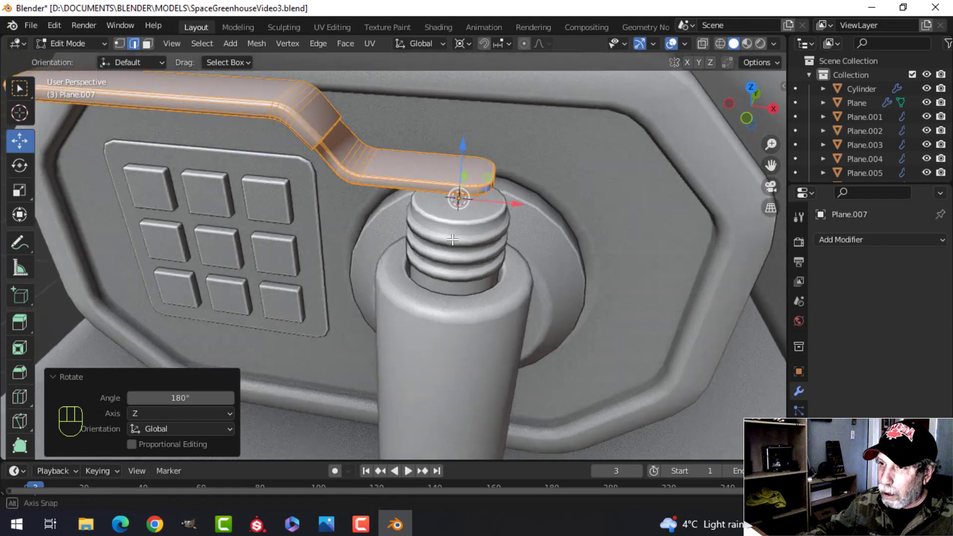
key(alt+a)
key(Tab)
scroll(478, 231, down, 3)
key(alt+a)
click(374, 43)
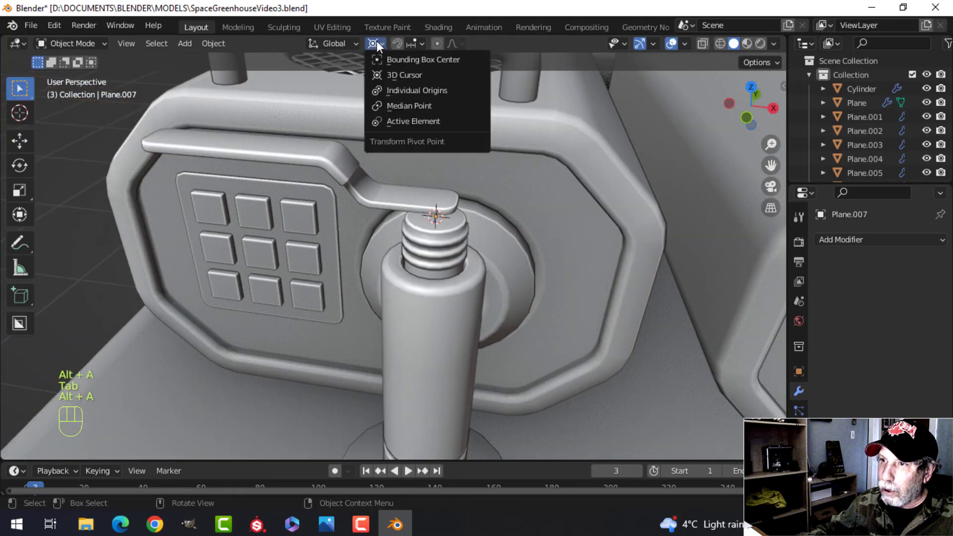
click(400, 105)
Duplicate the ribbed pipe neck's top face, raise the copy above the lever and scale it to 0.571.
scroll(497, 179, up, 3)
shift+middle_drag(507, 179, 459, 175)
click(427, 174)
key(Tab)
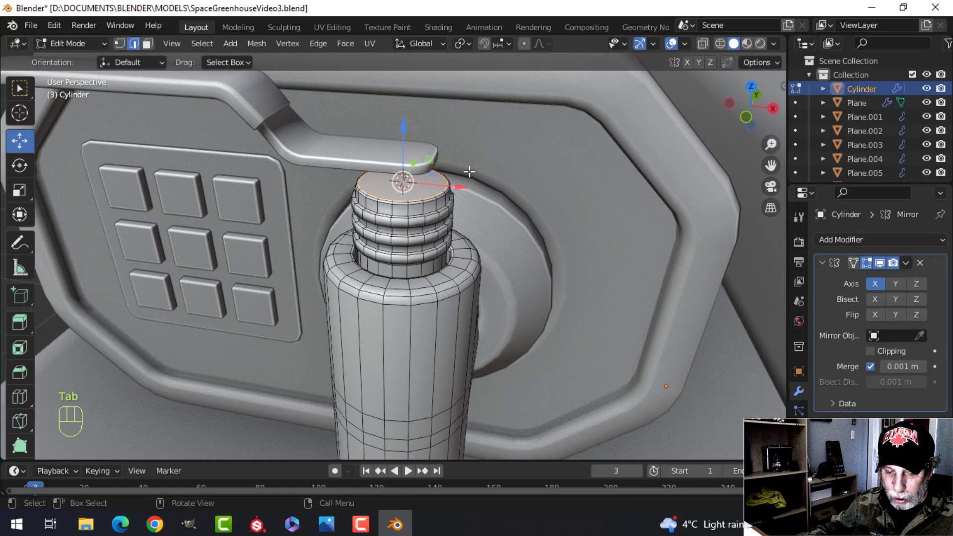
key(shift+d)
click(406, 82)
middle_drag(407, 82, 485, 150)
key(s)
click(435, 181)
Separate the scaled face above the lever from the pipe into its own object.
key(p)
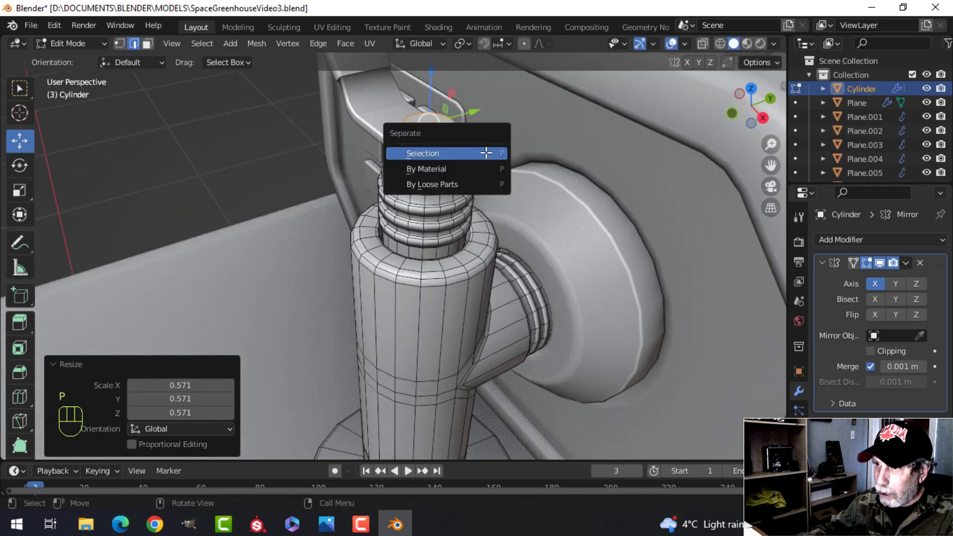
click(485, 151)
key(Tab)
Extrude the separated disc about 0.0085 m downward through the lever's end and delete its bottom face.
key(Tab)
key(a)
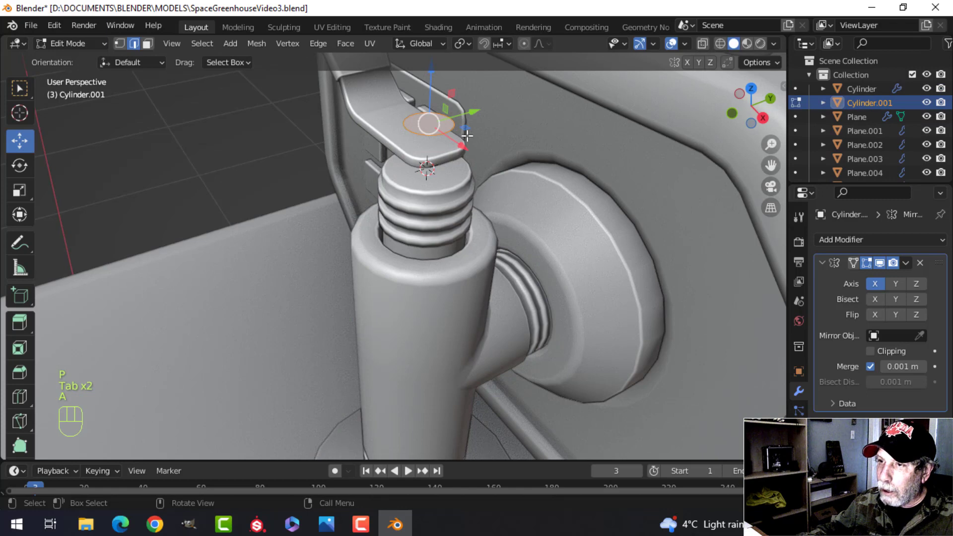
key(e)
click(467, 136)
drag(429, 77, 430, 93)
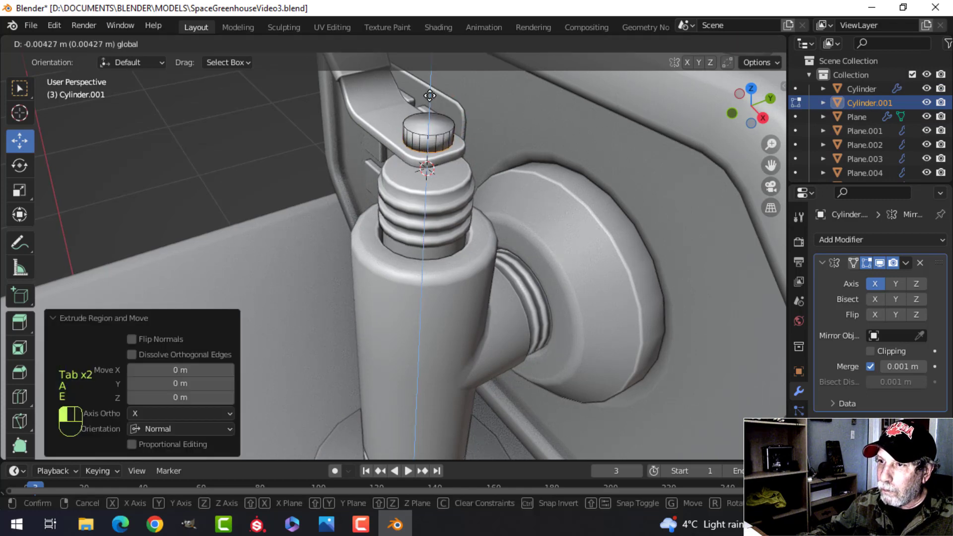
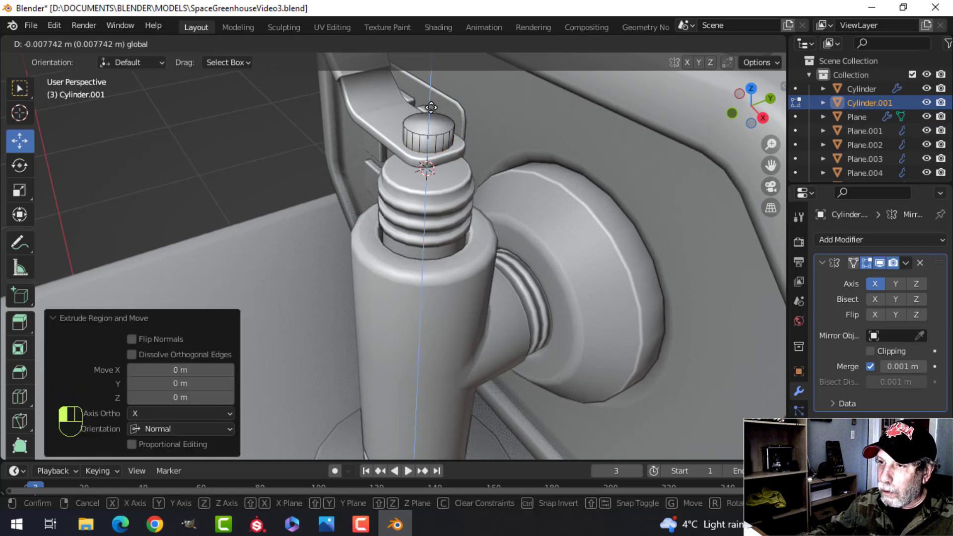
drag(431, 107, 432, 108)
middle_drag(432, 108, 500, 99)
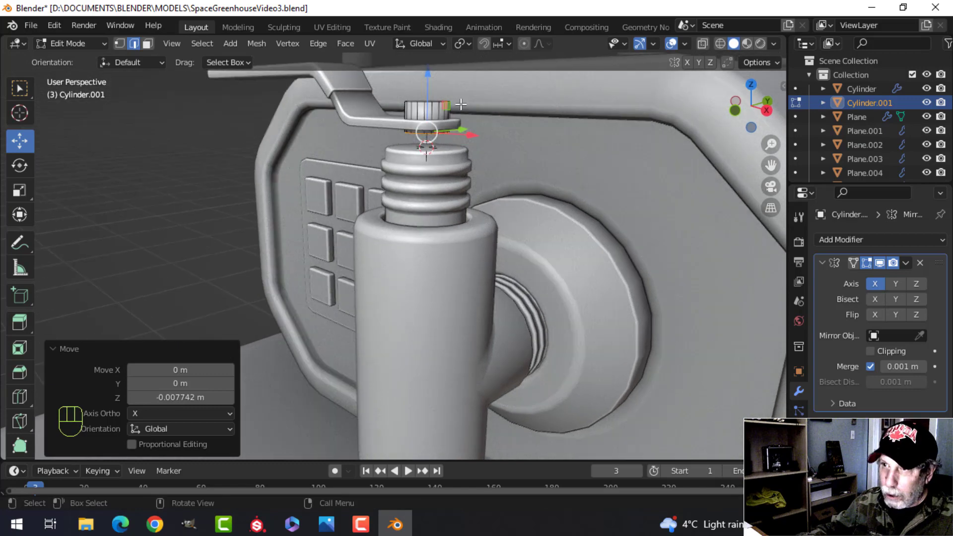
drag(424, 93, 425, 99)
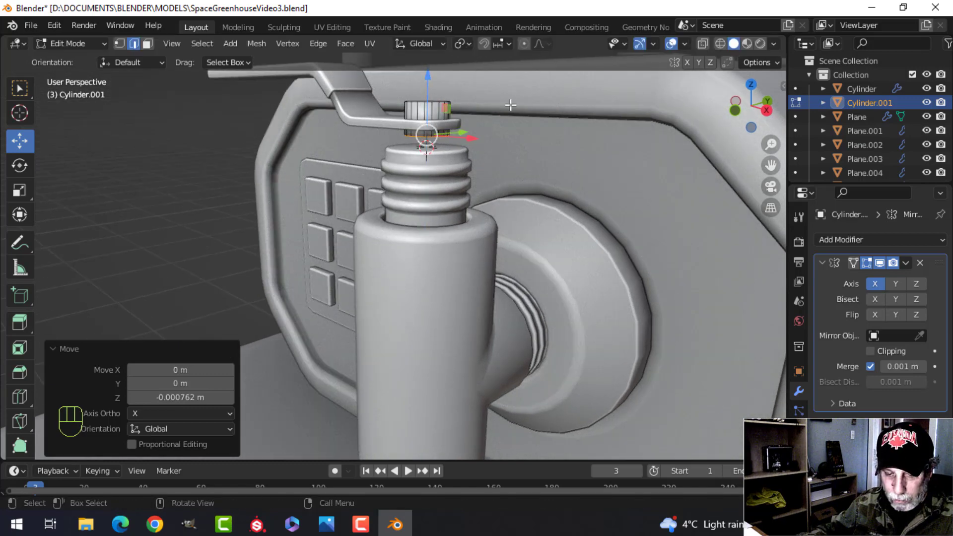
key(x)
click(476, 105)
Bevel the pin's top rim by about 0.0009 m with two segments and return to Object Mode.
middle_drag(477, 104, 435, 216)
scroll(435, 217, up, 2)
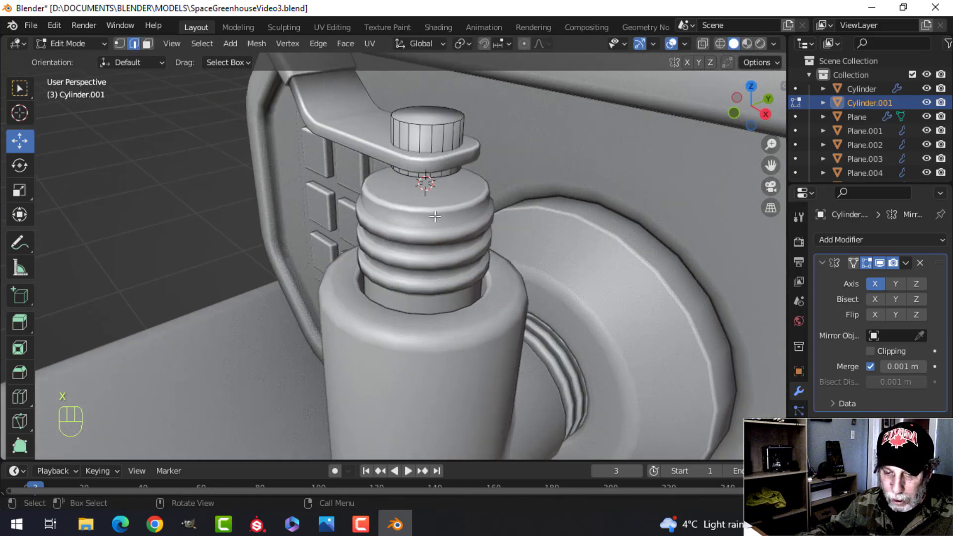
middle_drag(466, 127, 517, 202)
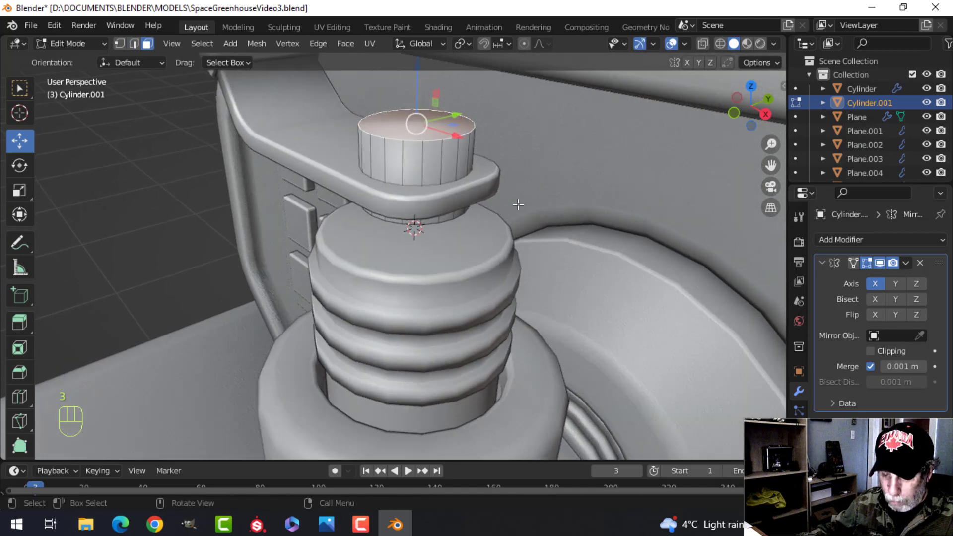
key(ctrl+b)
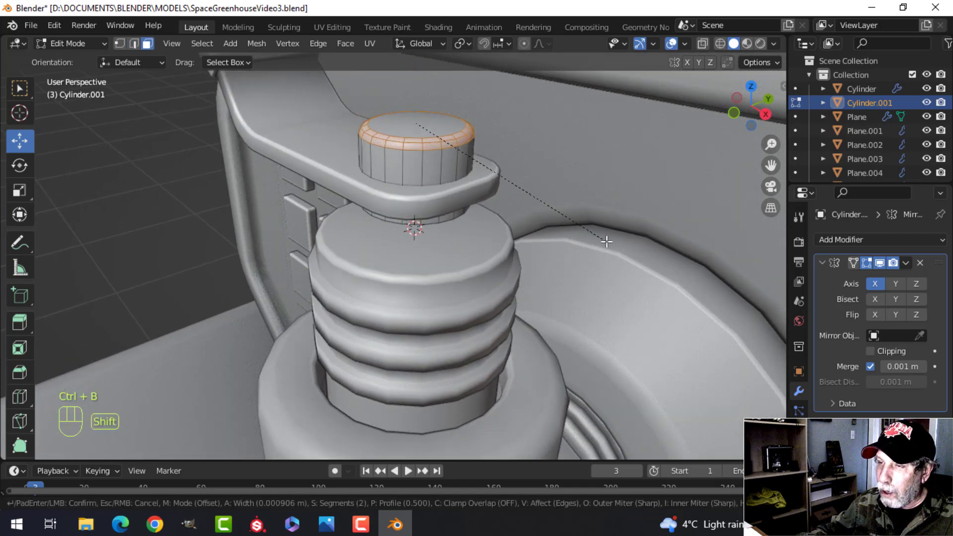
click(607, 241)
key(Tab)
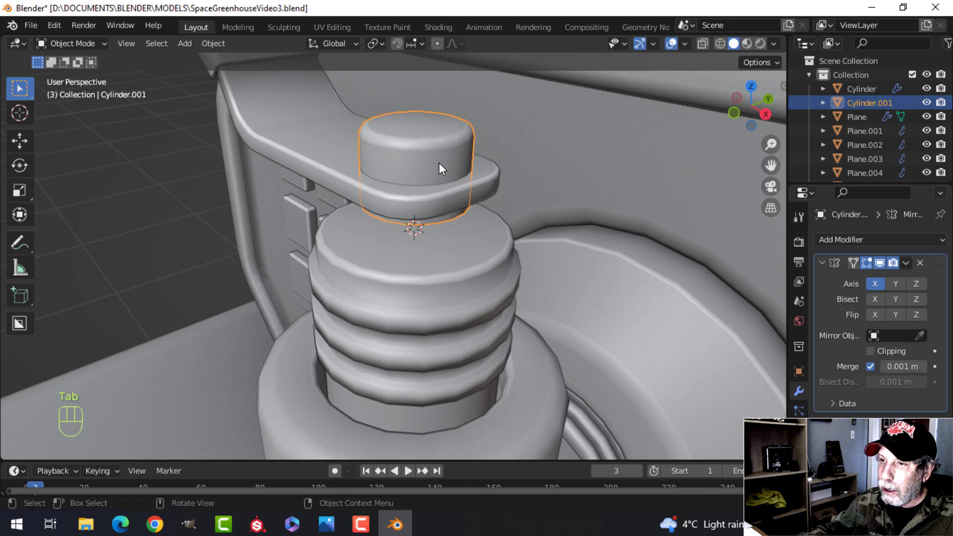
middle_drag(460, 159, 464, 175)
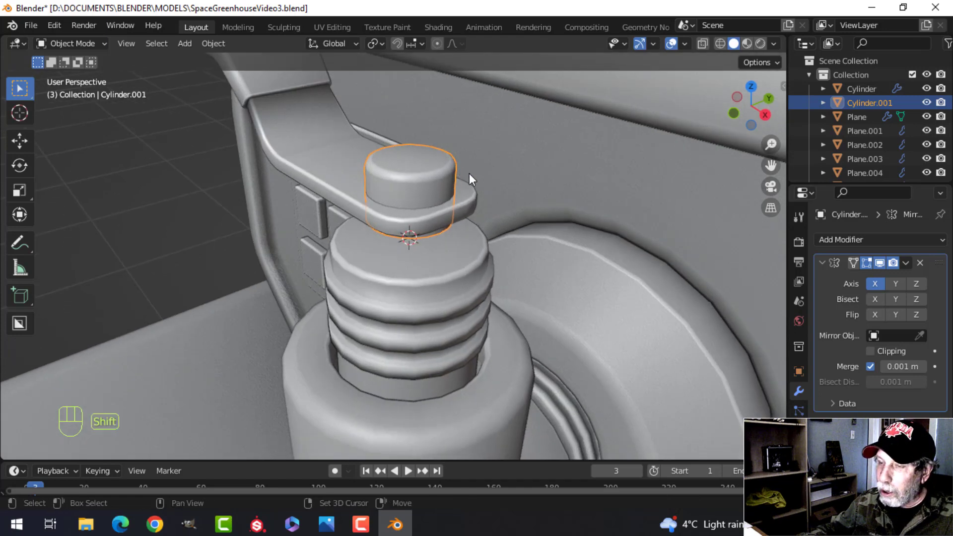
Add a six-vertex mesh circle at the pipe neck's top and scale its geometry to about 0.06.
key(shift+a)
mouse_move(469, 174)
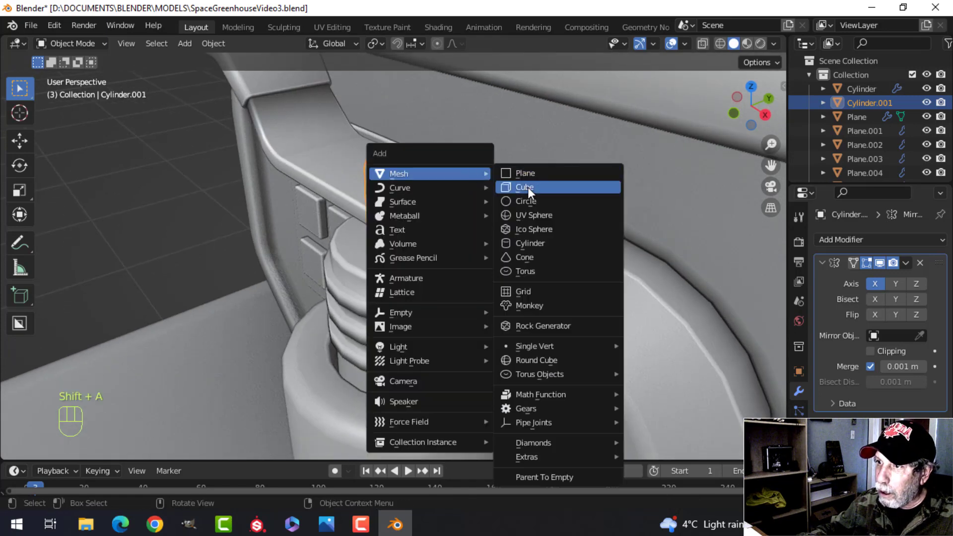
click(525, 200)
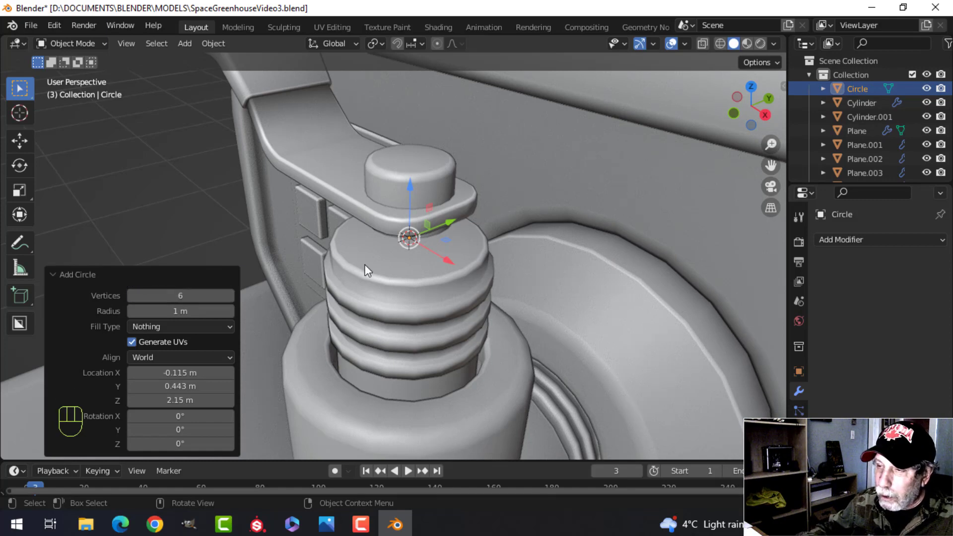
key(Tab)
scroll(681, 181, down, 5)
key(s)
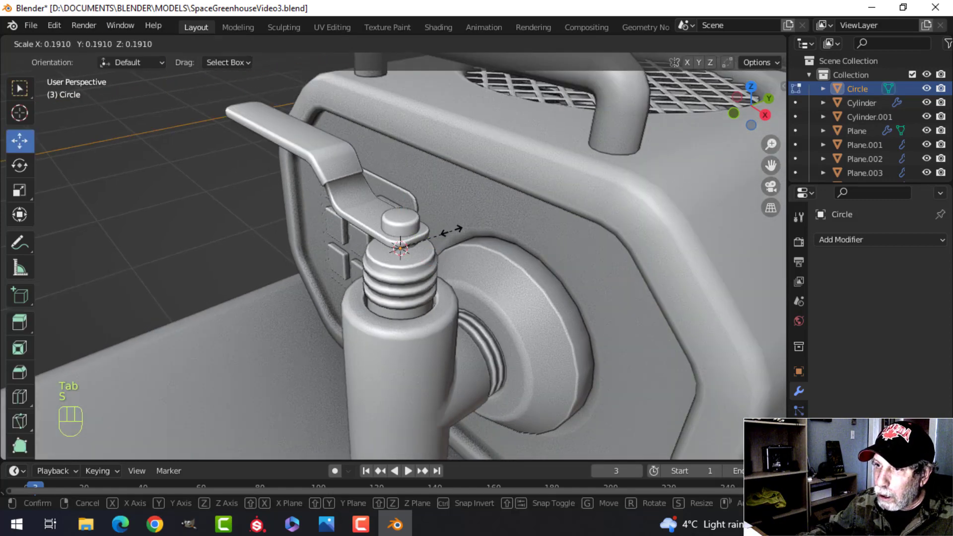
click(417, 233)
Resize the hexagon to fit within the pipe neck's top and fill it with a face.
key(s)
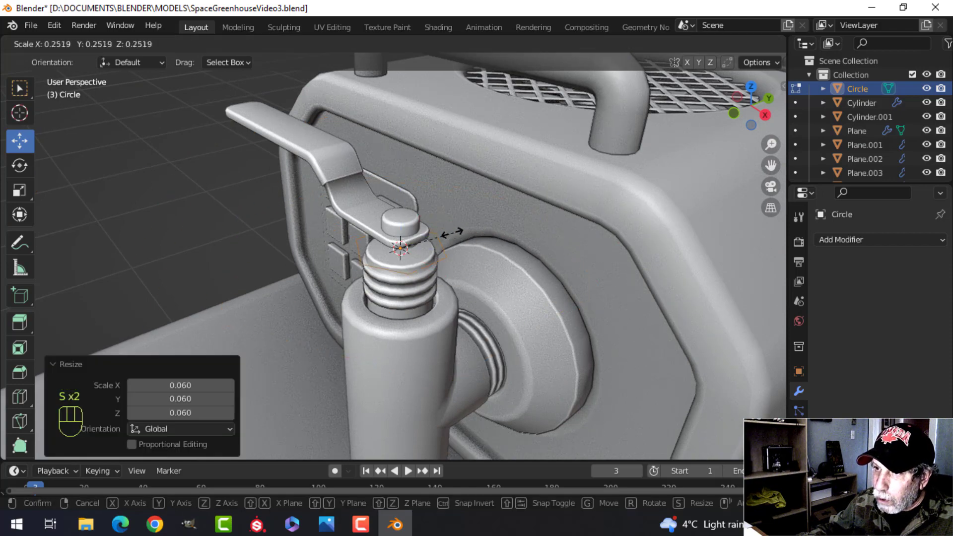
click(439, 232)
scroll(447, 226, up, 4)
key(f)
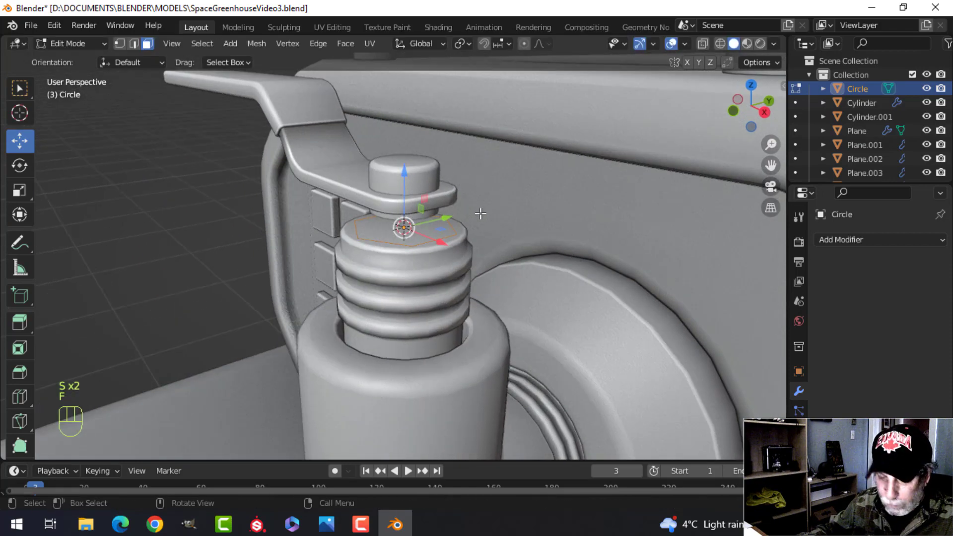
Raise the hexagonal face above the lever's end and scale it to sit just outside the pin.
drag(402, 207, 417, 143)
middle_drag(503, 186, 519, 148)
scroll(477, 232, up, 1)
scroll(391, 122, down, 3)
key(s)
click(510, 170)
scroll(501, 174, up, 2)
shift+middle_drag(491, 185, 512, 154)
Extrude the hexagonal face about 0.0037 m downward onto the lever and delete its bottom face.
key(e)
click(513, 154)
key(e)
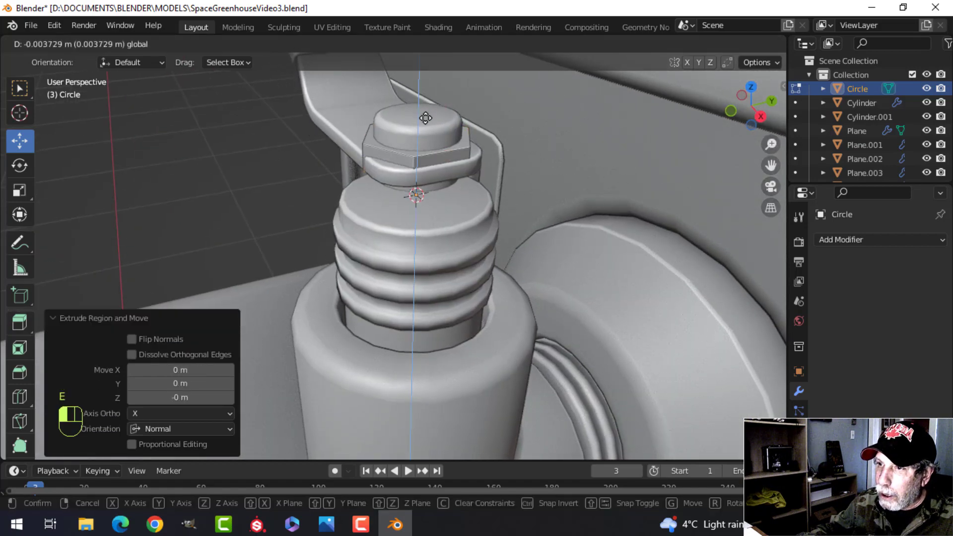
click(426, 118)
key(x)
click(400, 125)
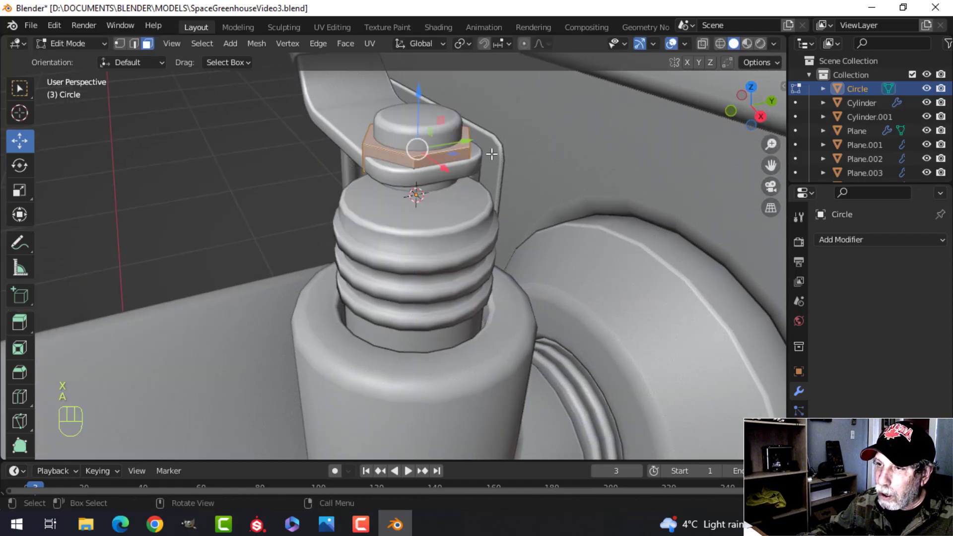
Bevel the hexagonal nut's top and corner edges slightly with two segments and return to Object Mode.
middle_drag(458, 175, 480, 269)
scroll(491, 171, up, 4)
key(ctrl+b)
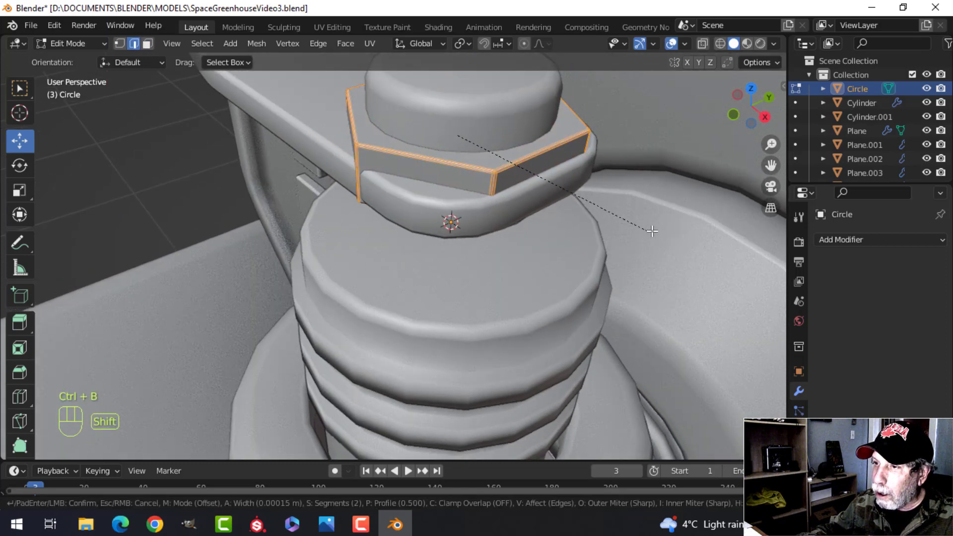
click(675, 232)
key(Tab)
scroll(596, 211, down, 4)
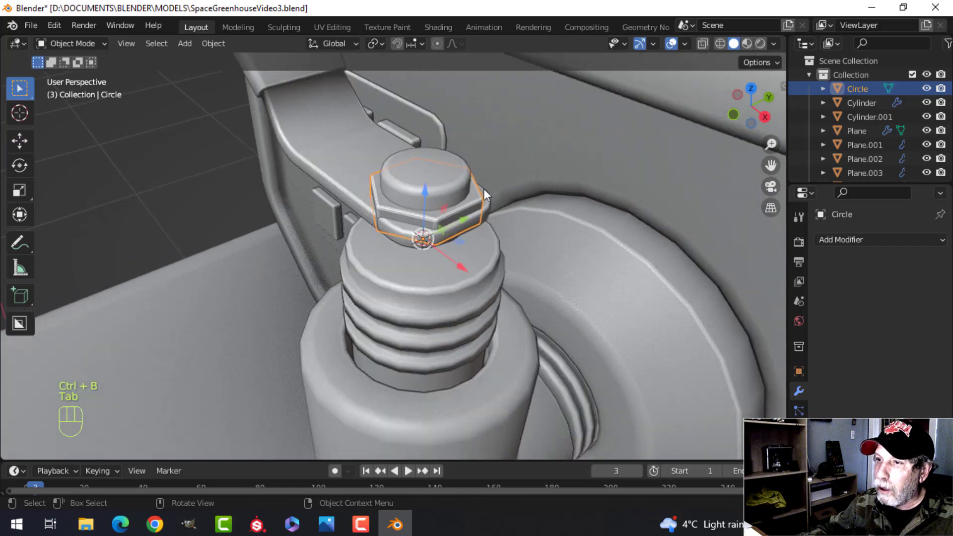
Scale the whole pin mesh to about 0.836 so it is narrower than the hexagonal nut.
click(452, 174)
key(Tab)
key(a)
middle_drag(549, 205, 605, 201)
key(s)
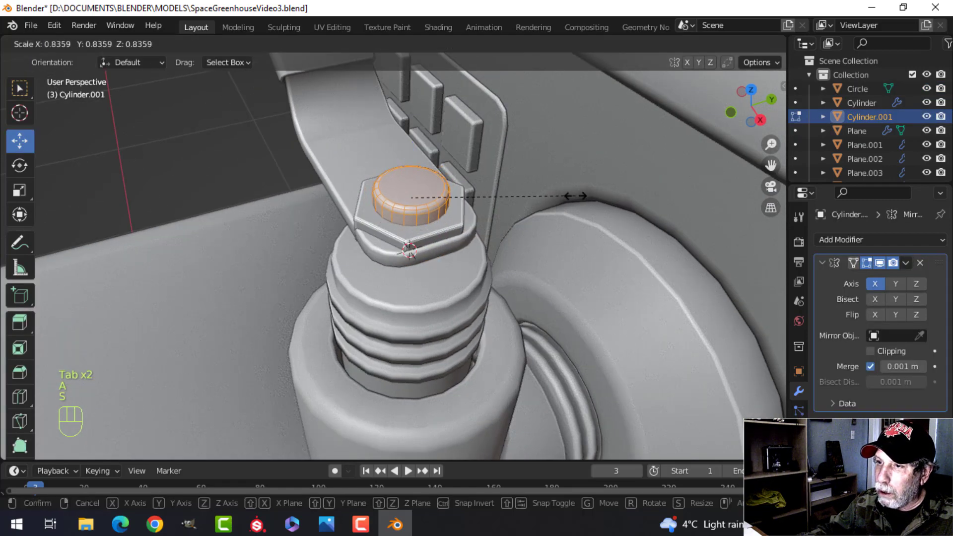
click(576, 197)
middle_drag(492, 225, 496, 200)
key(Tab)
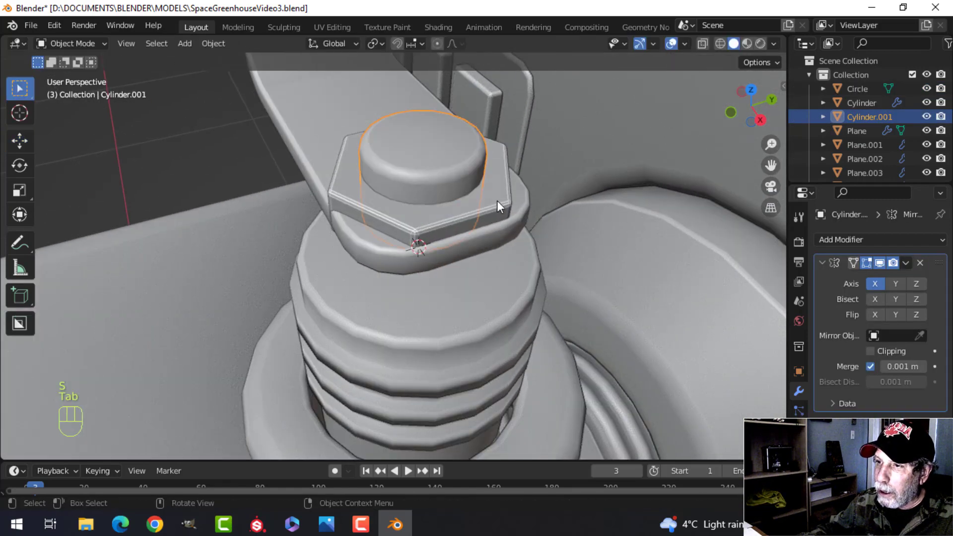
Scale the hexagonal nut's mesh to about 0.905 so it fits within the lever's end.
click(496, 199)
key(Tab)
key(a)
key(s)
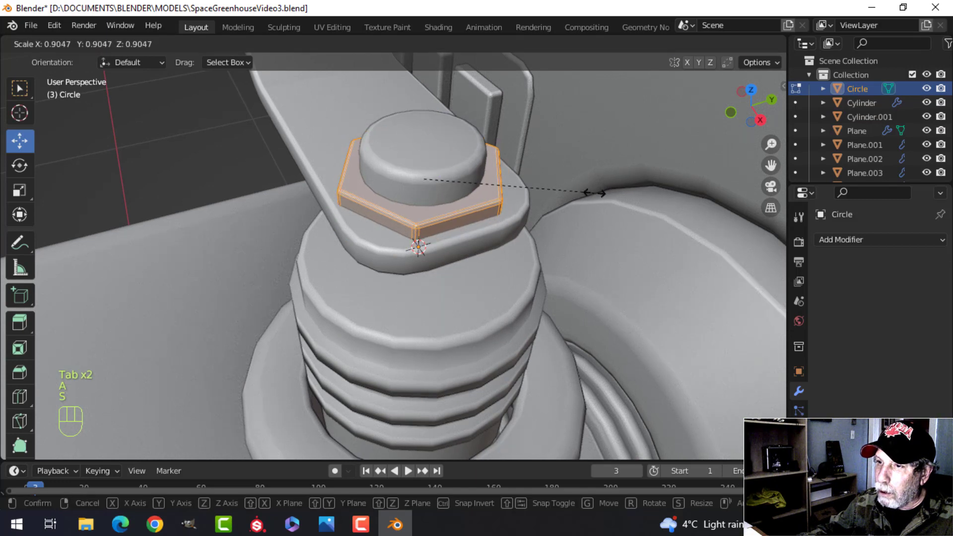
click(594, 193)
key(Tab)
Join the pin and the hexagonal nut into one object.
shift+click(445, 157)
shift+click(491, 195)
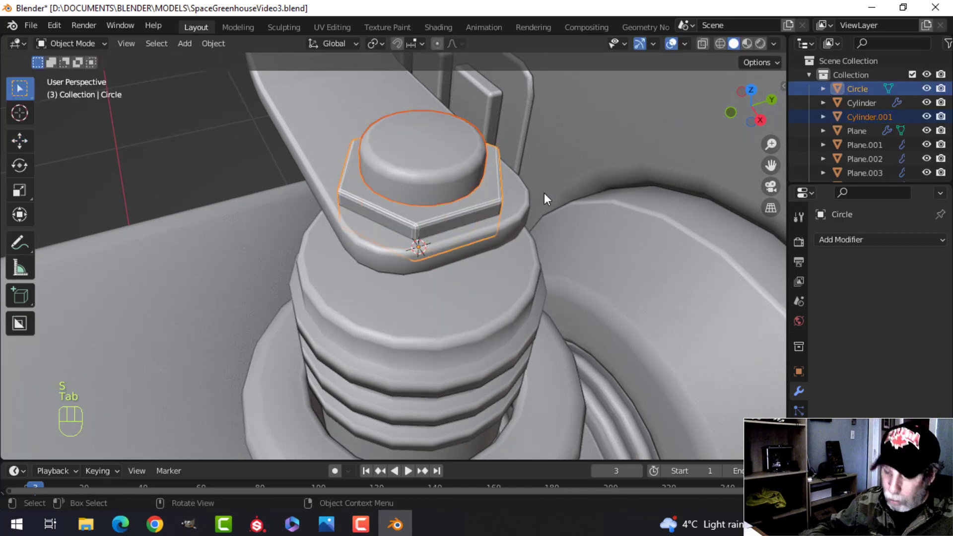
key(ctrl+j)
right_click(385, 151)
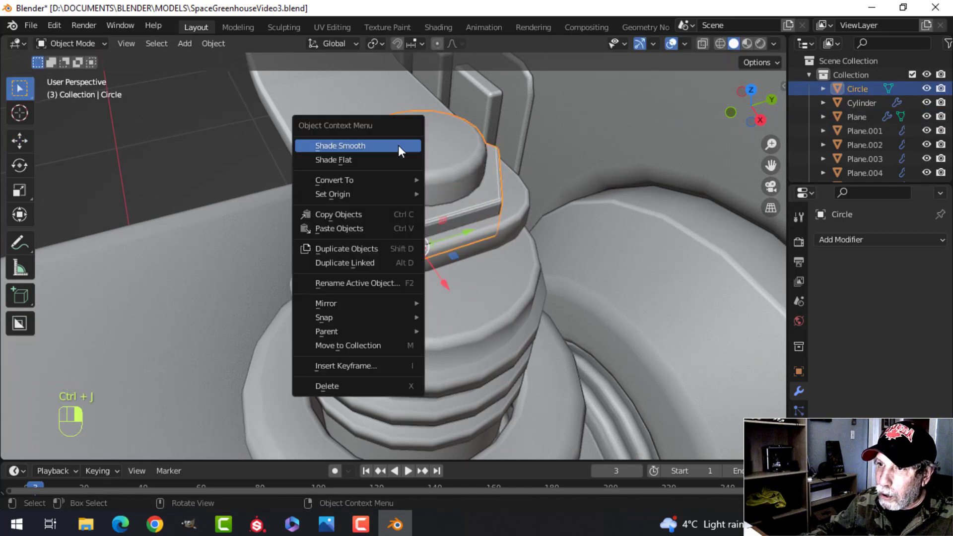
Recalculate the joined bolt's normals to face outside and deselect everything in Object Mode.
key(Tab)
key(a)
key(alt+n)
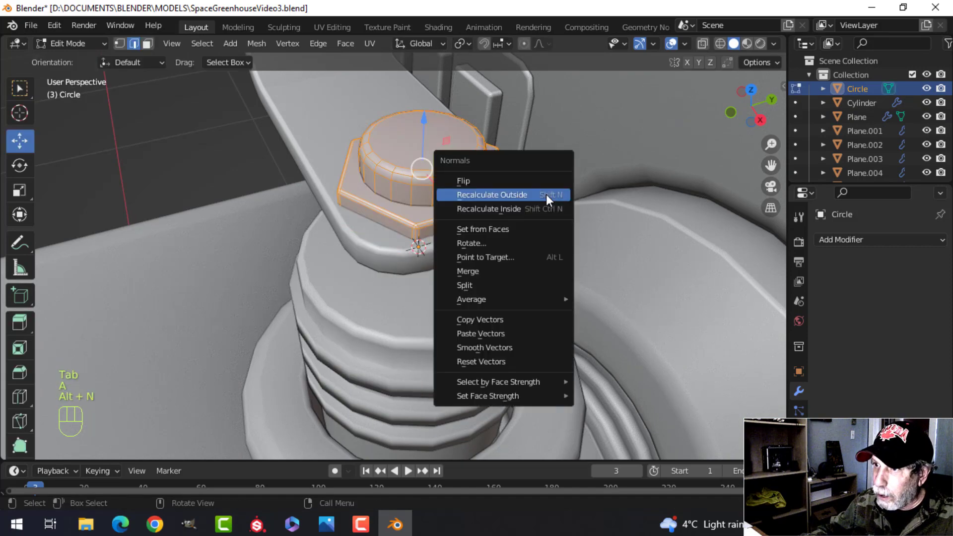
click(546, 196)
key(Tab)
key(alt+a)
Move the pin's bottom edge loop about 0.0021 m downward so it reaches farther below the lever.
middle_drag(509, 217, 396, 190)
click(395, 190)
middle_drag(431, 231, 466, 184)
scroll(444, 178, up, 3)
scroll(465, 184, up, 1)
key(Tab)
key(Tab)
click(468, 181)
key(Tab)
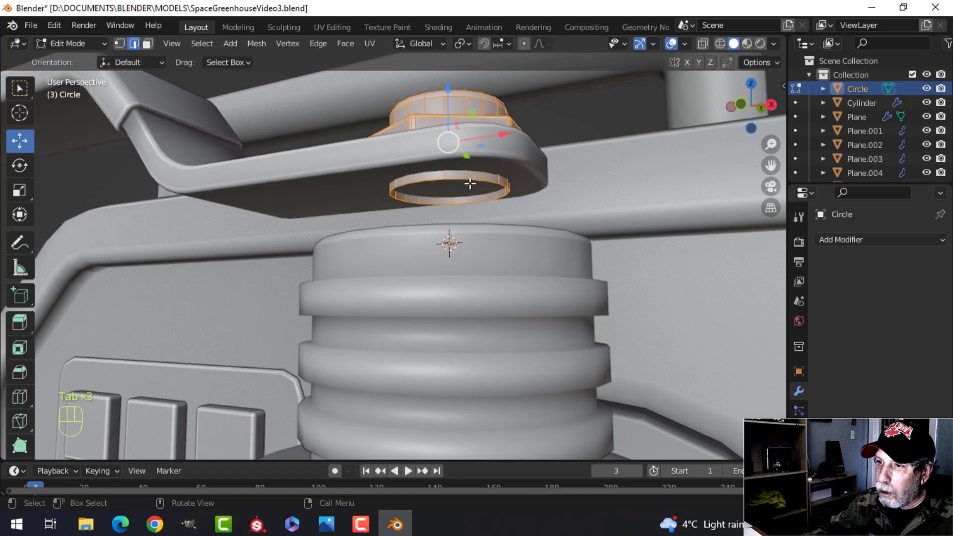
key(alt+a)
alt+shift+click(453, 177)
middle_drag(454, 177, 482, 201)
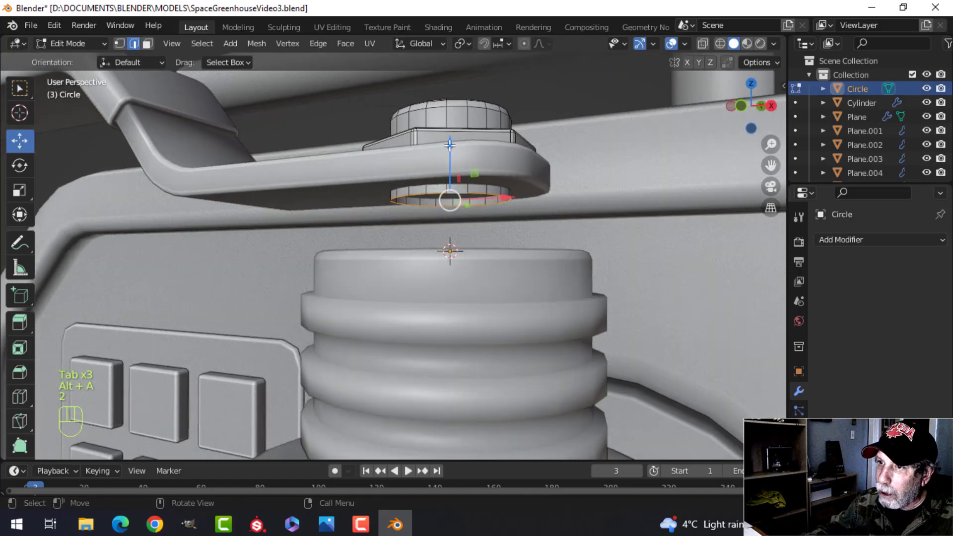
drag(449, 145, 449, 175)
middle_drag(504, 190, 503, 206)
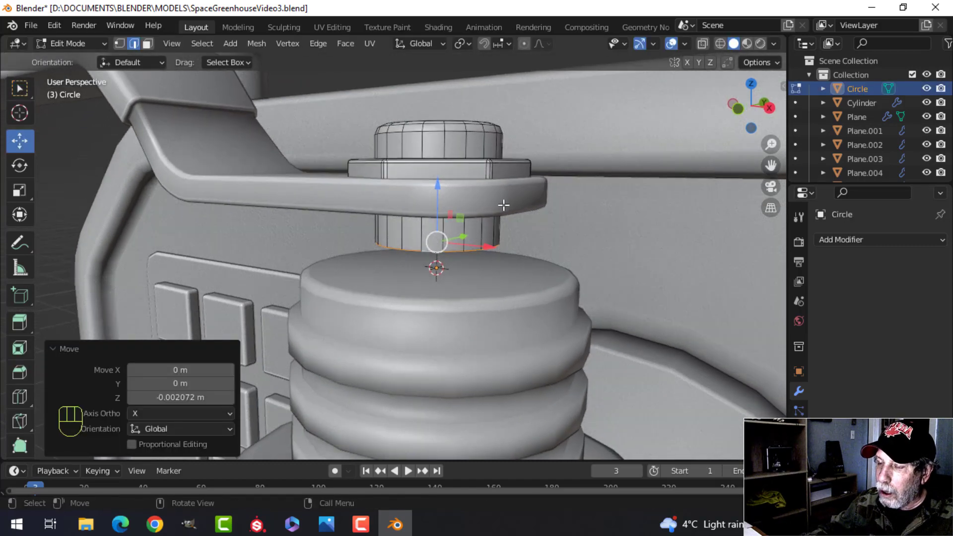
key(Tab)
Lower the lever and bolt together so they sit closer to the top of the ribbed pipe neck.
scroll(473, 276, down, 1)
click(449, 218)
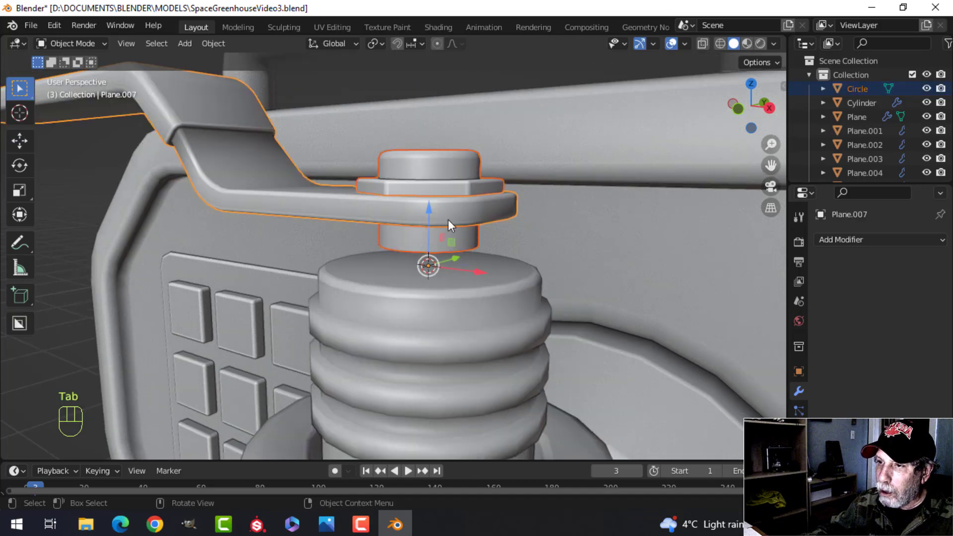
drag(429, 211, 422, 236)
scroll(543, 276, down, 4)
mouse_move(455, 230)
middle_down()
mouse_move(508, 242)
mouse_move(604, 188)
mouse_move(479, 236)
mouse_move(484, 267)
mouse_move(474, 273)
mouse_move(391, 293)
mouse_move(484, 263)
mouse_move(449, 277)
mouse_move(387, 221)
mouse_move(466, 176)
mouse_move(430, 274)
mouse_move(499, 218)
mouse_move(443, 226)
middle_up()
scroll(514, 226, up, 4)
scroll(483, 267, down, 4)
scroll(475, 273, down, 3)
scroll(485, 264, up, 4)
scroll(468, 174, up, 3)
scroll(431, 274, up, 3)
Inset the ribbed pipe neck's top face to form a circle slightly wider than the pin.
click(442, 225)
key(Tab)
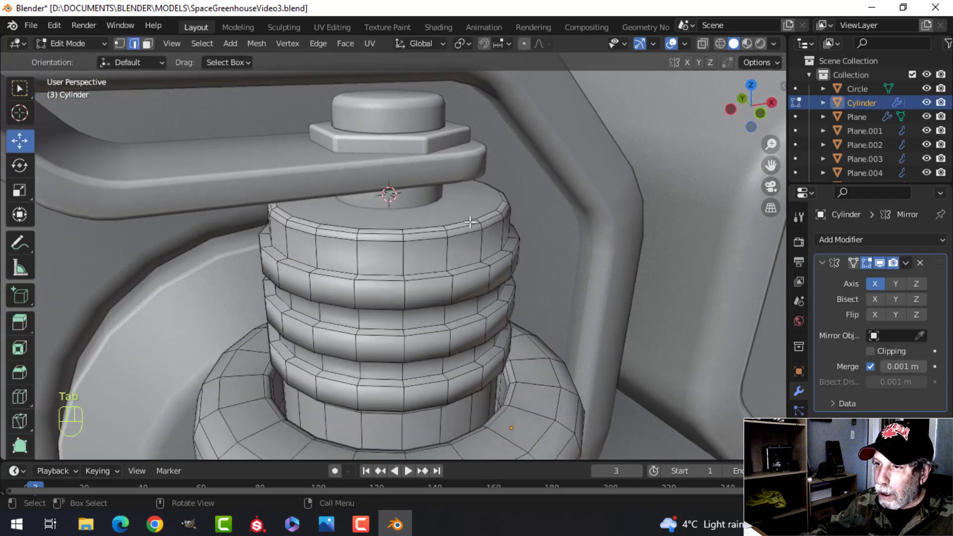
key(3)
click(510, 199)
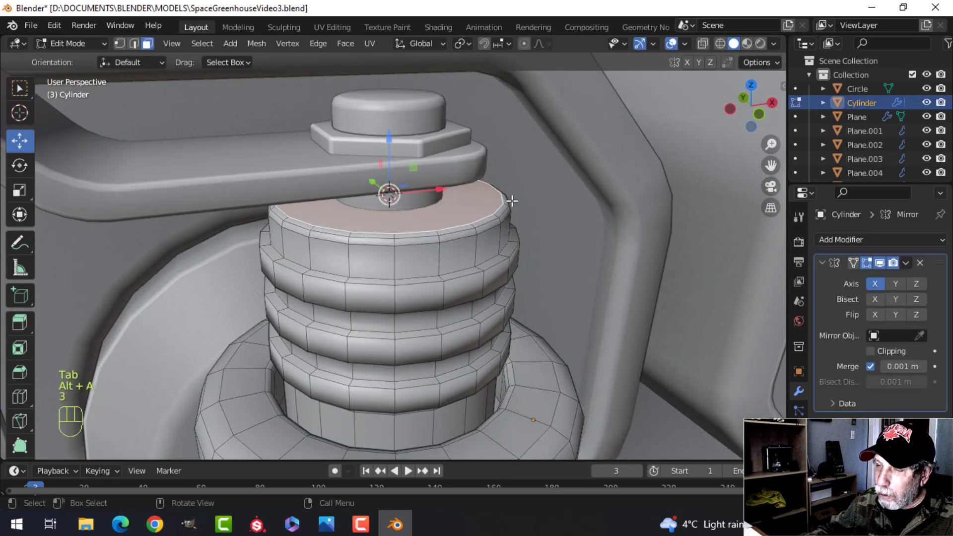
middle_drag(510, 198, 540, 213)
key(i)
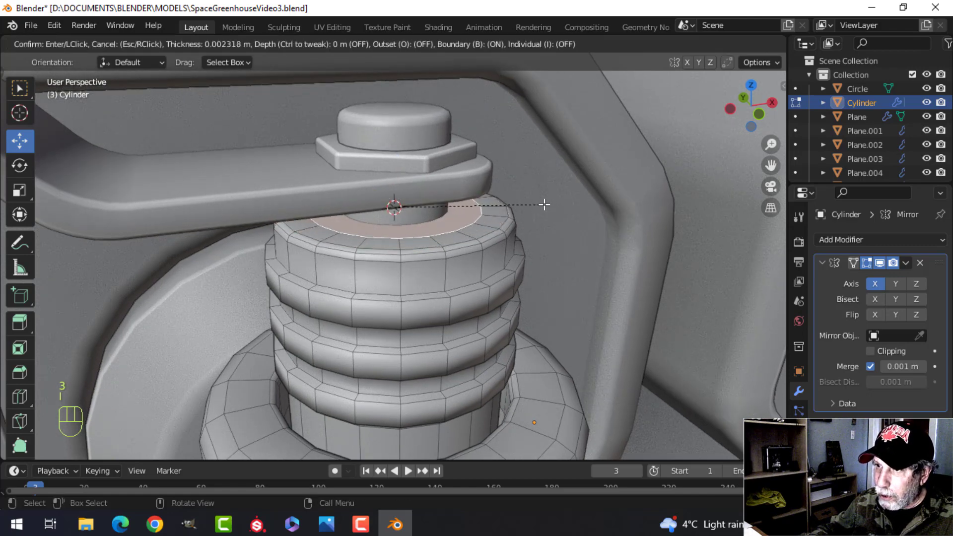
click(518, 205)
Extrude the inset face about 0.0025 m down into the pipe neck and delete that face.
key(e)
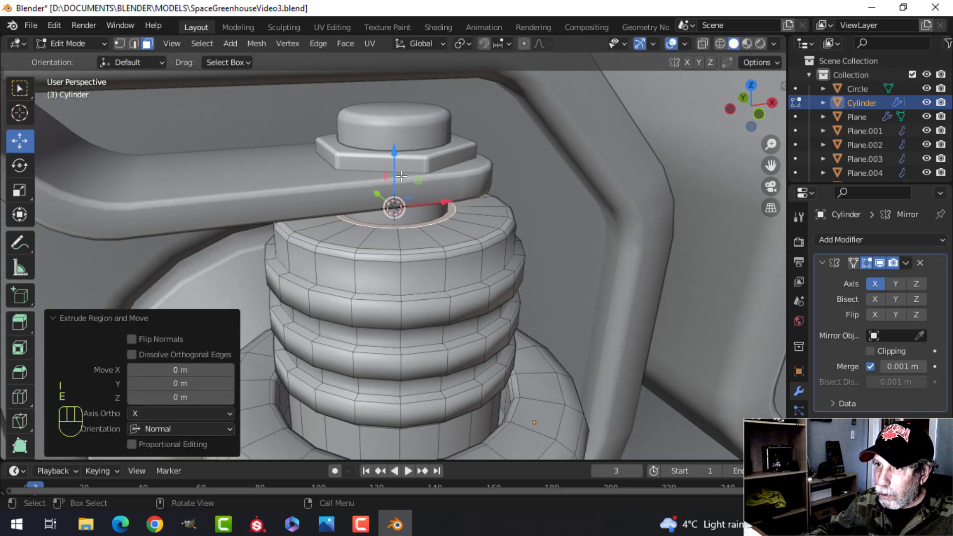
click(396, 188)
key(x)
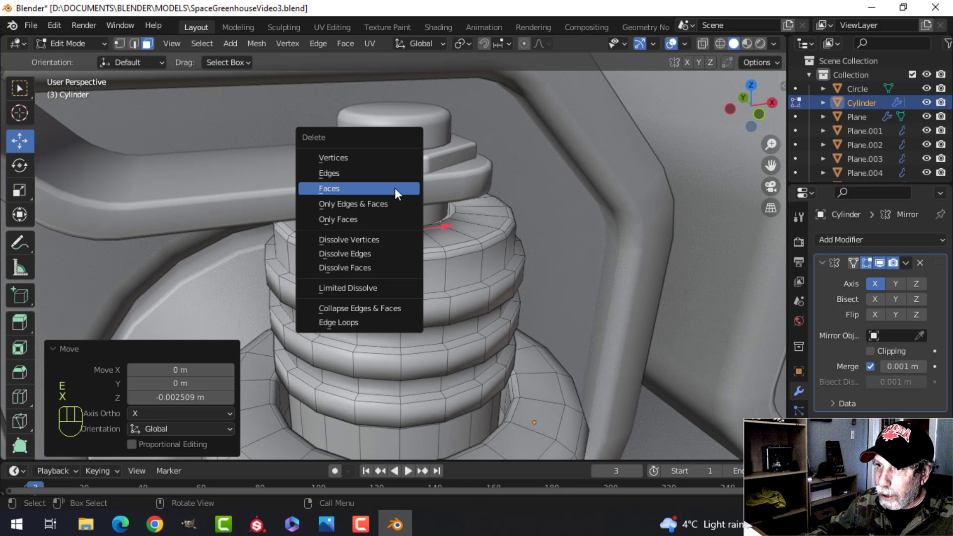
click(363, 189)
Bevel the rim of the pipe neck's hole with two segments and return to Object Mode.
key(2)
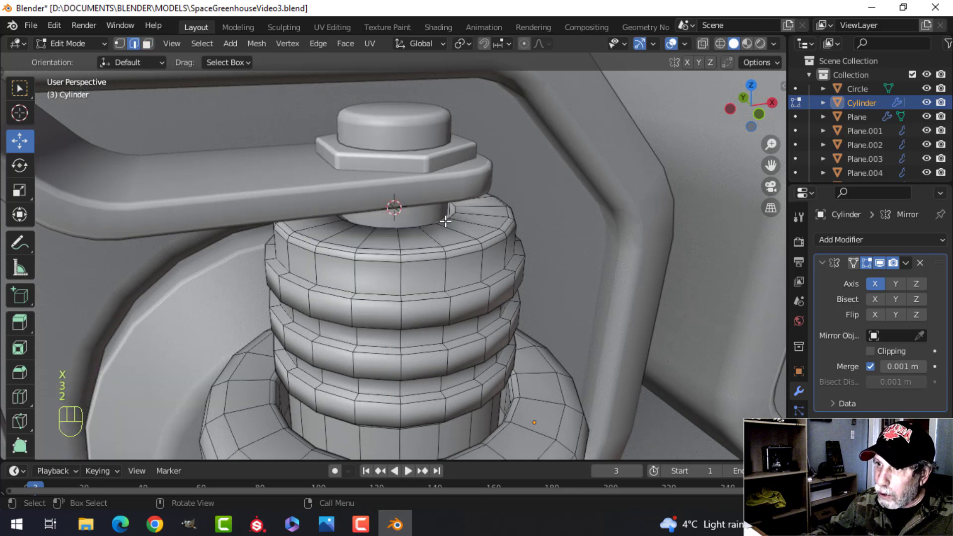
scroll(504, 221, up, 2)
key(ctrl+b)
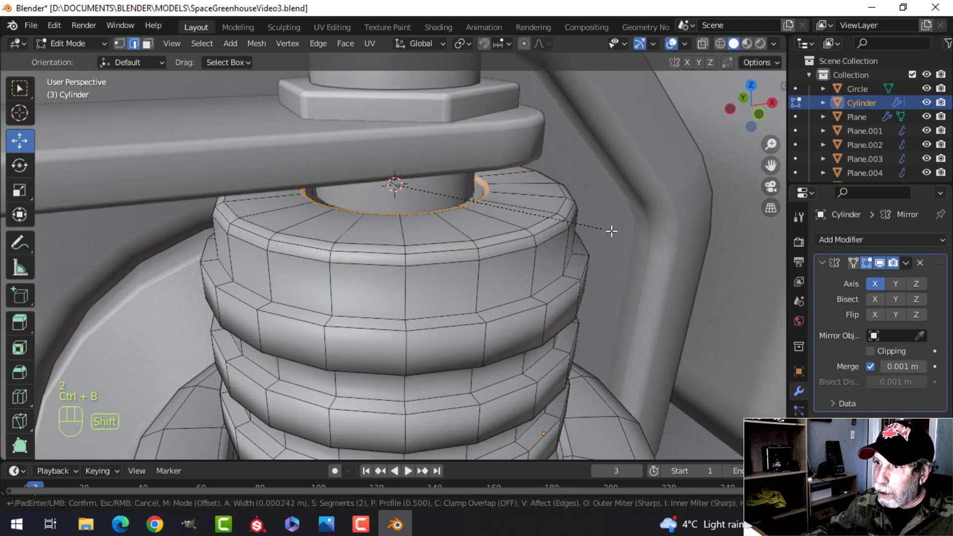
shift+click(636, 235)
key(Tab)
scroll(532, 224, down, 3)
key(alt+a)
middle_drag(484, 226, 460, 245)
scroll(469, 226, up, 2)
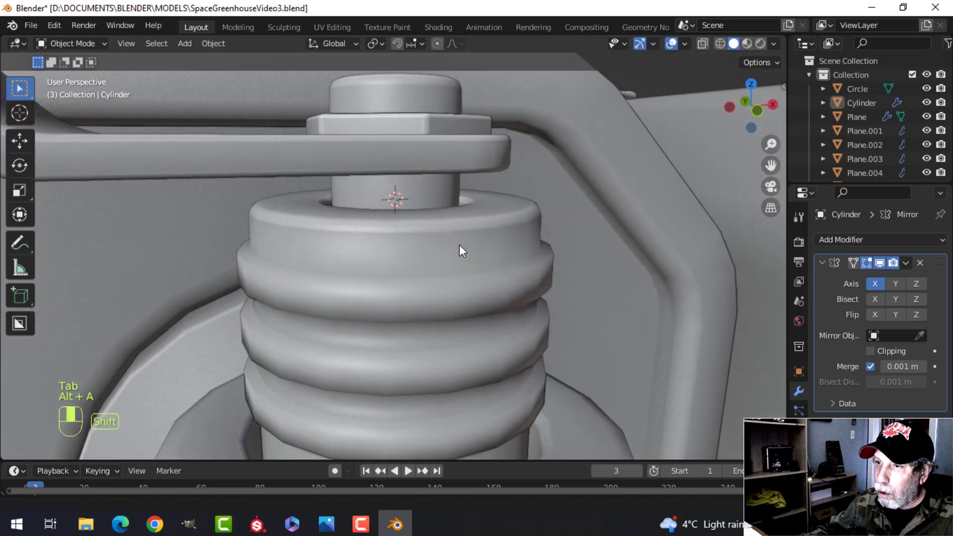
Extend the pin's bottom edge loop farther down into the pipe neck's hole.
click(427, 196)
key(Tab)
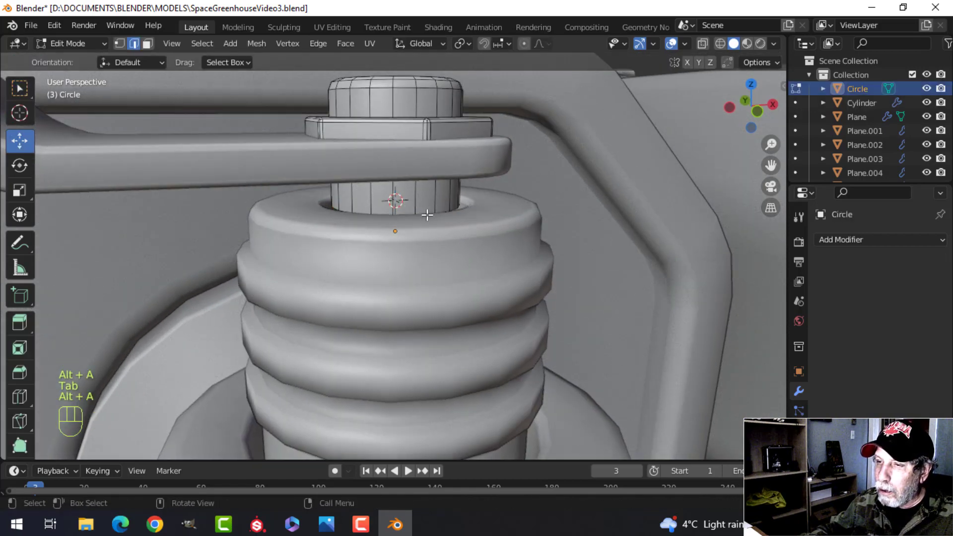
middle_drag(427, 215, 437, 221)
key(ctrl+z)
drag(397, 156, 407, 203)
key(ctrl+z)
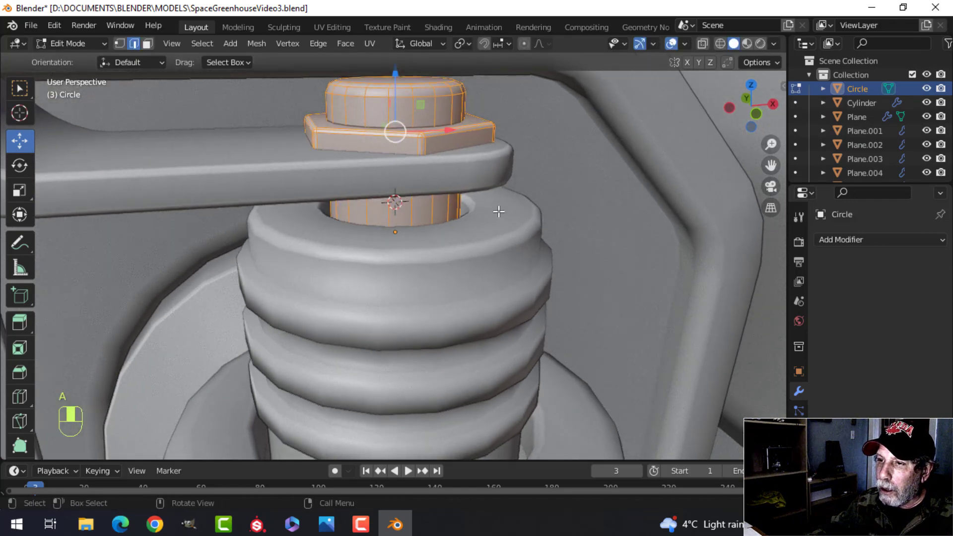
key(a)
key(Tab)
click(501, 172)
key(Tab)
key(a)
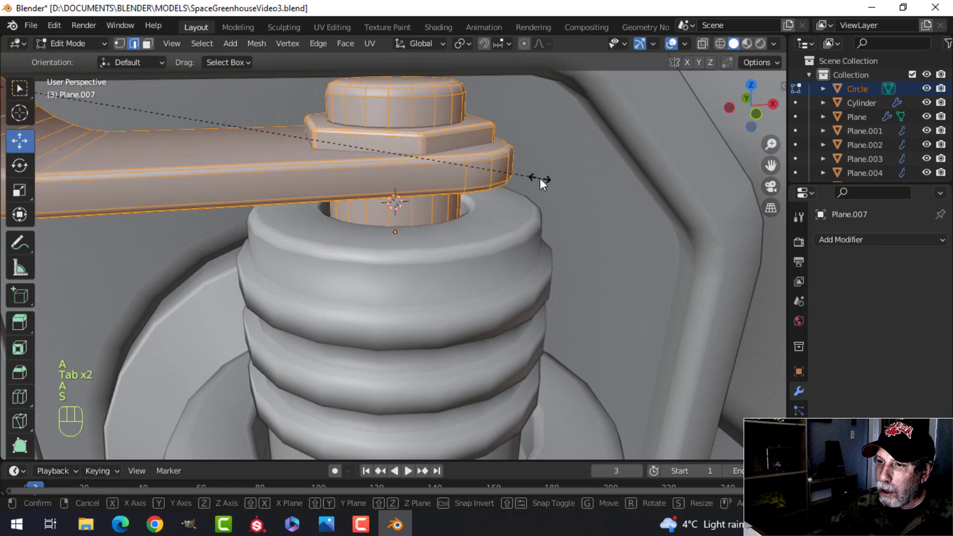
key(s)
key(Escape)
scroll(526, 176, down, 3)
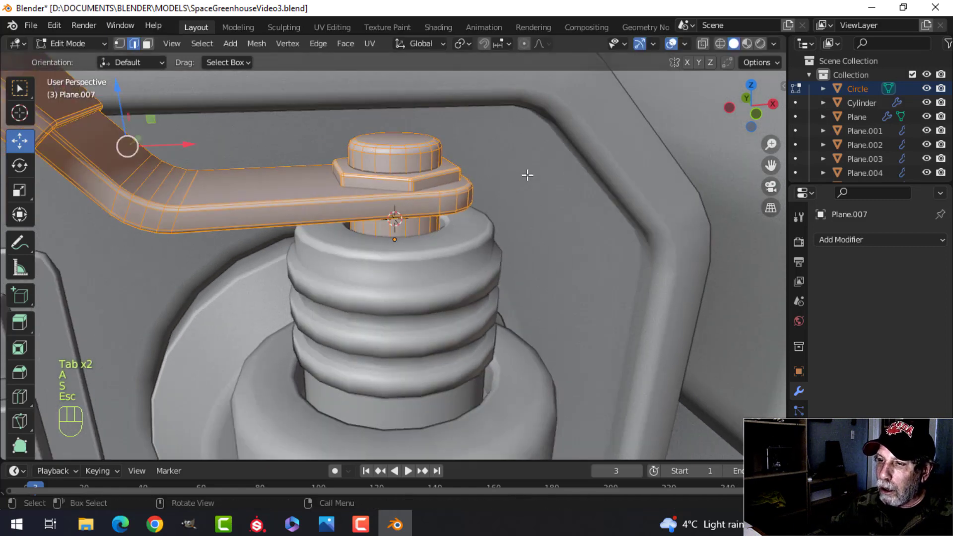
key(Tab)
key(a)
key(alt+a)
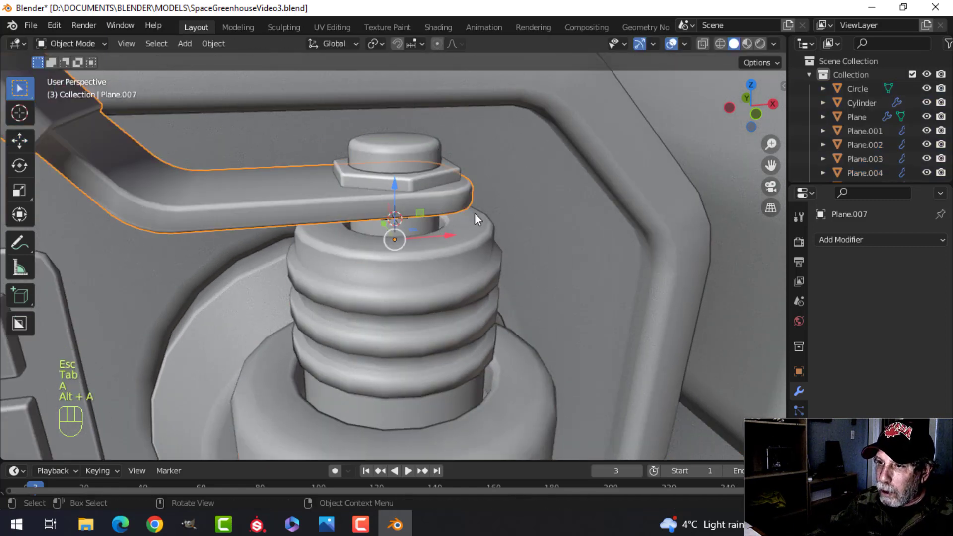
key(Tab)
key(Tab)
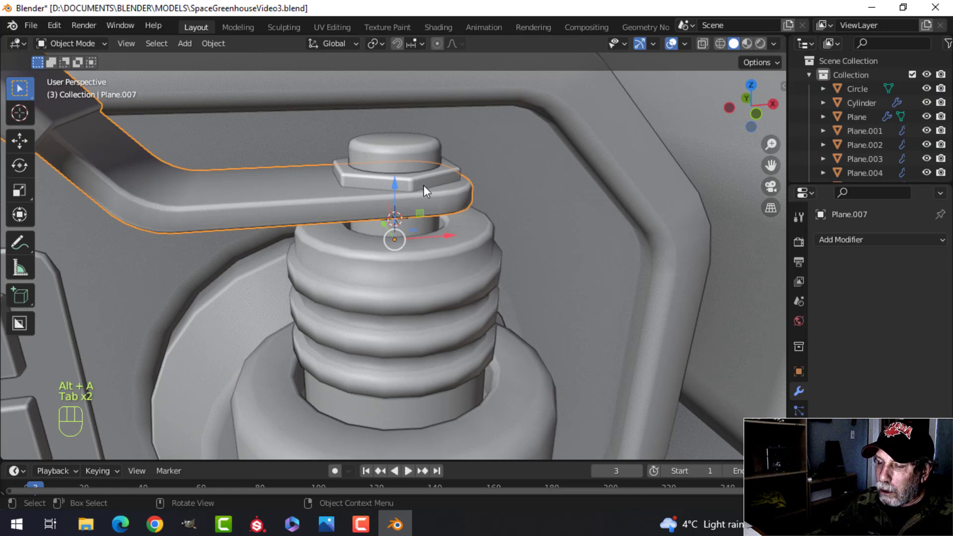
Scale the entire bolt mesh up slightly so the pin better fills the pipe neck's hole.
click(411, 226)
key(Tab)
key(a)
key(s)
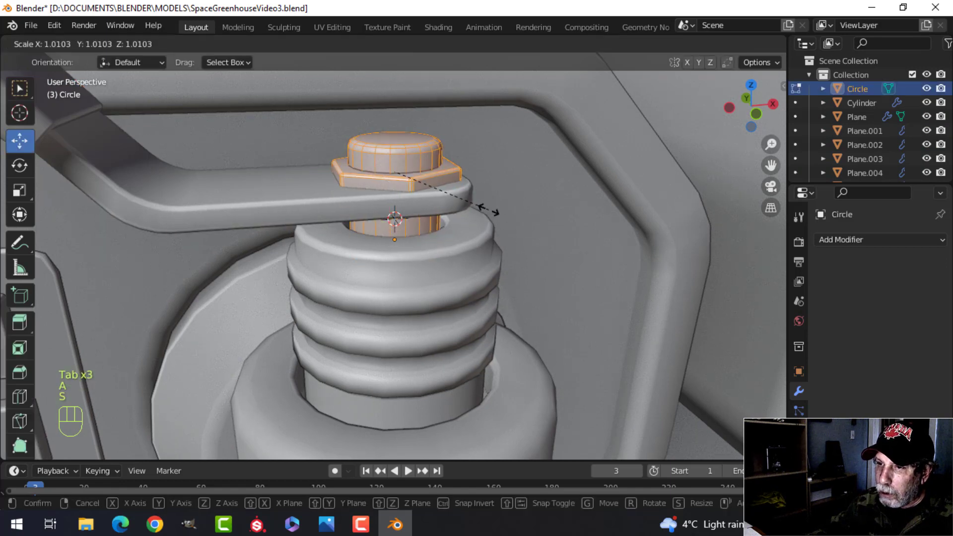
click(485, 212)
key(Tab)
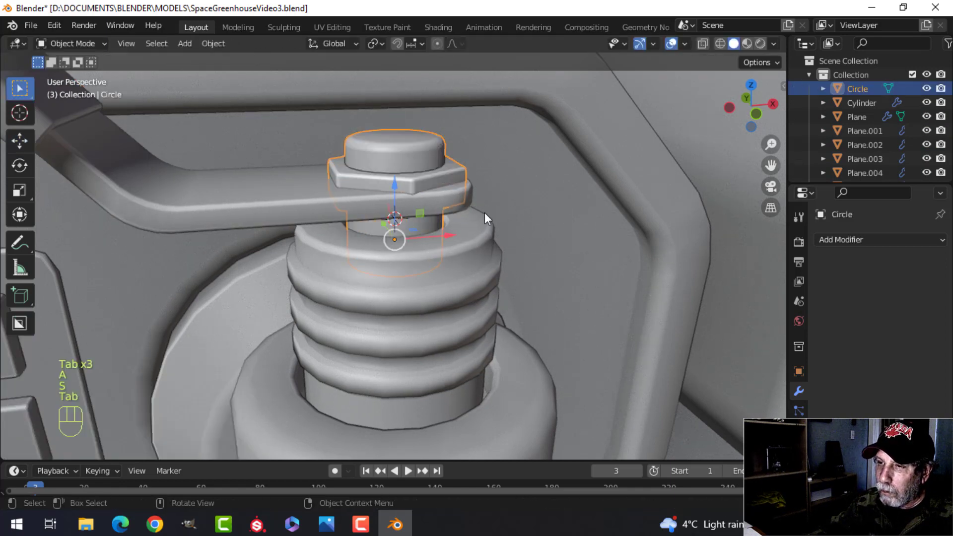
Raise the bolt slightly along Z above the lever's end.
drag(393, 179, 390, 164)
key(Tab)
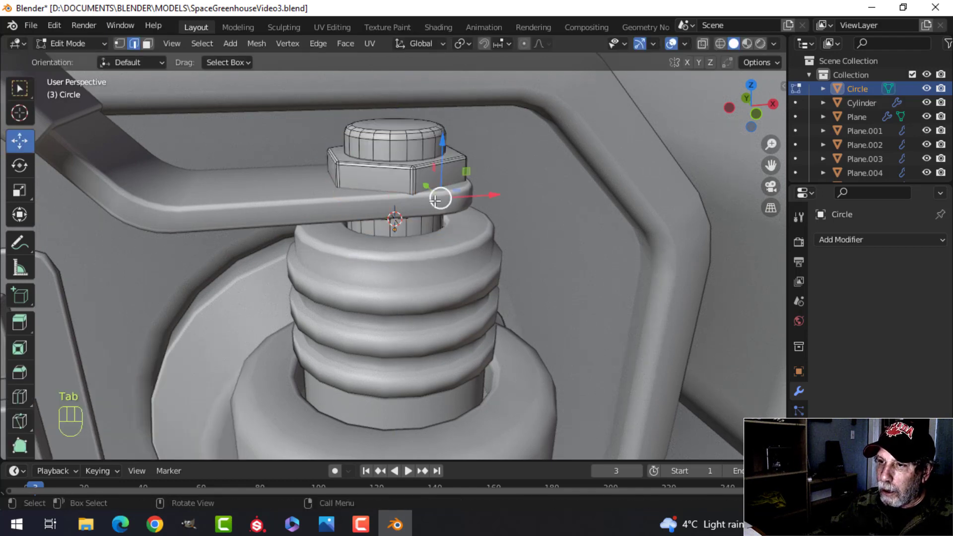
key(Tab)
Scale the entire lever mesh up uniformly by 1.075 and return to Object Mode.
click(366, 206)
key(Tab)
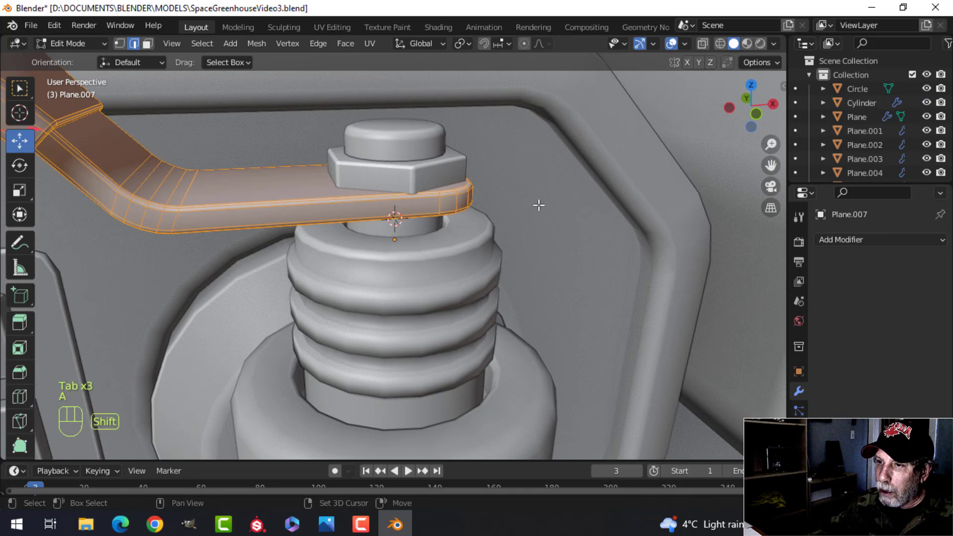
key(s)
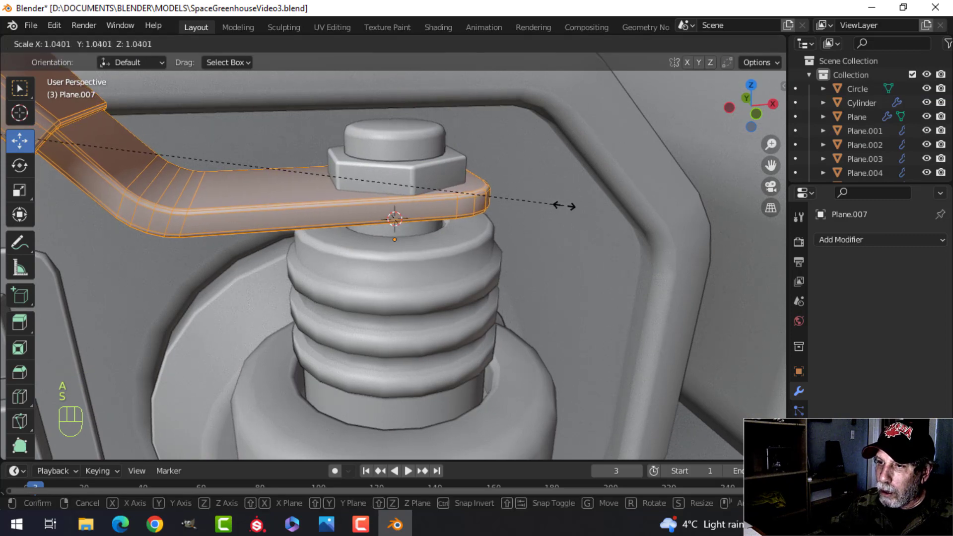
click(585, 207)
scroll(481, 228, up, 2)
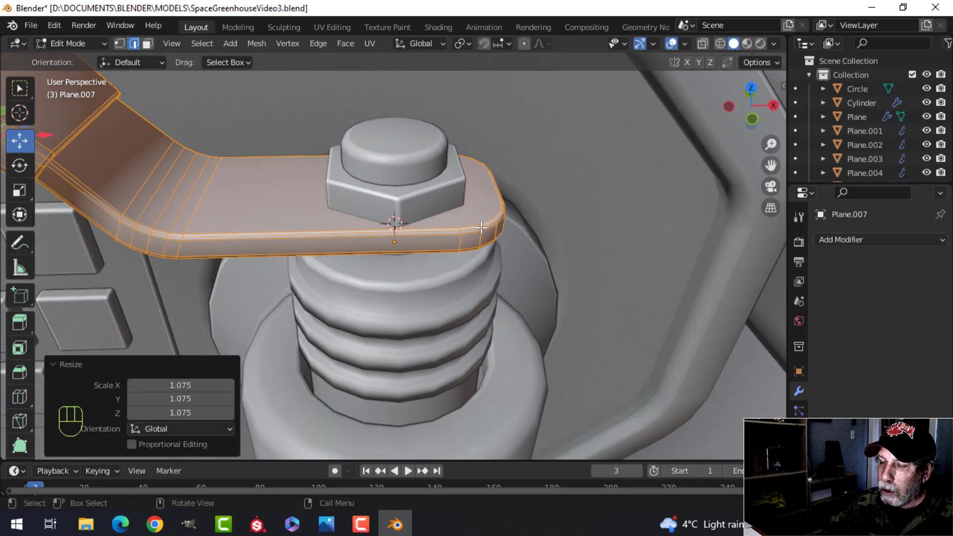
scroll(484, 225, down, 9)
key(Tab)
key(alt+a)
Lower the linked ribbed neck mesh farther down into the upright pipe.
middle_drag(568, 219, 435, 216)
scroll(498, 194, up, 4)
scroll(484, 219, up, 1)
scroll(490, 192, down, 5)
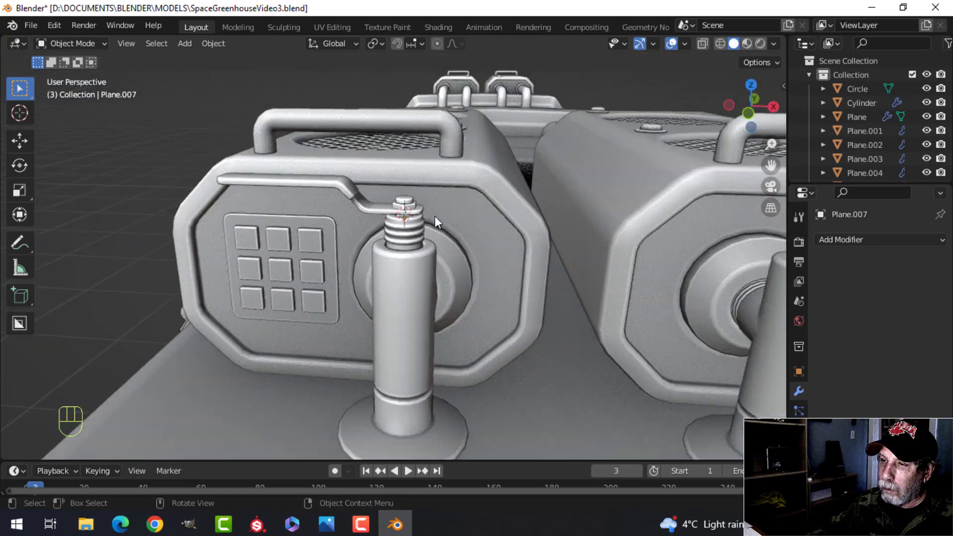
scroll(435, 216, up, 5)
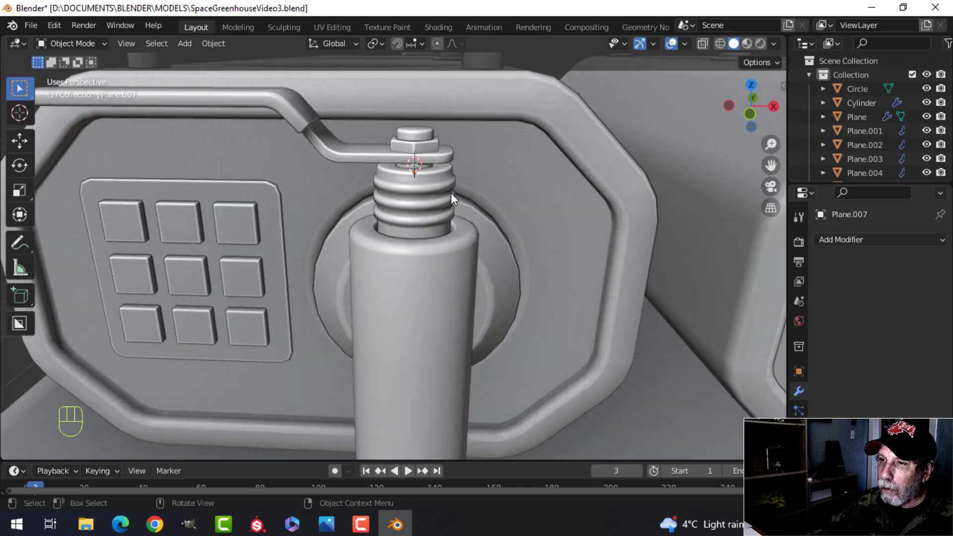
click(441, 183)
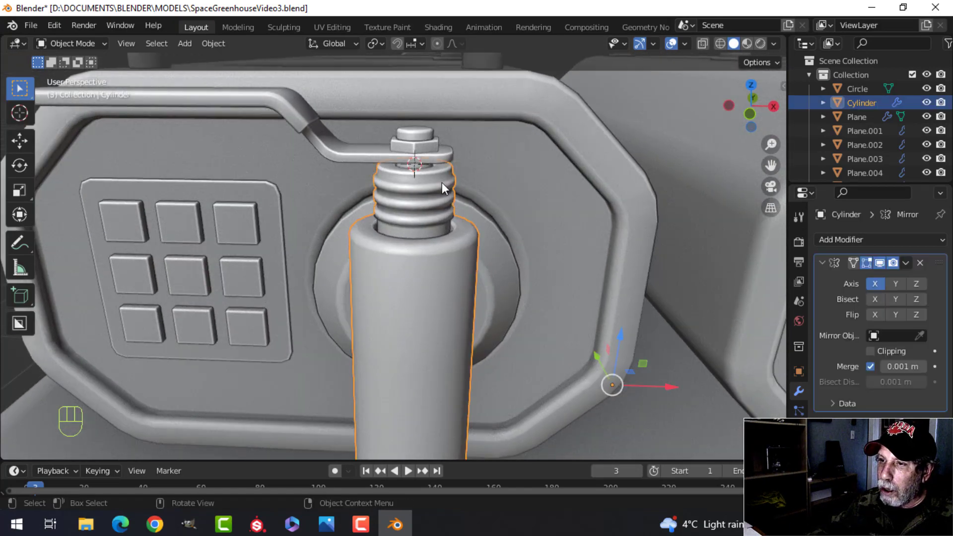
key(Tab)
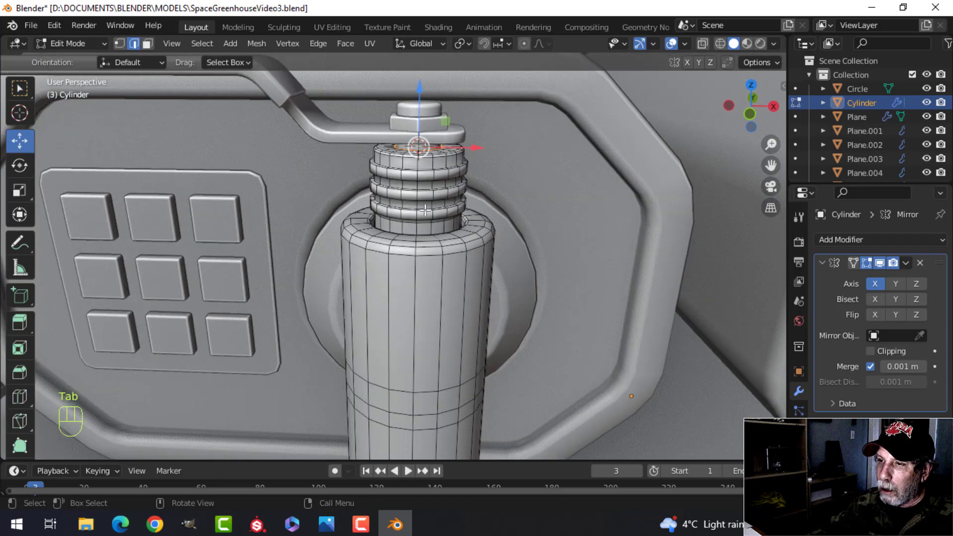
scroll(418, 174, up, 2)
key(alt+a)
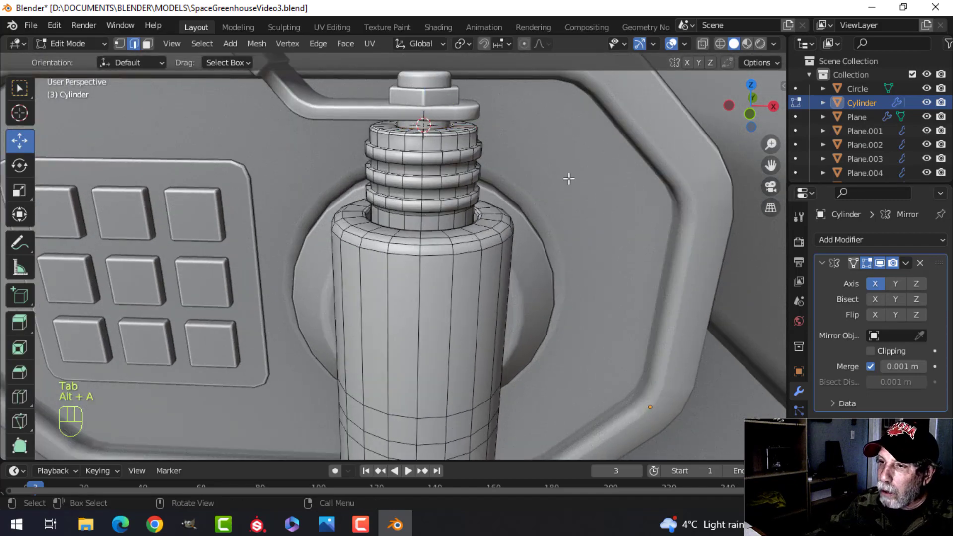
key(ctrl+l)
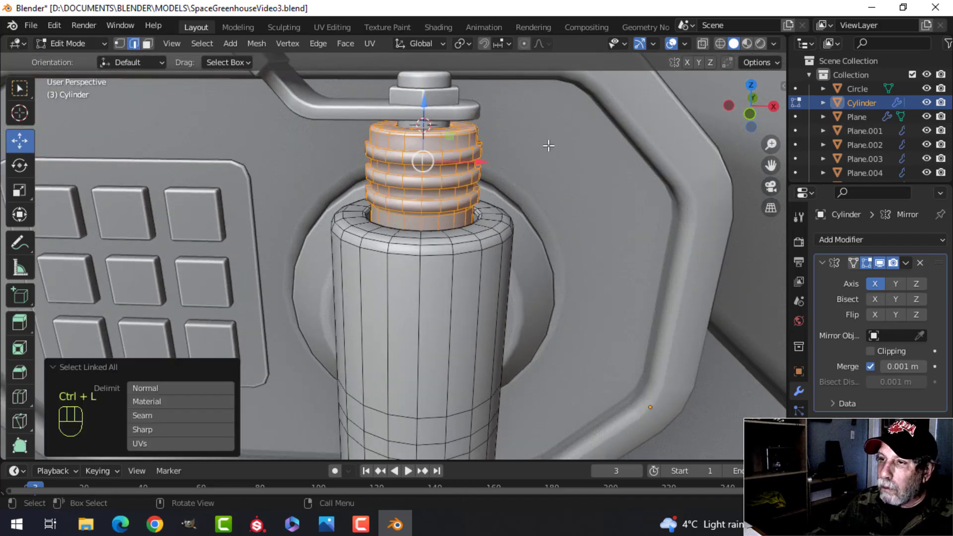
drag(426, 104, 430, 130)
key(Tab)
Move the bolt and lever together down along Z until the pin enters the lowered ribbed neck.
key(alt+a)
click(434, 141)
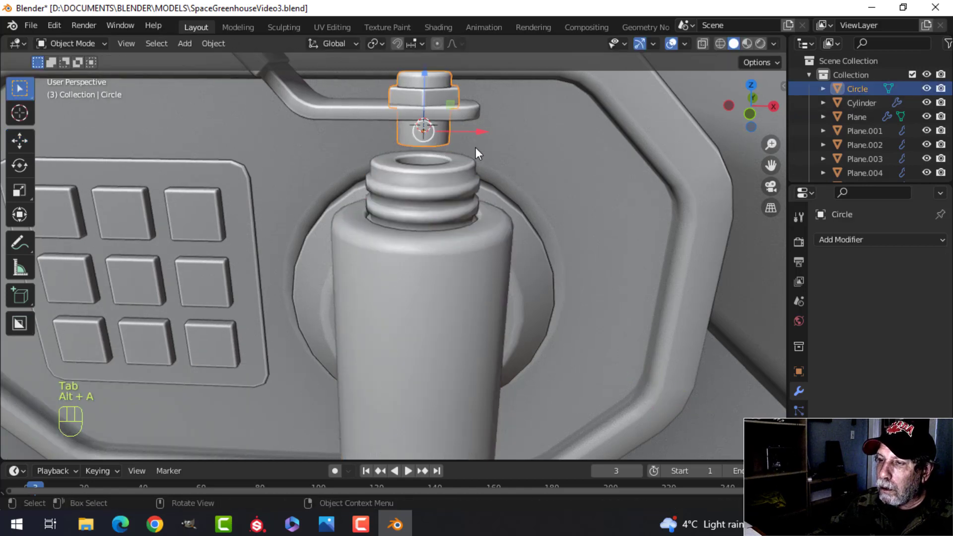
scroll(496, 167, up, 2)
shift+middle_drag(496, 166, 475, 236)
scroll(477, 206, up, 2)
scroll(480, 190, down, 3)
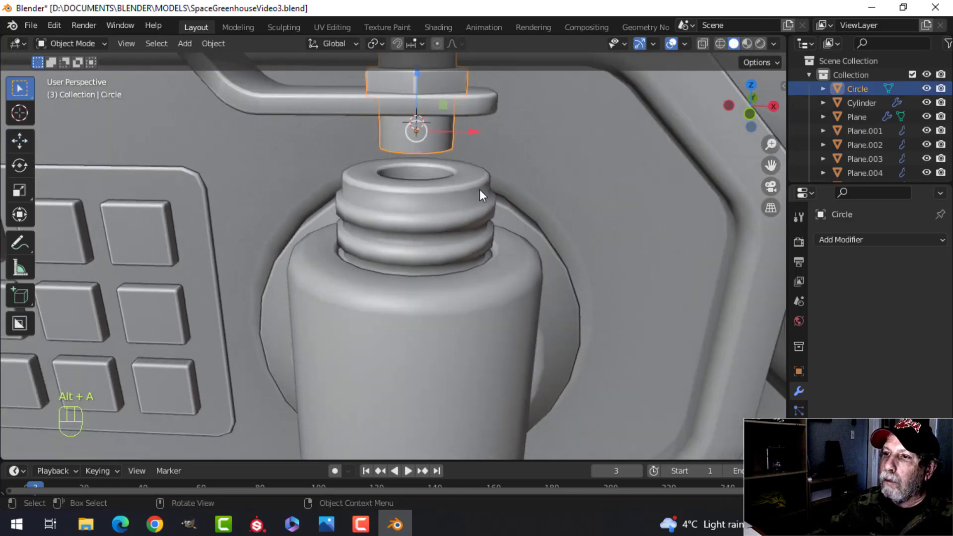
shift+click(465, 131)
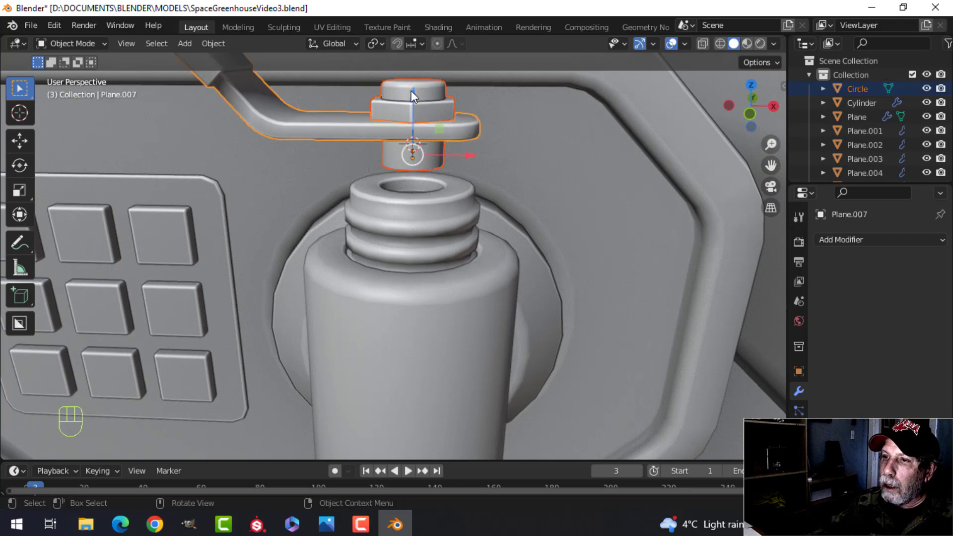
key(g)
key(z)
click(474, 151)
scroll(472, 155, down, 5)
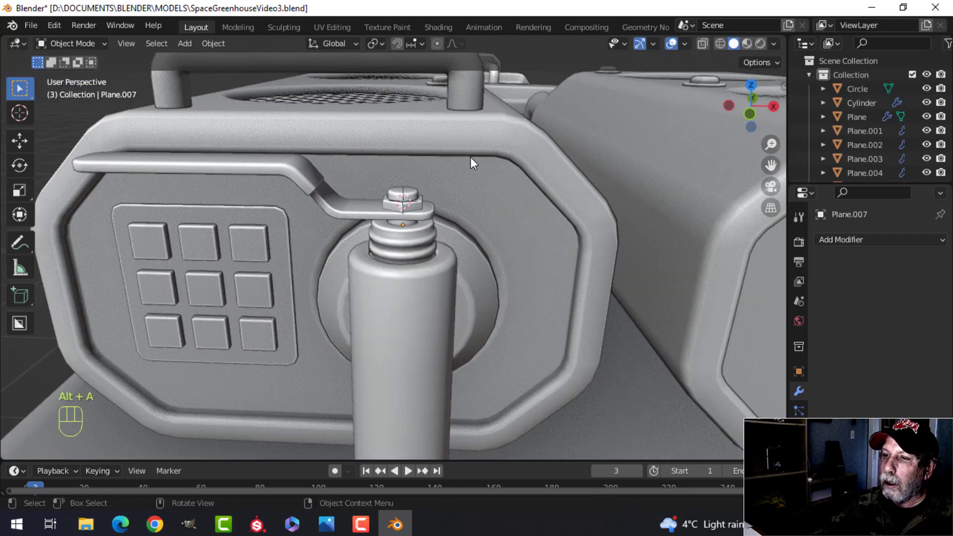
Add one loop cut just below the upright pipe's top rim and flatten it along Z with scale 0.
key(alt+a)
middle_drag(452, 163, 429, 133)
scroll(462, 187, up, 4)
middle_drag(429, 133, 317, 159)
scroll(461, 189, up, 3)
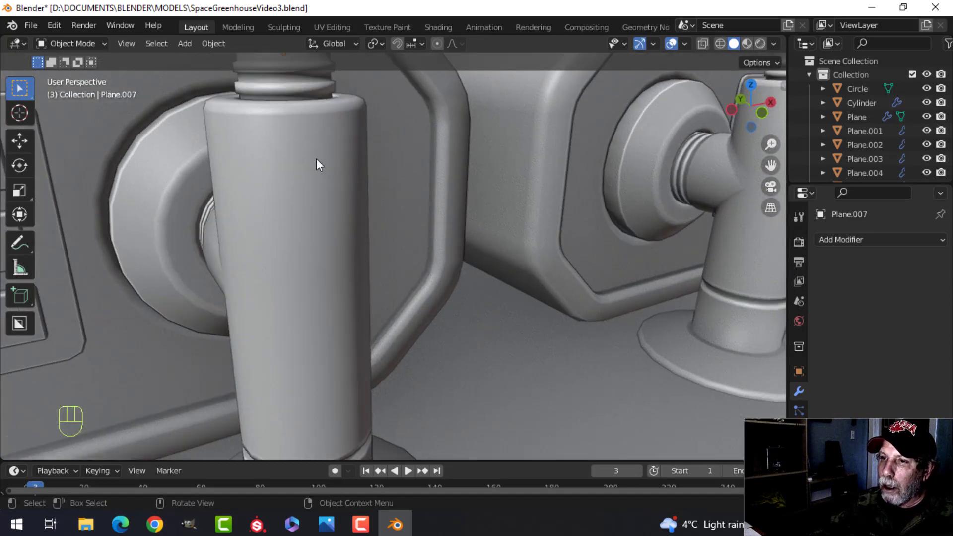
click(316, 159)
key(Tab)
shift+middle_drag(374, 145, 415, 166)
key(alt+a)
key(ctrl+r)
click(409, 135)
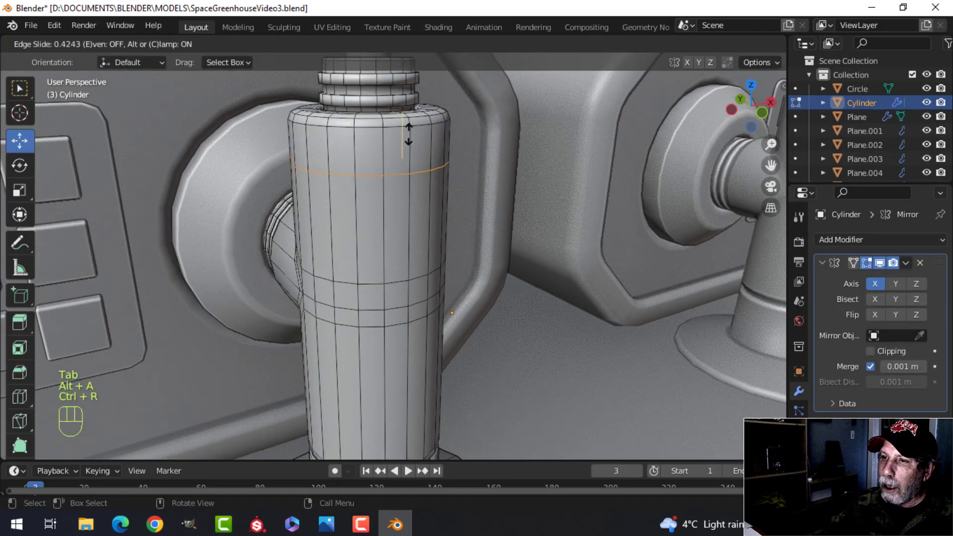
click(411, 115)
key(s)
key(z)
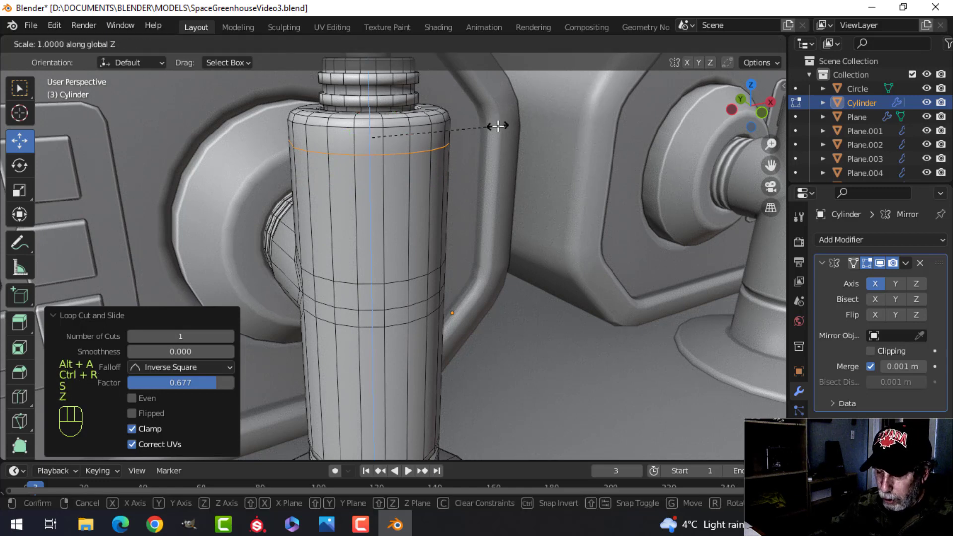
click(479, 148)
Bevel the new loop into a narrow band, extrude it and shrink it inward about 0.0009 m to form a groove.
key(ctrl+b)
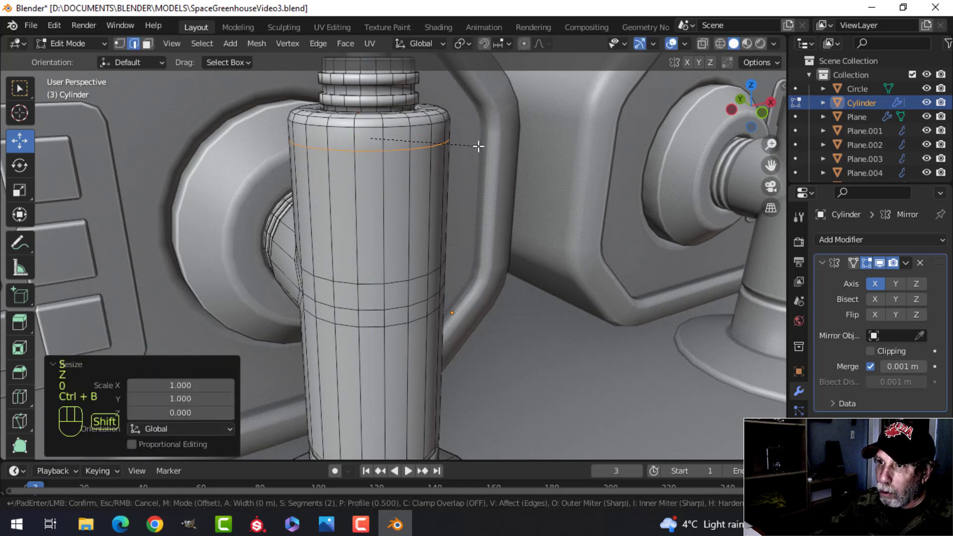
click(511, 154)
key(e)
key(alt+s)
click(510, 169)
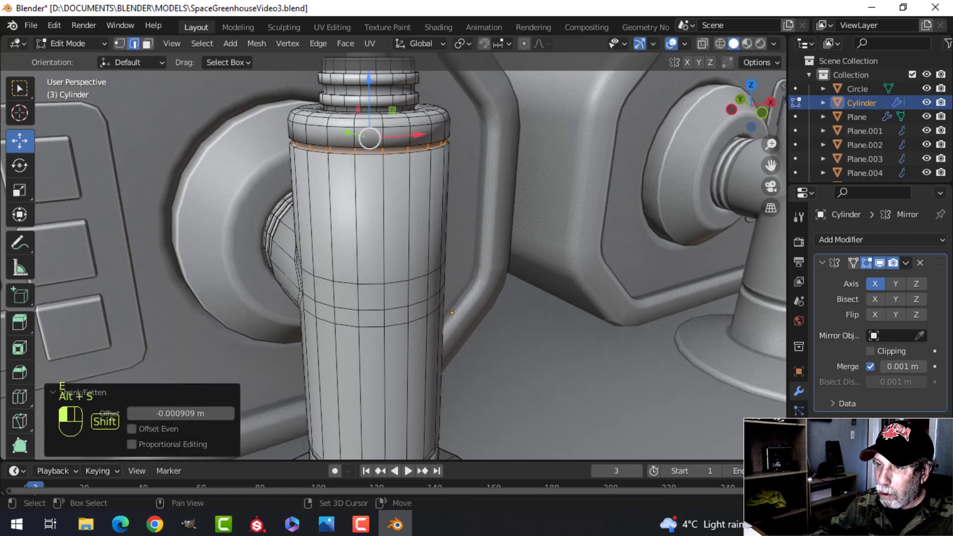
Bevel the groove's upper and lower edge loops with one segment, about 0.0004 m wide.
key(alt+a)
scroll(413, 169, up, 2)
shift+middle_drag(410, 126, 402, 147)
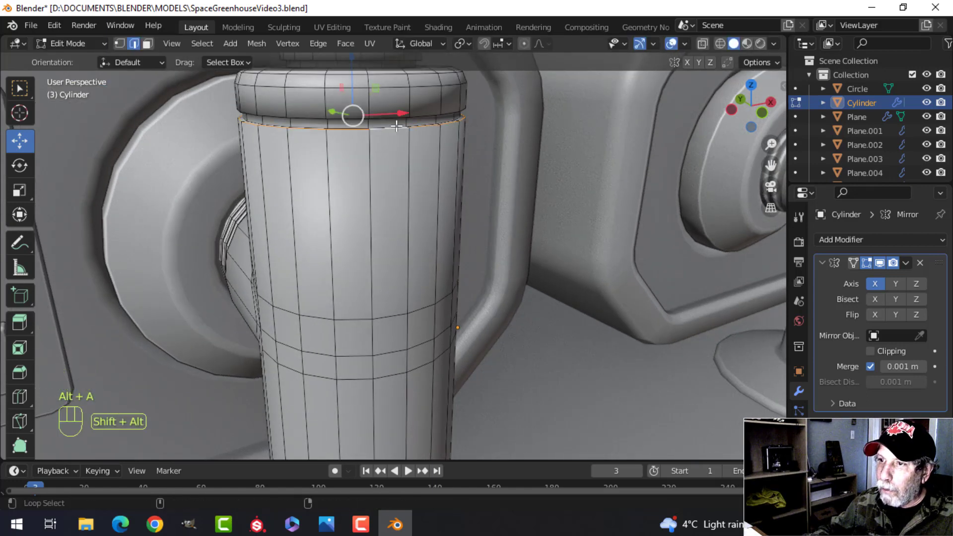
key(ctrl+b)
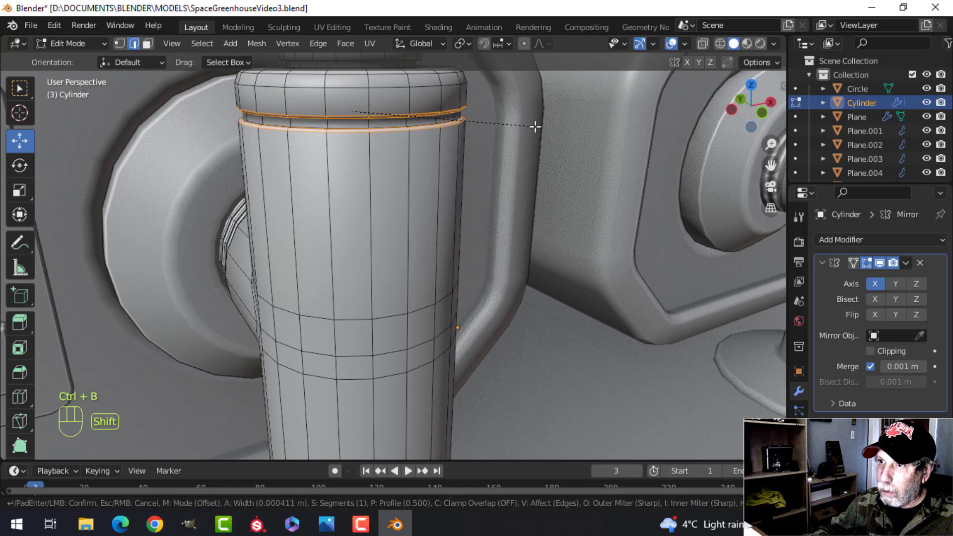
click(534, 126)
key(Tab)
scroll(471, 144, down, 3)
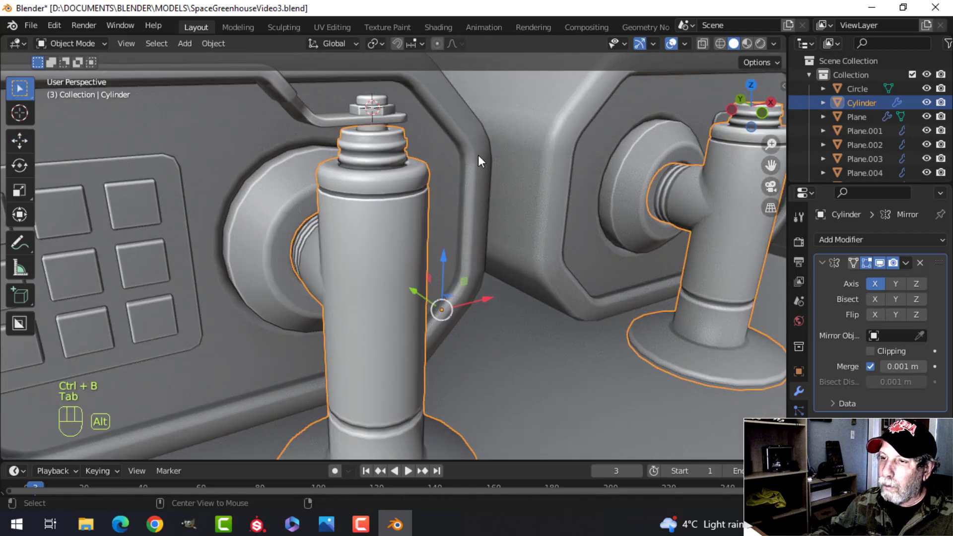
Examine the grooved pipe, ribbed neck and lever joint from several angles and distances.
key(alt+a)
middle_drag(478, 155, 386, 192)
scroll(427, 181, down, 5)
scroll(398, 219, up, 2)
scroll(437, 195, up, 4)
scroll(404, 204, up, 2)
scroll(408, 179, up, 3)
scroll(392, 234, up, 3)
scroll(393, 214, down, 3)
scroll(392, 189, up, 3)
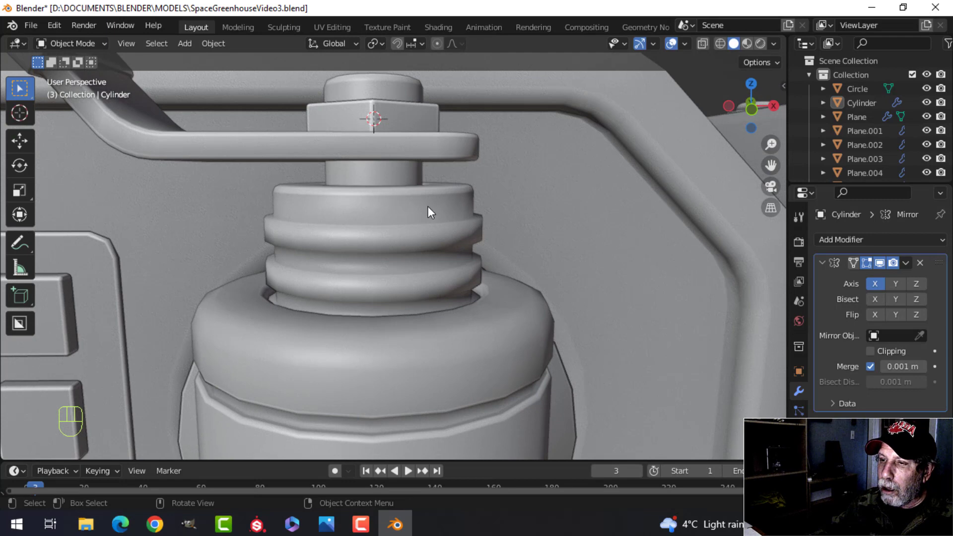
scroll(416, 245, down, 1)
scroll(418, 242, down, 1)
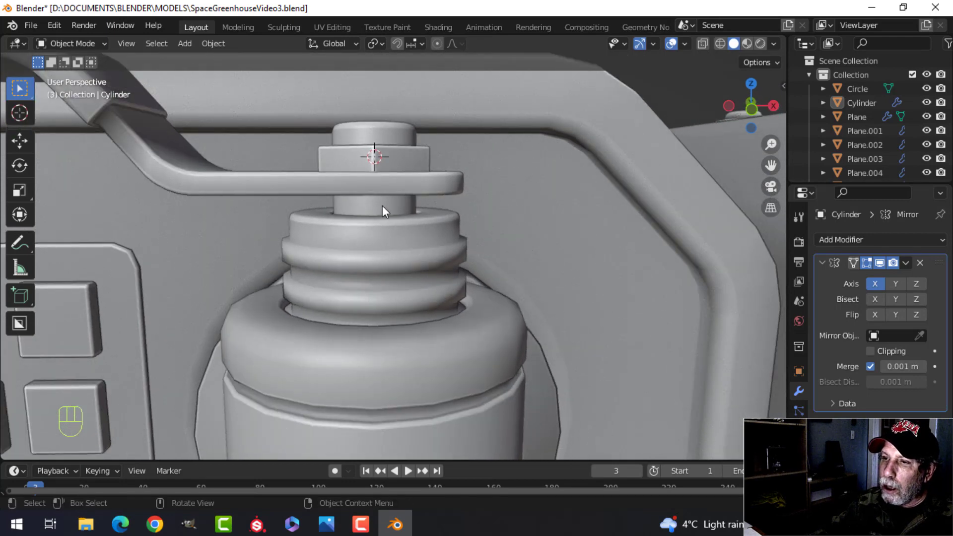
Delete all vertices of the linked ribbed neck mesh inside the upright pipe.
shift+middle_drag(407, 261, 418, 288)
click(409, 245)
key(Tab)
scroll(410, 250, down, 3)
key(alt+a)
scroll(405, 259, up, 2)
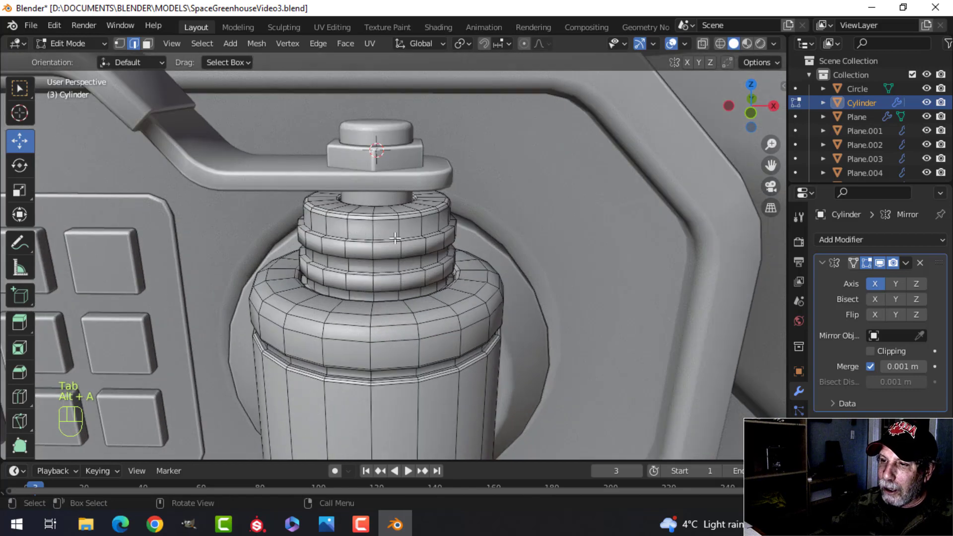
key(ctrl+l)
key(x)
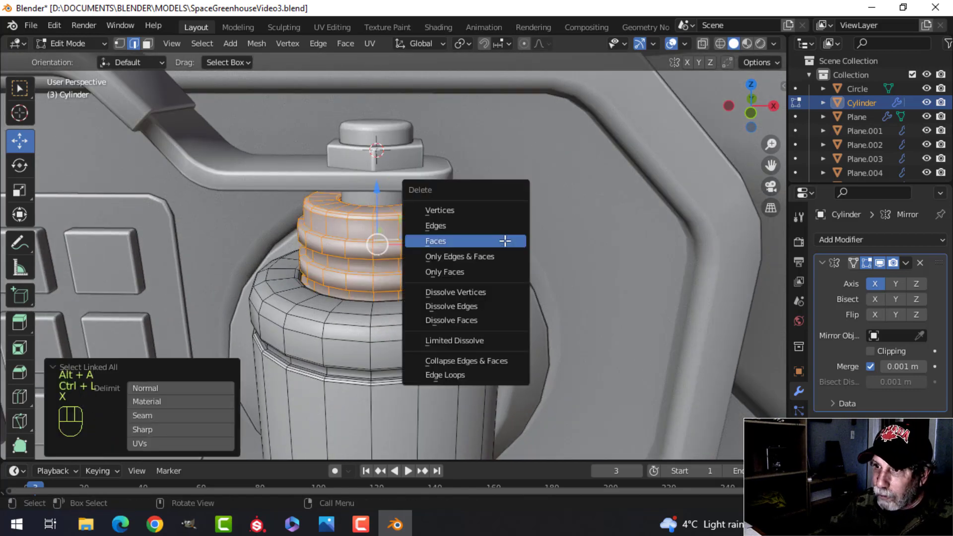
click(475, 208)
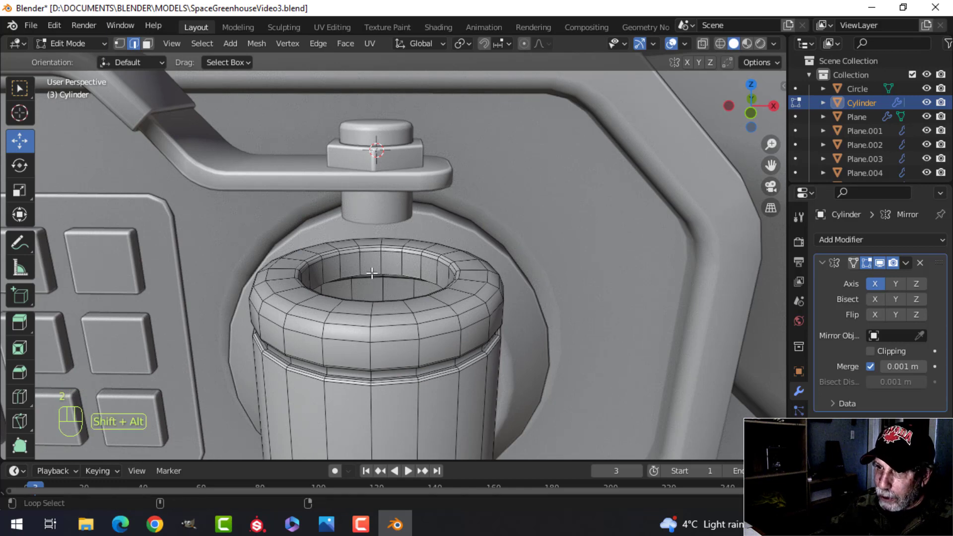
Extrude the edge loop inside the pipe opening and scale it inward to 0.875.
key(e)
right_click(653, 298)
key(s)
click(613, 297)
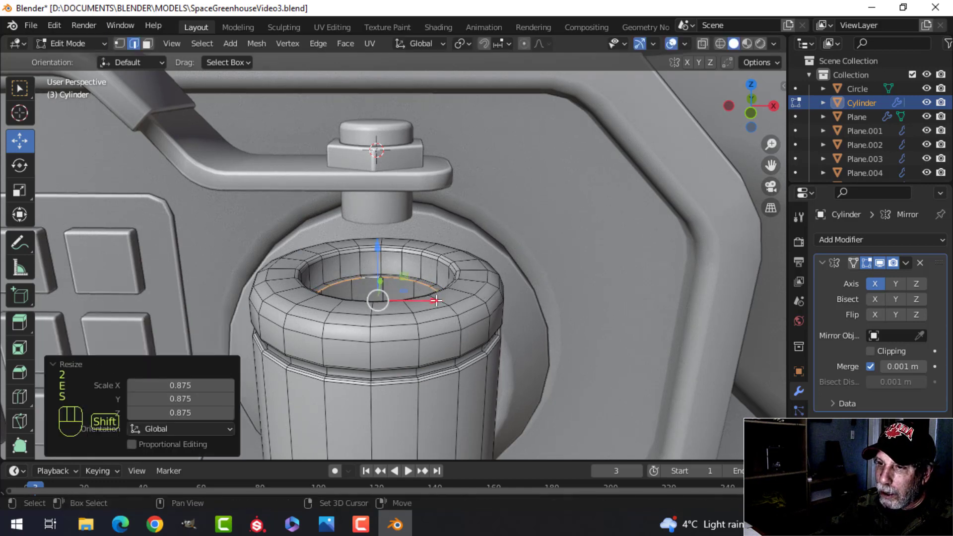
Extrude the inner edge loop straight up along Z to form a plain neck reaching the pin's lower end.
shift+middle_drag(447, 308, 460, 316)
middle_drag(460, 316, 457, 313)
key(e)
right_click(440, 286)
drag(396, 254, 419, 164)
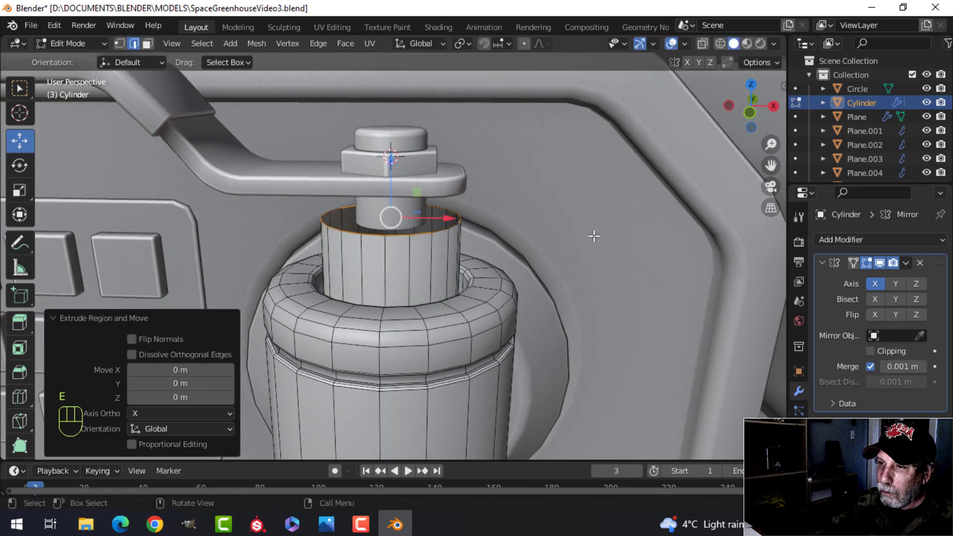
Scale the neck's extruded top loop inward to about 0.56 around the pin and extrude it down as a hole.
key(s)
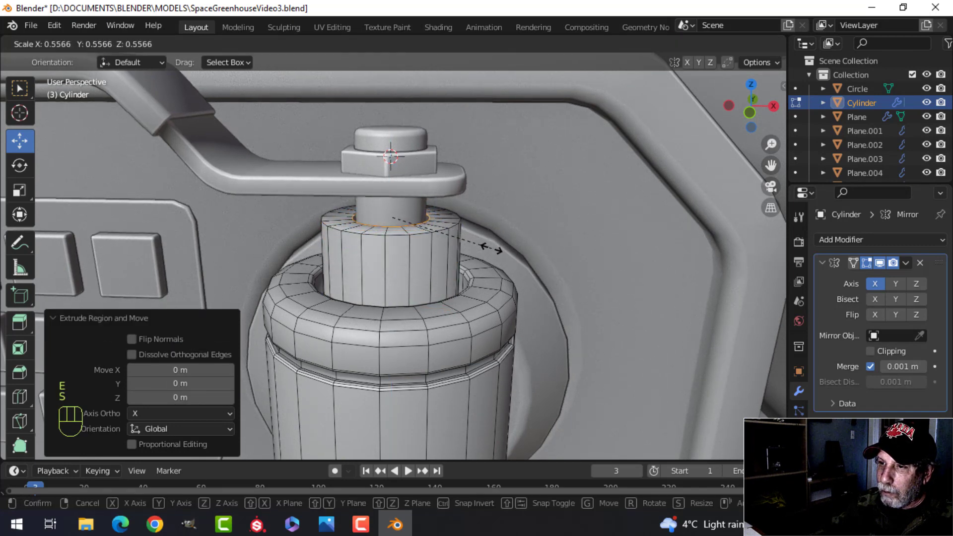
click(491, 250)
key(e)
right_click(407, 199)
drag(394, 165, 396, 197)
Bevel the plain neck's outer and inner top rims with two segments.
key(alt+a)
alt+shift+click(422, 233)
middle_drag(457, 272, 460, 292)
scroll(436, 237, up, 3)
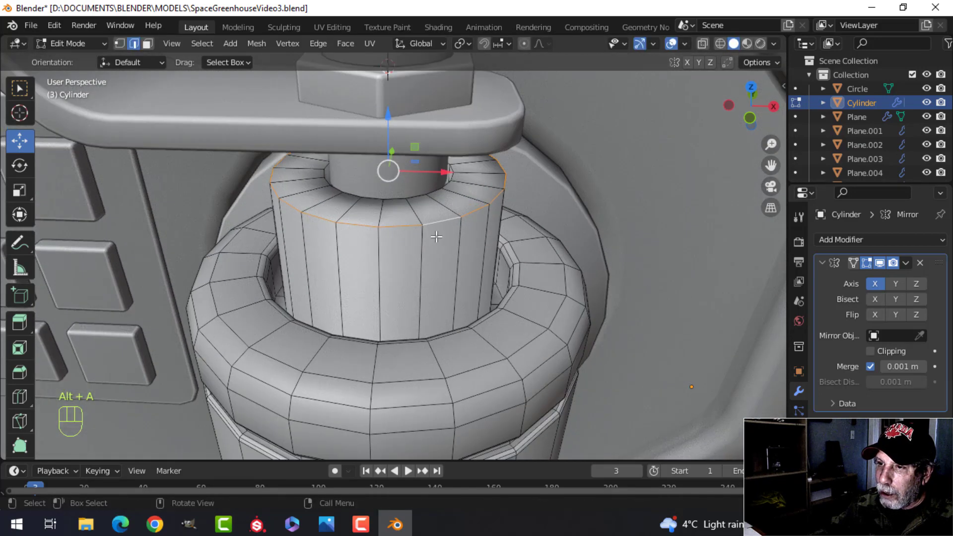
key(ctrl+b)
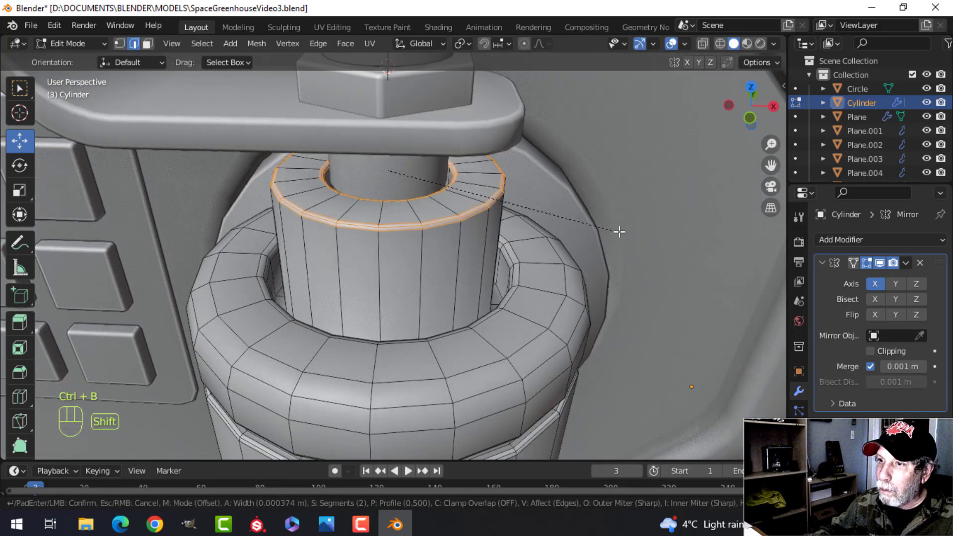
click(645, 234)
key(Tab)
scroll(519, 264, down, 5)
Dissolve the edge loop on the upper side of the upright pipe's rounded rim.
key(alt+a)
middle_drag(519, 264, 468, 282)
key(Tab)
scroll(526, 298, up, 2)
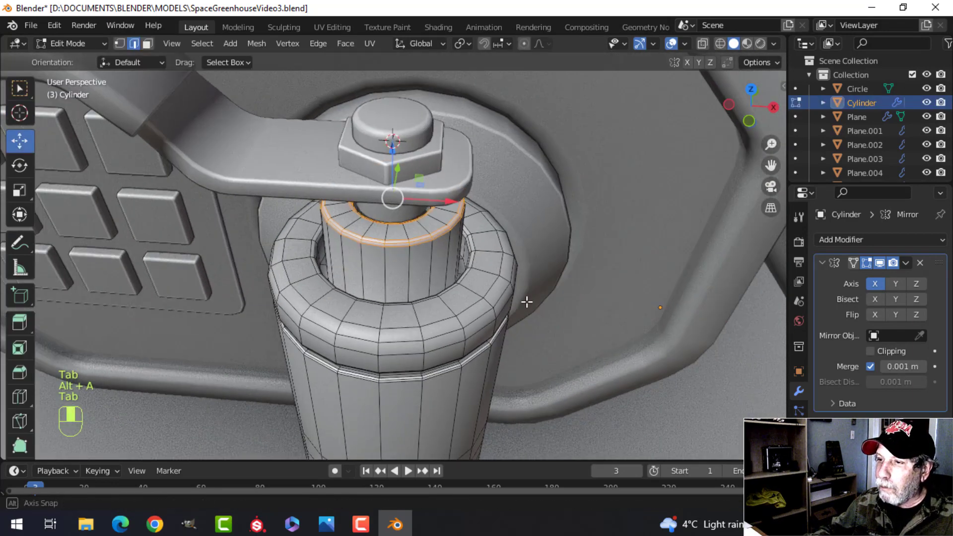
key(alt+a)
middle_drag(540, 286, 508, 300)
alt+shift+click(467, 296)
key(x)
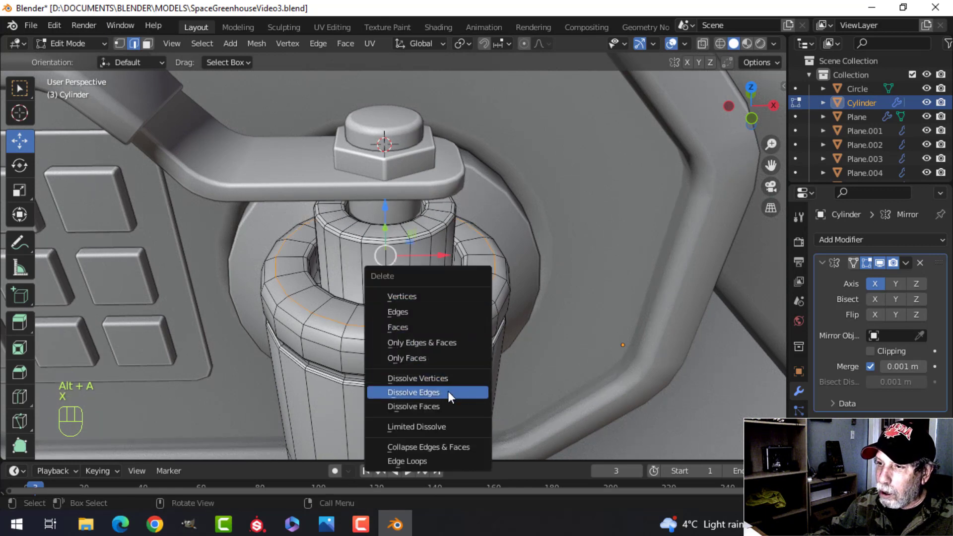
click(448, 391)
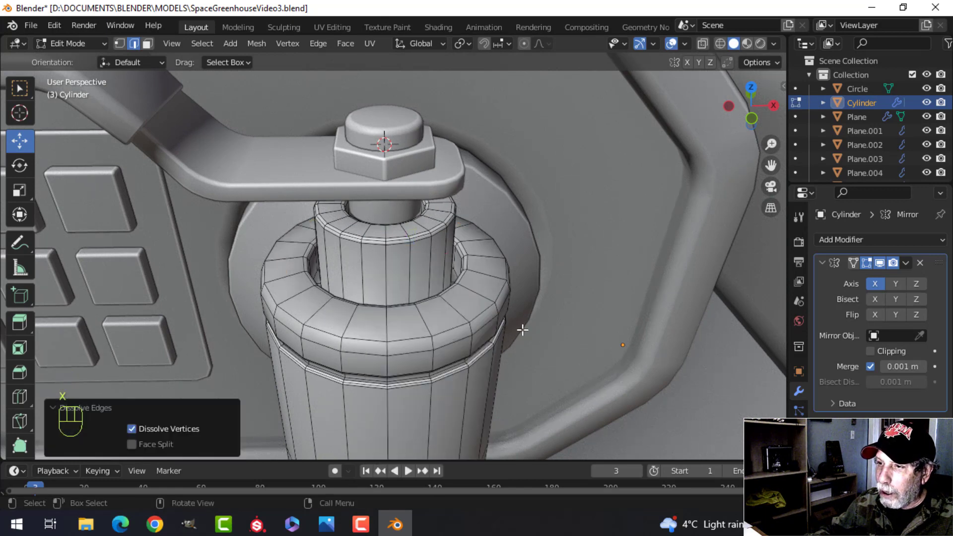
Dissolve the next edge loop outward on the upper side of the upright pipe's rounded rim.
middle_drag(521, 330, 522, 318)
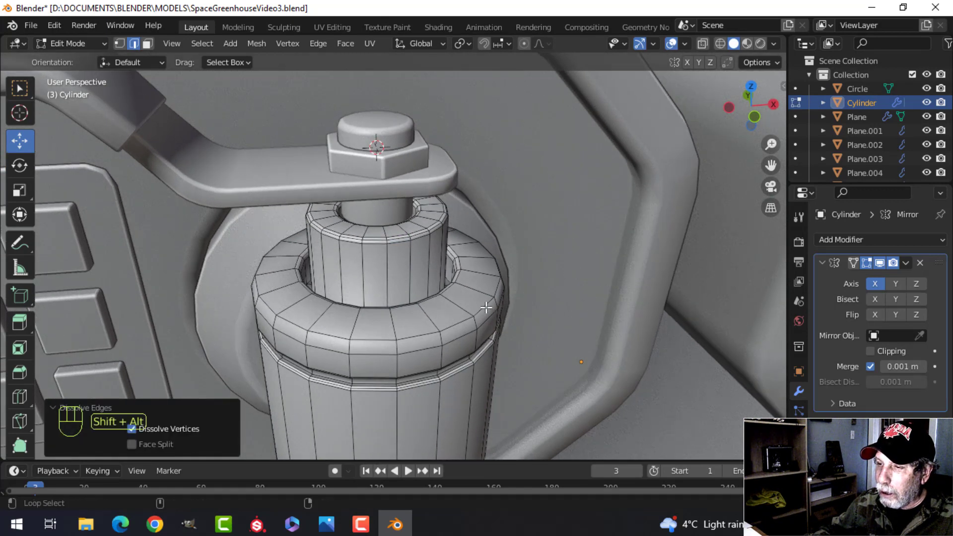
alt+shift+click(486, 308)
key(x)
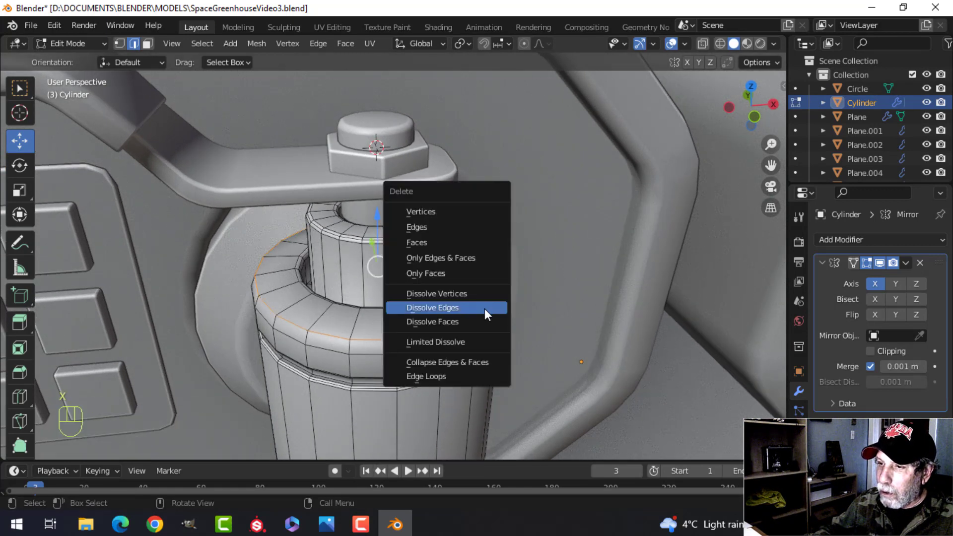
click(487, 312)
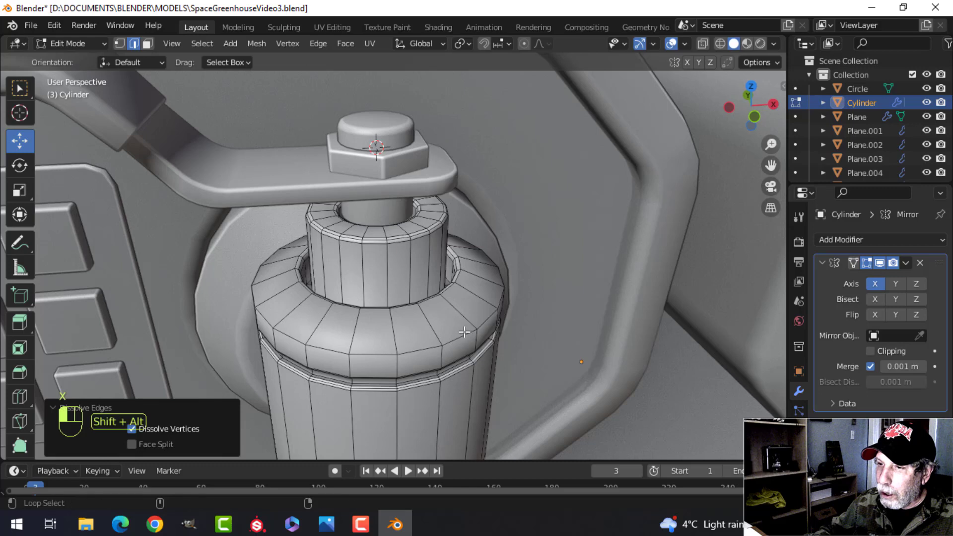
Lower the rim's outer edge loop about 0.00136 m along Z and bevel it with two segments.
alt+shift+click(464, 332)
middle_drag(464, 332, 501, 283)
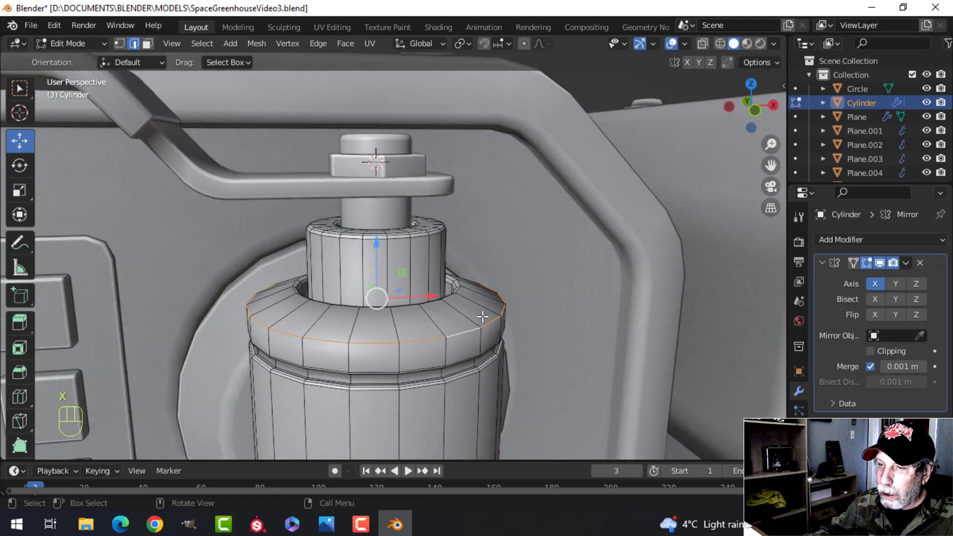
shift+middle_drag(482, 316, 502, 339)
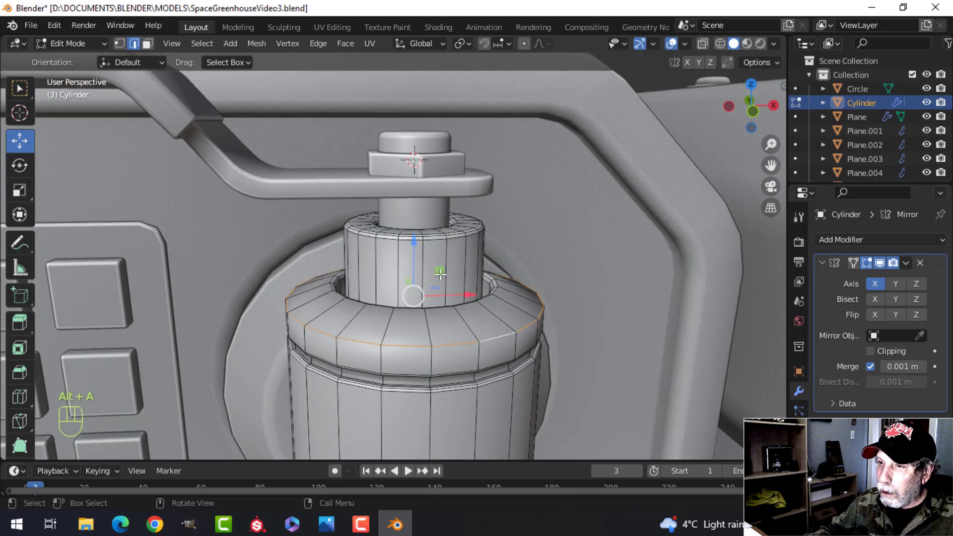
drag(417, 249, 419, 259)
key(ctrl+b)
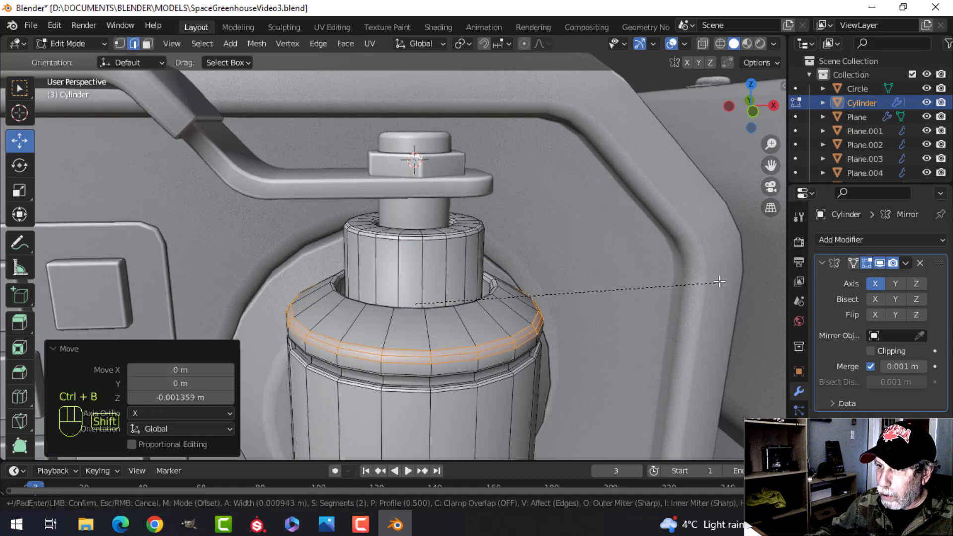
shift+click(719, 282)
key(Tab)
scroll(496, 314, down, 5)
key(alt+a)
Examine the reworked neck and rim on the upright pipes from several angles and distances.
middle_drag(397, 287, 516, 299)
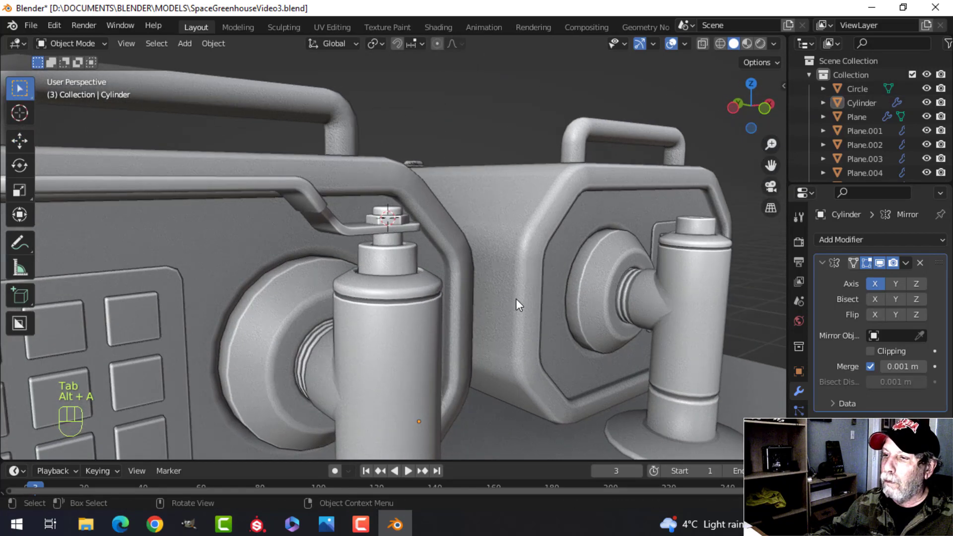
scroll(516, 299, down, 1)
shift+middle_drag(655, 310, 541, 322)
scroll(615, 279, up, 2)
scroll(548, 296, down, 2)
shift+middle_drag(264, 315, 392, 323)
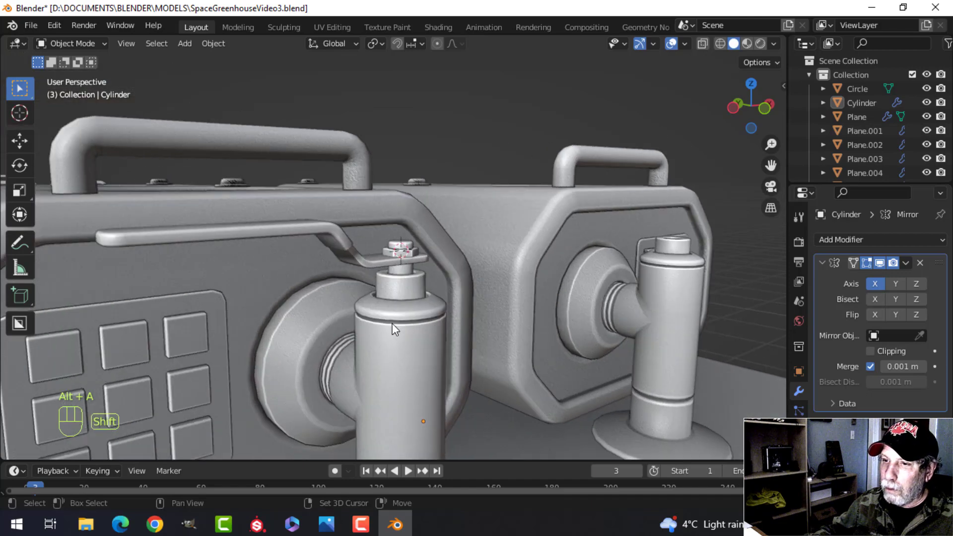
scroll(422, 320, up, 3)
shift+middle_drag(458, 317, 447, 365)
middle_drag(447, 365, 422, 230)
scroll(431, 330, up, 1)
scroll(373, 297, up, 1)
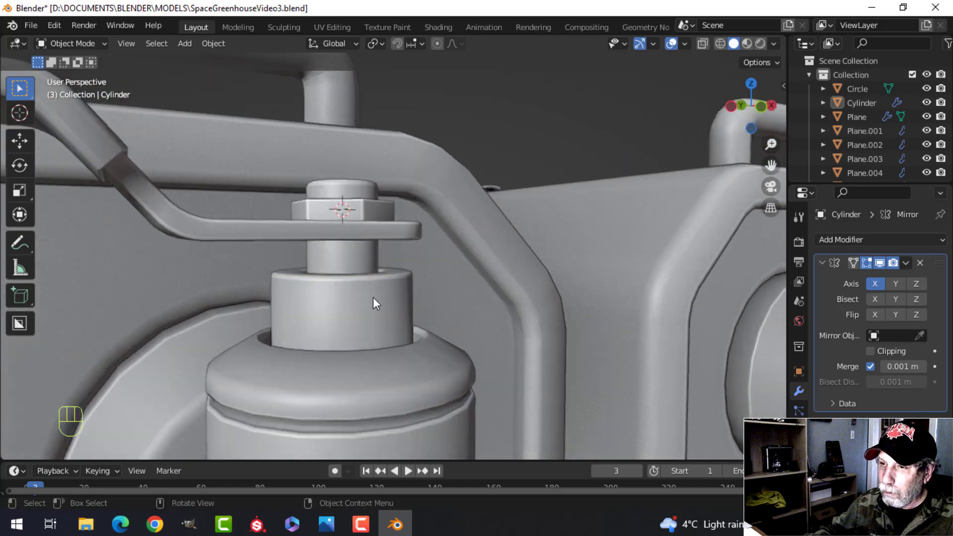
Add an edge loop around the pin's exposed shaft below the lever and bevel it wide with two segments into spaced loops.
scroll(374, 297, up, 1)
click(390, 282)
key(Tab)
key(alt+a)
scroll(404, 288, up, 2)
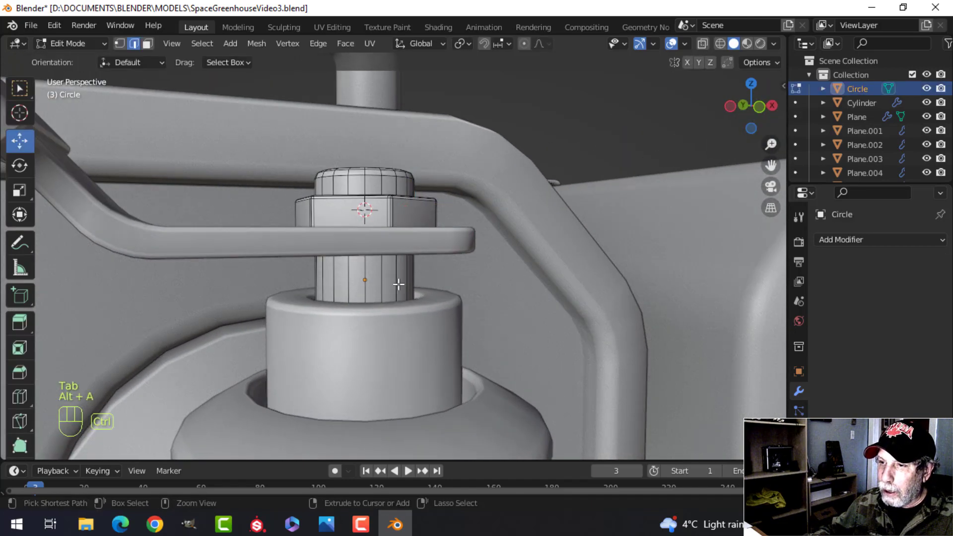
key(ctrl+r)
click(398, 284)
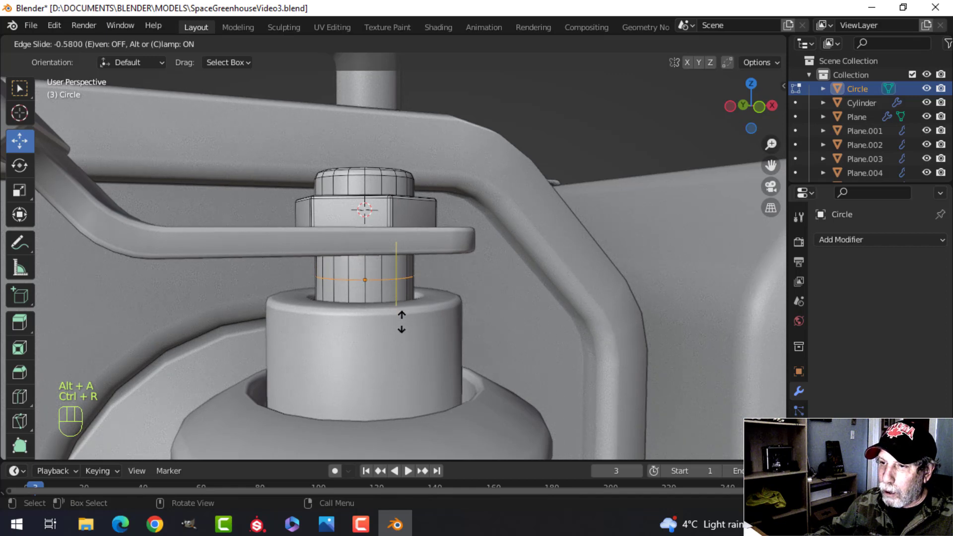
click(402, 322)
scroll(484, 298, up, 2)
key(ctrl+b)
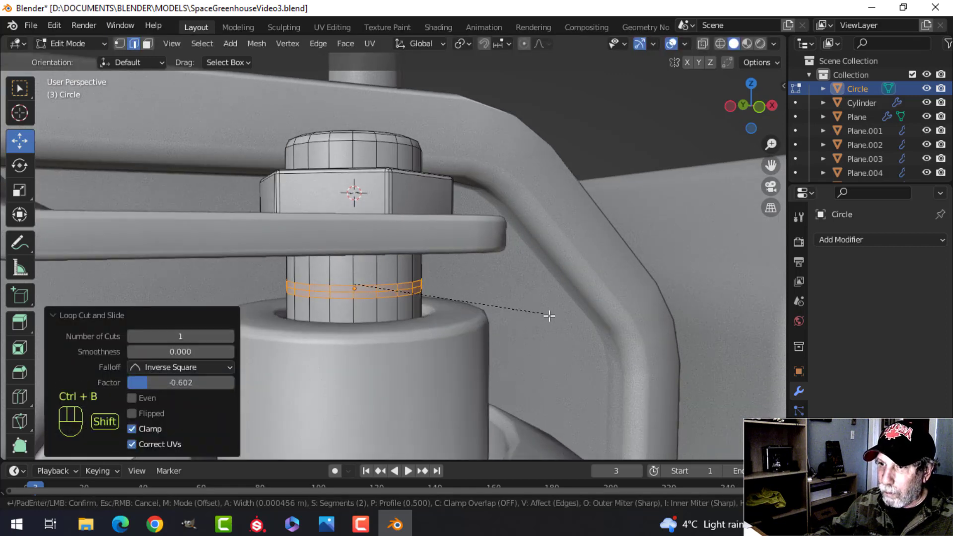
click(710, 337)
key(alt+a)
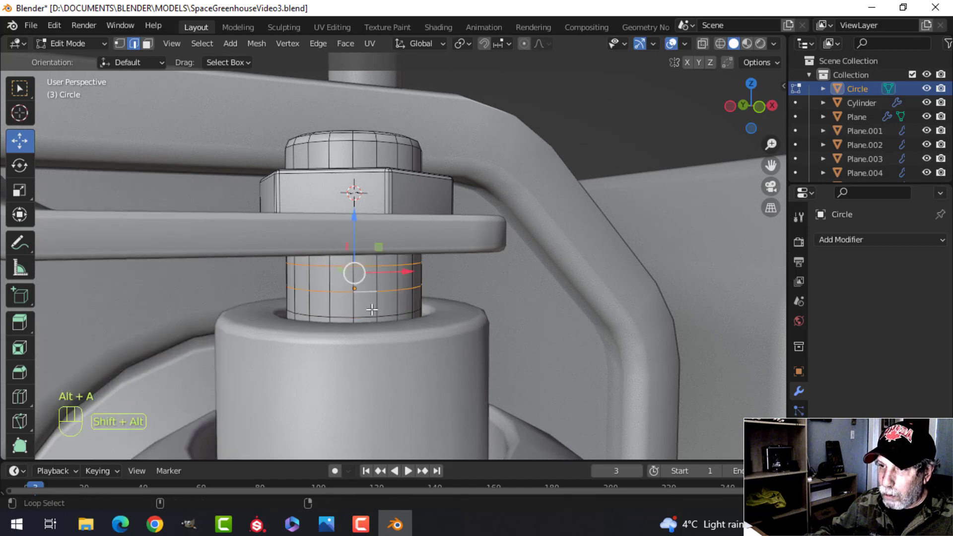
Bevel the shaft's three edge loops into two-segment bands, extrude the bands in place and offset them with Shrink/Fatten.
key(ctrl+b)
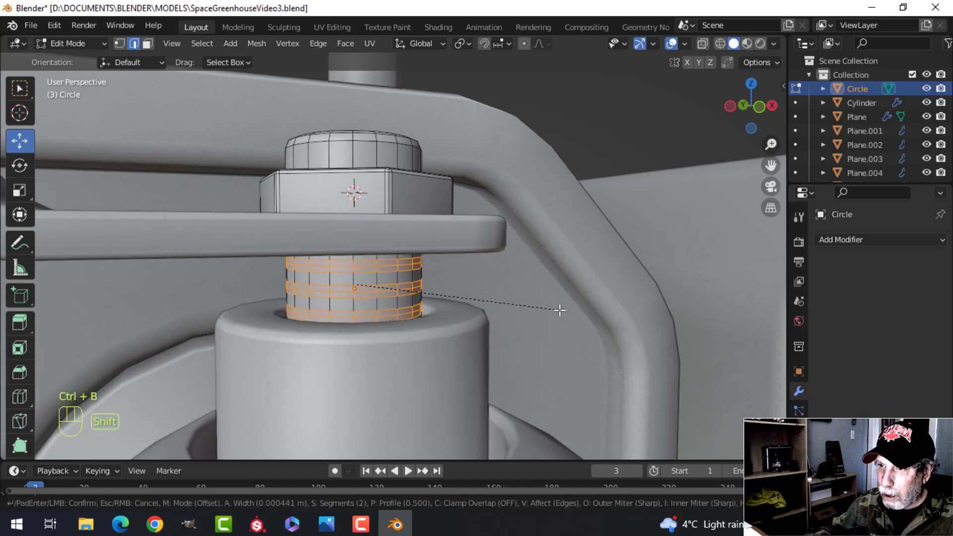
click(559, 310)
key(e)
right_click(558, 303)
key(alt+s)
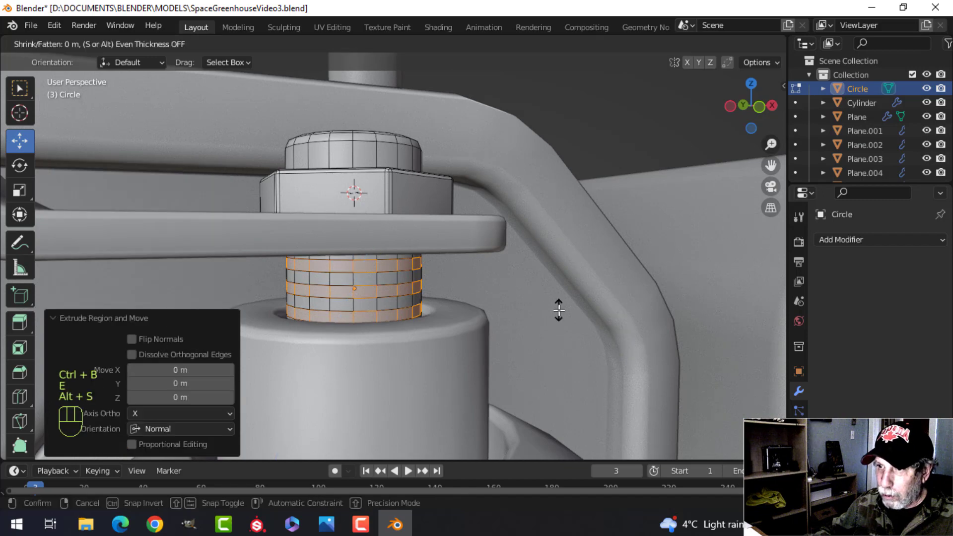
click(557, 277)
key(alt+a)
key(Tab)
key(alt+a)
Join the pin with its nut and the lever into the mirrored pipe object.
middle_drag(468, 291, 397, 248)
scroll(437, 301, down, 3)
scroll(421, 308, down, 5)
middle_drag(397, 248, 418, 309)
scroll(392, 284, up, 3)
scroll(405, 297, down, 4)
scroll(428, 300, up, 4)
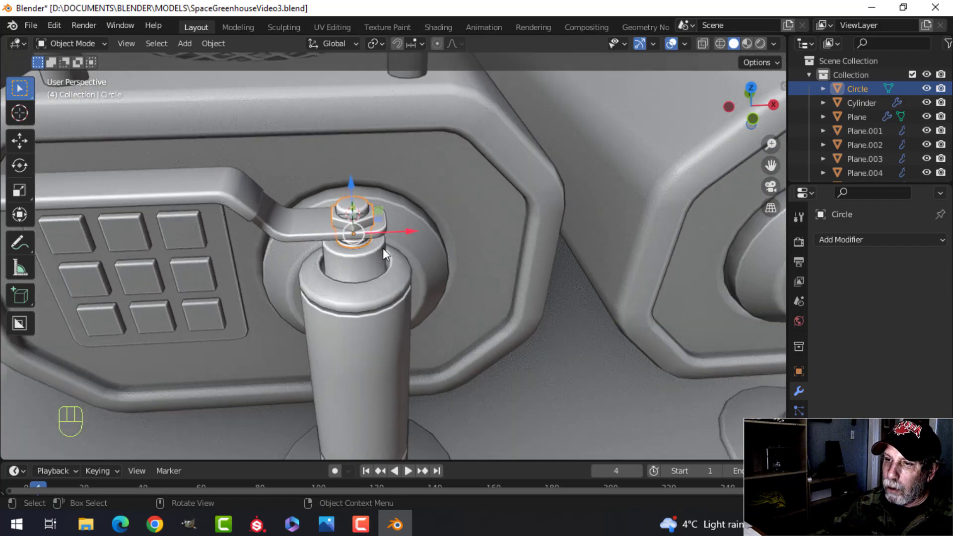
click(374, 258)
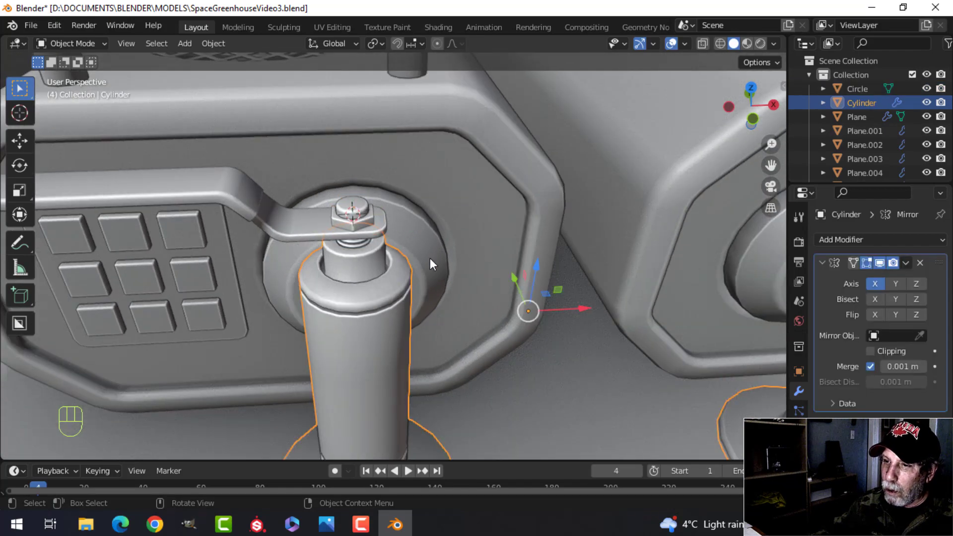
click(360, 219)
shift+click(383, 224)
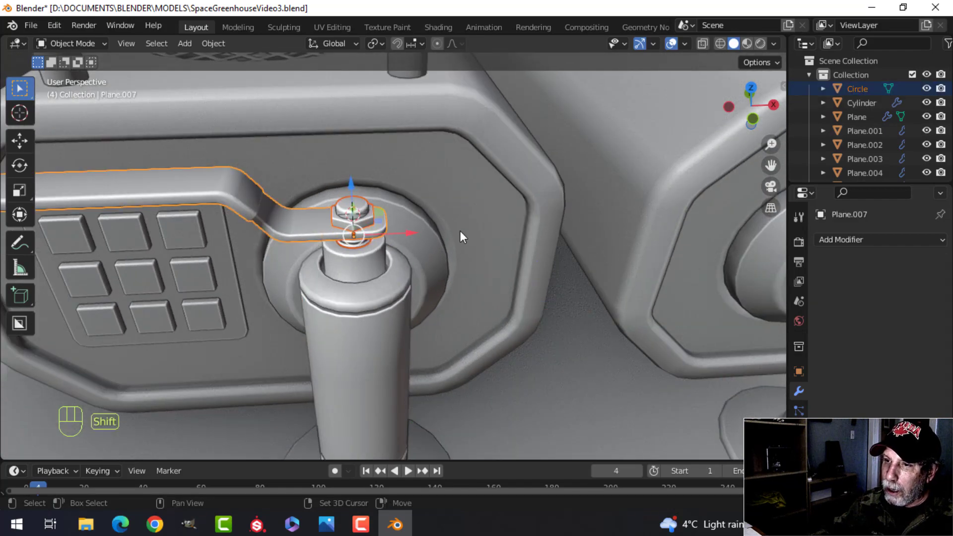
scroll(460, 231, down, 3)
scroll(460, 231, down, 2)
shift+click(433, 296)
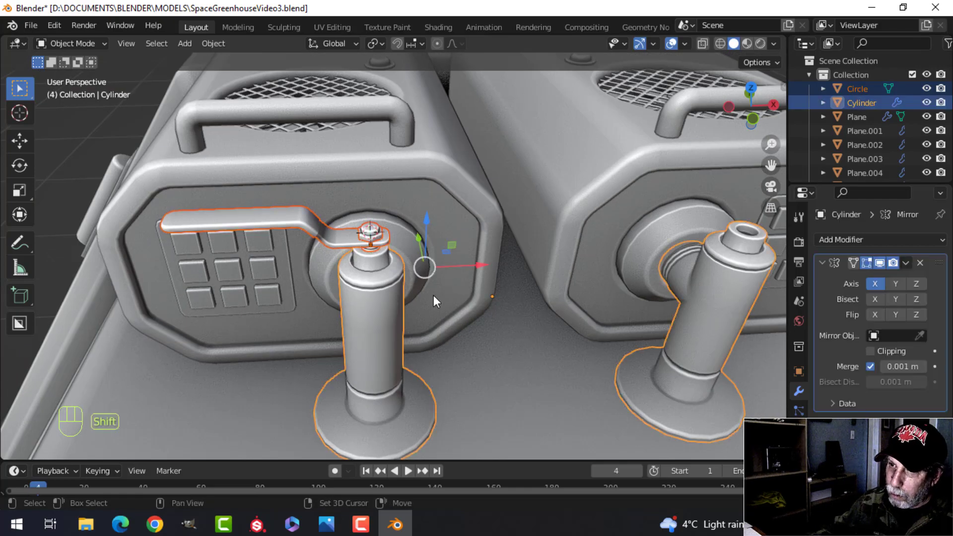
key(ctrl+j)
scroll(512, 270, down, 3)
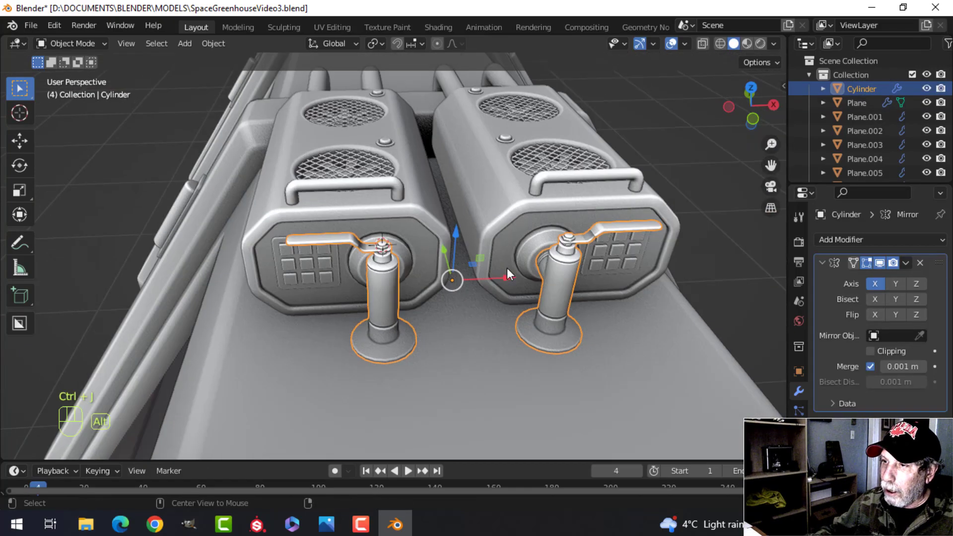
Check the mirrored levers on both units and save the file.
key(alt+a)
middle_drag(507, 267, 457, 263)
scroll(375, 314, up, 3)
scroll(459, 268, up, 4)
shift+middle_drag(461, 270, 461, 291)
scroll(460, 219, down, 6)
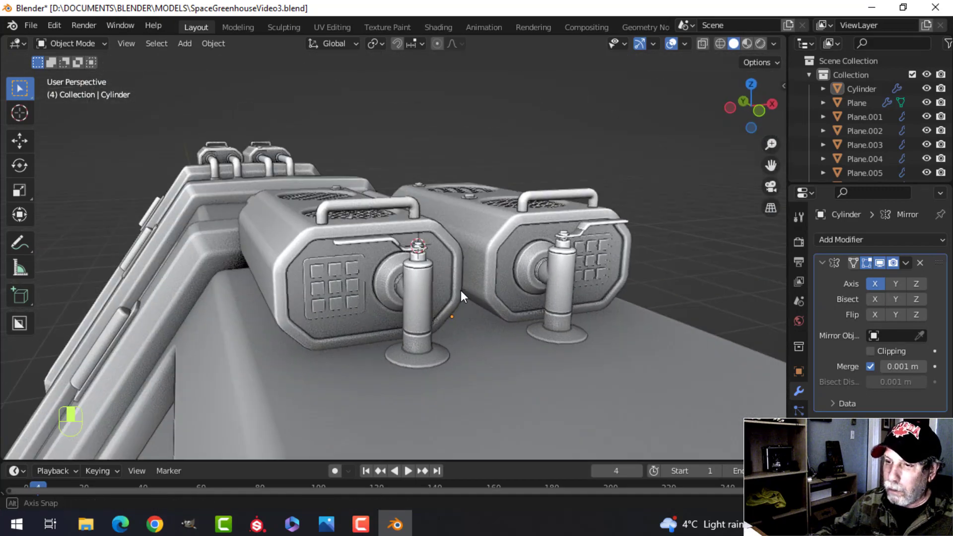
key(ctrl+s)
Snap the 3D cursor to the selected centre edge of the greenhouse roof between the two units.
middle_drag(525, 298, 427, 239)
scroll(469, 287, down, 2)
middle_drag(433, 254, 420, 270)
scroll(447, 271, up, 2)
scroll(447, 272, down, 1)
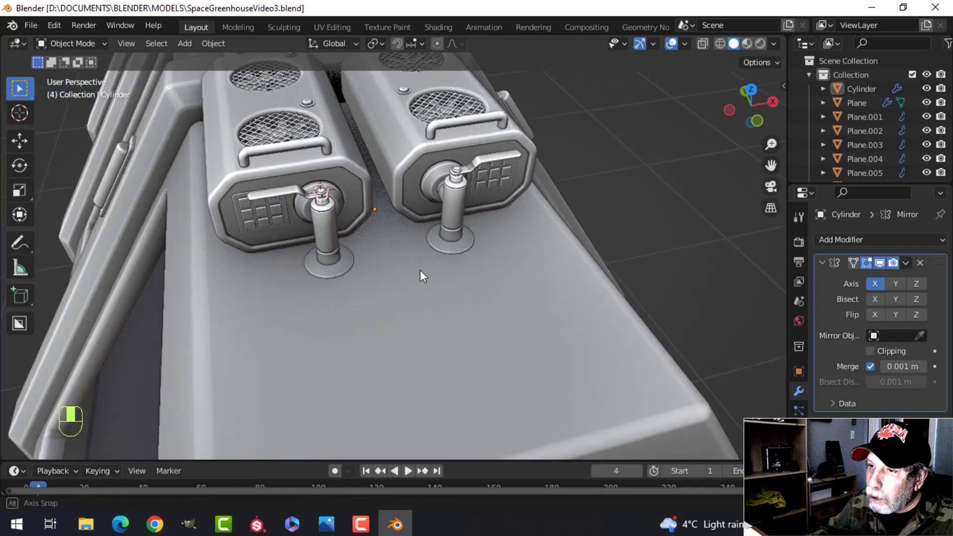
click(449, 302)
key(Tab)
scroll(433, 304, up, 2)
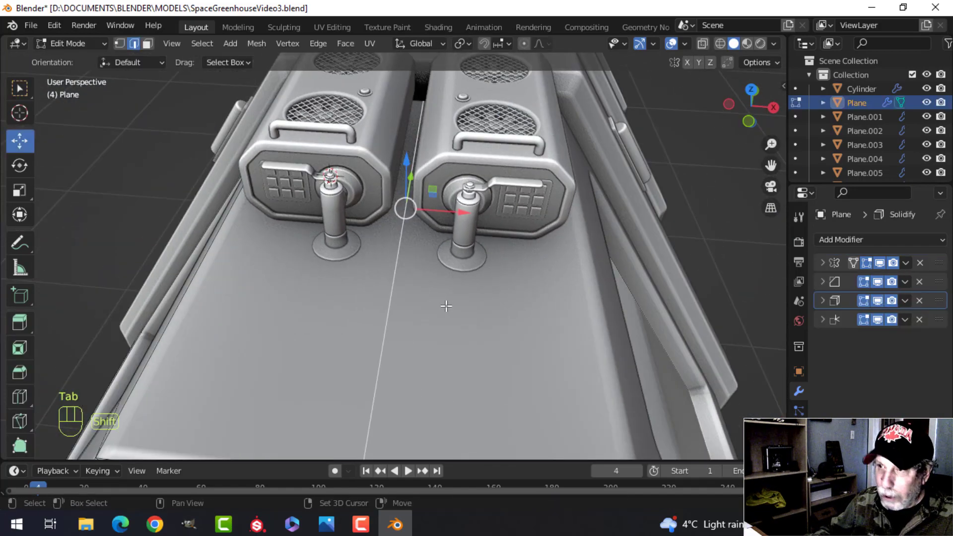
key(shift+s)
click(445, 377)
key(Tab)
key(alt+a)
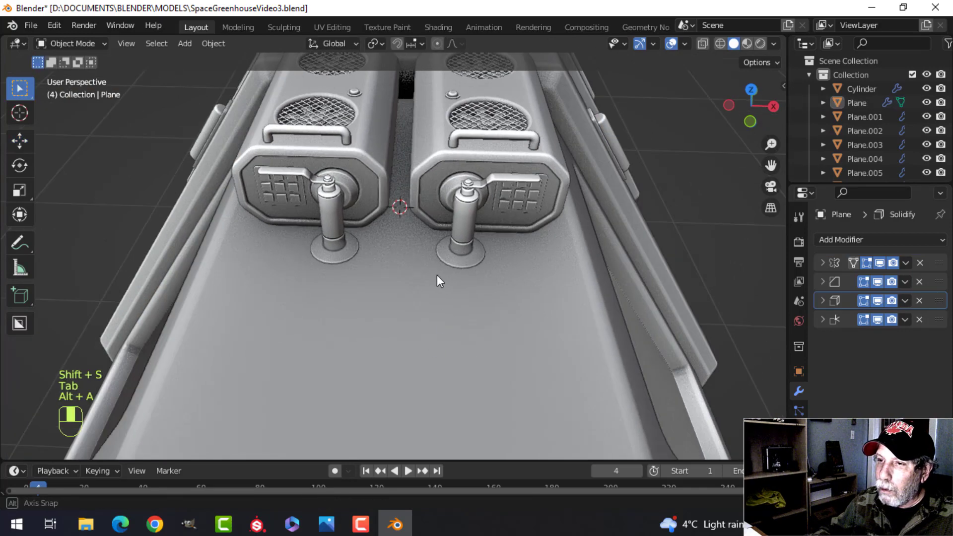
Add a mesh circle with 18 vertices at the 3D cursor.
middle_drag(437, 275, 452, 253)
key(shift+a)
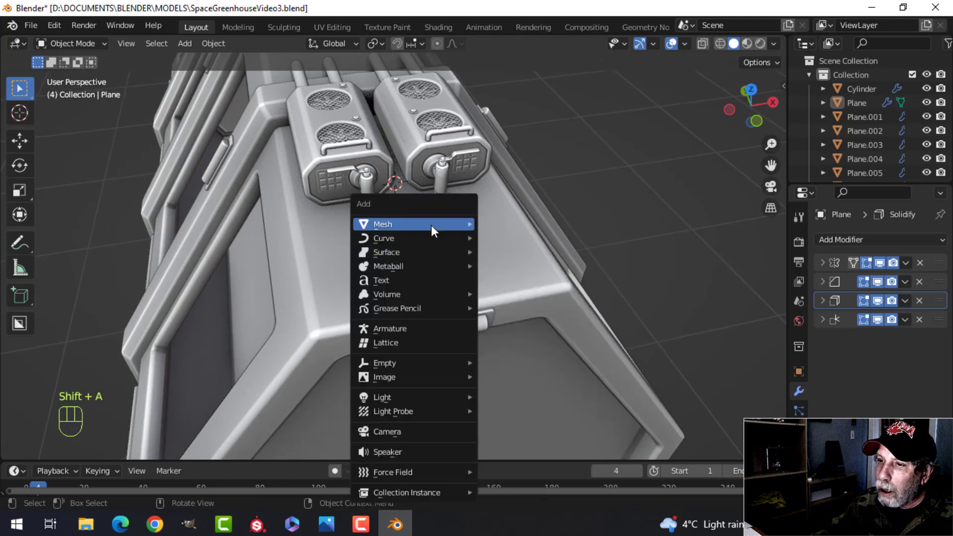
mouse_move(431, 225)
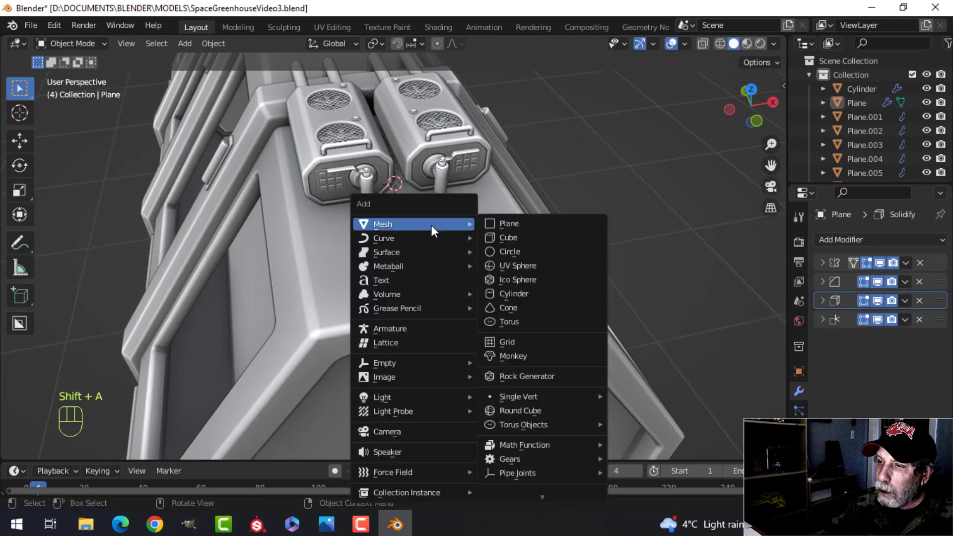
click(516, 252)
click(180, 296)
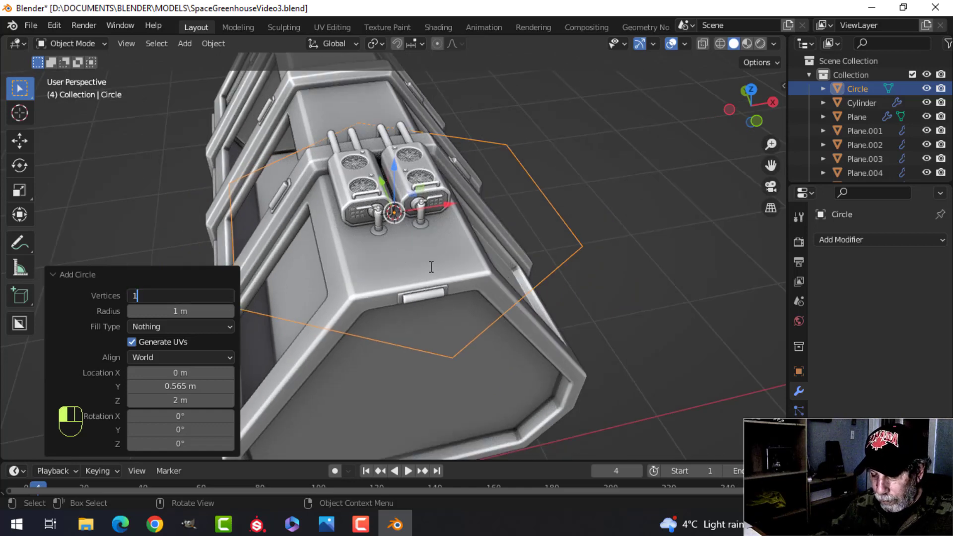
key(Return)
Scale the circle's mesh to about 0.256 and move it about -0.235 m along Y in front of the units.
scroll(568, 268, down, 5)
key(Tab)
key(s)
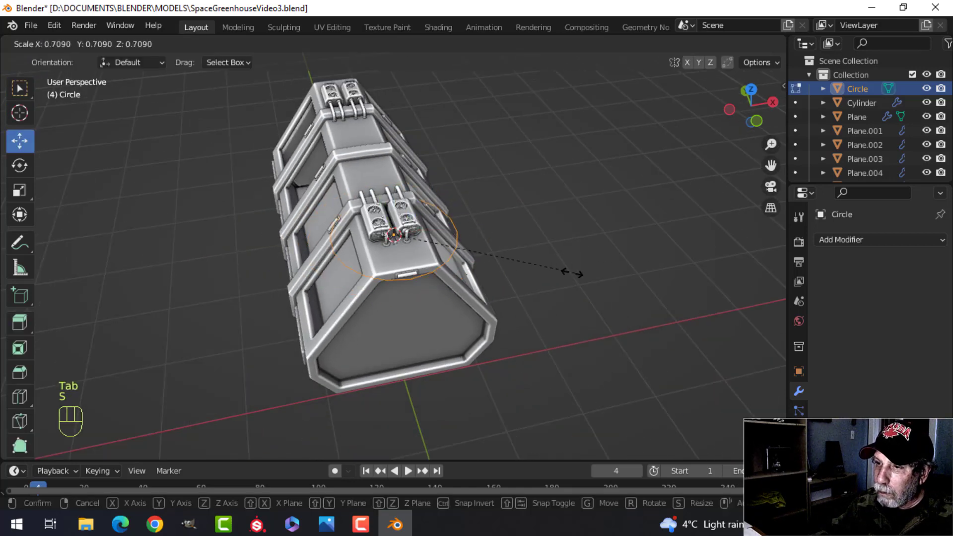
click(453, 264)
scroll(443, 265, up, 3)
shift+middle_drag(419, 258, 421, 276)
middle_drag(420, 277, 451, 274)
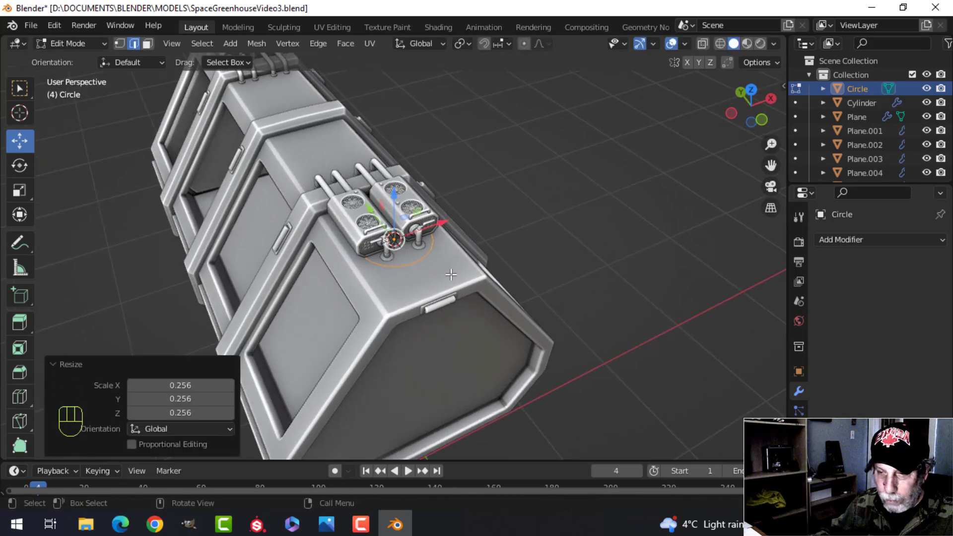
key(1)
drag(369, 209, 386, 232)
Scale the circle down further to about 0.418 and rotate it 90° about X so it stands upright.
scroll(506, 252, up, 3)
middle_drag(510, 254, 521, 253)
key(s)
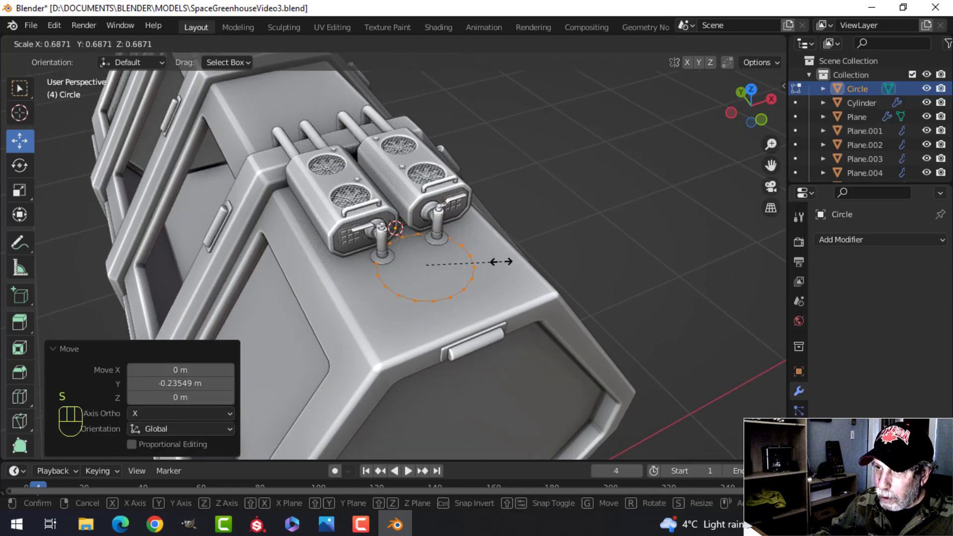
click(472, 268)
text(r)
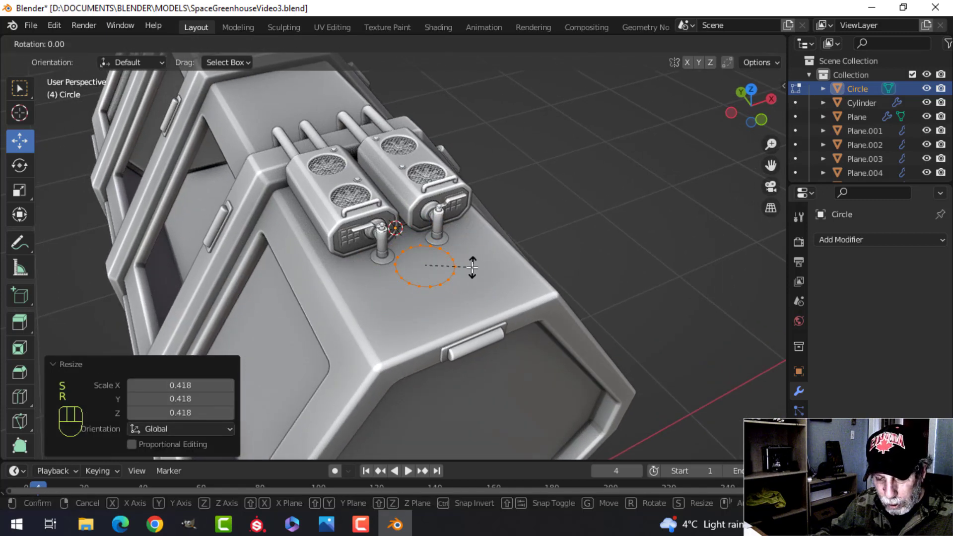
text(x90)
click(472, 267)
Raise the upright circle about 0.126 m, then shift it about -0.143 m along X and -0.017 m along Z onto the left unit.
middle_drag(472, 267, 446, 229)
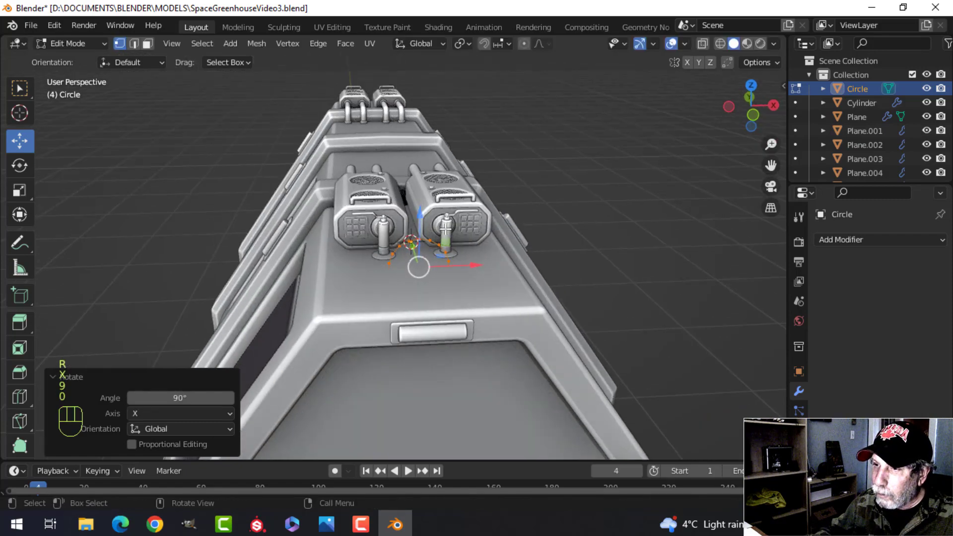
drag(420, 217, 661, 203)
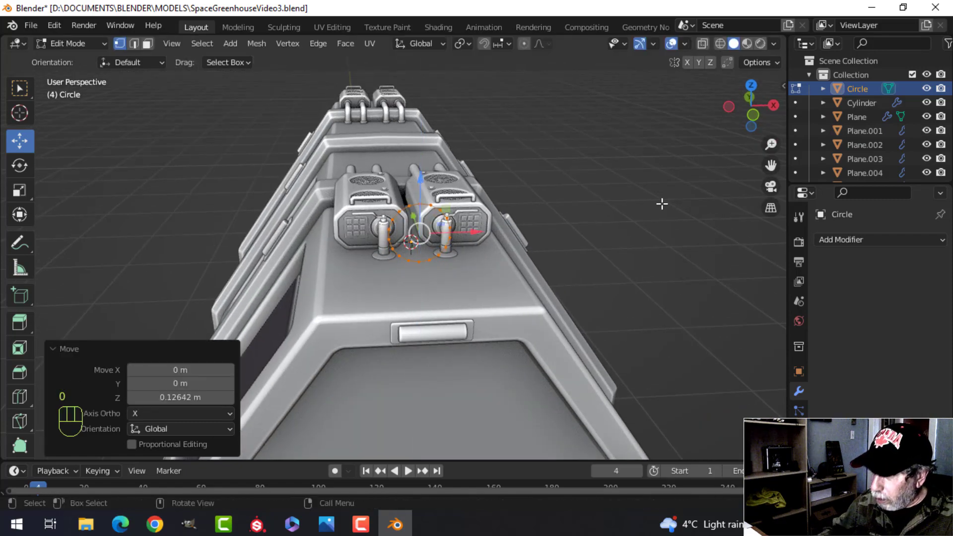
key(KP_1)
scroll(648, 205, up, 4)
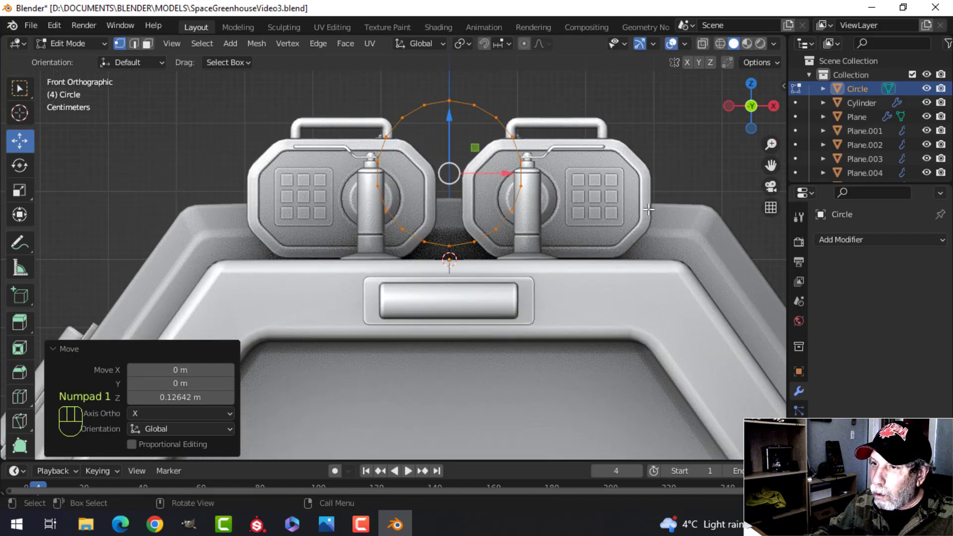
scroll(649, 209, down, 1)
key(g)
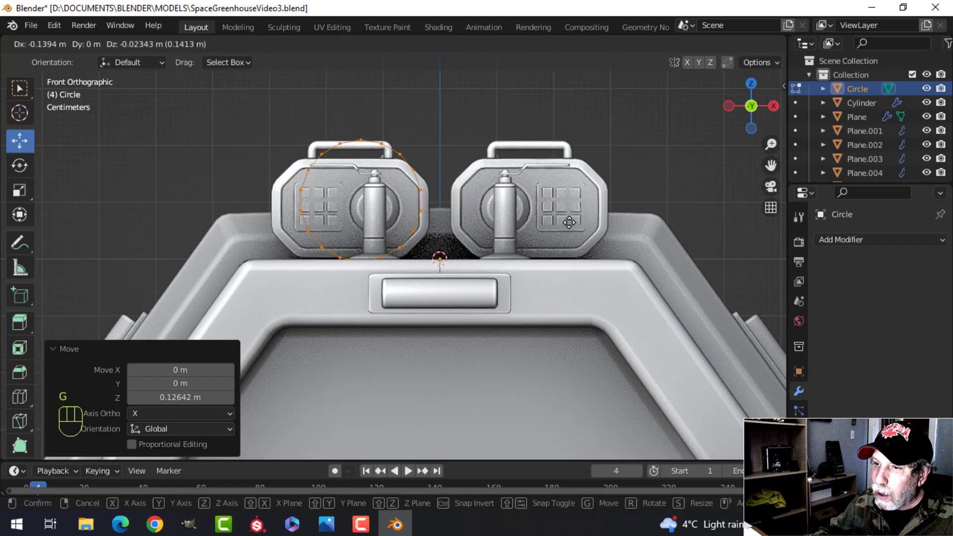
click(567, 219)
Move the circle about -0.07 m along Y, further out in front of the valve levers.
middle_drag(566, 219, 611, 235)
key(g)
key(y)
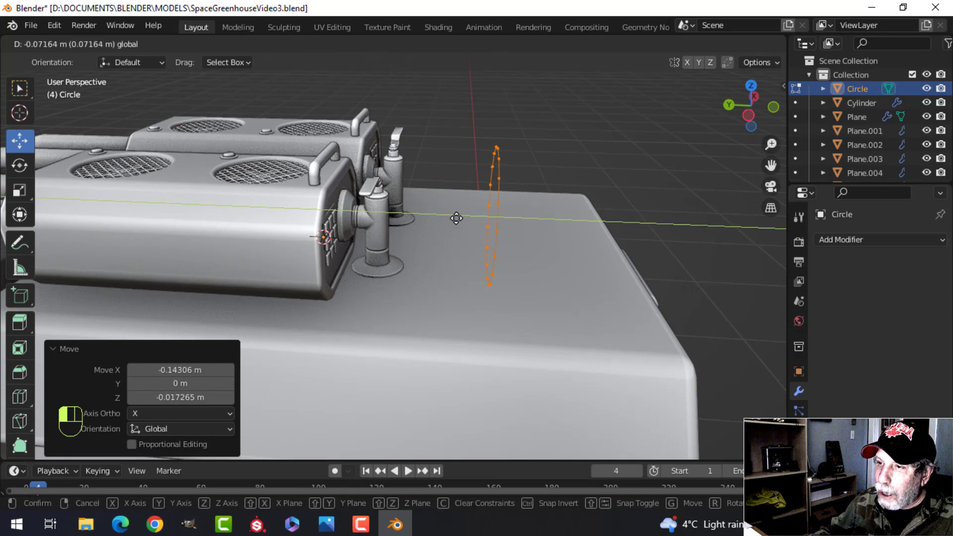
click(454, 215)
middle_drag(453, 215, 605, 213)
Delete the vertices of the circle's upper part, leaving an open U-shaped curve.
key(KP_1)
key(alt+a)
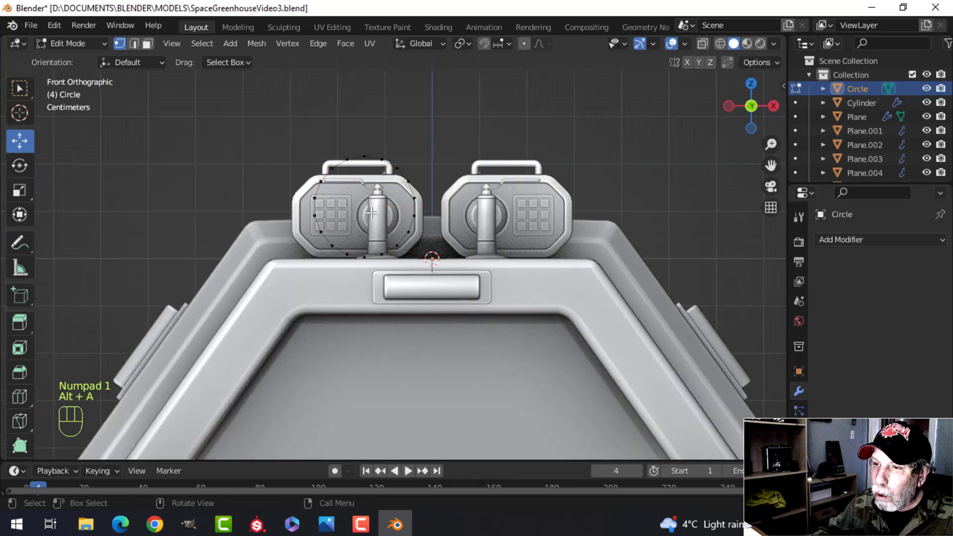
scroll(447, 169, up, 2)
key(b)
drag(275, 129, 457, 193)
key(x)
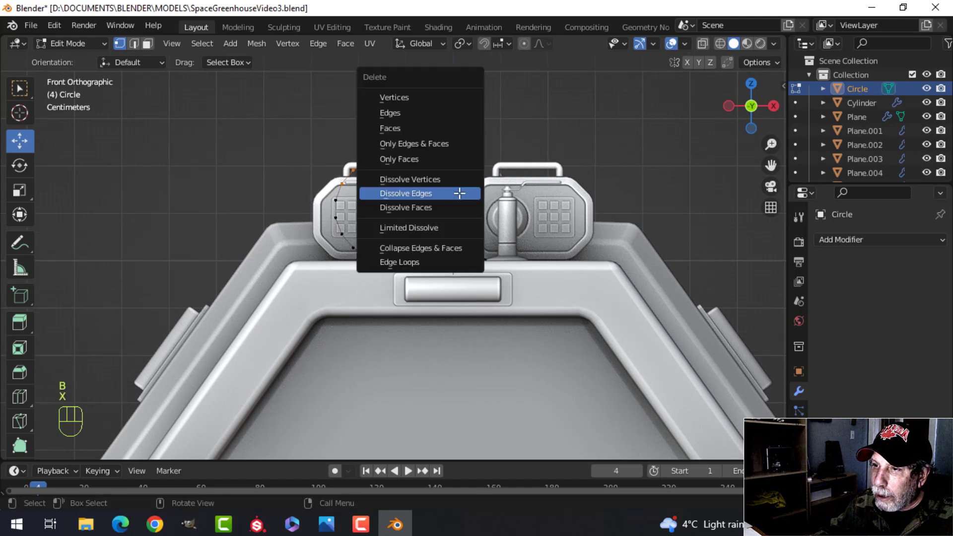
click(431, 99)
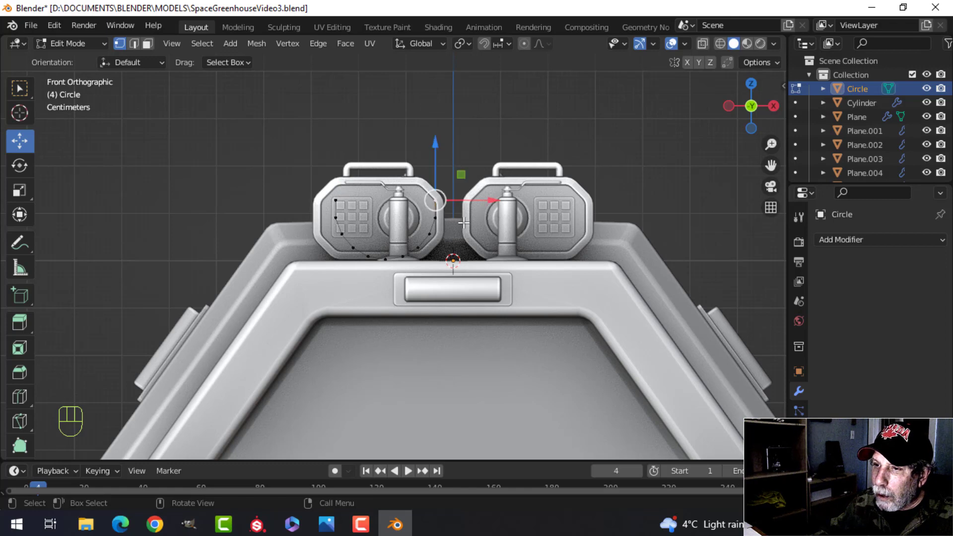
Scale the whole U-shaped curve to about 0.879 and move it about -0.009 m along X and 0.024 m along Z.
key(a)
key(s)
click(489, 230)
key(g)
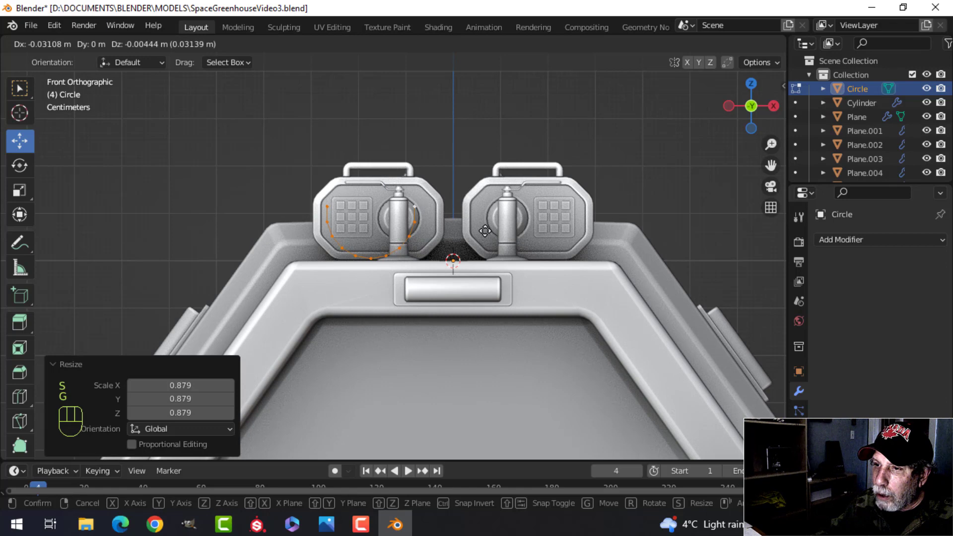
click(495, 217)
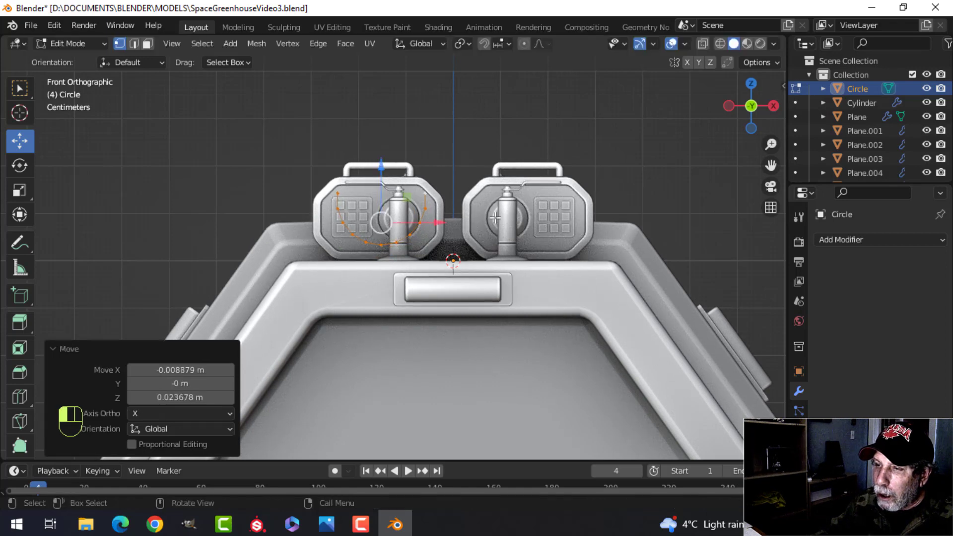
Extrude the curve's inner end vertex about 0.041 m along X towards the gap between the units.
scroll(469, 160, up, 2)
click(440, 167)
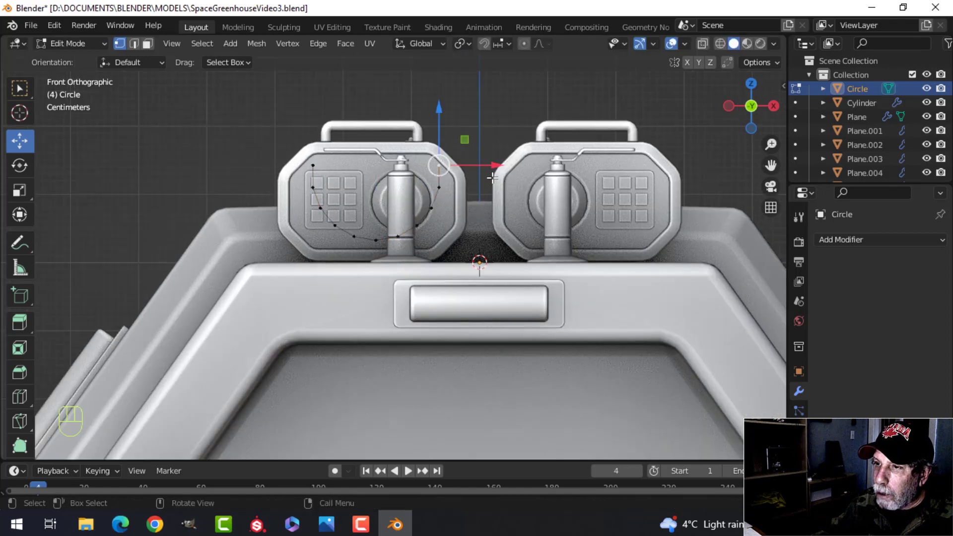
key(e)
drag(493, 164, 521, 165)
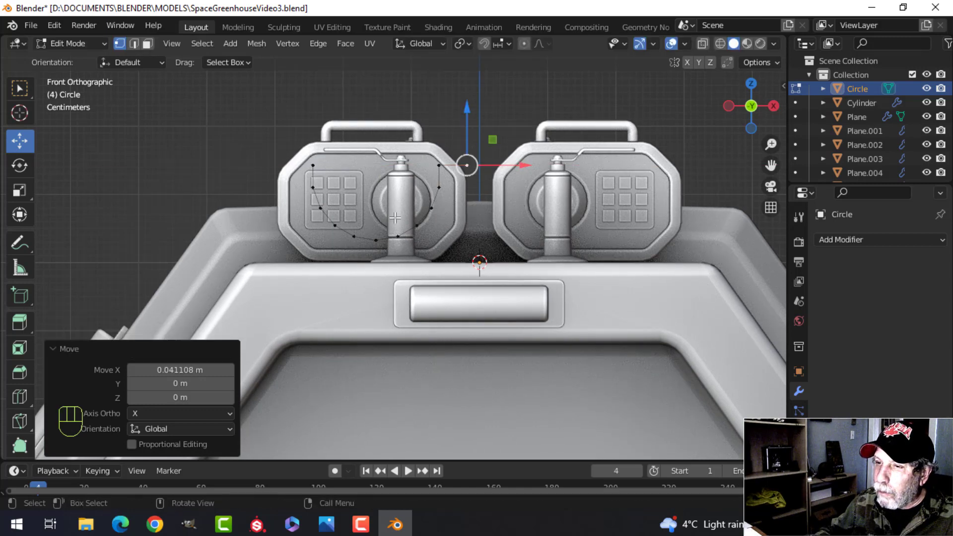
Scale the curve to about 0.703 and shift it along X and about -0.011 m along Z to centre it on the left valve pipe.
key(a)
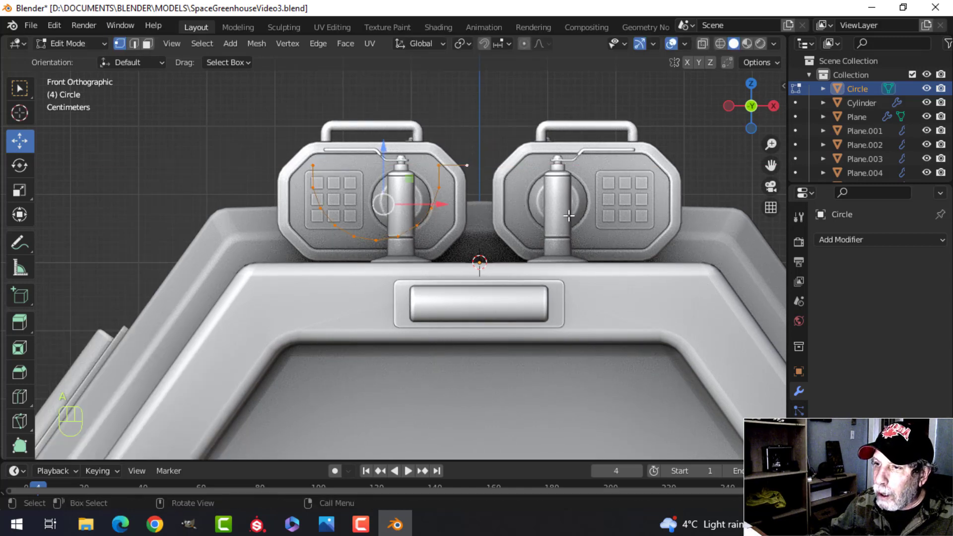
key(s)
click(511, 218)
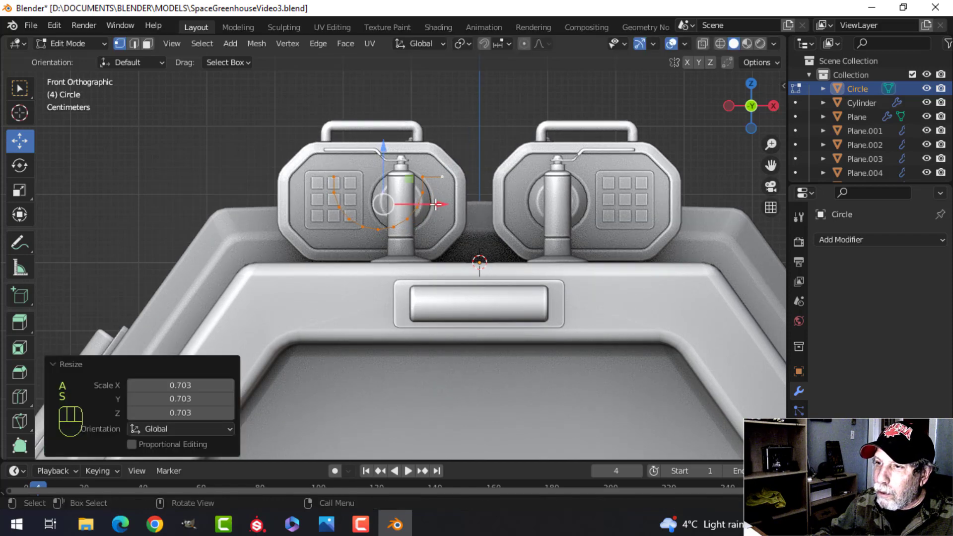
drag(436, 204, 461, 207)
drag(407, 153, 407, 161)
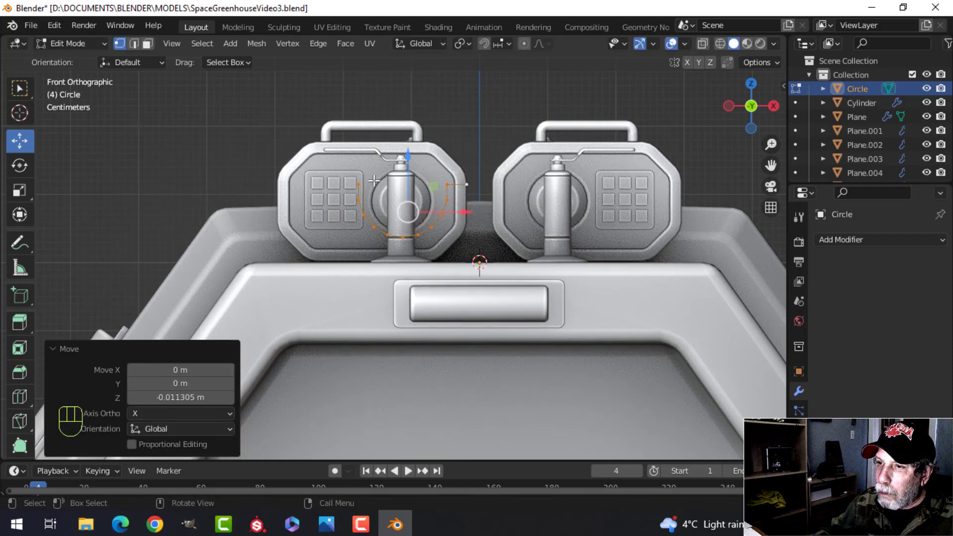
Extrude the curve's outer end about -0.025 m along X, then extrude a slanted leg outwards down to the roof.
shift+middle_drag(374, 180, 396, 183)
key(e)
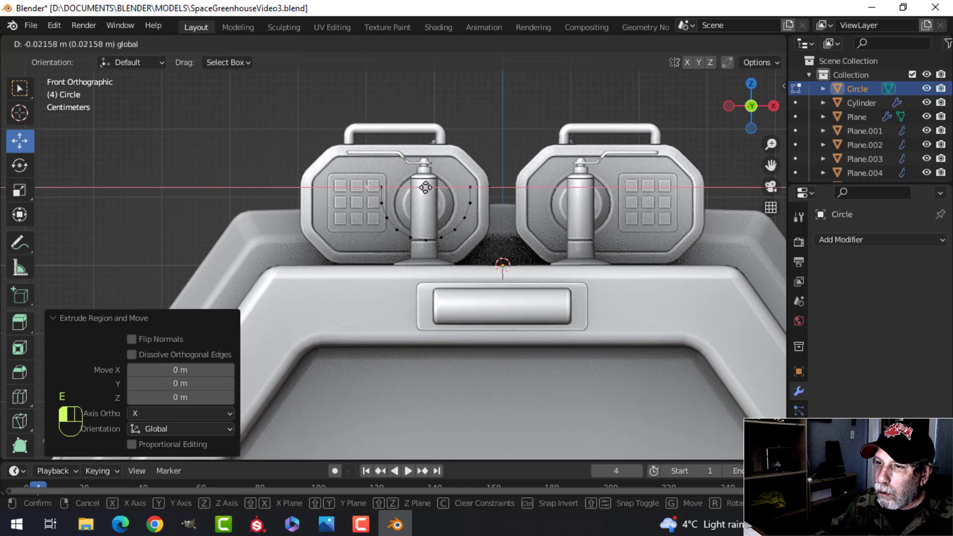
click(425, 188)
key(e)
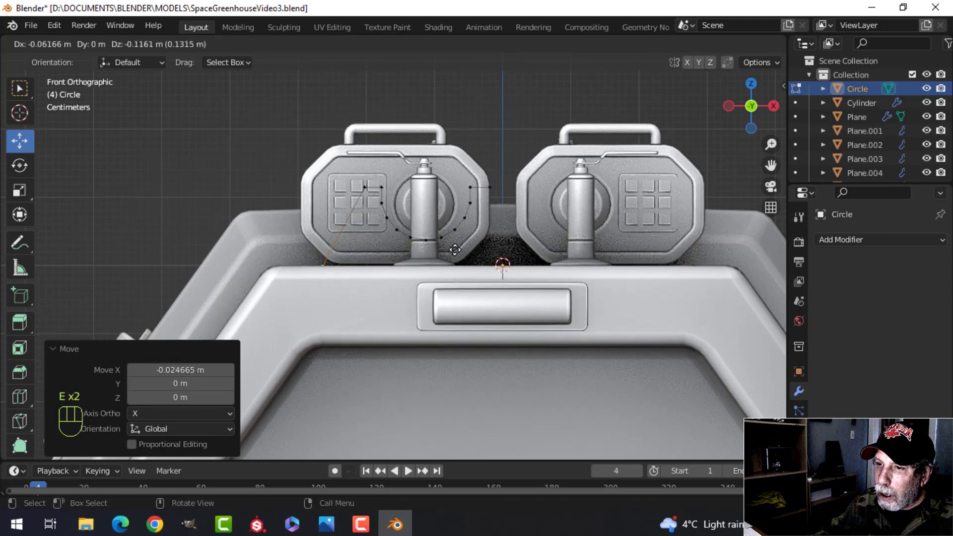
click(450, 254)
Add a Mirror modifier on X to the curve object and enable clipping.
key(Tab)
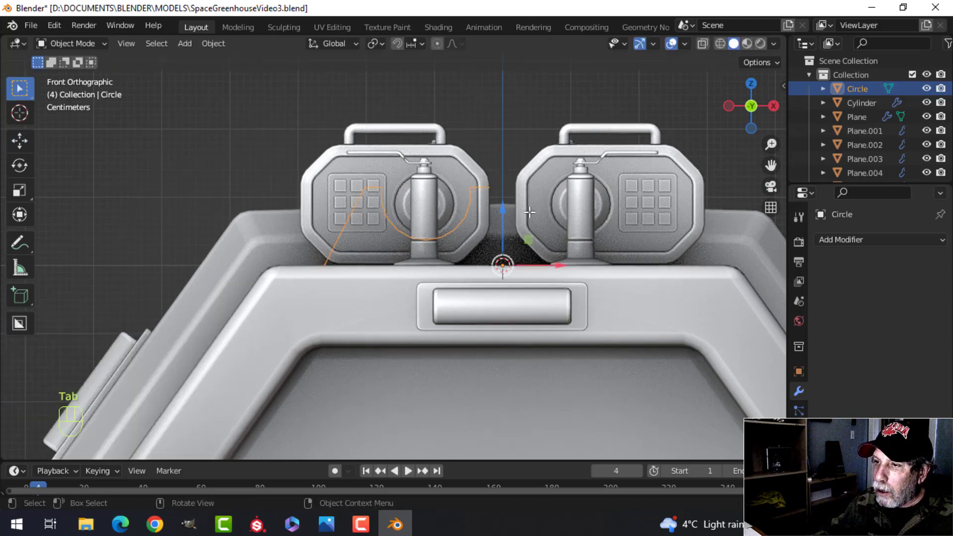
click(844, 239)
click(692, 403)
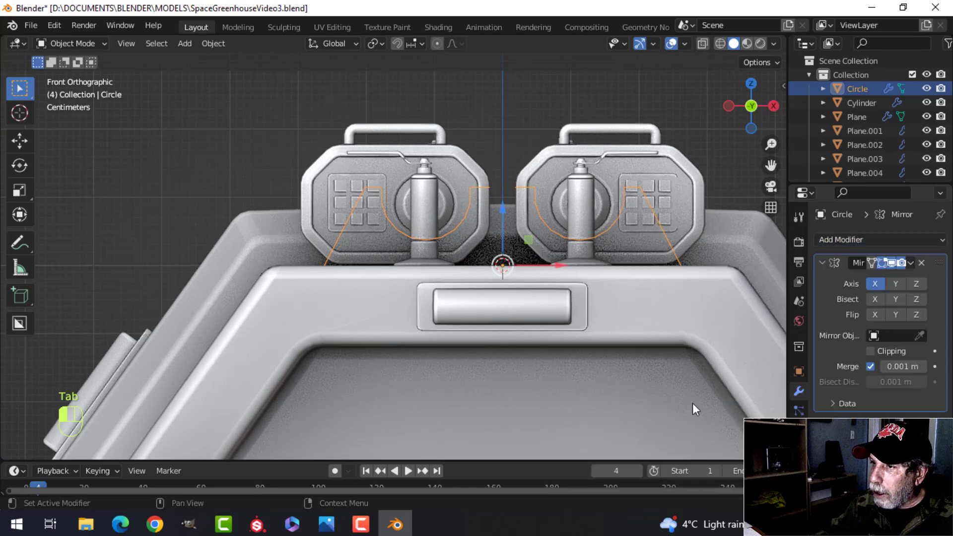
click(870, 351)
Slide the inner end vertex along X to the mirror centre so both halves of the profile join.
key(Tab)
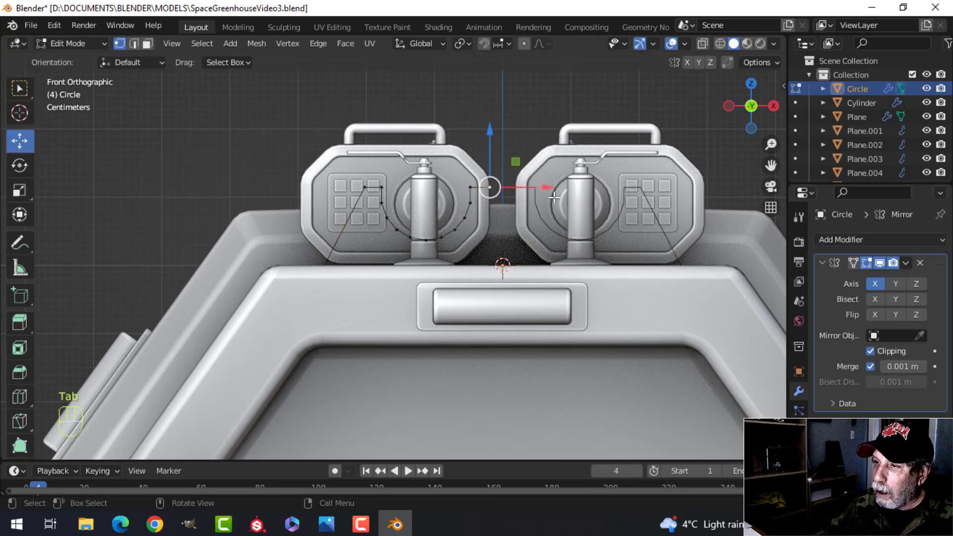
drag(537, 187, 543, 188)
key(Tab)
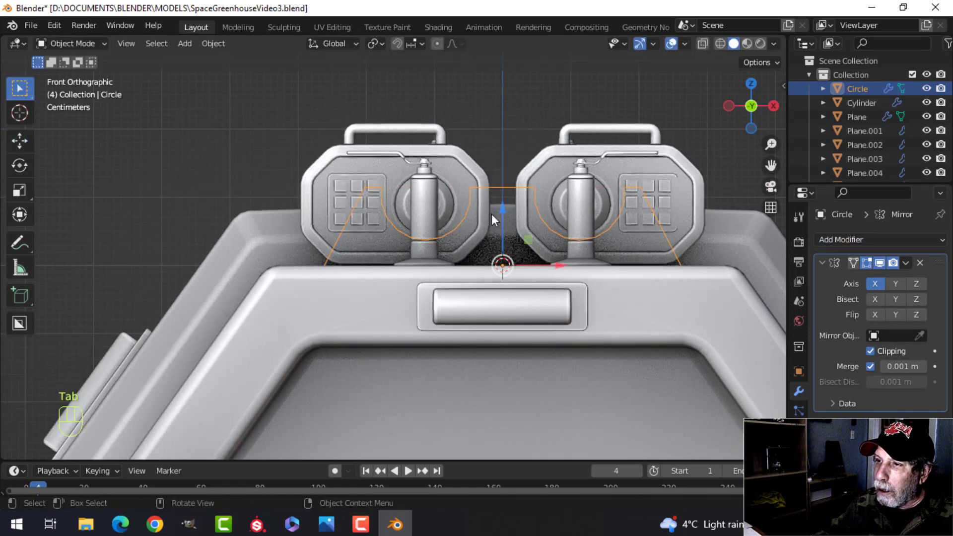
mouse_move(491, 214)
middle_down()
mouse_move(544, 217)
mouse_move(474, 234)
mouse_move(428, 209)
mouse_move(437, 188)
mouse_move(457, 213)
mouse_move(500, 222)
mouse_move(447, 218)
mouse_move(445, 204)
mouse_move(514, 234)
mouse_move(511, 243)
mouse_move(463, 230)
mouse_move(513, 241)
mouse_move(483, 227)
middle_up()
Try to scale the half-circle part of the profile up to about 1.165.
key(Tab)
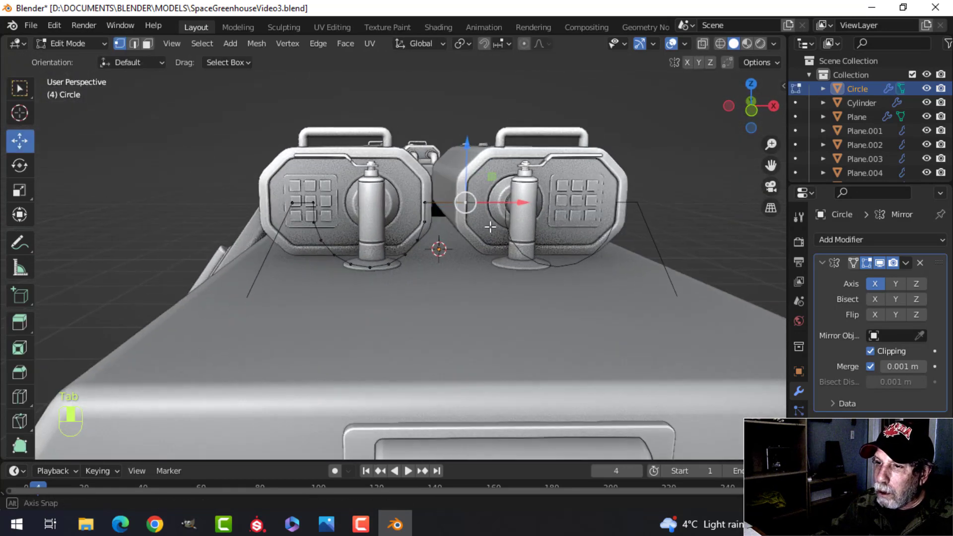
key(alt+a)
key(b)
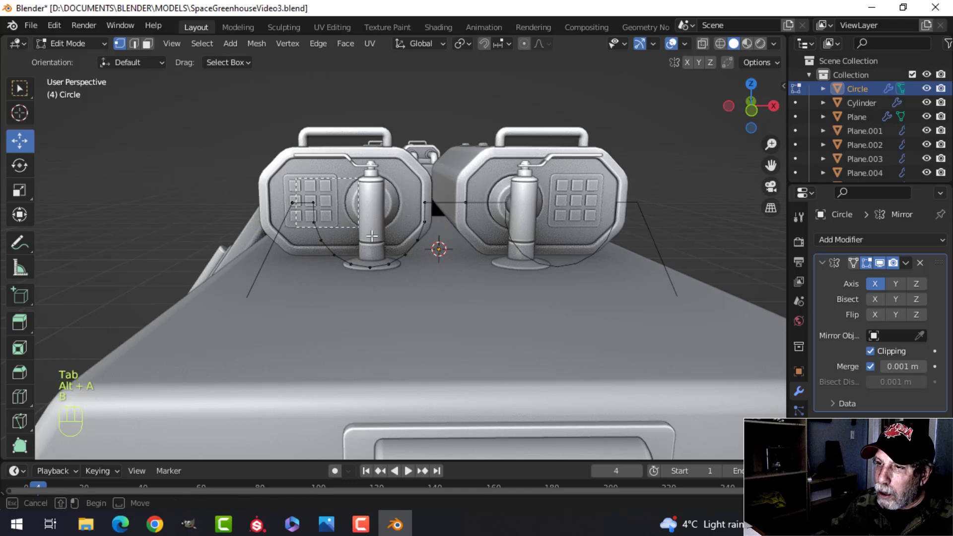
drag(296, 179, 436, 276)
key(s)
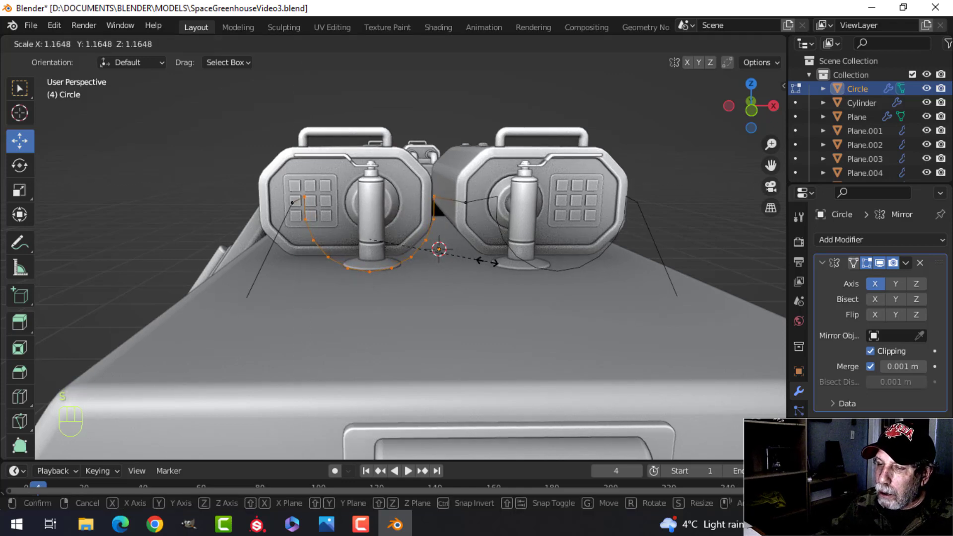
click(486, 261)
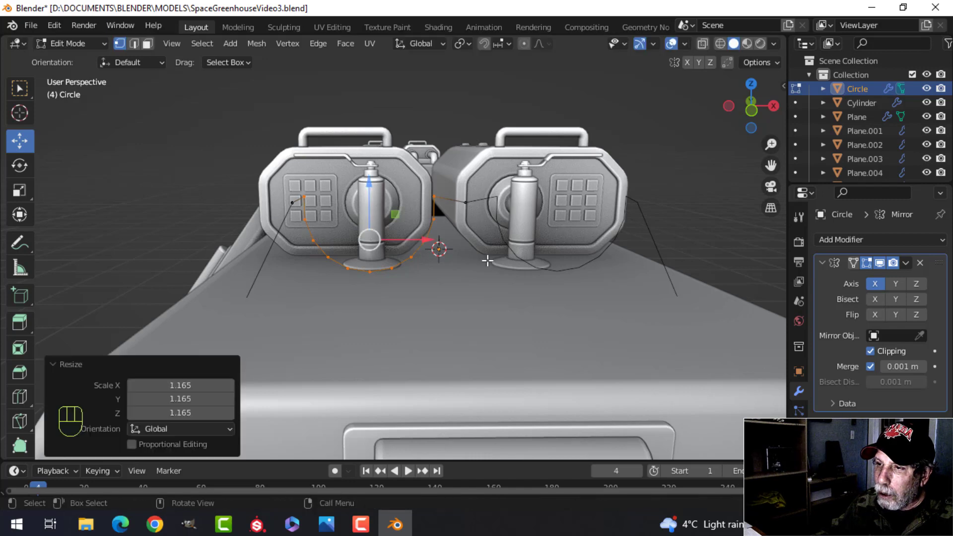
key(ctrl+z)
key(alt+a)
middle_drag(461, 249, 435, 247)
scroll(438, 230, up, 2)
shift+middle_drag(435, 248, 413, 240)
scroll(400, 253, up, 2)
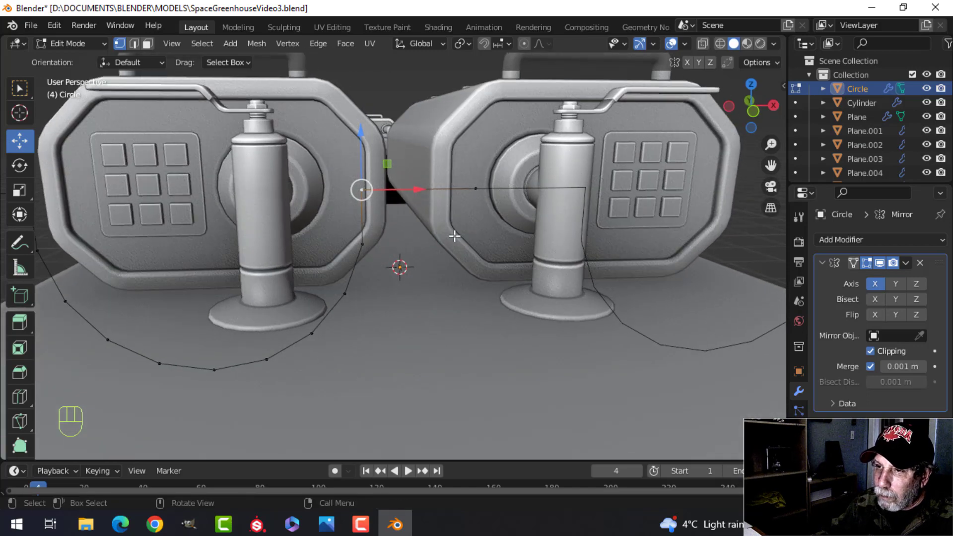
key(ctrl+shift+b)
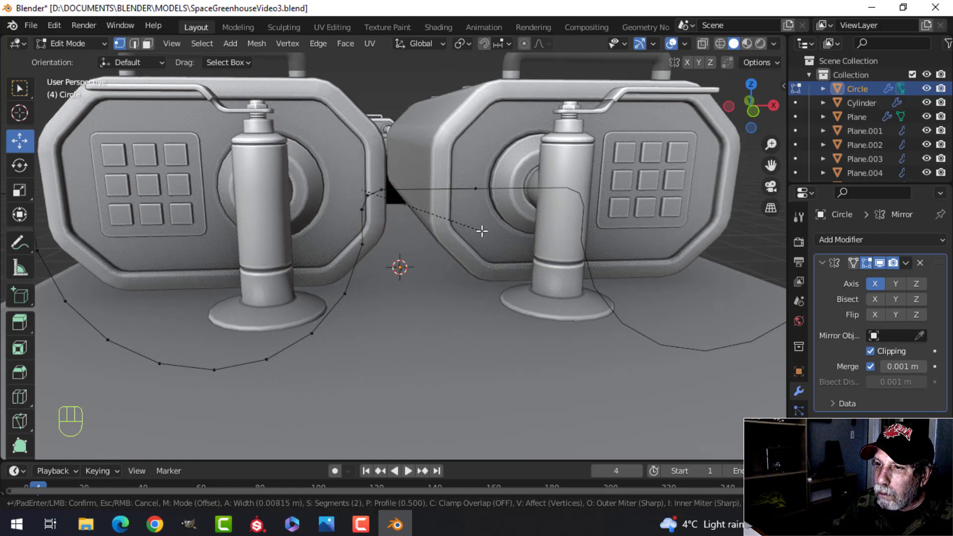
key(Escape)
middle_drag(480, 228, 377, 234)
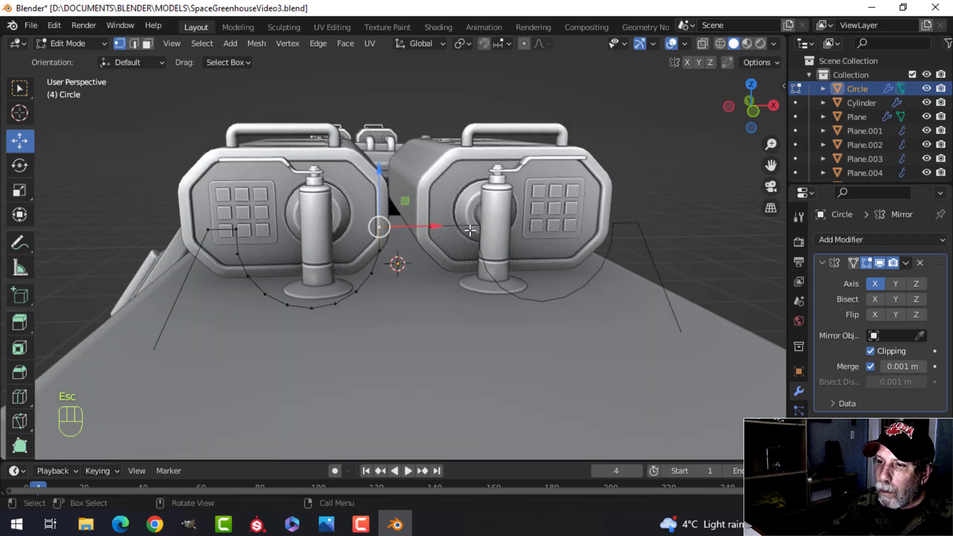
key(alt+a)
Apply the Mirror modifier on the bracket profile in Object Mode.
middle_drag(294, 260, 471, 270)
key(Tab)
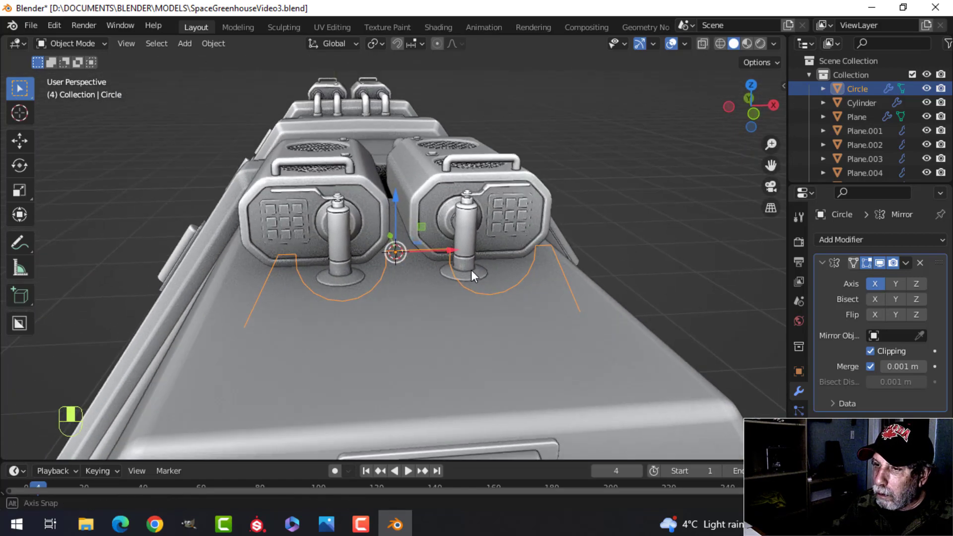
click(904, 262)
click(868, 278)
Dissolve the centre vertex on the straight segment joining the profile's two halves.
key(Tab)
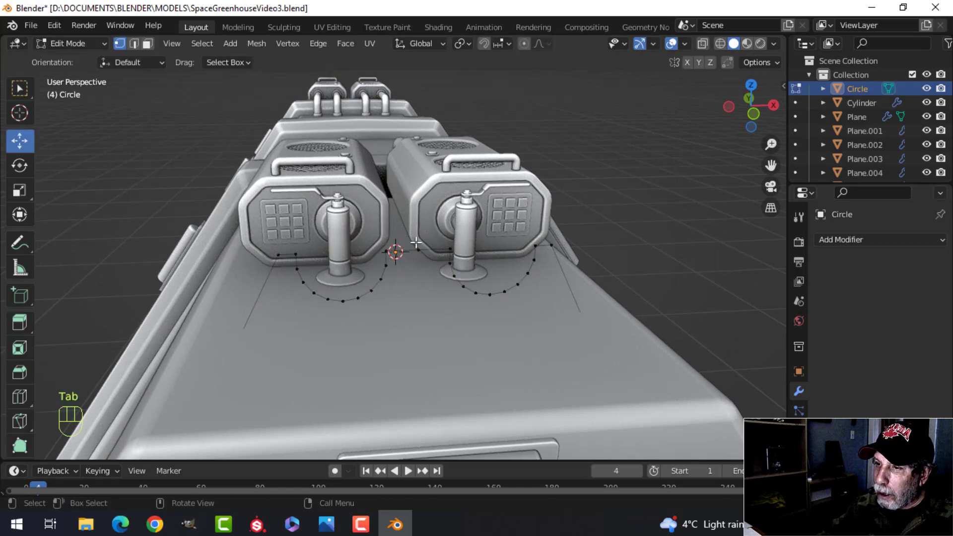
key(x)
click(417, 339)
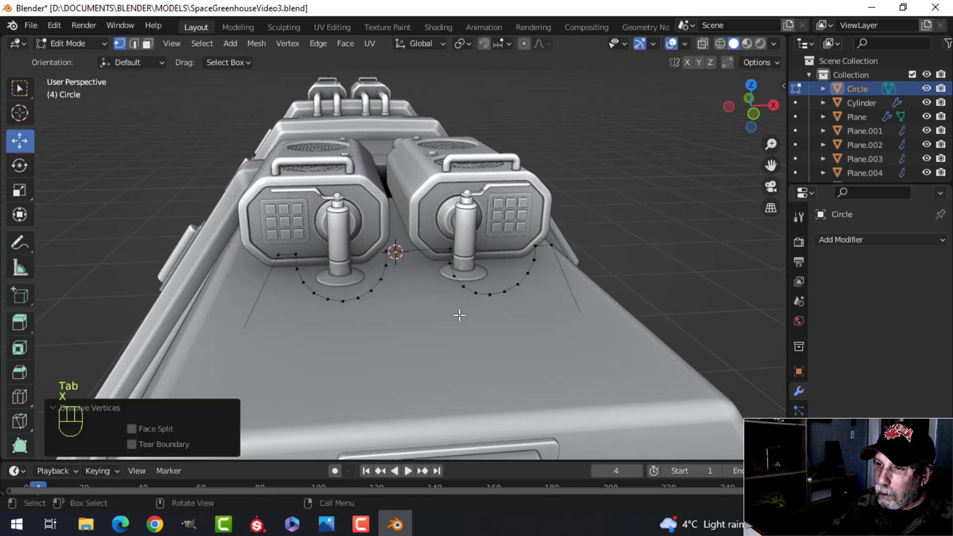
Select the whole profile and extrude it along negative Y into a band about 0.037 m wide.
key(a)
middle_drag(361, 313, 499, 307)
key(e)
click(498, 307)
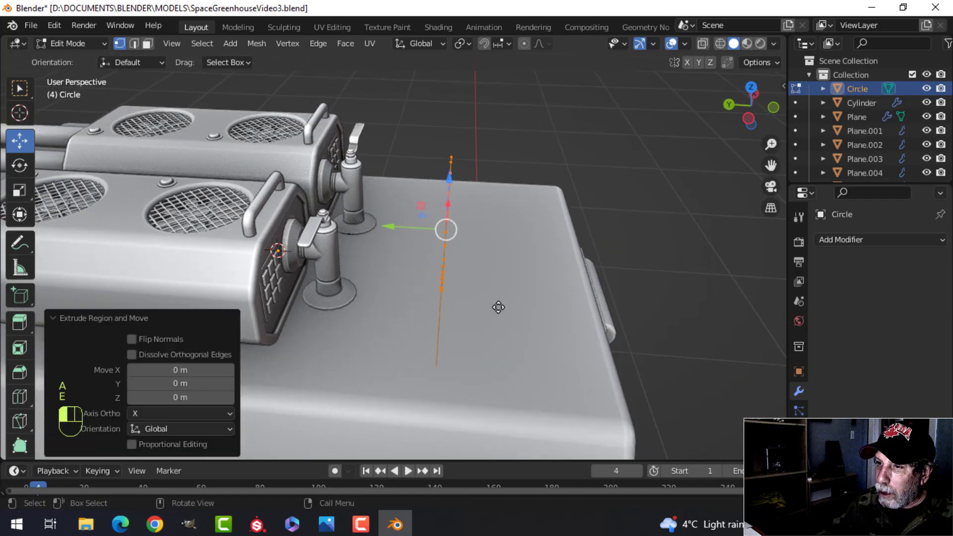
drag(396, 231, 491, 241)
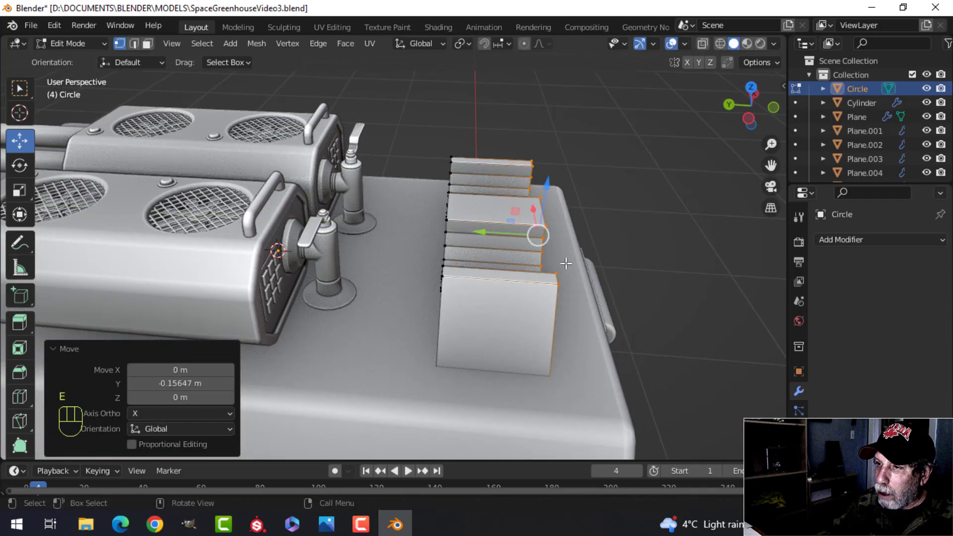
mouse_move(566, 263)
middle_down()
mouse_move(473, 247)
mouse_move(563, 271)
middle_up()
drag(490, 254, 428, 238)
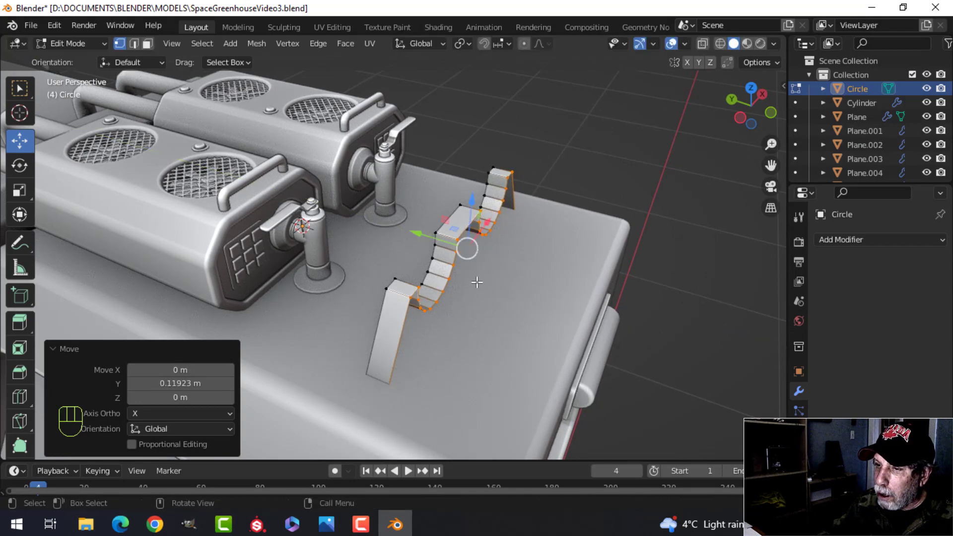
Select all faces of the bracket band and recalculate their normals to the outside.
middle_drag(477, 281, 511, 271)
scroll(448, 287, up, 3)
key(a)
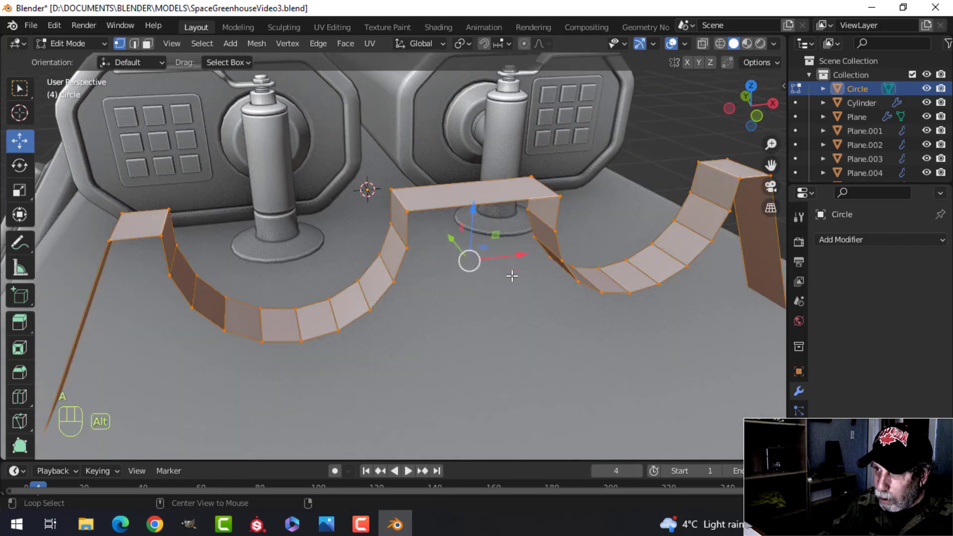
key(alt+n)
click(513, 281)
scroll(549, 293, down, 1)
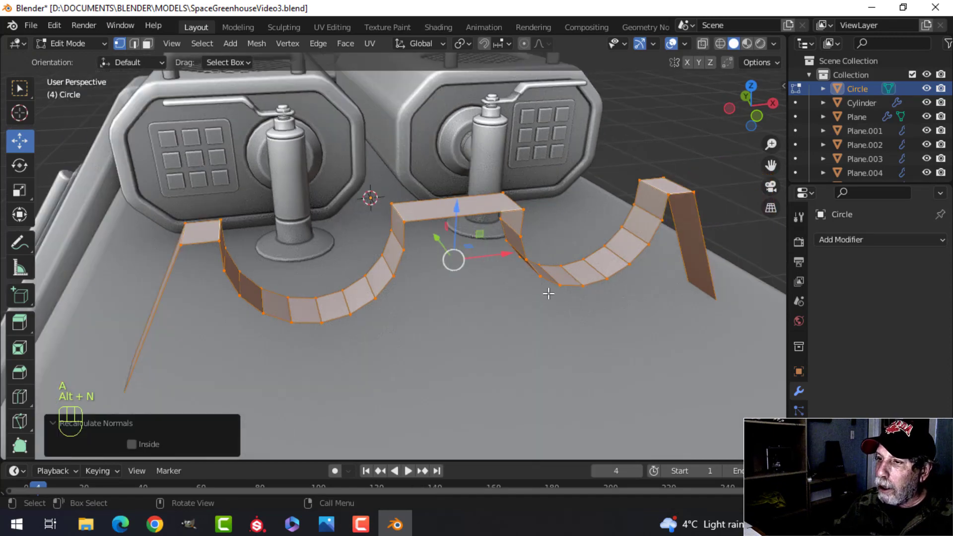
Add a Solidify modifier to the bracket band with a thickness of -0.005 m and Even Thickness enabled.
click(839, 239)
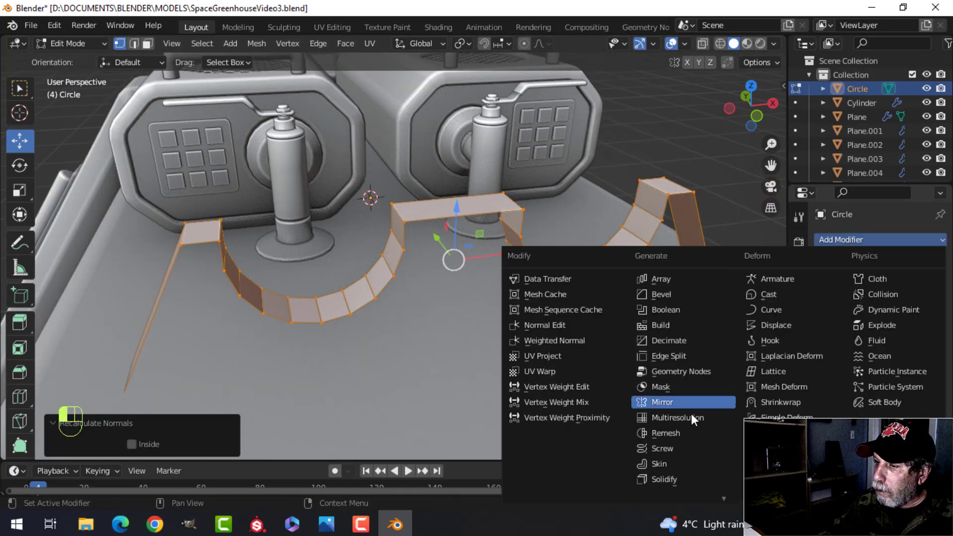
click(665, 479)
scroll(559, 338, up, 3)
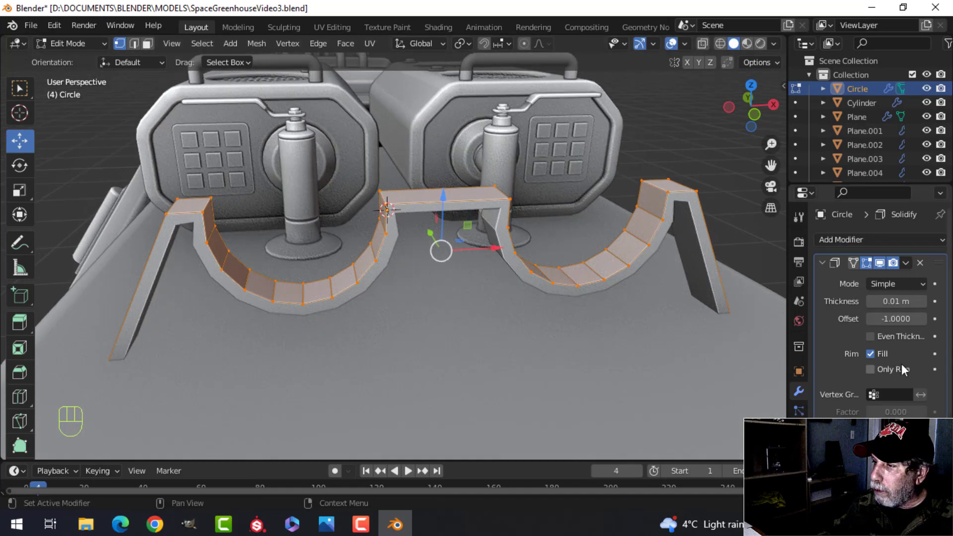
mouse_move(896, 302)
shift+mouse_down()
mouse_move(883, 301)
mouse_move(891, 301)
shift+mouse_up()
middle_drag(658, 308, 732, 313)
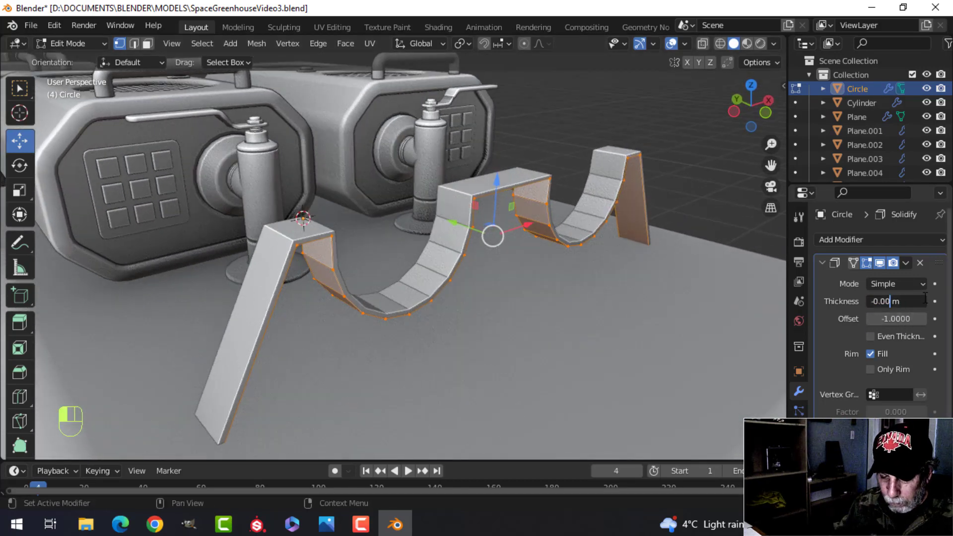
key(Return)
middle_drag(661, 305, 725, 297)
click(870, 336)
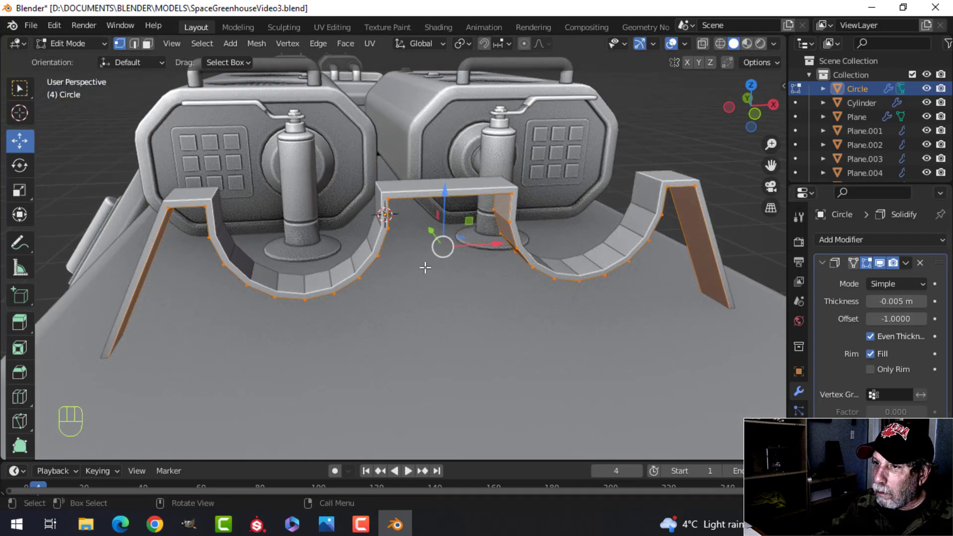
mouse_move(407, 248)
middle_down()
mouse_move(437, 246)
mouse_move(419, 247)
middle_up()
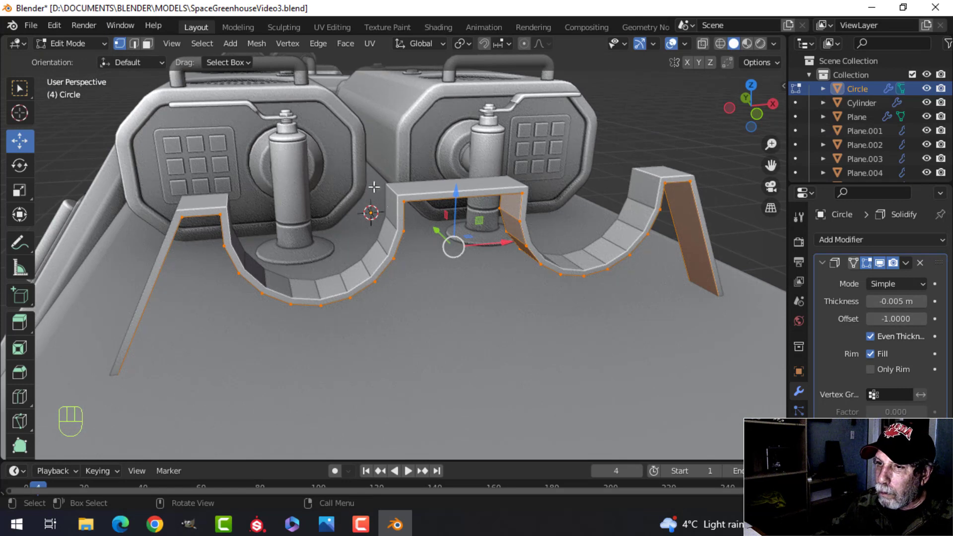
Apply the Solidify modifier on the bracket in Object Mode.
click(905, 262)
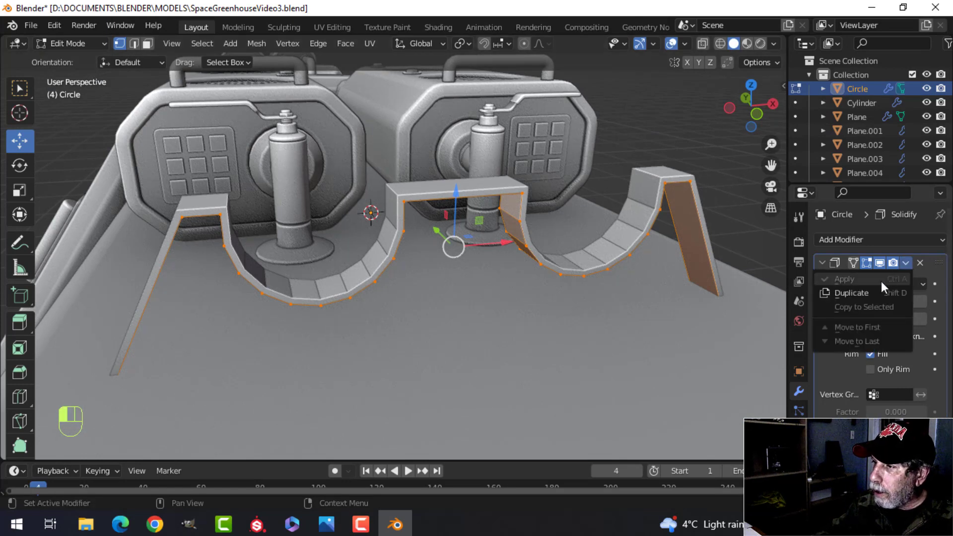
key(Escape)
key(Tab)
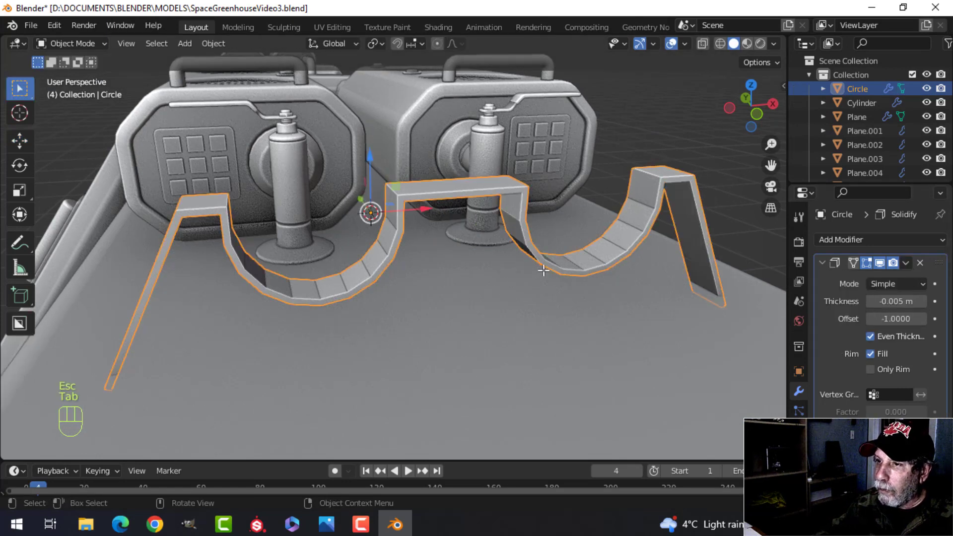
click(906, 263)
click(859, 273)
middle_drag(397, 269, 373, 274)
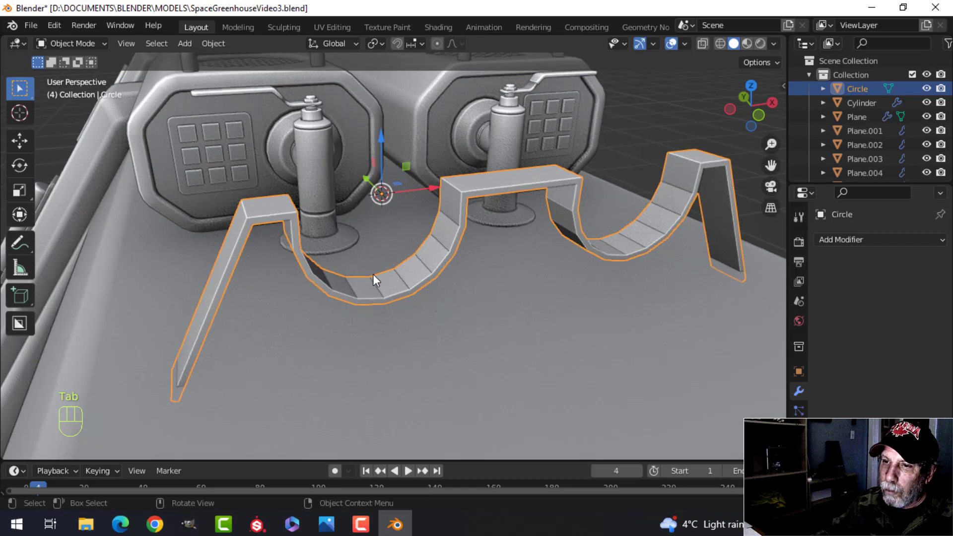
Bevel the edges at the corners of the bracket's flat top sections about 0.0074 m wide with 3 segments, and return to Object Mode with nothing selected.
key(Tab)
scroll(373, 274, up, 1)
key(alt+a)
scroll(289, 194, up, 2)
key(2)
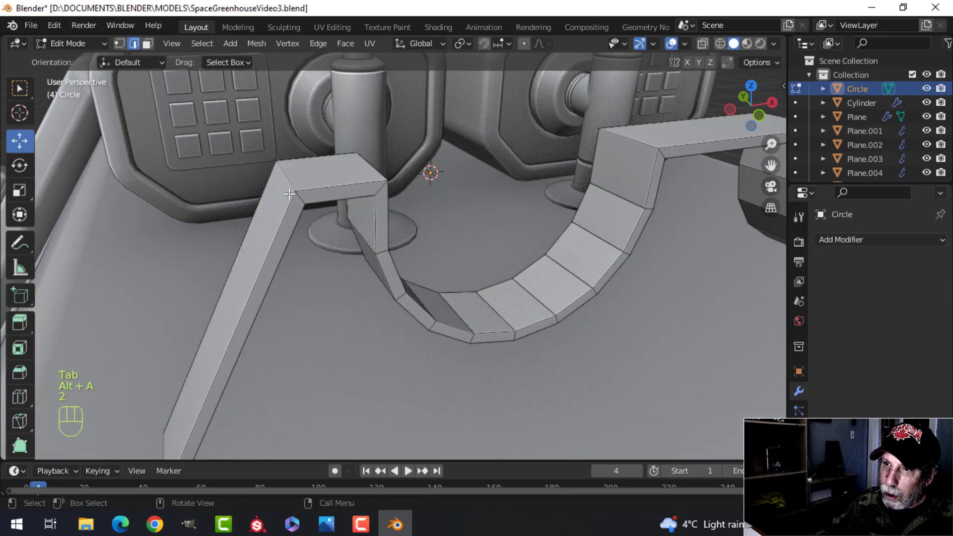
alt+shift+click(371, 165)
middle_drag(463, 198, 472, 233)
alt+shift+click(423, 231)
scroll(471, 234, down, 2)
shift+middle_drag(471, 234, 374, 241)
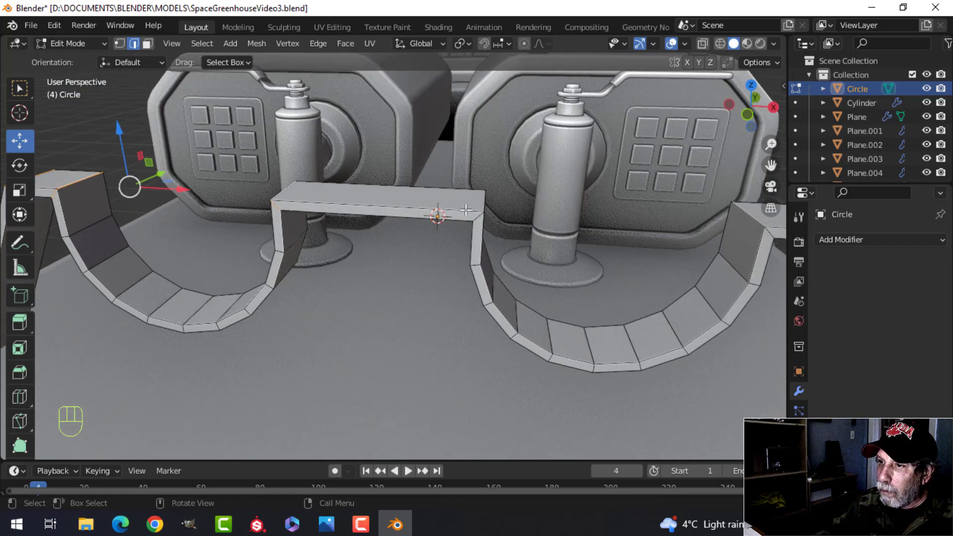
scroll(435, 246, down, 3)
middle_drag(448, 267, 370, 243)
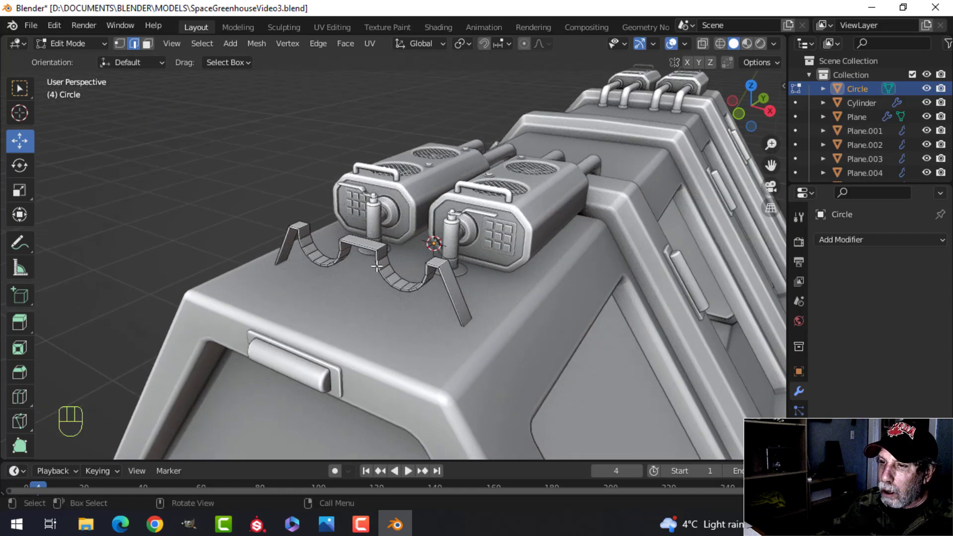
scroll(370, 243, up, 3)
middle_drag(336, 274, 443, 288)
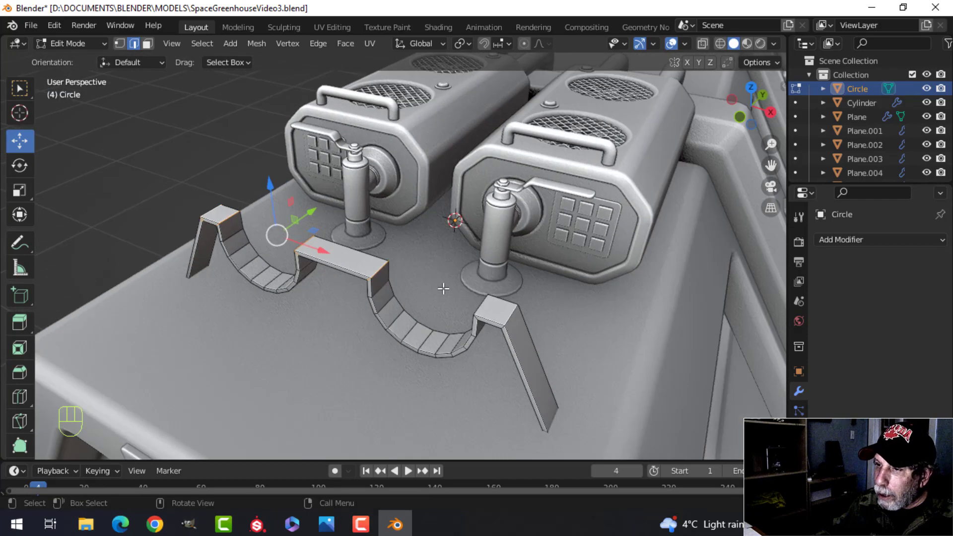
alt+shift+click(513, 313)
scroll(561, 314, up, 3)
shift+middle_drag(604, 314, 490, 271)
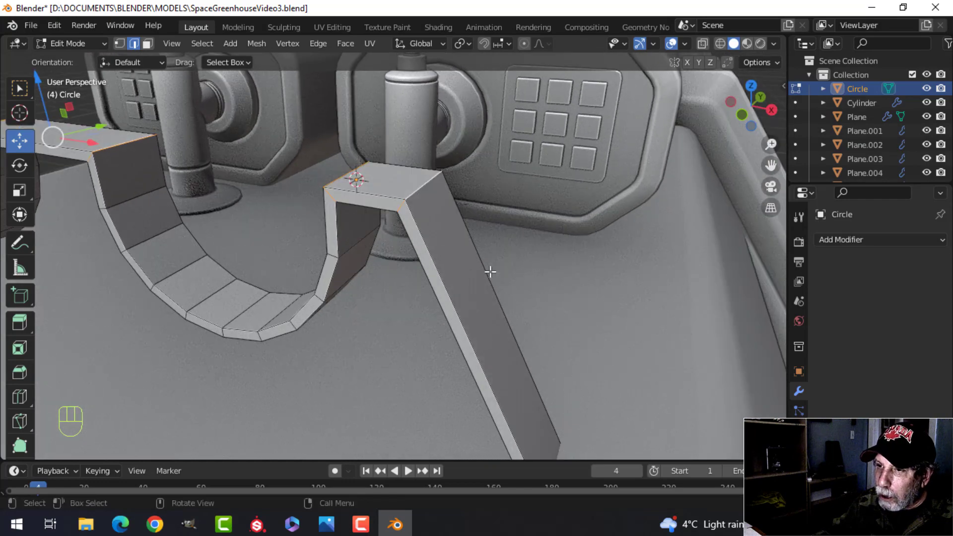
scroll(447, 277, down, 2)
middle_drag(425, 283, 521, 271)
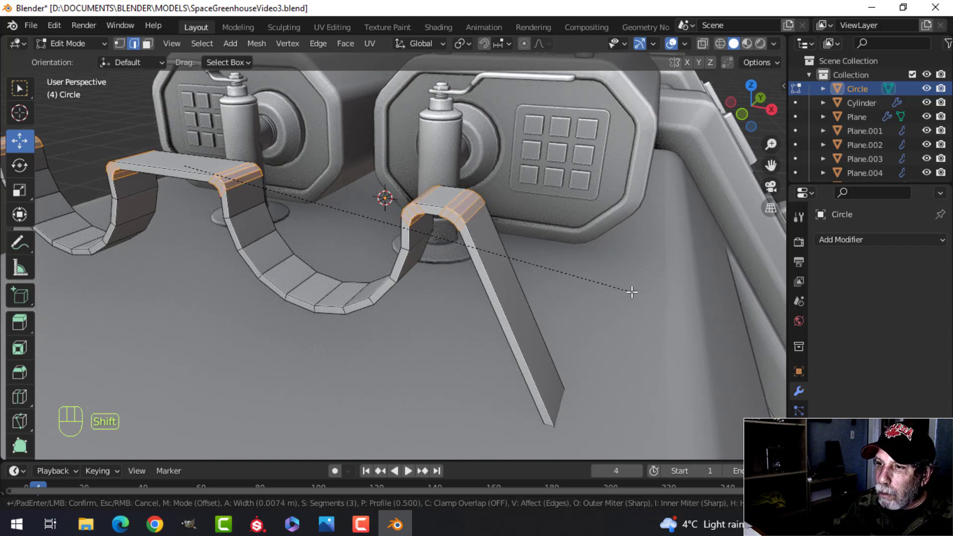
scroll(632, 292, up, 1)
click(631, 292)
scroll(516, 292, down, 2)
middle_drag(362, 290, 415, 293)
scroll(412, 286, up, 1)
key(Tab)
scroll(413, 287, down, 3)
key(alt+a)
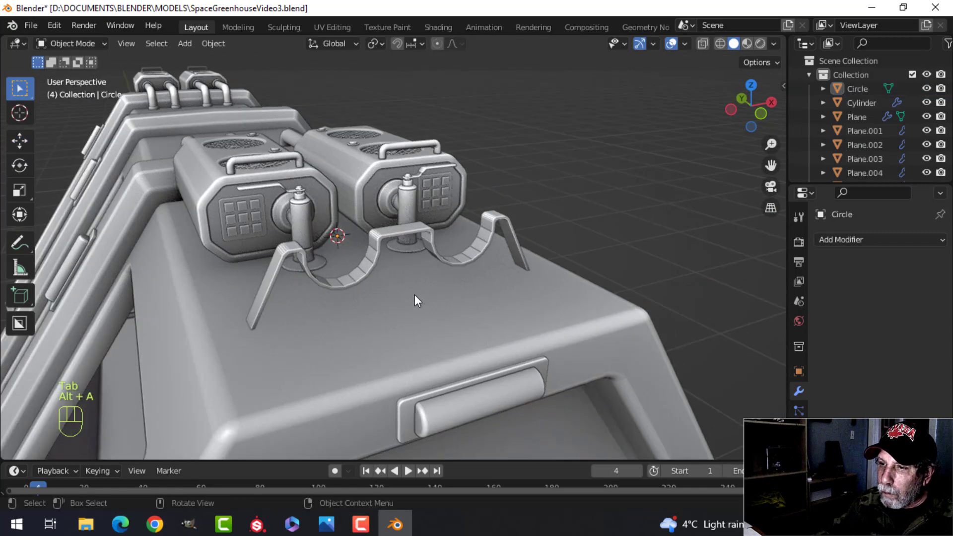
Isolate the bracket in local view and enter Edit Mode with face selection and nothing selected, facing the end of a leg.
scroll(415, 293, up, 3)
click(365, 214)
middle_drag(350, 254, 549, 227)
scroll(438, 261, up, 3)
scroll(435, 294, down, 3)
key(slash)
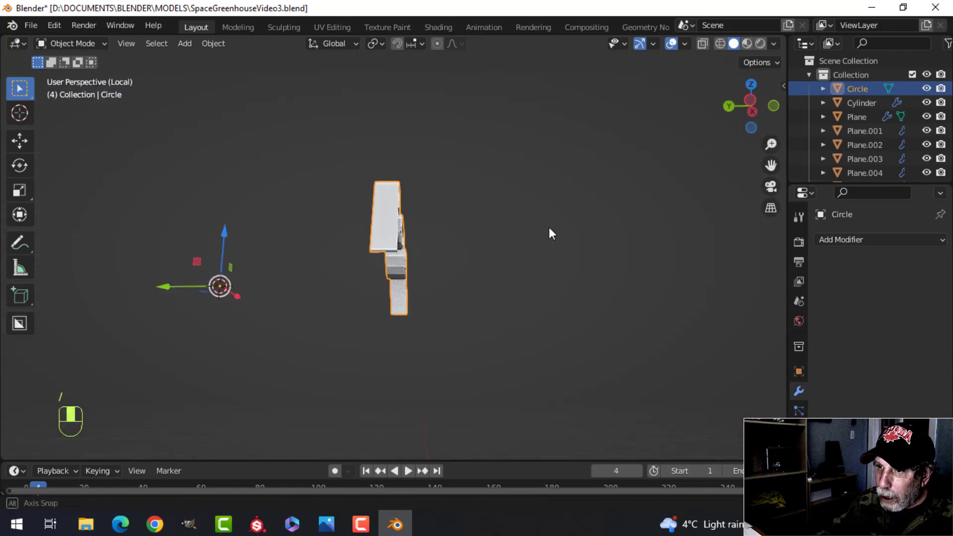
scroll(419, 271, up, 4)
key(Tab)
middle_drag(418, 271, 409, 250)
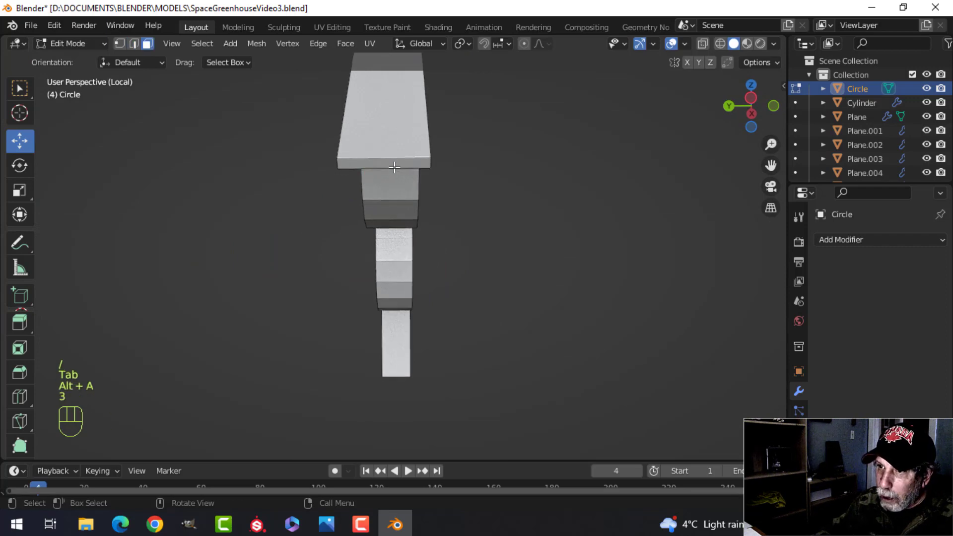
Delete the faces closing off the bottom ends of the bracket strip's legs.
mouse_move(514, 305)
middle_down()
mouse_move(462, 289)
mouse_move(560, 349)
mouse_move(526, 310)
middle_up()
key(x)
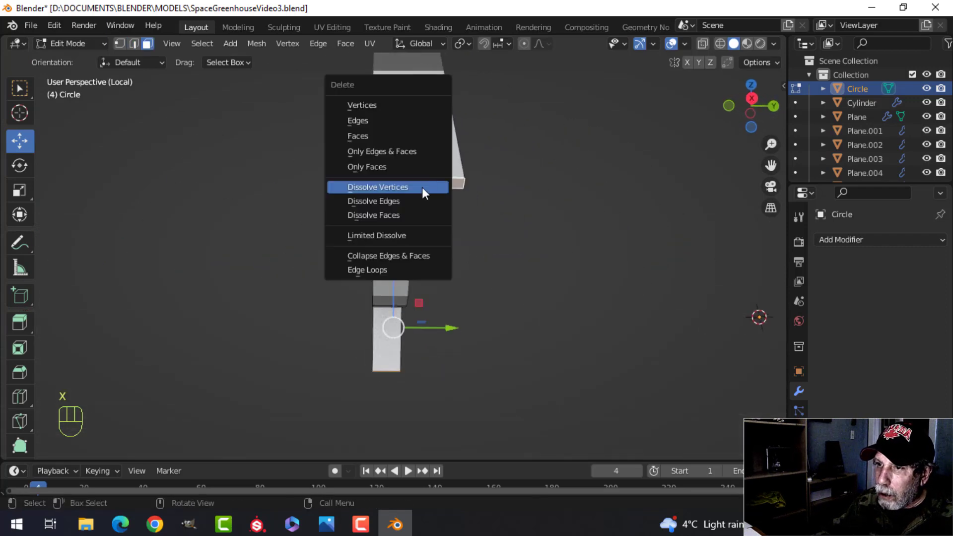
click(397, 139)
Bevel the strip's long side edge loops with one segment, about 0.0014 m wide.
middle_drag(321, 188, 547, 298)
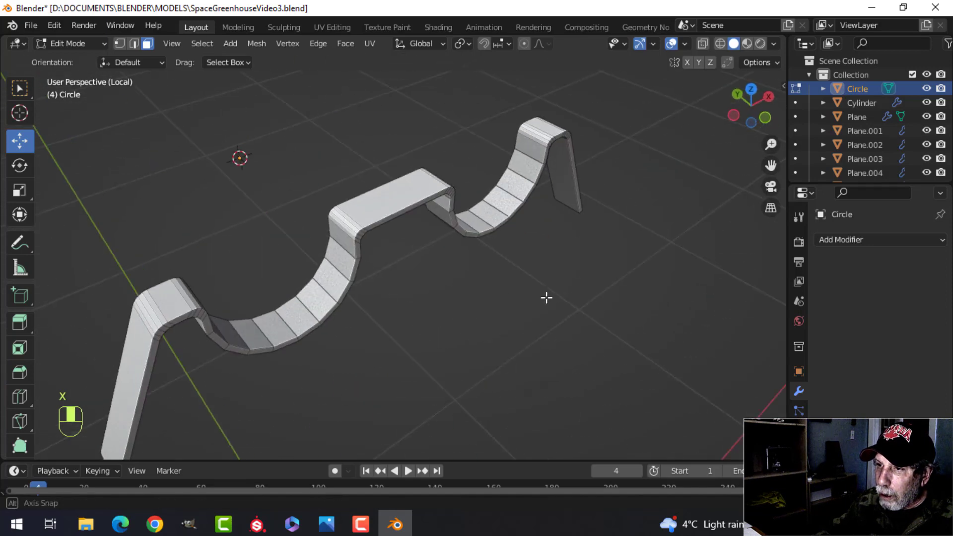
scroll(496, 270, up, 2)
shift+middle_drag(488, 266, 499, 261)
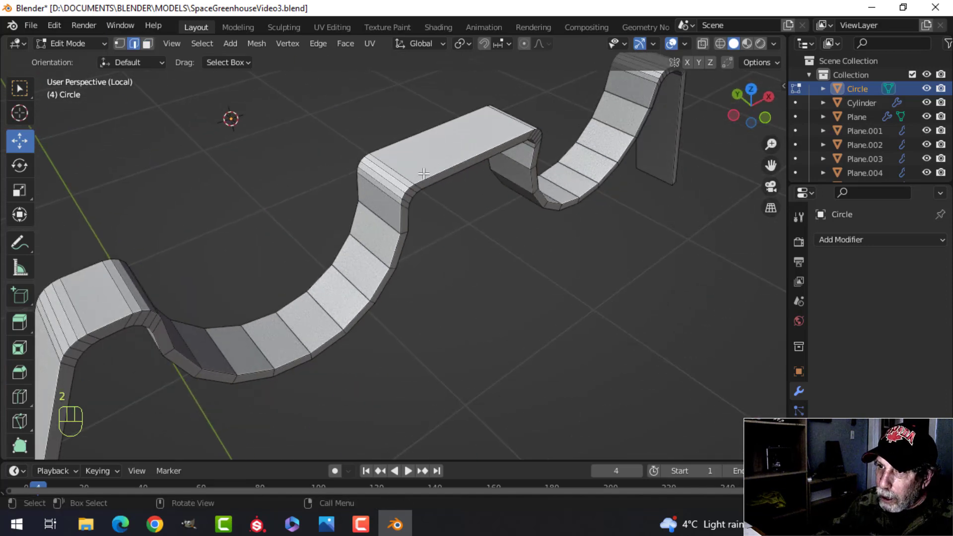
shift+middle_drag(312, 354, 391, 242)
middle_drag(275, 296, 510, 243)
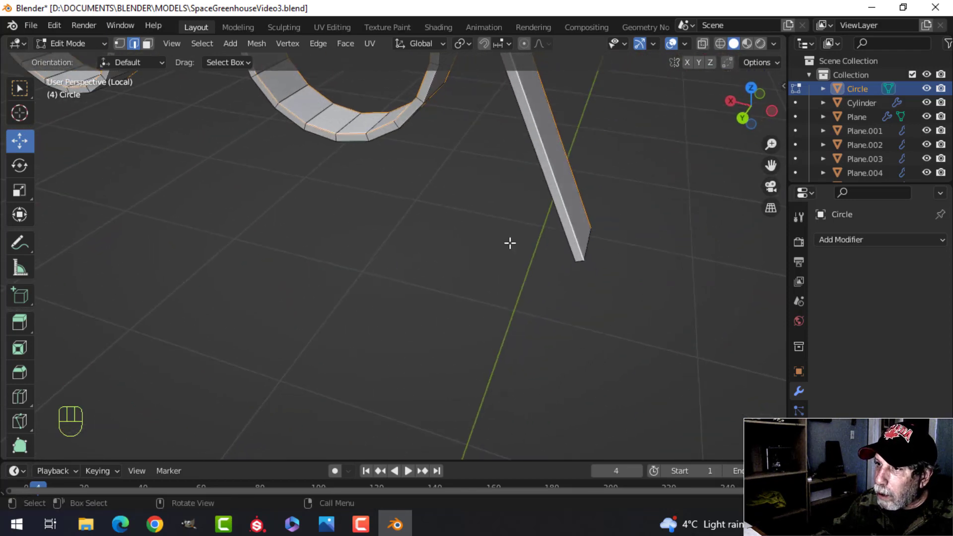
alt+shift+click(538, 167)
scroll(453, 206, down, 4)
shift+middle_drag(367, 239, 500, 328)
middle_drag(377, 296, 479, 312)
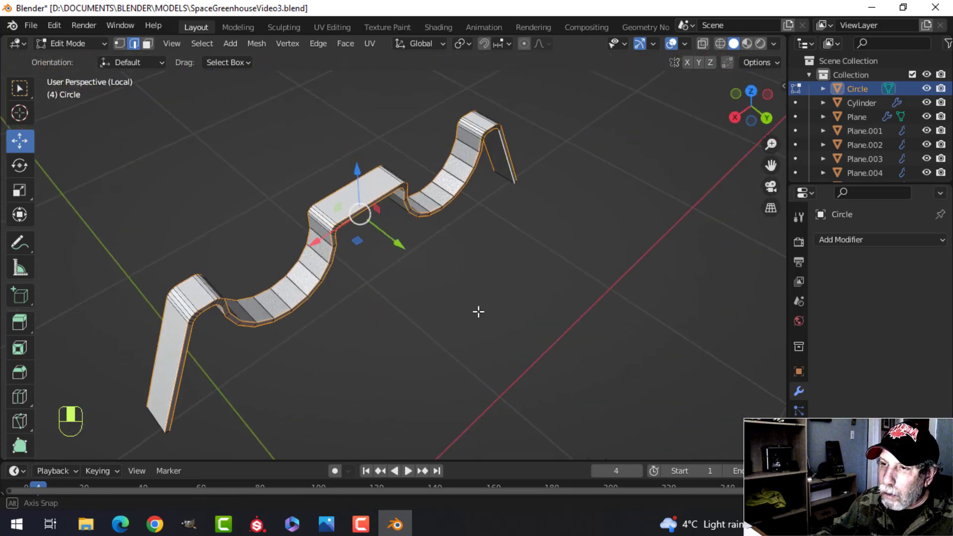
scroll(357, 342, up, 3)
shift+middle_drag(271, 360, 442, 217)
shift+middle_drag(344, 261, 364, 291)
key(ctrl+b)
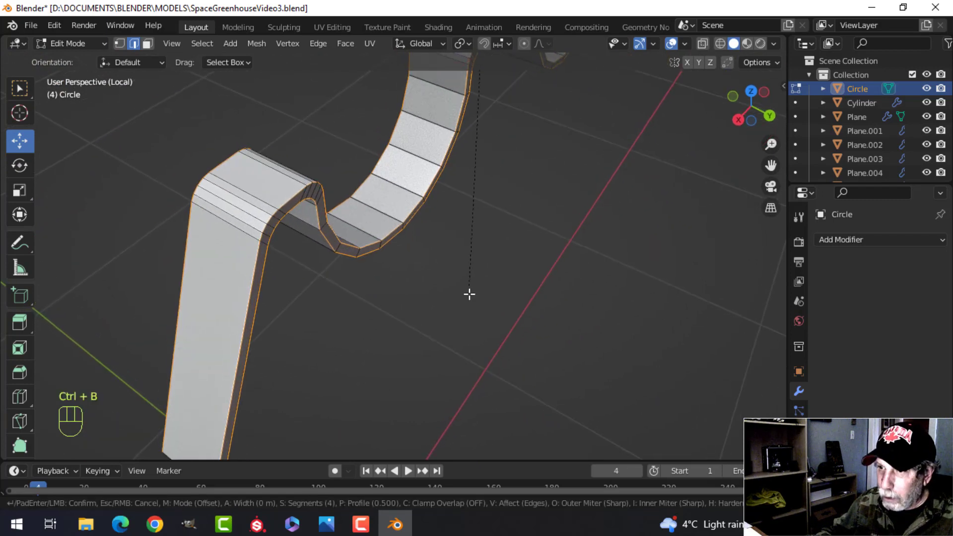
scroll(455, 319, down, 3)
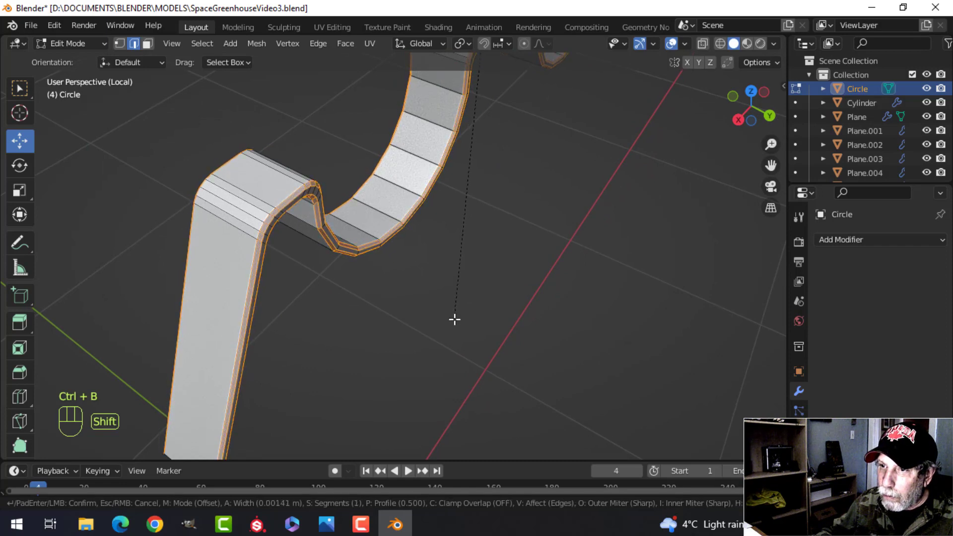
click(453, 320)
key(Tab)
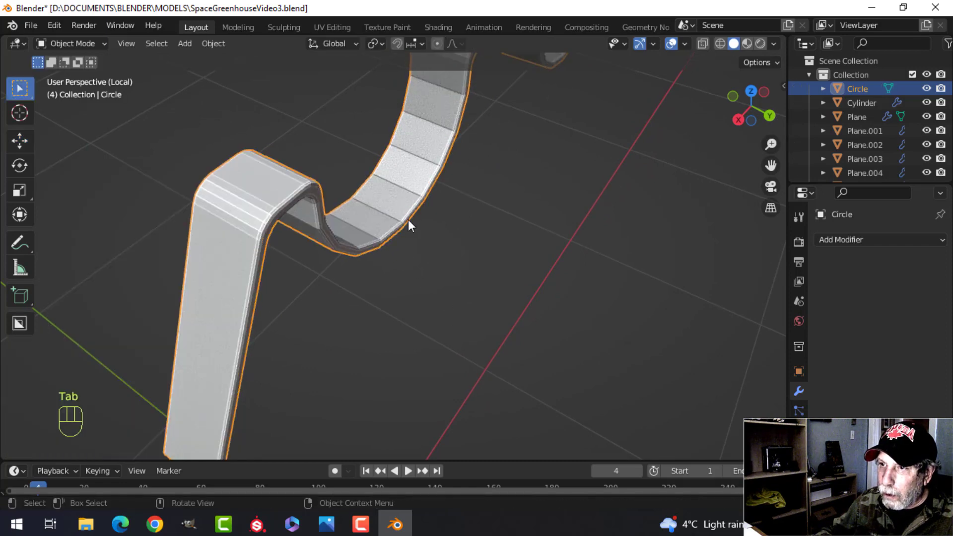
Shade the bracket strip smooth and add a level 1 Subdivision Surface modifier.
right_click(403, 174)
click(403, 174)
key(alt+a)
middle_drag(452, 245, 393, 232)
click(376, 180)
key(ctrl+1)
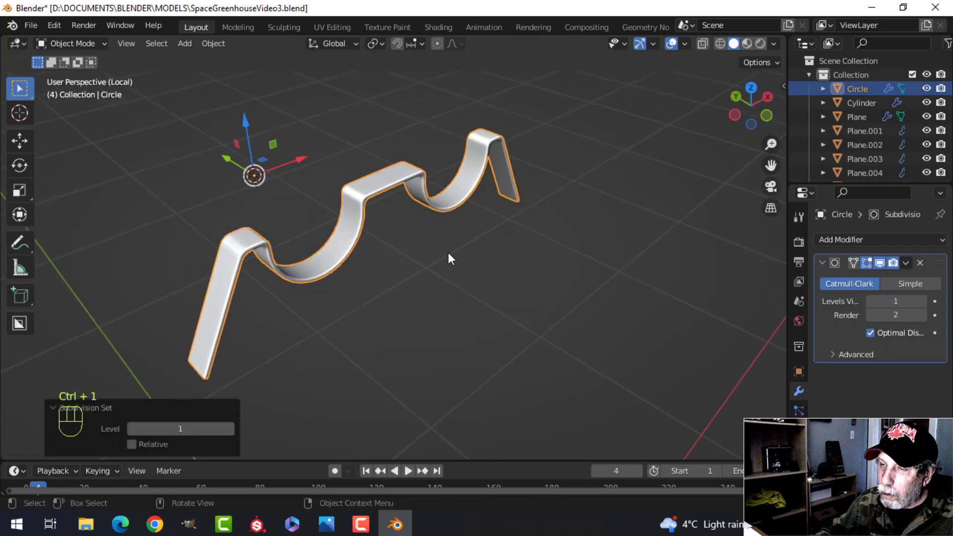
Leave local view and move the strip's entire mesh about 0.067 m along Y, closer to the tanks.
middle_drag(448, 252, 486, 258)
key(alt+a)
scroll(424, 255, up, 3)
key(slash)
scroll(527, 212, down, 6)
scroll(421, 276, up, 3)
scroll(430, 234, down, 1)
scroll(439, 268, up, 2)
click(445, 156)
middle_drag(444, 156, 472, 285)
key(Tab)
key(a)
scroll(392, 259, up, 2)
drag(404, 179, 334, 193)
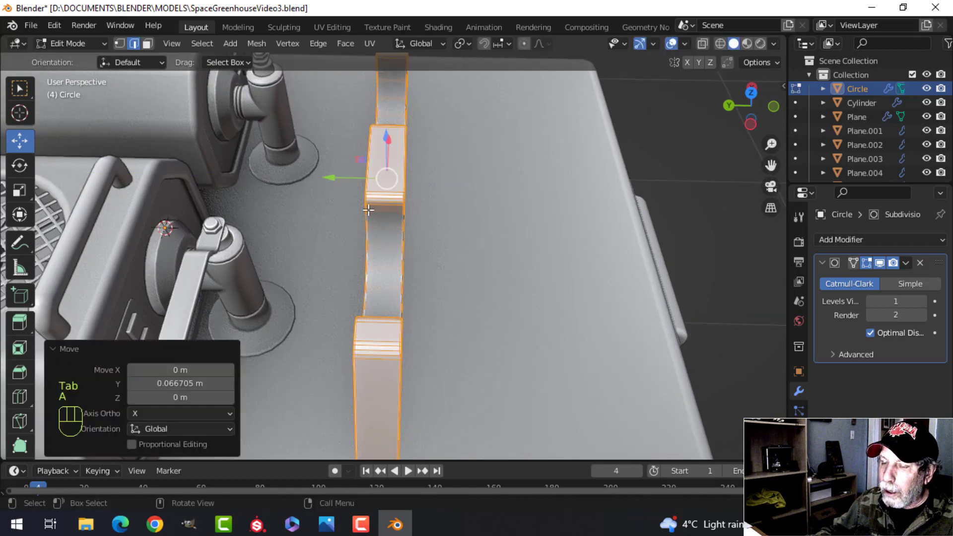
Duplicate the strip's mesh and offset the copy about 0.2 m along negative Y, toward the roof's edge.
scroll(476, 238, down, 3)
shift+middle_drag(477, 238, 457, 241)
key(shift+d)
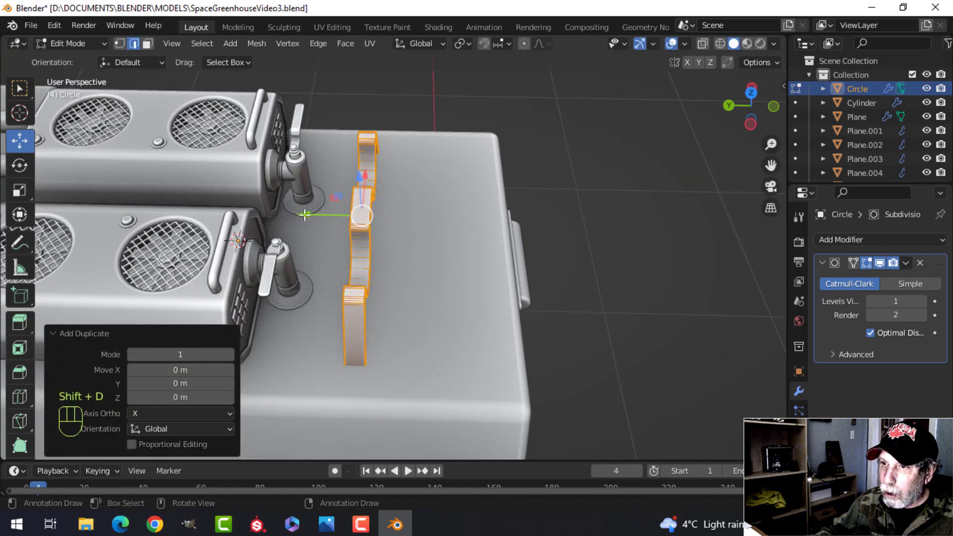
drag(305, 214, 413, 222)
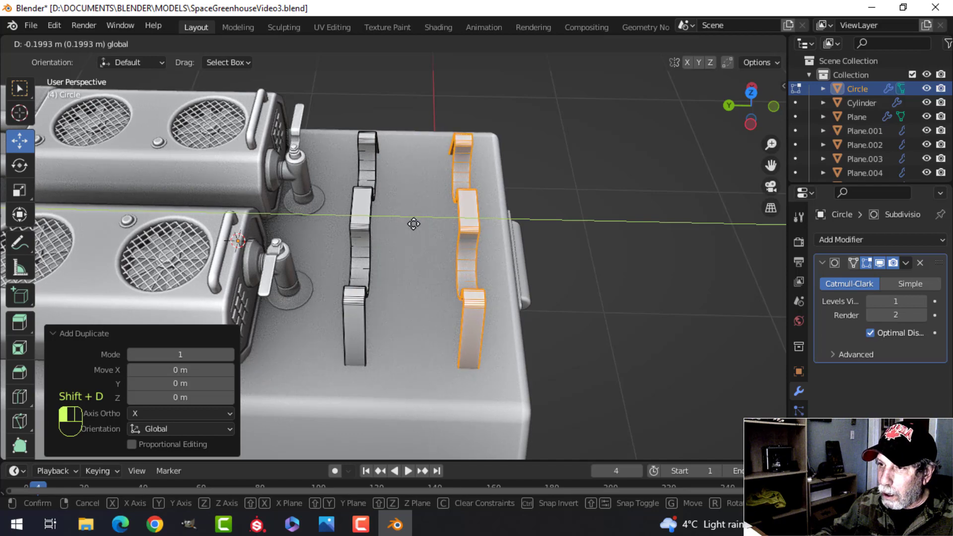
click(414, 224)
key(alt+a)
Snap the 3D cursor to the centre of the two bracket strips' full mesh.
middle_drag(458, 249, 430, 230)
scroll(456, 281, up, 1)
mouse_move(431, 230)
middle_down()
mouse_move(445, 237)
mouse_move(441, 265)
mouse_move(439, 235)
middle_up()
middle_drag(438, 235, 457, 257)
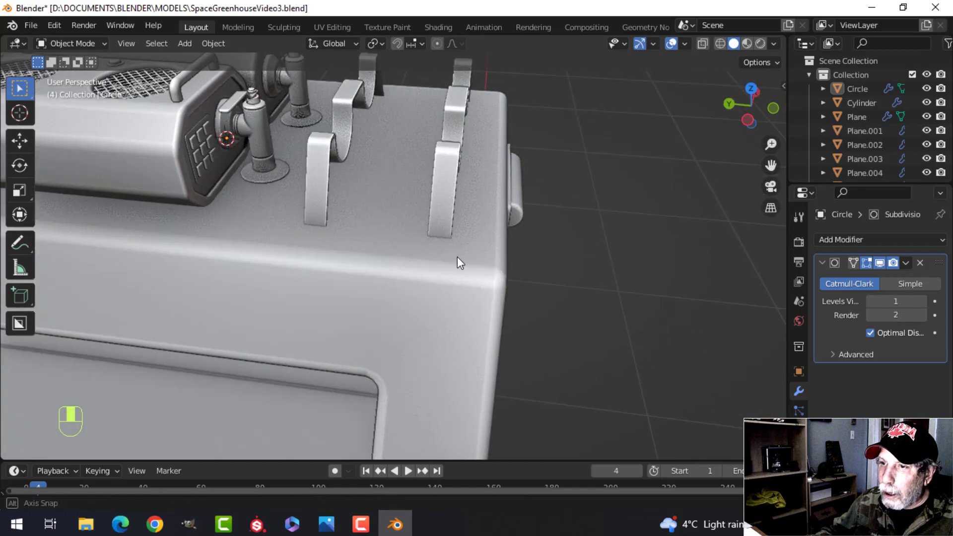
click(435, 216)
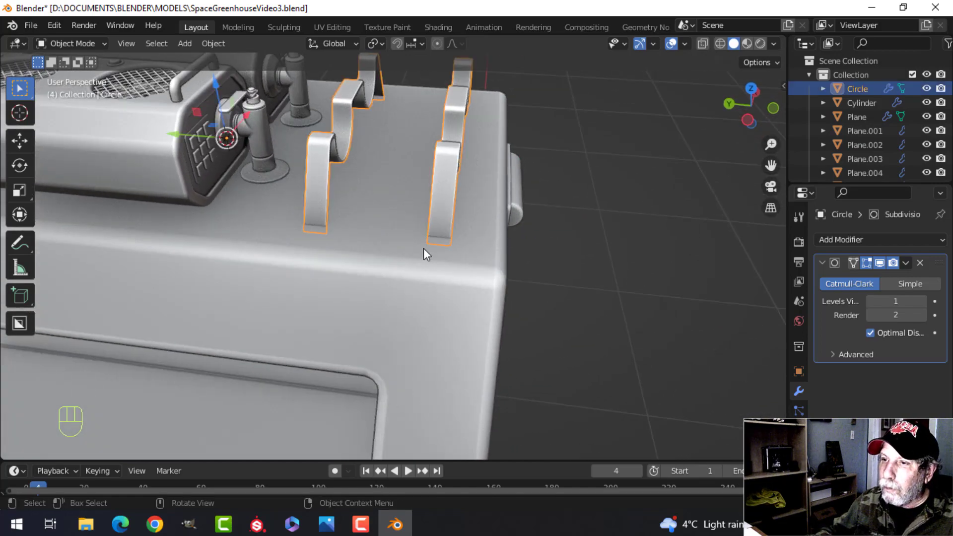
key(Tab)
key(a)
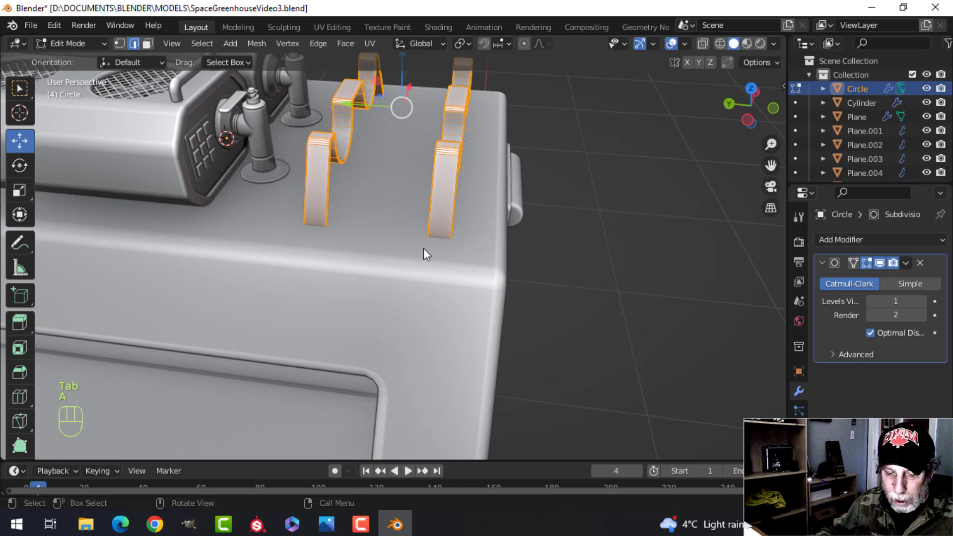
key(shift+s)
click(427, 326)
key(Tab)
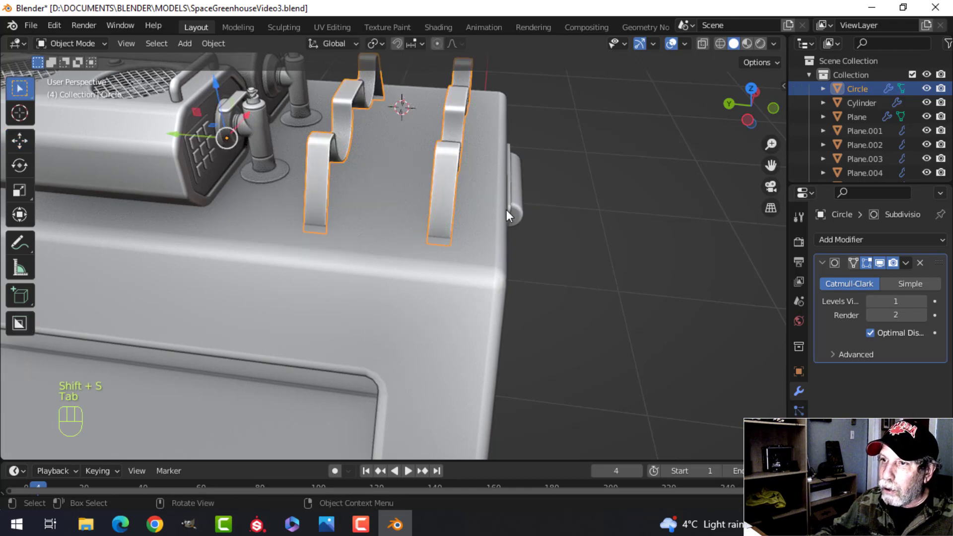
Add a plane at the 3D cursor and scale its mesh to 0.171.
key(shift+a)
mouse_move(494, 213)
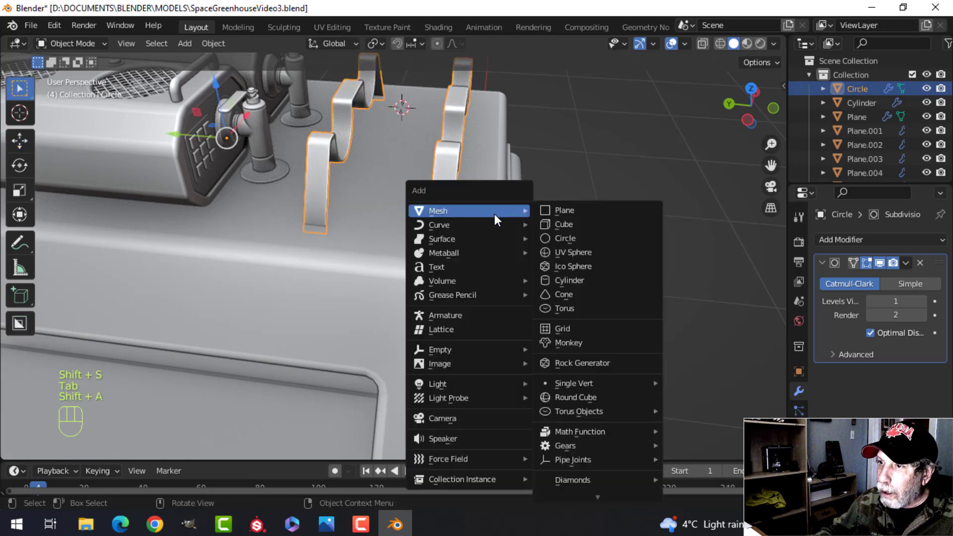
click(544, 213)
scroll(420, 222, down, 5)
key(Tab)
key(s)
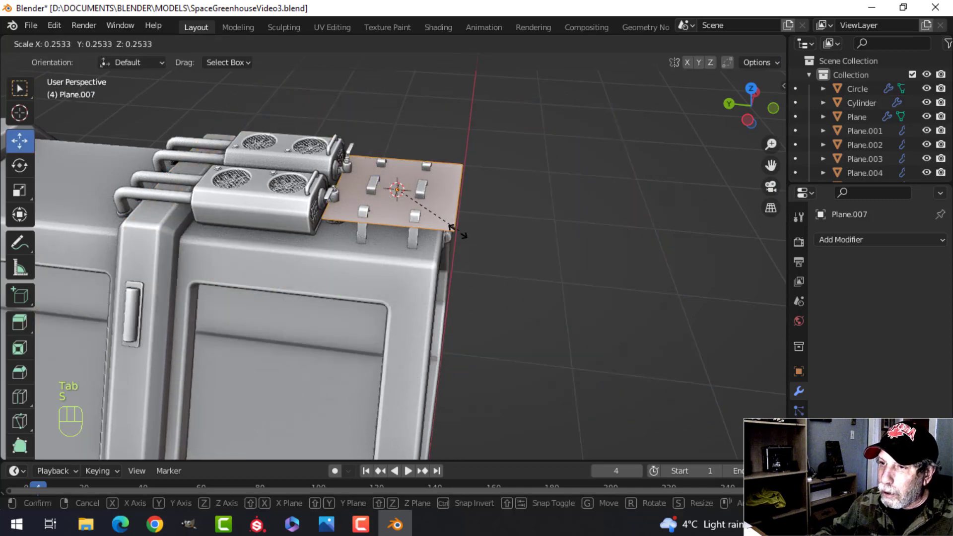
click(432, 235)
Move the plane along negative X toward the strips' legs and lower it about 0.05 m in Z.
middle_drag(432, 235, 328, 221)
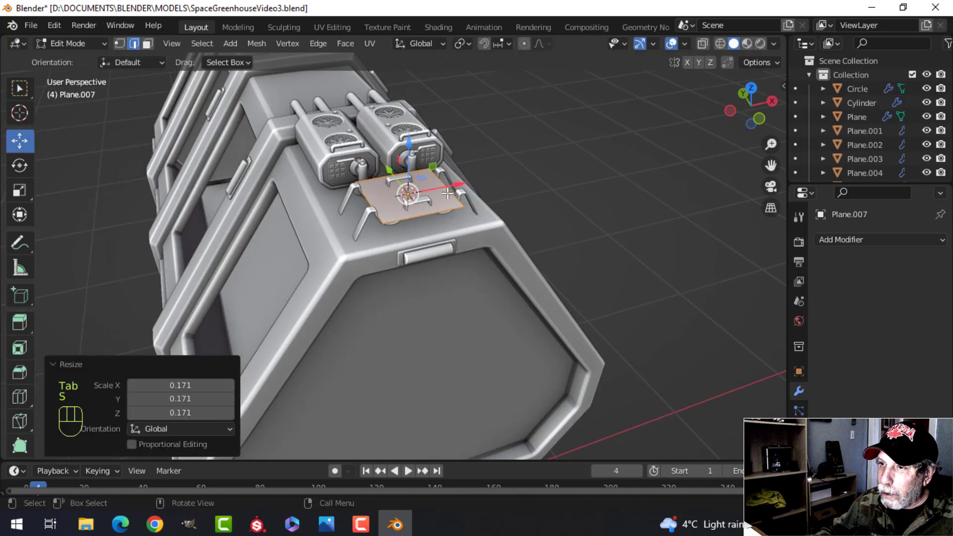
drag(448, 193, 414, 198)
drag(365, 153, 364, 164)
Narrow the plane by moving its two long edges toward each other along X, around the strips' feet.
scroll(366, 199, up, 3)
shift+middle_drag(367, 213, 410, 141)
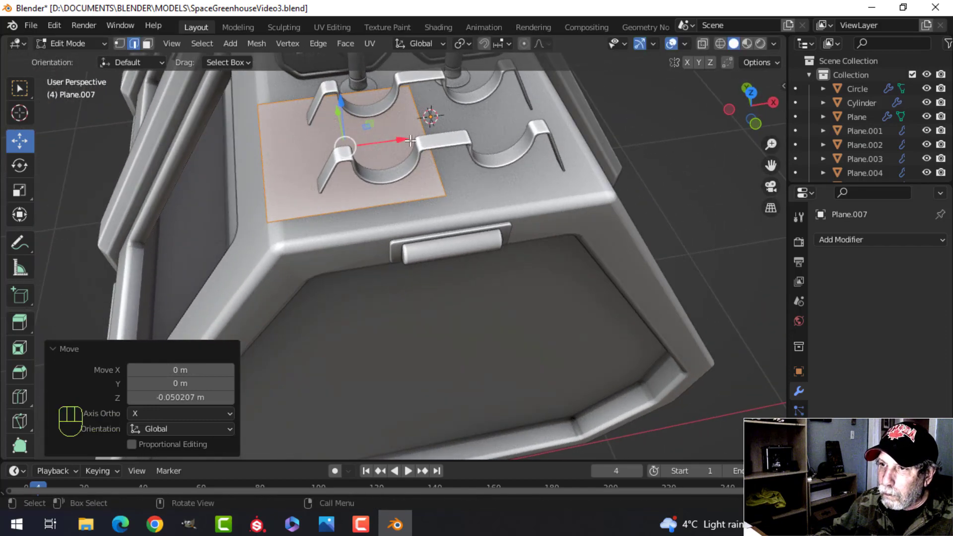
click(415, 132)
drag(472, 124, 378, 139)
click(273, 156)
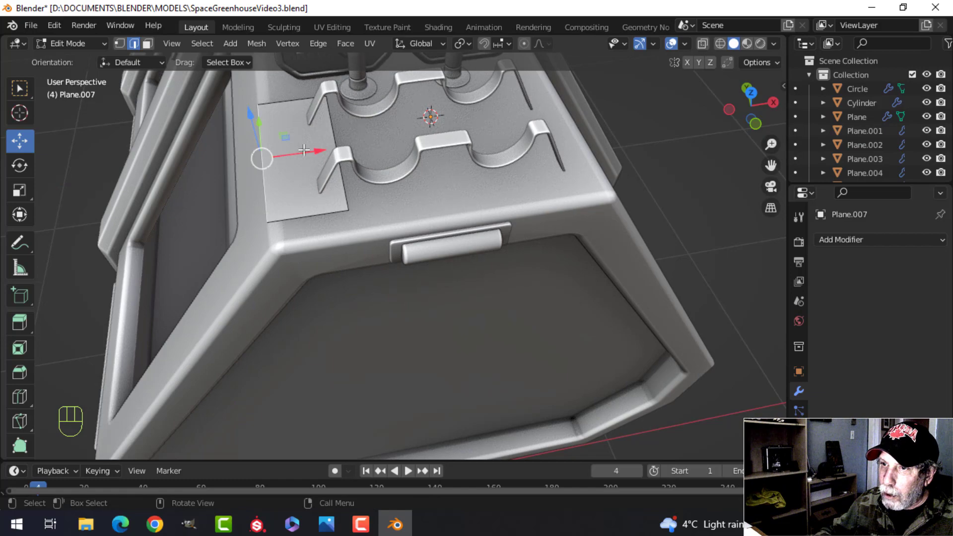
drag(304, 150, 350, 147)
Scale the whole plane along Y to fit beneath the feet of both strips.
middle_drag(353, 218, 389, 224)
scroll(472, 203, up, 3)
key(a)
middle_drag(529, 214, 447, 212)
key(s)
key(y)
click(550, 209)
Extrude the plane into a thin plate and delete its underside face.
key(e)
click(486, 213)
key(x)
click(470, 218)
Bevel the plate's four vertical corner edges about 0.0063 m wide with four segments.
scroll(473, 223, up, 5)
scroll(348, 182, down, 1)
middle_drag(350, 188, 350, 199)
scroll(348, 205, down, 2)
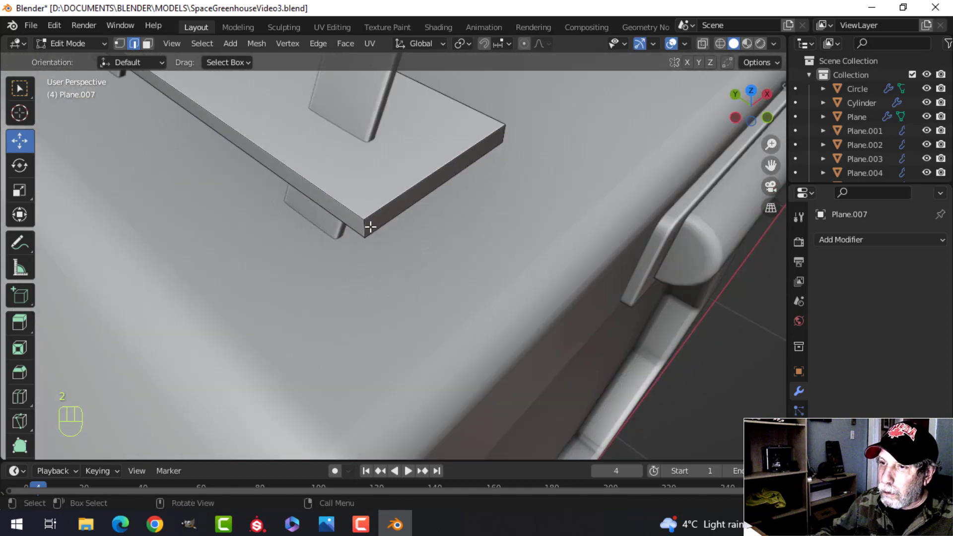
middle_drag(381, 218, 481, 193)
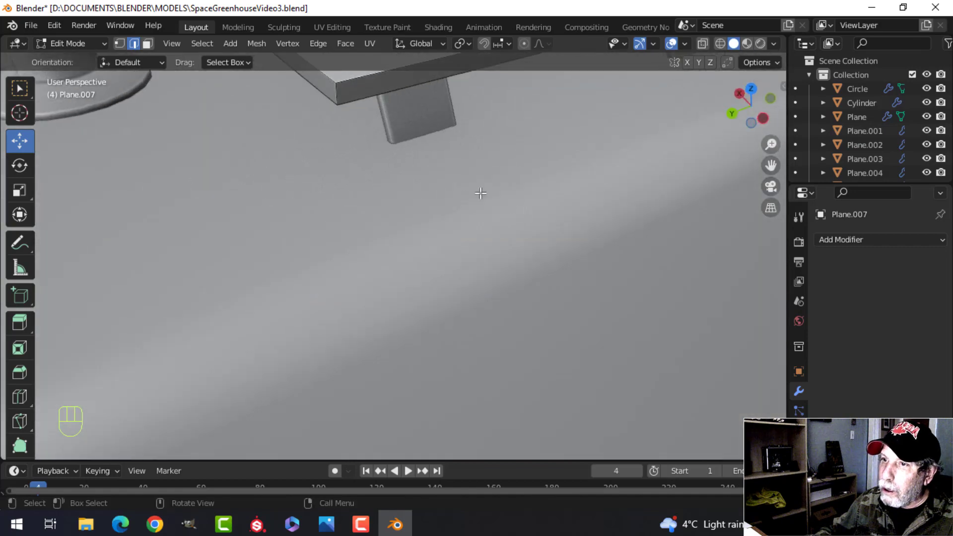
shift+middle_drag(331, 175, 368, 298)
middle_drag(369, 297, 355, 226)
scroll(494, 245, down, 2)
scroll(493, 245, up, 2)
shift+click(439, 244)
key(ctrl+b)
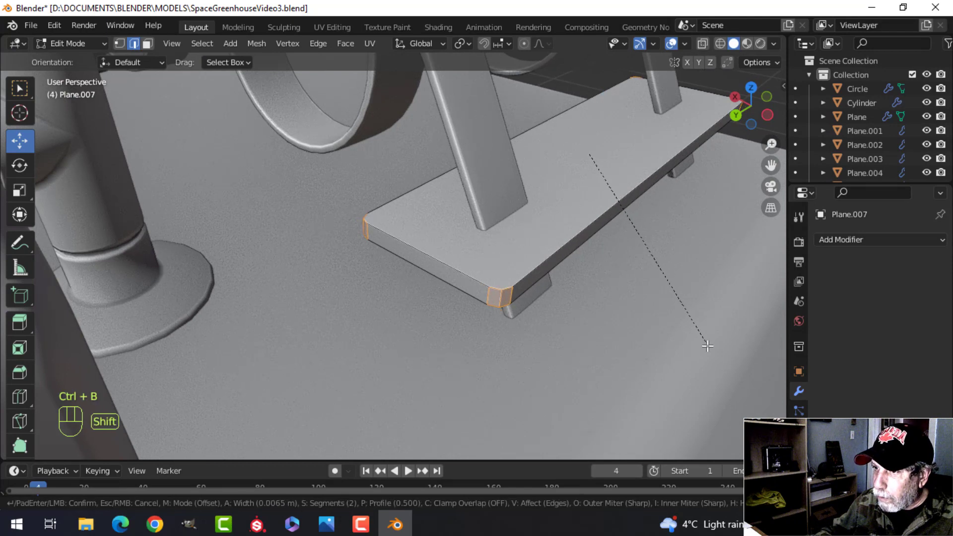
click(693, 345)
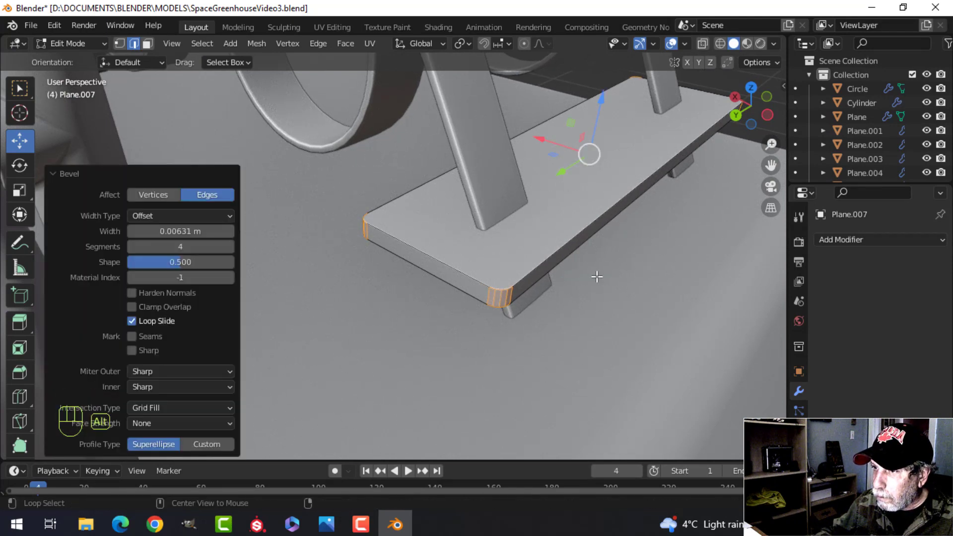
Bevel the plate's top perimeter edge loop about 0.001 m wide.
key(alt+a)
key(ctrl+b)
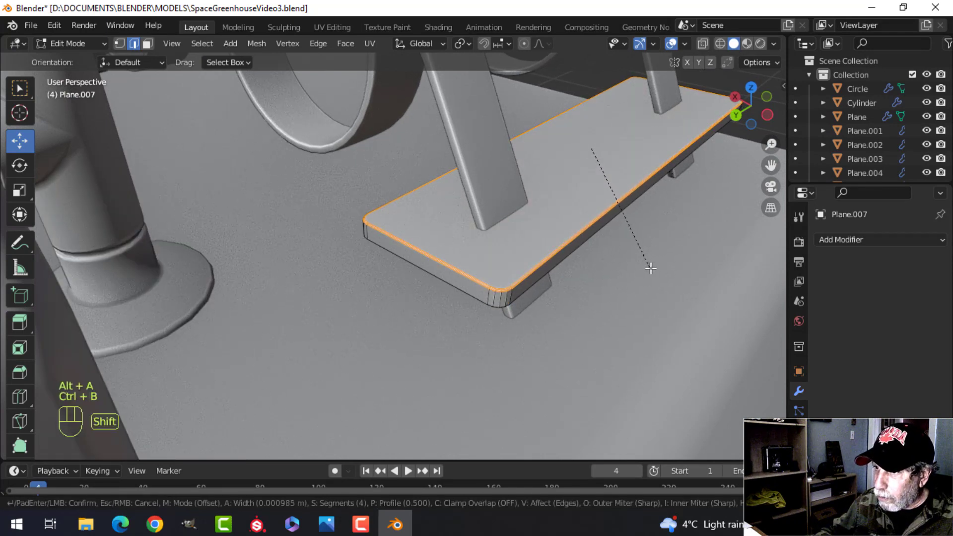
click(654, 268)
key(Tab)
Lower the plate's entire mesh along Z until it rests on the roof surface.
key(Tab)
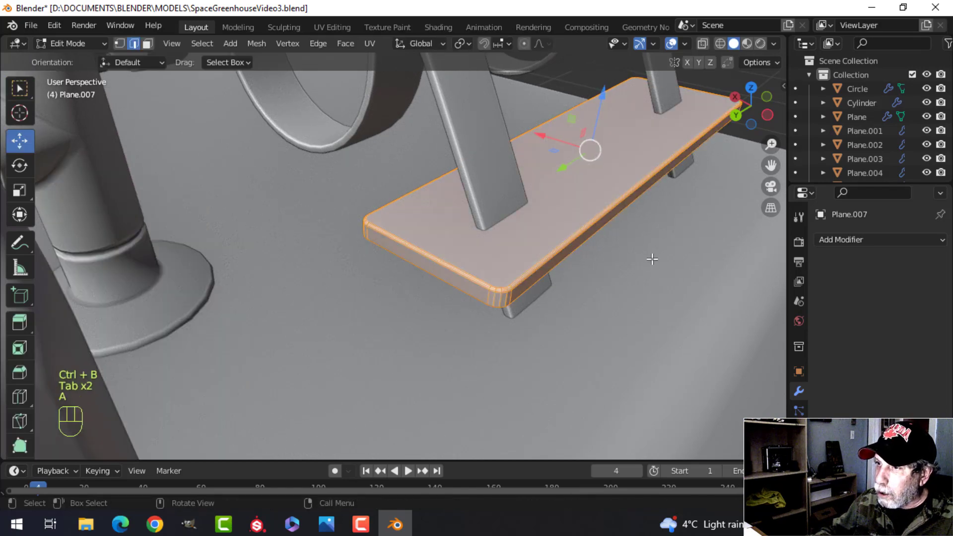
key(a)
middle_drag(651, 258, 493, 134)
drag(493, 134, 481, 174)
key(Tab)
Shift the plate's mesh slightly outward along X beneath the strips' feet.
scroll(586, 209, down, 6)
key(alt+a)
middle_drag(584, 213, 393, 242)
click(320, 239)
middle_drag(320, 239, 376, 232)
key(Tab)
drag(383, 184, 373, 180)
key(Tab)
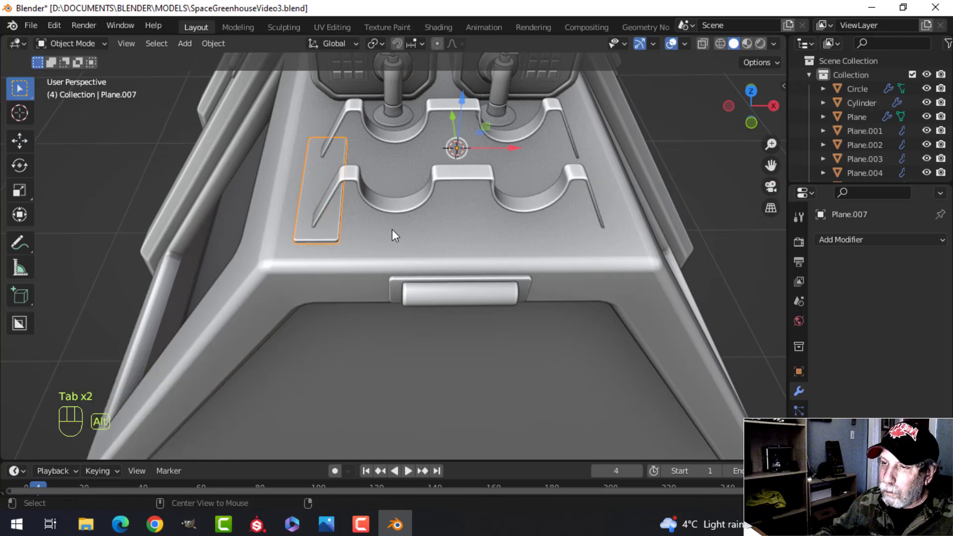
Set the plate's origin to the 3D cursor and mirror it across X with a Mirror modifier.
click(341, 218)
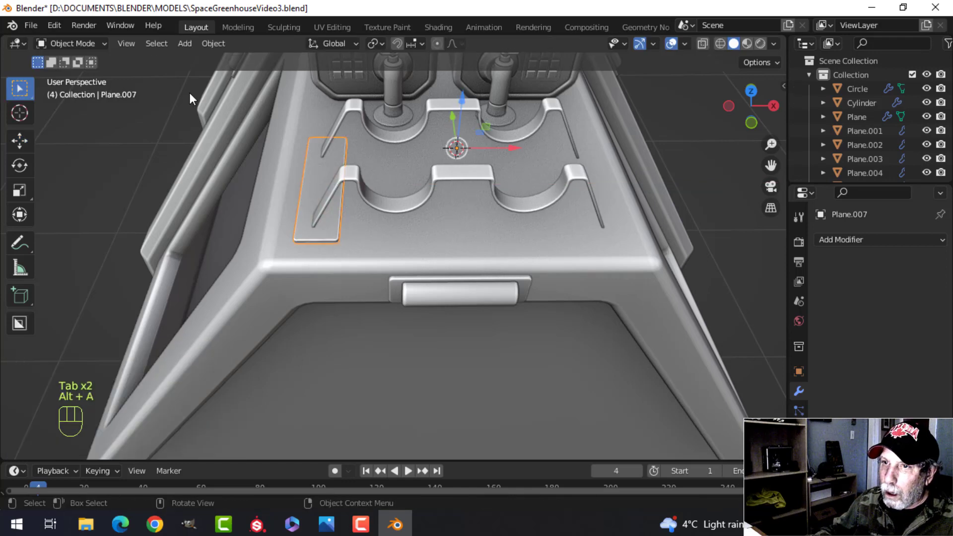
click(212, 43)
mouse_move(230, 73)
click(388, 103)
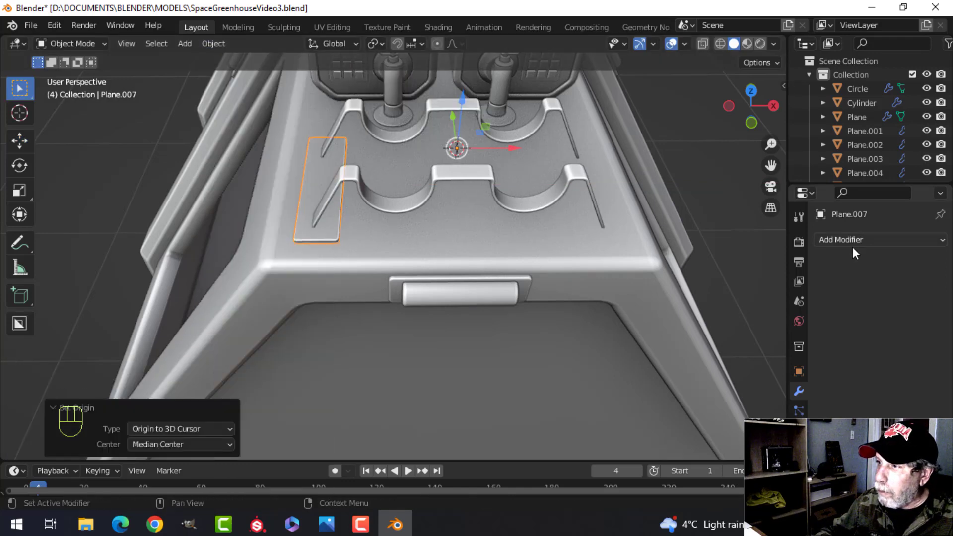
click(850, 240)
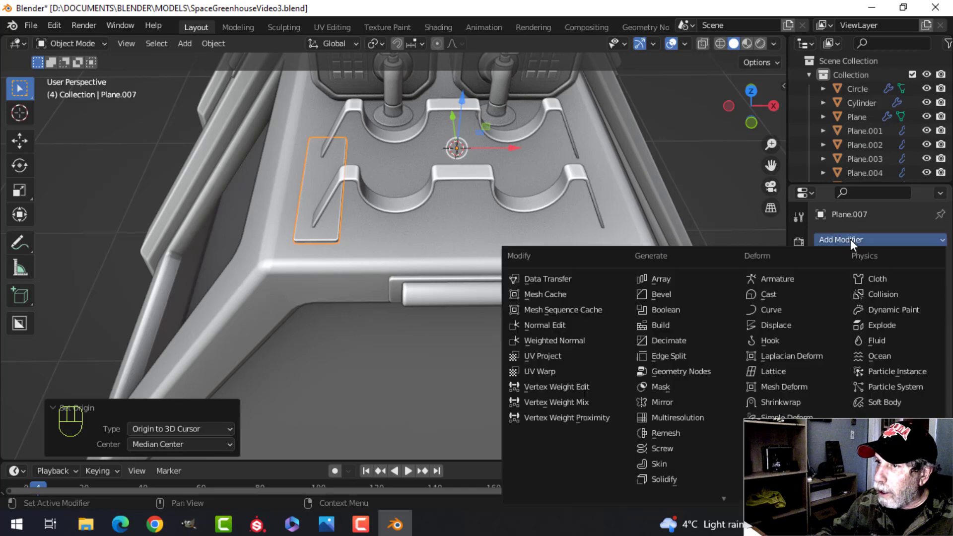
click(681, 401)
Examine the two mounting plates and the bracket strips on the roof from several angles.
key(alt+a)
middle_drag(582, 248, 698, 252)
scroll(372, 228, up, 3)
shift+middle_drag(371, 228, 501, 279)
scroll(555, 275, up, 1)
scroll(456, 239, down, 3)
middle_drag(455, 239, 462, 264)
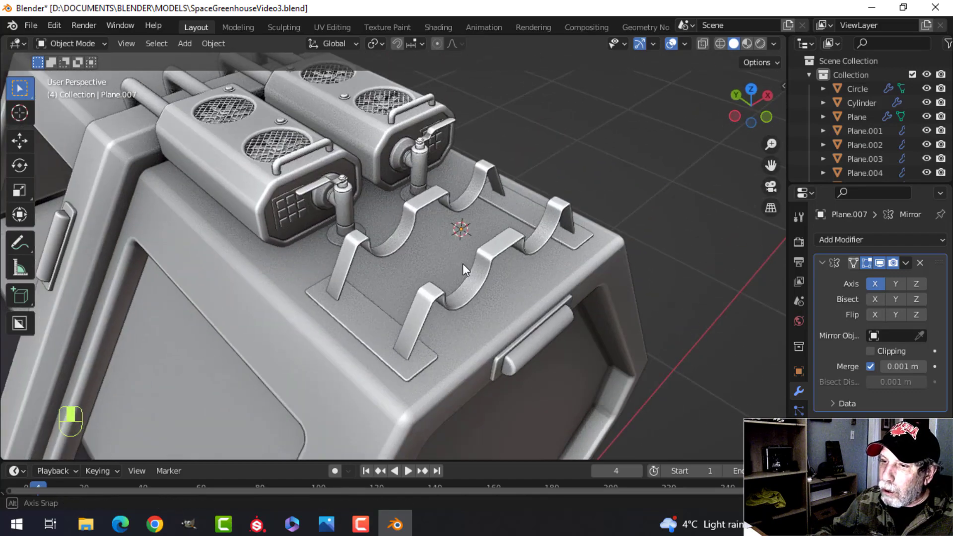
scroll(442, 322, up, 2)
middle_drag(442, 322, 463, 270)
scroll(445, 270, up, 2)
scroll(465, 279, down, 3)
Add a mesh cylinder with 18 vertices at the 3D cursor.
key(shift+a)
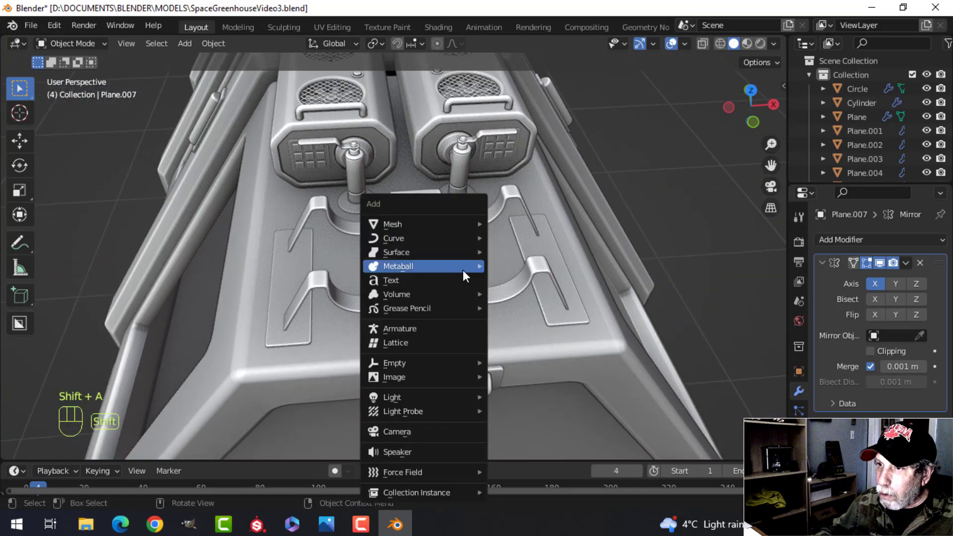
mouse_move(447, 224)
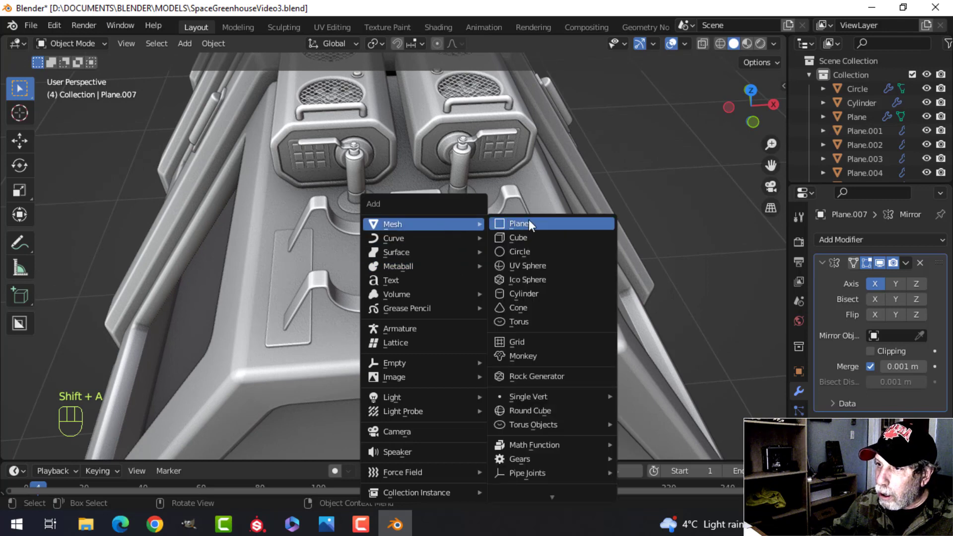
click(534, 292)
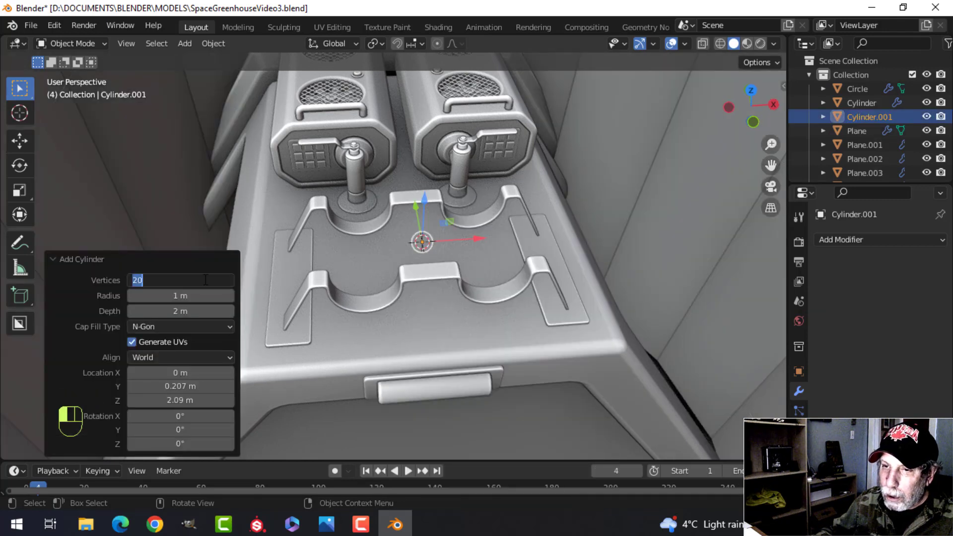
text(16)
key(Return)
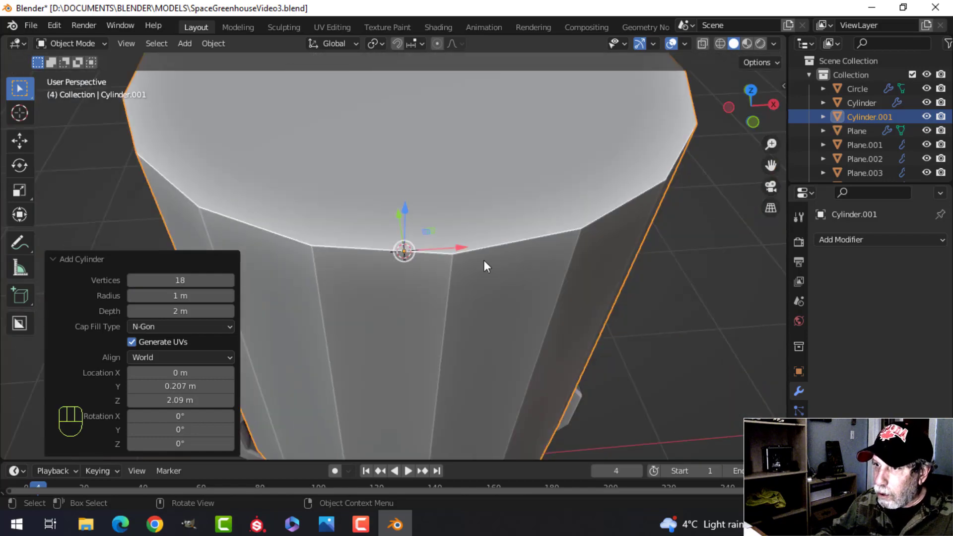
Scale the cylinder's entire mesh down until it is about as tall as the bracket strips' spacing on the roof.
key(Tab)
key(s)
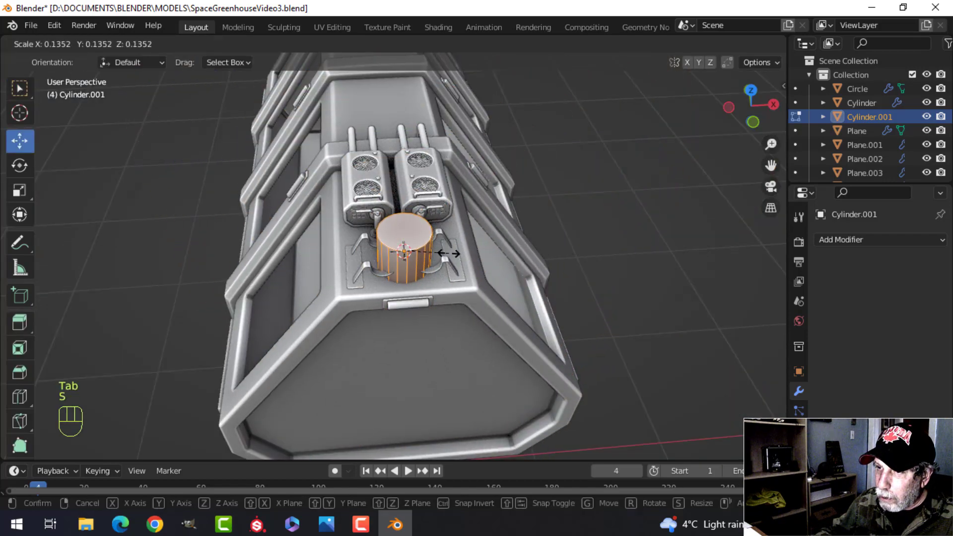
click(442, 254)
scroll(488, 266, up, 4)
key(s)
click(546, 248)
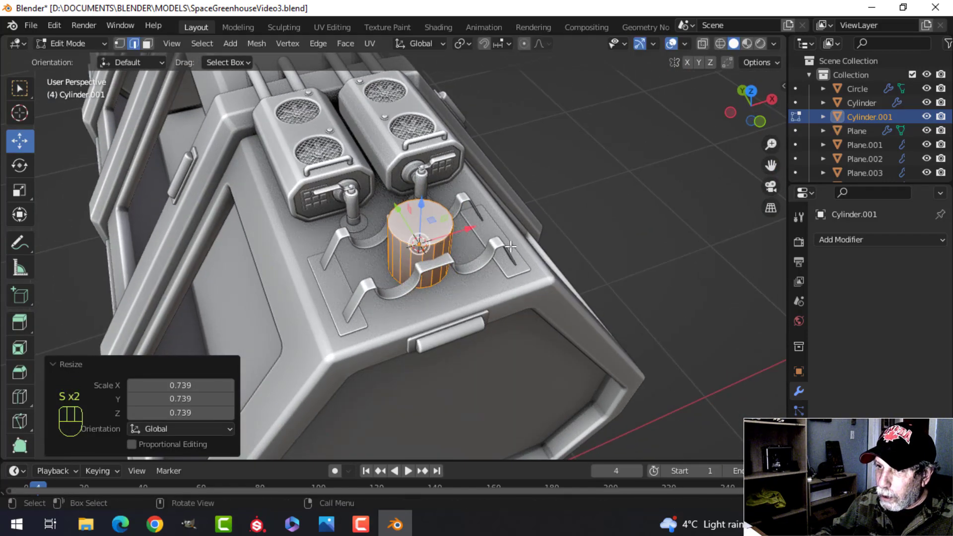
Rotate the cylinder's mesh to lie along Y and move it about -0.1 m along X over one pair of cradles.
middle_drag(546, 248, 419, 189)
key(r)
key(0)
click(551, 248)
key(g)
key(x)
click(442, 229)
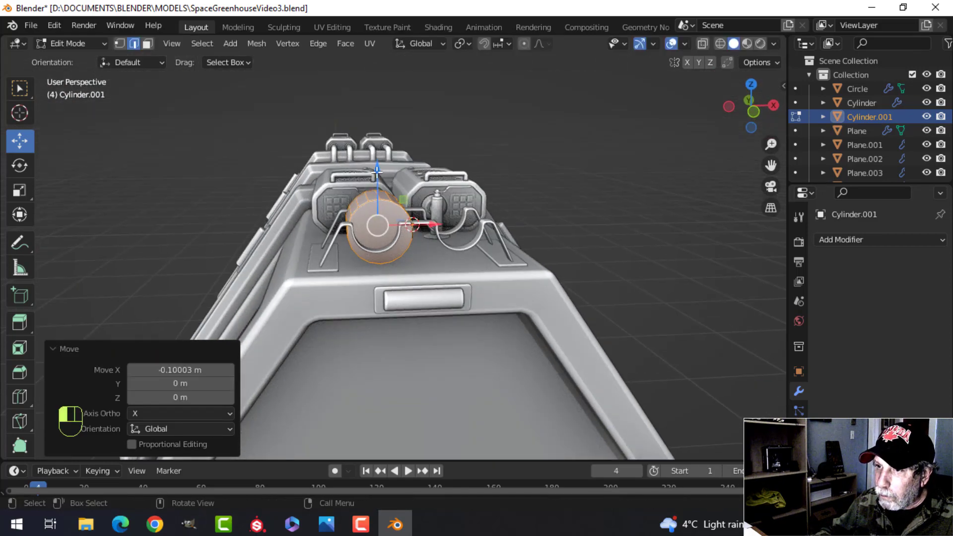
Raise the cylinder's mesh slightly along Z and scale it down to about 0.652.
drag(377, 172, 378, 159)
key(s)
click(419, 180)
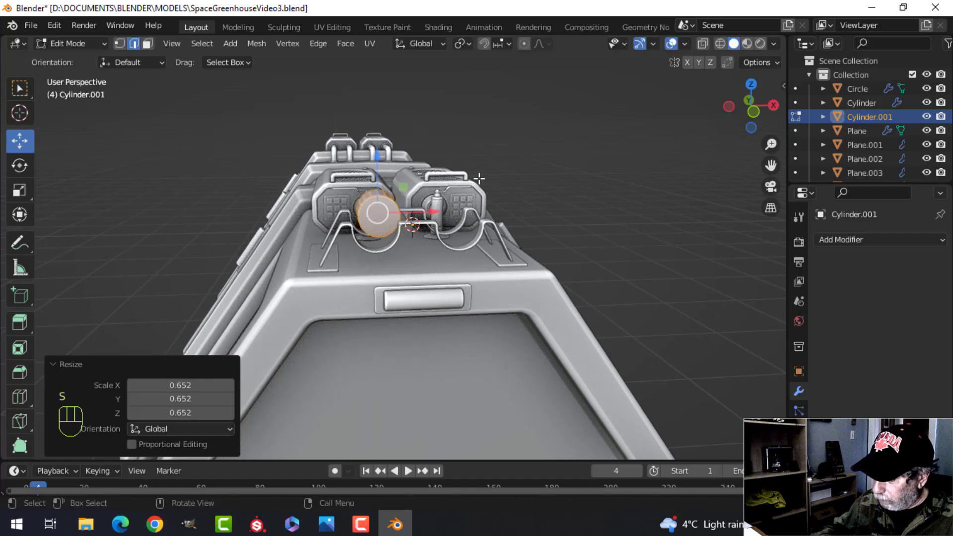
Fit the cylinder into the strip's curved cradle in front view, enlarging it by about 1.054 and nudging it along X.
key(KP_1)
scroll(476, 183, up, 2)
key(g)
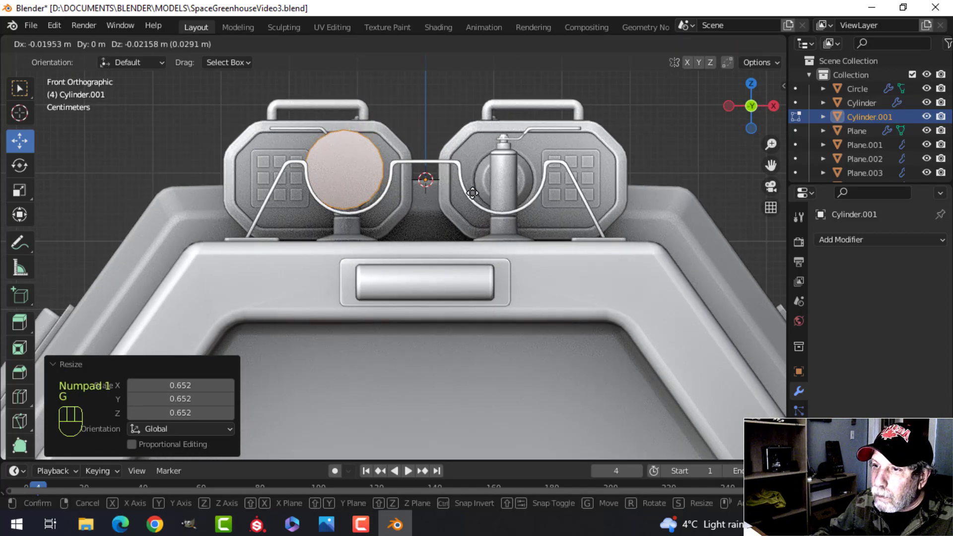
click(478, 193)
key(s)
click(495, 191)
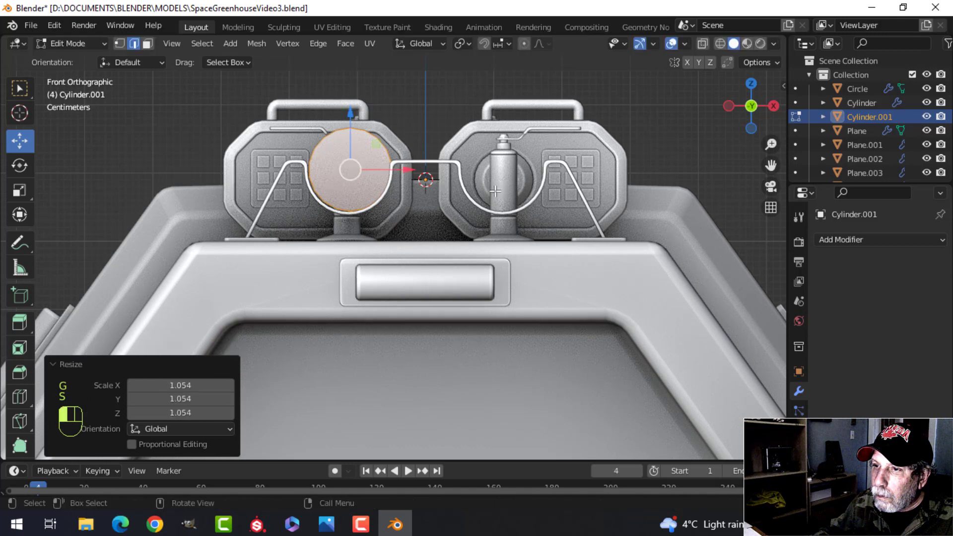
drag(411, 170, 408, 170)
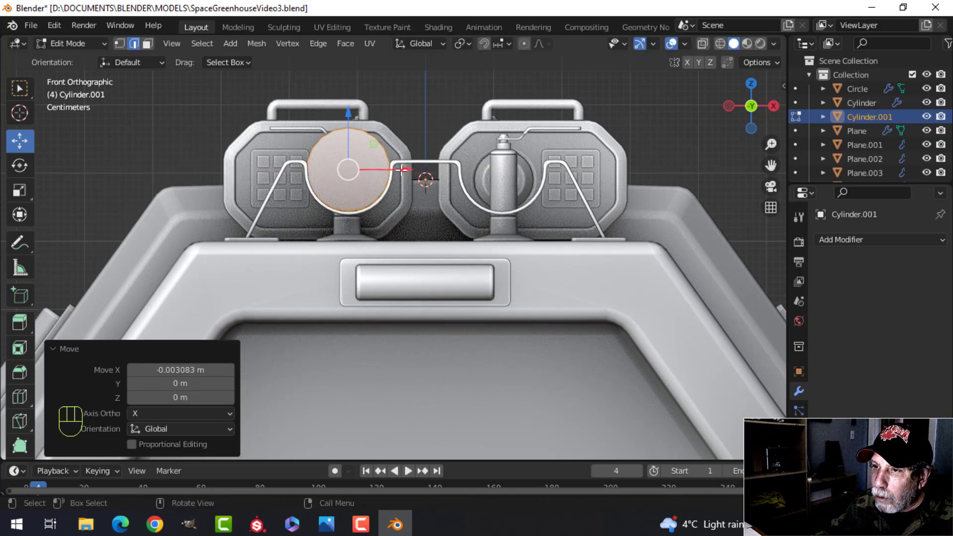
drag(403, 168, 402, 168)
Stretch the cylinder along Y by about 2.629 so it spans both bracket strips.
middle_drag(457, 173, 519, 210)
key(y)
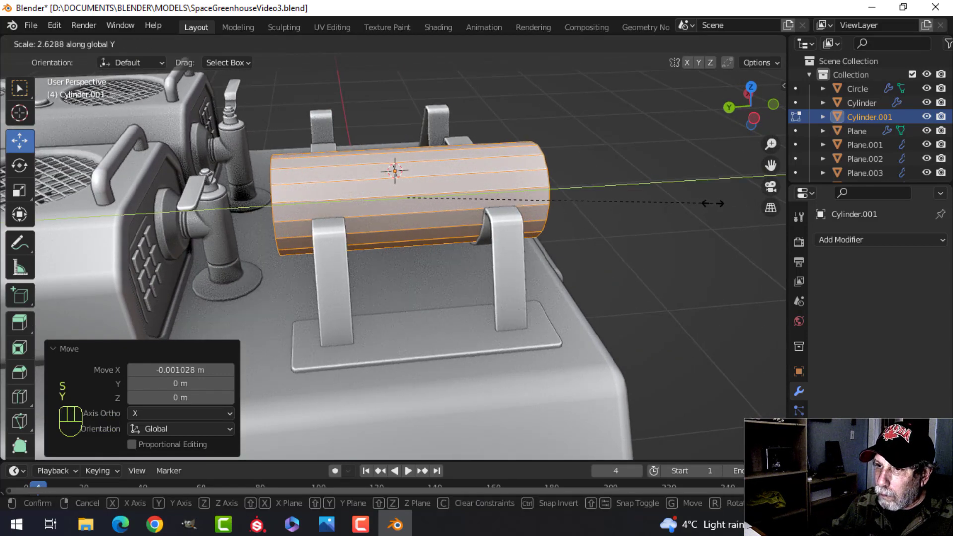
click(690, 205)
middle_drag(680, 206, 715, 209)
shift+middle_drag(321, 210, 399, 211)
middle_drag(398, 210, 415, 219)
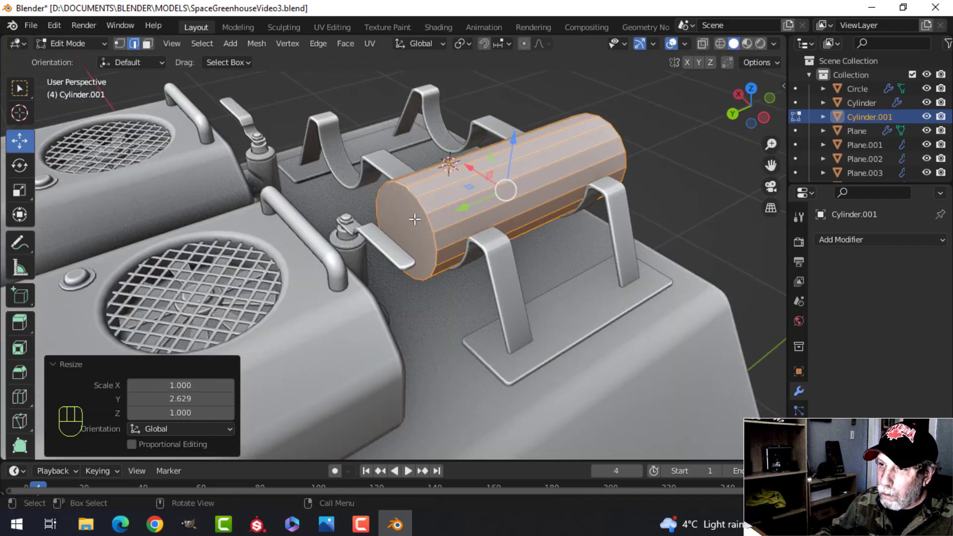
Round the cylinder's end facing the valves with a five-segment bevel about 0.04 m wide.
key(alt+a)
scroll(416, 219, up, 3)
shift+middle_drag(489, 225, 460, 220)
click(387, 194)
middle_drag(387, 194, 543, 198)
key(ctrl+b)
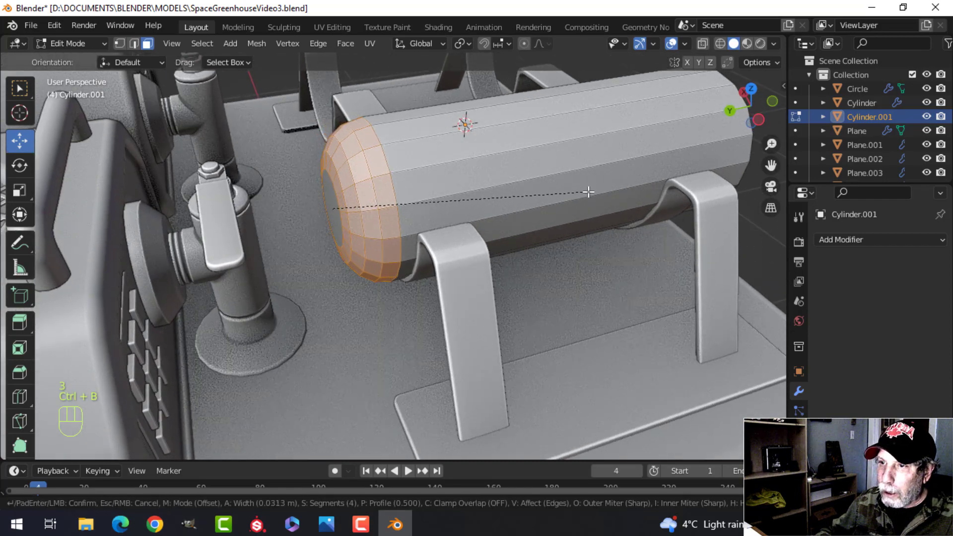
click(598, 191)
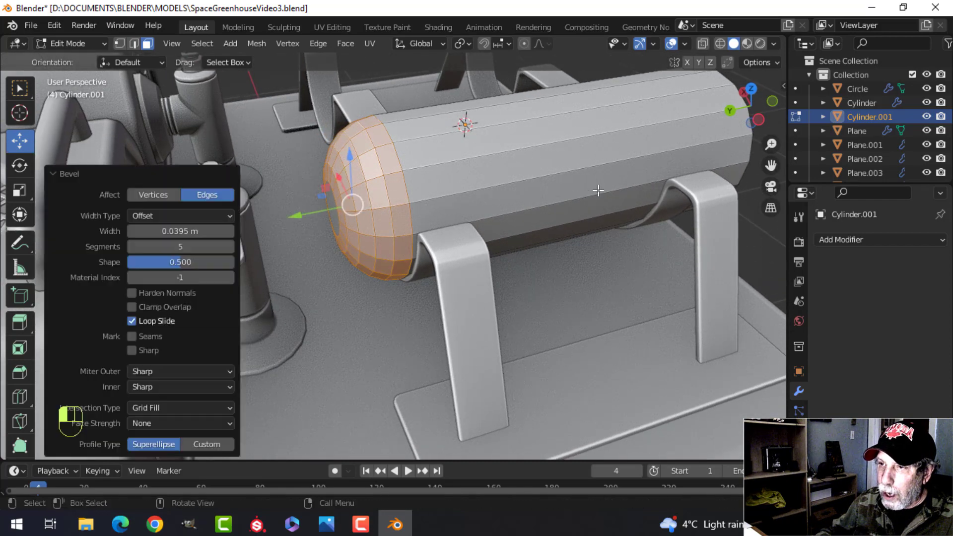
key(a)
key(alt+a)
key(Tab)
key(alt+a)
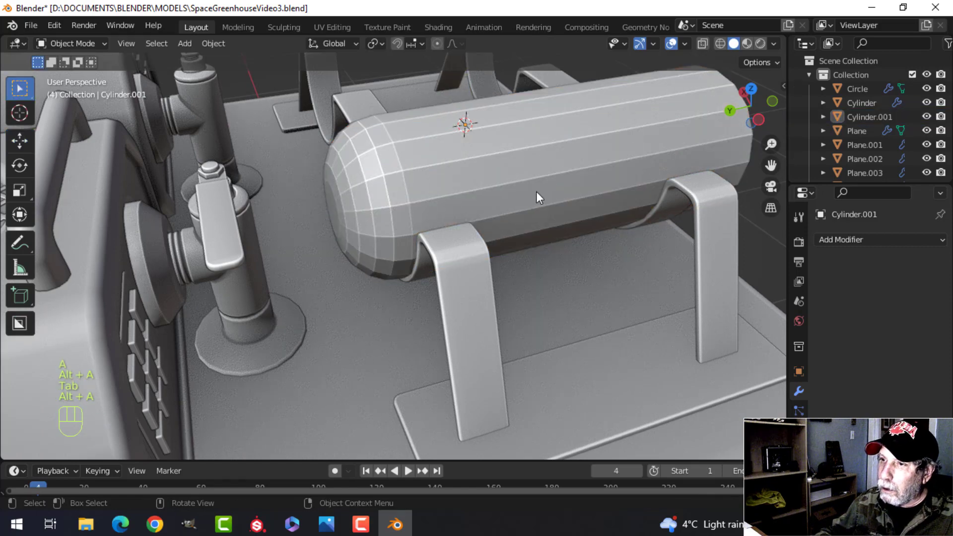
Inset the cylinder's opposite end face by about 0.011 m and extrude the inner face slightly inward.
middle_drag(536, 191, 465, 224)
key(Tab)
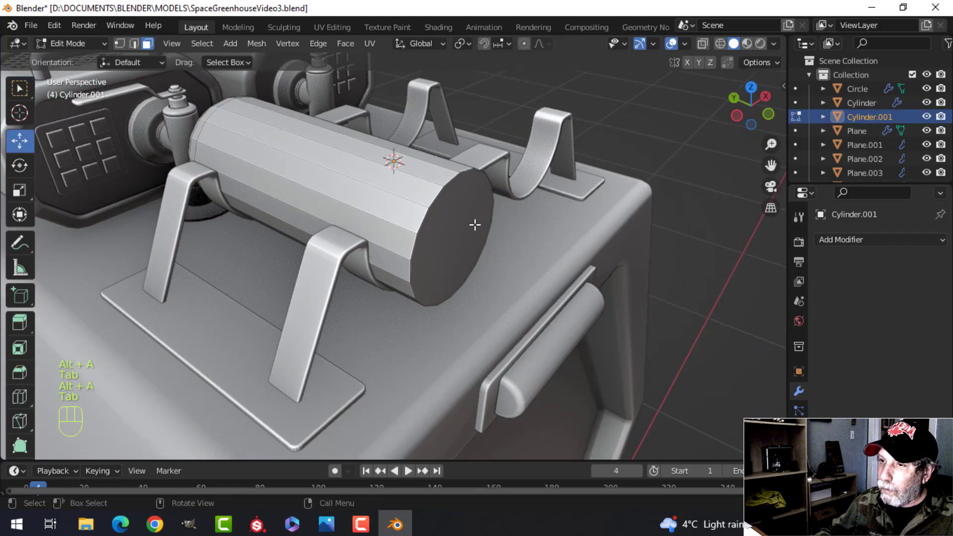
click(462, 223)
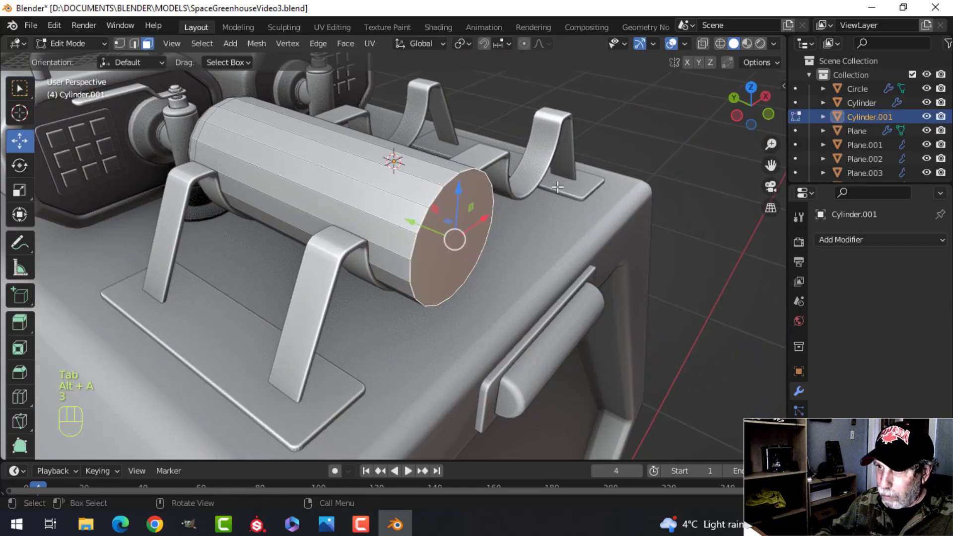
key(i)
click(544, 200)
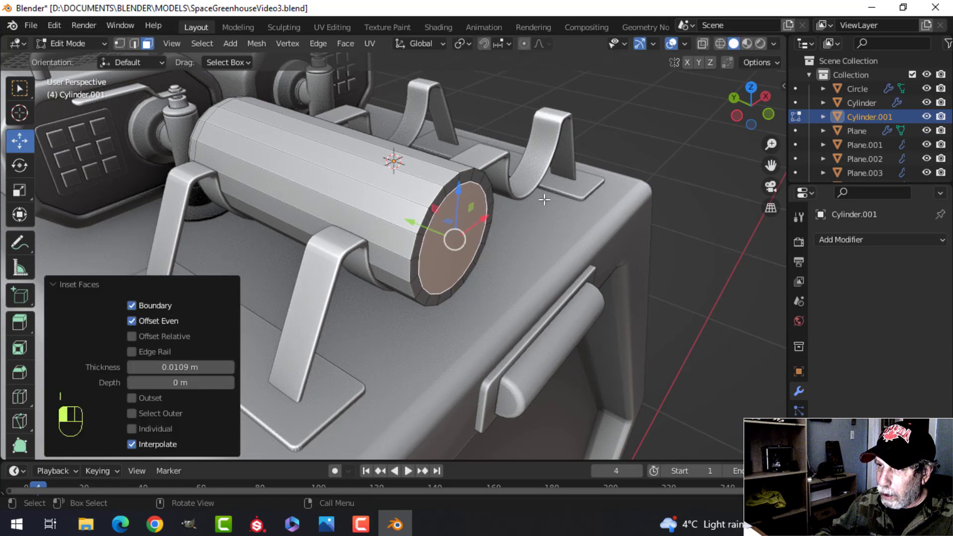
middle_drag(544, 200, 536, 213)
key(e)
click(498, 209)
key(alt+a)
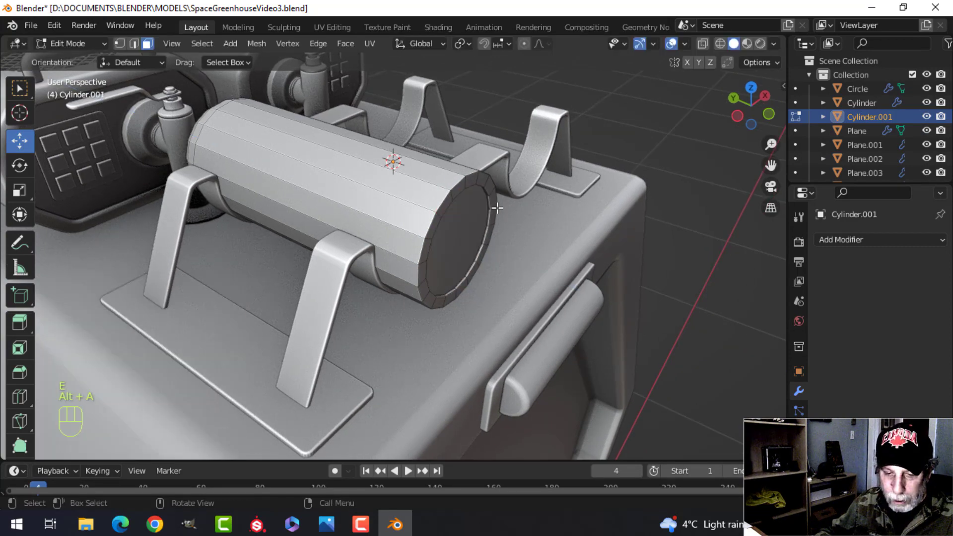
Bevel the outer rim edge loop of the recessed cylinder end.
key(2)
alt+shift+click(459, 182)
middle_drag(459, 182, 511, 211)
key(ctrl+b)
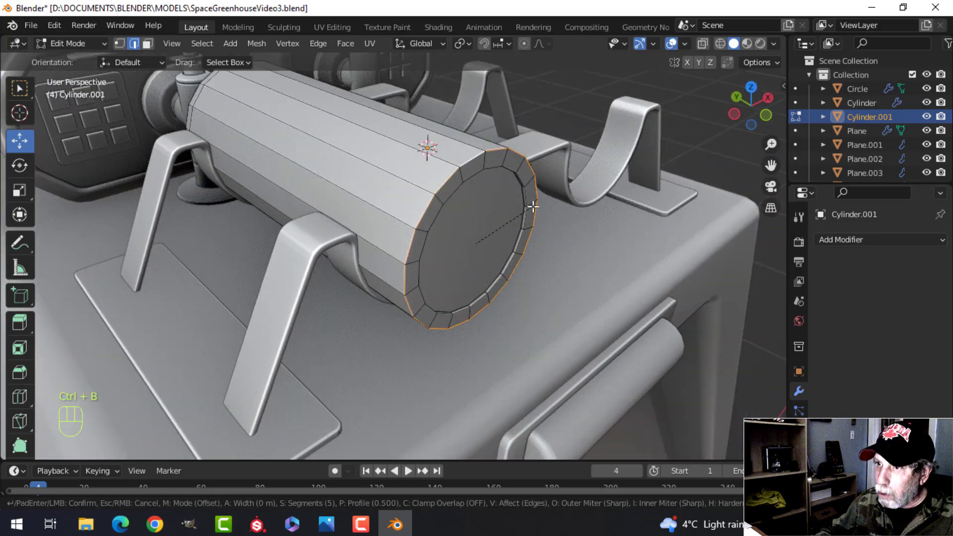
click(582, 199)
key(alt+a)
Bevel the inner rim edges of the recessed cylinder end with two segments, about 0.0013 m wide.
middle_drag(581, 199, 482, 169)
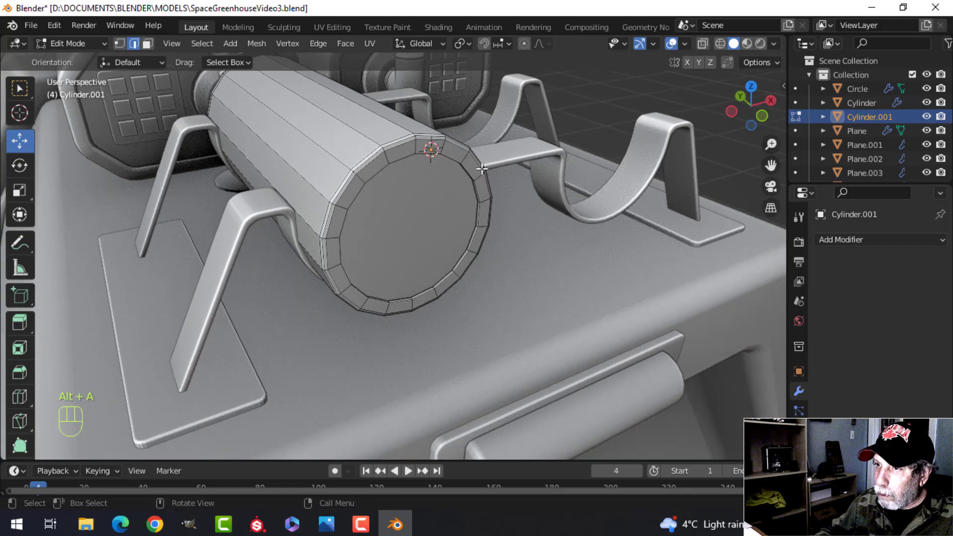
key(ctrl+b)
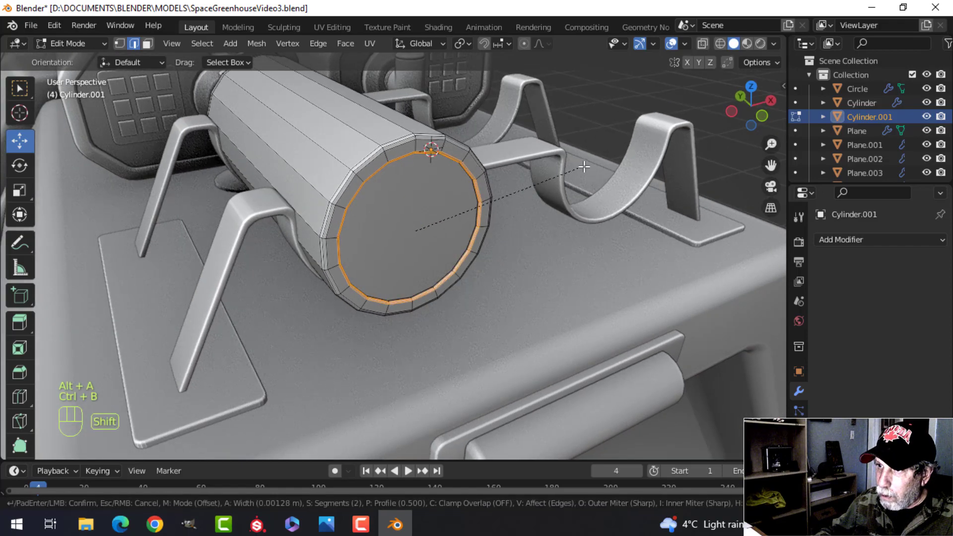
click(588, 162)
key(Tab)
Apply smooth shading to the cylinder.
middle_drag(588, 162, 451, 205)
right_click(326, 172)
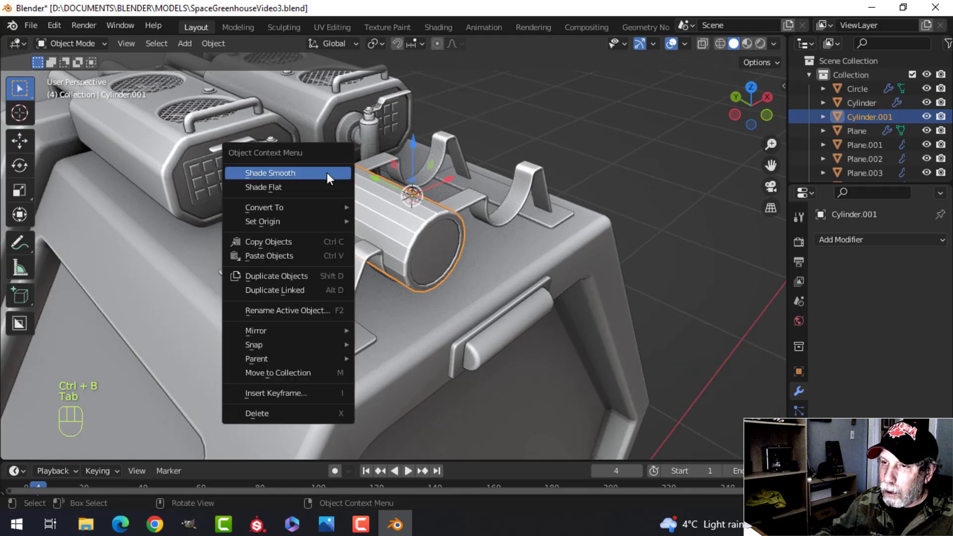
click(329, 173)
Inset the small flat face at the tip of the cylinder's rounded end.
middle_drag(329, 173, 500, 229)
key(Tab)
key(alt+a)
key(3)
click(334, 174)
key(i)
click(358, 184)
key(Tab)
key(alt+a)
scroll(356, 185, down, 3)
scroll(502, 230, up, 4)
middle_drag(413, 217, 457, 211)
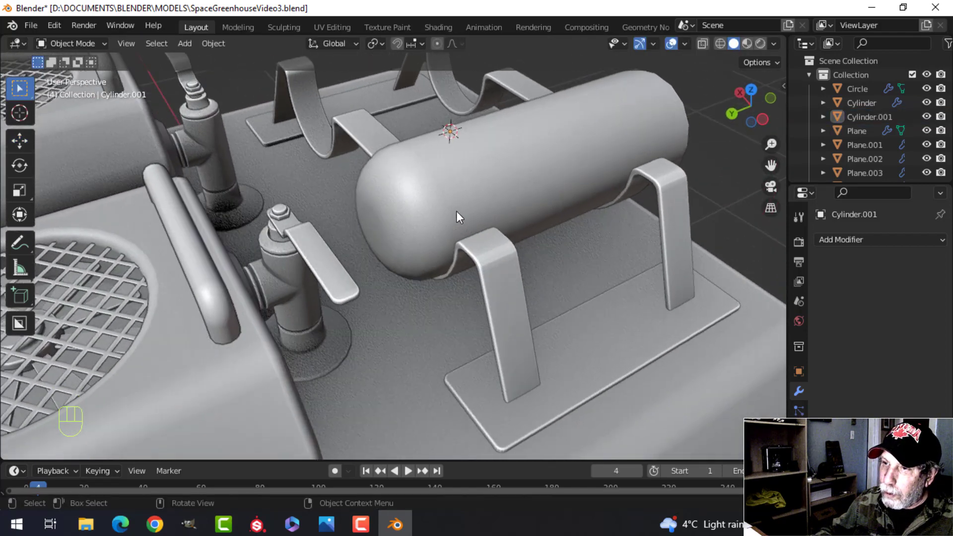
Extrude the rounded end's inner tip face outward into a short neck and inset the neck's end face.
key(Tab)
key(alt+a)
scroll(419, 211, up, 3)
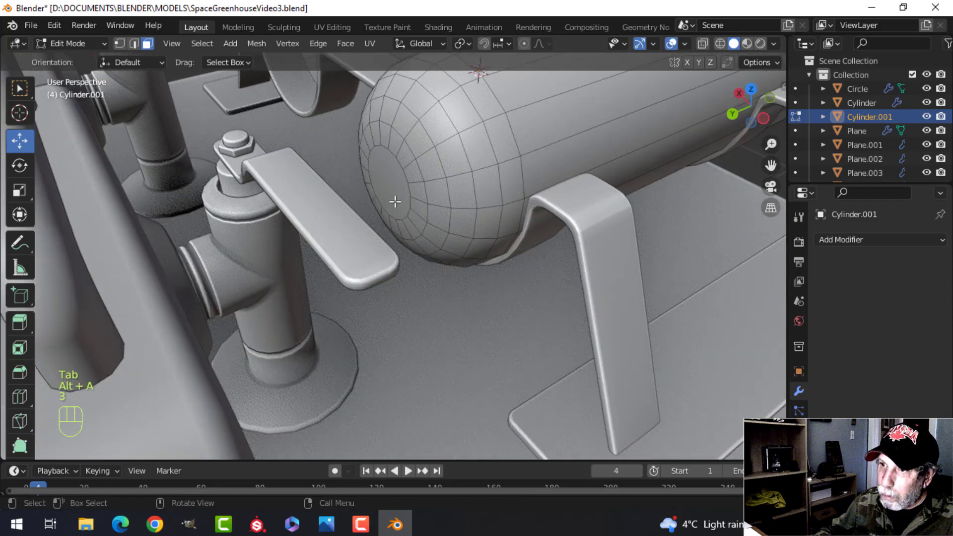
shift+middle_drag(463, 196, 447, 219)
key(ctrl+KP_Add)
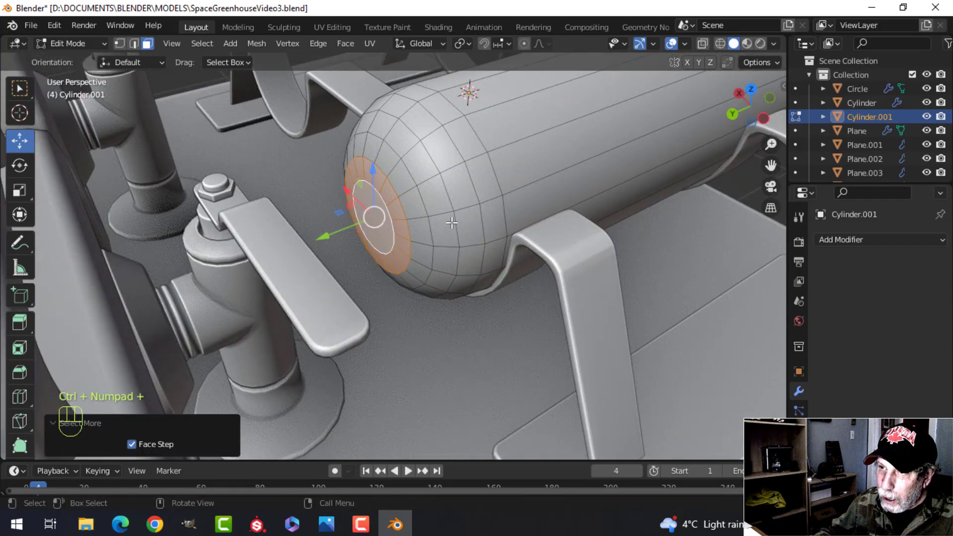
key(alt+a)
middle_drag(386, 220, 491, 220)
key(e)
click(494, 221)
key(i)
click(545, 215)
key(alt+a)
Bevel the neck's outer edge loop with two segments, about 0.0012 m wide.
scroll(436, 213, up, 3)
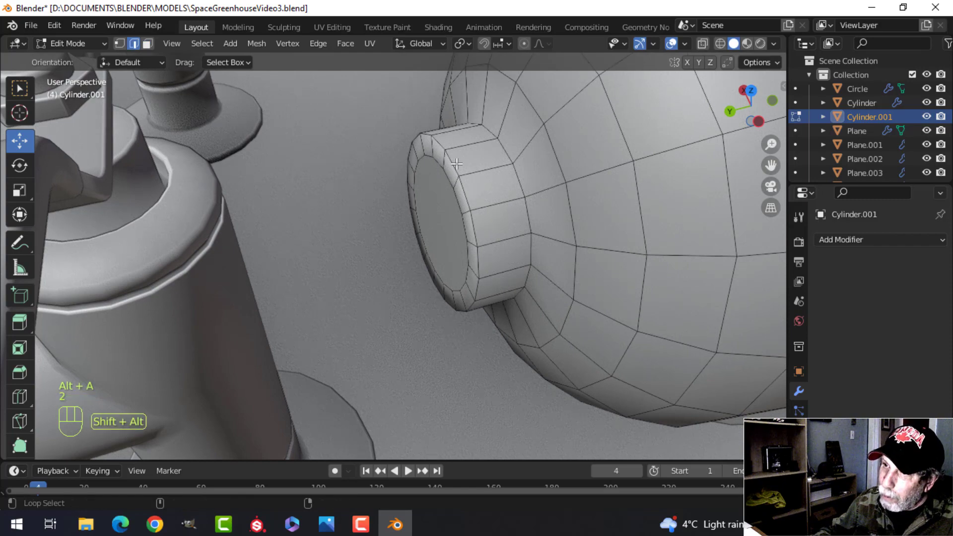
key(ctrl+b)
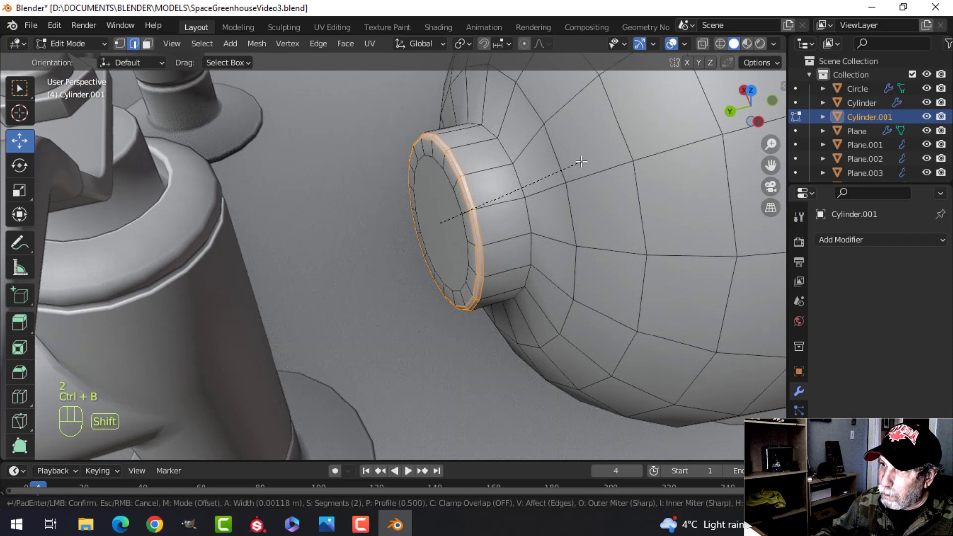
click(581, 162)
scroll(473, 178, down, 3)
Bevel the edge loop encircling the neck on the rounded end with one segment, about 0.00076 m wide.
key(alt+a)
alt+shift+click(464, 177)
scroll(466, 177, up, 3)
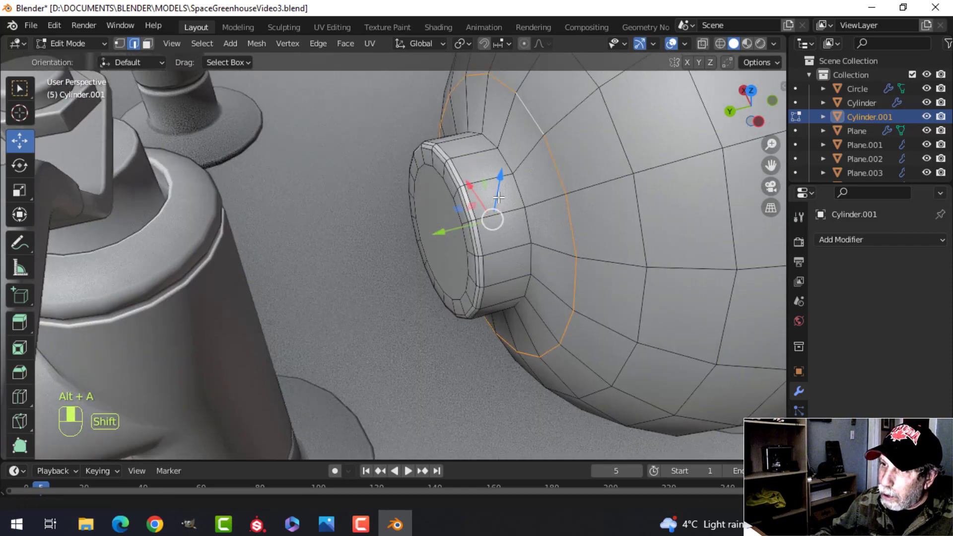
mouse_move(525, 176)
shift+middle_down()
mouse_move(490, 198)
mouse_move(536, 188)
shift+middle_up()
key(ctrl+b)
key(shift)
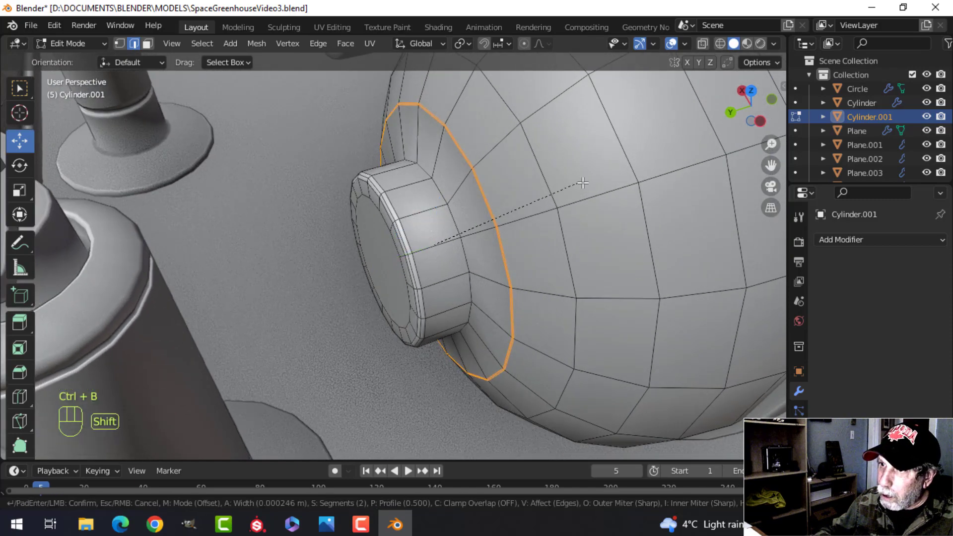
click(599, 177)
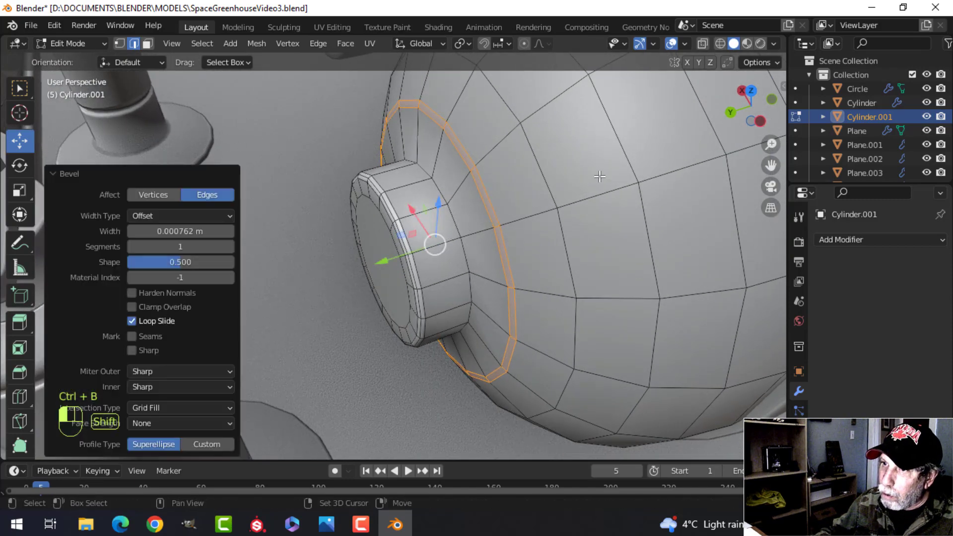
Extrude the beveled face ring around the neck and shrink it about 0.0005 m inward to form a groove.
key(e)
key(alt+s)
key(shift)
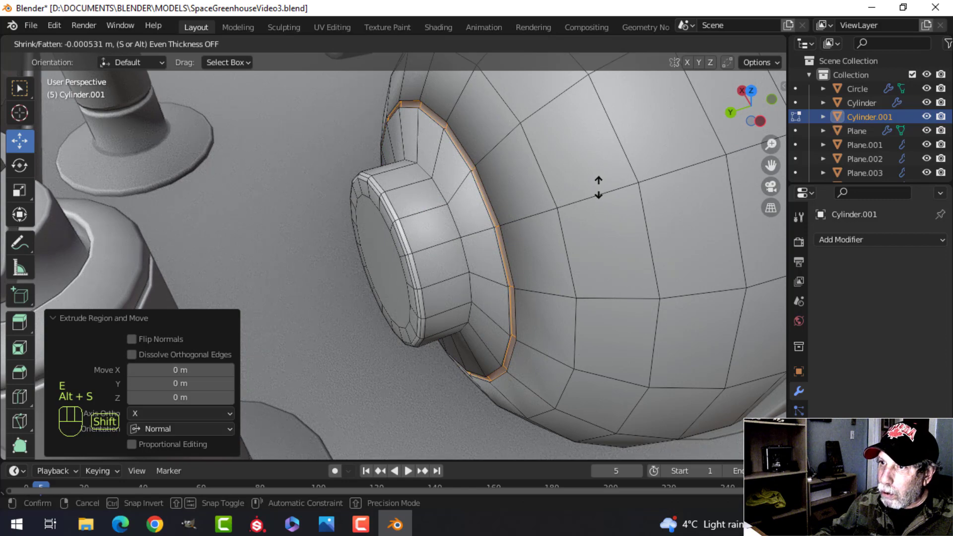
click(599, 187)
Add a supporting loop cut on the dome just outside the groove, slid close to its edge.
key(alt+a)
key(ctrl+r)
click(453, 98)
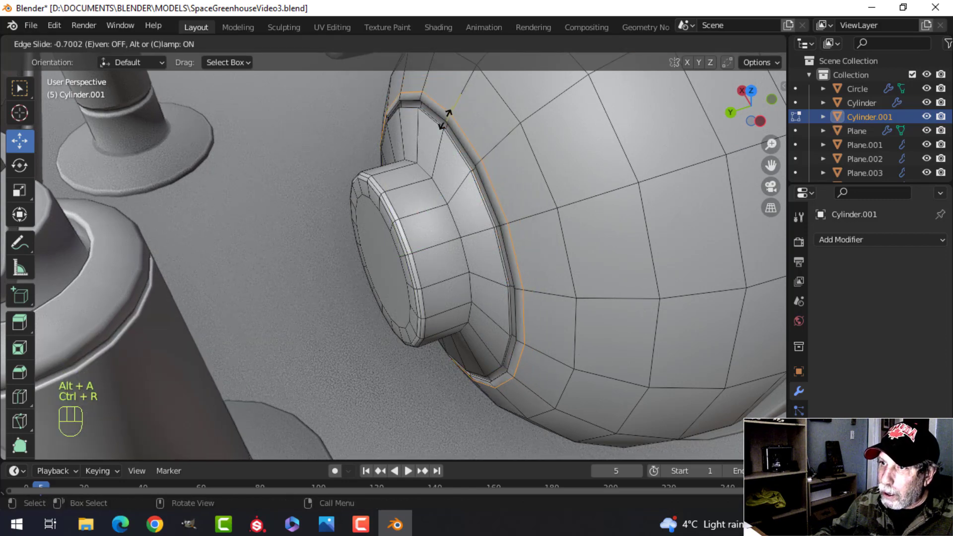
click(444, 121)
key(Tab)
Add a loop cut around the tank body close to the rounded end, with a slide factor of about 0.918.
middle_drag(443, 121, 451, 220)
key(Tab)
key(ctrl+r)
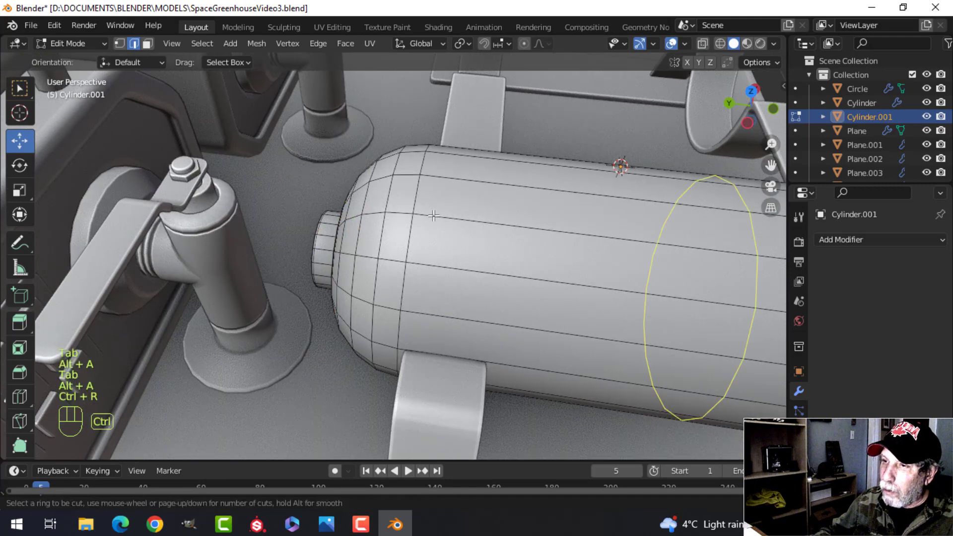
click(689, 238)
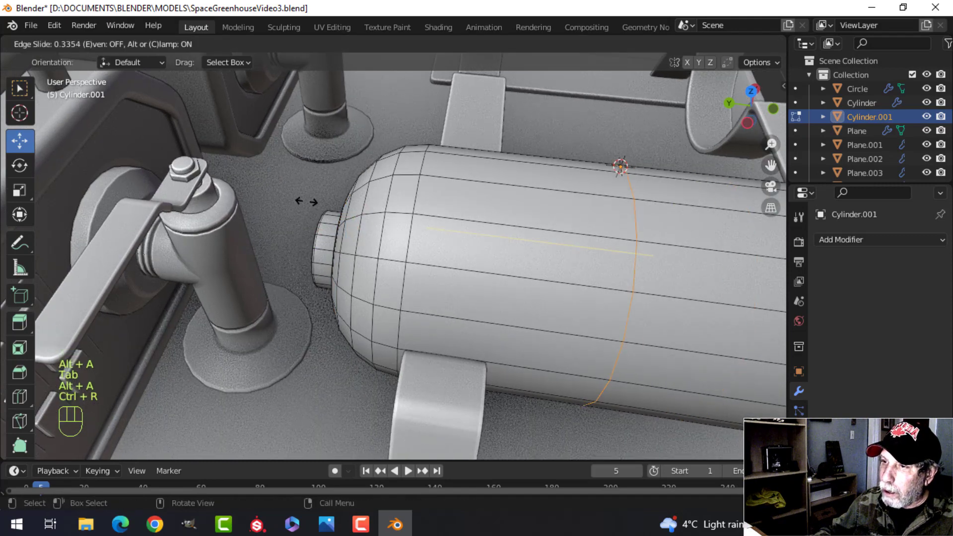
click(96, 158)
Bevel the new loop next to the rounded end with one segment, about 0.0012 m wide.
scroll(361, 411, down, 4)
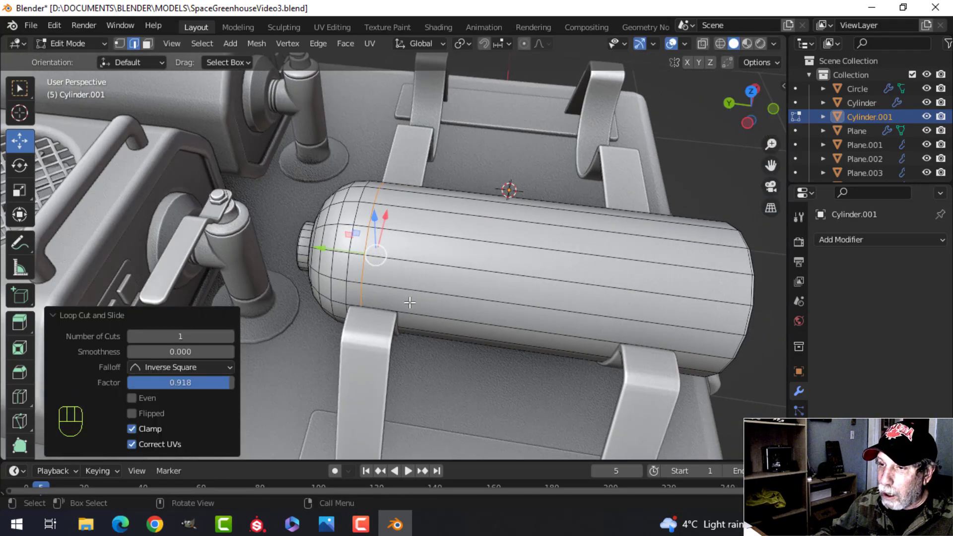
scroll(402, 286, up, 4)
shift+middle_drag(388, 250, 423, 271)
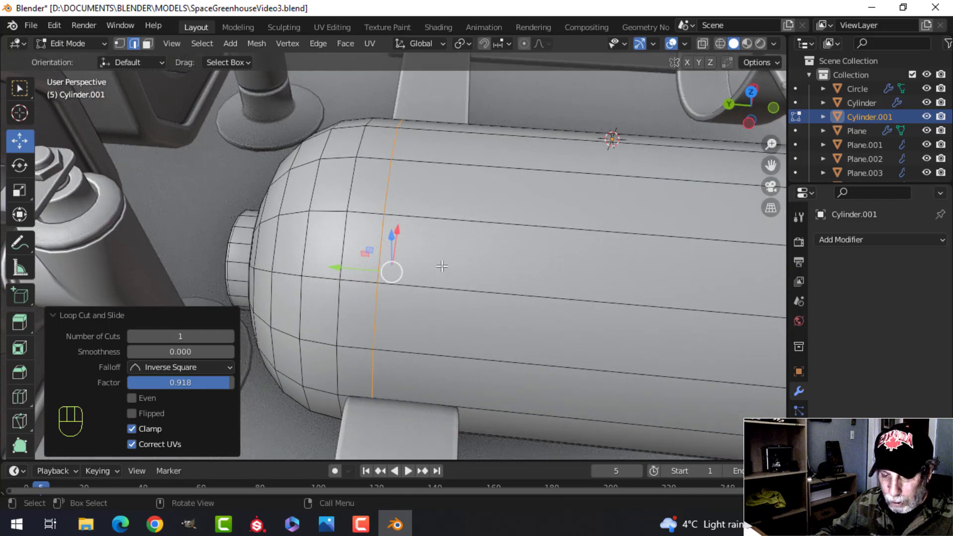
key(ctrl+b)
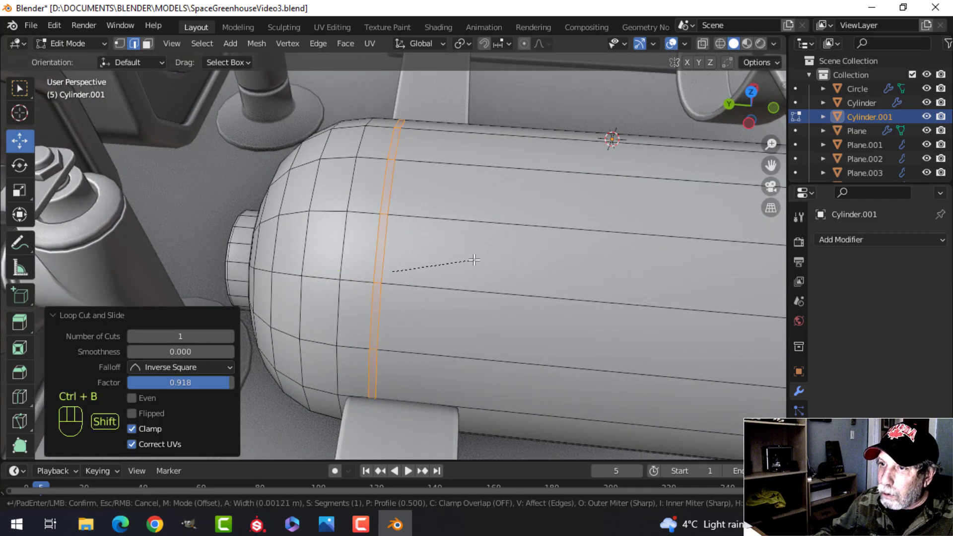
click(474, 260)
Extrude the beveled ring beside the rounded end in place and shrink it about 0.0014 m inward to form a groove.
key(e)
right_click(475, 259)
key(alt+s)
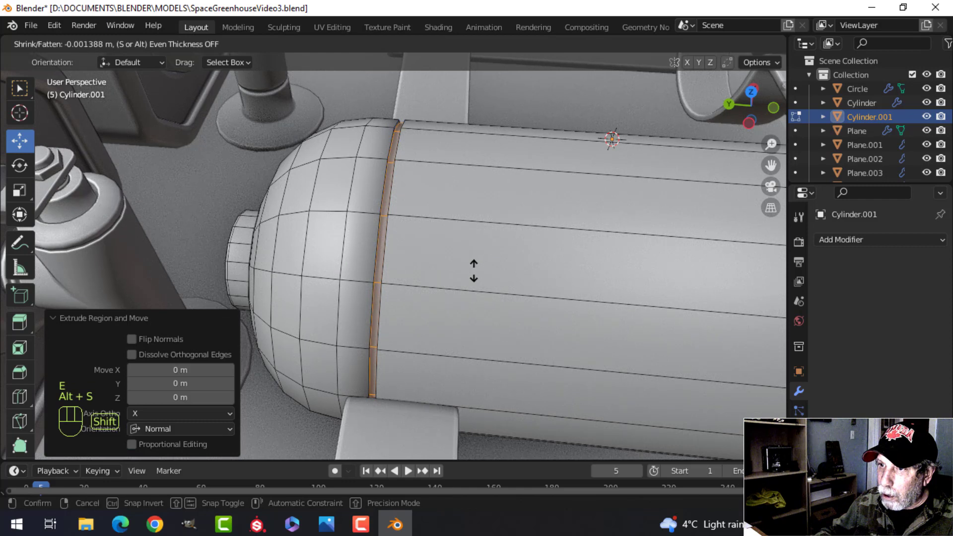
click(474, 270)
key(alt+a)
Add supporting loop cuts on both sides of the groove beside the rounded end, each slid close to the groove's edge.
key(ctrl+r)
click(380, 209)
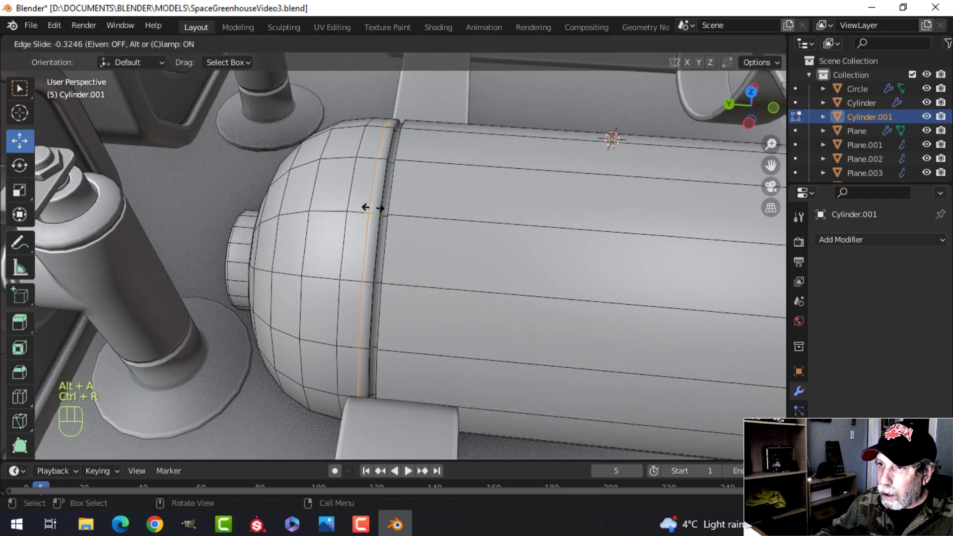
click(380, 211)
key(ctrl+r)
click(425, 221)
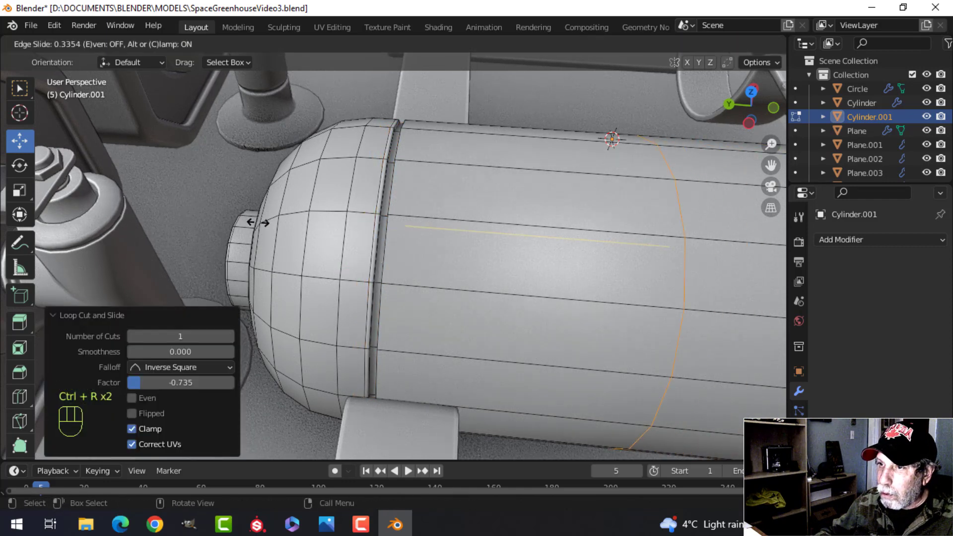
click(730, 200)
key(Tab)
Add a loop cut around the tank body near the flat end, with a slide factor of about -0.724.
scroll(503, 225, down, 4)
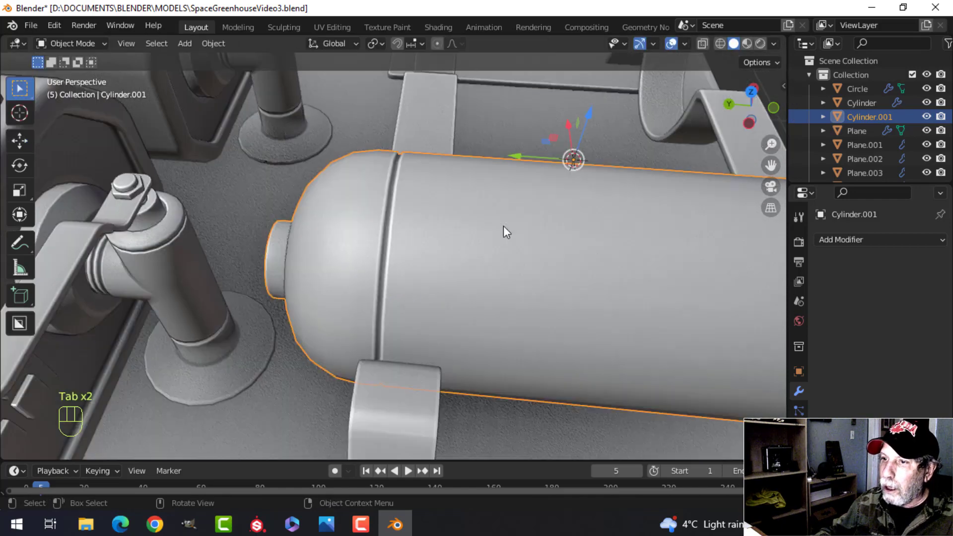
key(alt+a)
shift+middle_drag(625, 264, 472, 217)
click(552, 257)
key(Tab)
key(alt+a)
key(ctrl+r)
click(476, 221)
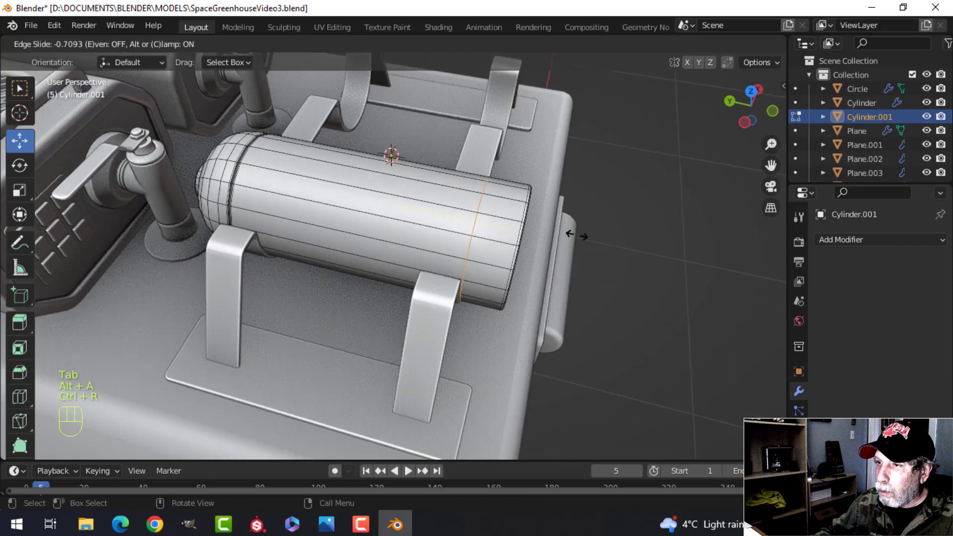
click(579, 236)
Bevel the loop near the flat end with one segment, about 0.00127 m wide.
scroll(571, 233, up, 4)
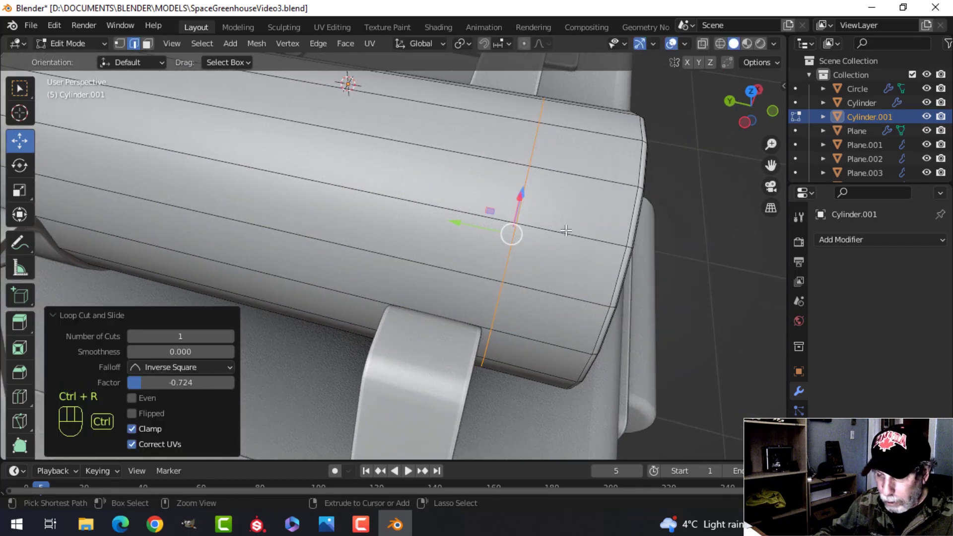
key(ctrl+b)
click(597, 230)
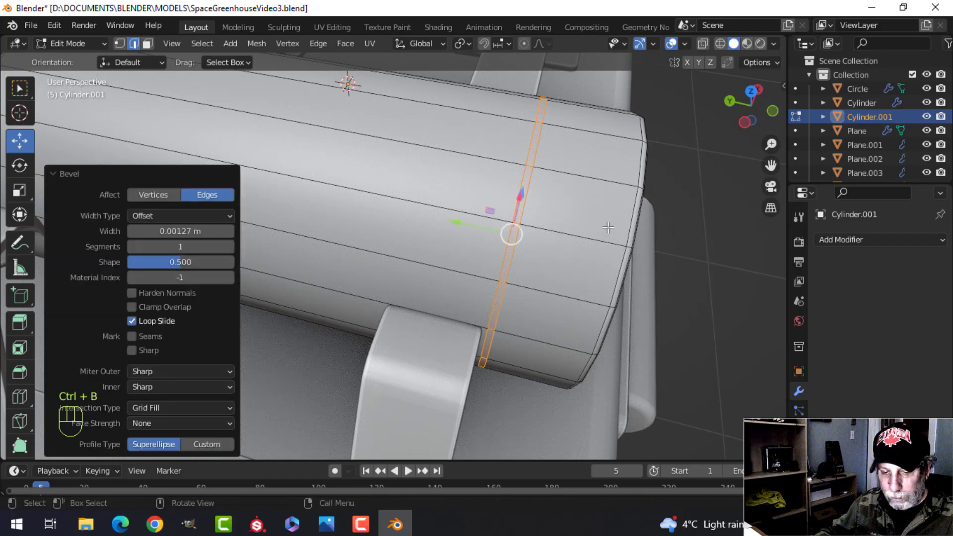
Extrude the beveled ring near the flat end in place and shrink it 0.0014 m inward to form a second groove.
key(e)
right_click(608, 229)
key(alt+s)
click(604, 243)
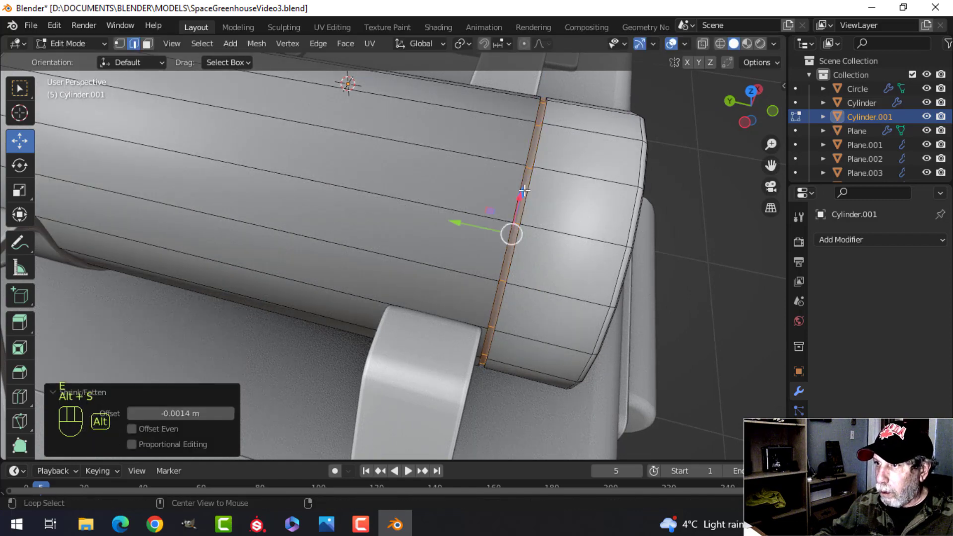
key(alt+a)
Add supporting loop cuts on both sides of the flat-end groove, each slid close to the groove's edge.
key(ctrl+r)
click(561, 176)
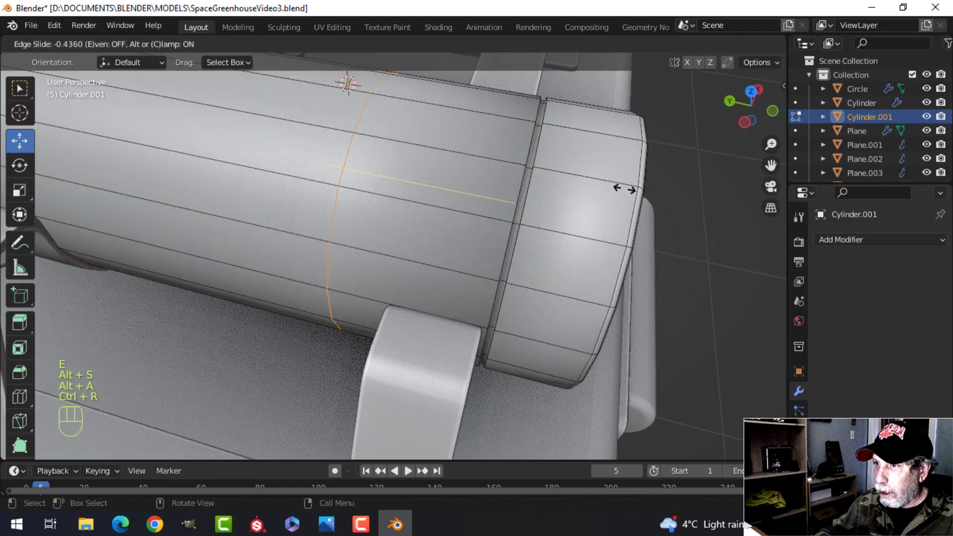
click(774, 207)
key(ctrl+r)
click(571, 181)
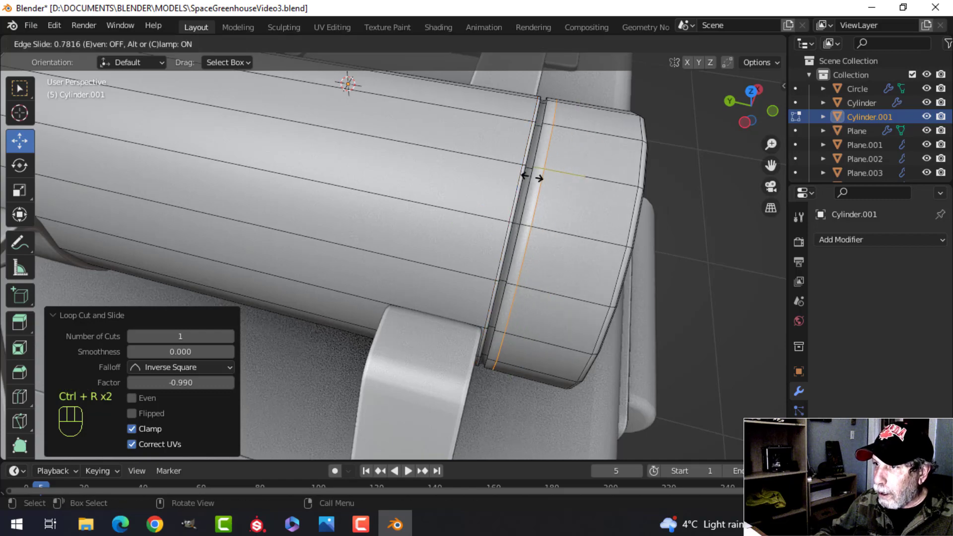
click(522, 173)
key(Tab)
Set the tank's origin to the 3D cursor and mirror the tank across X with a Mirror modifier.
scroll(458, 204, down, 6)
key(alt+a)
middle_drag(395, 235, 320, 186)
click(319, 186)
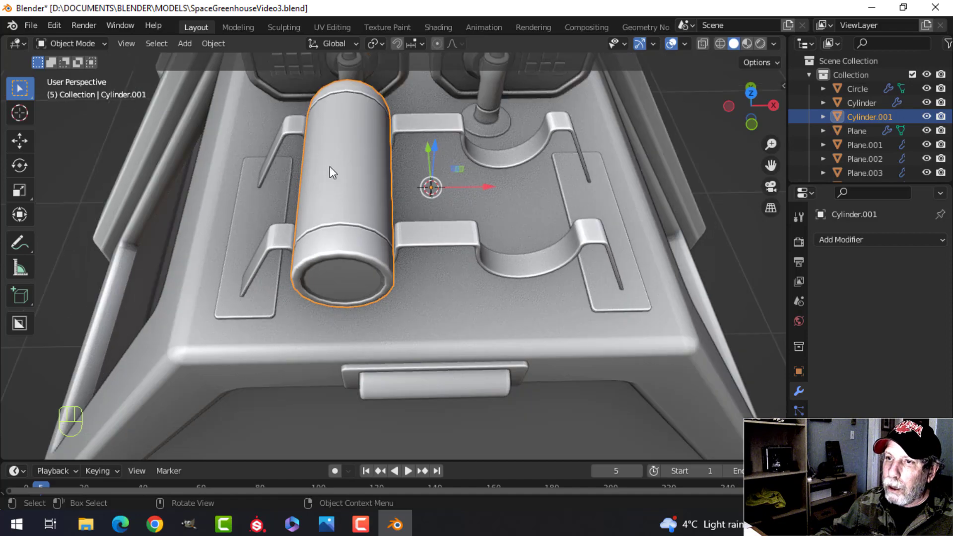
click(212, 44)
mouse_move(231, 69)
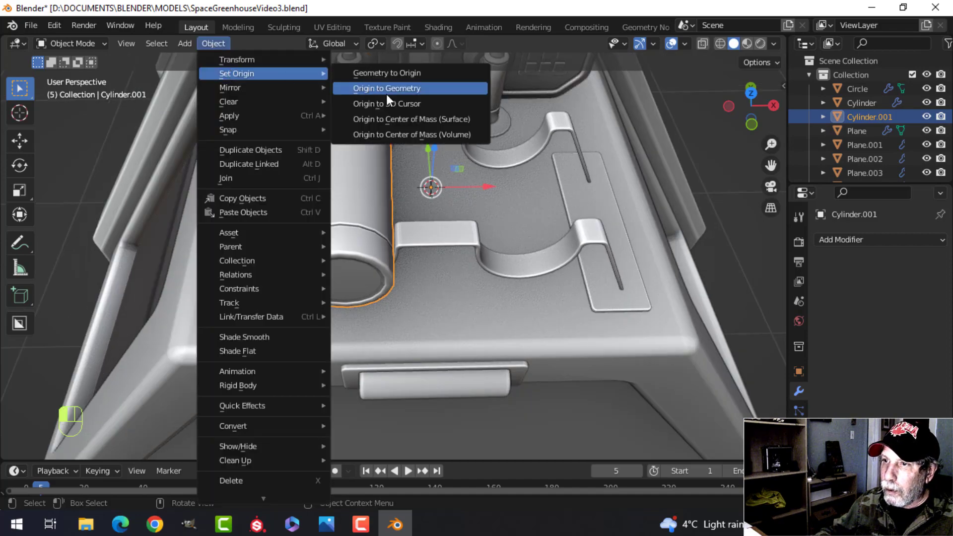
click(397, 103)
click(863, 244)
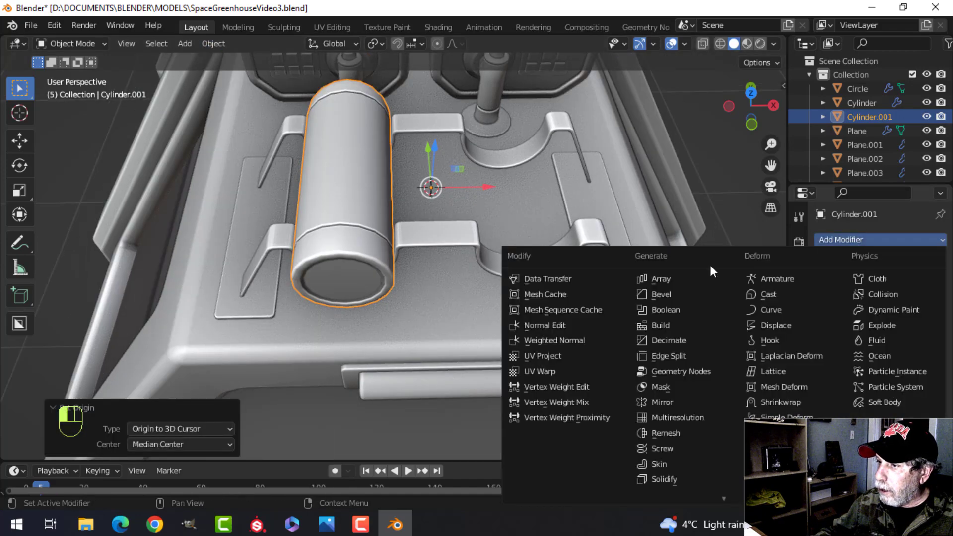
click(685, 399)
key(alt+a)
Extrude the end face of the tank's neck about 0.0052 m inward to form an opening.
middle_drag(571, 267, 521, 264)
scroll(461, 251, up, 4)
middle_drag(460, 250, 427, 209)
scroll(484, 264, up, 3)
click(440, 228)
key(Tab)
scroll(440, 223, up, 4)
key(alt+a)
key(2)
key(3)
click(430, 185)
middle_drag(492, 196, 466, 198)
key(e)
click(487, 195)
Bevel the edge loop around the neck opening's rim with two segments, about 0.0008 m wide.
middle_drag(379, 208, 457, 198)
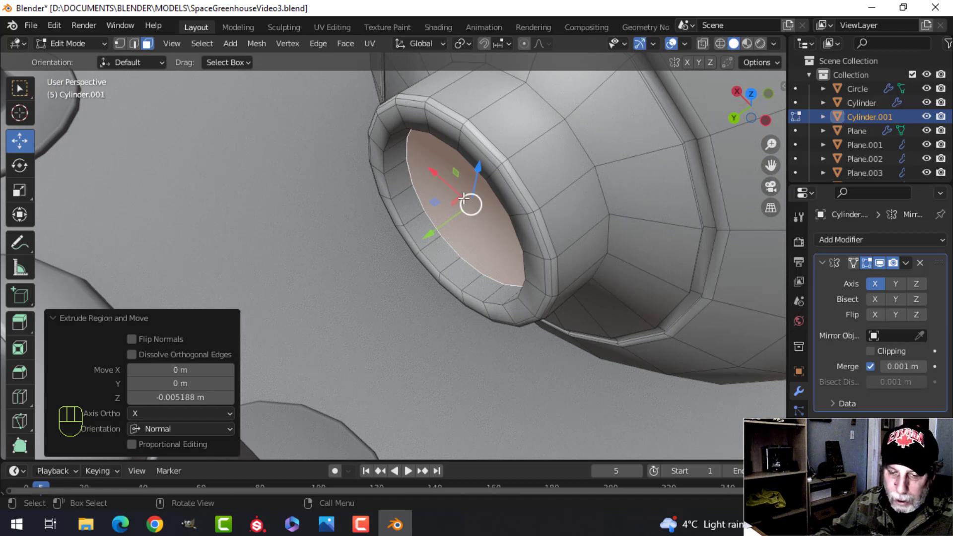
key(2)
key(alt+a)
key(ctrl+b)
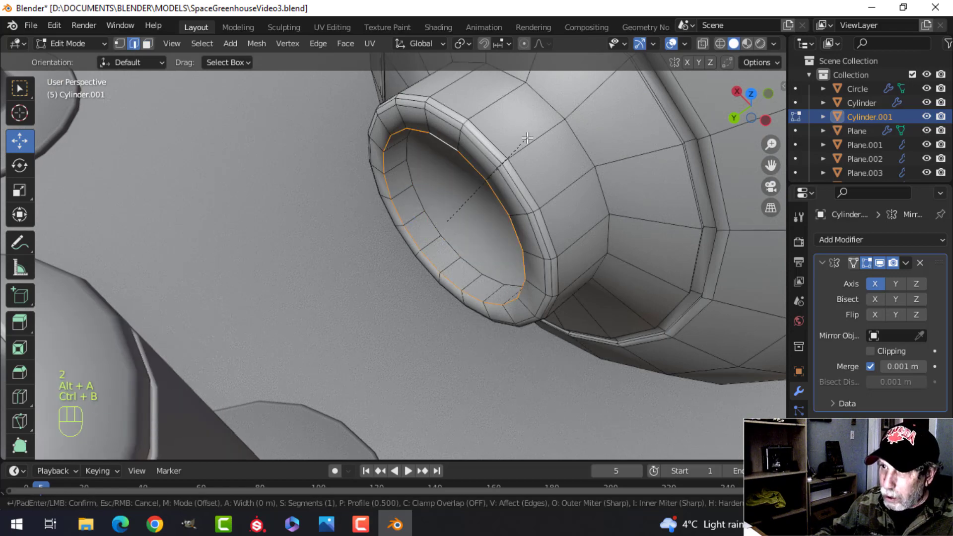
click(447, 219)
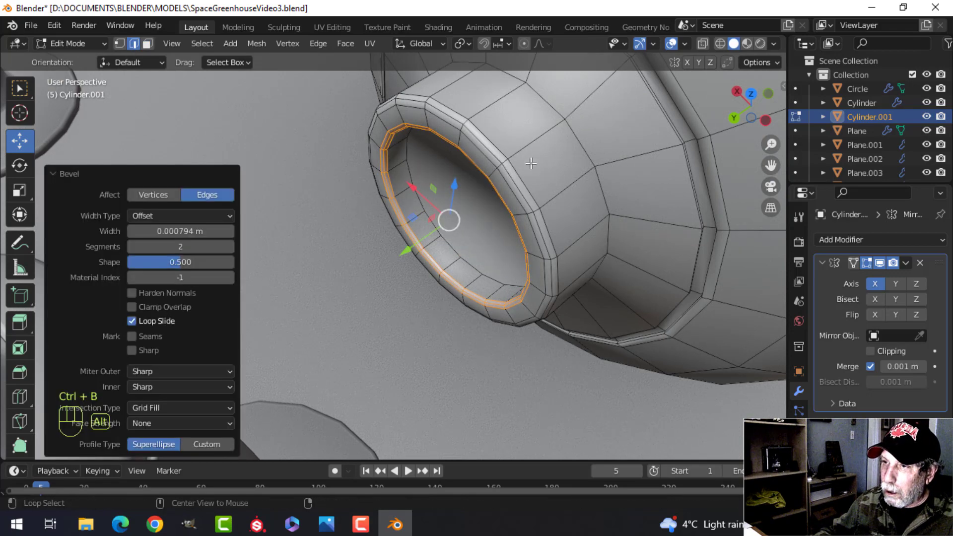
middle_drag(447, 219, 528, 178)
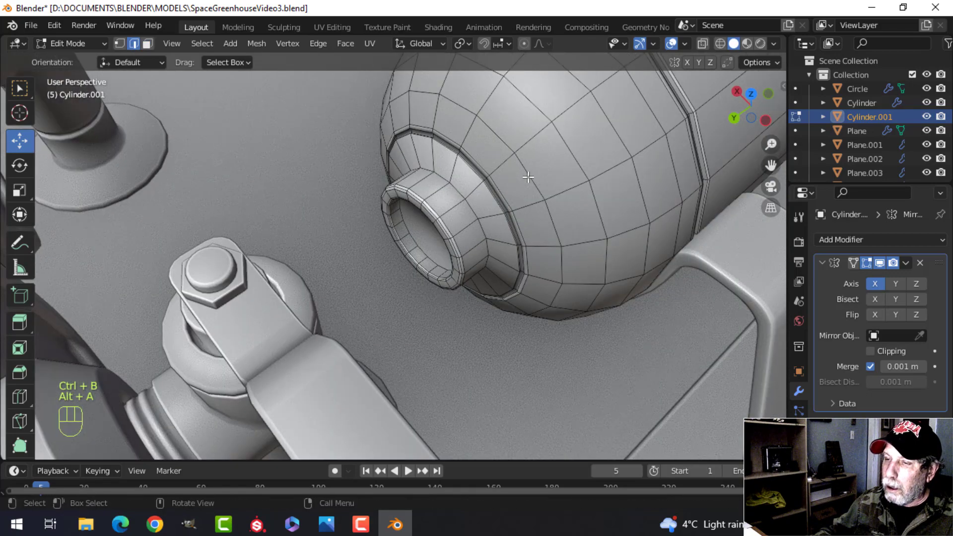
Separate the face inside the neck opening into its own object.
key(3)
click(432, 233)
shift+middle_drag(433, 234, 507, 201)
middle_drag(508, 201, 503, 202)
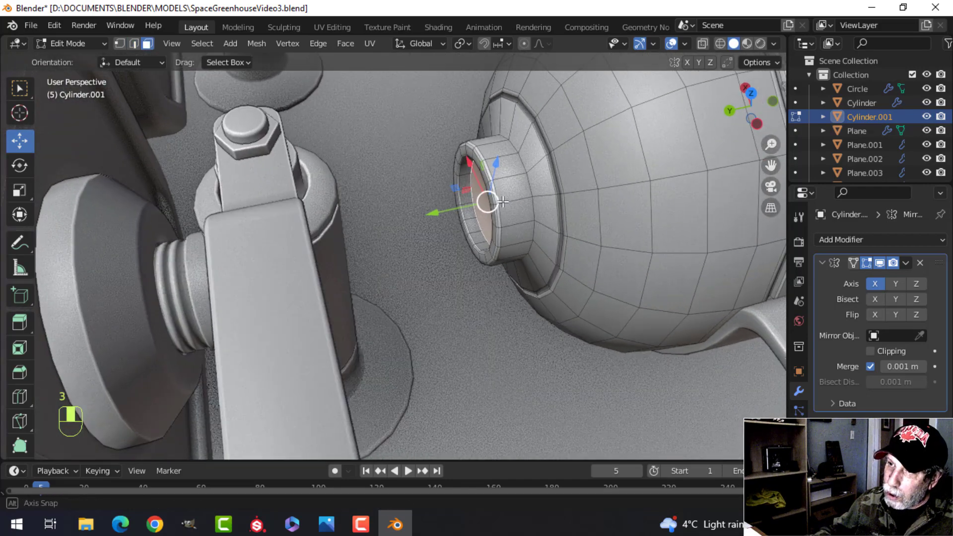
middle_drag(579, 202, 554, 199)
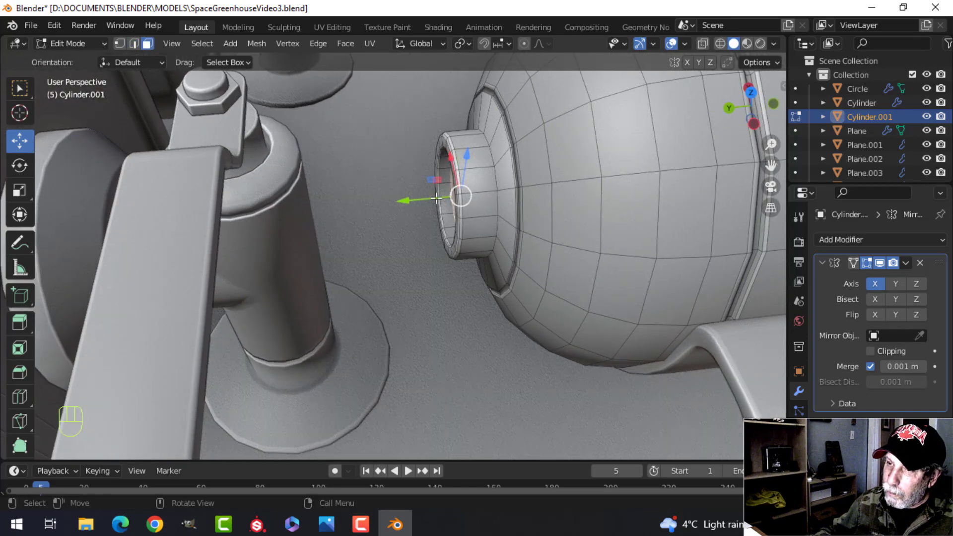
key(p)
click(607, 198)
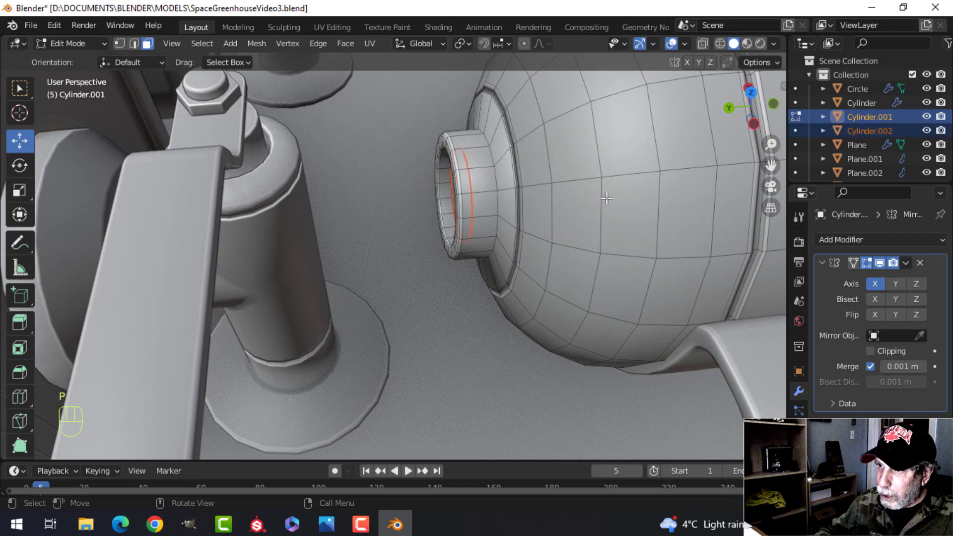
key(Tab)
Move the separated disc outward along Y and extrude it out past the neck's rim.
mouse_move(508, 201)
middle_down()
mouse_move(481, 205)
mouse_move(487, 183)
mouse_move(521, 206)
mouse_move(507, 204)
middle_up()
click(489, 186)
key(Tab)
key(a)
drag(419, 200, 412, 198)
middle_drag(521, 203, 546, 209)
key(e)
click(565, 210)
drag(451, 203, 428, 199)
Extrude the disc's face and scale it up to the neck's width, then extrude it about 0.014 m along Y as a cap.
key(e)
click(551, 198)
key(s)
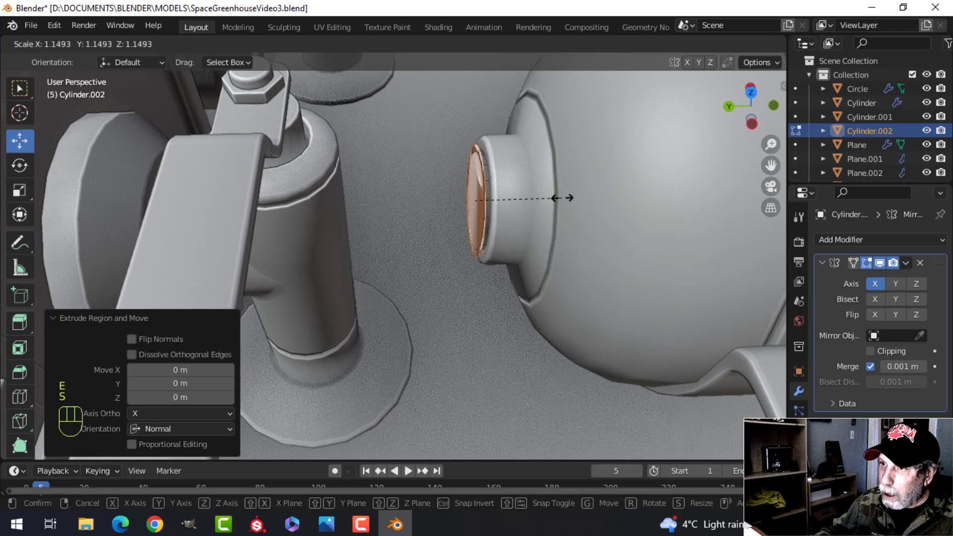
click(572, 197)
key(e)
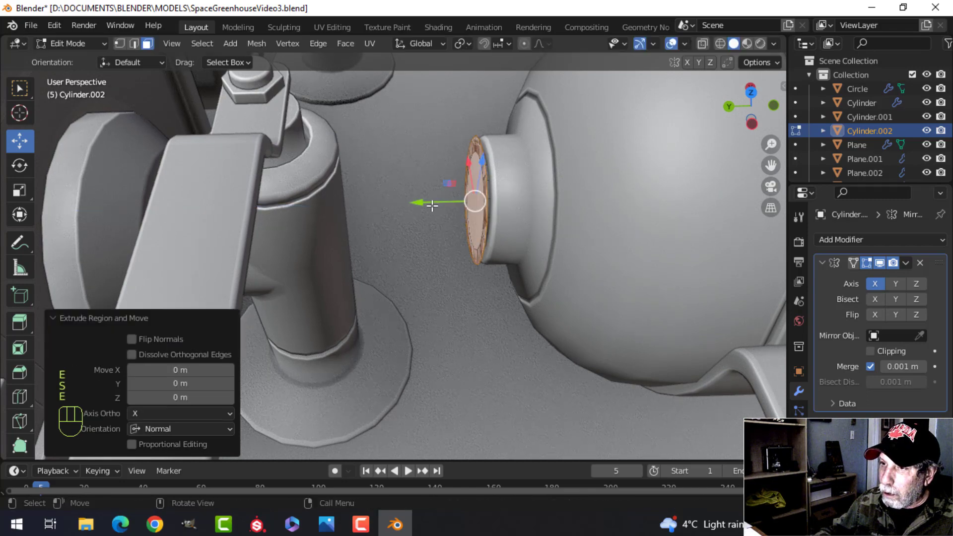
click(384, 209)
Bevel the cap's outer edge with two segments to round it off.
key(ctrl+b)
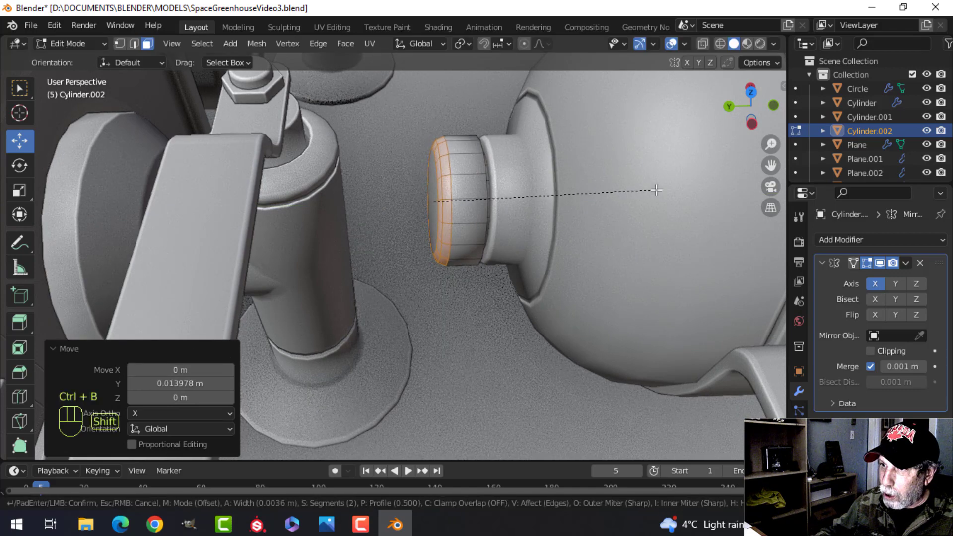
shift+click(715, 187)
key(alt+a)
Bevel the cap's edge loop facing the neck with two segments.
middle_drag(485, 192, 475, 201)
scroll(472, 193, up, 2)
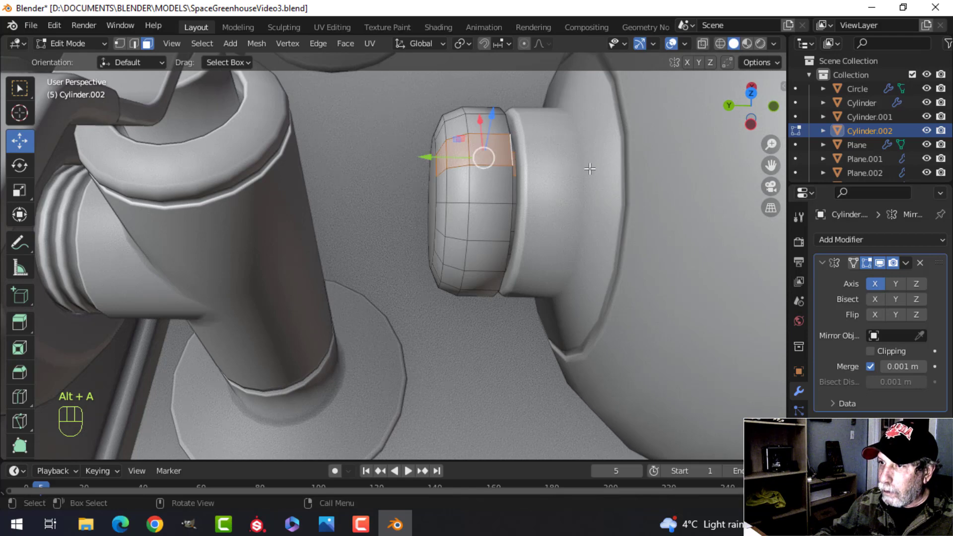
middle_drag(505, 158, 495, 179)
key(ctrl+b)
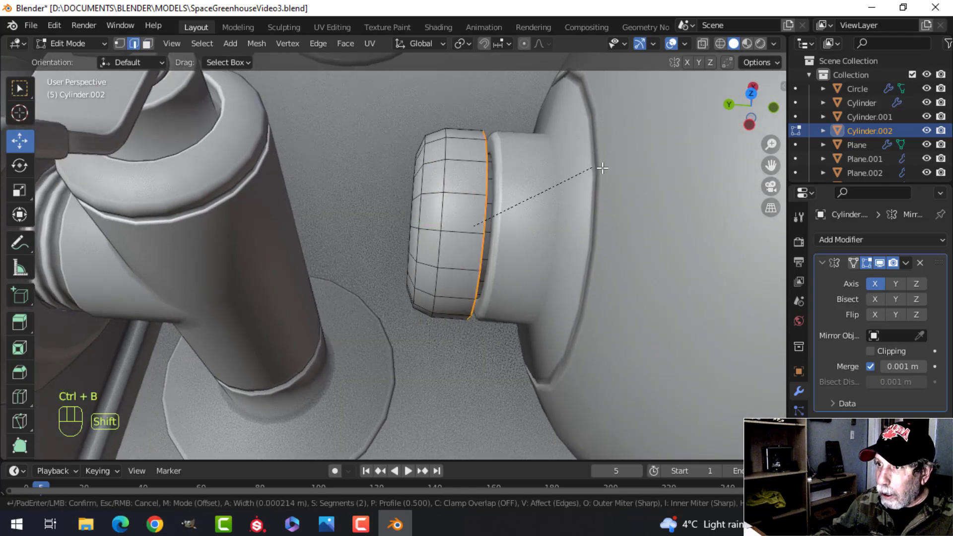
shift+click(626, 158)
key(Tab)
scroll(574, 183, down, 6)
key(alt+a)
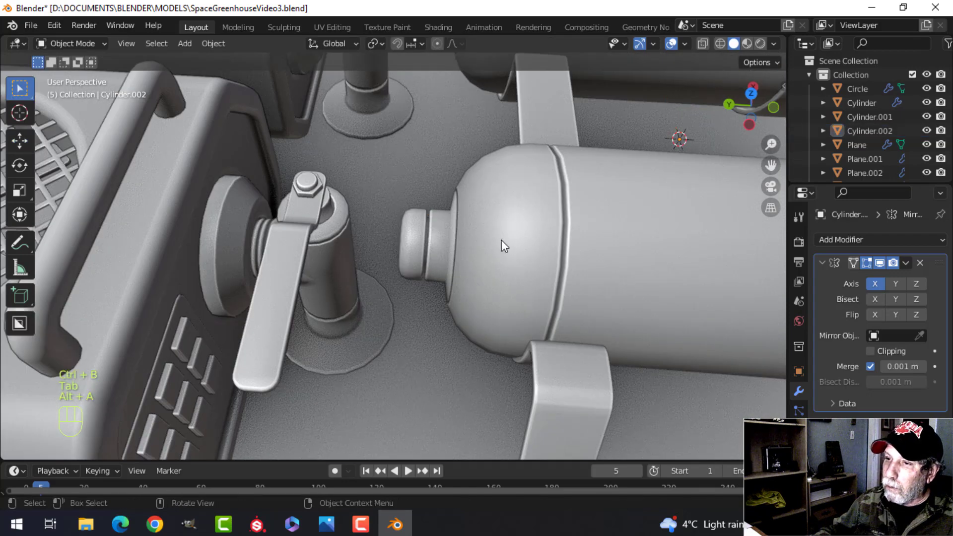
Inset the cap's end face about 0.0022 m and extrude it about 0.0011 m inward to form a recess.
middle_drag(501, 240, 499, 199)
shift+click(499, 200)
key(Tab)
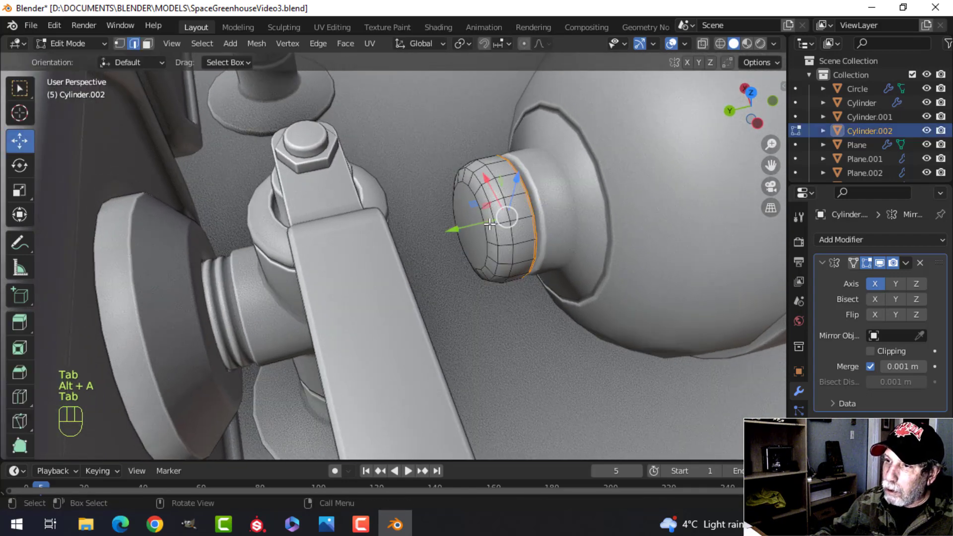
middle_drag(502, 210, 618, 198)
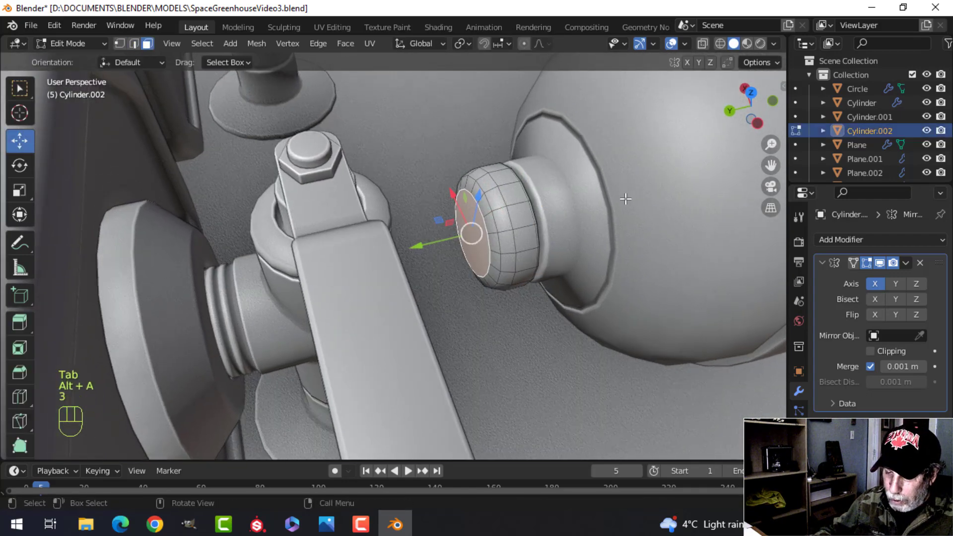
key(i)
click(615, 200)
key(e)
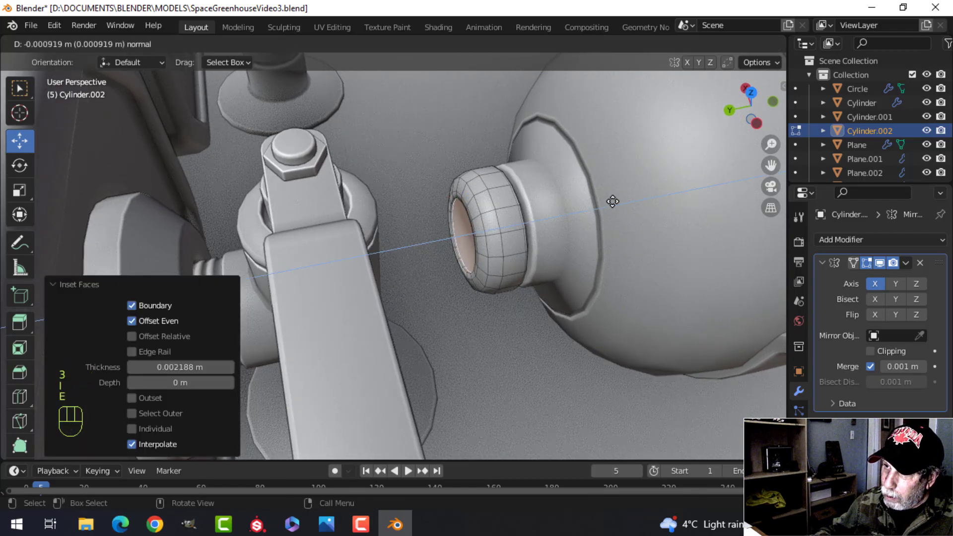
click(613, 201)
Inset the floor face of the cap's recess slightly to add a supporting ring around it.
scroll(556, 209, up, 5)
shift+middle_drag(552, 193, 524, 220)
key(i)
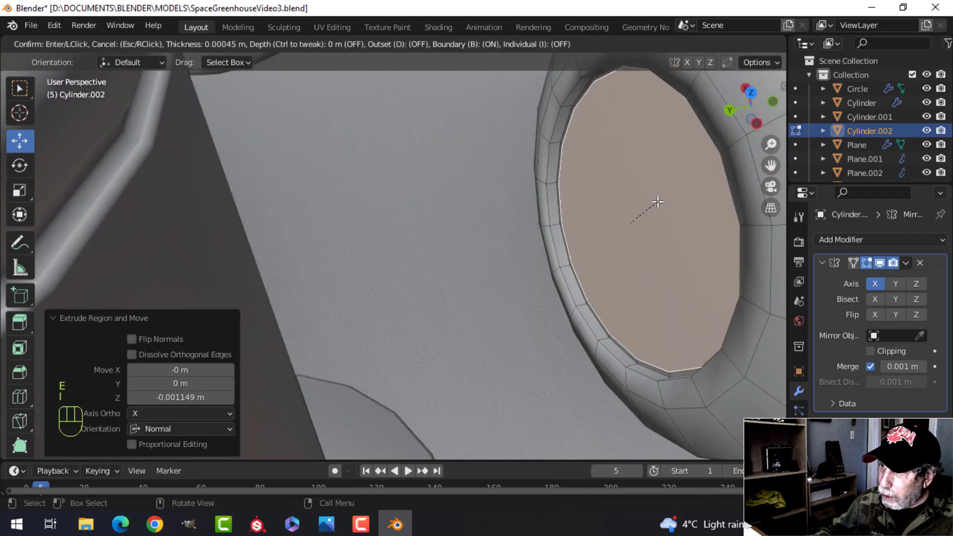
click(634, 209)
key(alt+a)
Bevel the rim edge loop around the cap's end recess with two segments.
middle_drag(633, 208, 533, 199)
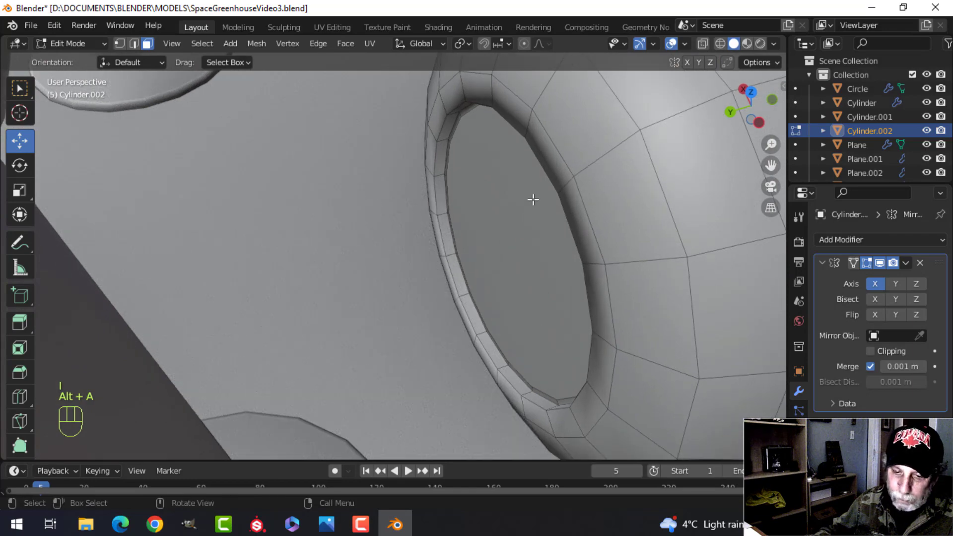
alt+shift+click(546, 168)
key(ctrl+b)
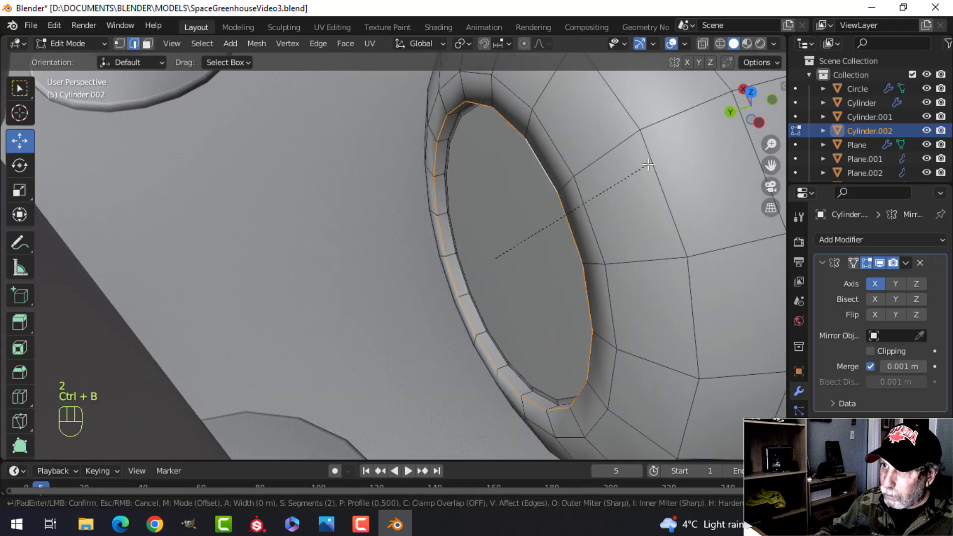
click(706, 152)
scroll(645, 184, down, 8)
key(Tab)
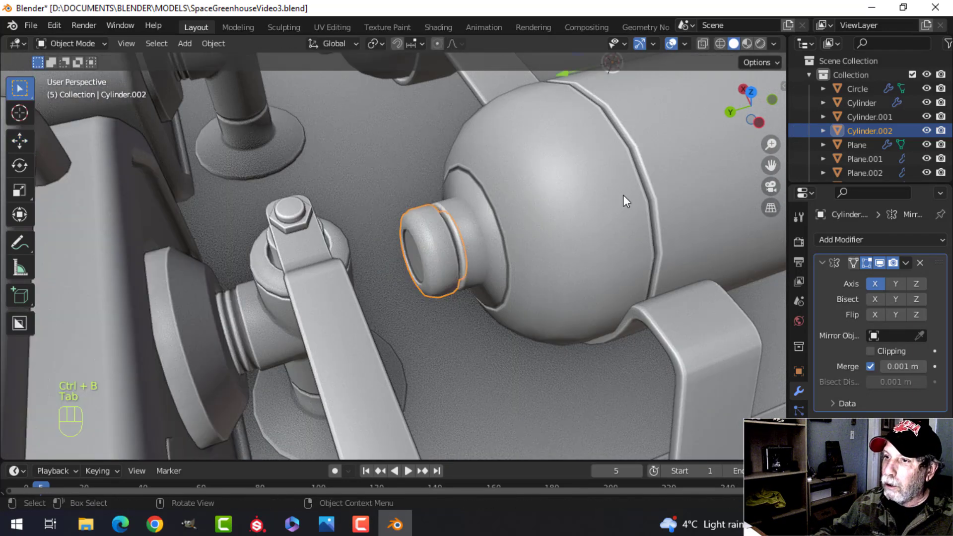
scroll(621, 196, down, 4)
key(alt+a)
Examine the capped gas tanks, their brackets and the neighbouring valves from several angles.
middle_drag(540, 231, 478, 189)
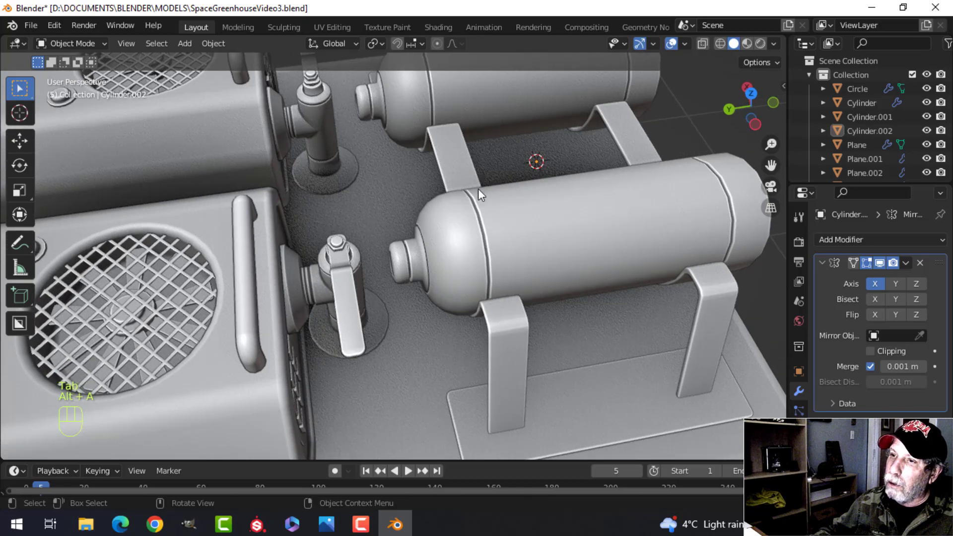
scroll(418, 175, down, 3)
middle_drag(418, 175, 531, 231)
scroll(481, 231, up, 4)
scroll(534, 194, up, 4)
scroll(534, 193, down, 4)
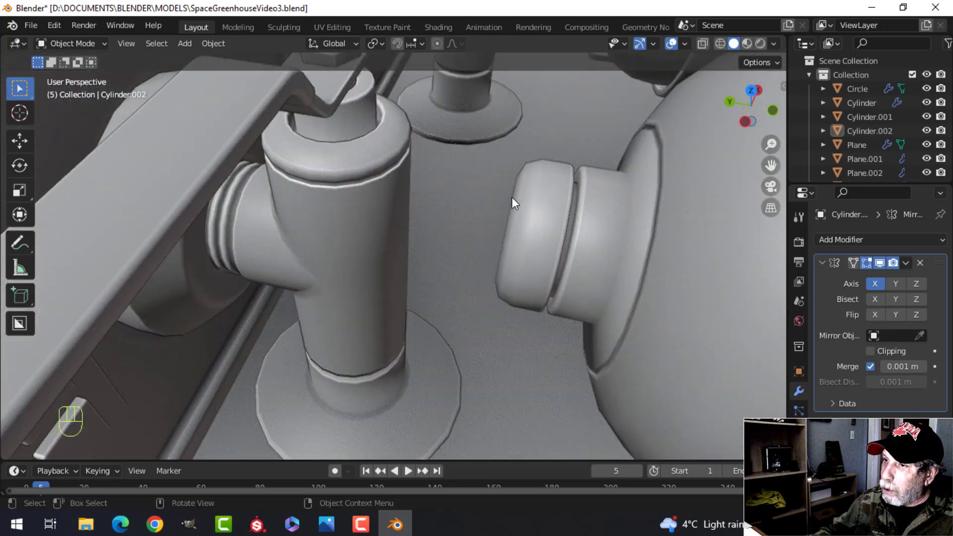
scroll(564, 188, down, 5)
middle_drag(560, 200, 485, 223)
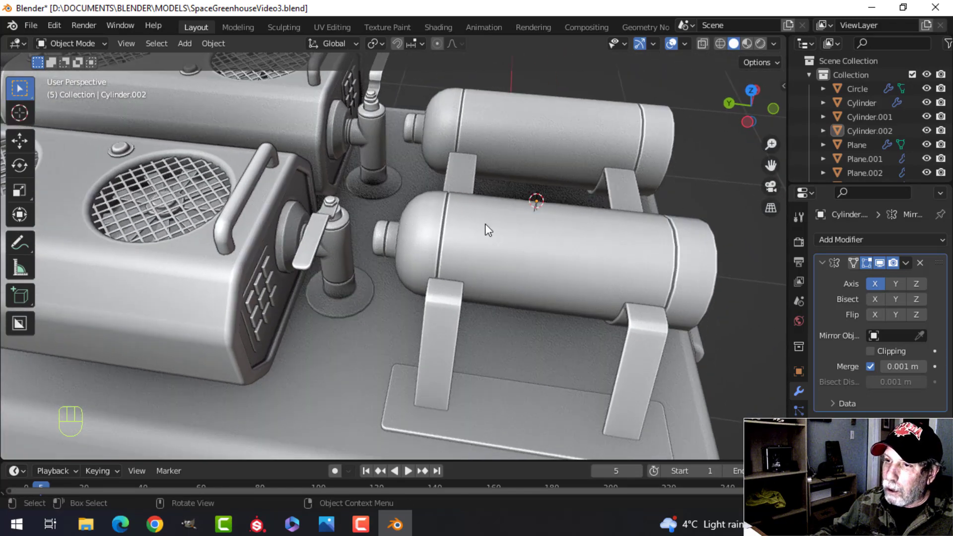
scroll(449, 237, up, 4)
scroll(448, 237, down, 7)
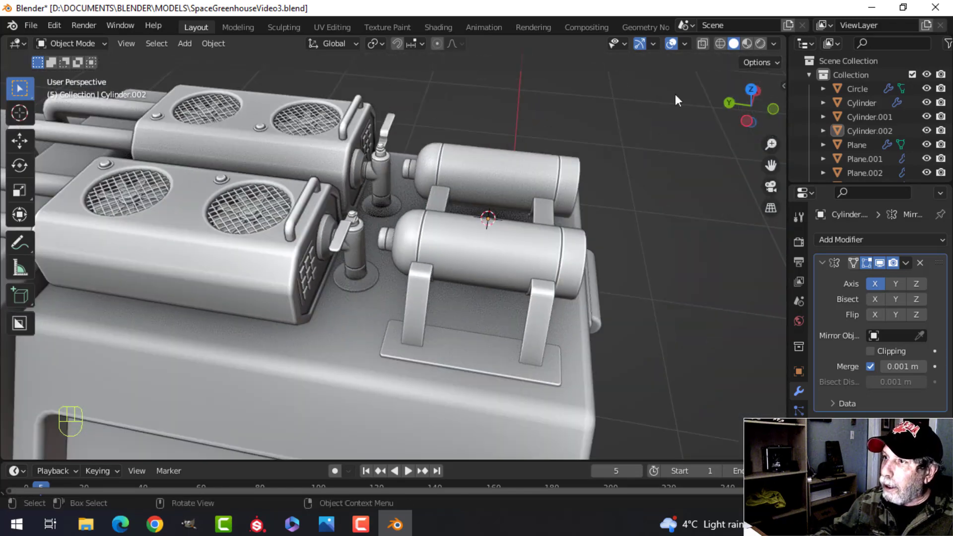
Correct the bracket base plate's normals with Recalculate Inside, showing the Face Orientation overlay only while fixing them.
click(684, 44)
click(631, 297)
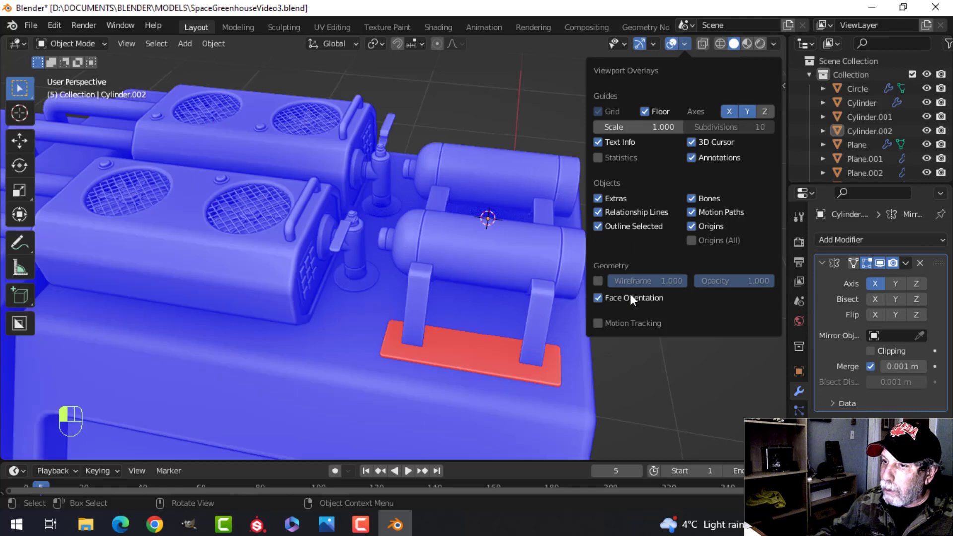
click(482, 351)
key(Tab)
key(a)
key(alt+n)
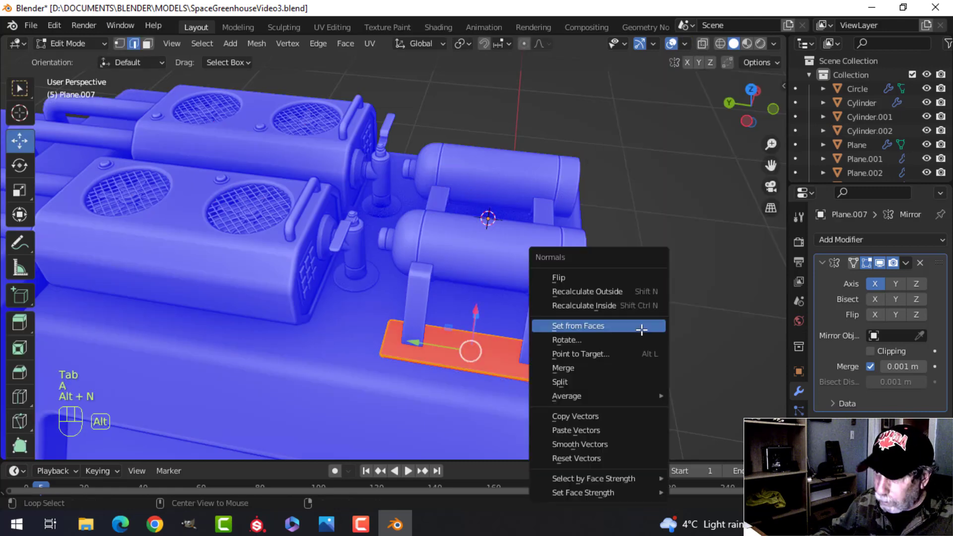
click(604, 305)
key(Tab)
key(alt+a)
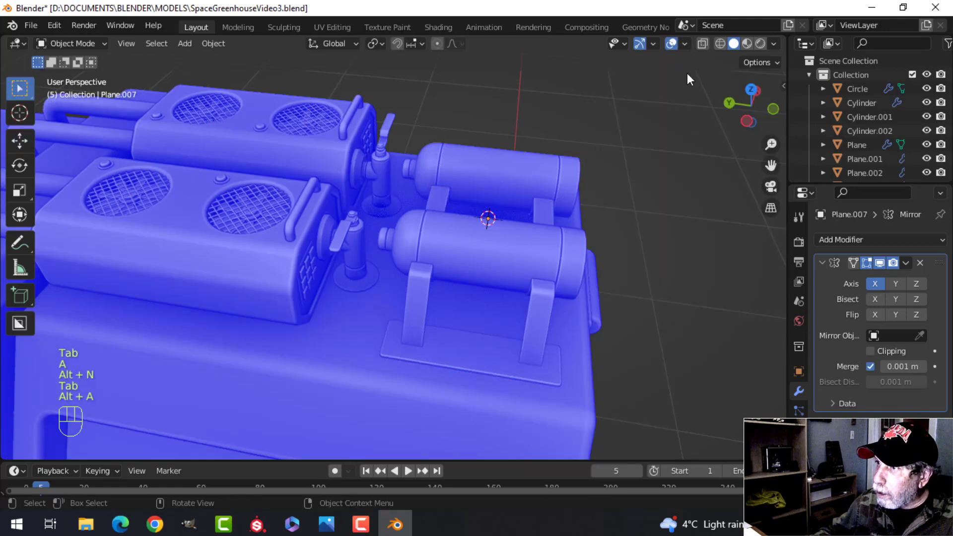
click(684, 44)
click(620, 298)
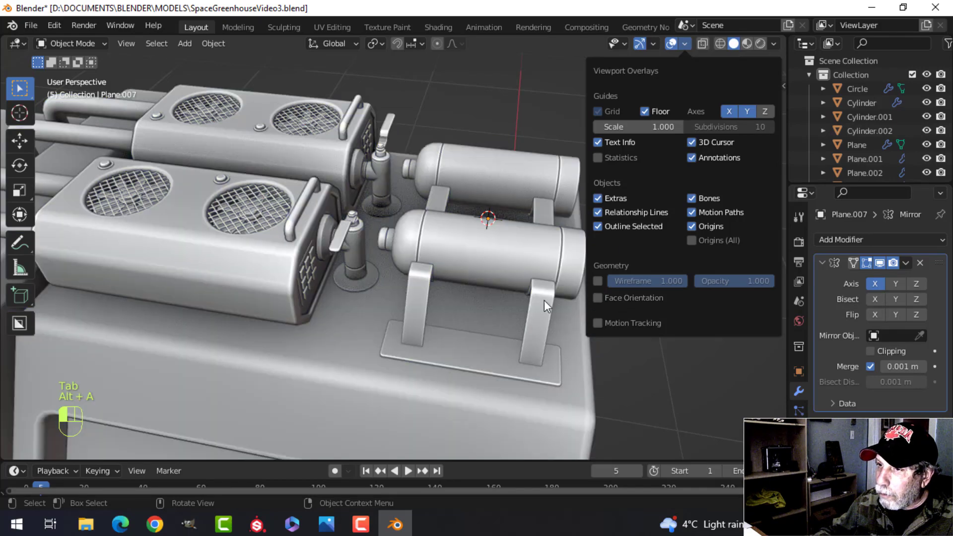
Move the whole bracket strip nearest the tank necks about -0.022 m along Y, away from the caps.
middle_drag(507, 299, 481, 273)
click(487, 268)
key(Tab)
key(a)
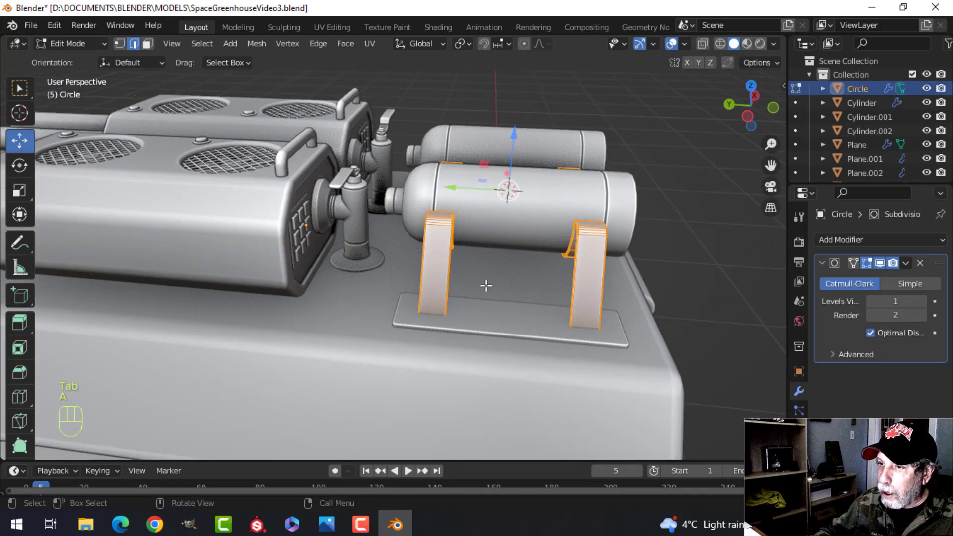
click(440, 252)
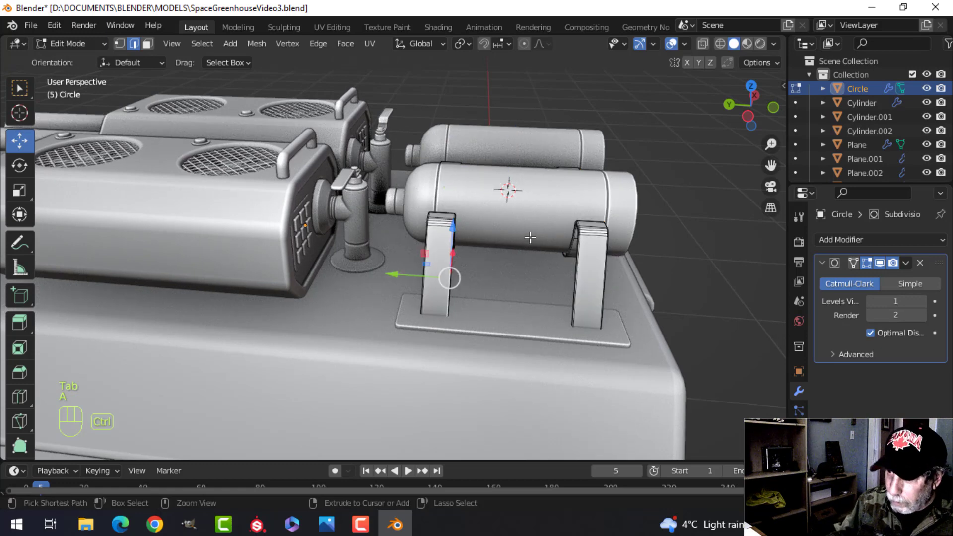
key(ctrl+l)
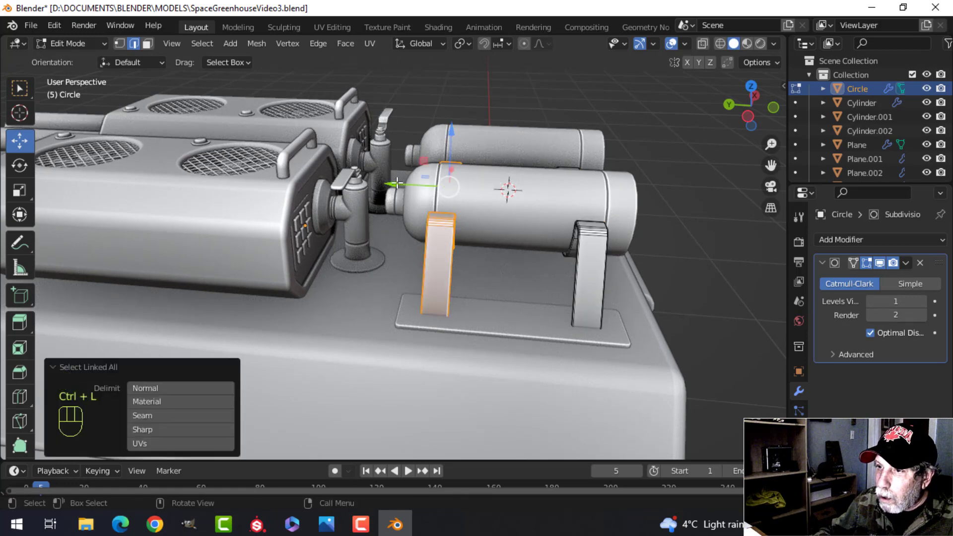
drag(397, 184, 415, 183)
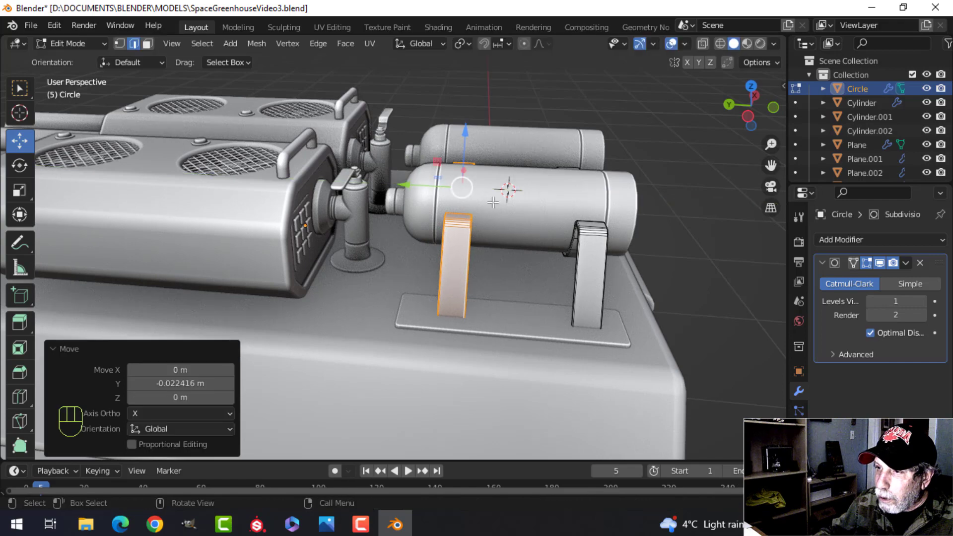
Move the bracket strip nearest the tank bases about 0.009 m along Y toward the other strip.
shift+middle_drag(596, 216, 515, 226)
click(490, 238)
key(ctrl+l)
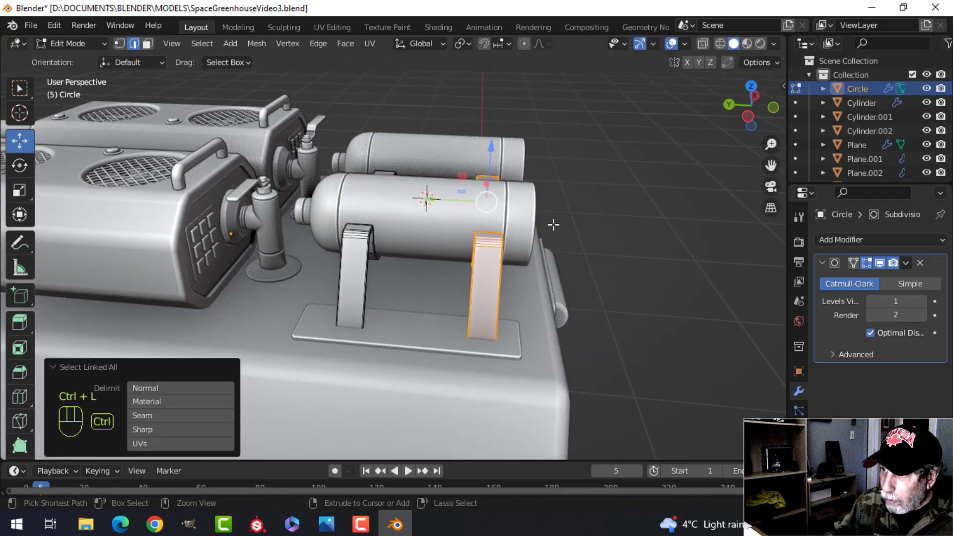
drag(445, 200, 432, 201)
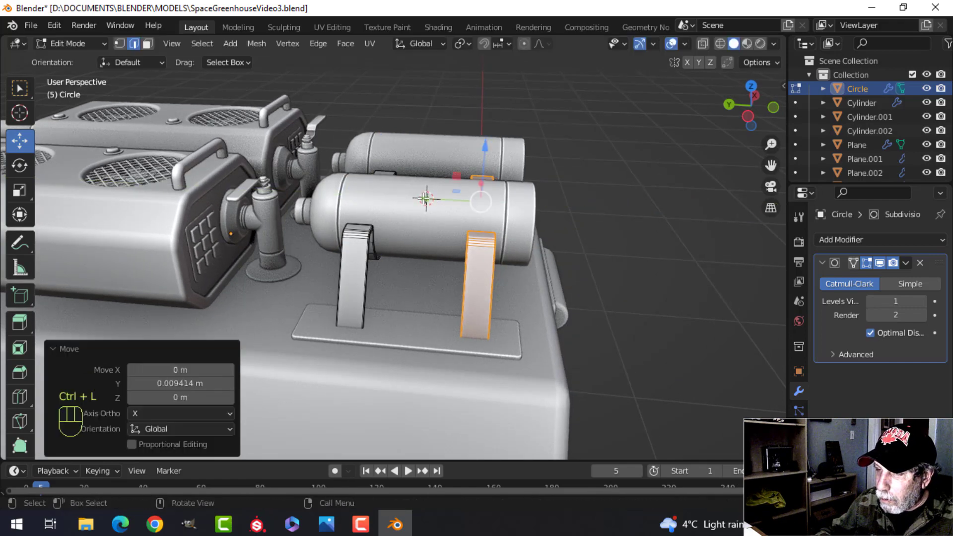
key(Tab)
key(alt+a)
Shorten the bracket base plate by moving its neck-side end edges about -0.024 m along Y in wireframe top view.
click(419, 342)
key(Tab)
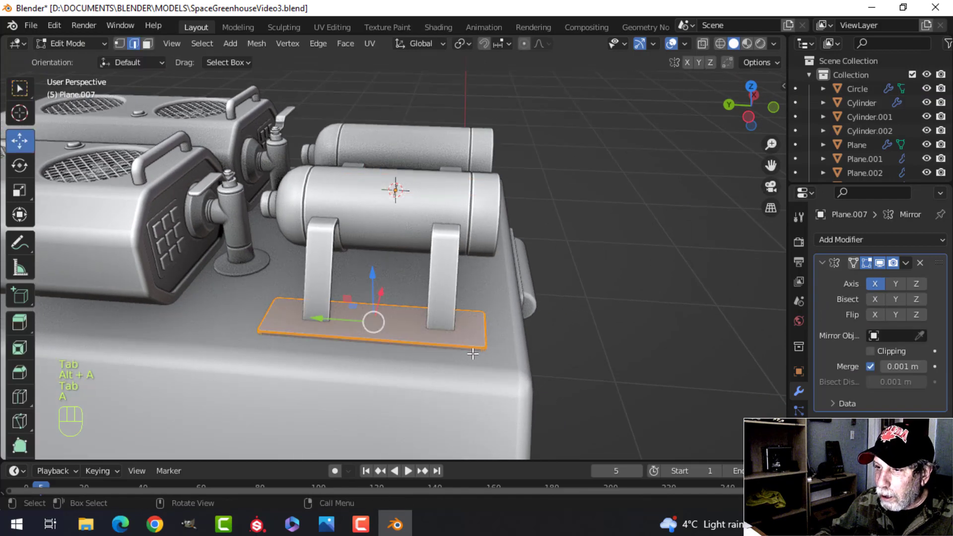
key(a)
key(KP_7)
shift+middle_drag(276, 260, 380, 268)
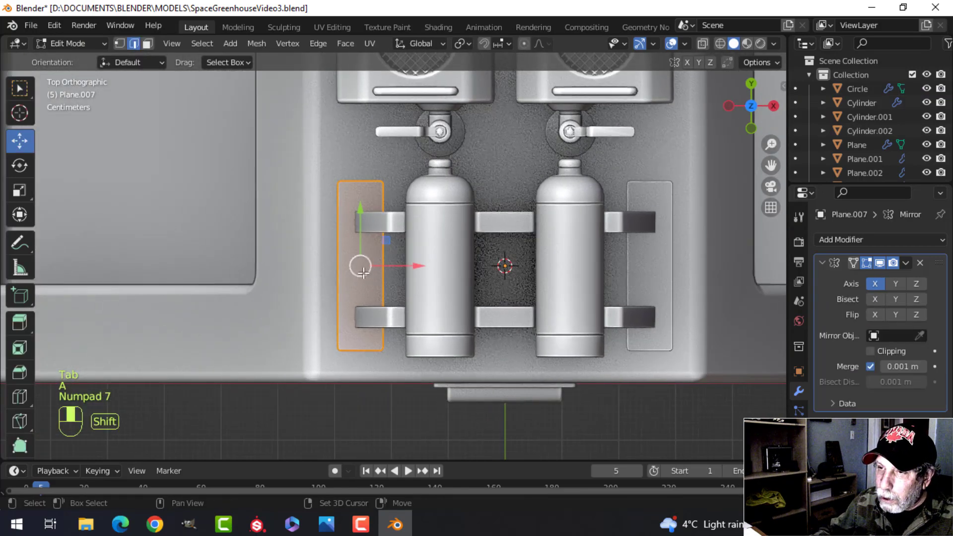
scroll(380, 269, up, 3)
key(alt+a)
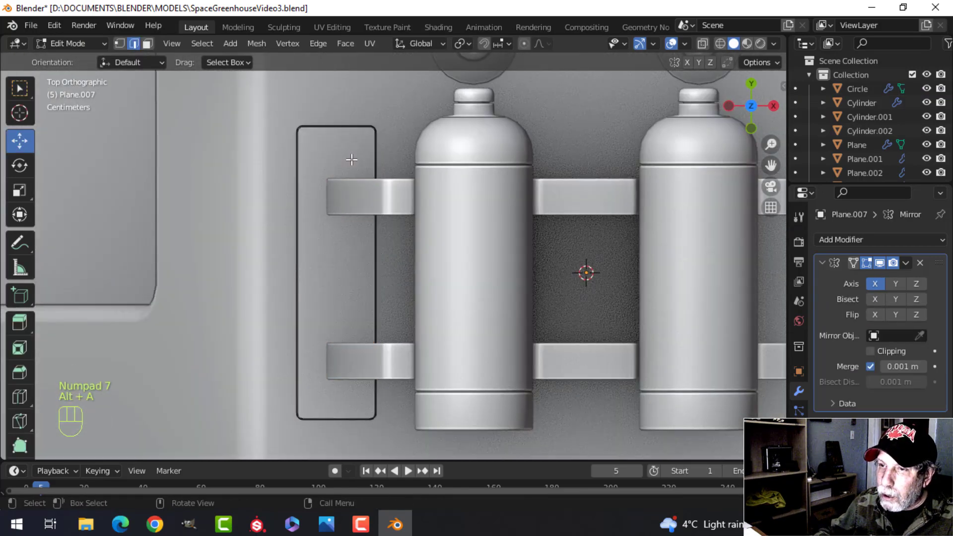
key(z)
click(255, 160)
key(b)
drag(265, 84, 413, 162)
drag(337, 90, 341, 109)
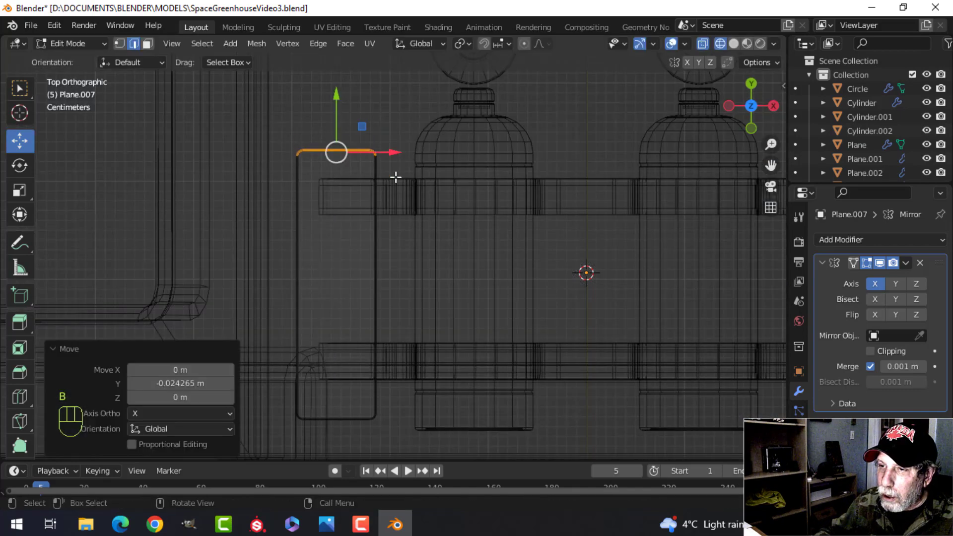
Move the base plate's opposite end edges inward along Y, restore solid shading and save the file.
key(alt+a)
shift+scroll(427, 200, down, 6)
key(b)
drag(260, 279, 431, 341)
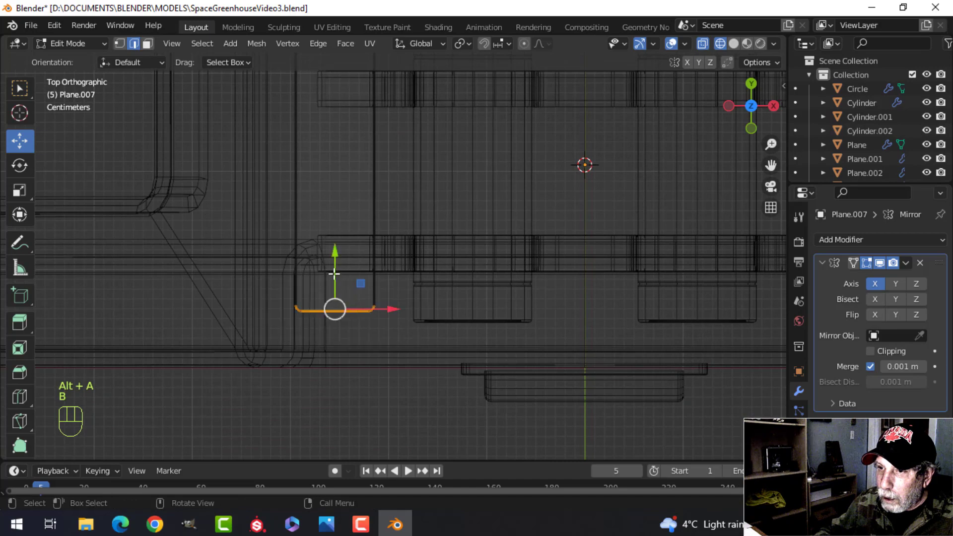
drag(337, 270, 337, 253)
key(alt+a)
key(z)
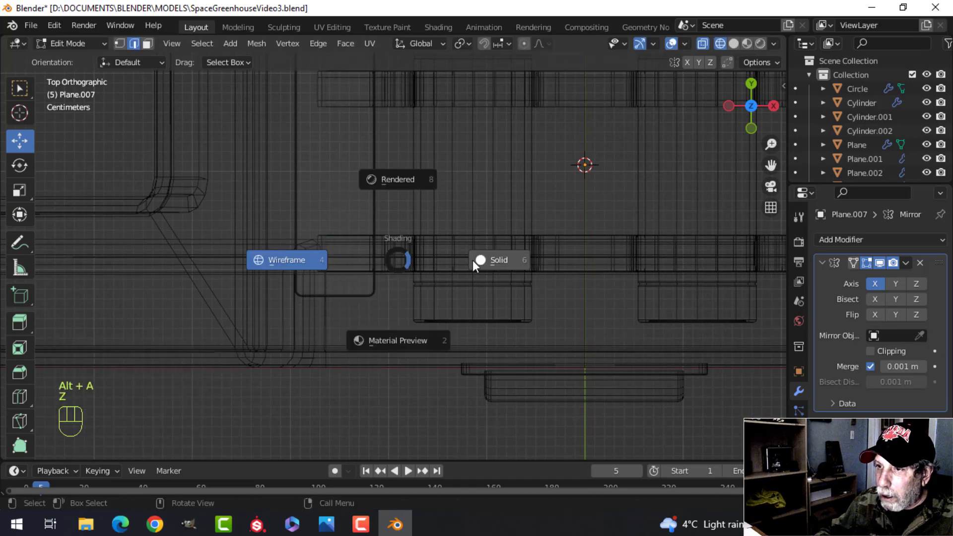
click(472, 260)
key(Tab)
key(alt+a)
middle_drag(386, 276, 394, 300)
key(ctrl+s)
Examine how the bracket strips fit around and between the two tanks and onto their base plates.
scroll(431, 258, up, 3)
scroll(392, 282, up, 3)
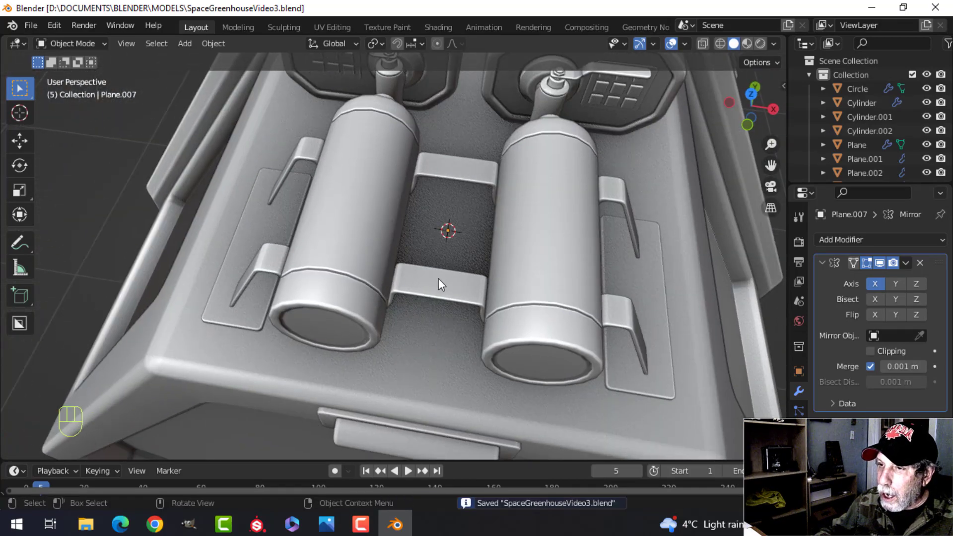
scroll(466, 212, down, 3)
shift+middle_drag(440, 275, 467, 261)
scroll(435, 276, up, 2)
scroll(426, 285, up, 3)
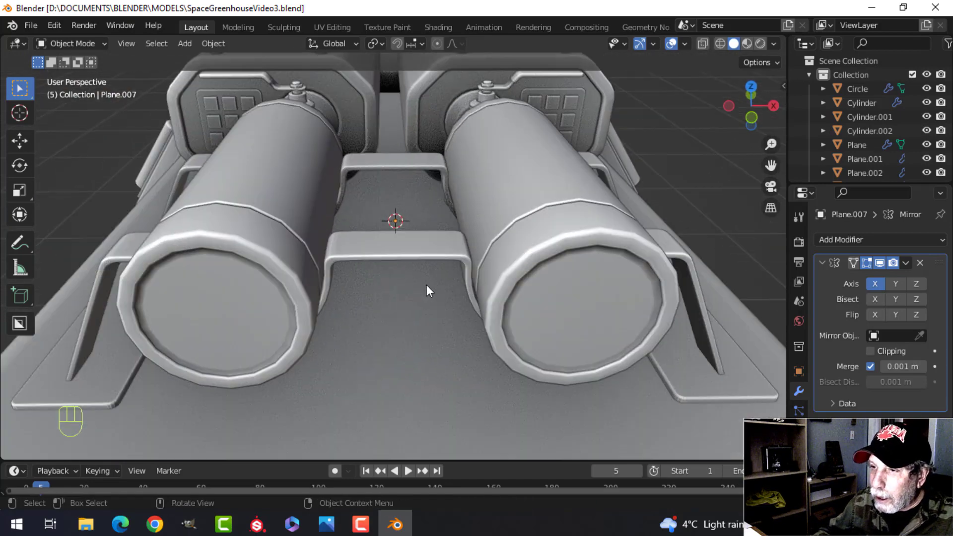
mouse_move(427, 285)
shift+middle_down()
mouse_move(451, 295)
mouse_move(468, 270)
mouse_move(447, 276)
mouse_move(481, 264)
mouse_move(400, 287)
mouse_move(400, 310)
mouse_move(455, 308)
mouse_move(392, 300)
mouse_move(397, 281)
mouse_move(420, 280)
mouse_move(447, 287)
mouse_move(425, 306)
mouse_move(393, 305)
mouse_move(518, 281)
mouse_move(484, 290)
mouse_move(418, 276)
shift+middle_up()
click(455, 281)
scroll(437, 267, down, 3)
key(alt+a)
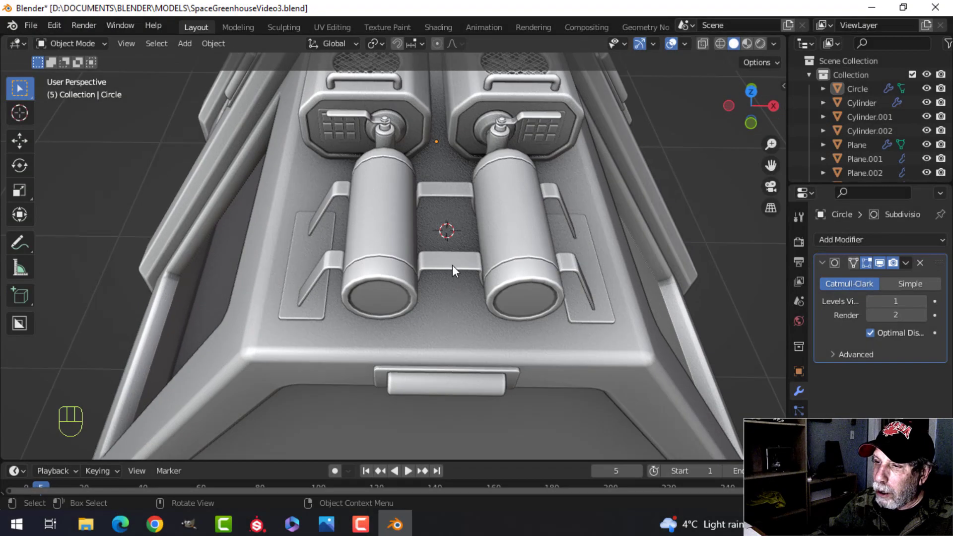
Add a centred loop cut across the middle of the bracket strip nearest the tank bases.
click(440, 276)
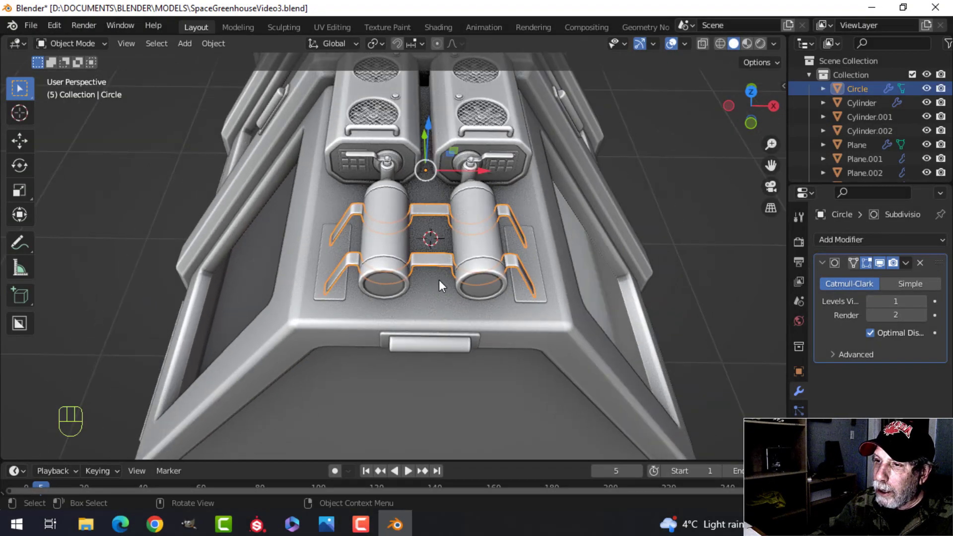
key(Tab)
key(KP_7)
scroll(448, 291, up, 6)
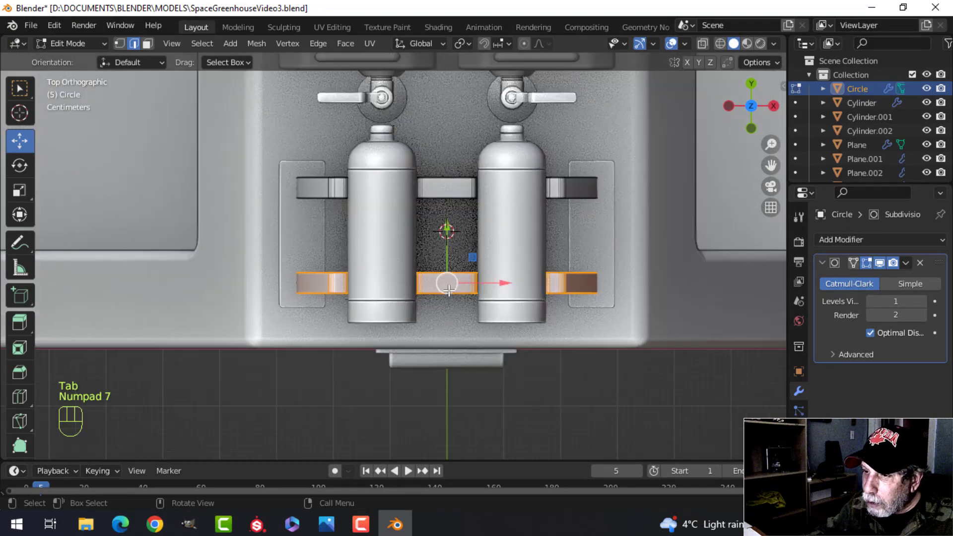
key(alt+a)
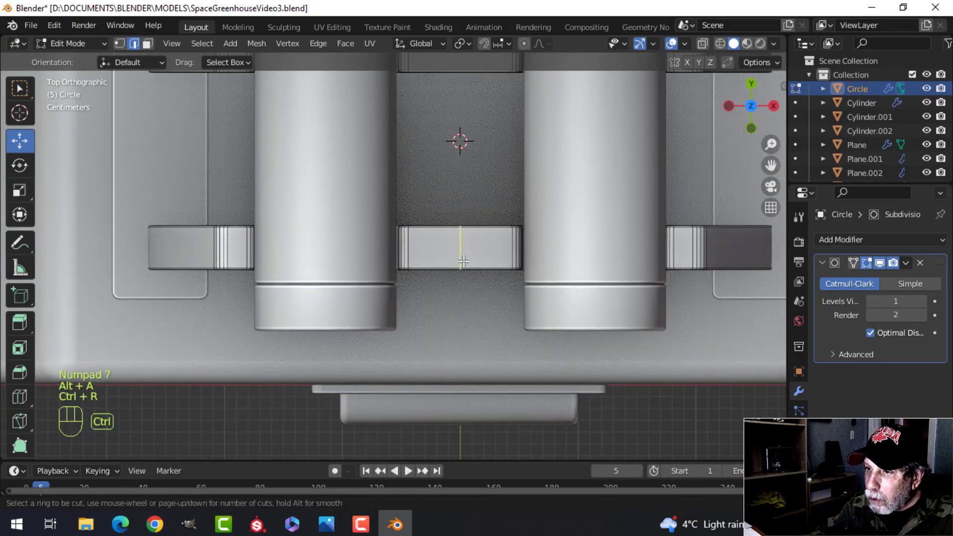
click(463, 260)
right_click(510, 277)
key(alt+a)
Add a centred loop cut across the middle of the bracket strip nearest the tank necks.
middle_drag(511, 278, 450, 124)
key(ctrl+r)
click(446, 127)
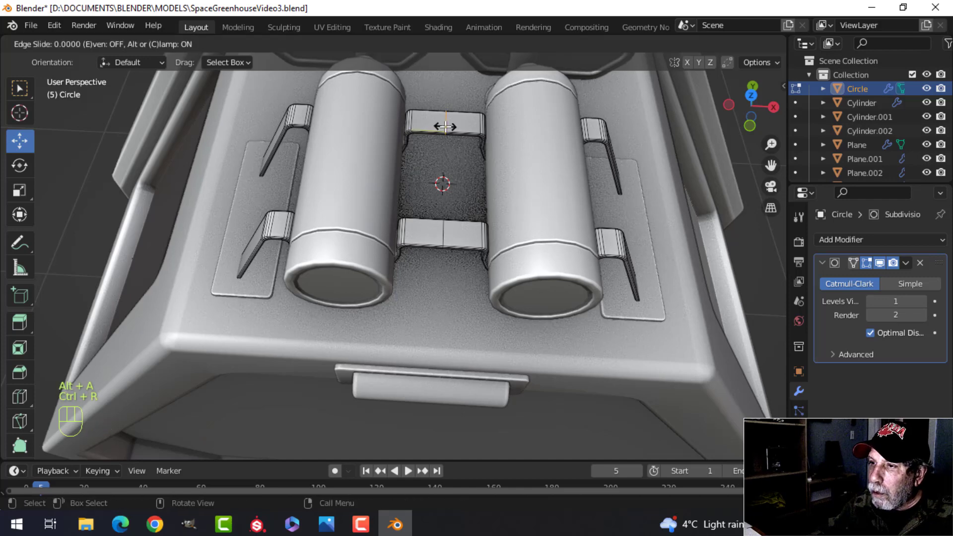
right_click(445, 126)
key(alt+a)
Delete the faces of both bracket strips on the positive X side of their centre cuts.
key(KP_7)
key(z)
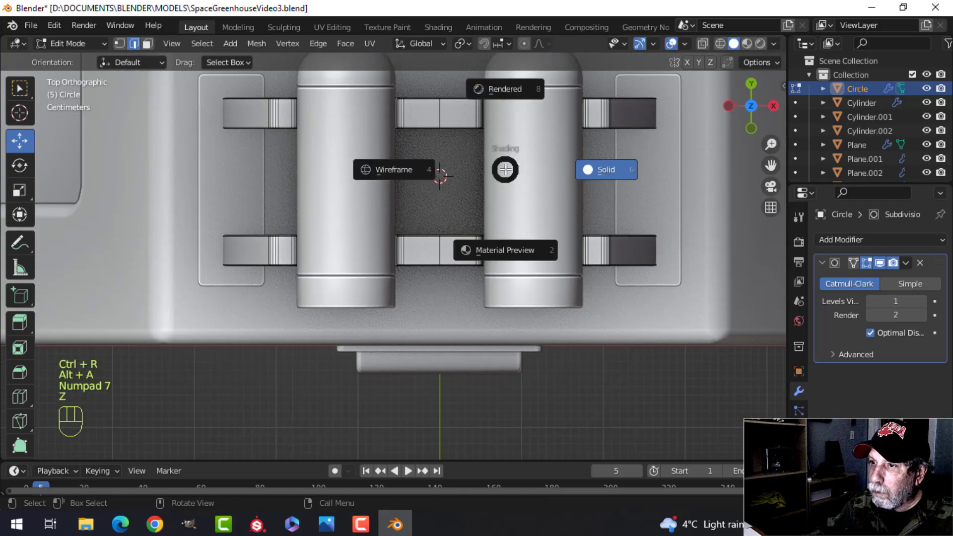
click(440, 174)
scroll(496, 198, down, 2)
shift+middle_drag(496, 198, 546, 221)
key(b)
drag(623, 359, 427, 149)
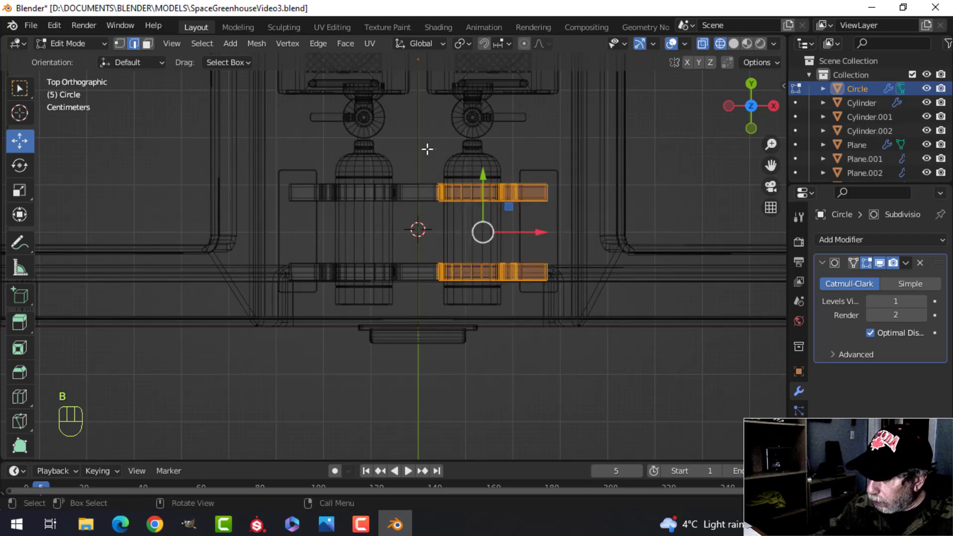
key(ctrl+KP_Add)
key(x)
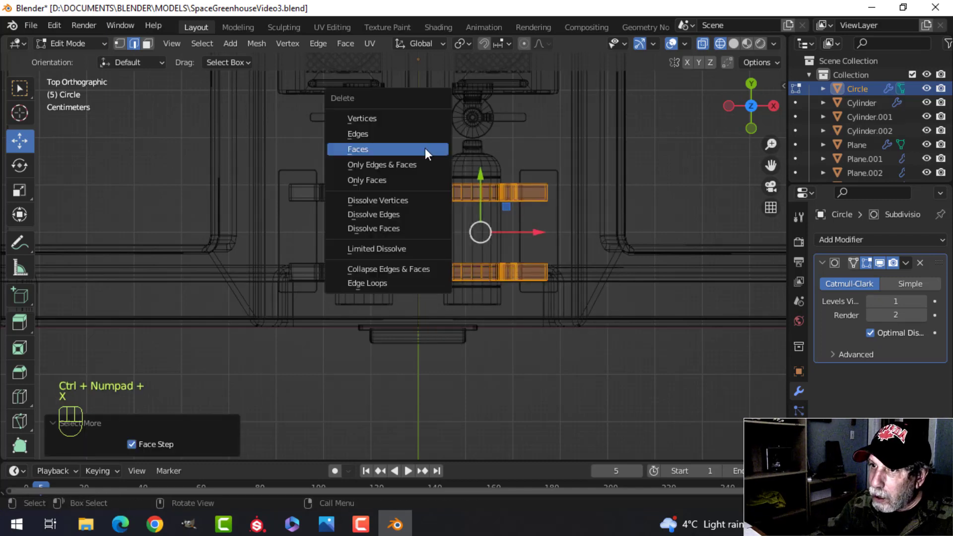
click(425, 148)
scroll(444, 293, up, 2)
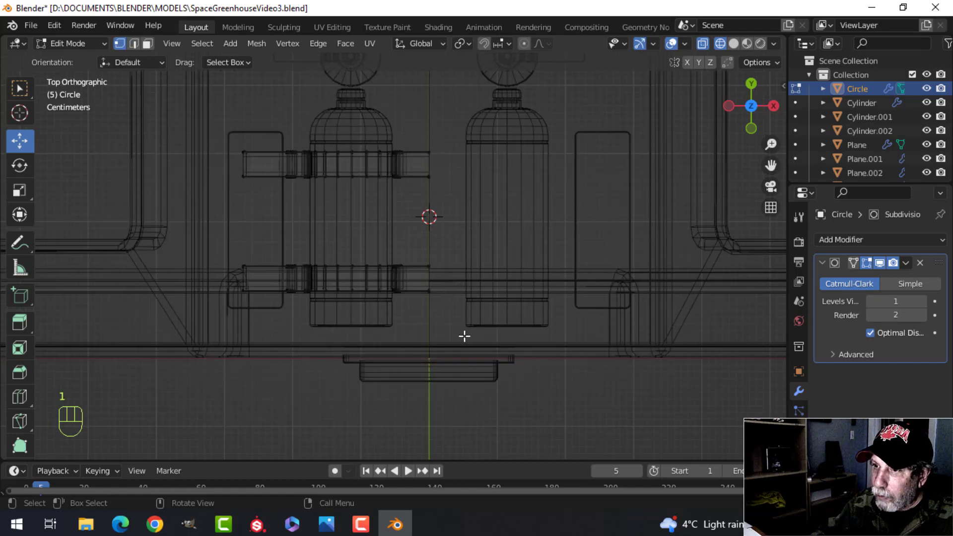
Pull the inner centre-cut ends of both bracket strips back about 0.0267 m in negative X.
key(b)
drag(422, 114, 422, 114)
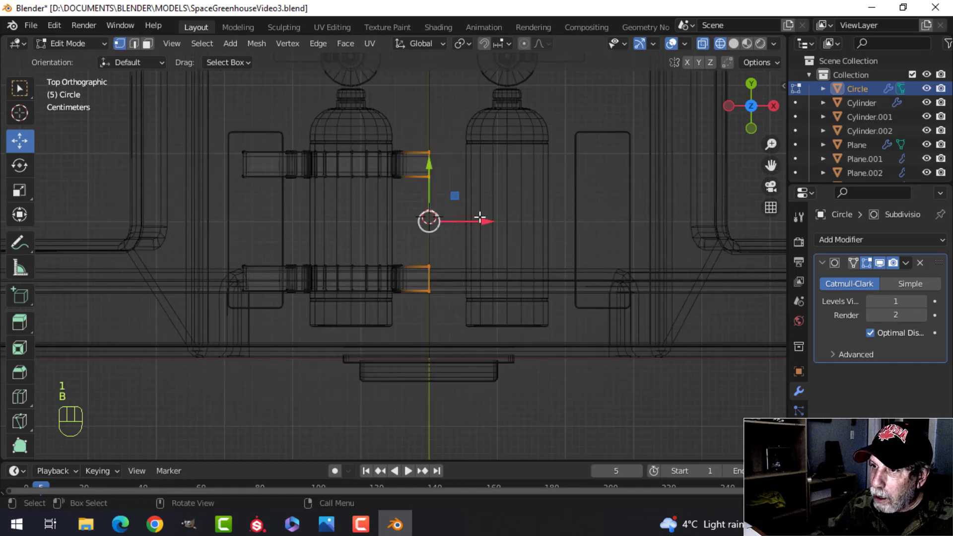
drag(483, 215, 463, 213)
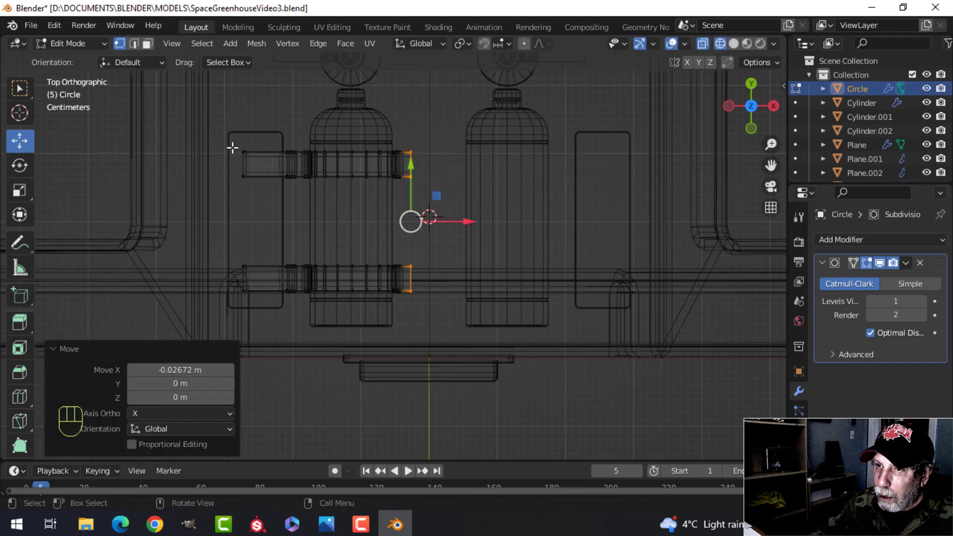
key(alt+a)
key(b)
drag(211, 125, 287, 330)
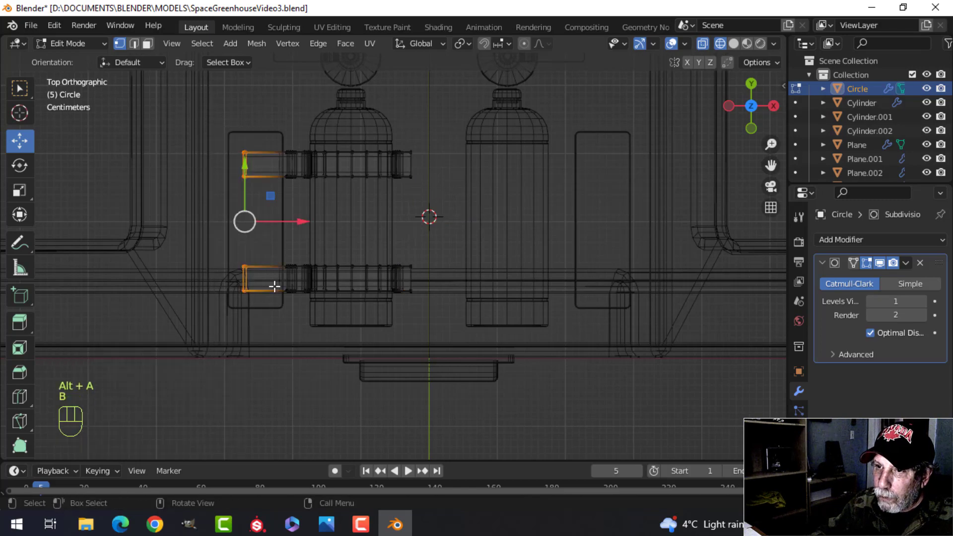
key(z)
click(464, 240)
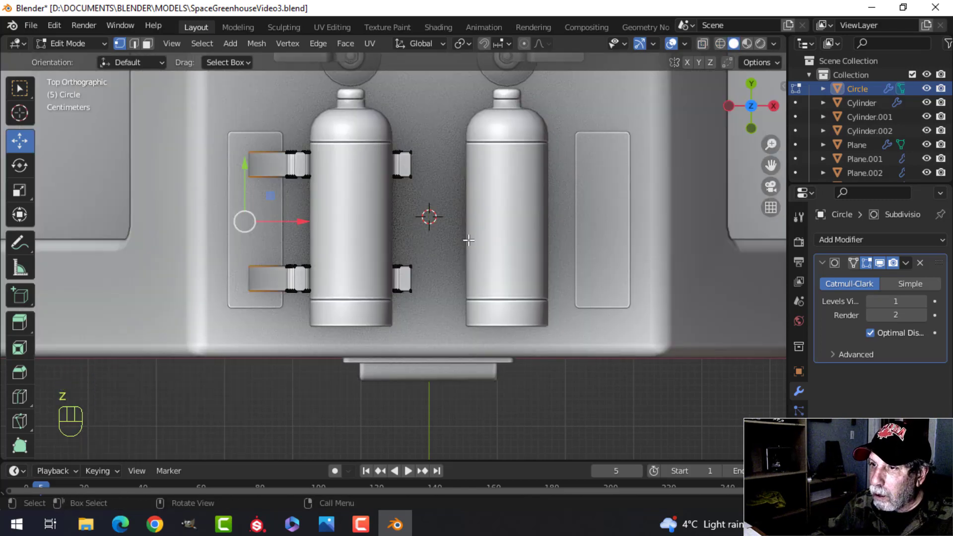
key(Tab)
mouse_move(464, 241)
middle_down()
mouse_move(476, 227)
mouse_move(477, 276)
mouse_move(470, 249)
middle_up()
key(KP_7)
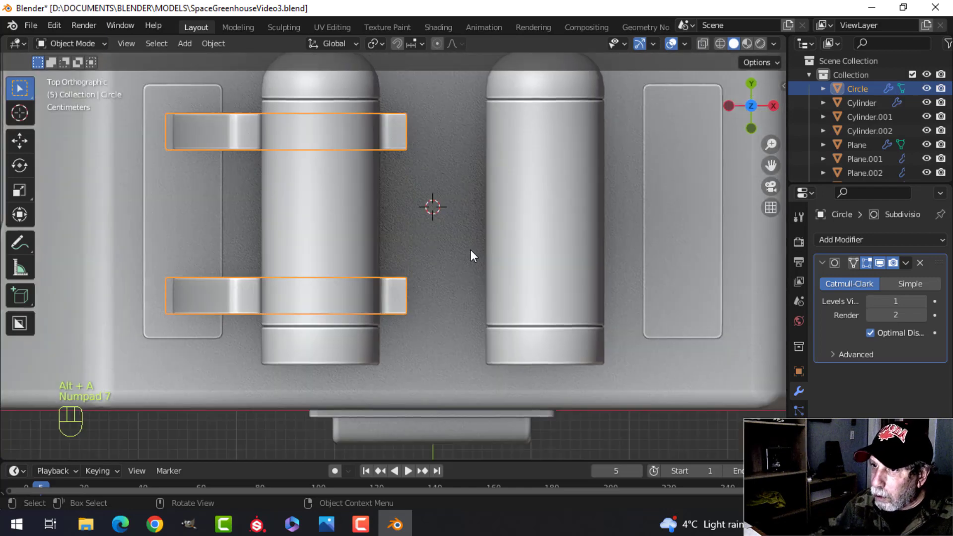
Shorten the inner ends of both bracket strips by another 0.0043 m or so in negative X.
key(Tab)
key(z)
click(362, 249)
key(alt+a)
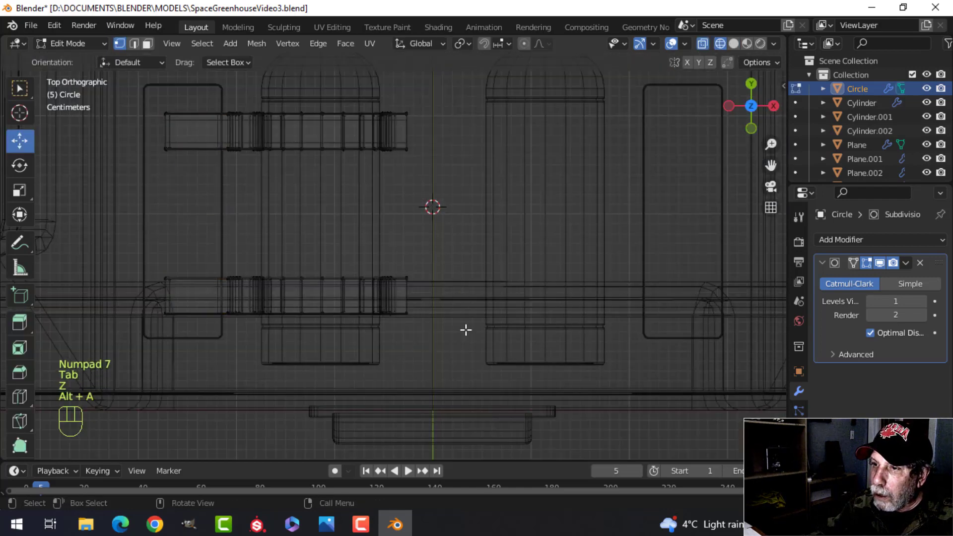
key(b)
mouse_move(485, 382)
mouse_down()
mouse_move(406, 79)
mouse_move(404, 90)
mouse_up()
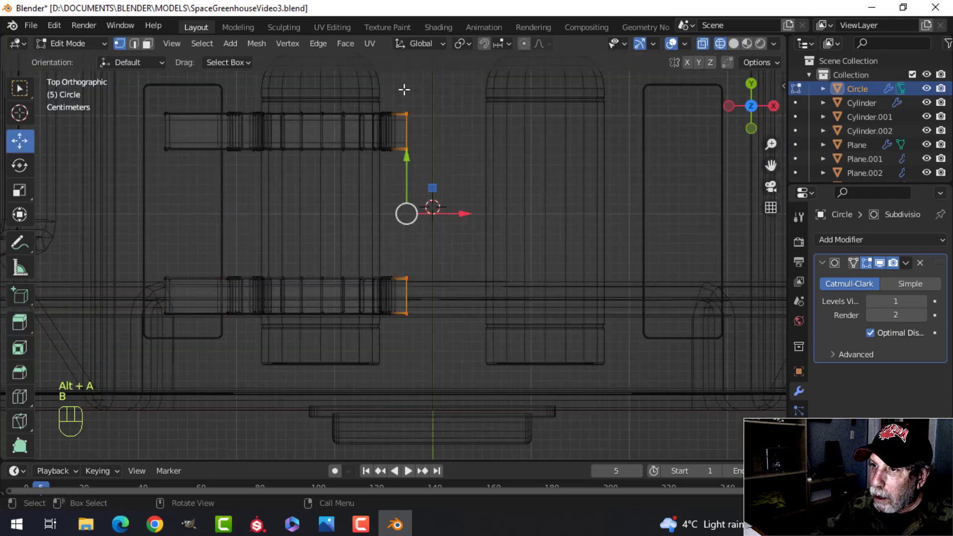
drag(462, 219, 457, 215)
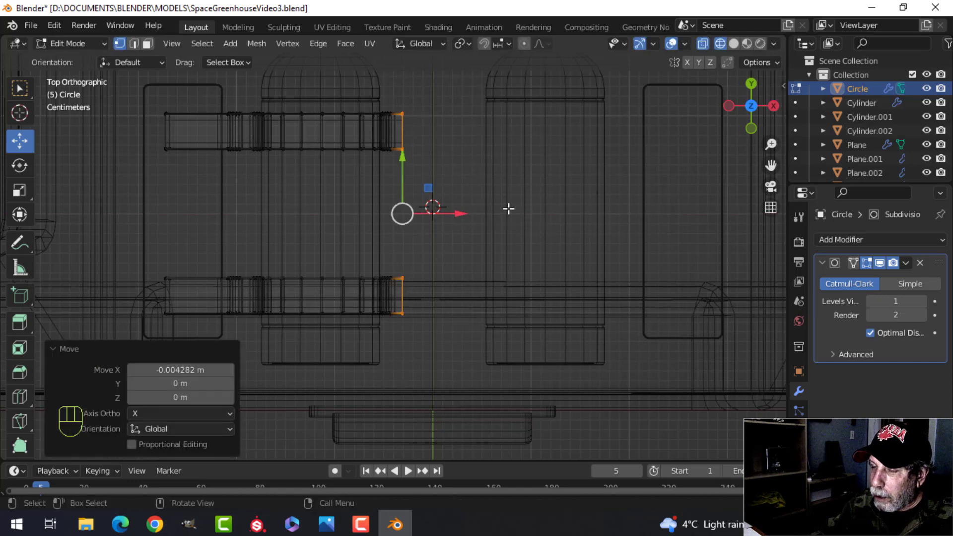
Add a Mirror modifier on the X axis to the halved bracket strips.
key(Tab)
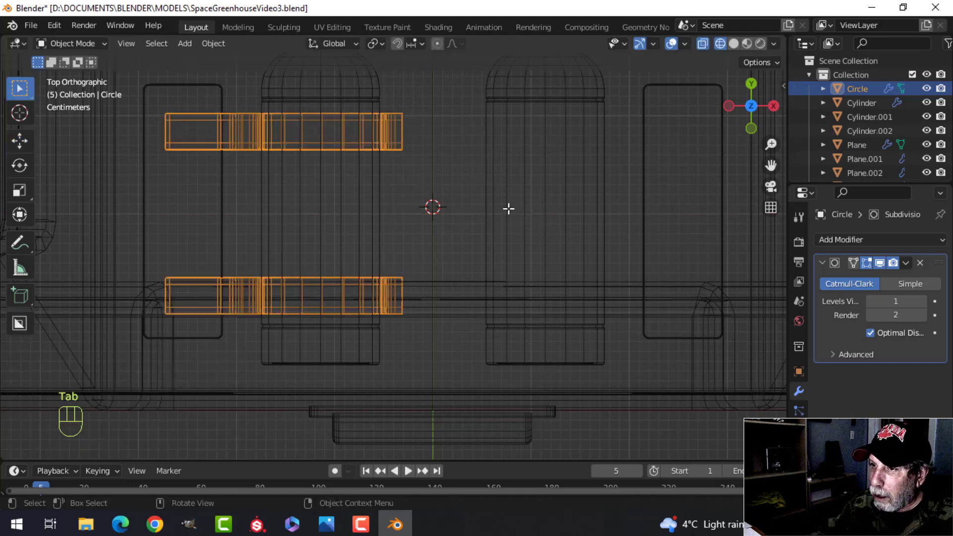
click(850, 246)
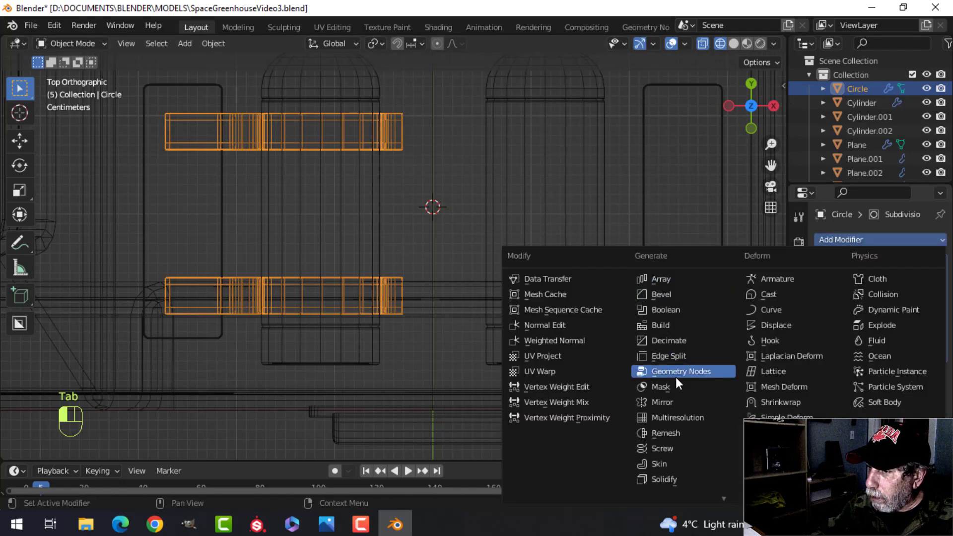
click(681, 396)
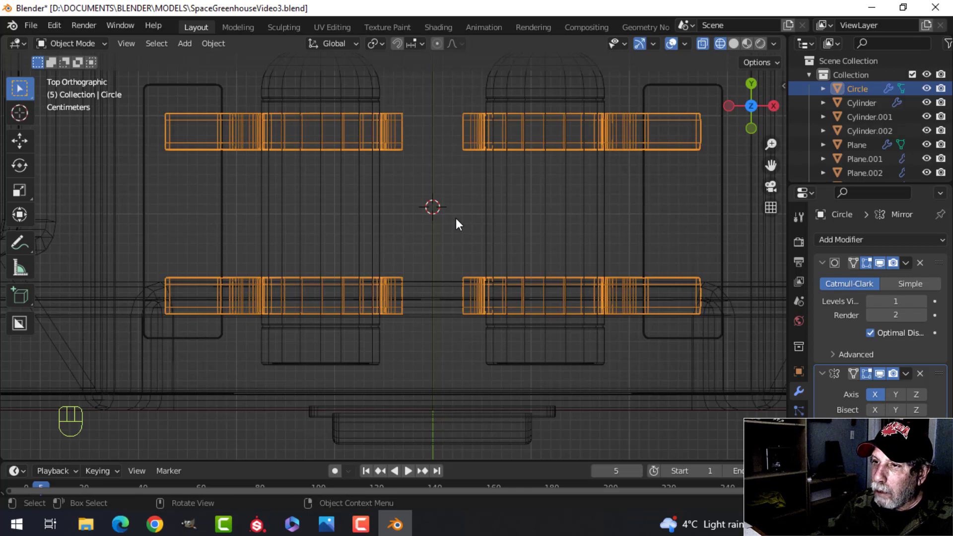
Move all the bracket strip geometry along positive X so the mirrored halves meet at the centre.
key(Tab)
key(a)
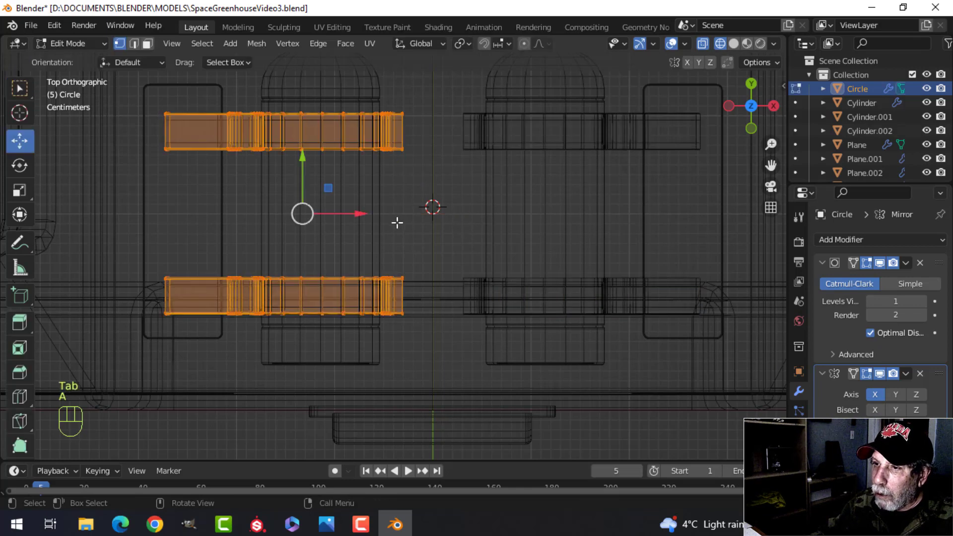
drag(356, 214, 392, 221)
key(z)
click(618, 237)
mouse_move(618, 237)
middle_down()
mouse_move(474, 187)
mouse_move(478, 169)
mouse_move(487, 170)
mouse_move(470, 239)
mouse_move(440, 248)
mouse_move(453, 242)
mouse_move(364, 245)
mouse_move(432, 239)
middle_up()
key(Tab)
key(alt+a)
Move the tank geometry along positive X so both mirrored tanks sit inside their brackets.
click(364, 245)
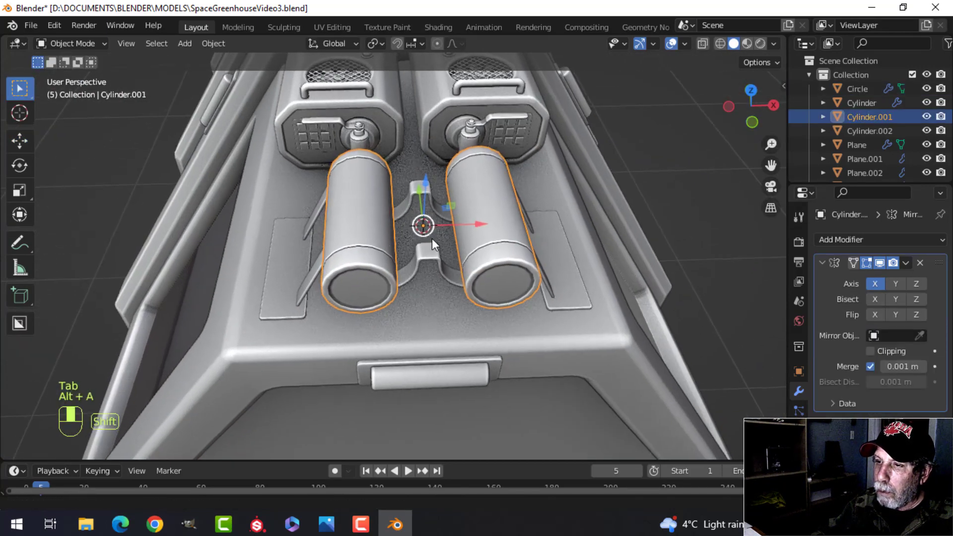
key(Tab)
key(a)
drag(418, 205, 440, 197)
middle_drag(439, 198, 411, 236)
key(Tab)
key(alt+a)
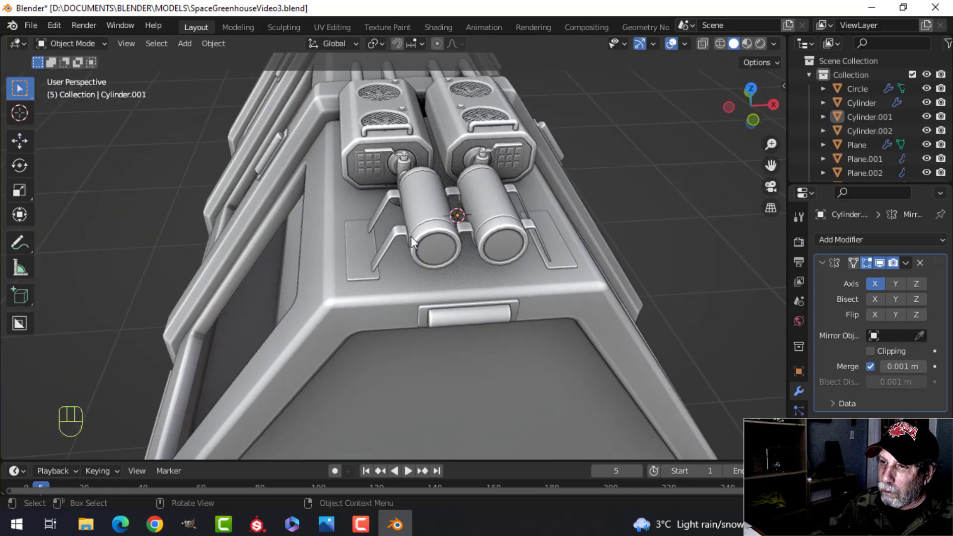
Move the base plate under the bracket ends about 0.031 m in positive X.
scroll(350, 247, up, 3)
click(350, 246)
key(Tab)
drag(388, 243, 410, 238)
scroll(389, 258, up, 2)
shift+middle_drag(389, 257, 408, 223)
Narrow the base plate by moving its tank-side edge outward in negative X.
key(KP_7)
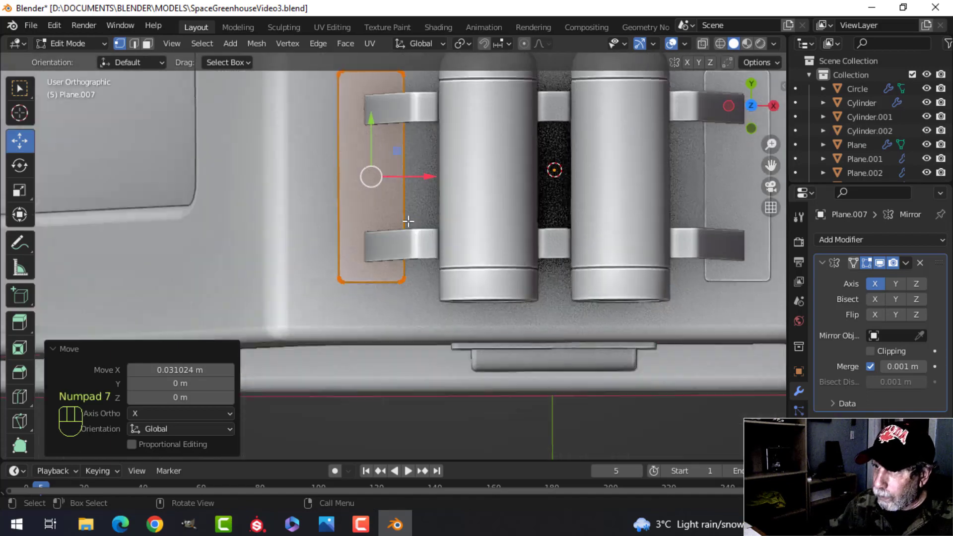
key(z)
click(370, 219)
shift+middle_drag(378, 169, 382, 177)
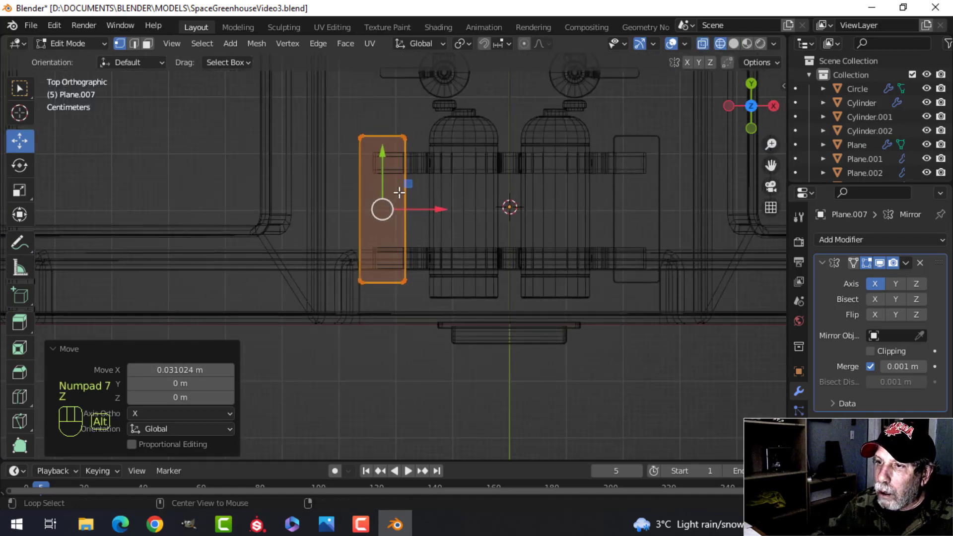
key(alt+a)
key(b)
drag(397, 105, 431, 280)
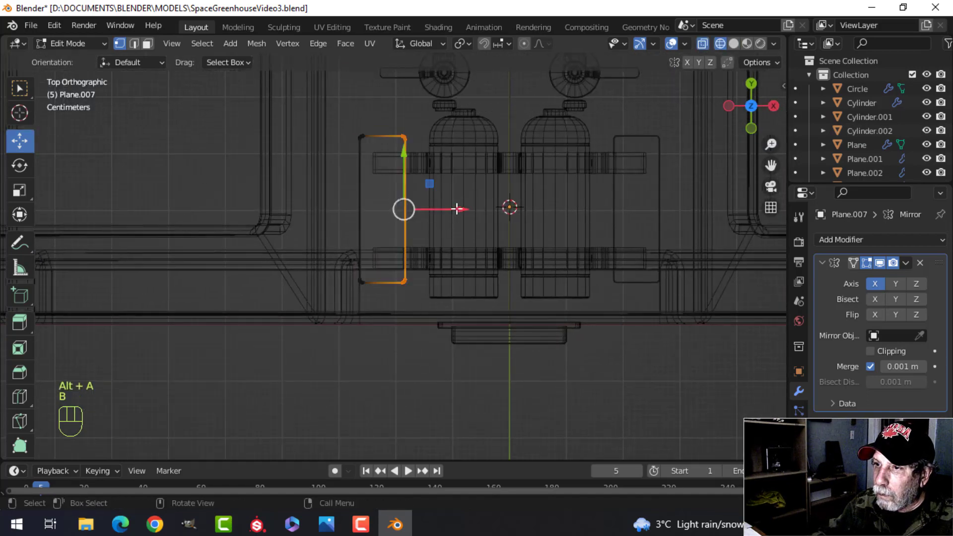
mouse_move(457, 209)
mouse_down()
mouse_move(446, 204)
mouse_move(445, 212)
mouse_up()
key(a)
key(z)
click(522, 213)
middle_drag(526, 212, 513, 154)
scroll(447, 208, down, 4)
key(Tab)
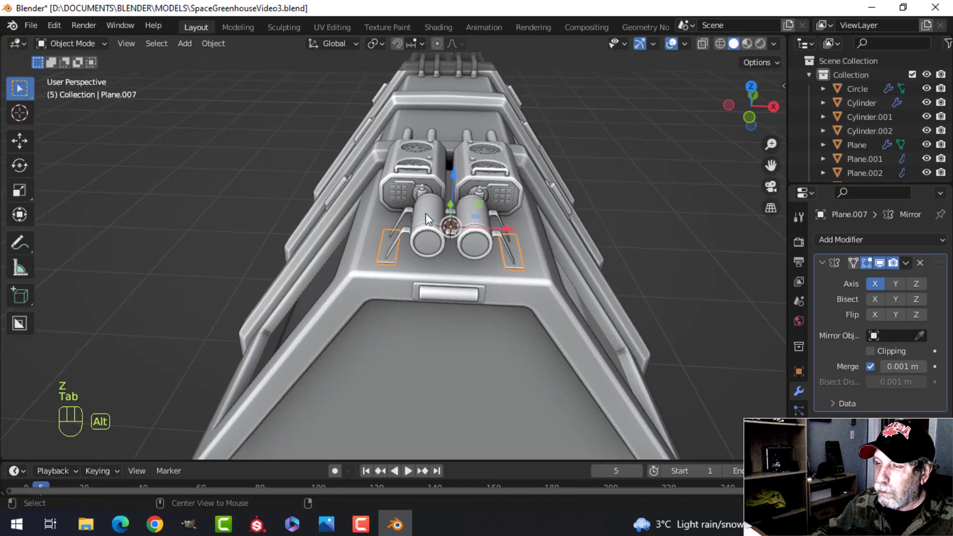
Duplicate the linked hex nut and bolt from the valve handle, leaving the copy in place.
key(alt+a)
scroll(447, 219, up, 3)
middle_drag(451, 221, 417, 280)
scroll(447, 228, up, 2)
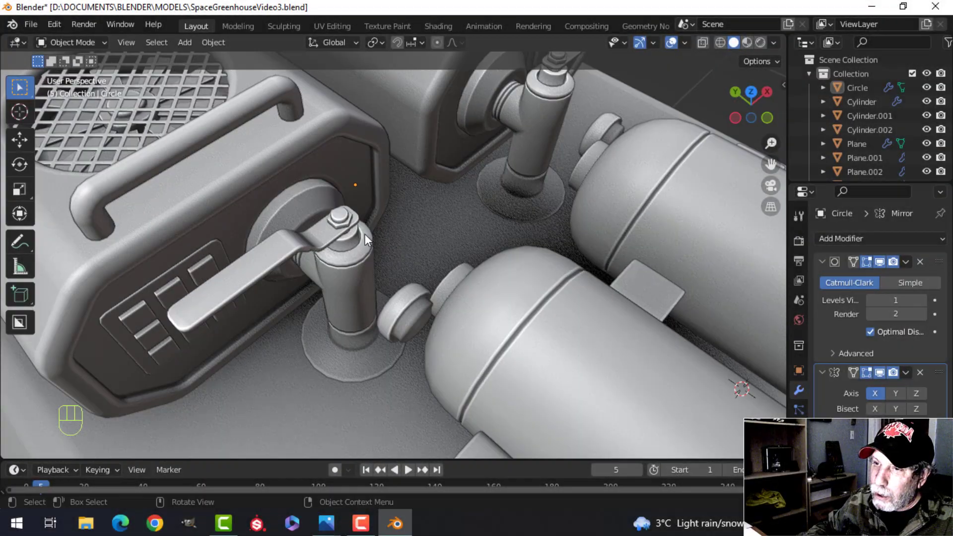
click(313, 194)
key(Tab)
scroll(302, 219, up, 3)
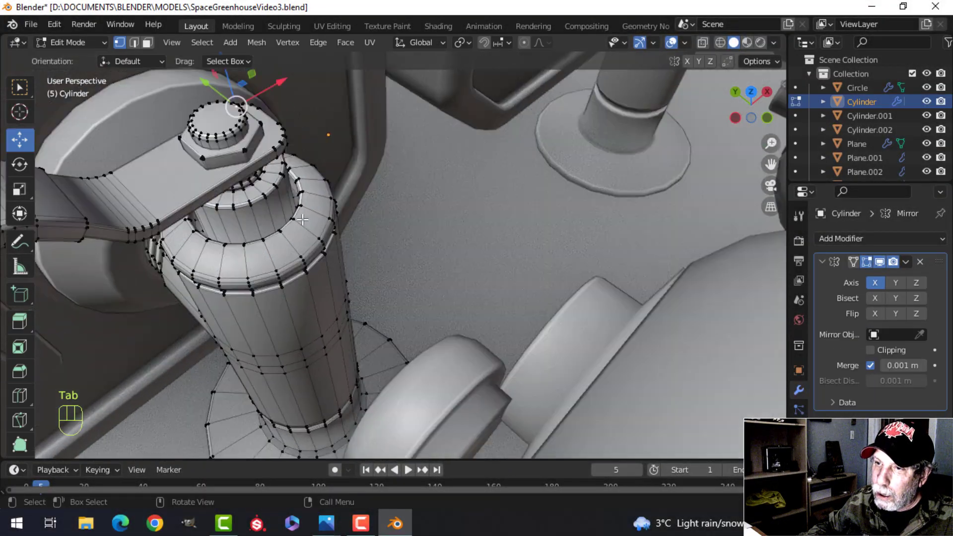
shift+middle_drag(303, 219, 328, 202)
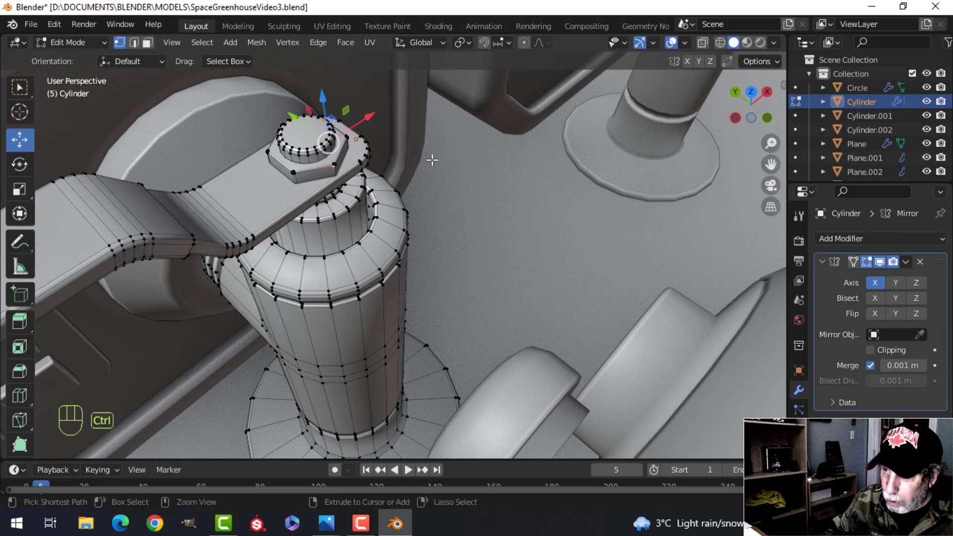
key(ctrl+l)
middle_drag(431, 157, 484, 146)
key(KP_7)
scroll(435, 185, down, 3)
key(shift+d)
click(485, 147)
Move the bolt copy about -0.132 m X and -0.127 m Y over the base plate's corner and separate it into its own object.
key(g)
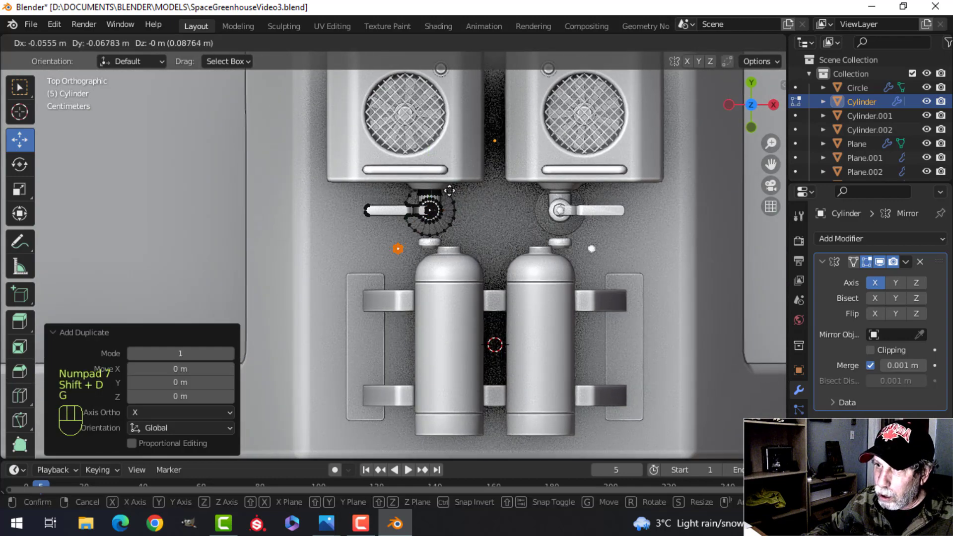
click(409, 218)
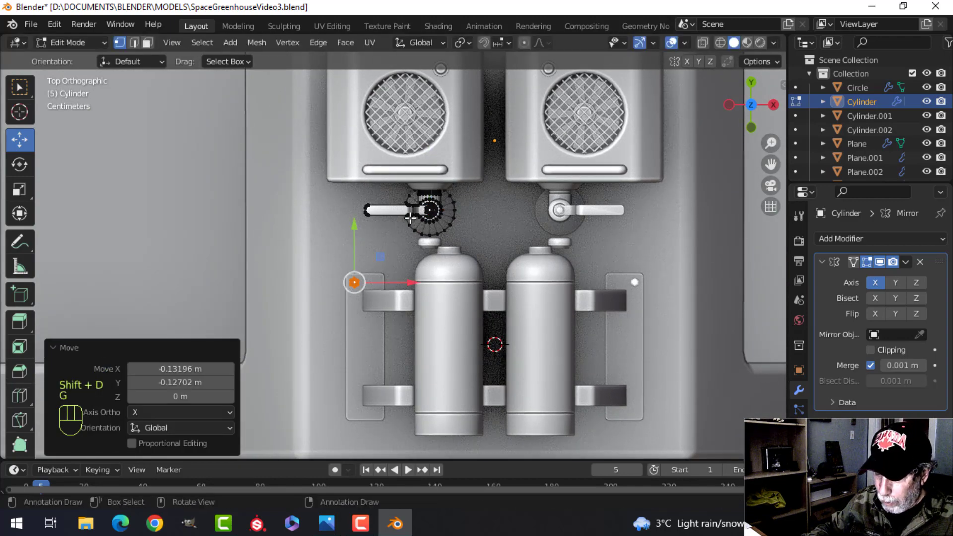
key(p)
click(392, 216)
key(Tab)
click(365, 281)
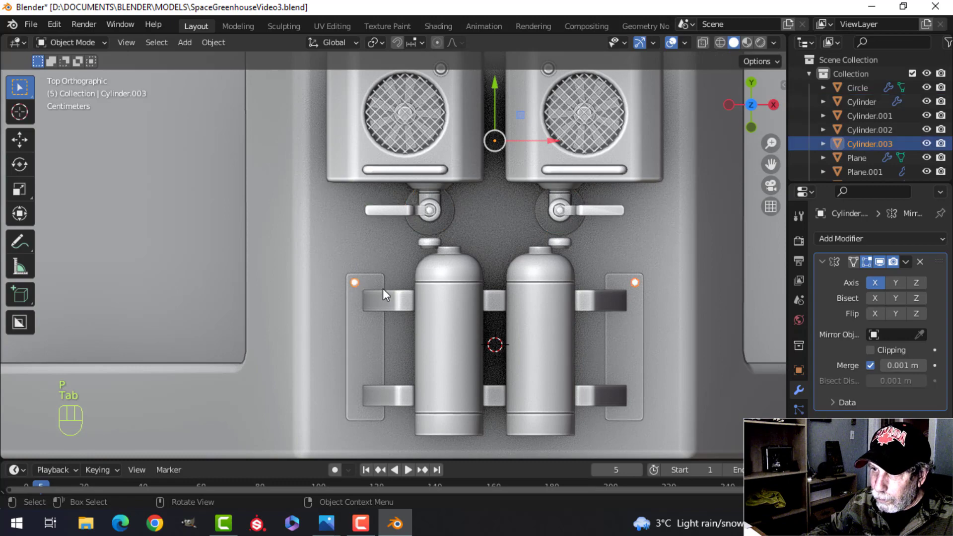
Delete the ringed threads below the copied hex nut, keeping the nut and the bolt head.
middle_drag(382, 287, 466, 256)
key(Tab)
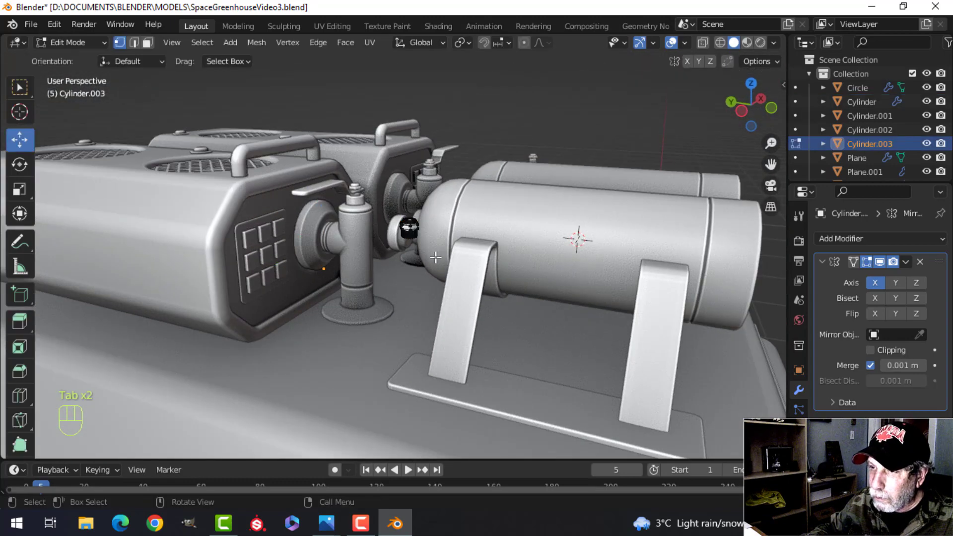
scroll(442, 249, up, 6)
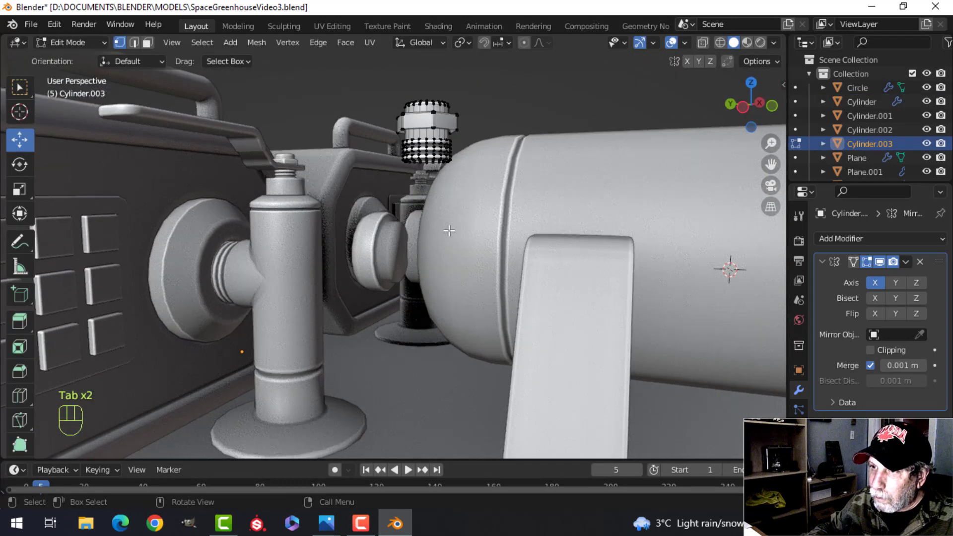
scroll(449, 231, up, 3)
shift+middle_drag(449, 230, 437, 292)
key(2)
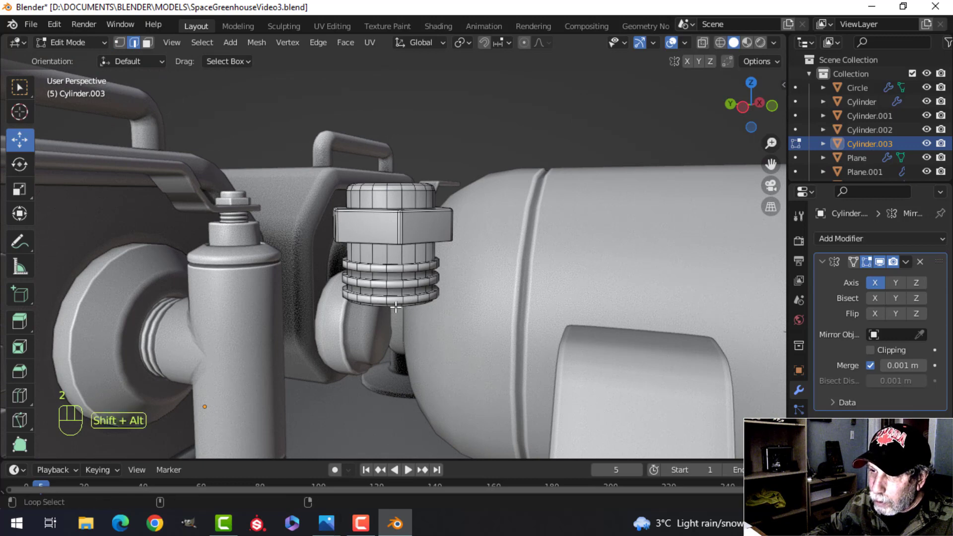
key(ctrl+KP_Add)
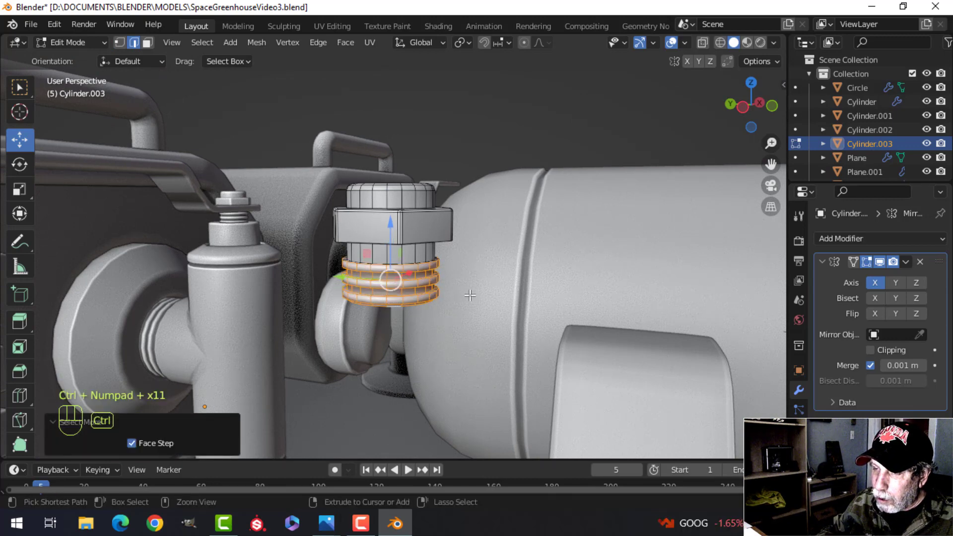
key(x)
click(434, 266)
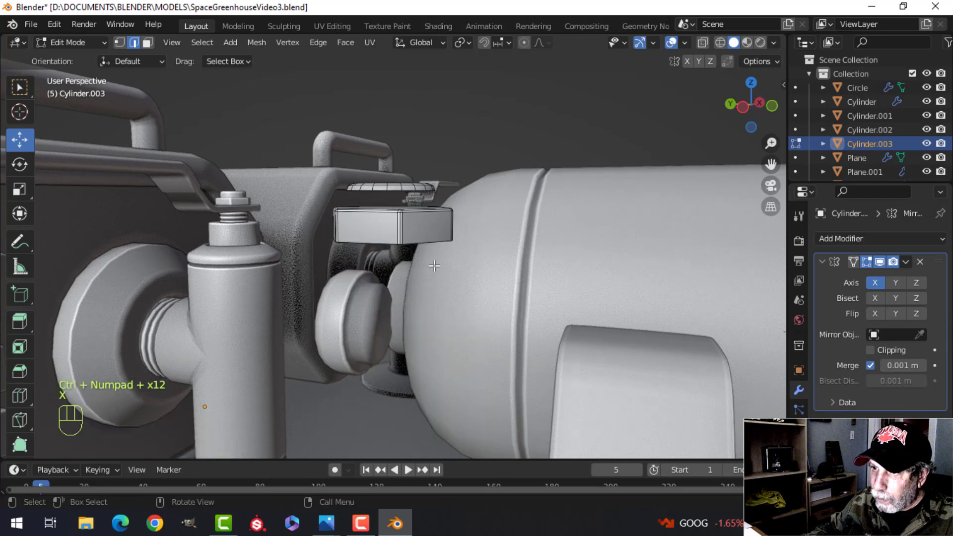
key(ctrl+z)
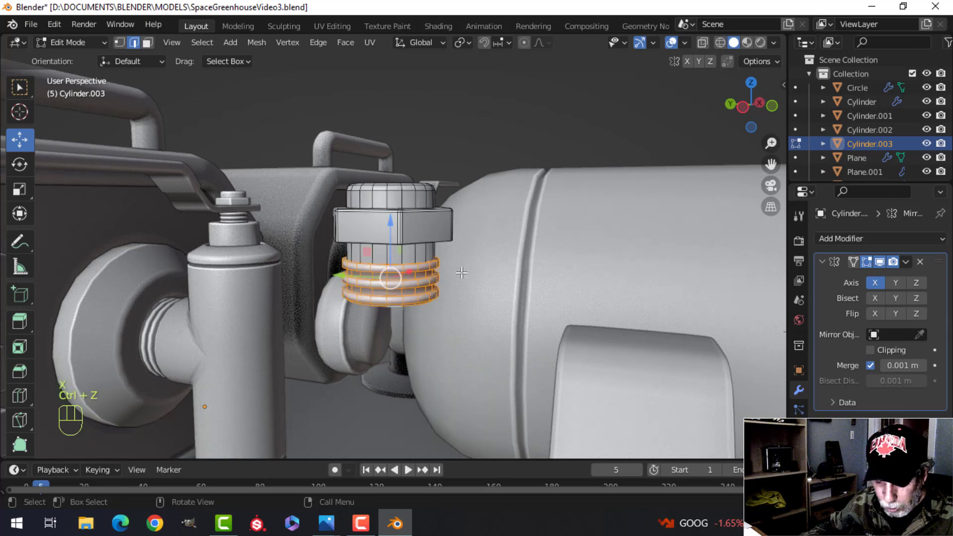
key(x)
click(443, 304)
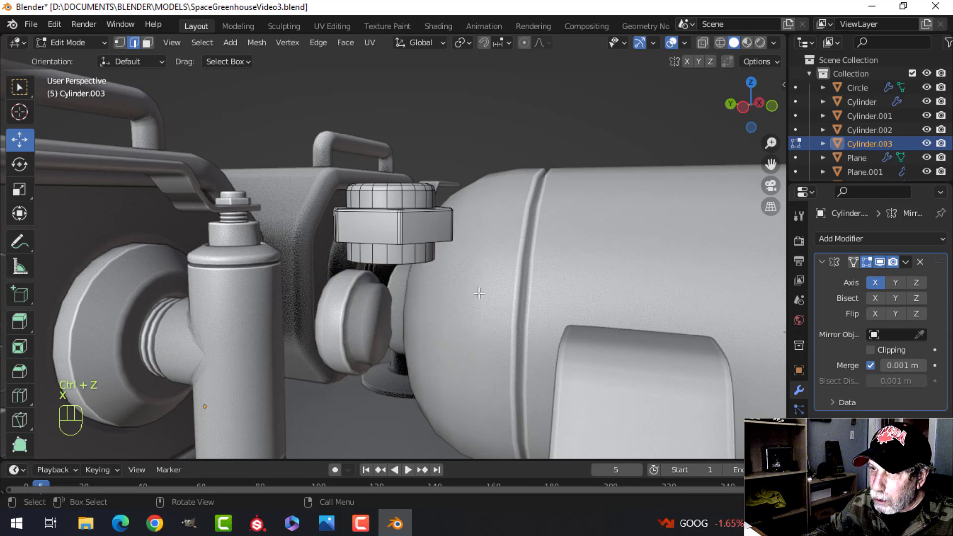
Lower the whole bolt copy about 0.147 m in Z onto the base plate in the left side view.
key(a)
scroll(471, 289, down, 4)
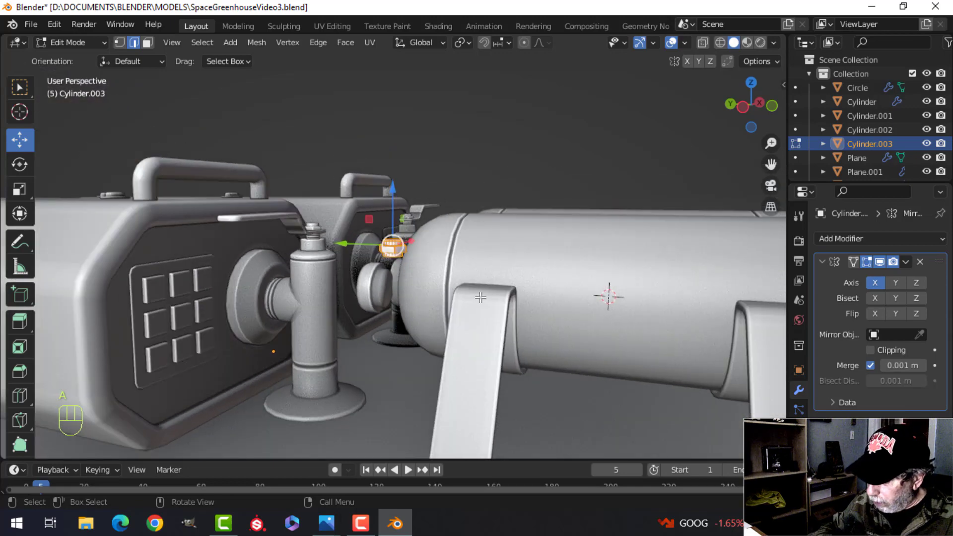
key(ctrl+KP_3)
scroll(472, 315, down, 4)
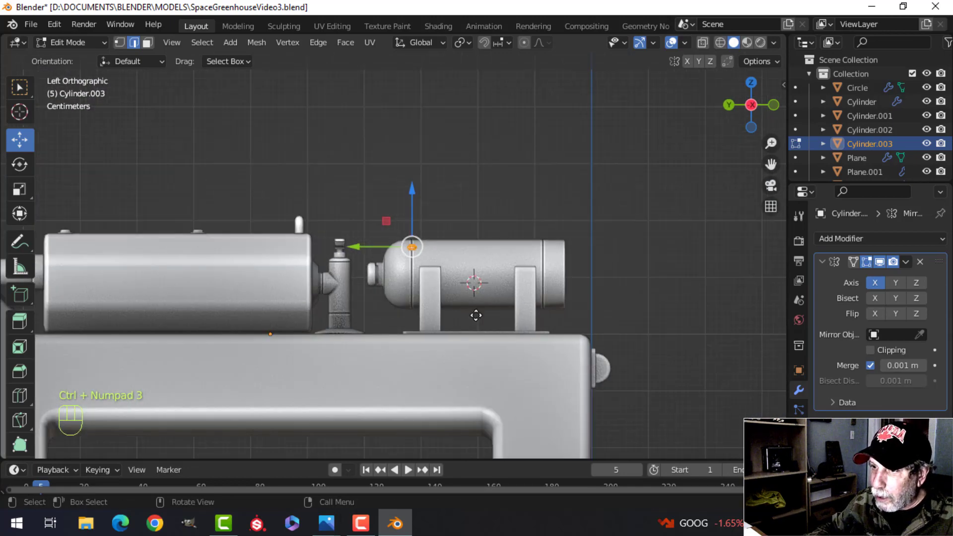
key(g)
click(477, 393)
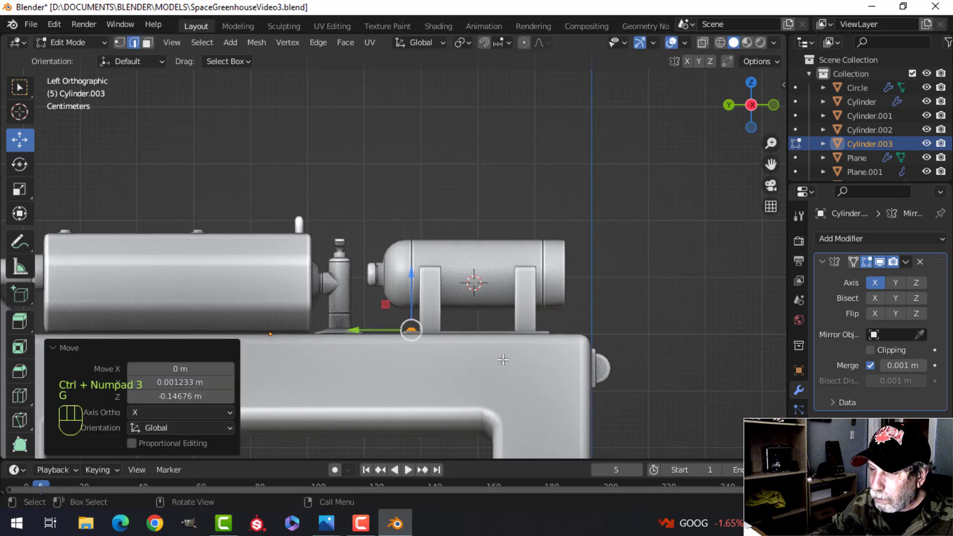
Nudge the bolt about 0.0018 m in negative X at the base plate's corner.
key(KP_Decimal)
middle_drag(513, 344, 441, 246)
key(g)
key(x)
click(440, 246)
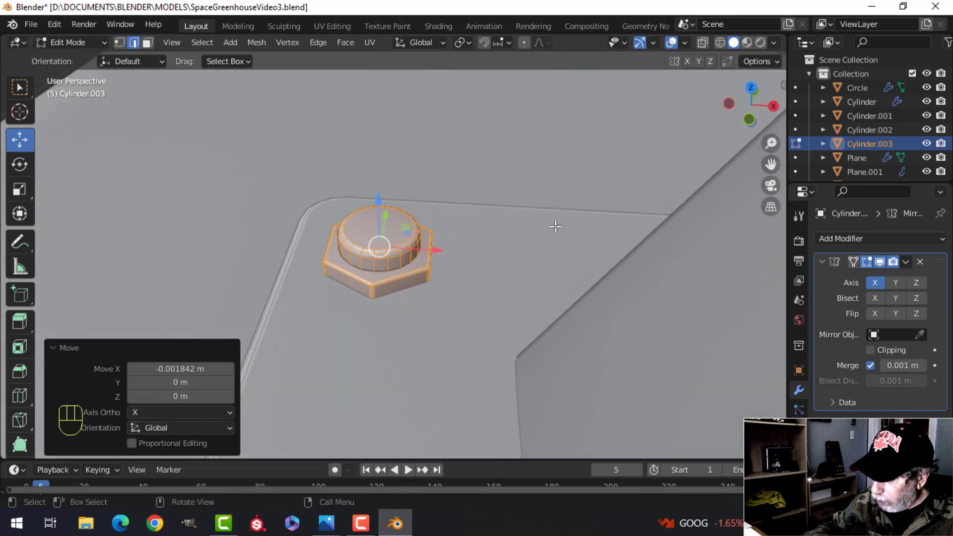
Nudge the bolt about -0.0006 m in X and 0.0029 m in Y within the base plate's corner in top view.
key(KP_7)
scroll(553, 226, down, 4)
key(g)
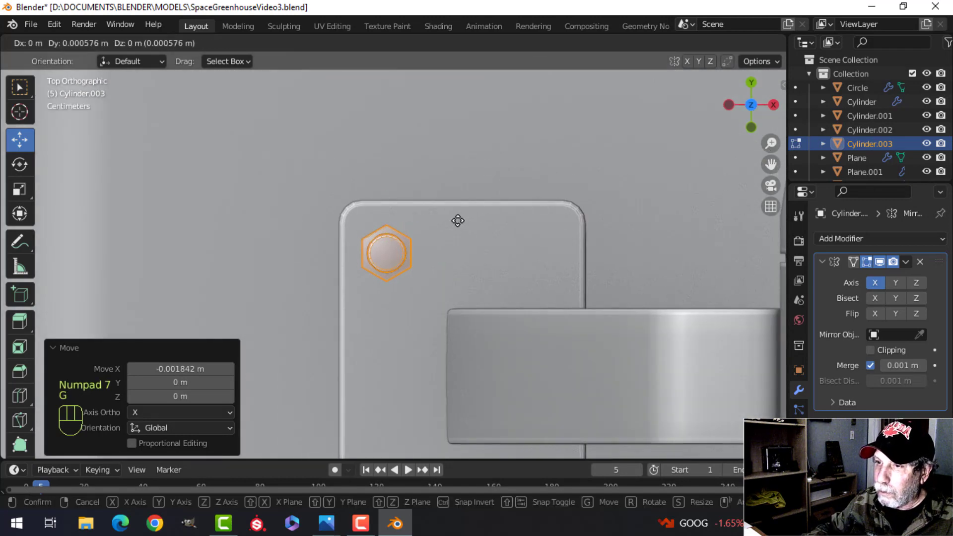
click(457, 215)
scroll(481, 233, down, 4)
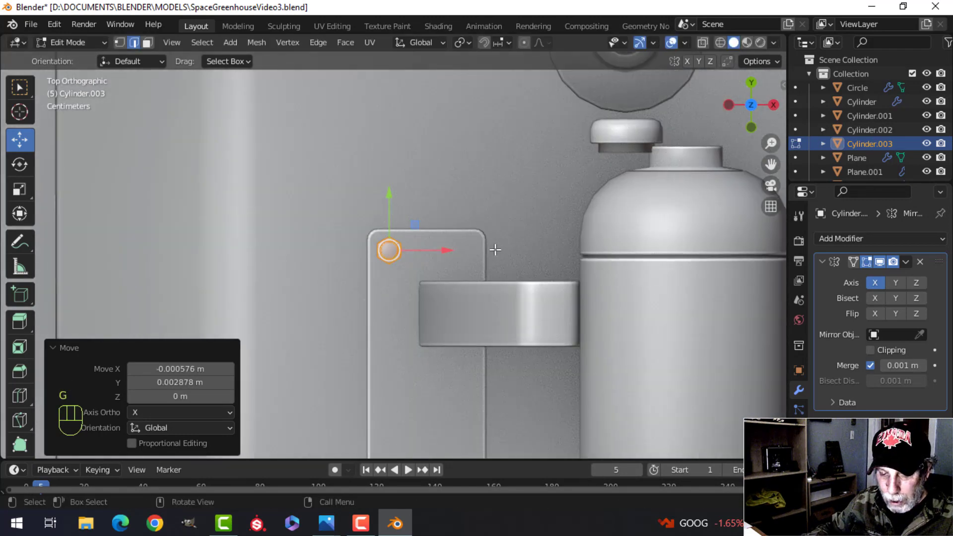
Duplicate the bolt along X to the plate's opposite upper corner and rotate the copy 37.2° about the view's Z axis.
key(shift+d)
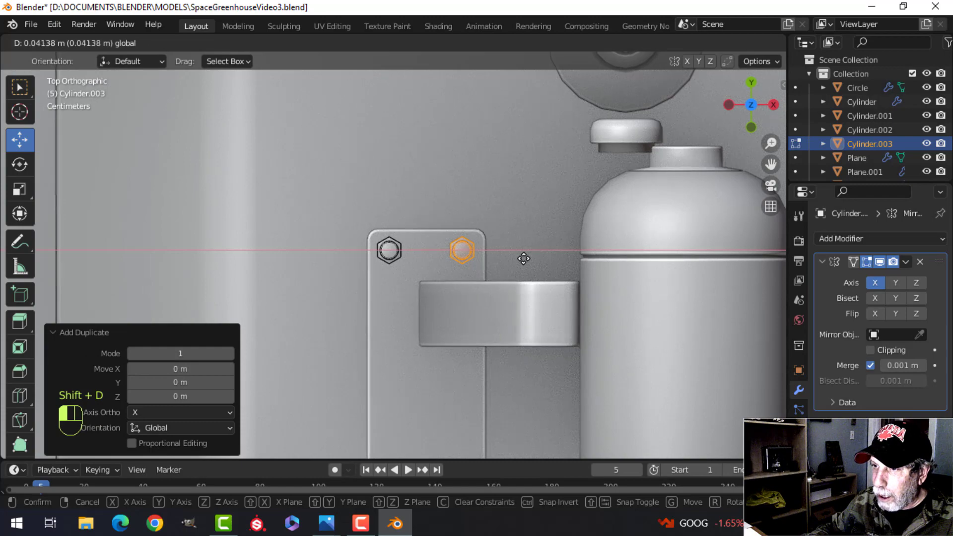
click(527, 258)
key(r)
click(513, 282)
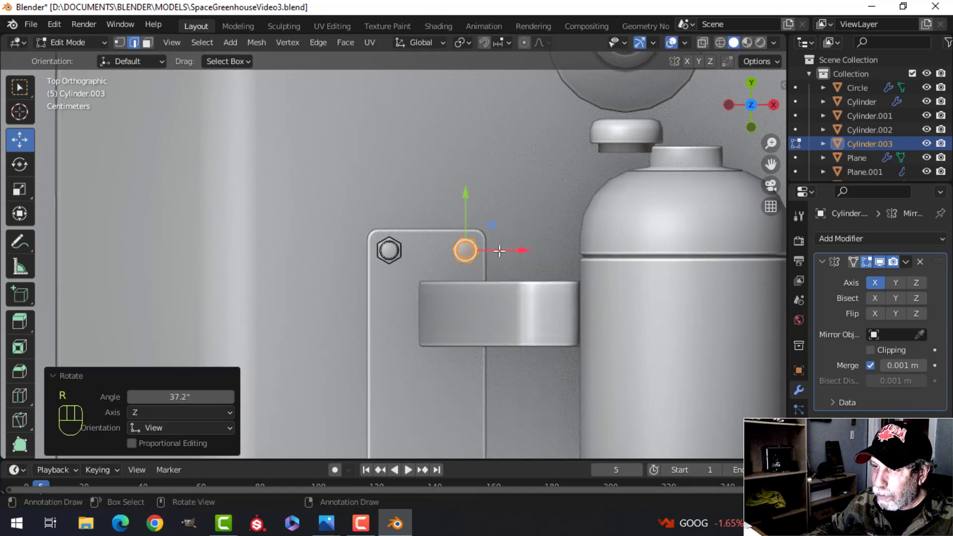
Duplicate both upper bolts and move the copies along Y to the base plate's lower corners.
scroll(499, 251, down, 6)
key(a)
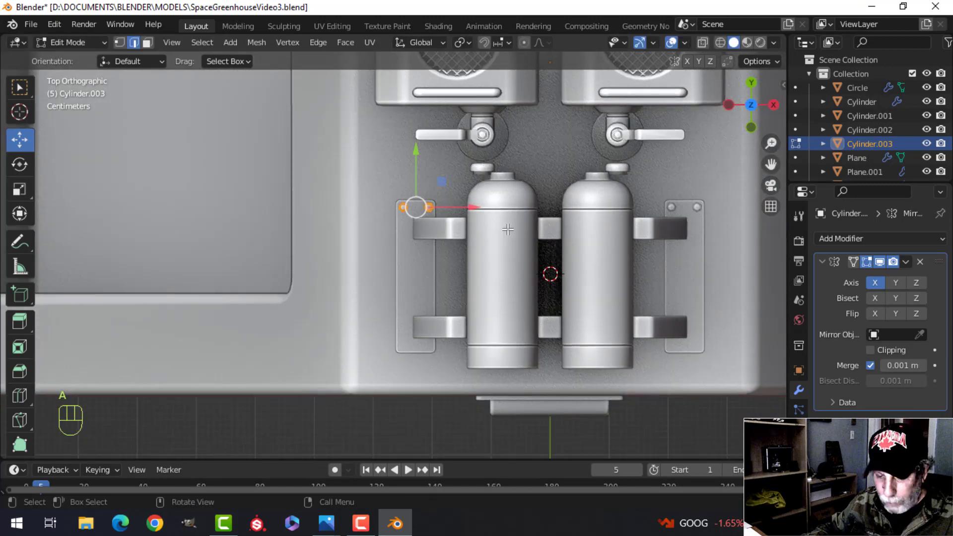
key(shift+d)
click(505, 230)
drag(416, 153, 425, 296)
scroll(471, 317, up, 6)
Rotate each of the two lower bolts separately so their hex nuts sit at different angles.
key(alt+a)
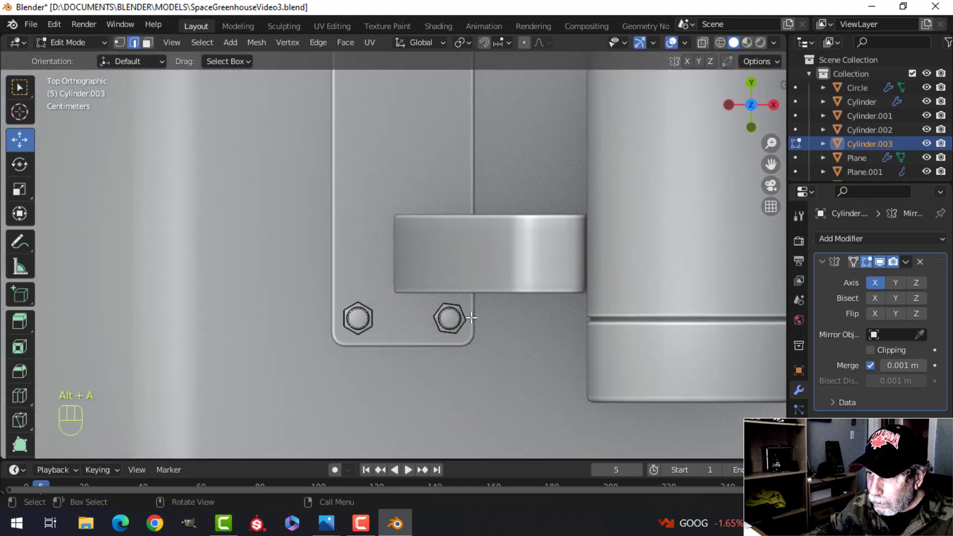
key(ctrl+l)
key(r)
click(517, 284)
key(alt+a)
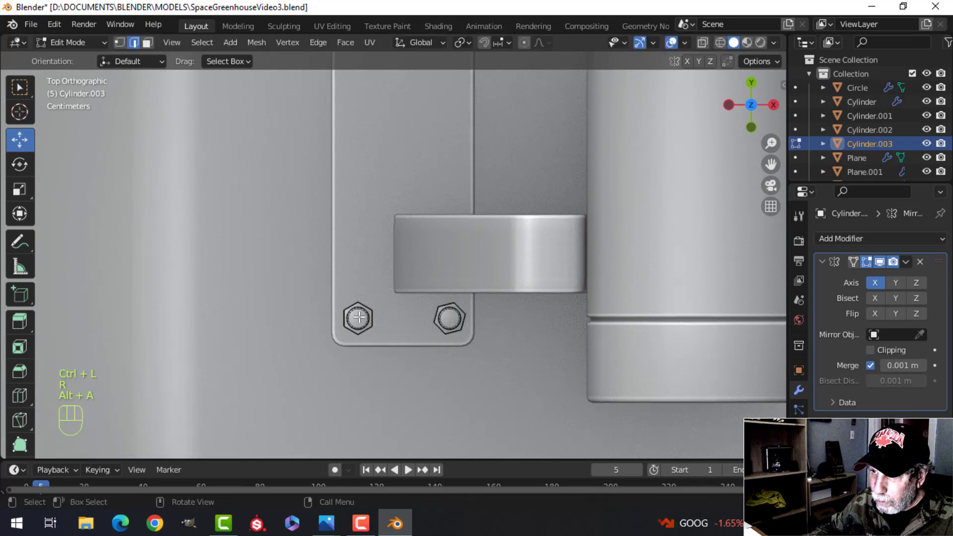
key(ctrl+l)
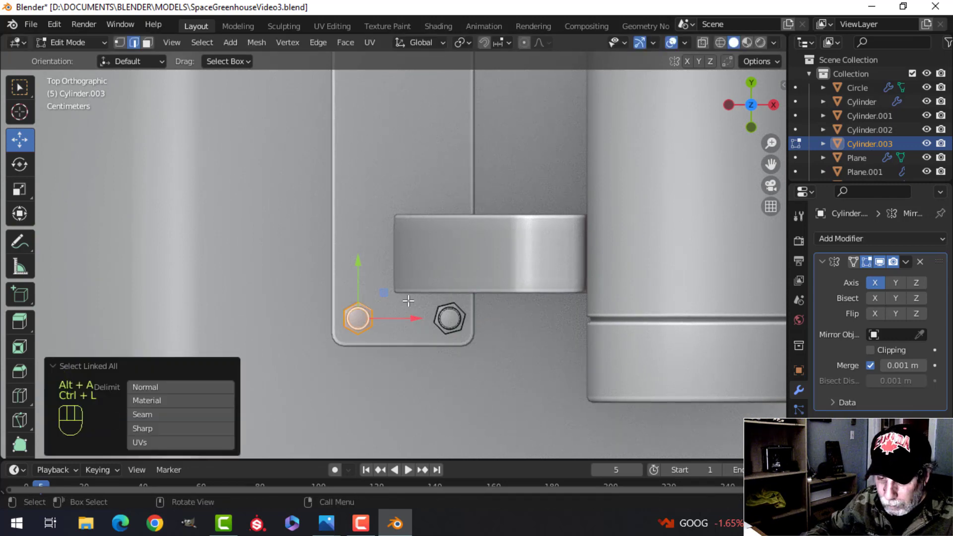
key(r)
click(420, 325)
key(Tab)
Apply Shade Smooth to the bolted base plate.
scroll(429, 294, down, 4)
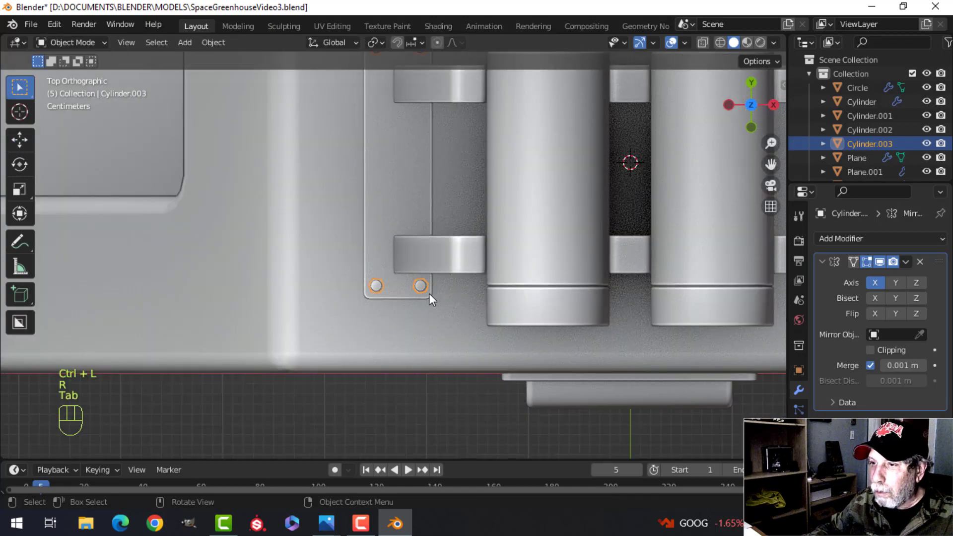
key(alt+a)
middle_drag(429, 293, 363, 174)
scroll(401, 231, up, 5)
mouse_move(401, 232)
shift+middle_down()
mouse_move(343, 210)
mouse_move(451, 240)
mouse_move(413, 235)
shift+middle_up()
scroll(451, 239, up, 2)
click(437, 282)
right_click(437, 282)
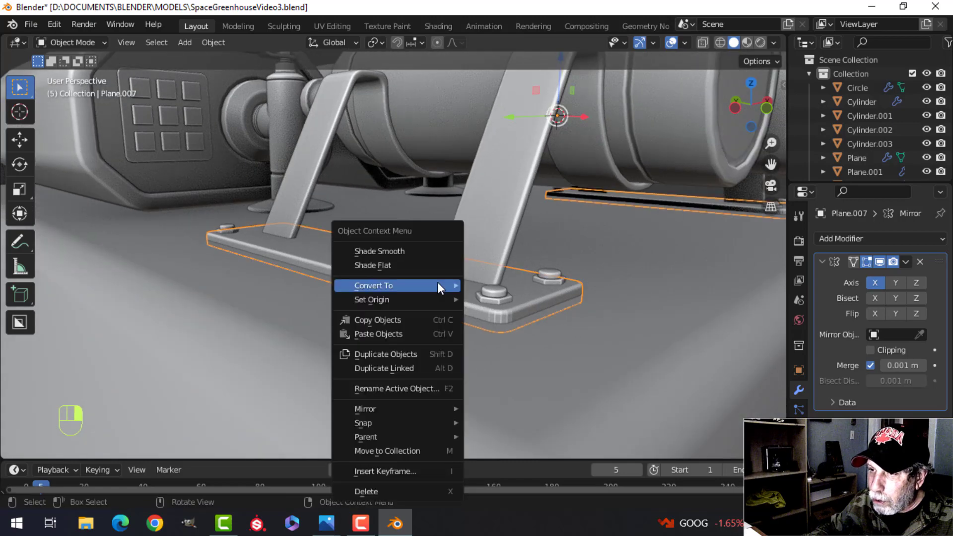
click(419, 246)
key(alt+a)
Check the model's face normals with the Face Orientation overlay and switch the overlay off again.
scroll(488, 263, down, 4)
middle_drag(488, 263, 427, 309)
scroll(449, 305, down, 3)
middle_drag(427, 309, 462, 297)
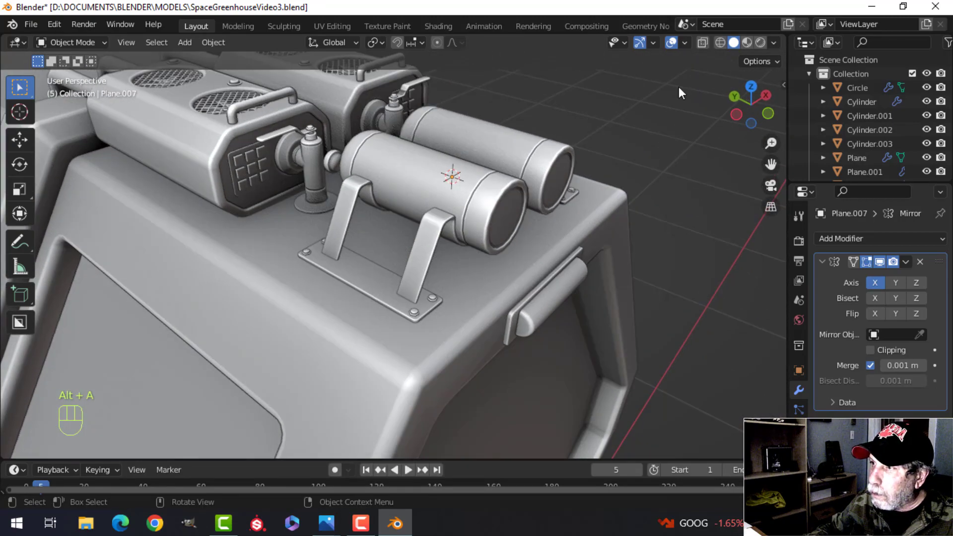
click(685, 42)
click(625, 294)
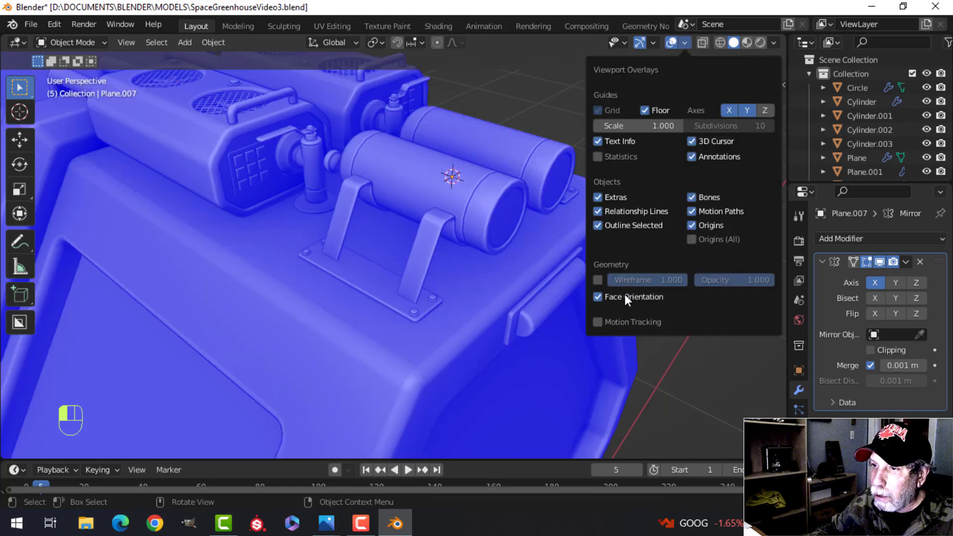
click(624, 294)
Move the entire tank cap along X in top view until it is centred on the gas tank's neck.
mouse_move(463, 242)
middle_down()
mouse_move(493, 224)
mouse_move(482, 237)
middle_up()
scroll(481, 237, up, 2)
shift+middle_drag(403, 225, 461, 272)
click(352, 201)
shift+middle_drag(365, 239, 389, 263)
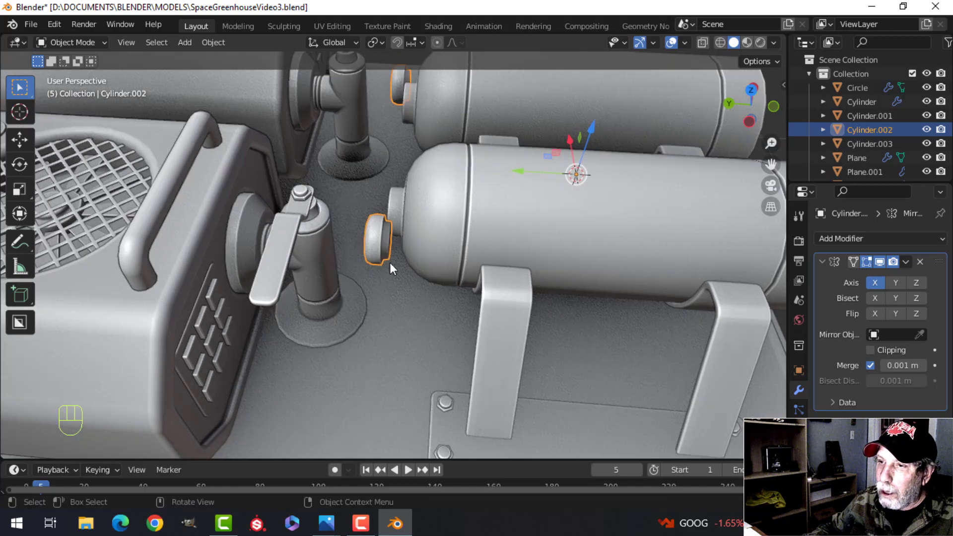
key(Tab)
key(a)
key(KP_7)
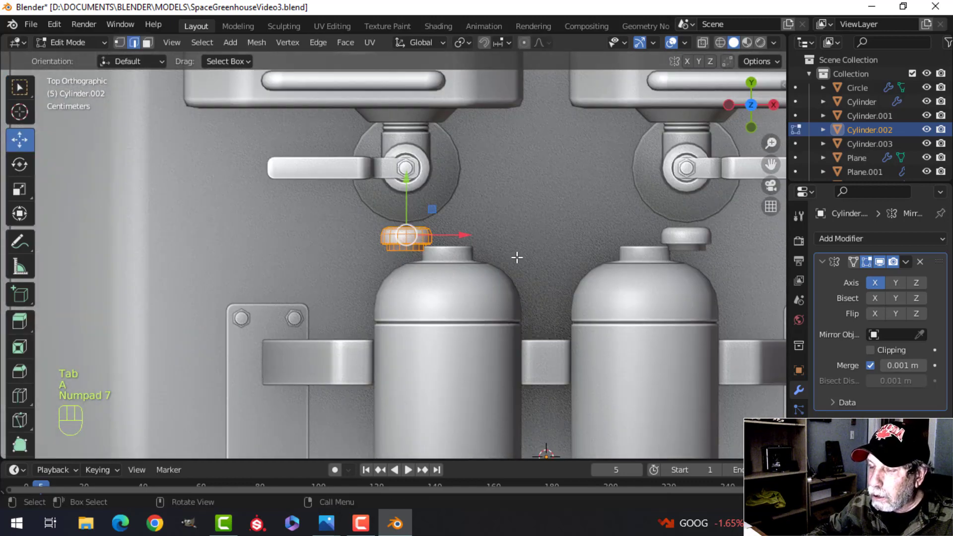
scroll(517, 257, up, 2)
drag(335, 243, 398, 245)
key(alt+a)
key(Tab)
key(alt+a)
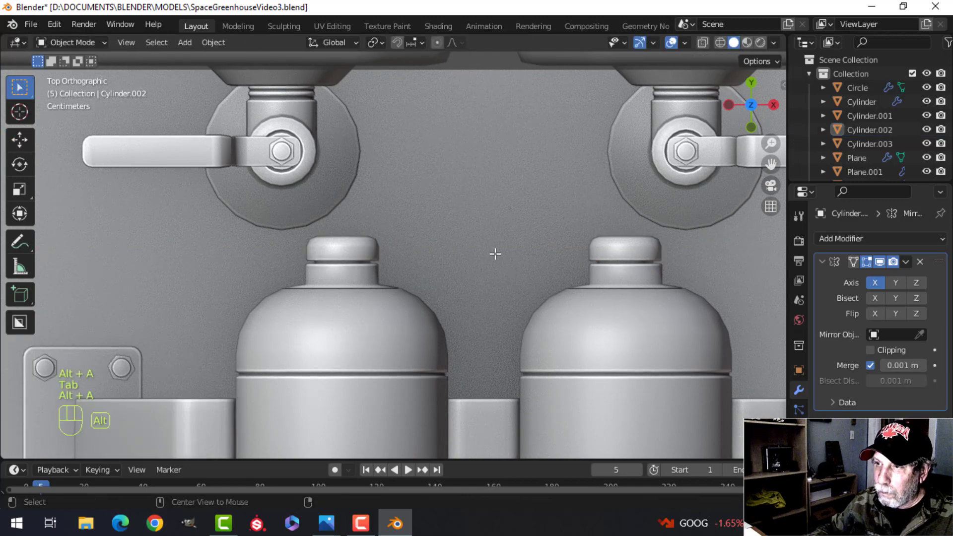
Save the file and examine the roof gas tanks and their brackets from several angles.
scroll(495, 253, down, 4)
key(ctrl+s)
scroll(491, 266, down, 4)
shift+middle_drag(490, 297, 472, 236)
middle_drag(472, 243, 571, 196)
scroll(456, 277, up, 4)
middle_drag(453, 278, 421, 224)
scroll(419, 261, up, 2)
shift+middle_drag(419, 261, 358, 276)
scroll(407, 269, down, 3)
scroll(347, 301, up, 2)
scroll(358, 276, down, 3)
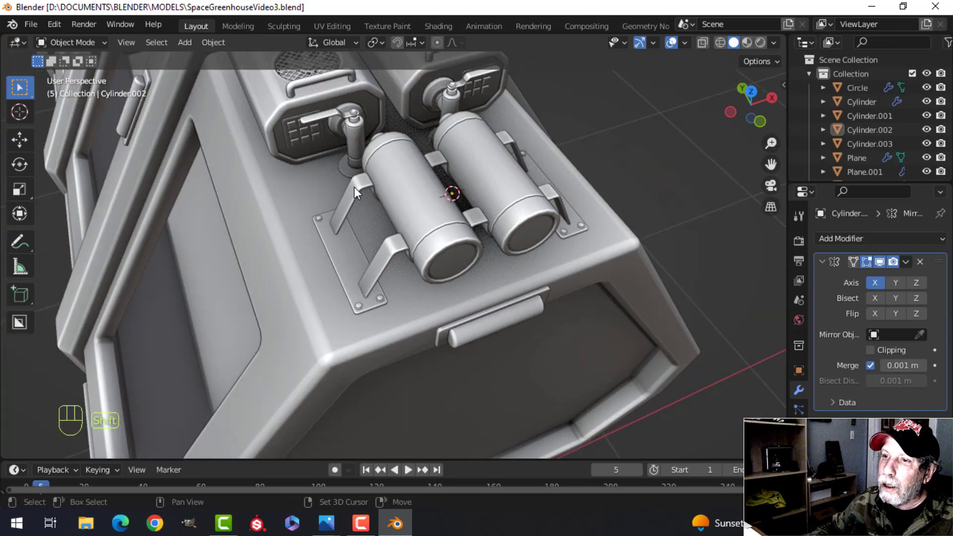
Duplicate the fan housing's front handle, move the copy over the tank's base plate in top view and separate it into its own object.
shift+middle_drag(353, 187, 432, 282)
scroll(432, 282, up, 3)
shift+middle_drag(390, 161, 392, 232)
click(391, 213)
key(Tab)
scroll(400, 228, up, 3)
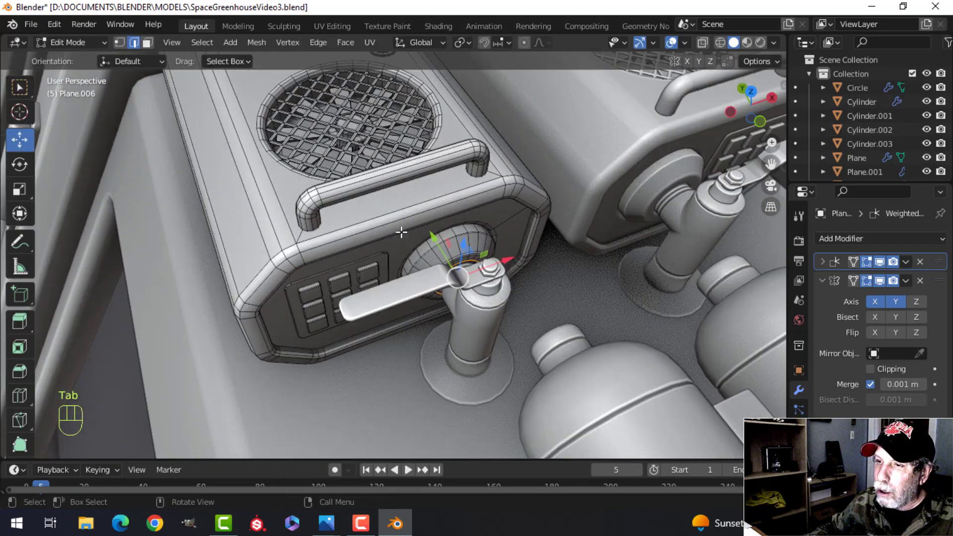
key(ctrl+l)
key(KP_7)
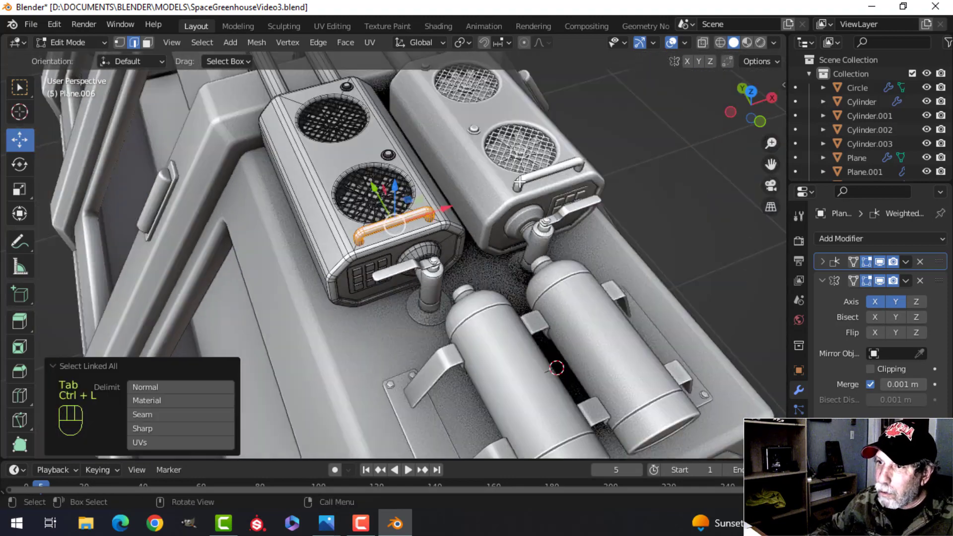
scroll(519, 181, up, 2)
shift+scroll(518, 199, up, 3)
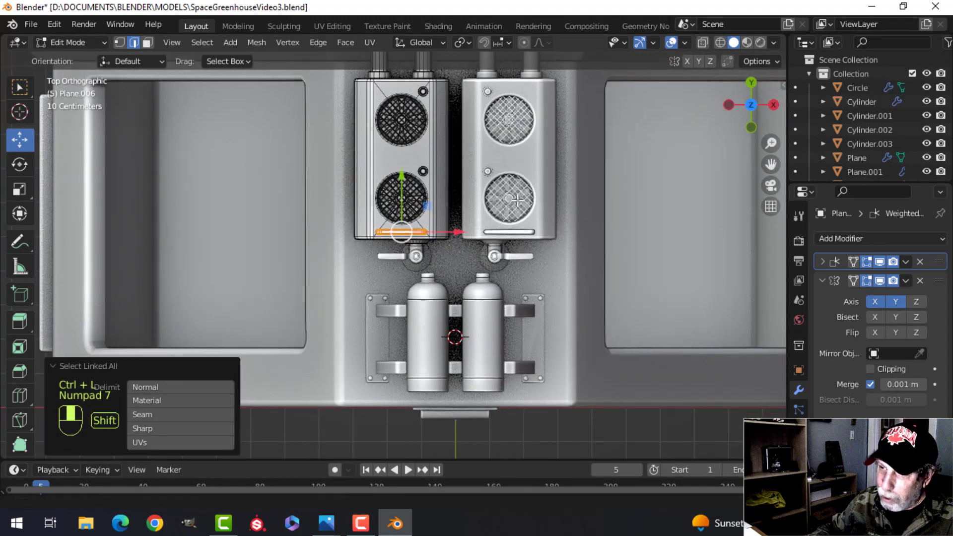
key(shift+d)
key(g)
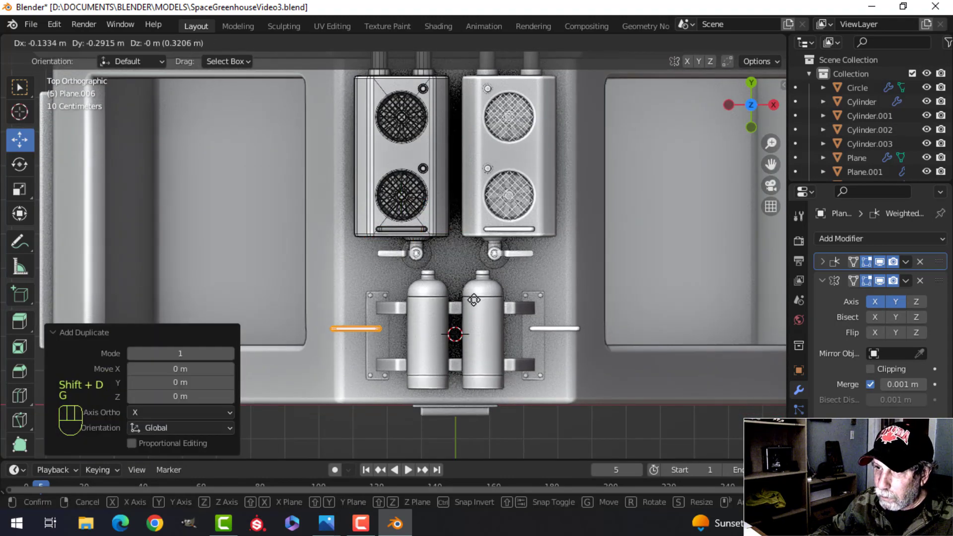
click(484, 303)
key(p)
click(484, 301)
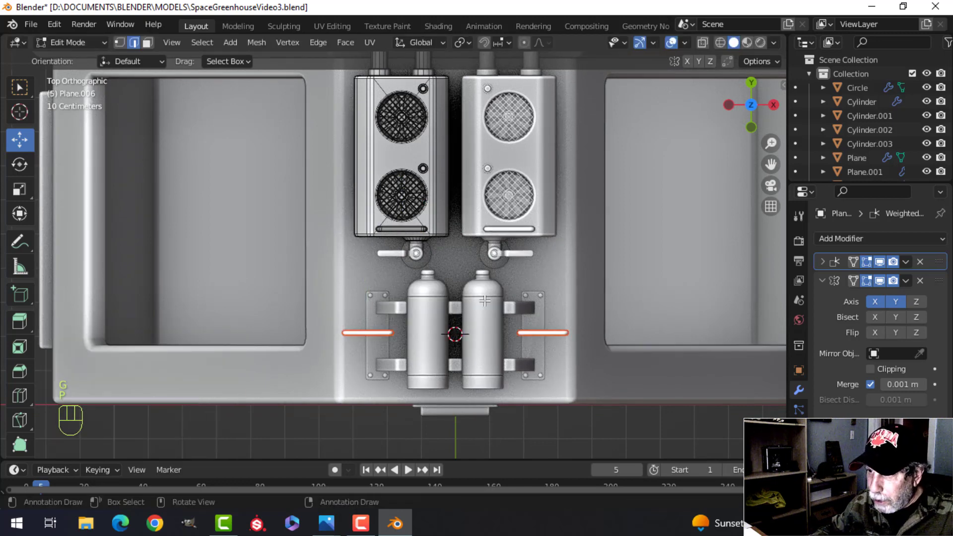
Rotate the separated handle 90° about Z and move it about 0.0205 m in X over the base plate.
key(Tab)
click(374, 332)
key(Tab)
key(a)
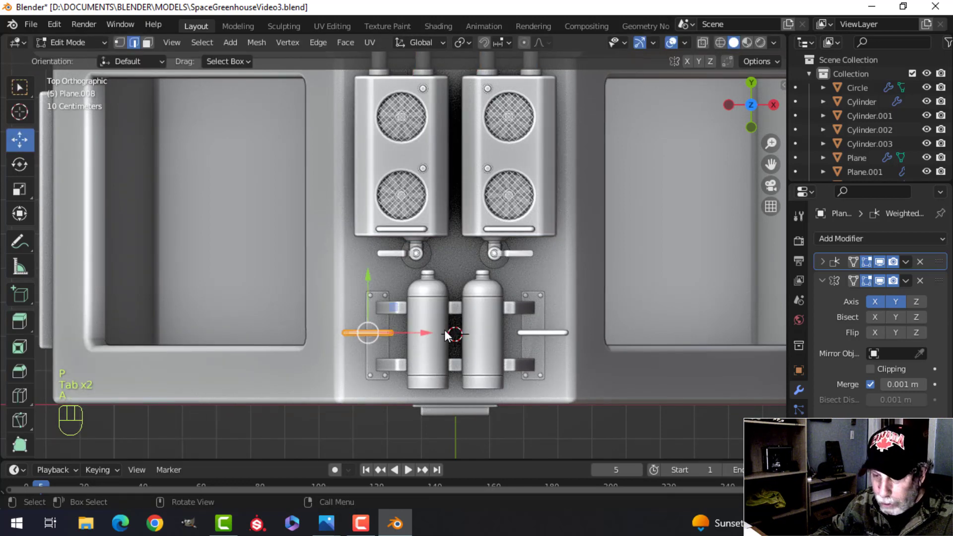
text(rz)
text(90)
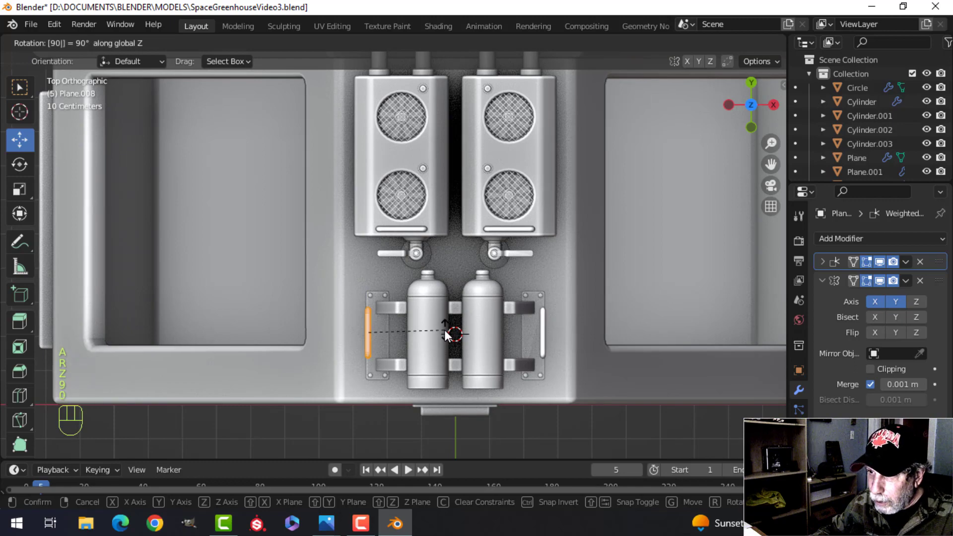
click(444, 330)
drag(412, 332, 420, 332)
key(KP_Decimal)
scroll(571, 289, down, 3)
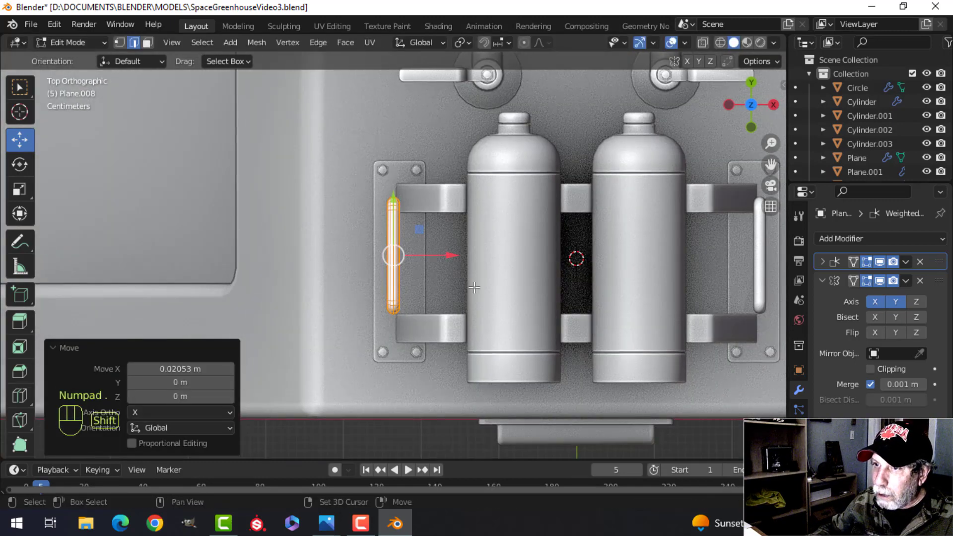
Shorten the handle by moving the vertices of one end along Y towards the other in wireframe shading.
middle_drag(574, 288, 546, 242)
key(alt+a)
key(z)
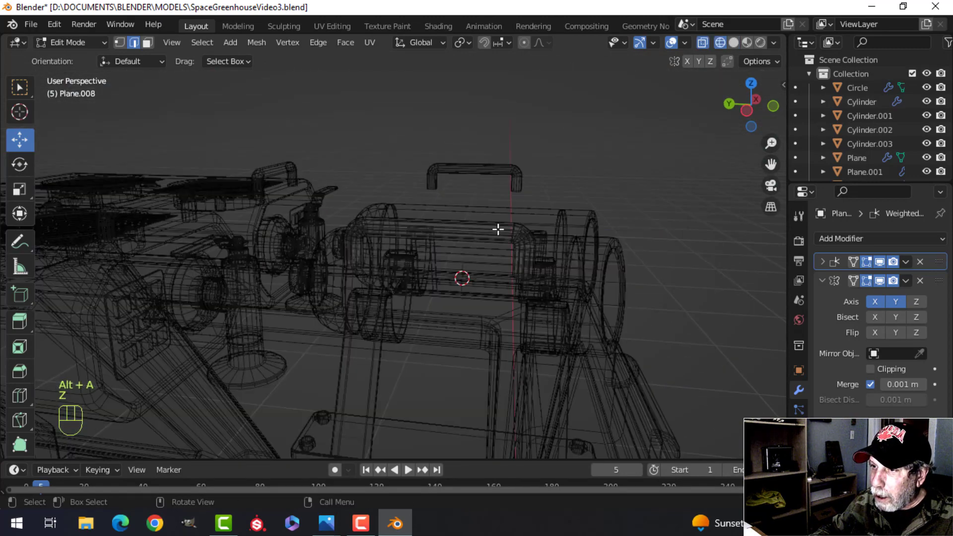
key(b)
drag(479, 196, 579, 299)
drag(477, 244, 409, 239)
Move the whole handle about -0.0075 m in X and -0.0323 m in Y, between the two bracket strips.
key(a)
key(KP_7)
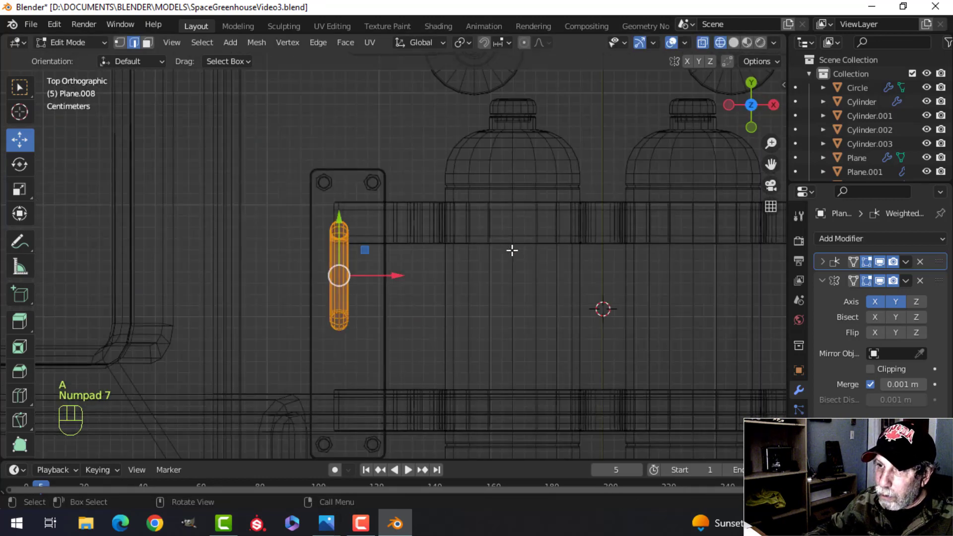
key(g)
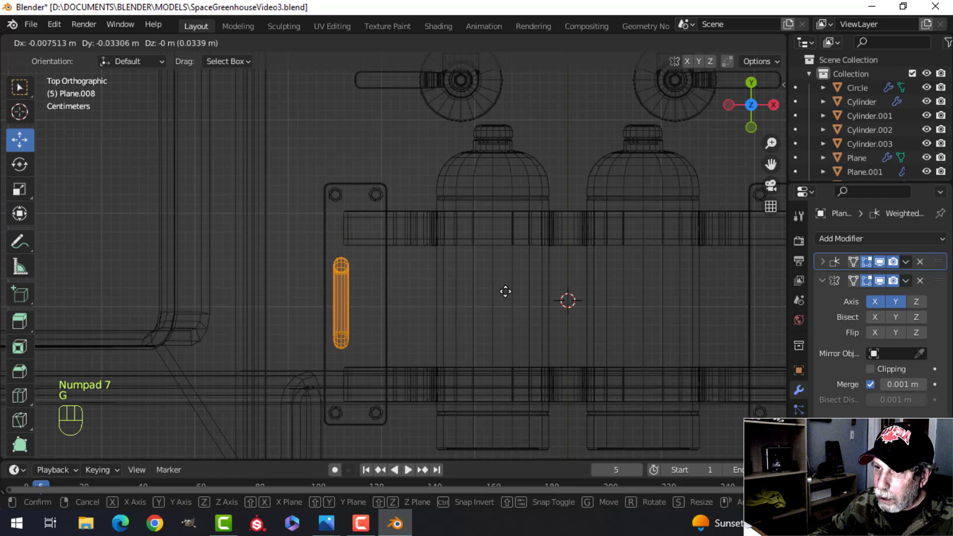
click(506, 291)
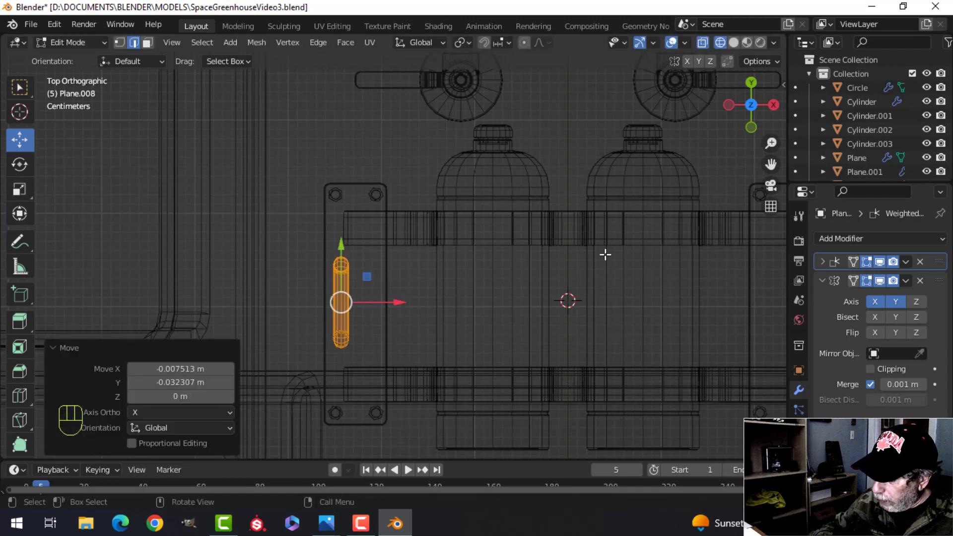
Lower the handle about 0.166 m in Z to the base plate and shift it about -0.0047 m in Y.
key(ctrl+KP_3)
scroll(605, 254, up, 3)
scroll(583, 265, down, 4)
shift+middle_drag(575, 267, 560, 202)
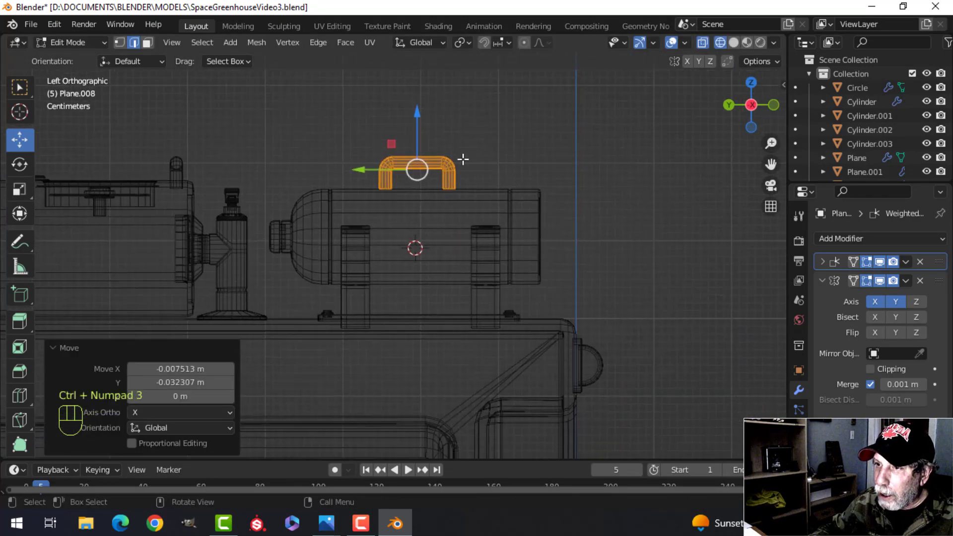
drag(417, 116, 415, 247)
scroll(486, 249, up, 3)
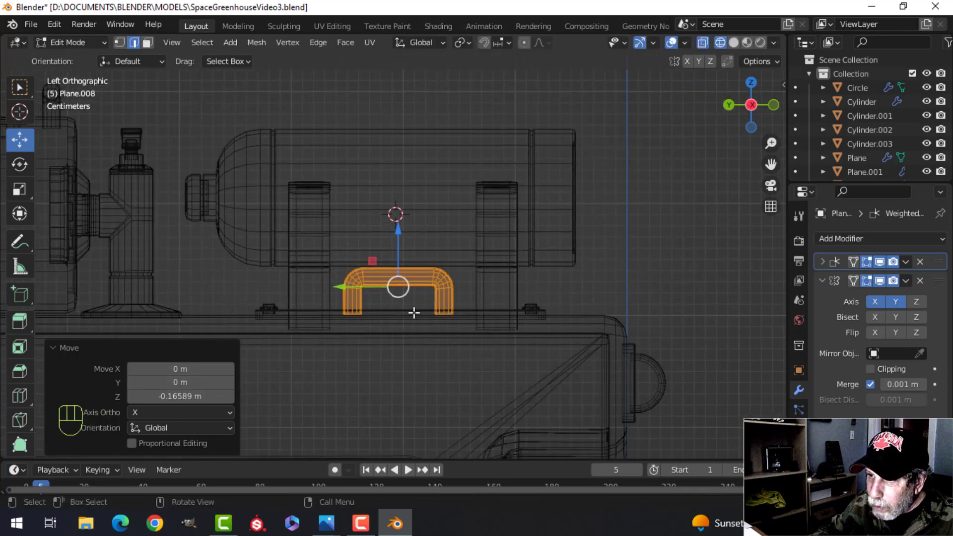
drag(349, 297, 351, 293)
Return to solid shading and lower the handle slightly so its legs meet the base plate.
key(z)
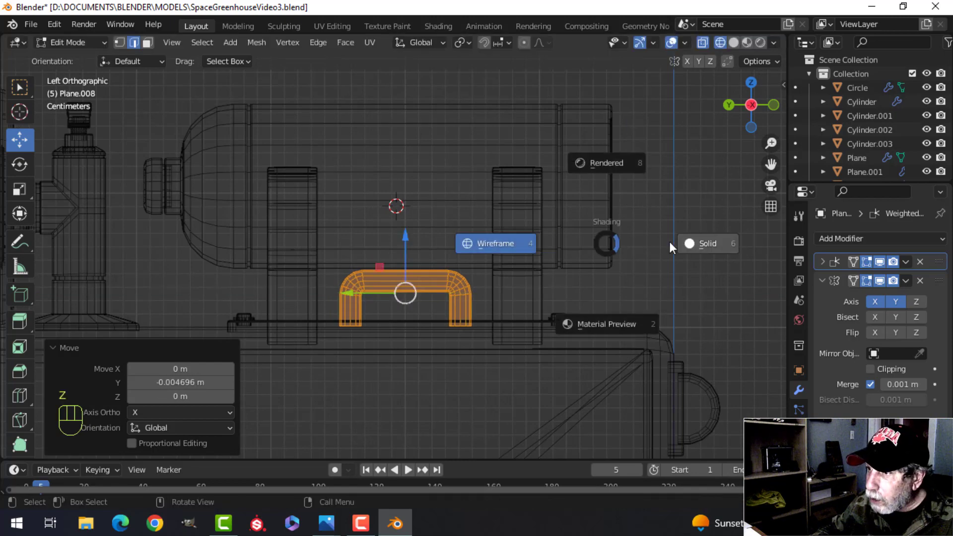
click(678, 242)
middle_drag(589, 244, 422, 292)
shift+middle_drag(422, 293, 433, 251)
drag(383, 231, 383, 237)
key(Tab)
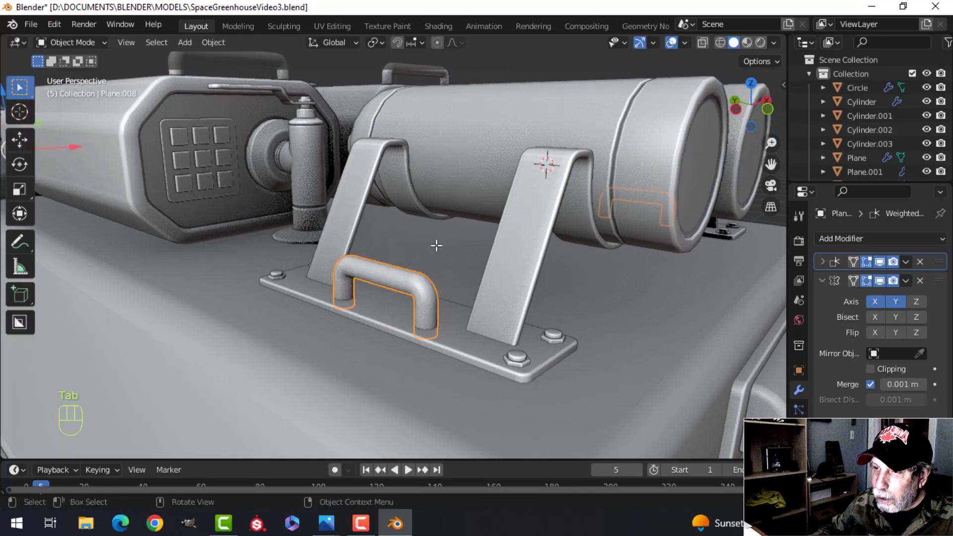
Save the file and examine the new handle beside the bracket strips.
scroll(436, 244, down, 5)
key(alt+a)
middle_drag(501, 211, 456, 243)
scroll(446, 244, up, 3)
shift+middle_drag(397, 255, 478, 249)
key(ctrl+s)
middle_drag(394, 263, 451, 273)
scroll(496, 226, up, 3)
scroll(519, 228, down, 3)
Snap the 3D cursor to the centre of the base plate's handle.
key(Tab)
key(shift+s)
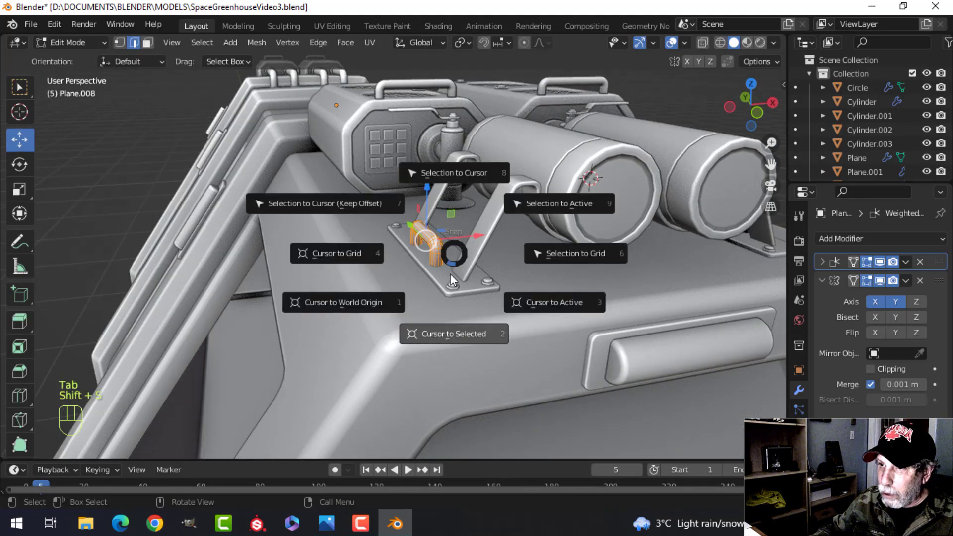
click(452, 333)
key(Tab)
middle_drag(451, 333, 460, 245)
key(alt+a)
Examine how the handle sits on the base plate in a close front orthographic view.
scroll(428, 278, down, 2)
scroll(429, 278, up, 3)
scroll(452, 275, up, 1)
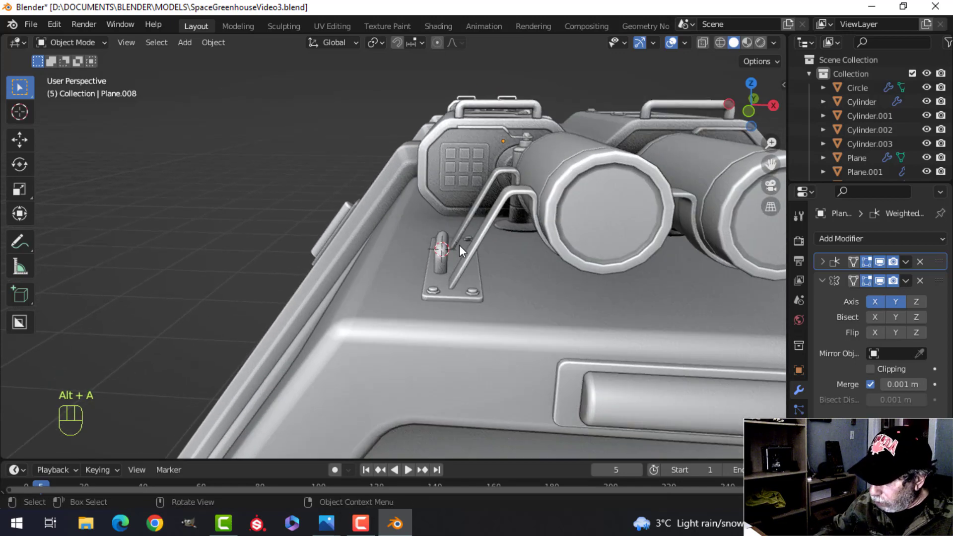
key(KP_1)
scroll(564, 189, up, 2)
shift+middle_drag(565, 189, 456, 249)
scroll(455, 249, up, 2)
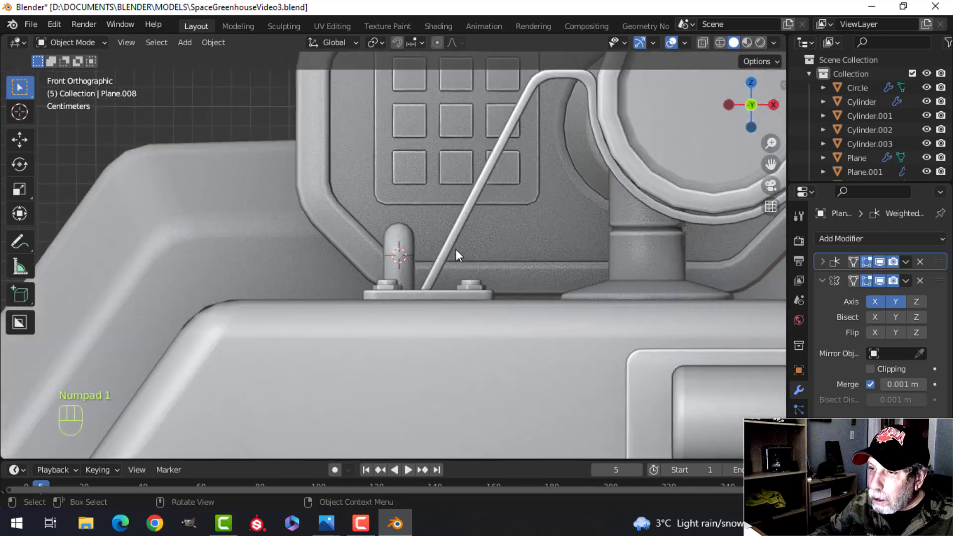
Add a 16-vertex mesh circle at the 3D cursor in the centre of the base plate's handle.
scroll(456, 249, up, 1)
key(shift+a)
mouse_move(424, 223)
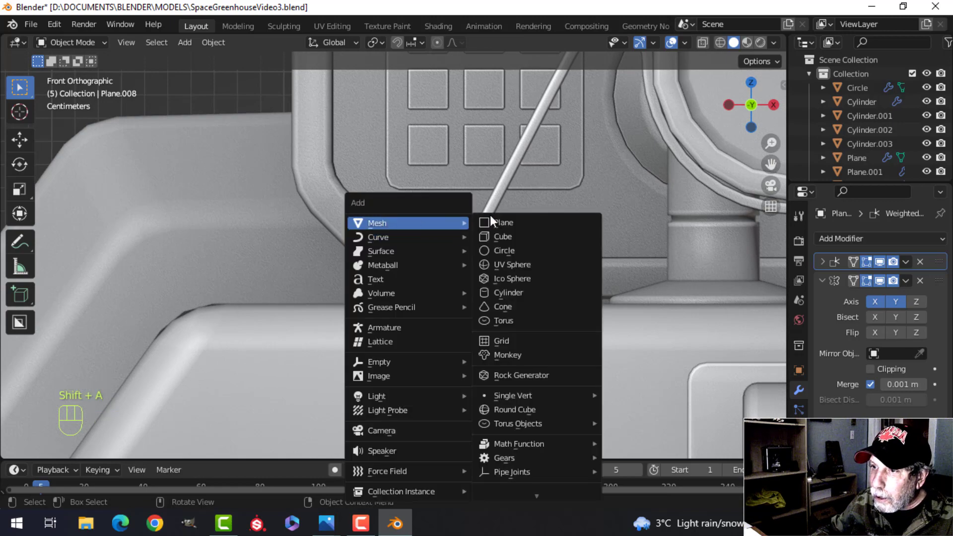
click(504, 250)
click(202, 294)
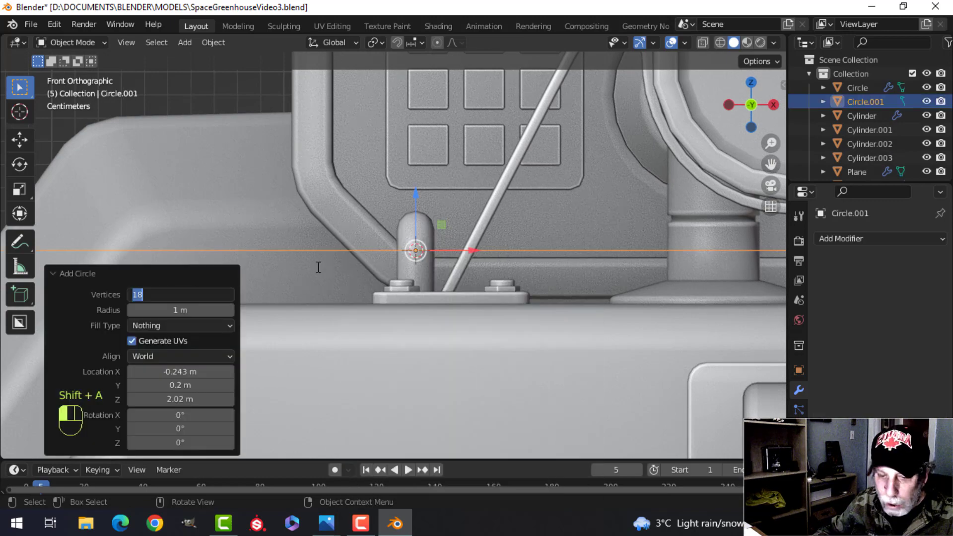
text(16)
key(Return)
Shrink the circle's mesh close to the handle's size and rotate it 90° about X so it stands upright.
scroll(318, 267, down, 3)
key(Tab)
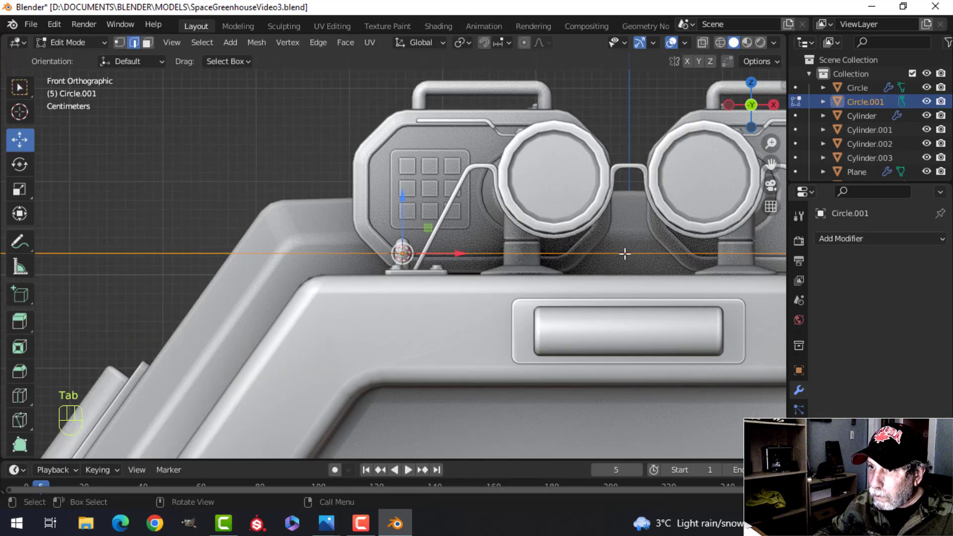
key(s)
click(394, 248)
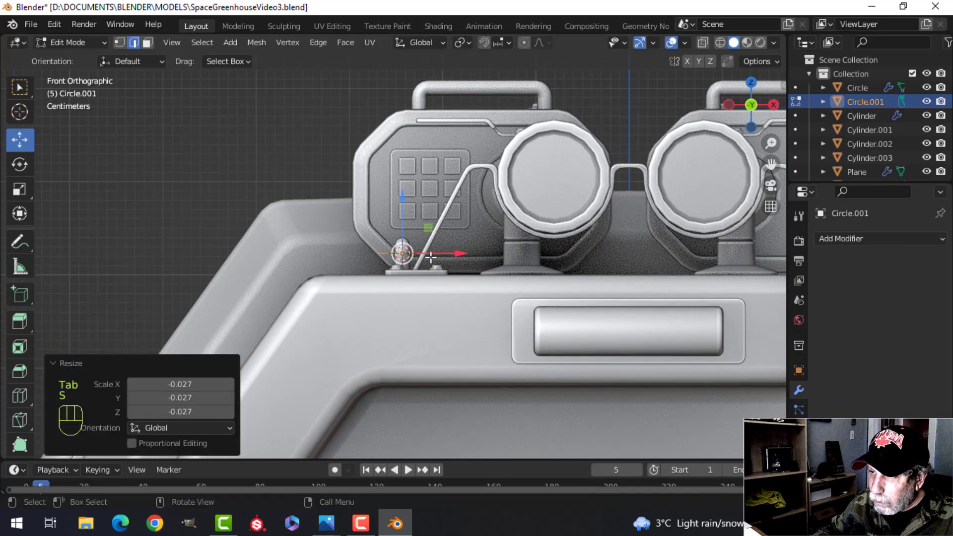
scroll(393, 253, up, 4)
key(r)
key(x)
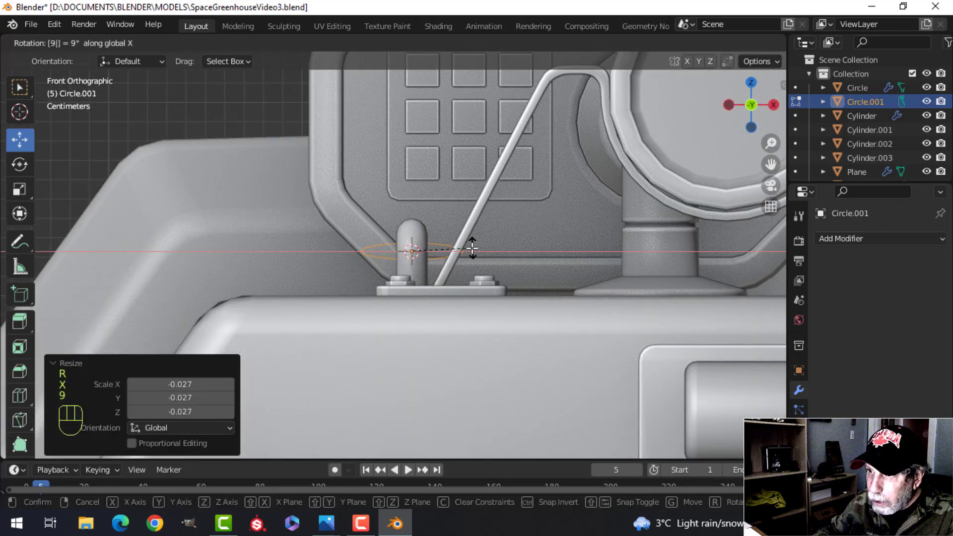
key(0)
click(529, 234)
Raise the circle to the rounded top of the handle and scale it down to fit closely around the tube.
key(s)
click(498, 241)
drag(415, 193, 415, 185)
scroll(511, 223, up, 3)
key(s)
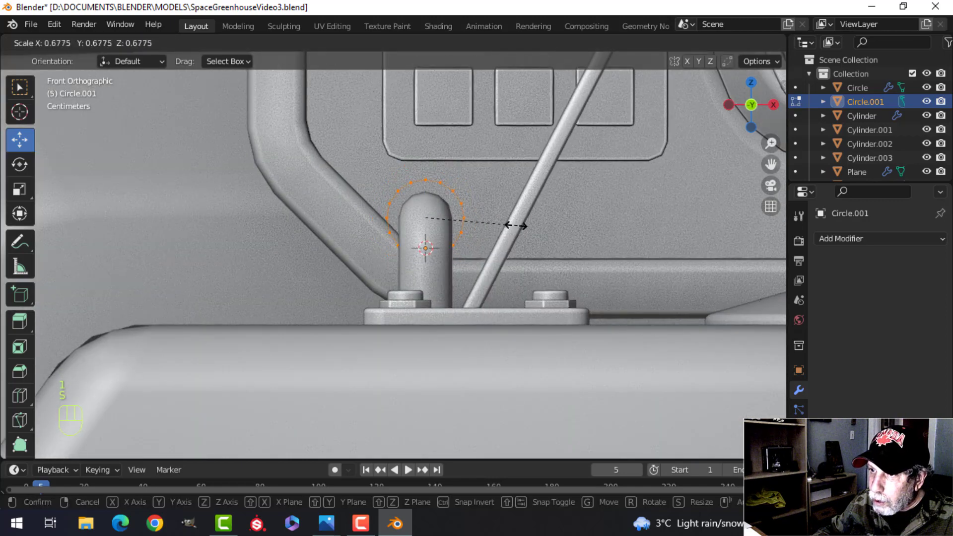
click(496, 226)
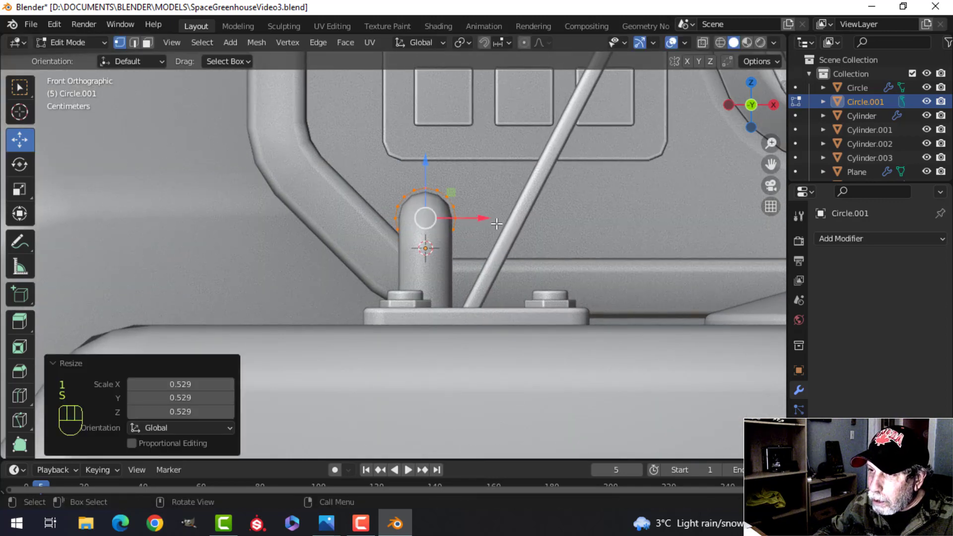
Reduce the circle to an arc over the handle and delete two vertices just right of its top to leave a gap.
middle_drag(496, 226, 510, 251)
key(KP_Decimal)
key(alt+a)
key(x)
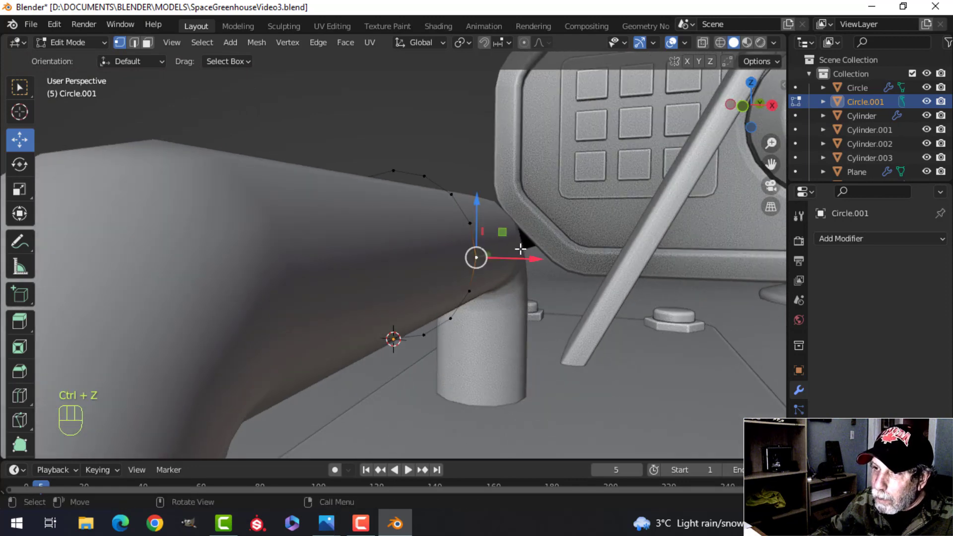
key(x)
click(502, 228)
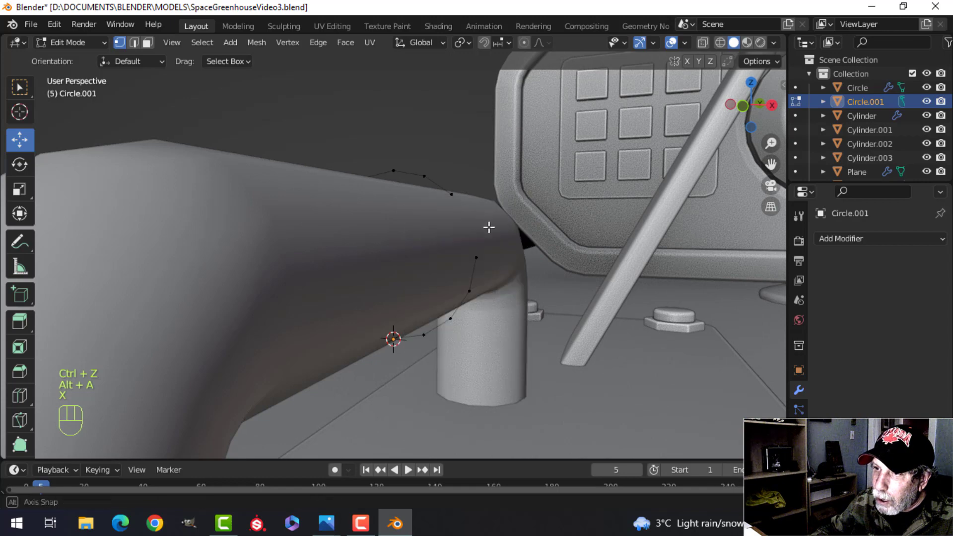
middle_drag(489, 227, 491, 197)
key(alt+a)
key(KP_1)
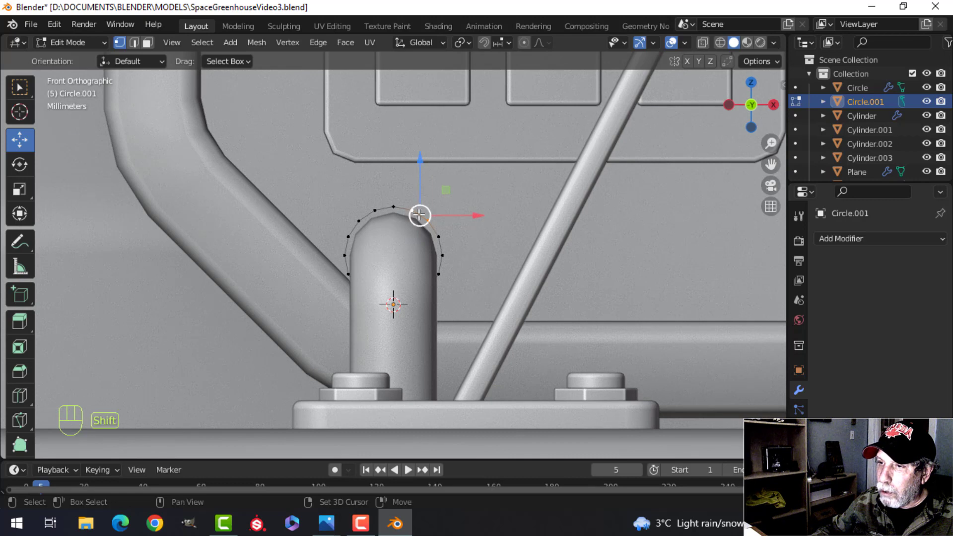
key(x)
click(471, 231)
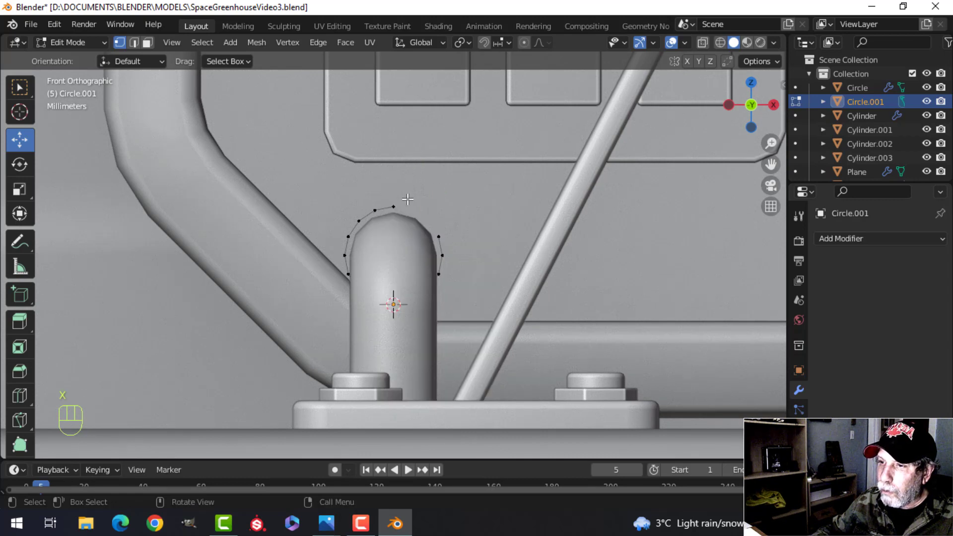
Rescale the remaining arc vertices so they fit snugly over the handle's tube.
scroll(472, 221, down, 4)
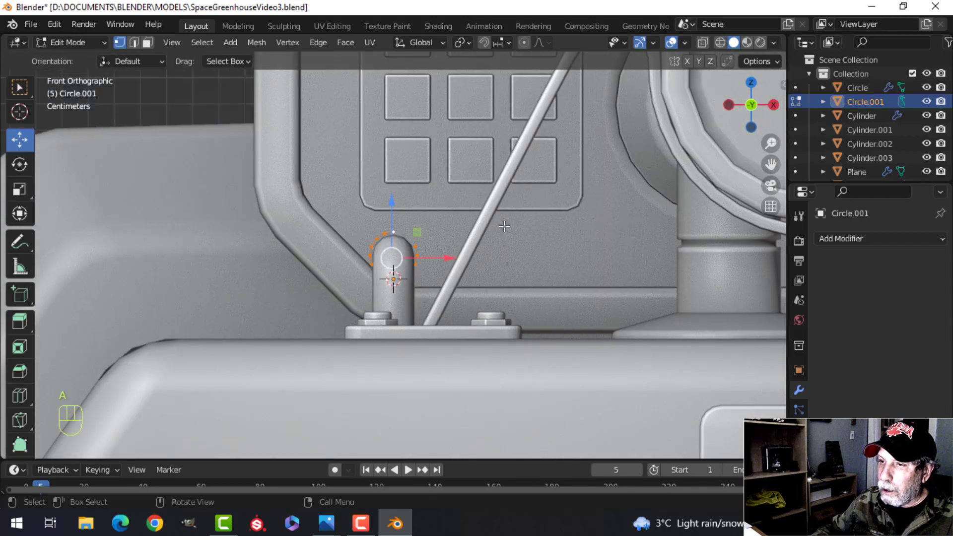
key(s)
click(555, 228)
Extrude the arc's top vertex about 0.138 m in X and 0.124 m up, and extend it horizontally to between the tanks.
click(395, 231)
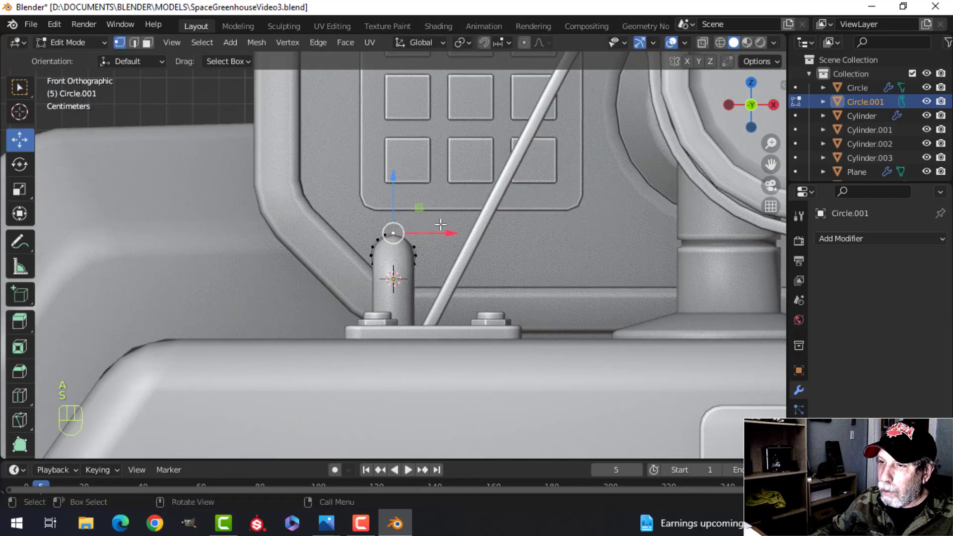
scroll(488, 217, down, 4)
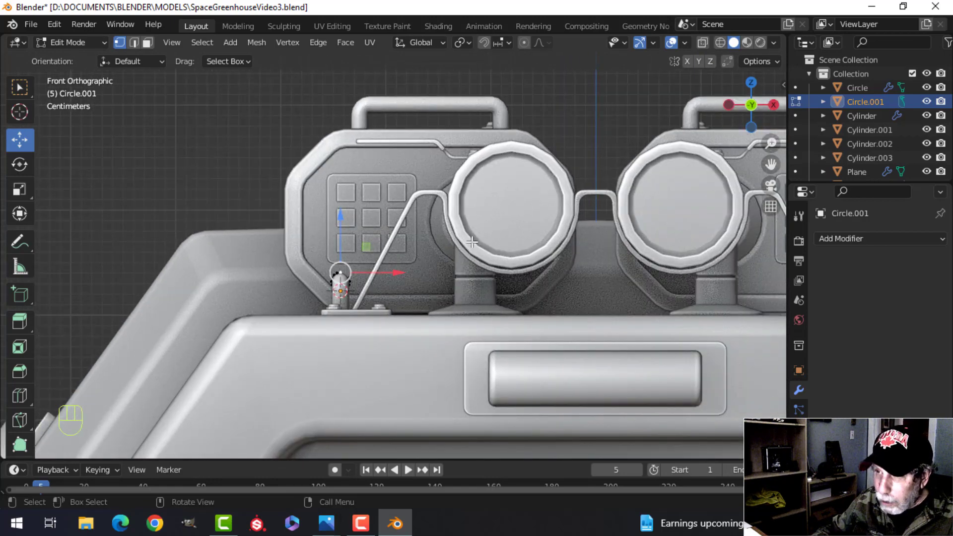
key(e)
key(g)
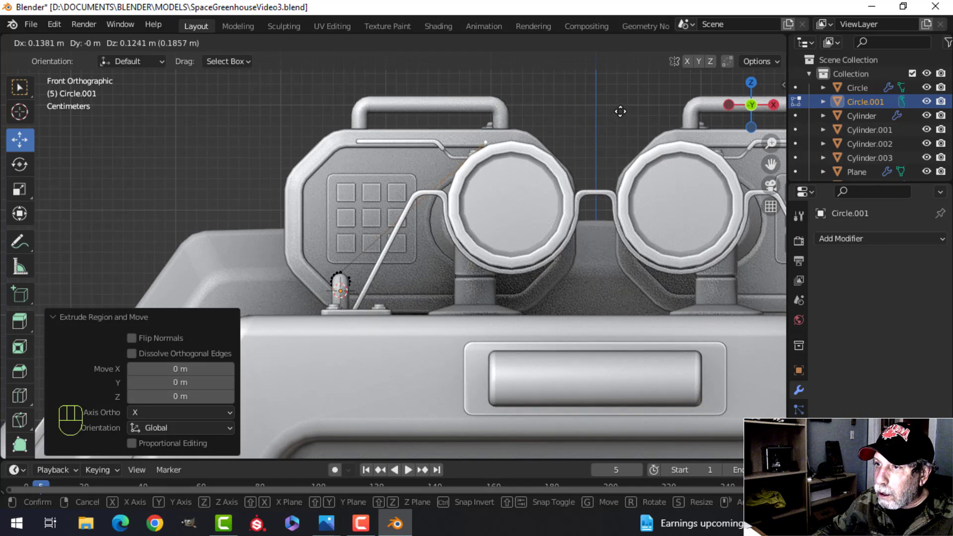
click(600, 121)
shift+middle_drag(599, 121, 521, 153)
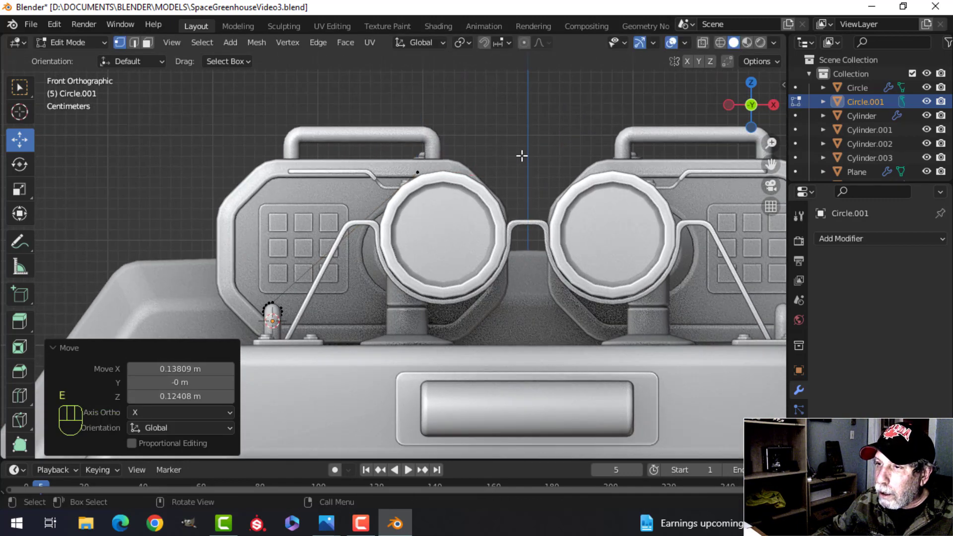
key(e)
drag(475, 171, 544, 166)
drag(648, 164, 583, 168)
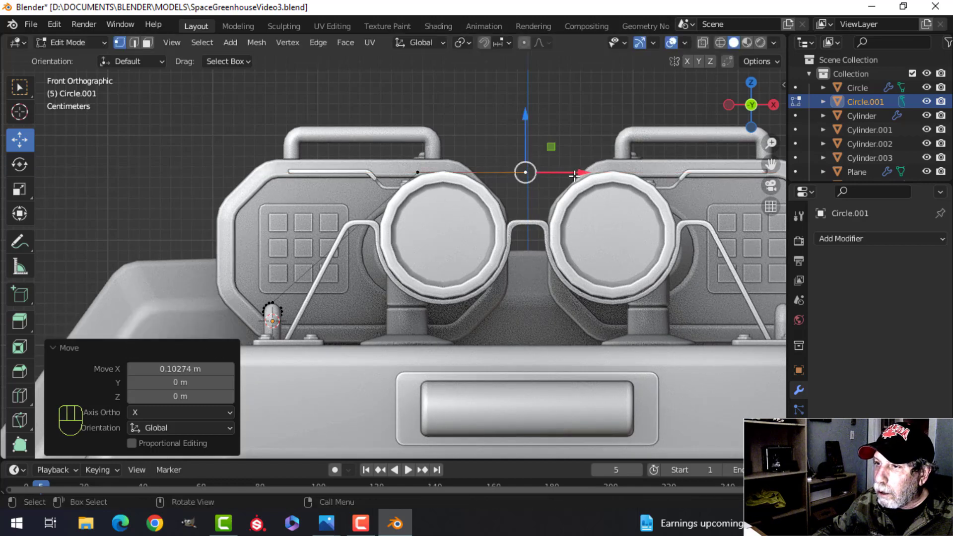
Leave mesh editing and examine from several angles how the line runs from the handle over the tank.
middle_drag(583, 169, 499, 275)
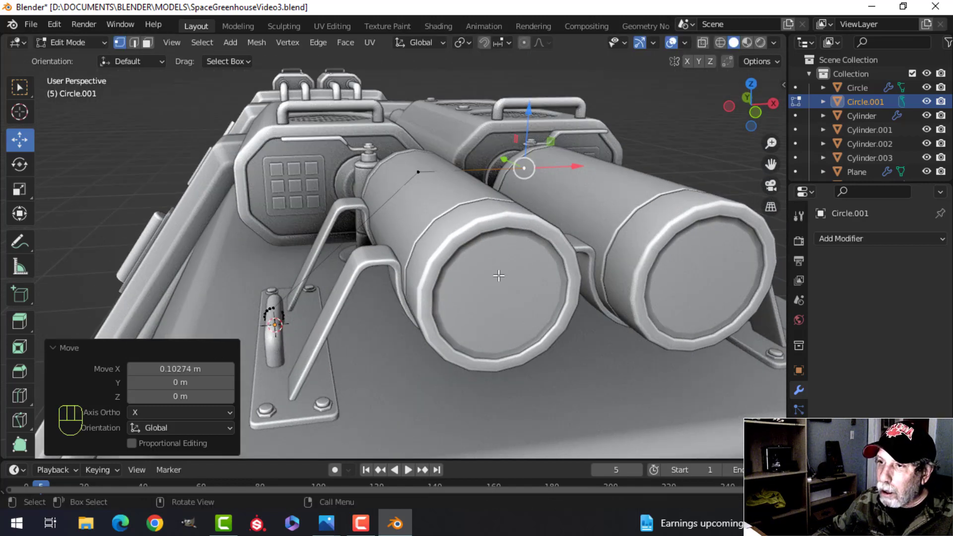
key(alt+a)
key(Tab)
key(alt+a)
middle_drag(408, 264, 316, 275)
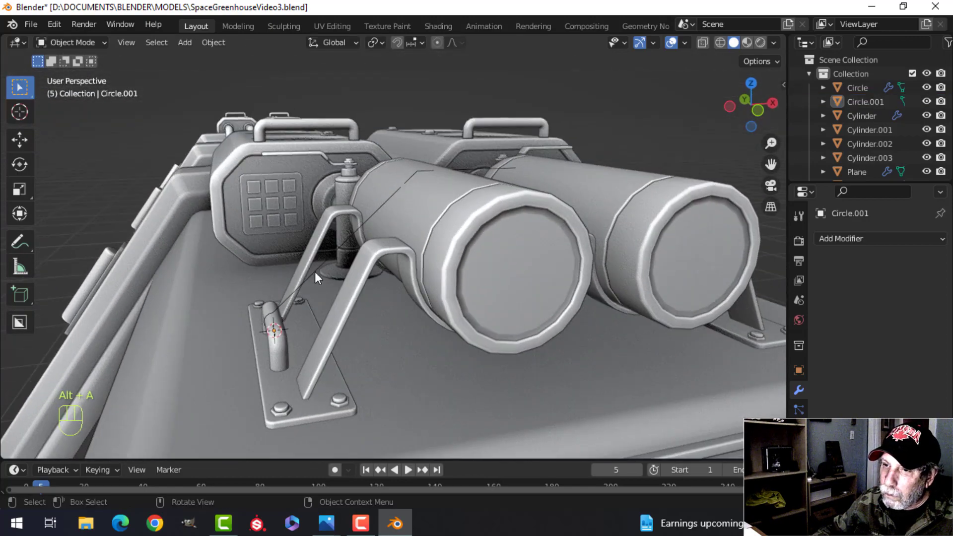
scroll(315, 272, up, 4)
shift+middle_drag(432, 186, 412, 182)
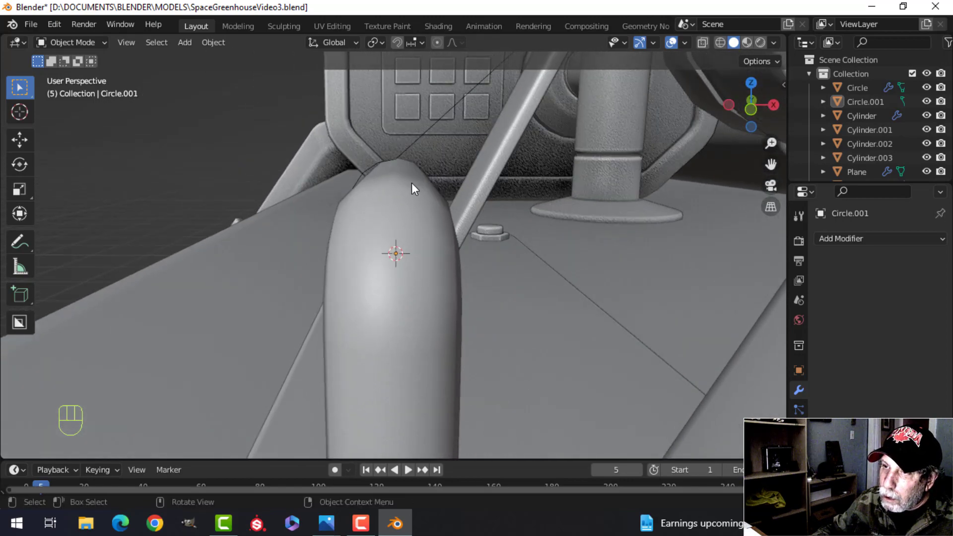
Delete the extruded vertices of the line running from the handle over the tank.
click(403, 151)
key(Tab)
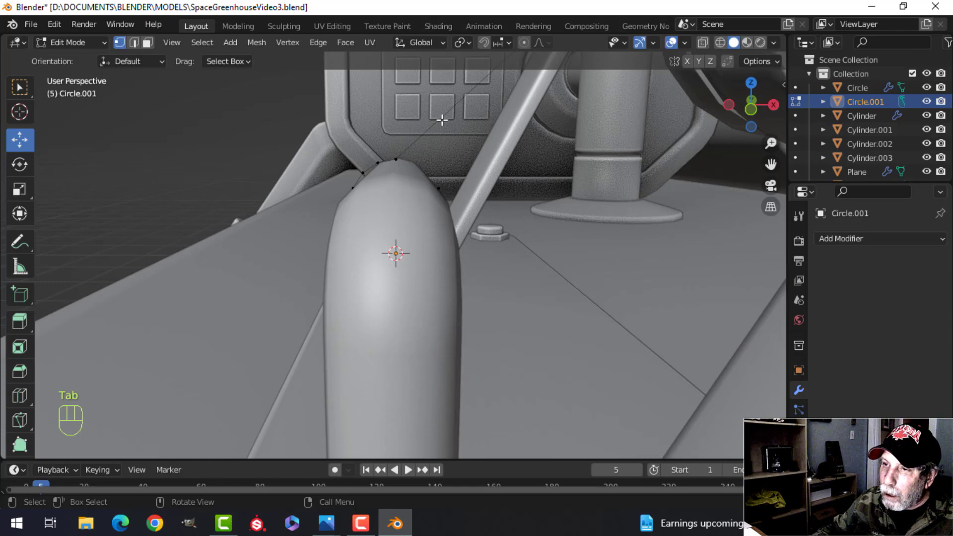
scroll(437, 134, down, 6)
shift+middle_drag(434, 151, 397, 209)
middle_drag(582, 174, 549, 215)
scroll(572, 196, down, 4)
shift+middle_drag(382, 215, 434, 159)
key(x)
click(468, 189)
Delete the arc's top vertex so the arc ends at the next vertex on its left side.
scroll(470, 198, up, 4)
scroll(464, 201, up, 3)
scroll(426, 168, up, 2)
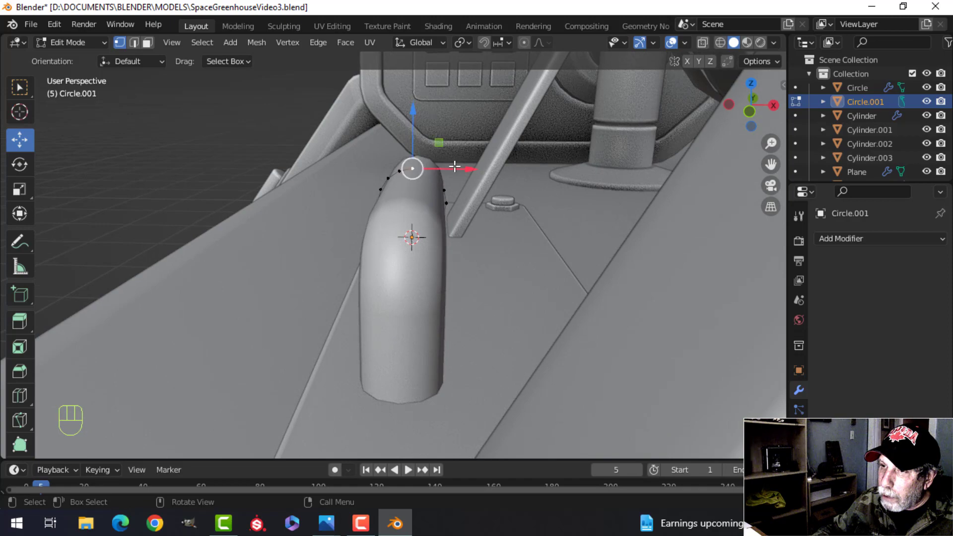
key(x)
click(452, 166)
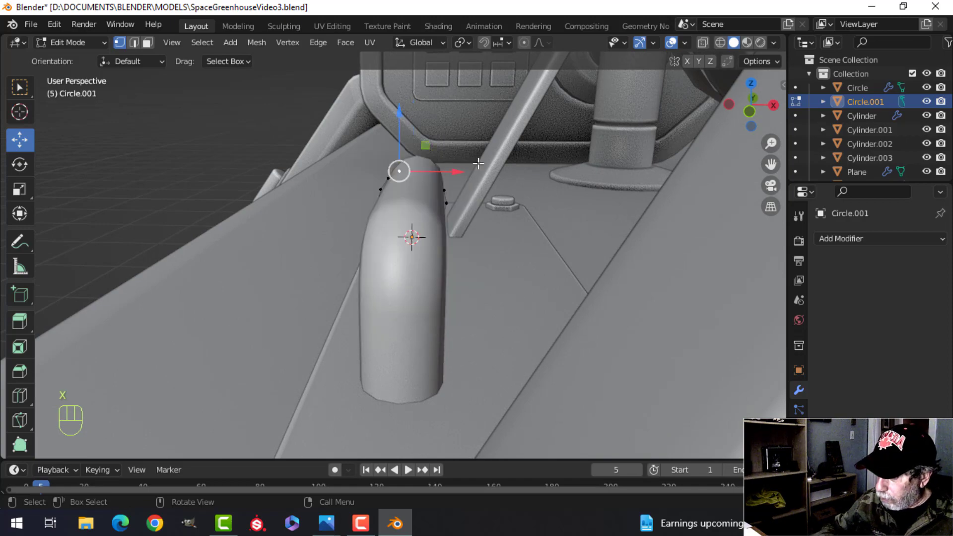
Extrude the arc's left end vertex diagonally up to the top of the left tank in front view.
key(KP_1)
scroll(502, 225, down, 5)
scroll(501, 225, up, 2)
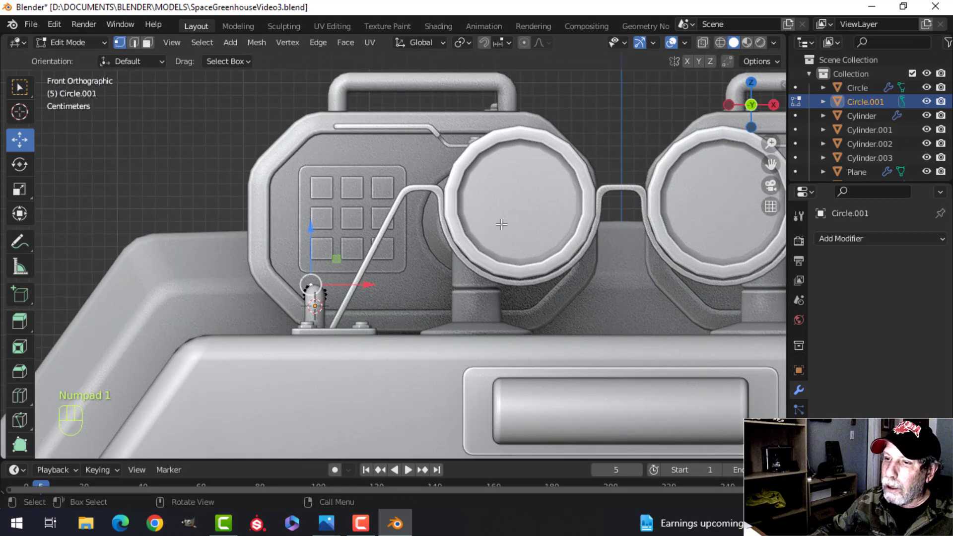
key(e)
key(g)
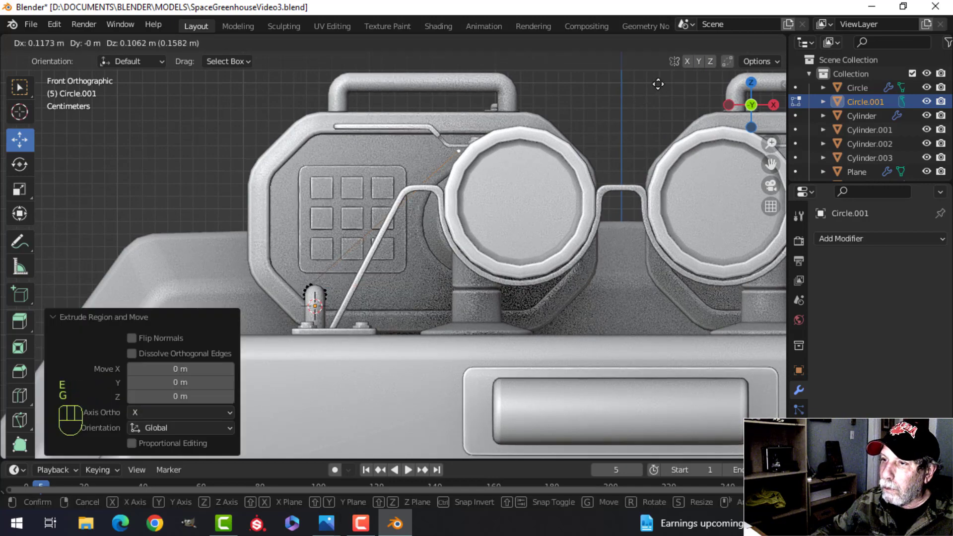
click(694, 61)
Extrude the line horizontally across the tank's top almost to the model's centre line and leave mesh editing.
scroll(610, 144, down, 1)
shift+middle_drag(597, 158, 555, 181)
key(e)
right_click(556, 181)
drag(497, 169, 596, 164)
key(Tab)
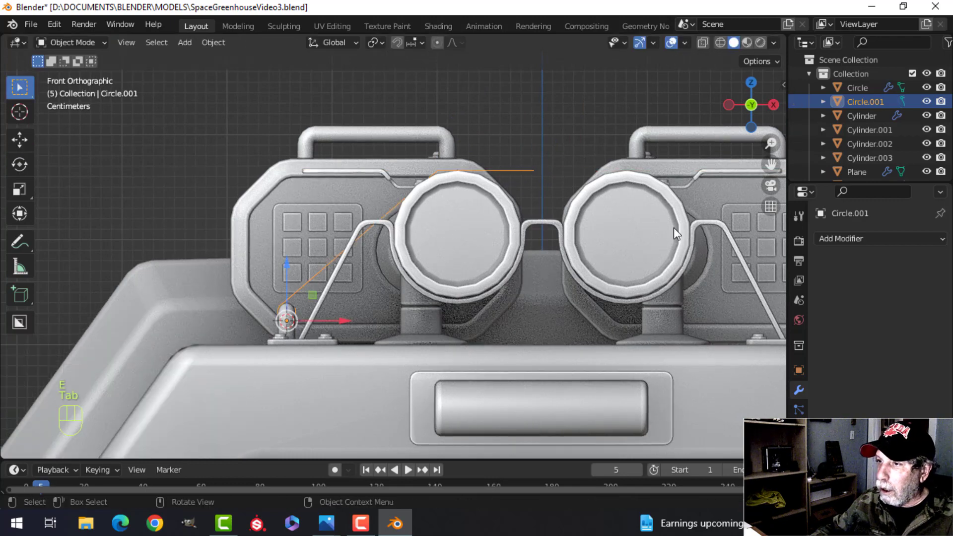
click(841, 238)
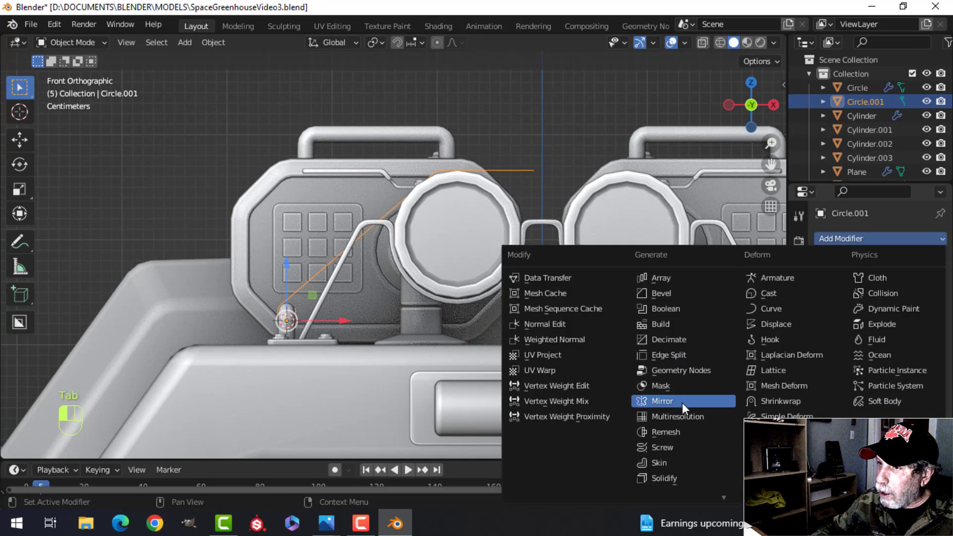
key(Escape)
Snap the 3D cursor to the centre edge of the greenhouse body's roof.
middle_drag(644, 379, 555, 443)
click(569, 429)
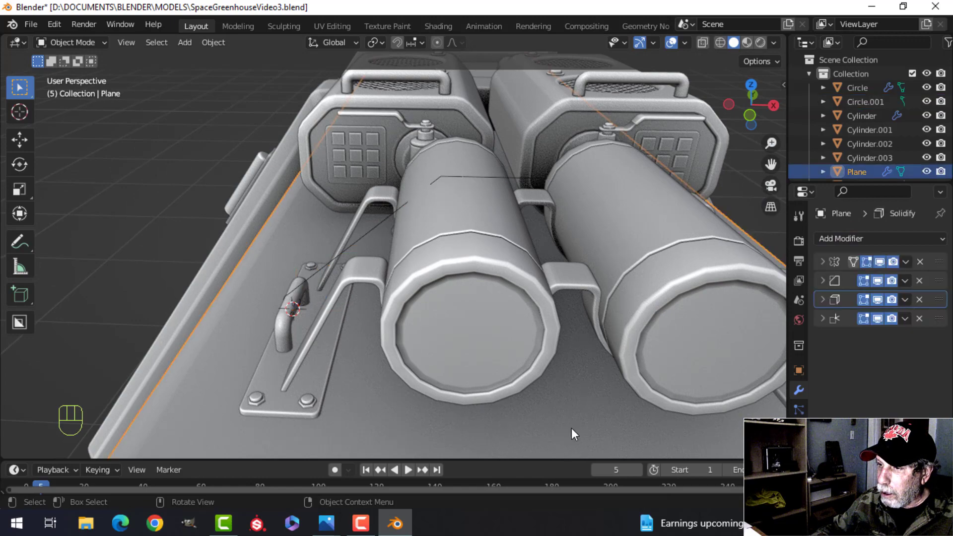
key(Tab)
middle_drag(587, 409, 514, 353)
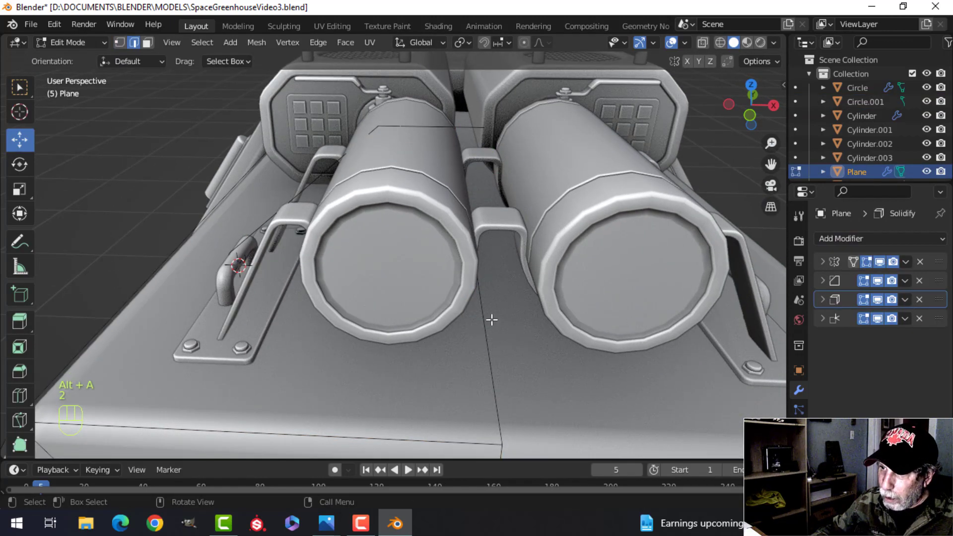
key(shift+s)
click(547, 399)
key(Tab)
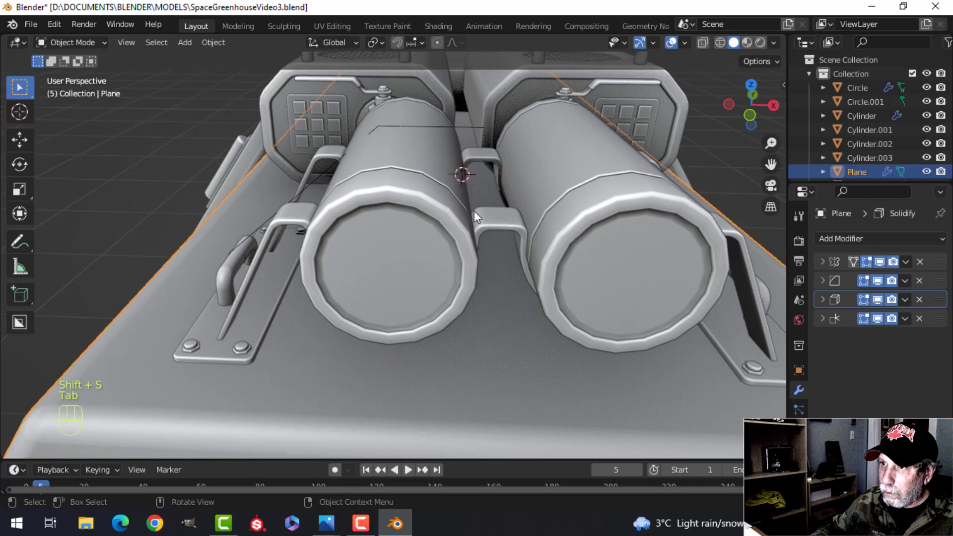
Add a Mirror modifier on X to the line object and set its origin to the 3D cursor.
click(455, 127)
click(818, 238)
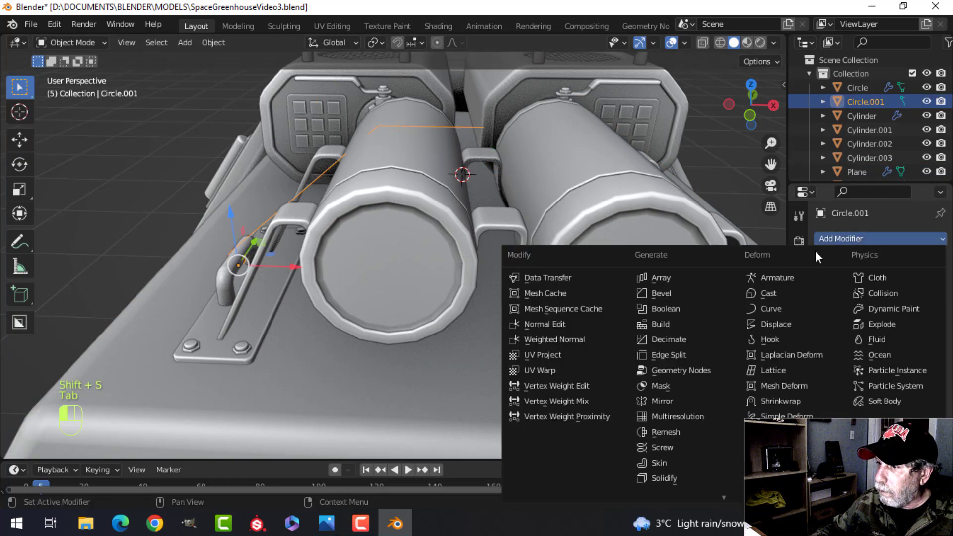
click(692, 400)
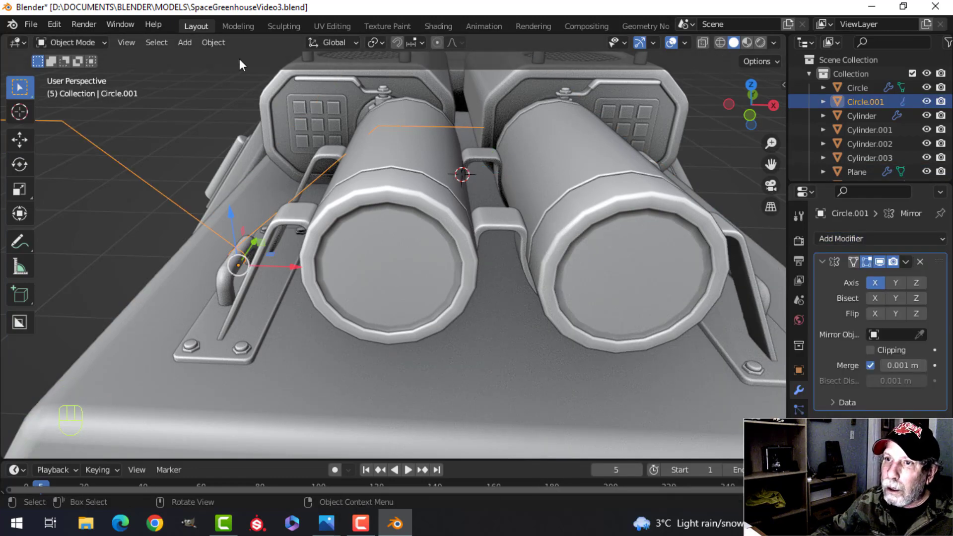
click(213, 43)
mouse_move(305, 71)
click(386, 105)
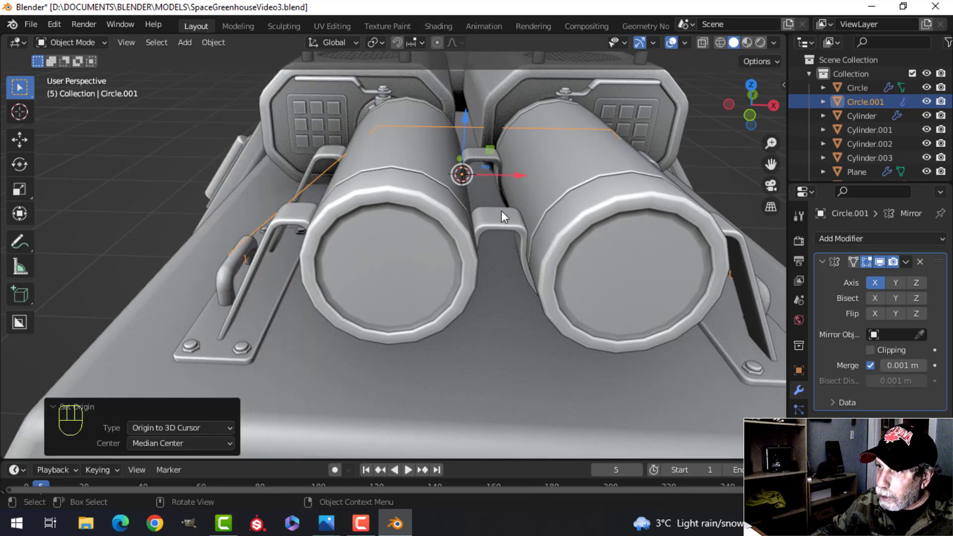
Enable clipping on the line's Mirror modifier and slide its end vertex along X to the centre, joining both halves.
middle_drag(502, 210, 523, 244)
scroll(472, 224, up, 3)
middle_drag(472, 224, 432, 242)
key(Tab)
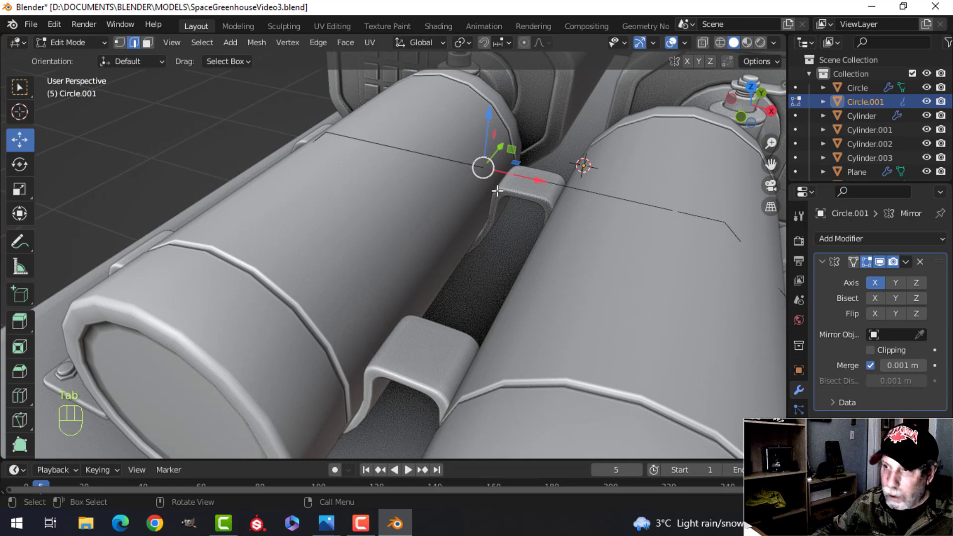
key(1)
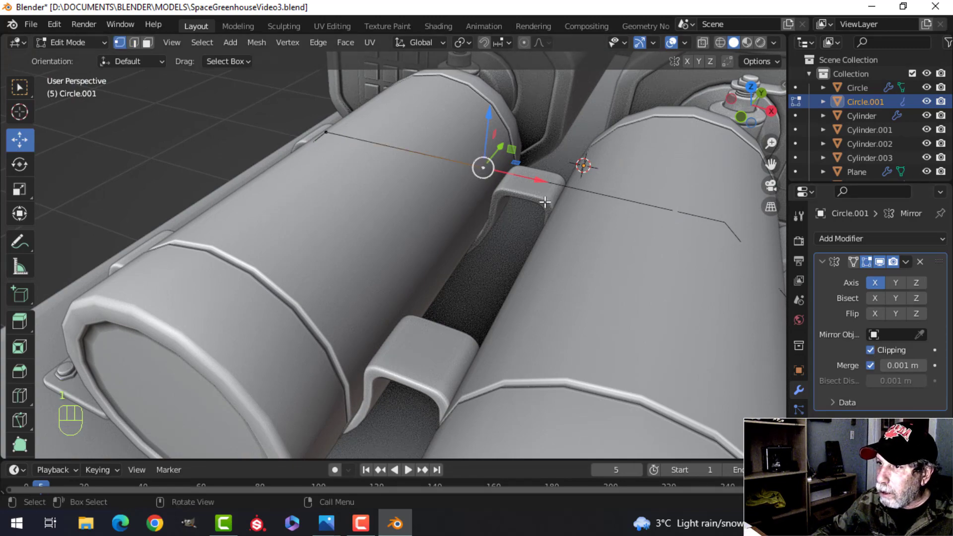
drag(540, 180, 554, 183)
key(Tab)
scroll(421, 232, down, 4)
middle_drag(399, 234, 425, 248)
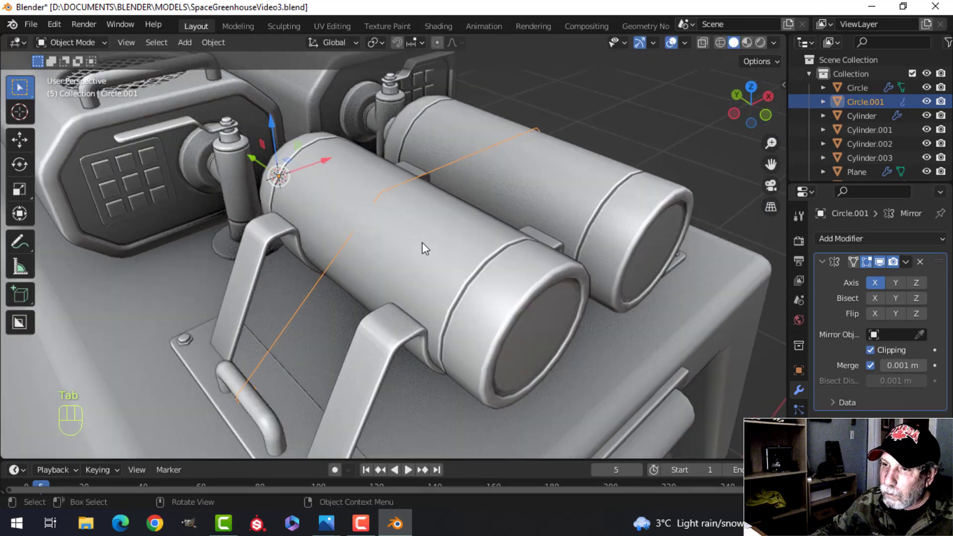
Bevel the line's corner vertex above the left tank into a rounded bend.
scroll(412, 223, up, 2)
key(Tab)
middle_drag(452, 212, 438, 197)
key(shift+ctrl+b)
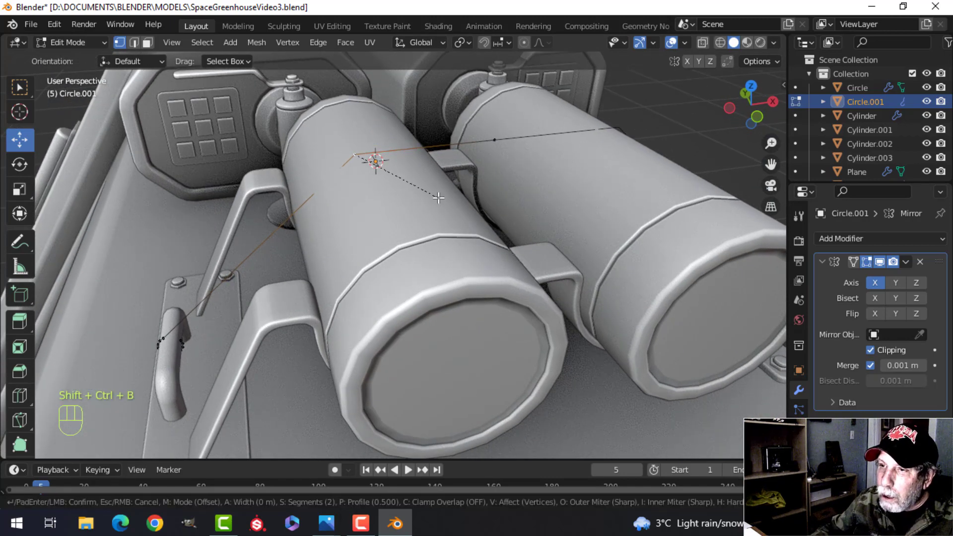
click(488, 200)
key(Tab)
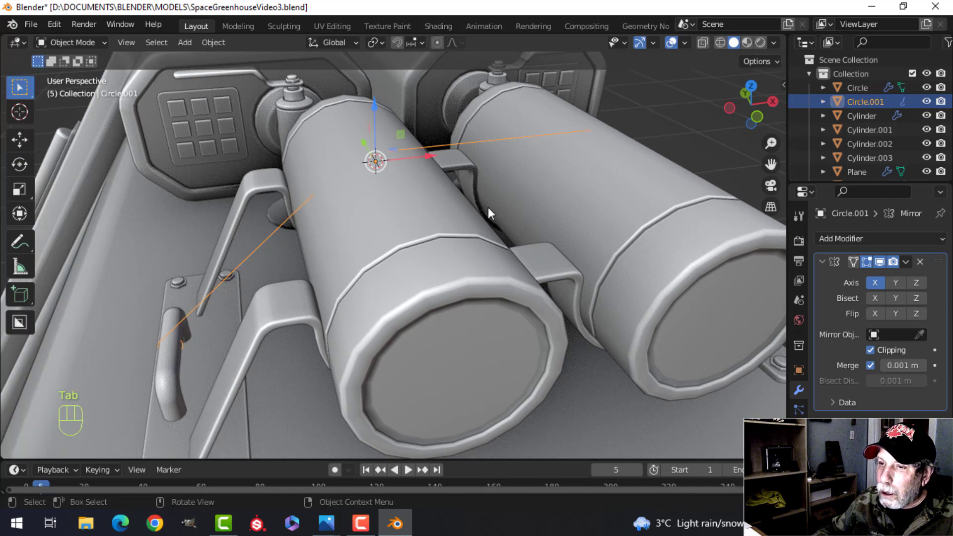
In front view with wireframe shading, select the line's upper vertices and raise them slightly above the tank, restoring solid shading.
middle_drag(475, 205, 472, 189)
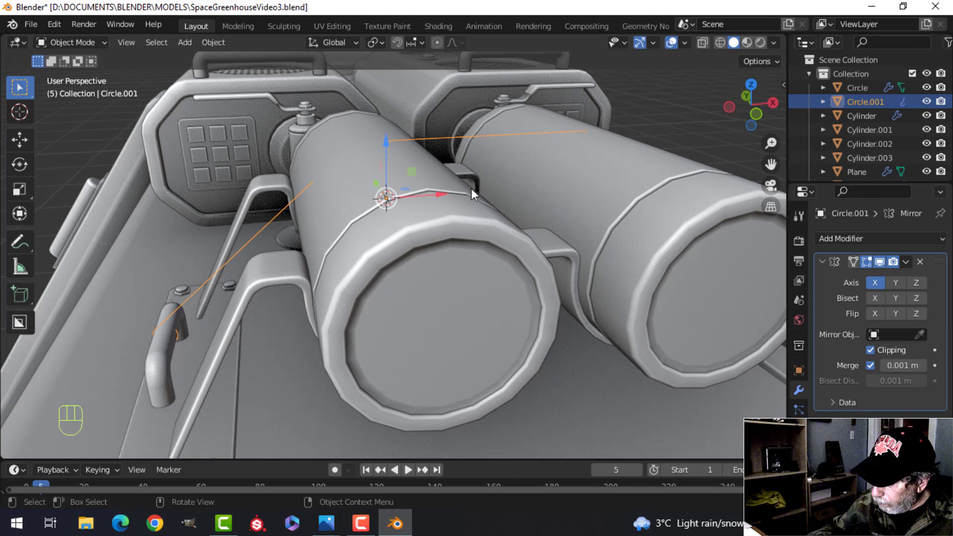
key(KP_1)
key(Tab)
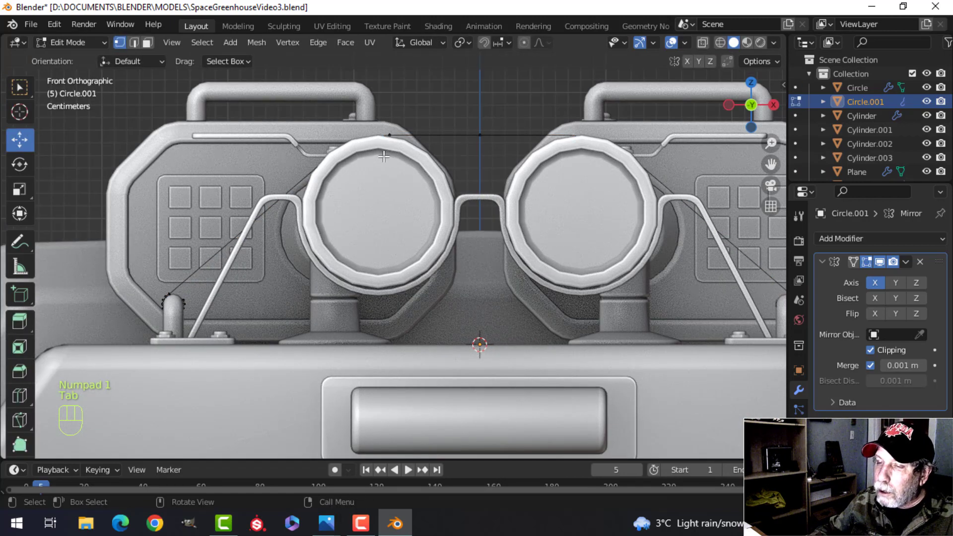
key(z)
click(300, 178)
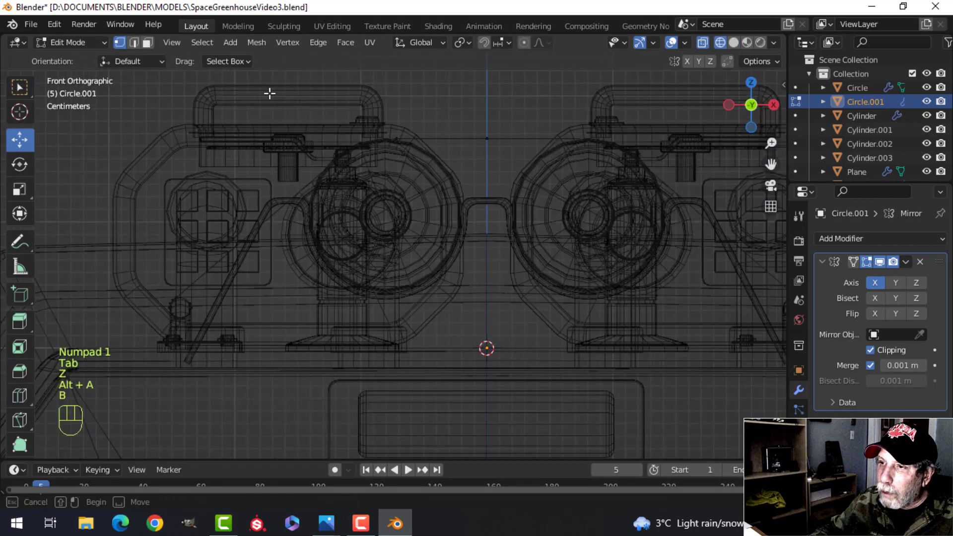
drag(253, 79, 512, 191)
drag(383, 114, 382, 106)
key(z)
click(461, 120)
middle_drag(403, 95, 405, 114)
drag(392, 103, 390, 98)
middle_drag(390, 98, 433, 151)
scroll(459, 205, up, 3)
middle_drag(434, 152, 375, 218)
scroll(362, 183, up, 3)
scroll(368, 187, down, 2)
Shift the whole line along its handle and extrude it lengthwise along the tanks into a flat strap.
key(Tab)
key(alt+a)
scroll(353, 196, down, 2)
click(391, 192)
scroll(463, 191, down, 4)
key(Tab)
key(a)
drag(374, 219, 356, 211)
key(e)
key(a)
key(Tab)
key(alt+a)
scroll(522, 185, down, 5)
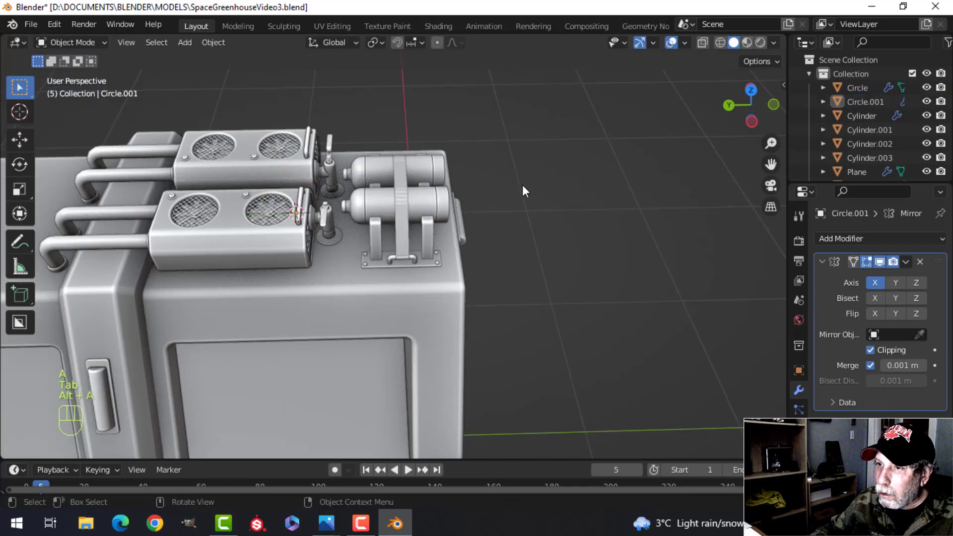
Examine how the flat strap runs over the tanks and down to the base plate handle.
middle_drag(522, 185, 387, 222)
scroll(595, 218, up, 8)
shift+middle_drag(615, 224, 502, 217)
scroll(502, 217, down, 6)
shift+middle_drag(502, 216, 487, 243)
middle_drag(488, 242, 489, 221)
scroll(612, 236, up, 5)
middle_drag(489, 221, 437, 208)
scroll(368, 231, up, 6)
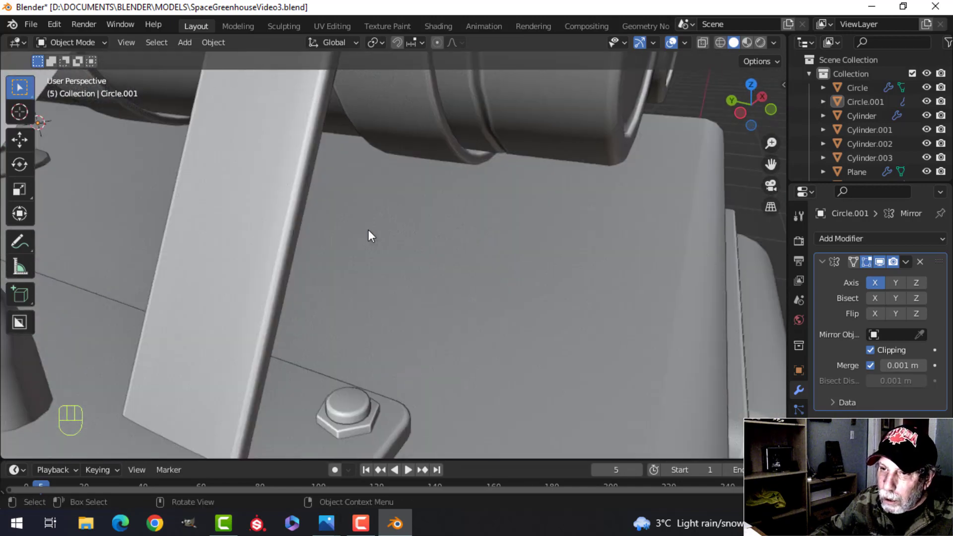
shift+middle_drag(368, 230, 330, 218)
scroll(387, 234, down, 3)
scroll(387, 233, down, 1)
Select all of the strap's mesh and recalculate its normals to the outside.
click(298, 214)
shift+middle_drag(268, 216, 325, 248)
scroll(323, 224, down, 3)
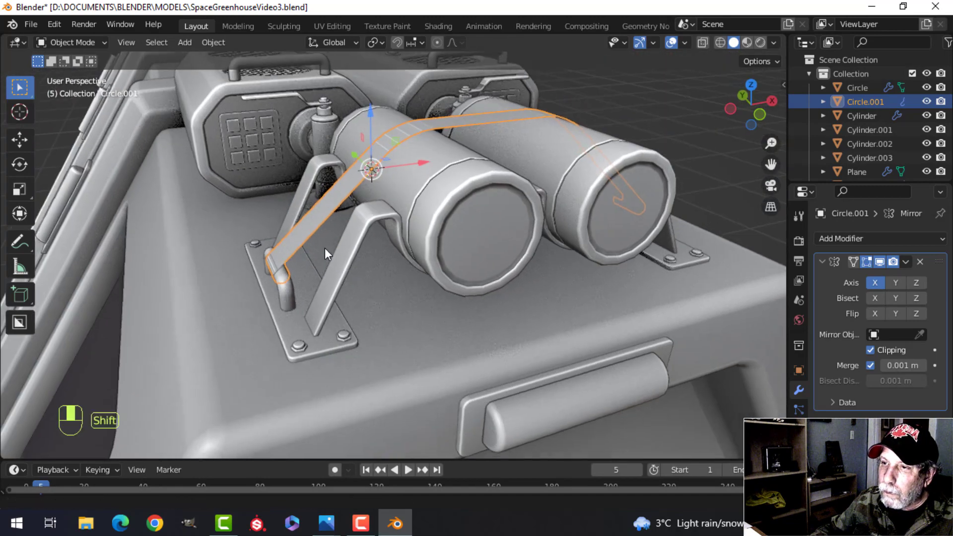
key(Tab)
key(a)
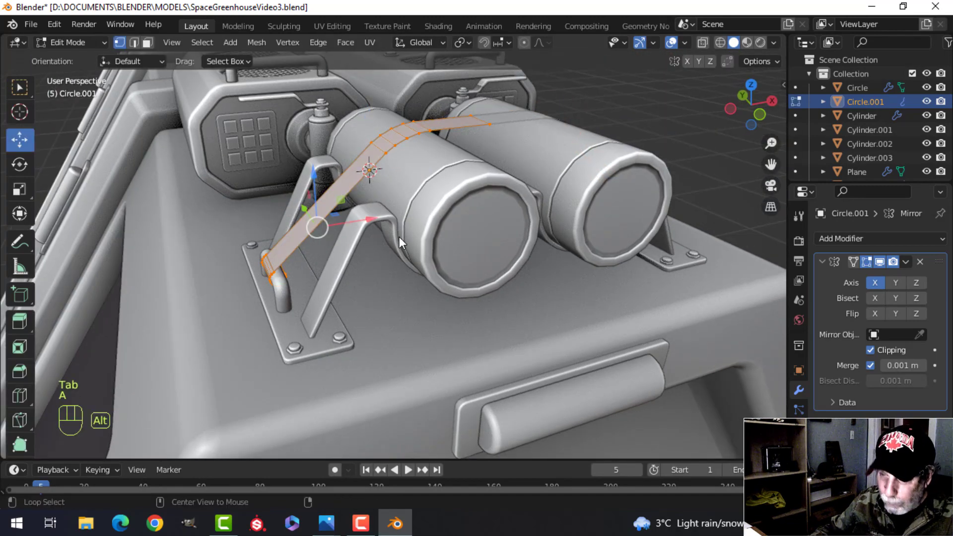
key(alt+n)
click(399, 237)
middle_drag(399, 236, 496, 208)
scroll(451, 233, up, 3)
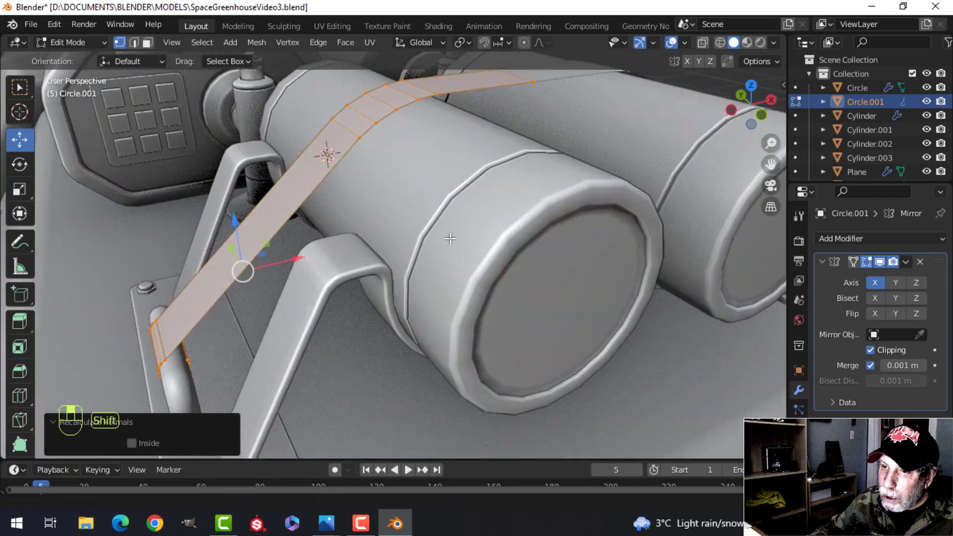
Extrude the strap's faces in place, fatten them by 0.00214 m for thickness, and leave mesh editing.
shift+middle_drag(436, 234, 462, 238)
key(e)
right_click(463, 238)
key(alt+s)
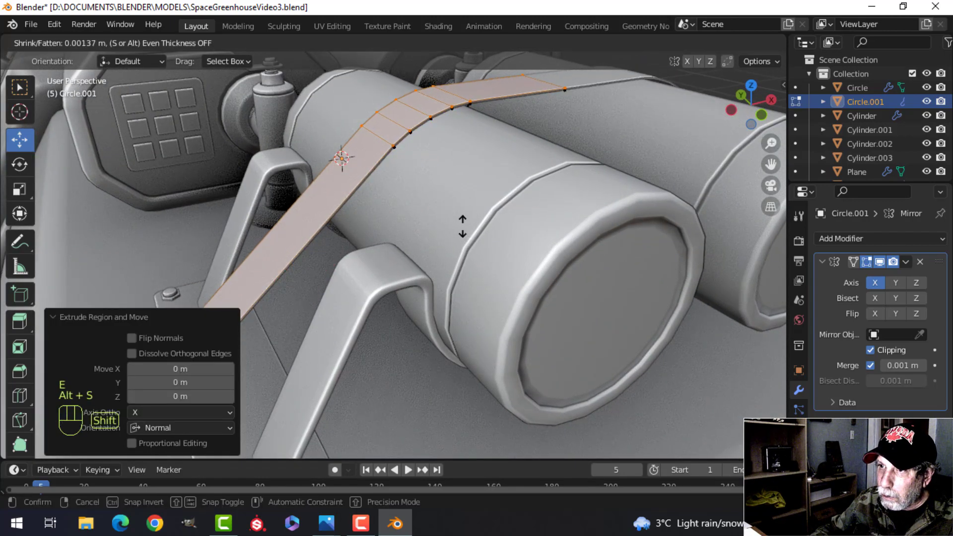
click(461, 220)
shift+middle_drag(343, 251, 407, 173)
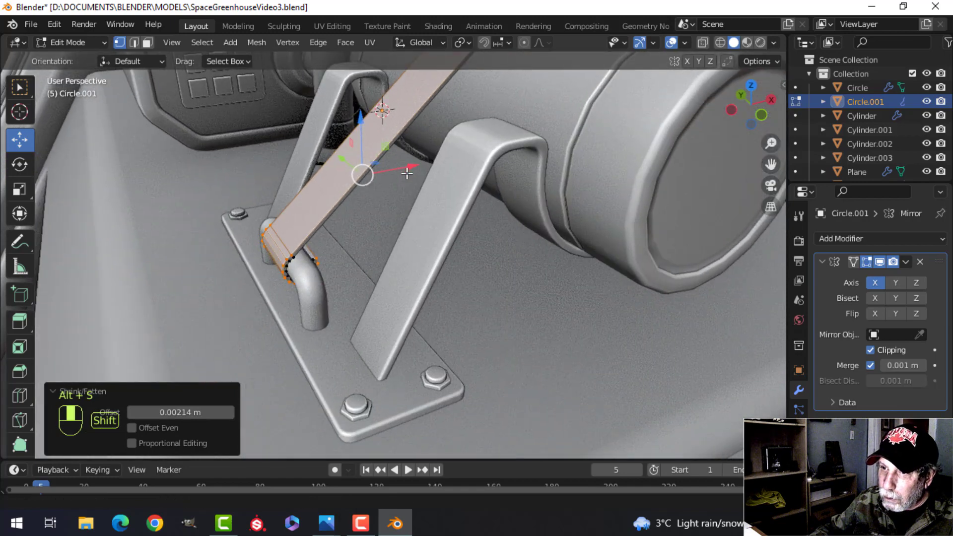
scroll(405, 179, up, 1)
key(Tab)
scroll(421, 173, down, 6)
key(alt+a)
Inspect the thickened strap and its open centre end by temporarily hiding the Mirror modifier in the viewport.
middle_drag(553, 152, 446, 200)
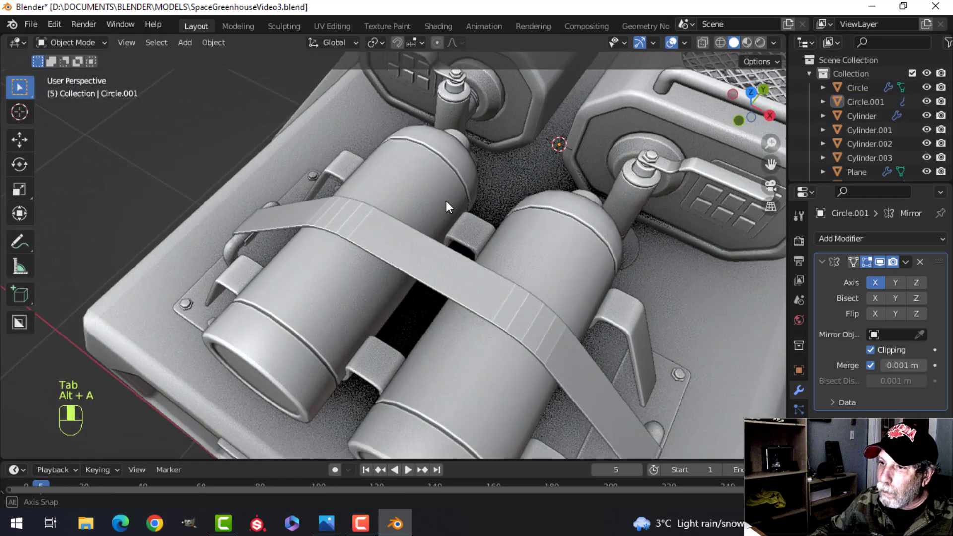
scroll(407, 258, down, 3)
shift+middle_drag(403, 272, 421, 263)
middle_drag(421, 265, 507, 234)
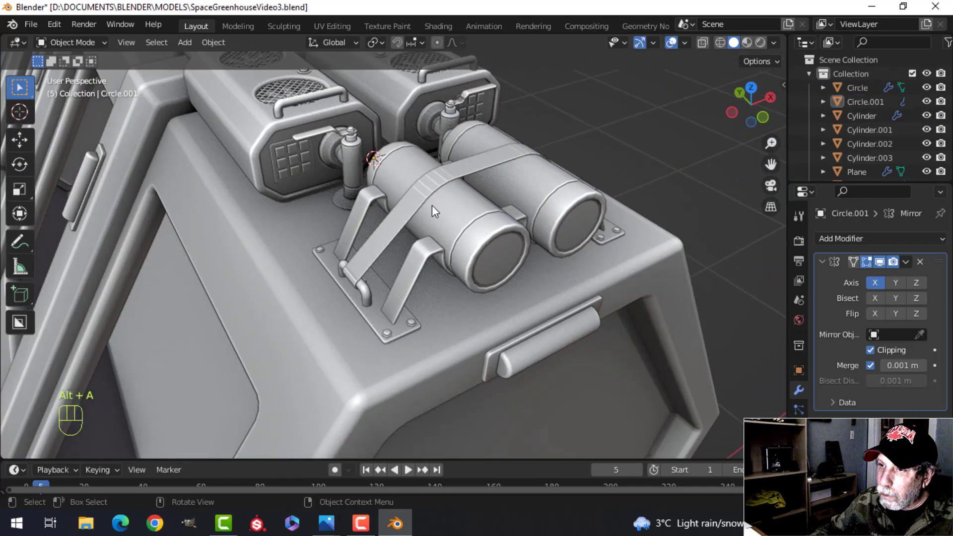
scroll(425, 206, up, 4)
middle_drag(436, 240, 463, 222)
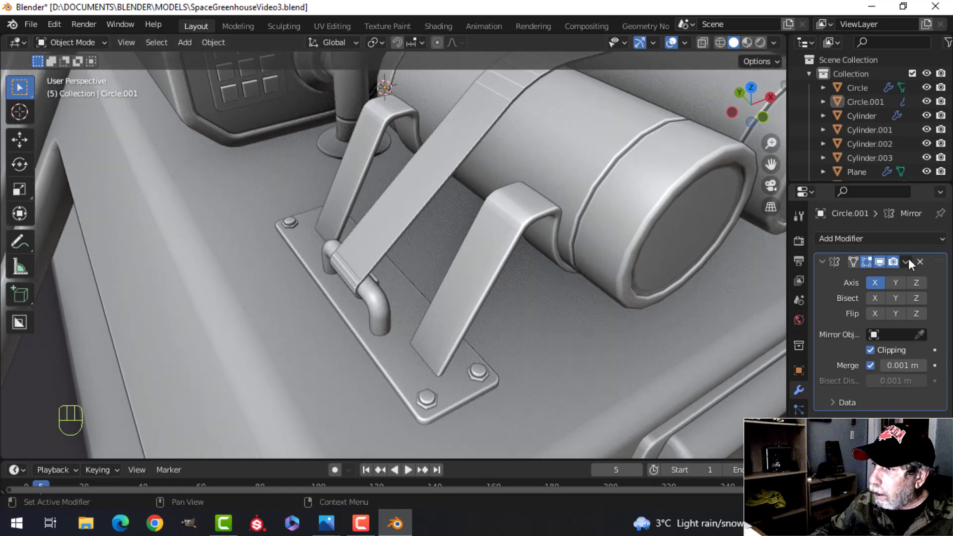
click(880, 260)
middle_drag(638, 200, 481, 192)
scroll(477, 190, up, 4)
scroll(529, 229, down, 4)
click(442, 154)
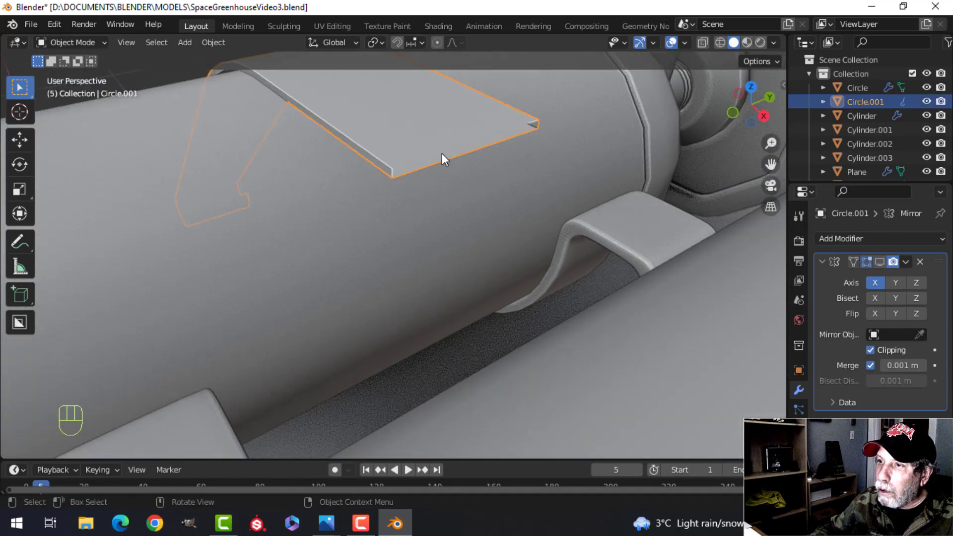
scroll(508, 188, down, 5)
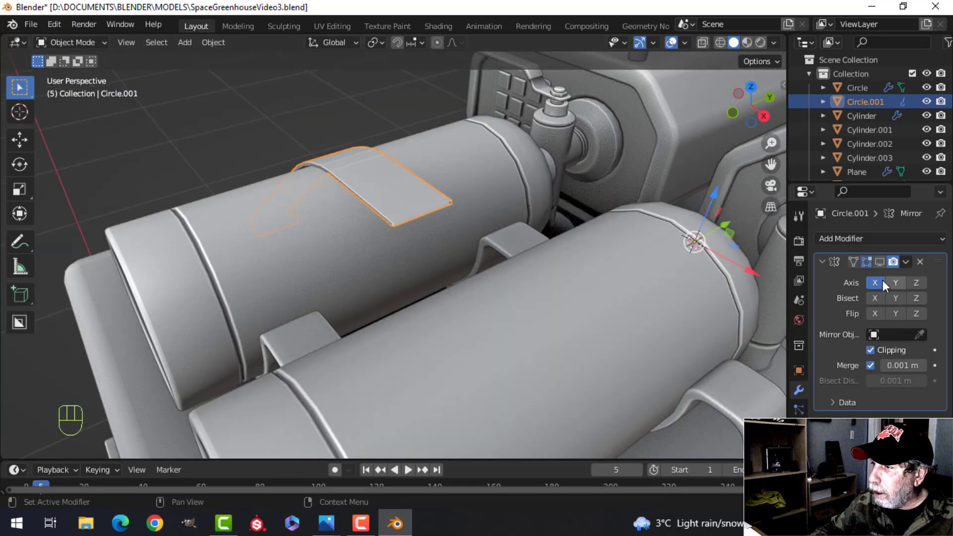
click(879, 262)
key(alt+a)
Shade the strap smooth and isolate it in local view.
middle_drag(438, 279, 487, 301)
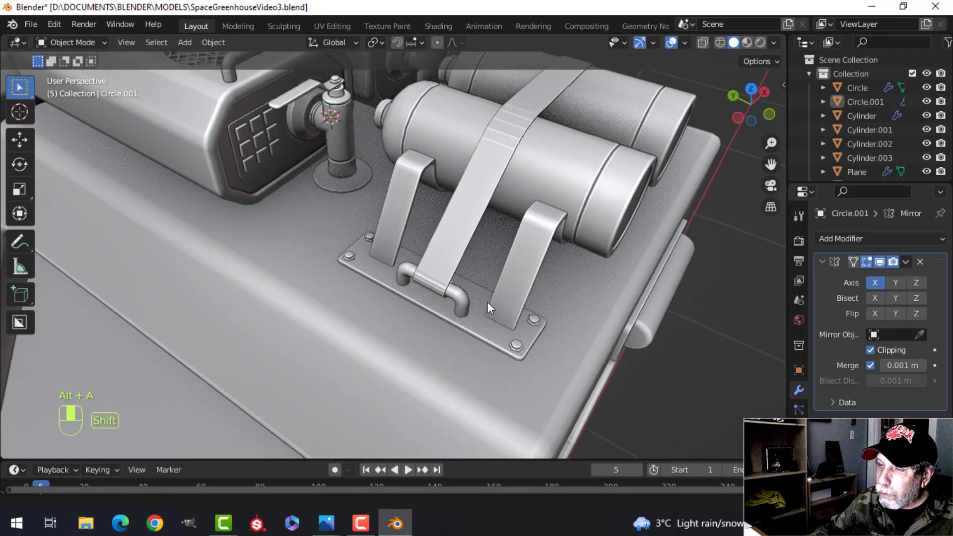
scroll(491, 303, up, 5)
click(467, 264)
right_click(466, 263)
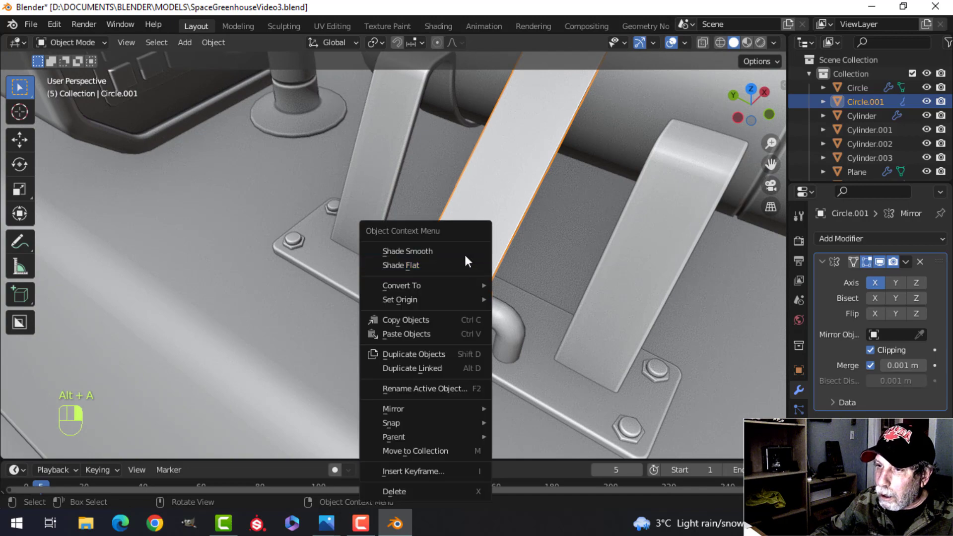
click(465, 251)
scroll(520, 270, down, 4)
mouse_move(589, 252)
middle_down()
mouse_move(485, 254)
mouse_move(572, 242)
mouse_move(571, 253)
middle_up()
scroll(571, 253, up, 2)
key(KP_Divide)
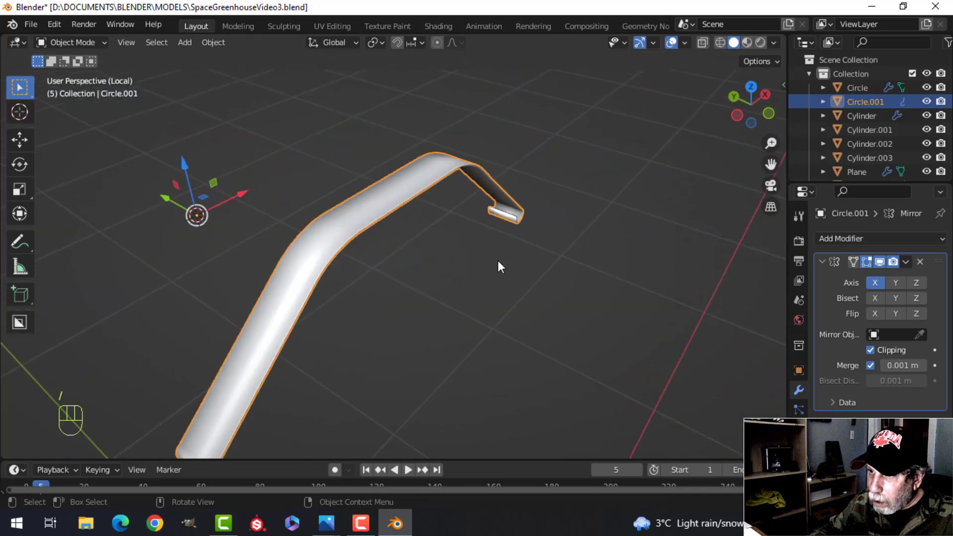
middle_drag(498, 260, 546, 191)
scroll(470, 248, up, 3)
middle_drag(565, 201, 434, 231)
Select the strap's long rim edge loops on both sides and bevel them about 0.00055 m with two segments.
key(Tab)
middle_drag(369, 227, 389, 222)
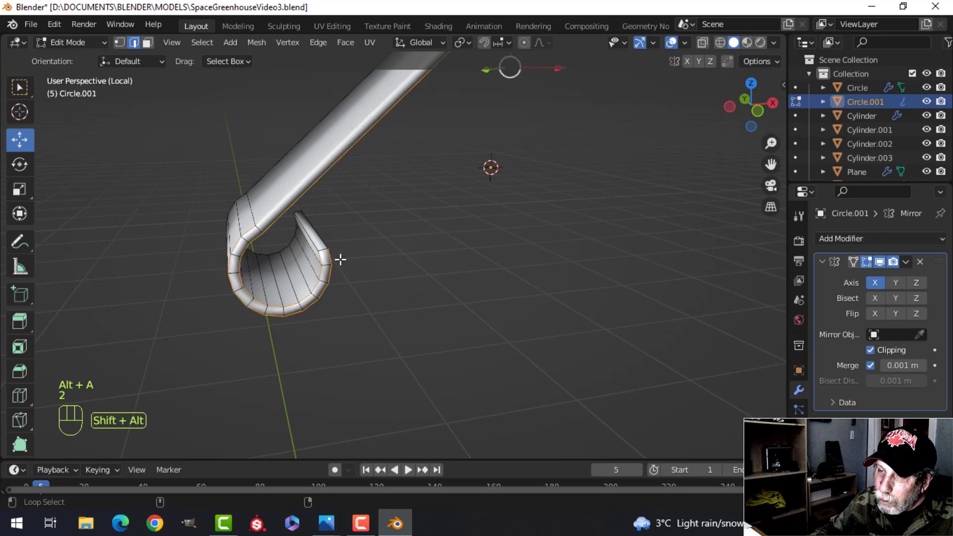
middle_drag(272, 224, 432, 211)
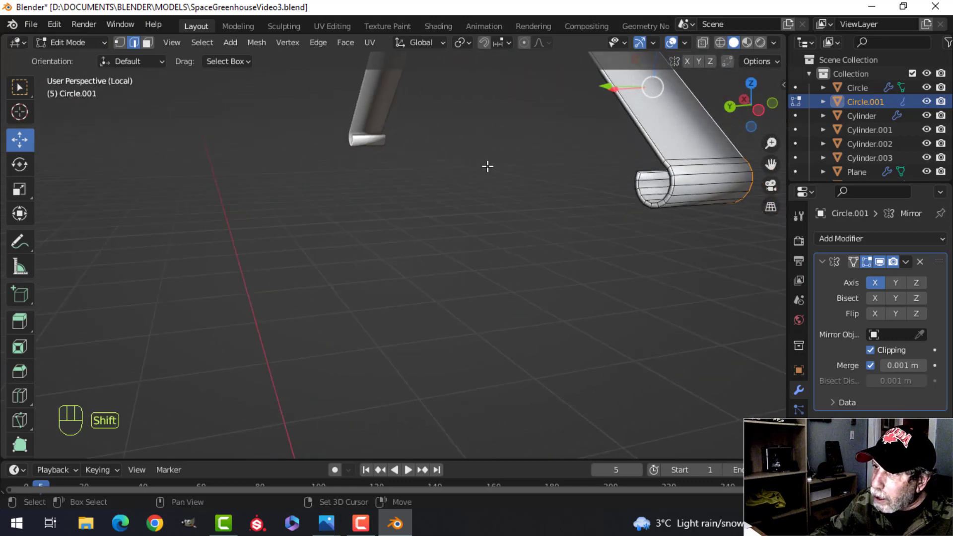
shift+middle_drag(487, 166, 285, 310)
middle_drag(286, 275, 343, 240)
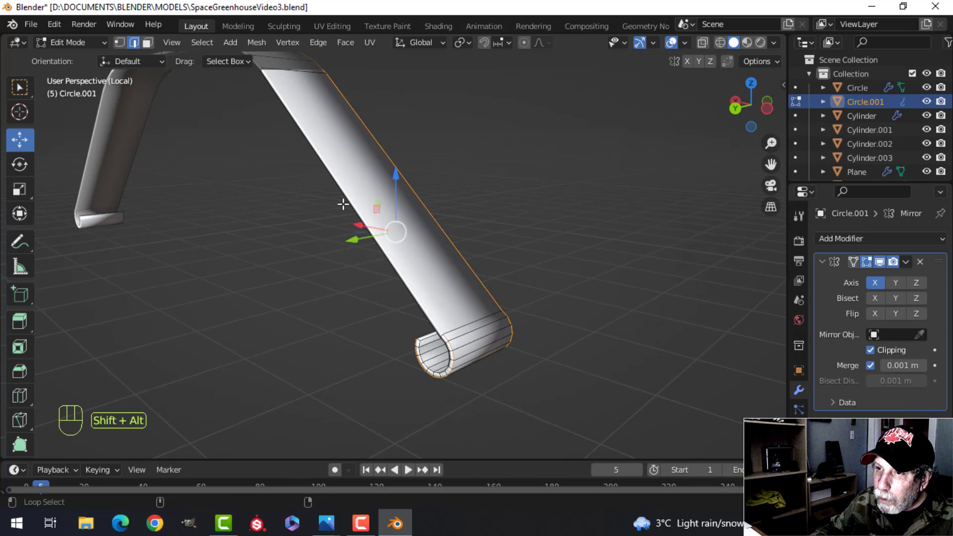
middle_drag(432, 235, 308, 218)
scroll(453, 232, down, 3)
scroll(268, 258, up, 4)
shift+middle_drag(269, 258, 337, 292)
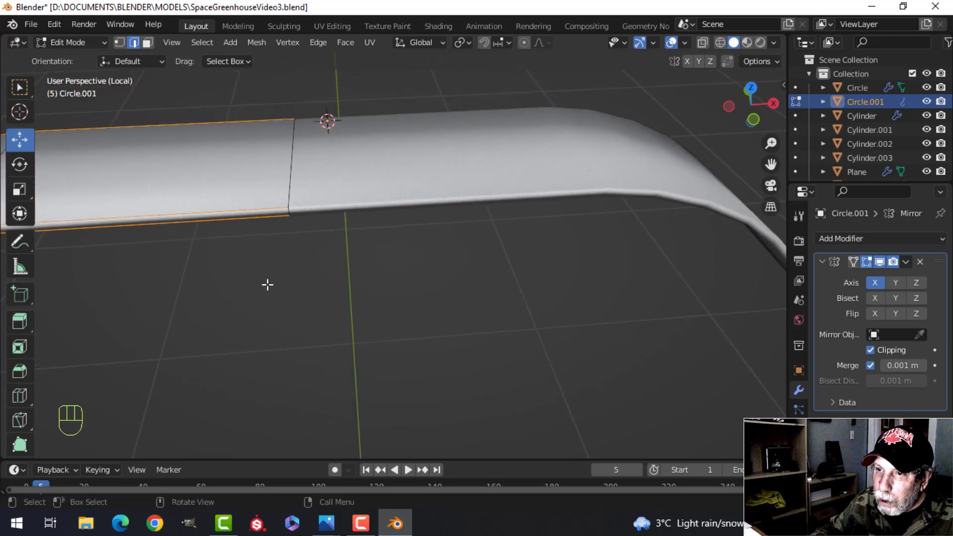
shift+middle_drag(267, 283, 274, 283)
key(ctrl+b)
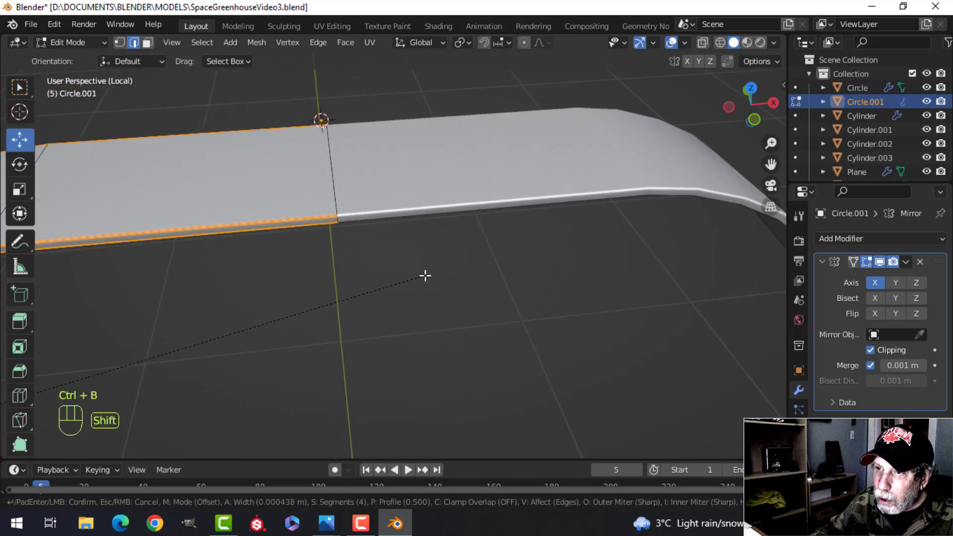
shift+scroll(427, 275, down, 3)
shift+scroll(428, 275, up, 3)
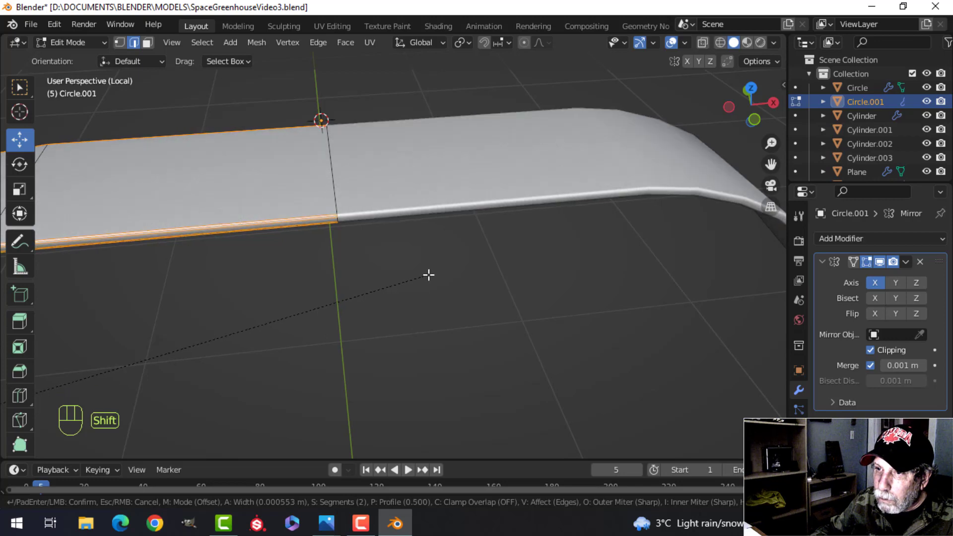
click(427, 275)
key(Tab)
scroll(357, 291, down, 7)
key(alt+a)
Check the bevelled strap's centre end by temporarily hiding the Mirror modifier's result in the viewport.
middle_drag(339, 297, 398, 158)
scroll(416, 301, up, 3)
middle_drag(440, 209, 374, 187)
click(374, 187)
click(878, 263)
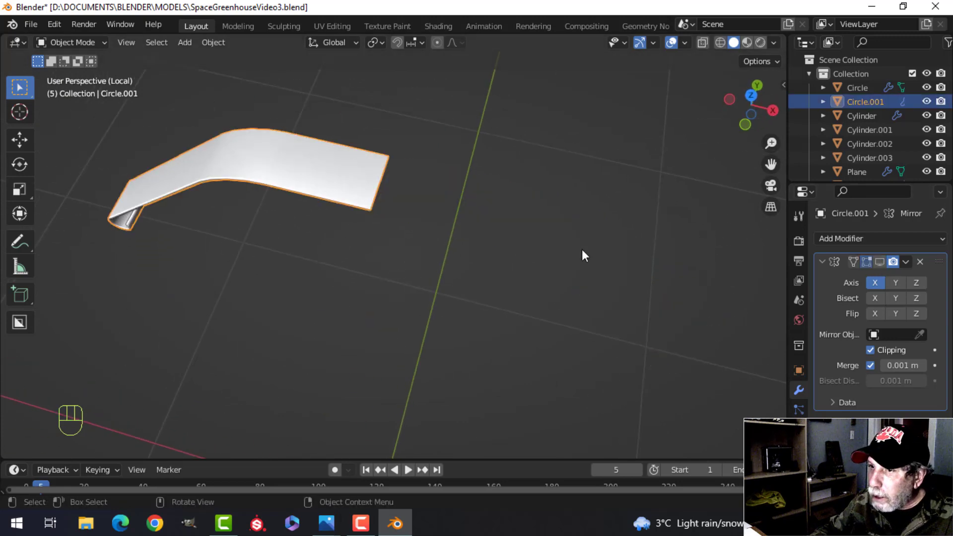
scroll(511, 278, up, 4)
shift+middle_drag(504, 278, 433, 293)
shift+middle_drag(267, 258, 272, 272)
shift+middle_drag(273, 229, 278, 241)
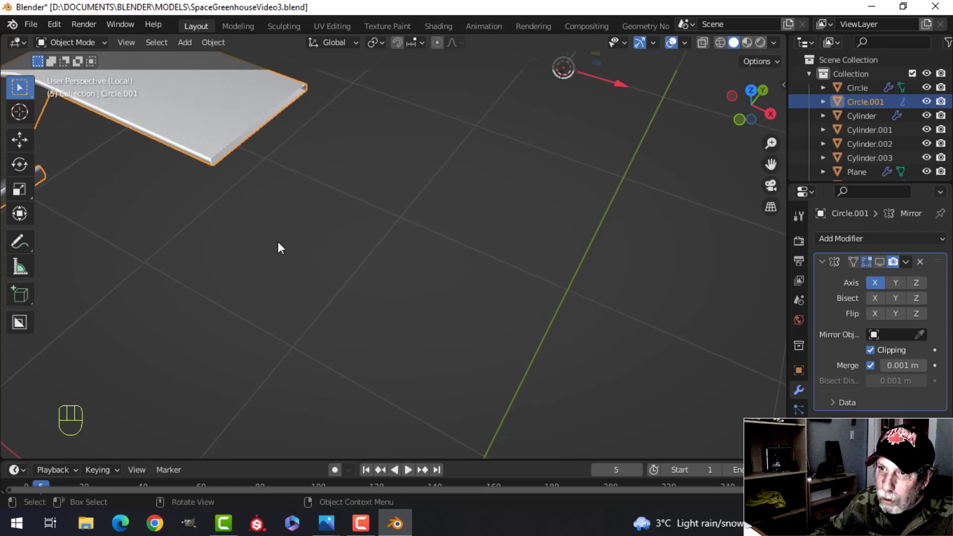
key(Tab)
key(Tab)
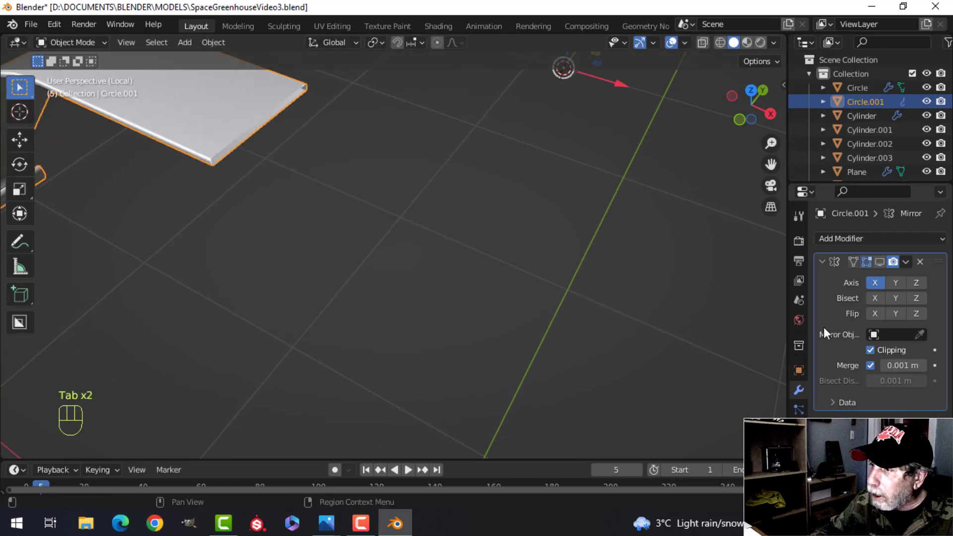
click(878, 262)
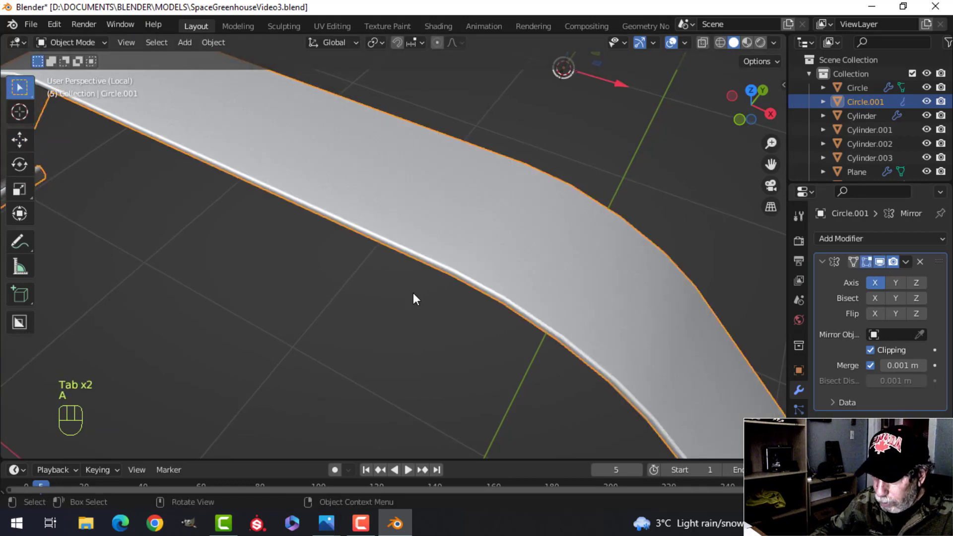
Leave local view, reselect the strap and recalculate the normals of its whole mesh to the outside.
key(slash)
key(alt+a)
click(530, 156)
key(Tab)
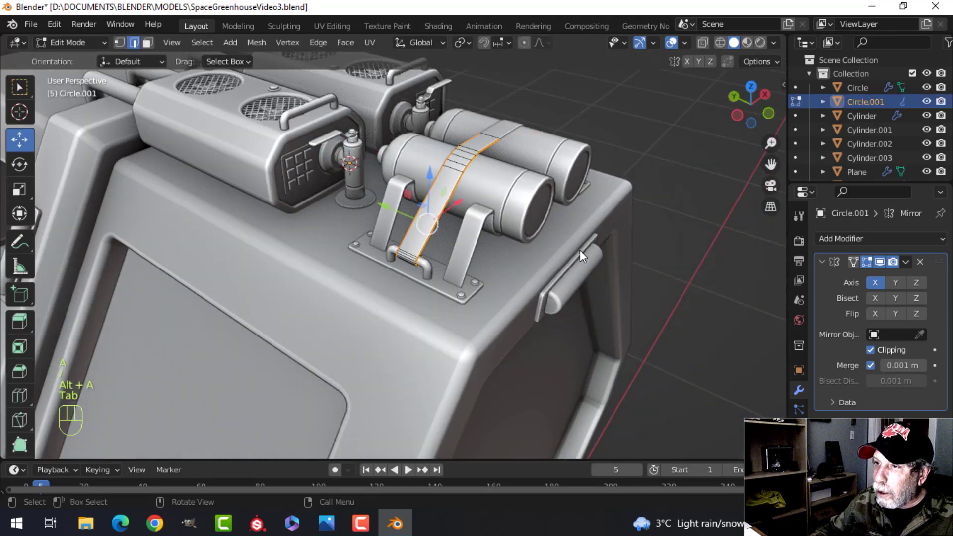
key(alt+n)
click(579, 251)
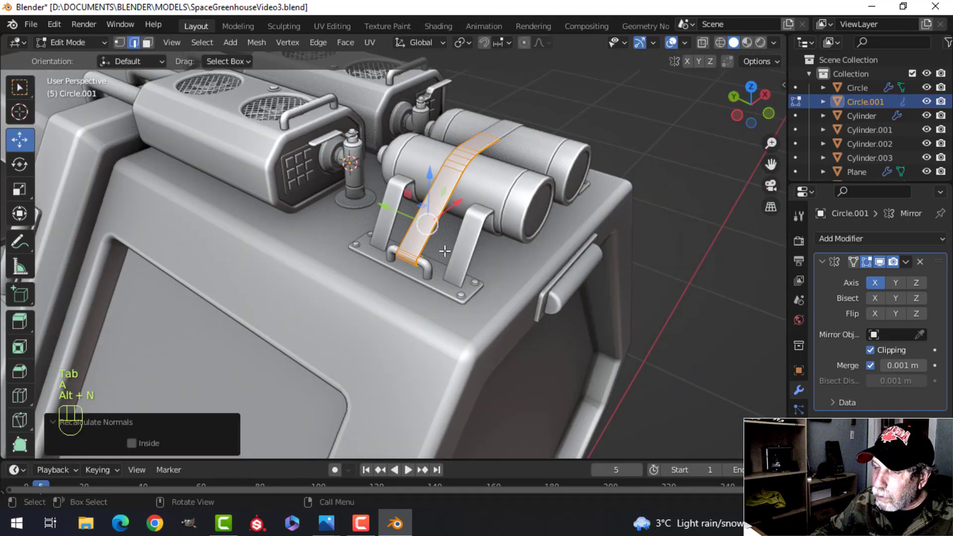
Add a lengthwise loop cut along the strap's centre and bevel it about 0.017 m with one segment.
key(Tab)
scroll(454, 290, up, 5)
key(Tab)
key(alt+a)
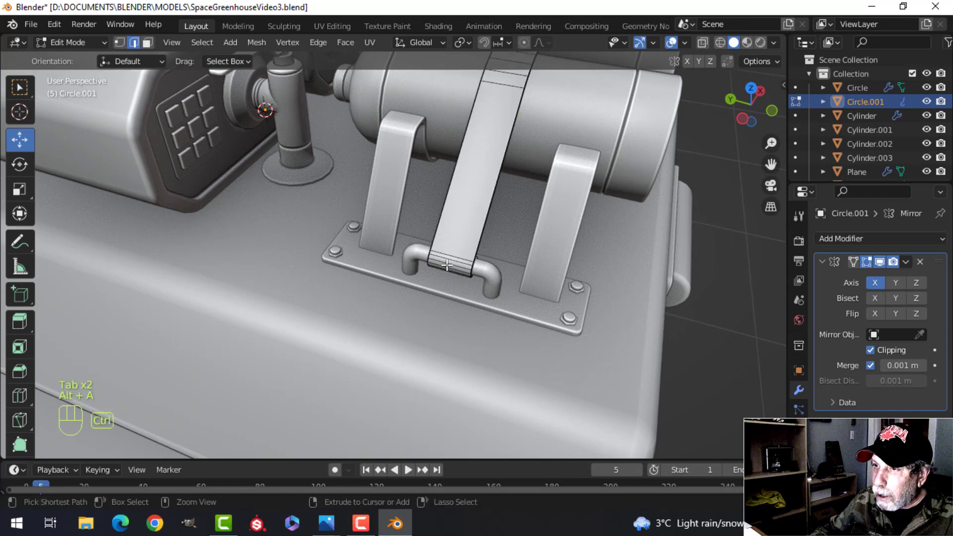
click(446, 265)
right_click(447, 264)
key(ctrl+b)
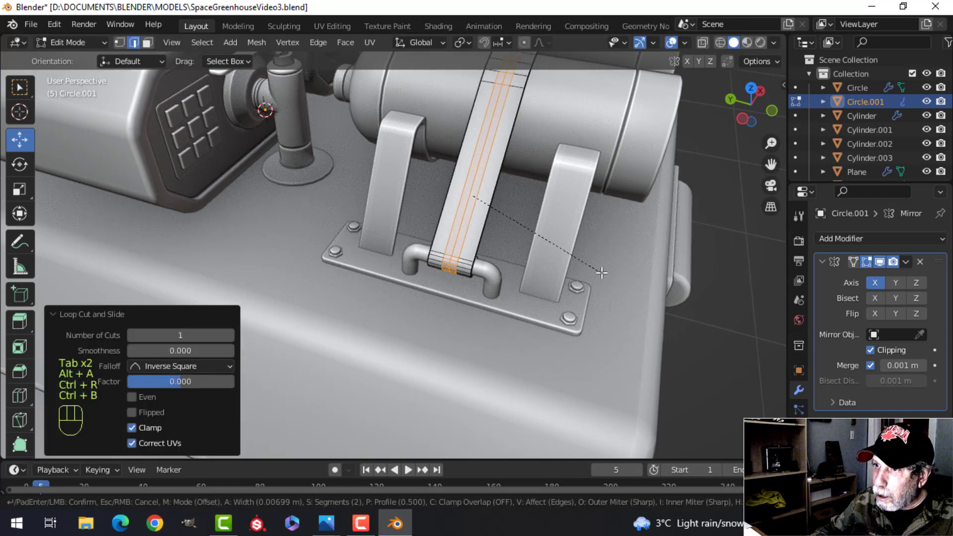
click(609, 280)
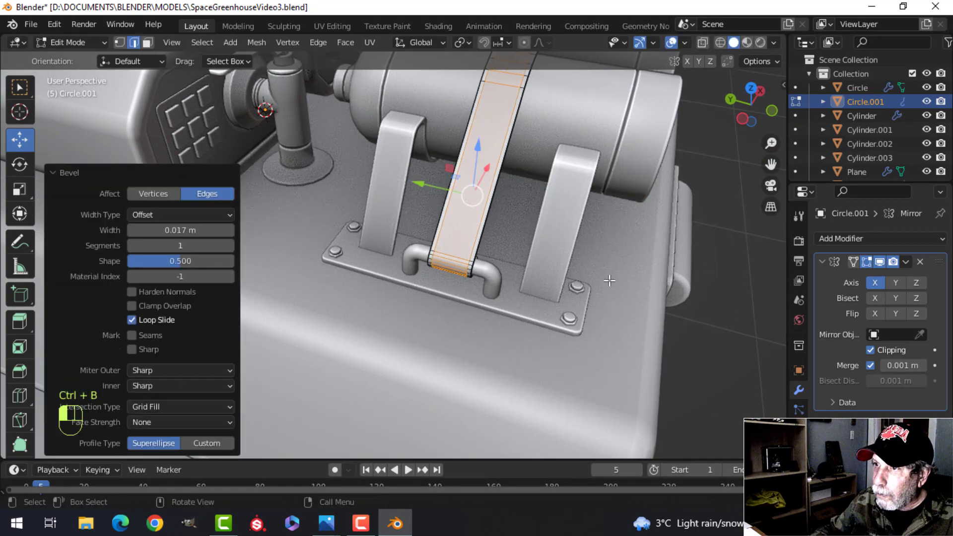
Inspect the strap's shading from several angles, around the handle and over the tanks.
key(Tab)
scroll(598, 259, down, 4)
key(alt+a)
scroll(552, 260, up, 5)
middle_drag(535, 268, 430, 231)
scroll(507, 271, down, 6)
scroll(293, 263, up, 5)
middle_drag(293, 263, 397, 287)
scroll(373, 328, up, 4)
shift+middle_drag(342, 277, 376, 263)
Add a loop cut across the strap and slide it down close to the handle, with a factor of about -0.85.
click(378, 263)
key(Tab)
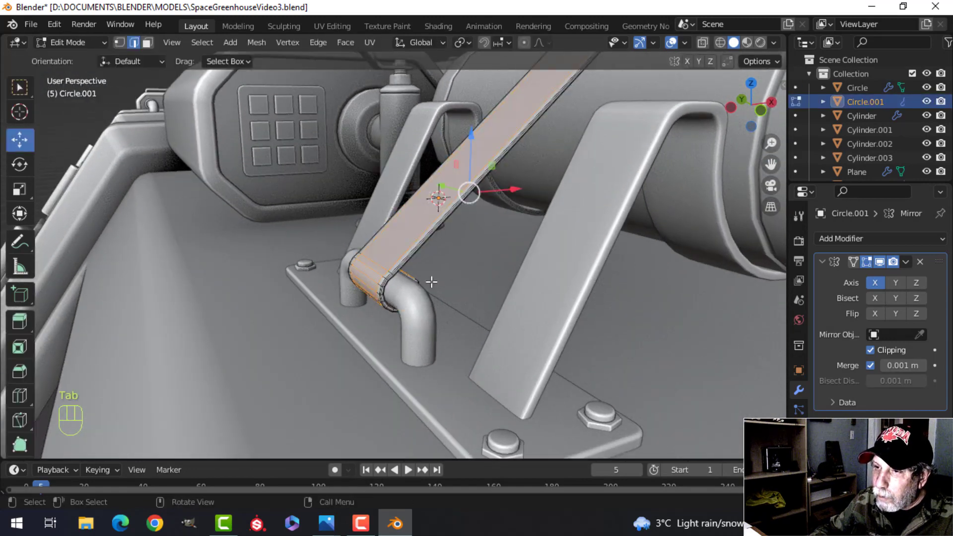
middle_drag(430, 281, 403, 284)
key(alt+a)
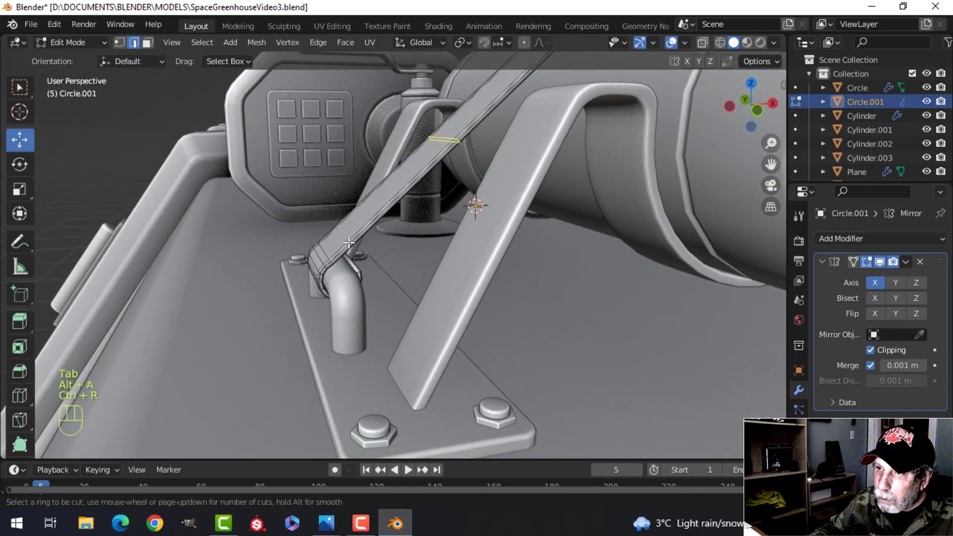
click(349, 242)
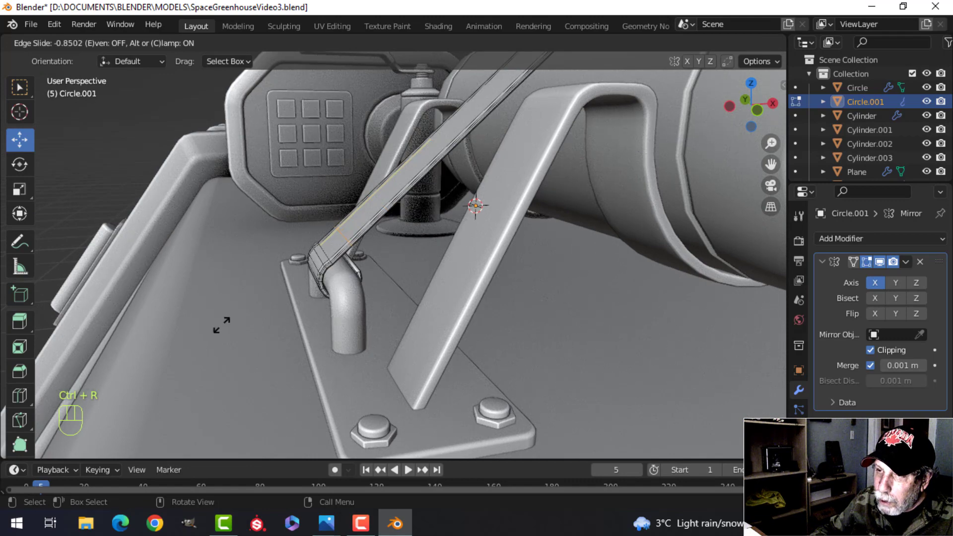
click(220, 325)
Select the narrow end face of the strap where it wraps beneath the handle.
middle_drag(295, 308, 374, 315)
key(alt+a)
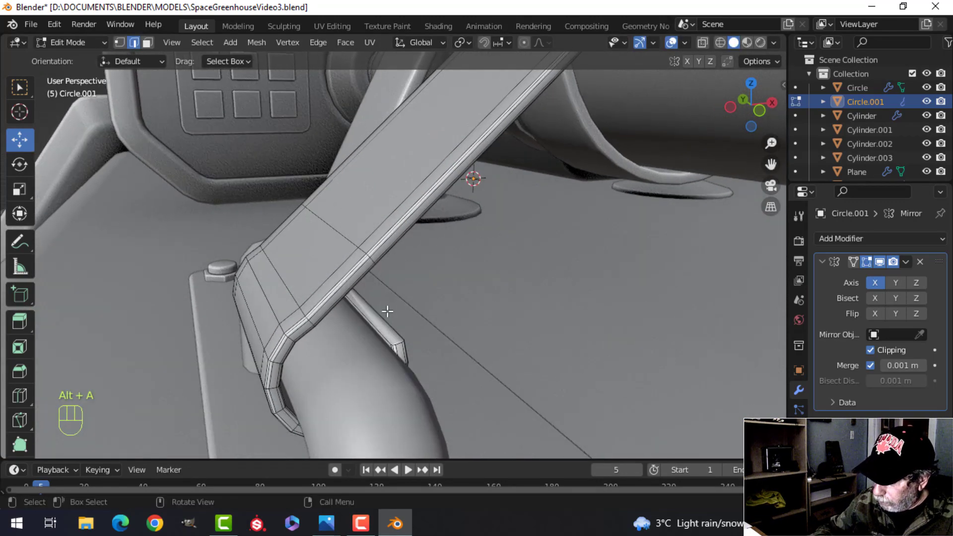
key(KP_7)
scroll(387, 315, down, 4)
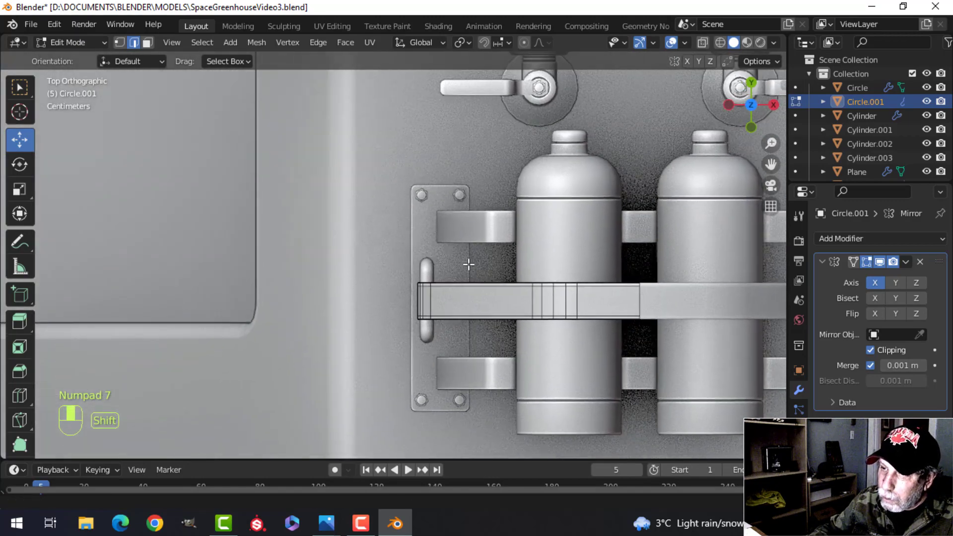
scroll(468, 263, up, 5)
middle_drag(474, 316, 471, 241)
scroll(534, 202, up, 3)
scroll(472, 241, up, 3)
scroll(471, 241, down, 4)
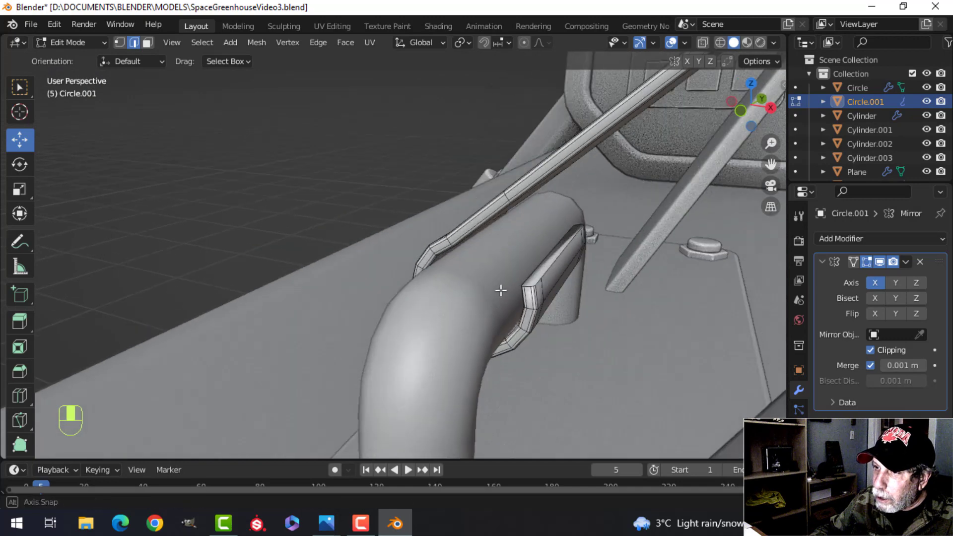
middle_drag(502, 290, 560, 291)
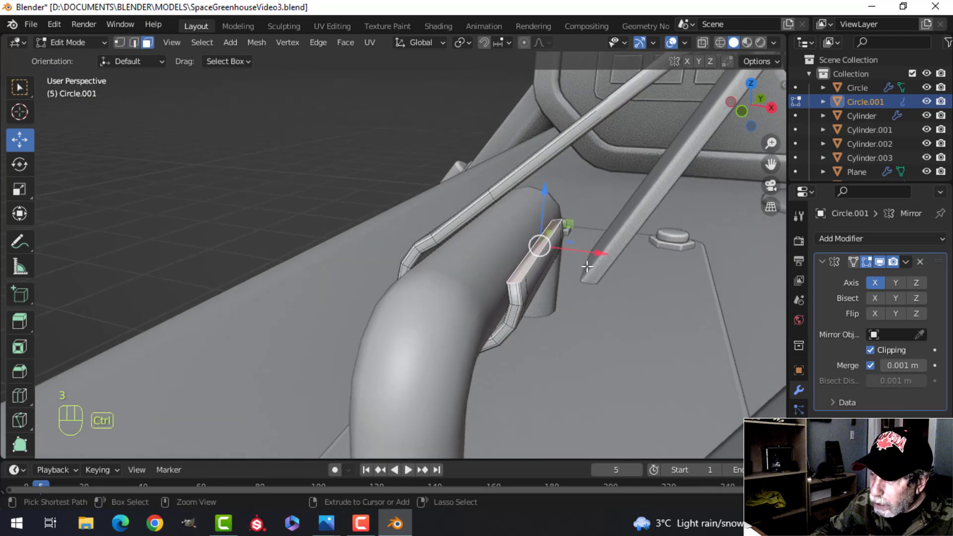
Grow the selection from the end face over the section wrapped around the handle, stopping at the new cross loop.
scroll(587, 267, up, 4)
key(KP_Decimal)
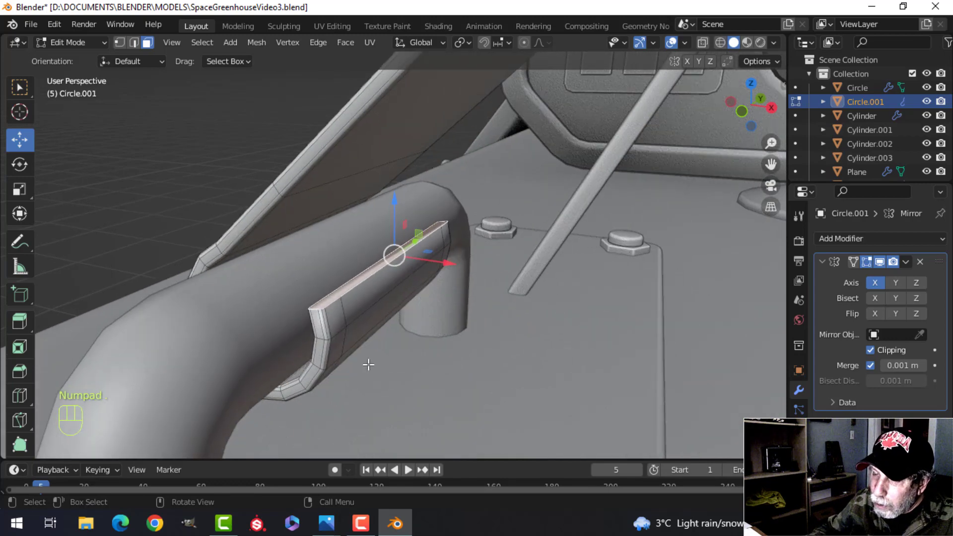
scroll(369, 365, up, 3)
shift+middle_drag(392, 353, 428, 331)
middle_drag(428, 331, 434, 336)
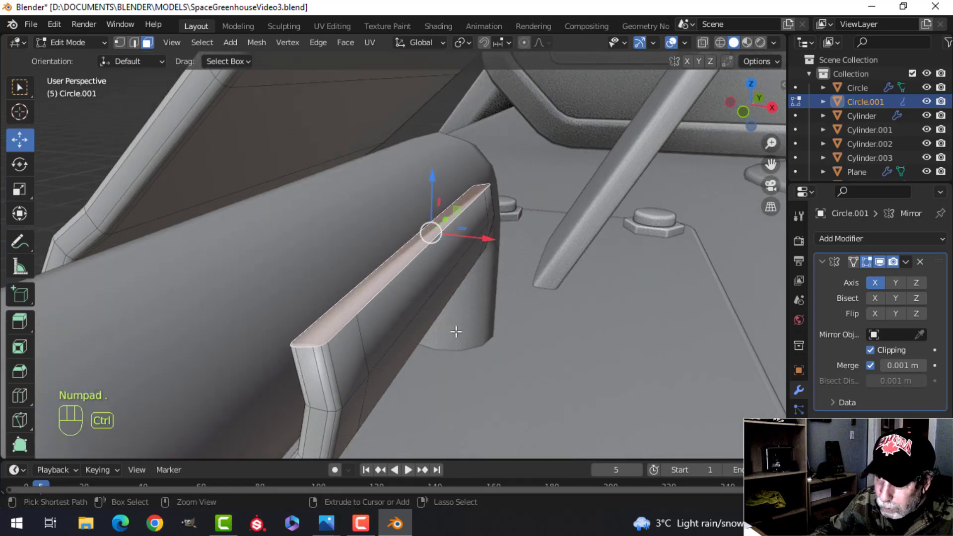
click(481, 371)
key(Tab)
middle_drag(447, 358, 418, 312)
key(Tab)
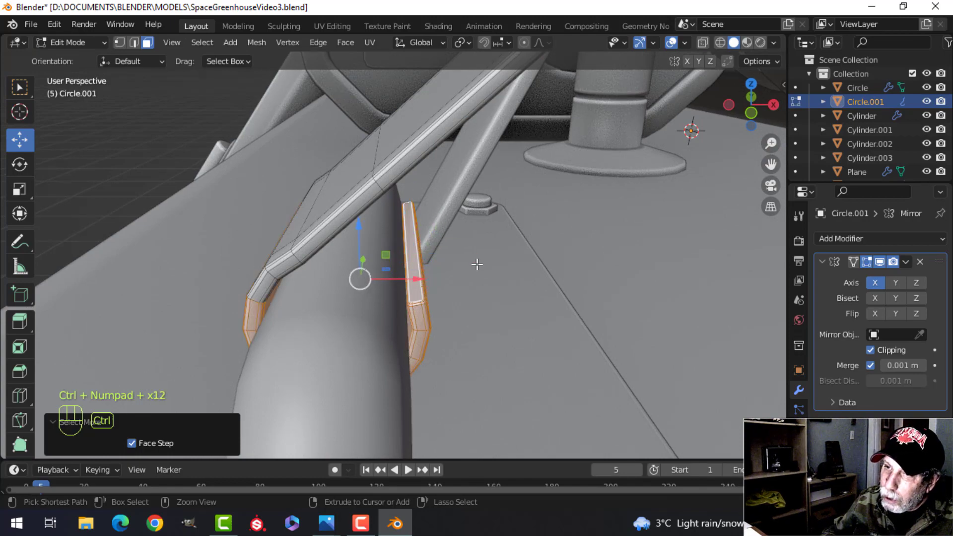
middle_drag(477, 264, 489, 238)
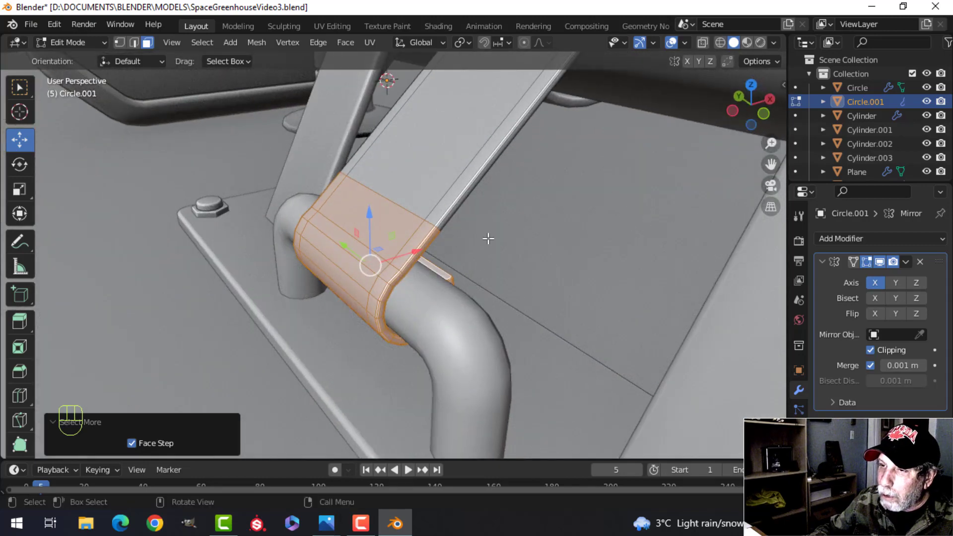
middle_drag(579, 238, 536, 245)
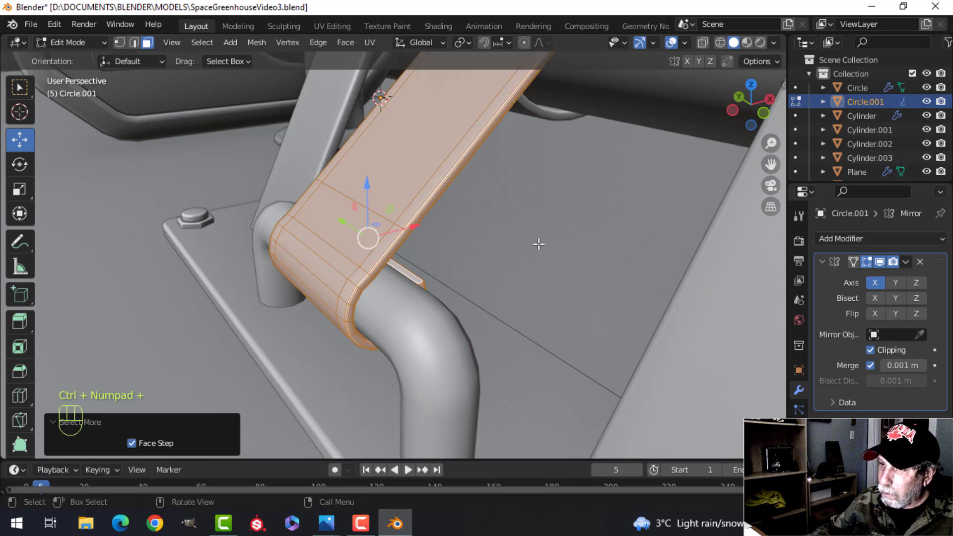
key(ctrl+z)
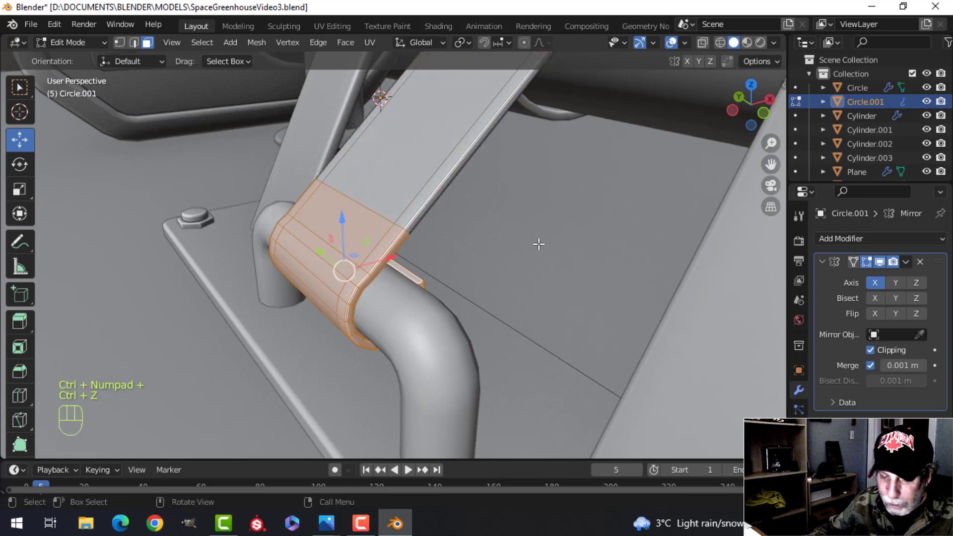
Extrude the wrapped section and fatten it outward about 0.001 m to form a raised sleeve.
key(e)
key(shift)
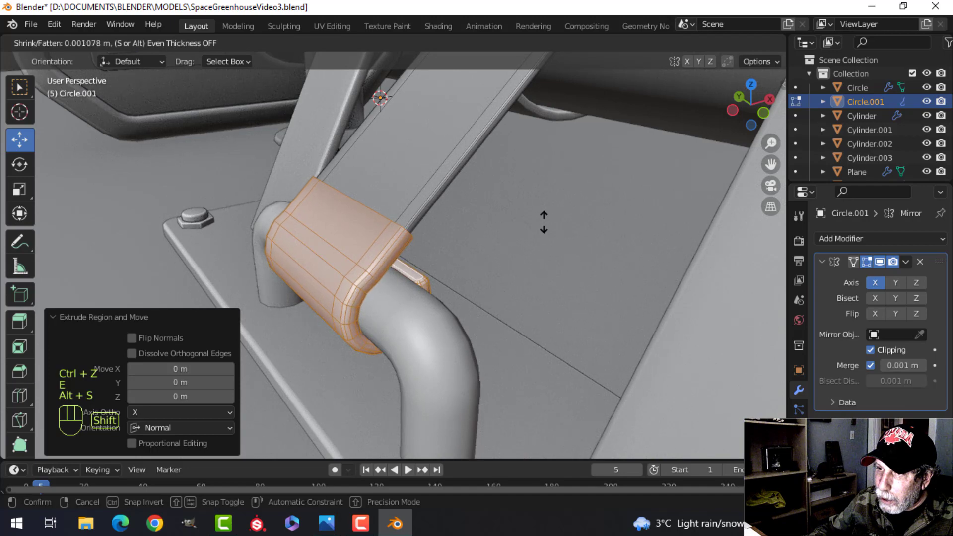
click(543, 219)
key(alt+a)
Select the outer rim edge loop at the sleeve's upper end and bevel it 0.000549 m with two segments.
scroll(487, 213, down, 3)
shift+middle_drag(485, 211, 477, 283)
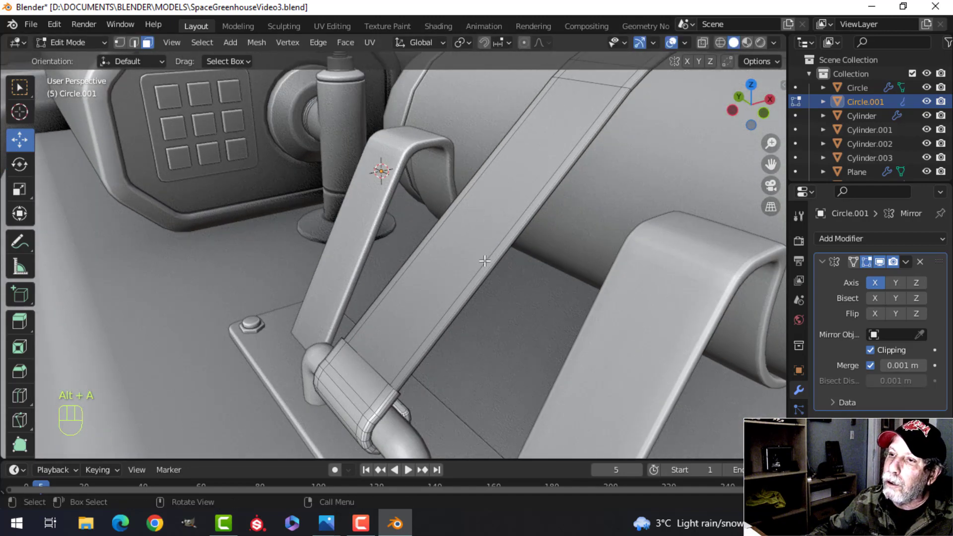
scroll(422, 253, down, 3)
scroll(416, 250, up, 8)
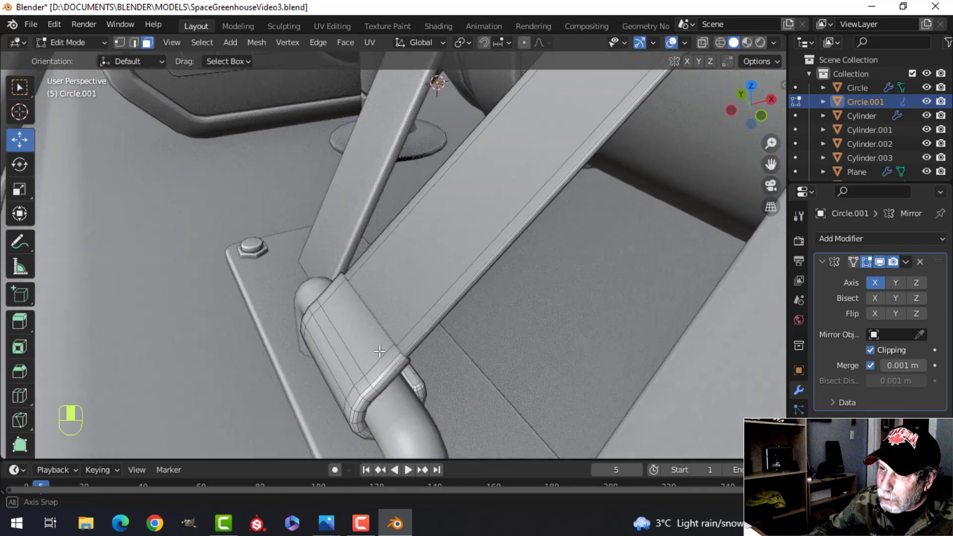
middle_drag(380, 351, 436, 298)
key(alt+a)
alt+shift+click(330, 302)
scroll(330, 303, up, 3)
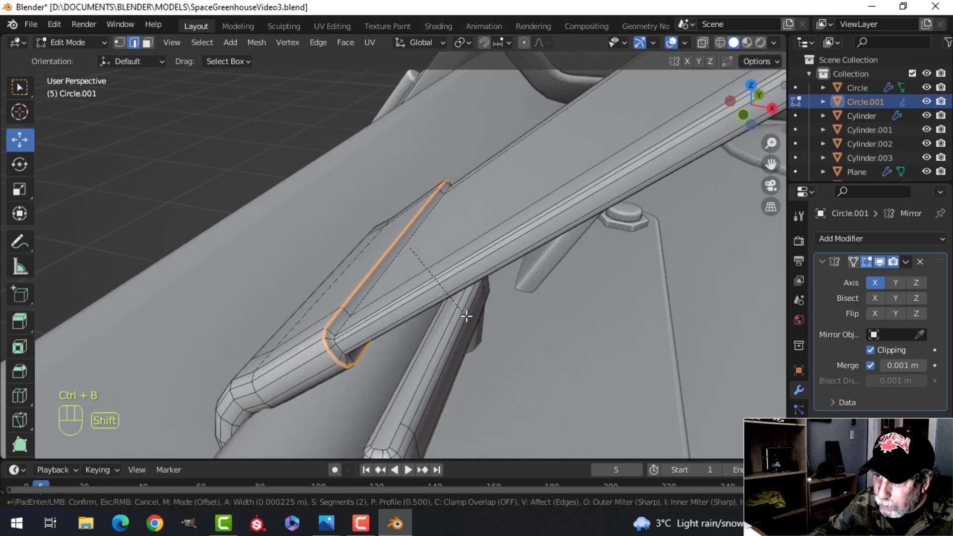
click(409, 244)
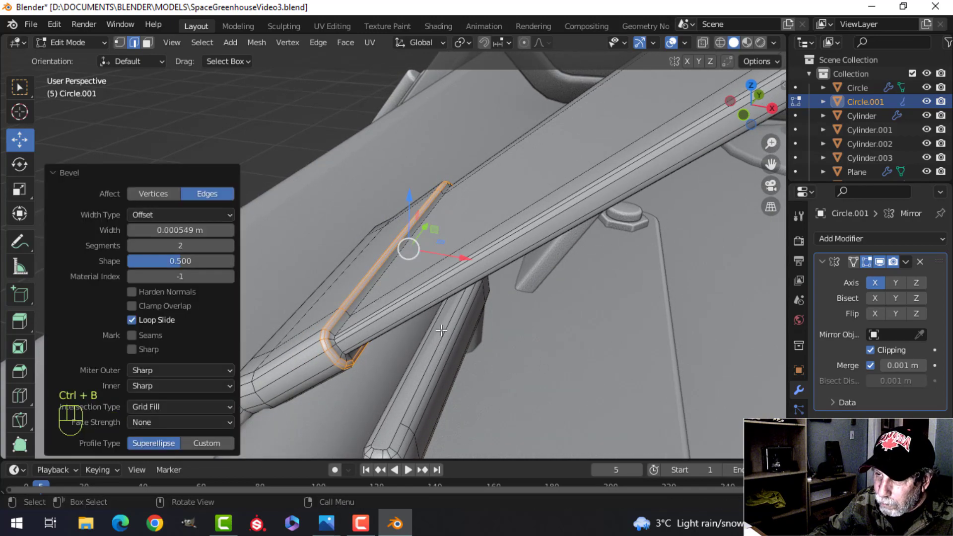
Add a supporting loop cut across the strap and slide it down close to the sleeve's upper rim.
key(Tab)
middle_drag(408, 245, 482, 282)
key(alt+a)
click(452, 250)
key(Tab)
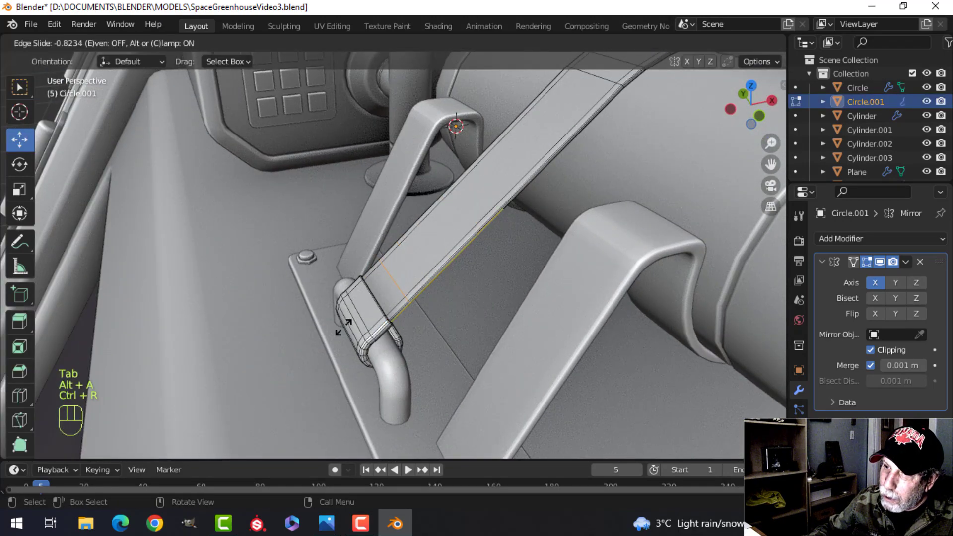
click(323, 342)
key(Tab)
Examine the strap and its sleeve from several angles, over the tanks and close up at the handle.
scroll(467, 288, down, 5)
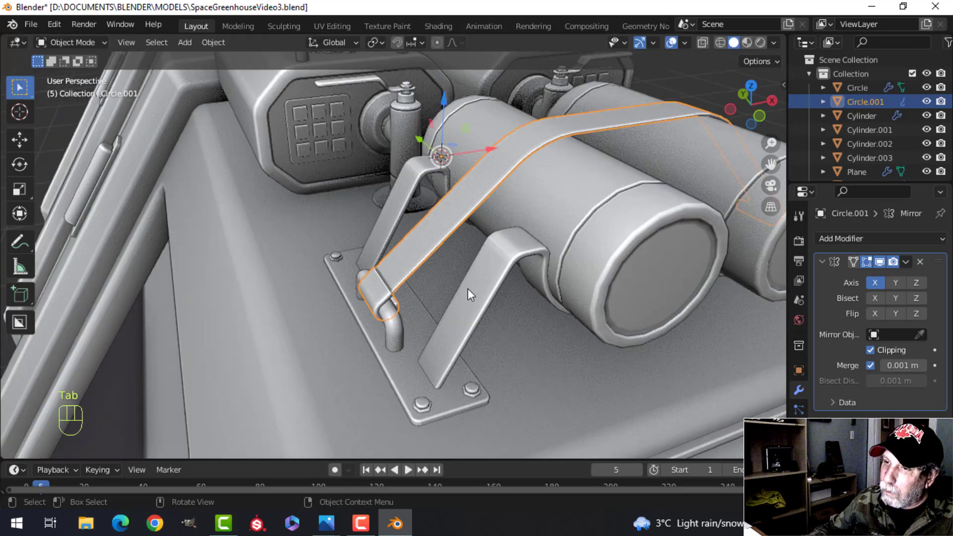
key(alt+a)
middle_drag(468, 288, 447, 298)
shift+middle_drag(666, 332, 496, 199)
middle_drag(497, 199, 508, 172)
scroll(442, 198, down, 3)
middle_drag(442, 199, 381, 157)
scroll(407, 237, up, 4)
scroll(320, 266, up, 3)
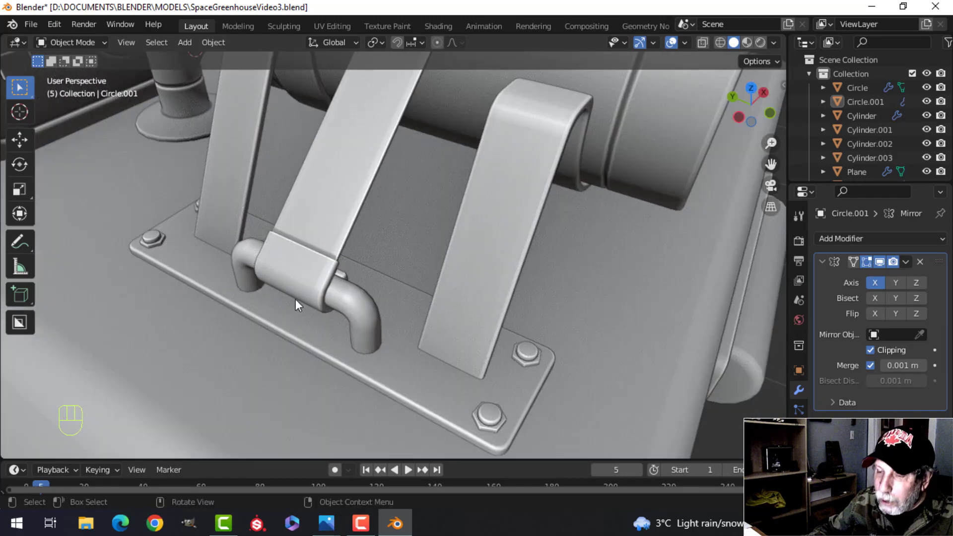
middle_drag(282, 129, 464, 270)
scroll(399, 155, down, 4)
scroll(412, 168, up, 3)
scroll(528, 216, down, 2)
scroll(543, 260, up, 2)
middle_drag(464, 270, 422, 270)
scroll(471, 268, up, 2)
middle_drag(422, 270, 409, 295)
scroll(339, 263, down, 3)
scroll(460, 259, up, 3)
Select the flat upper face of the strap's sleeve and snap the 3D cursor to it.
key(Tab)
middle_drag(476, 271, 529, 281)
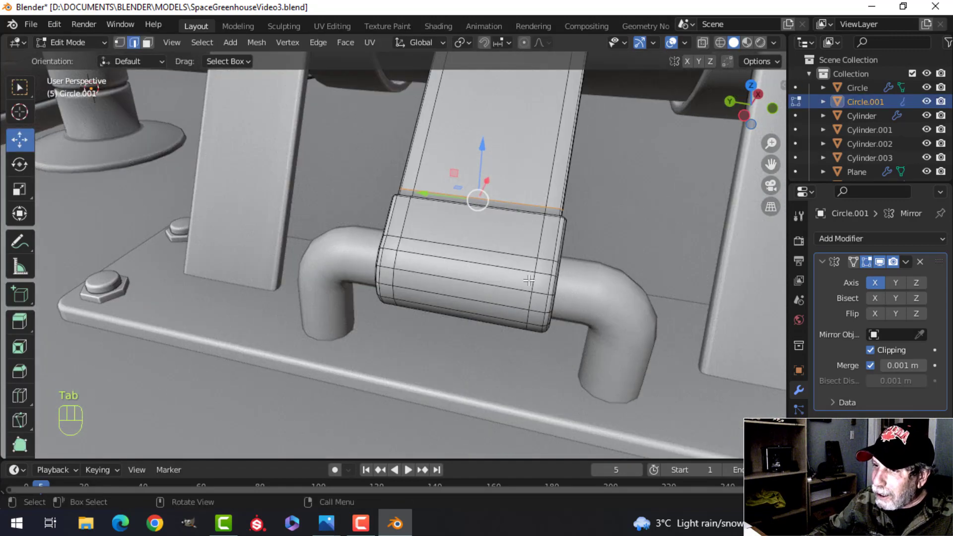
click(462, 222)
scroll(516, 240, down, 2)
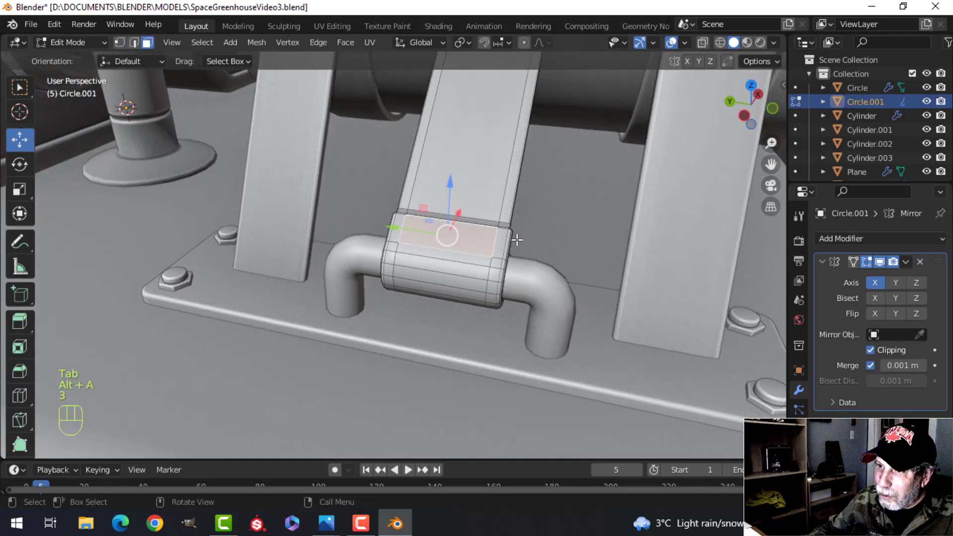
key(shift+s)
click(546, 300)
Add a circle mesh at the 3D cursor and scale it down to fit within the sleeve's width.
key(Tab)
mouse_move(536, 260)
middle_down()
mouse_move(463, 252)
mouse_move(522, 259)
middle_up()
scroll(472, 258, up, 2)
key(shift+a)
mouse_move(498, 222)
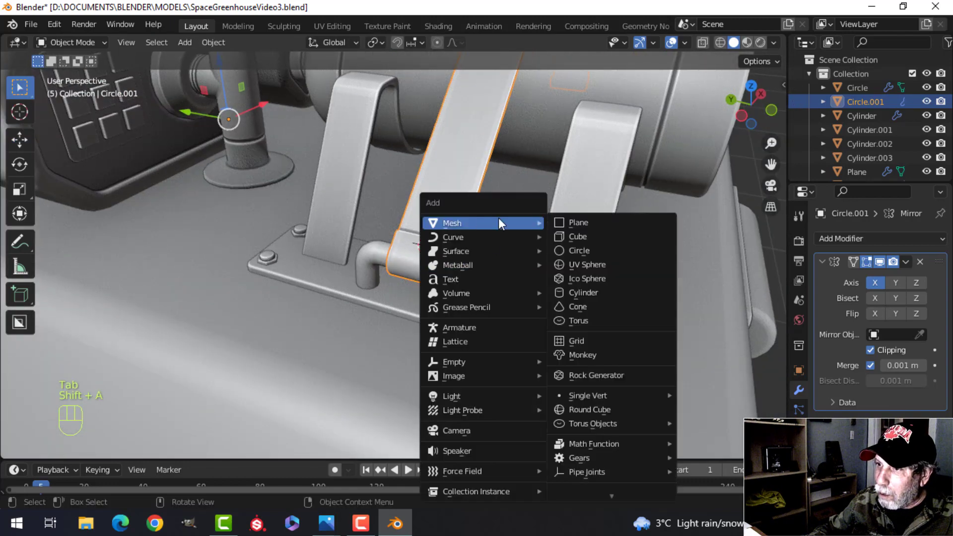
click(579, 249)
key(Tab)
key(s)
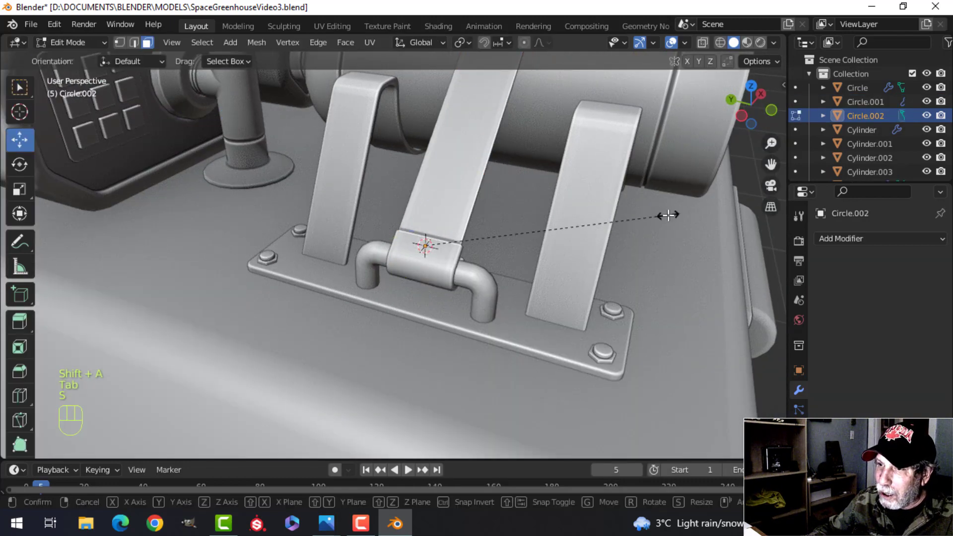
click(425, 247)
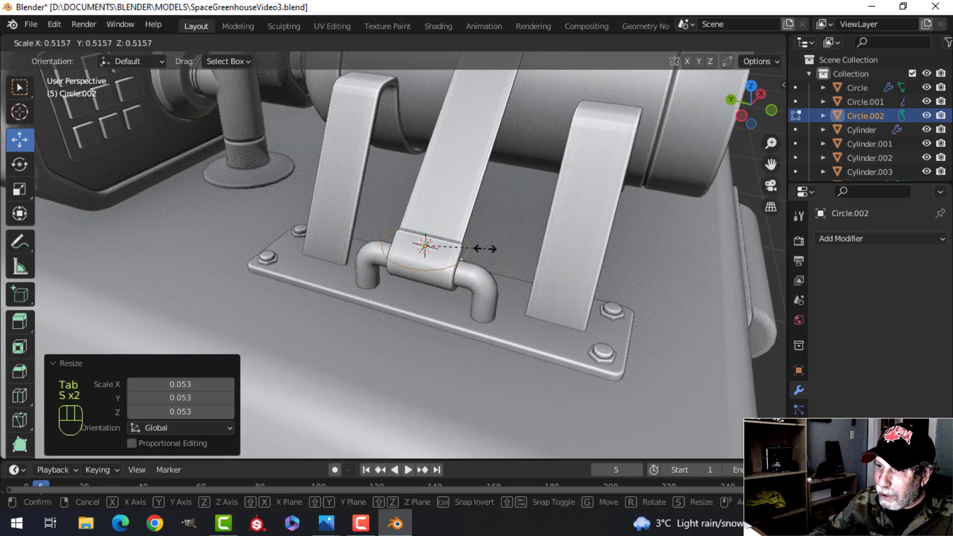
scroll(464, 244, up, 4)
key(s)
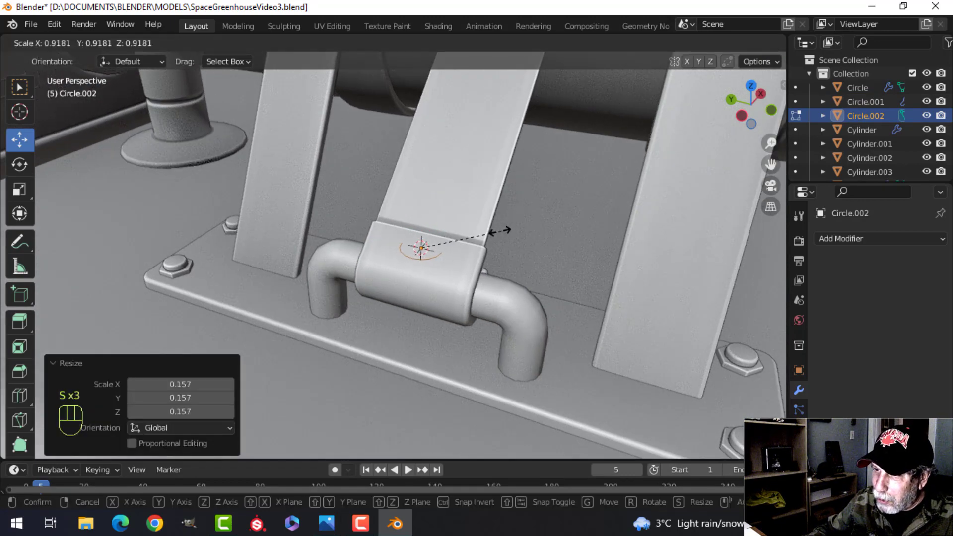
Fill the circle with a face and move it about -0.021 m along X, clear of the sleeve.
middle_drag(517, 230, 482, 247)
key(f)
click(406, 240)
middle_drag(406, 239, 434, 225)
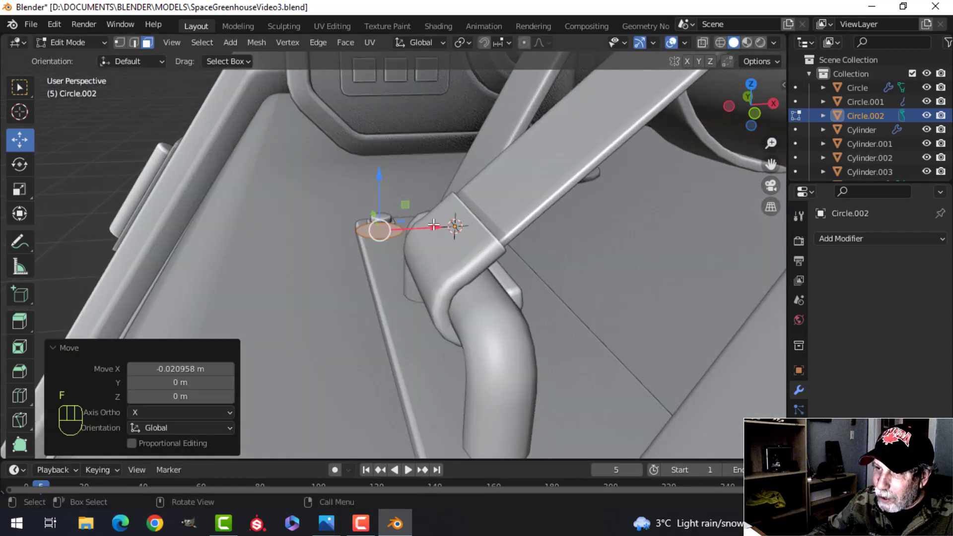
Extrude the disc downward into a short cylinder and delete its bottom face.
click(433, 236)
key(x)
click(416, 268)
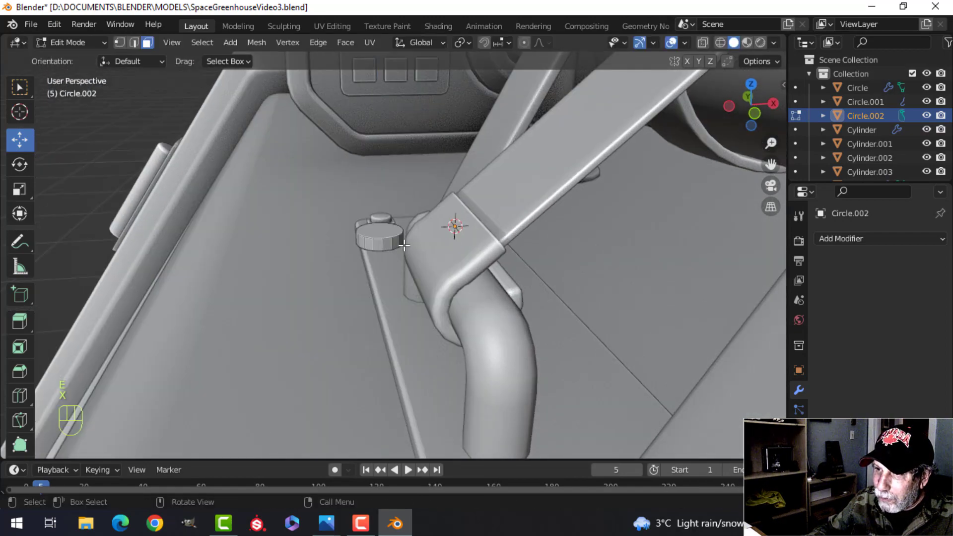
Bevel the top face's rim of the short cylinder 0.00109 m with three segments and shade the object smooth.
shift+middle_drag(412, 241, 501, 246)
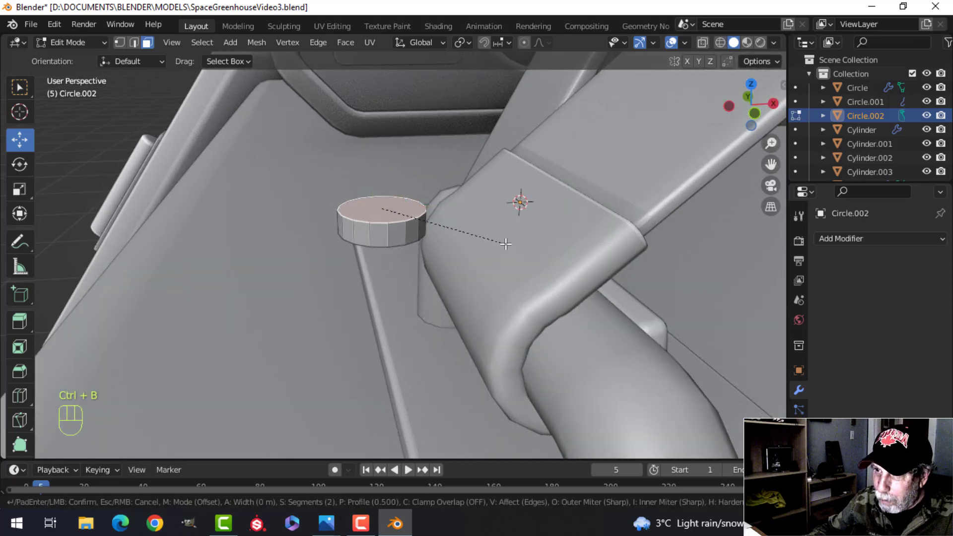
click(571, 292)
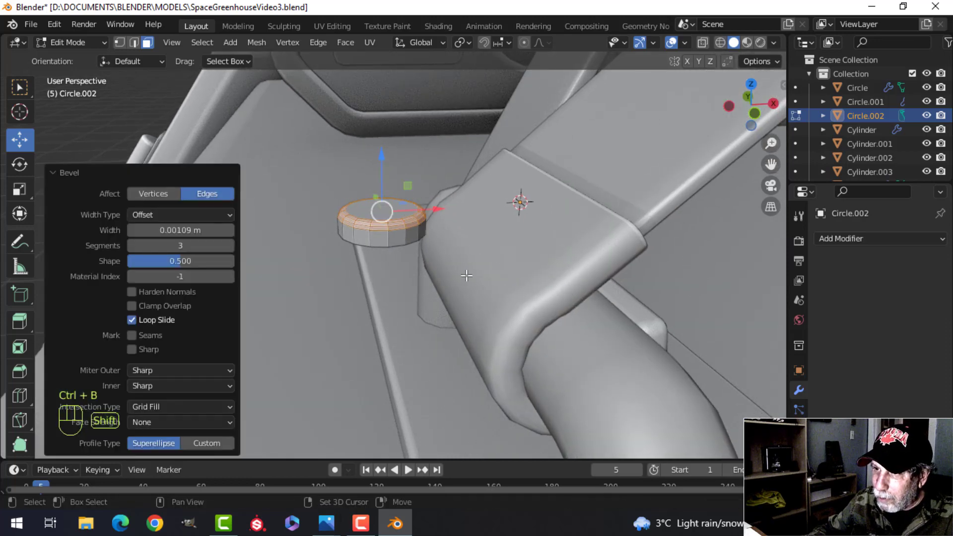
key(Tab)
right_click(383, 221)
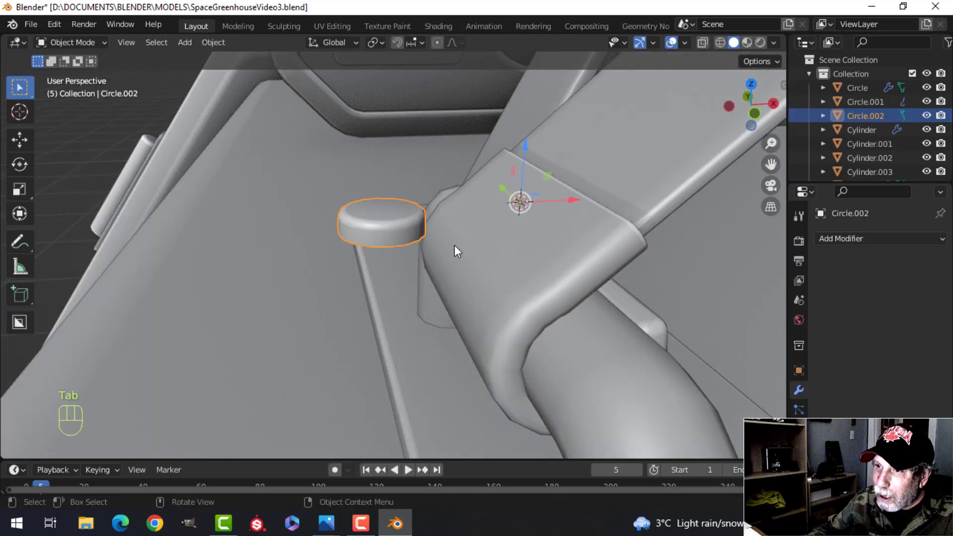
Scale the rivet to 0.764, rotate it to match the sleeve's slope, and move it against the sleeve's upper face.
key(Tab)
key(a)
key(KP_1)
shift+middle_drag(492, 250, 433, 302)
click(419, 288)
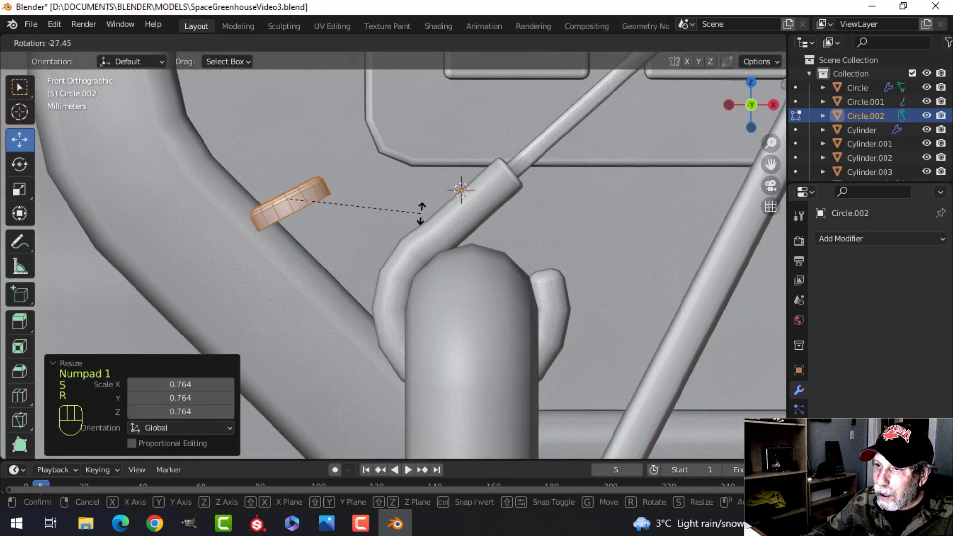
click(400, 164)
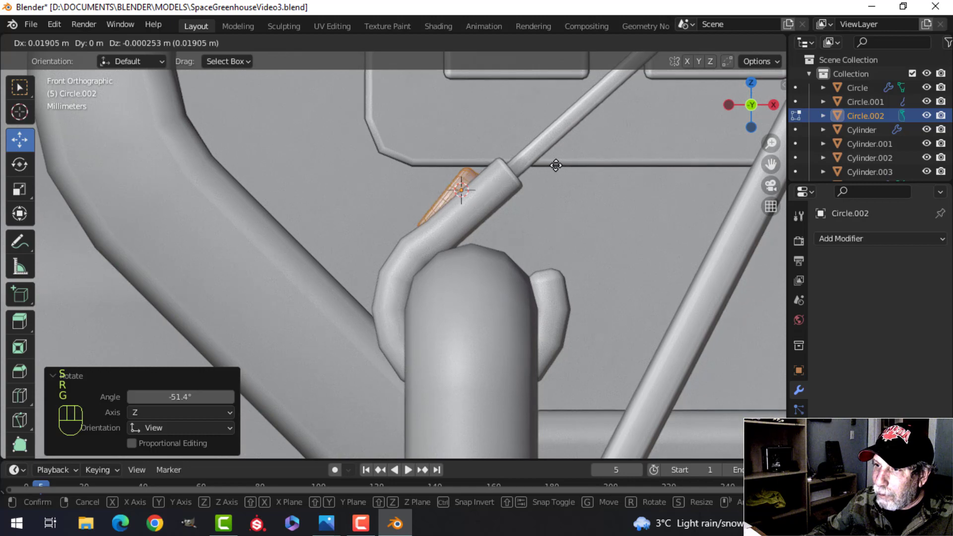
click(555, 184)
key(g)
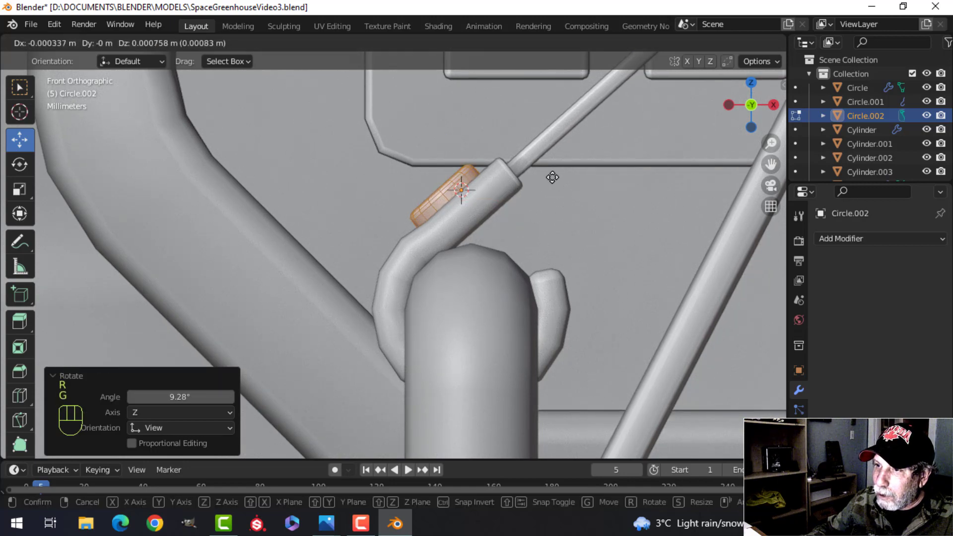
click(553, 178)
Shrink the rivet to 0.654, shift it about 0.014 m along Y to one side of the sleeve, and place a duplicate at the other side.
middle_drag(553, 177, 612, 228)
key(s)
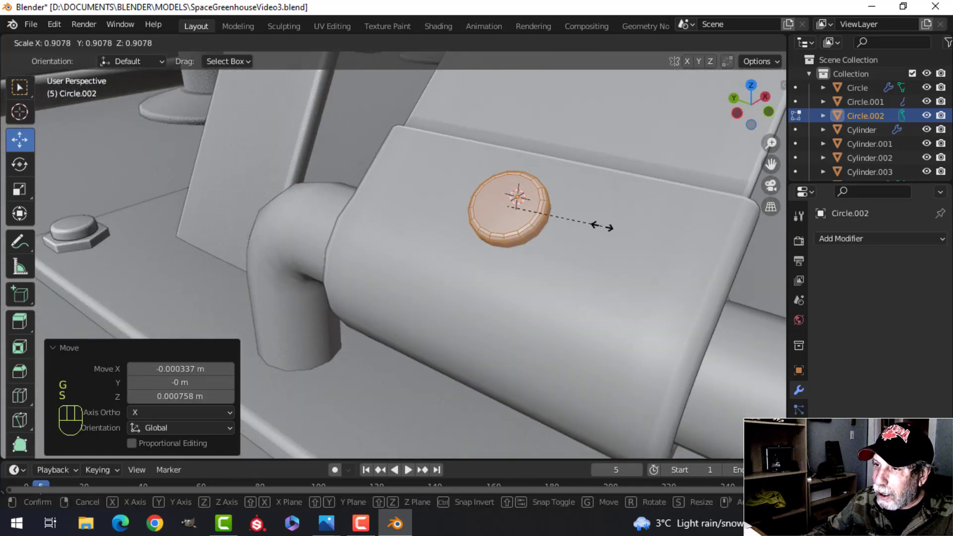
click(571, 233)
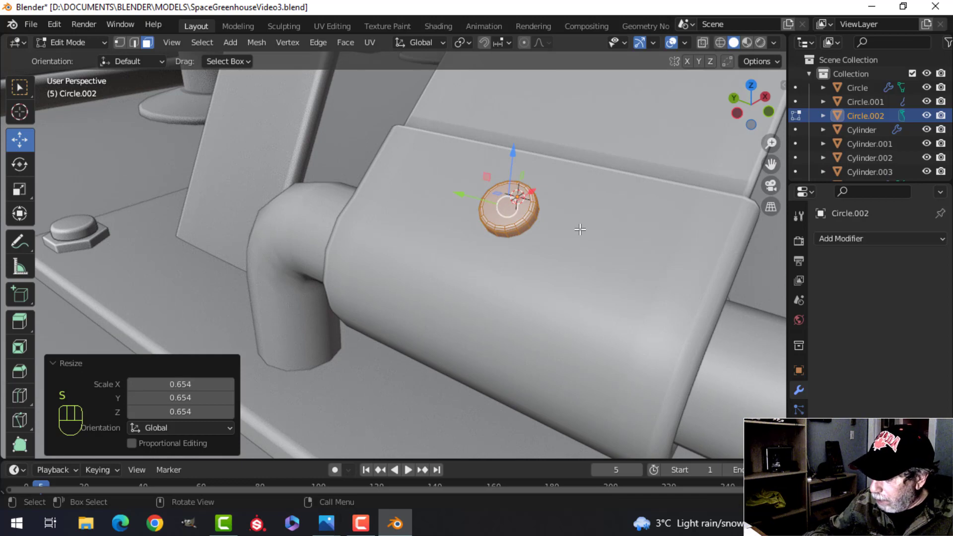
key(ctrl+KP_3)
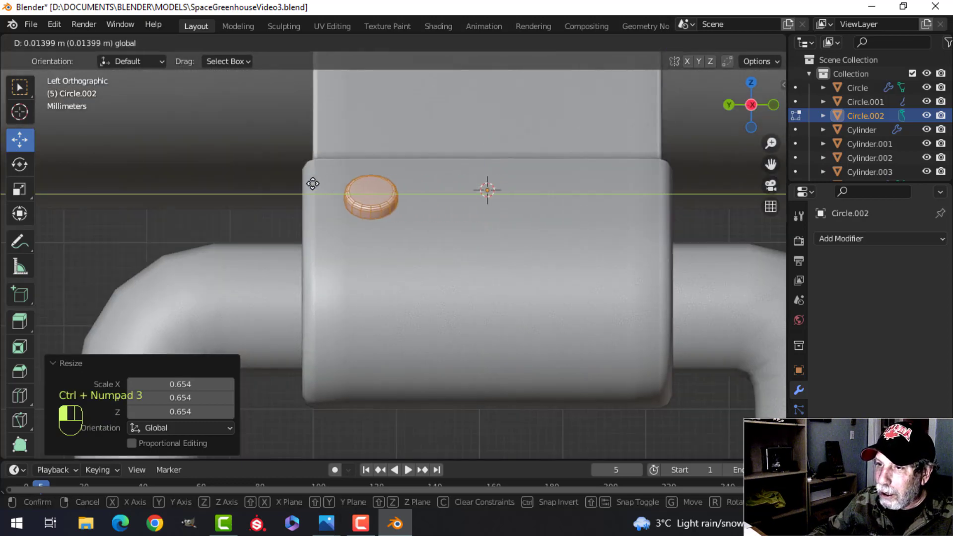
click(312, 184)
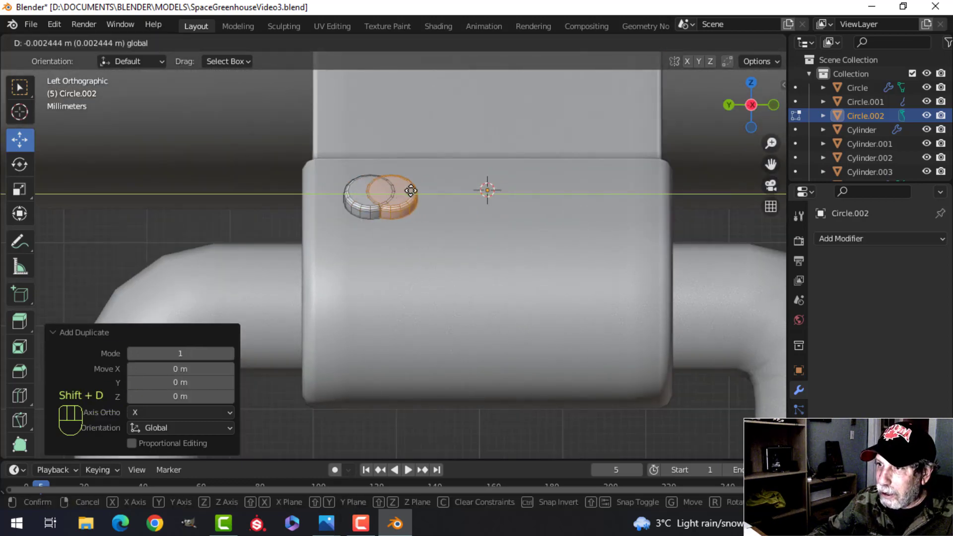
click(549, 196)
Nudge both rivets in the front view so they sit into the sleeve's surface, and return to Object Mode.
middle_drag(550, 196, 496, 216)
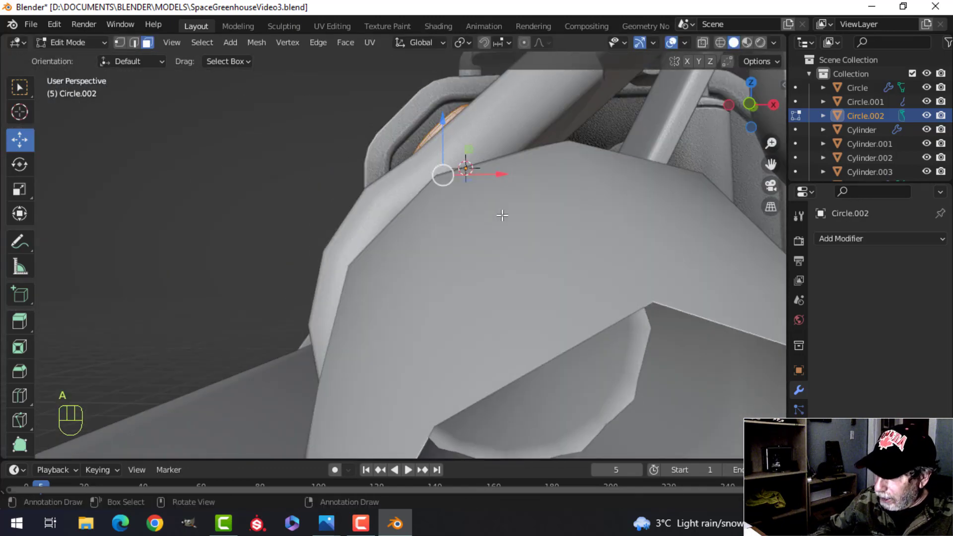
key(KP_1)
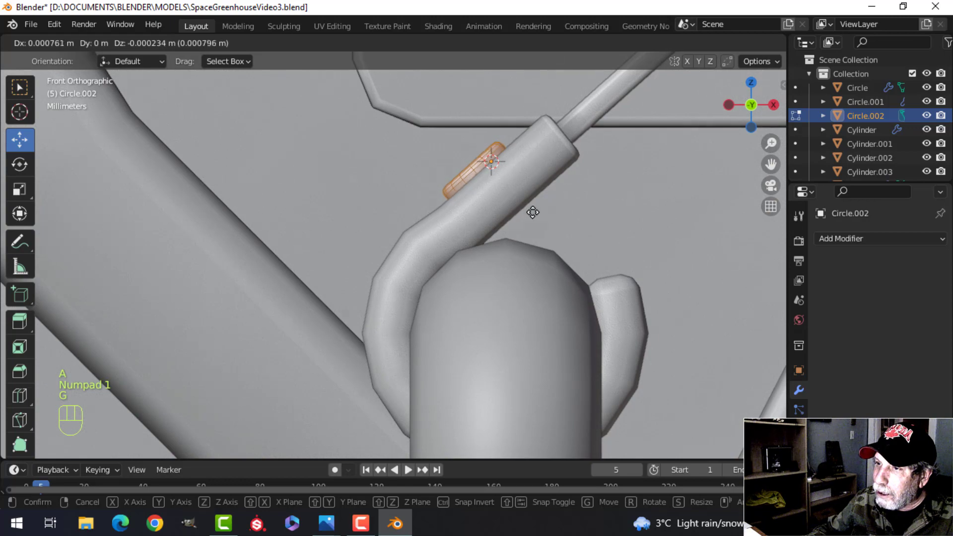
click(534, 208)
key(Tab)
scroll(404, 229, down, 4)
key(alt+a)
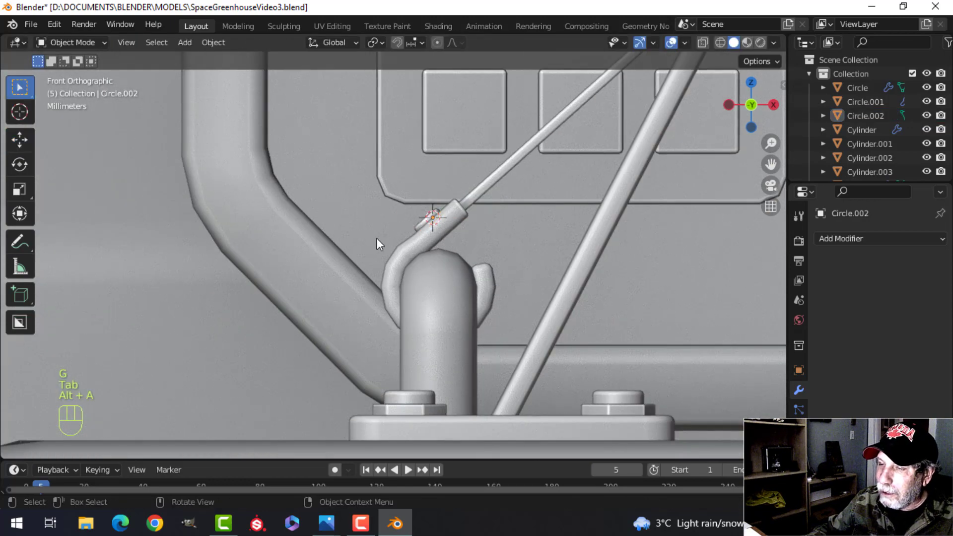
Join the two rivets to the mirrored strap object.
mouse_move(376, 238)
middle_down()
mouse_move(565, 266)
mouse_move(511, 243)
mouse_move(408, 255)
mouse_move(459, 275)
mouse_move(502, 242)
mouse_move(374, 252)
middle_up()
scroll(511, 244, down, 8)
scroll(501, 240, down, 3)
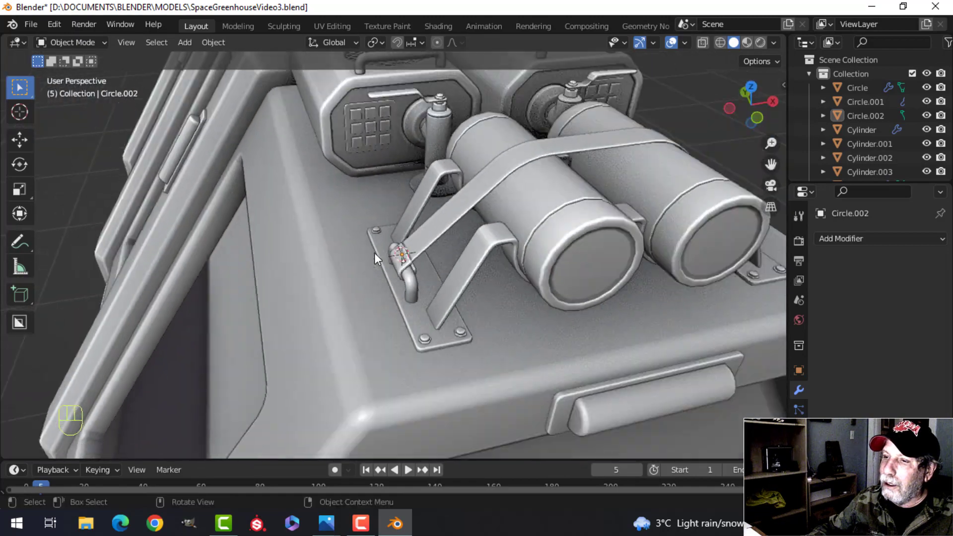
scroll(374, 253, down, 3)
shift+middle_drag(613, 248, 542, 279)
scroll(396, 288, up, 5)
shift+middle_drag(328, 320, 502, 208)
scroll(387, 270, up, 4)
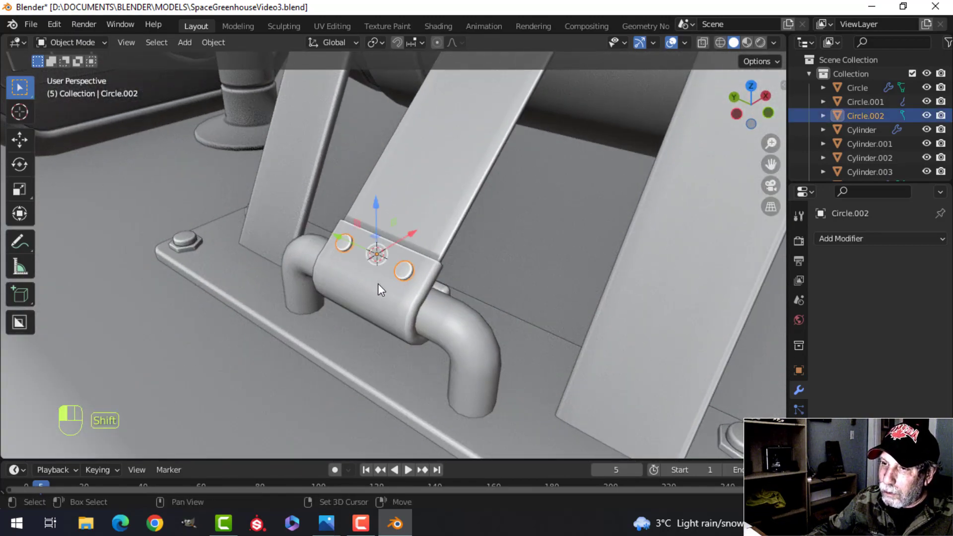
shift+click(385, 281)
key(ctrl+j)
scroll(399, 281, down, 4)
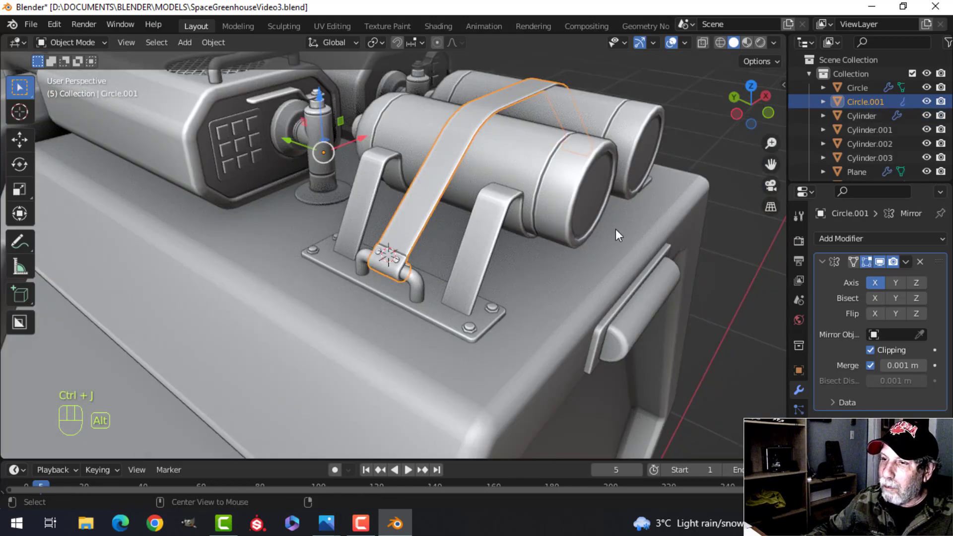
key(alt+a)
Examine the strapped gas tanks from several angles and check the model's face orientation.
scroll(583, 233, down, 2)
middle_drag(583, 234, 560, 259)
scroll(474, 275, up, 2)
middle_drag(473, 269, 457, 298)
scroll(453, 300, up, 3)
scroll(452, 300, down, 4)
middle_drag(457, 298, 489, 286)
click(685, 43)
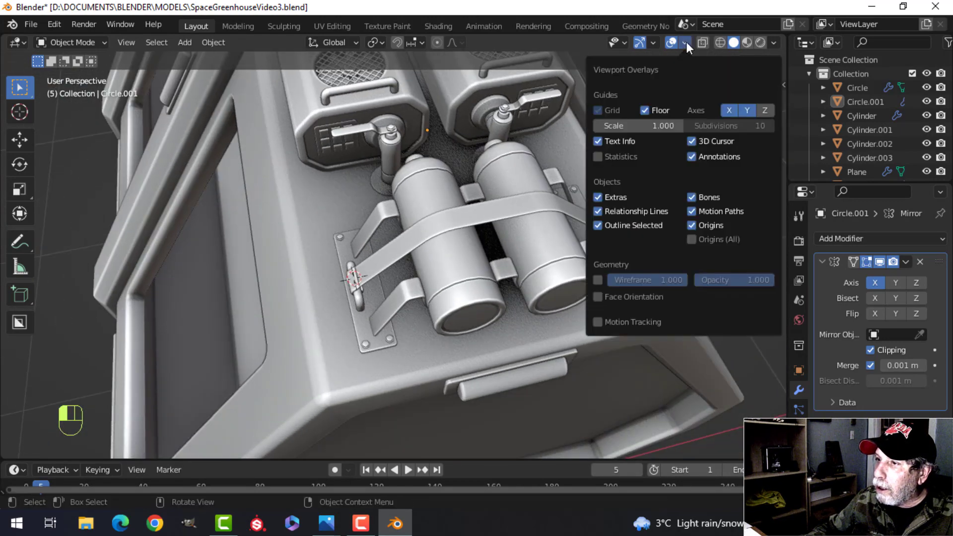
click(624, 296)
click(625, 296)
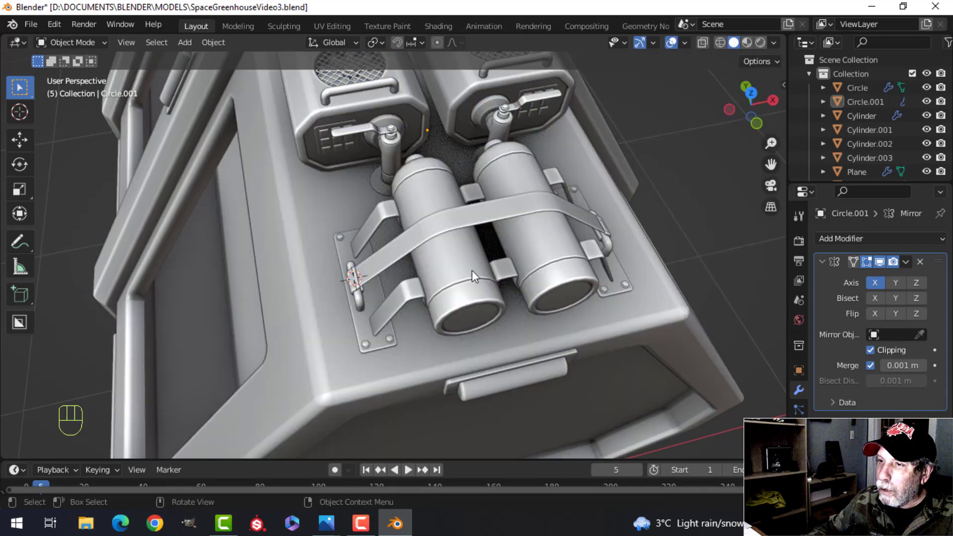
Examine the roof equipment and the strap's attachment to the handle up close and from a distance.
scroll(459, 268, down, 4)
shift+middle_drag(443, 263, 555, 186)
scroll(582, 206, up, 5)
scroll(400, 257, up, 3)
scroll(446, 213, down, 5)
scroll(481, 256, up, 3)
middle_drag(478, 175, 539, 239)
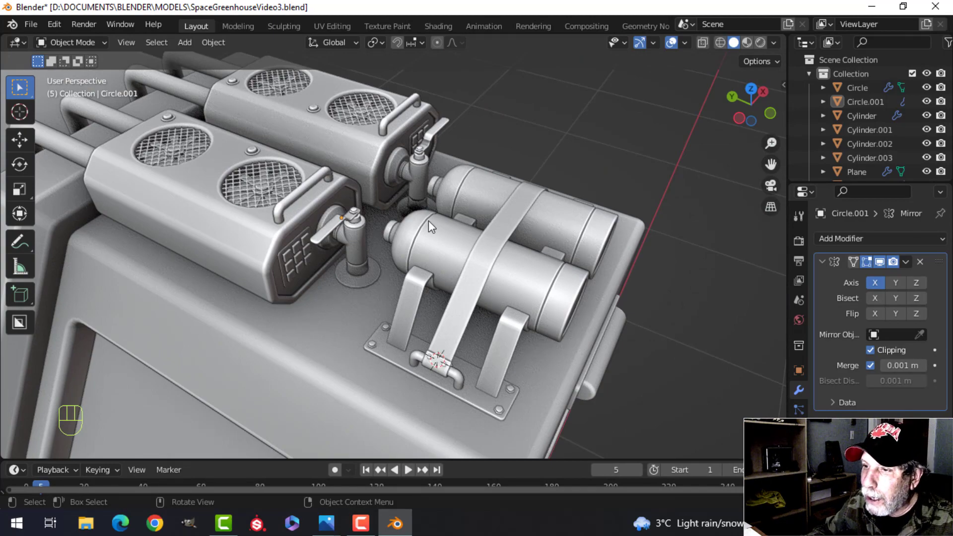
middle_drag(430, 226, 504, 228)
scroll(526, 239, up, 2)
scroll(541, 248, up, 2)
scroll(415, 257, up, 2)
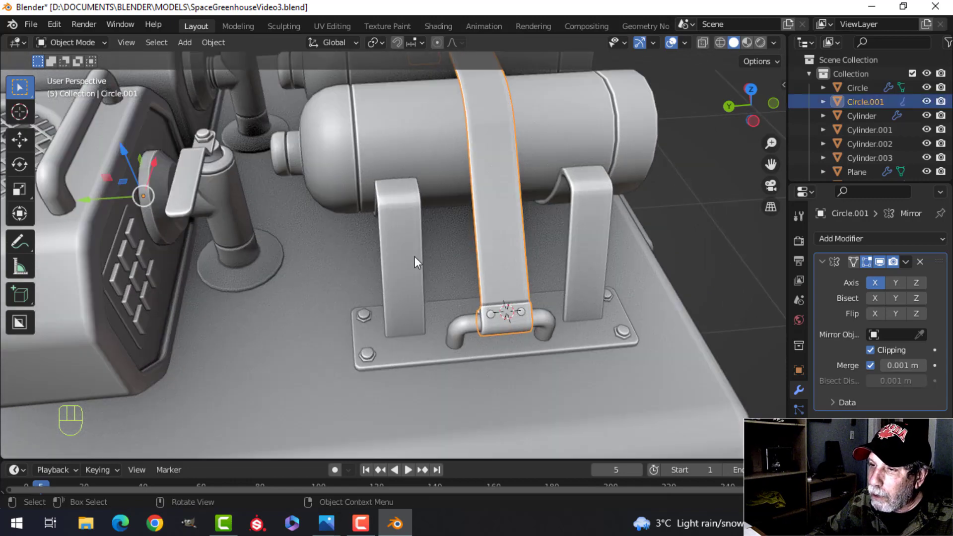
shift+click(406, 254)
shift+click(433, 352)
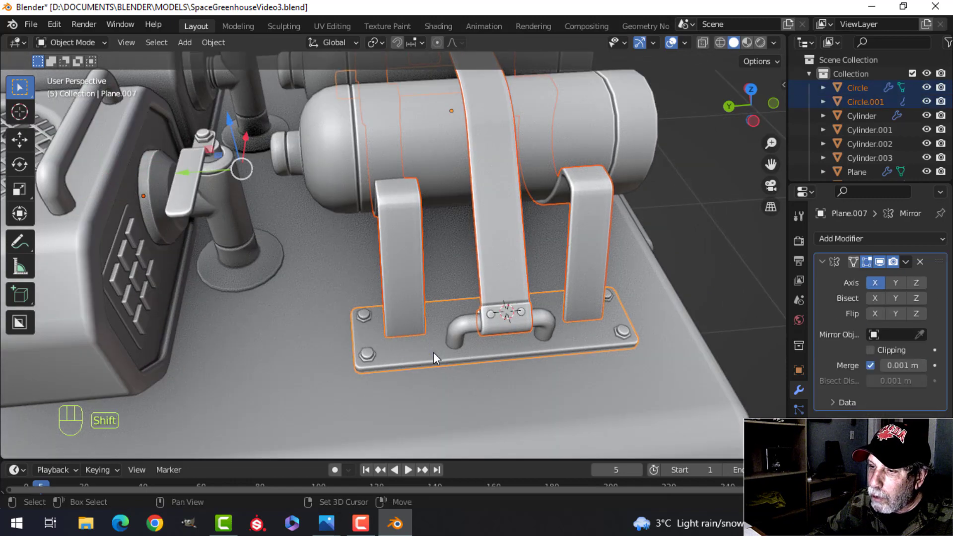
shift+click(460, 328)
key(alt+a)
Apply the Mirror modifier on the hex bolts of the tanks' base plate.
middle_drag(417, 341, 435, 310)
scroll(439, 314, up, 3)
shift+middle_drag(442, 317, 447, 264)
click(374, 306)
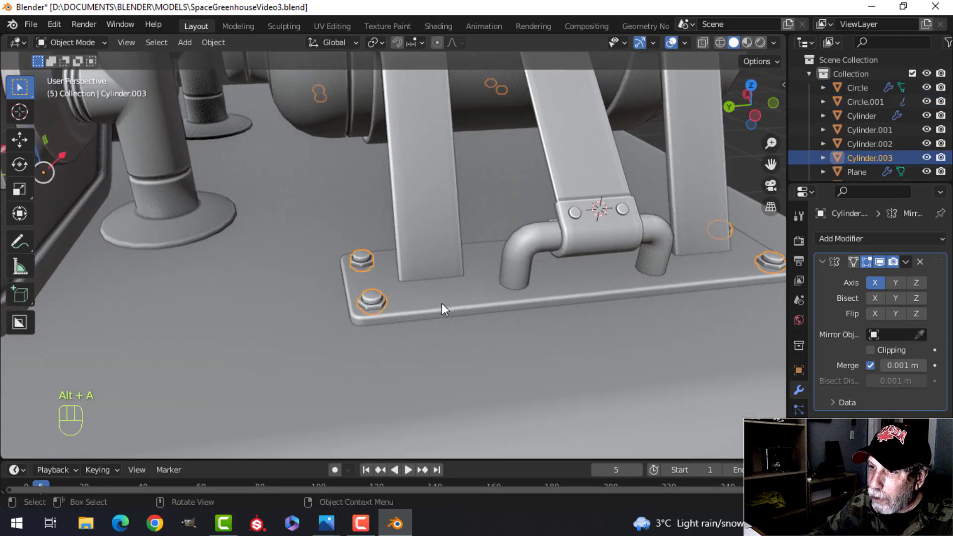
click(908, 262)
click(844, 277)
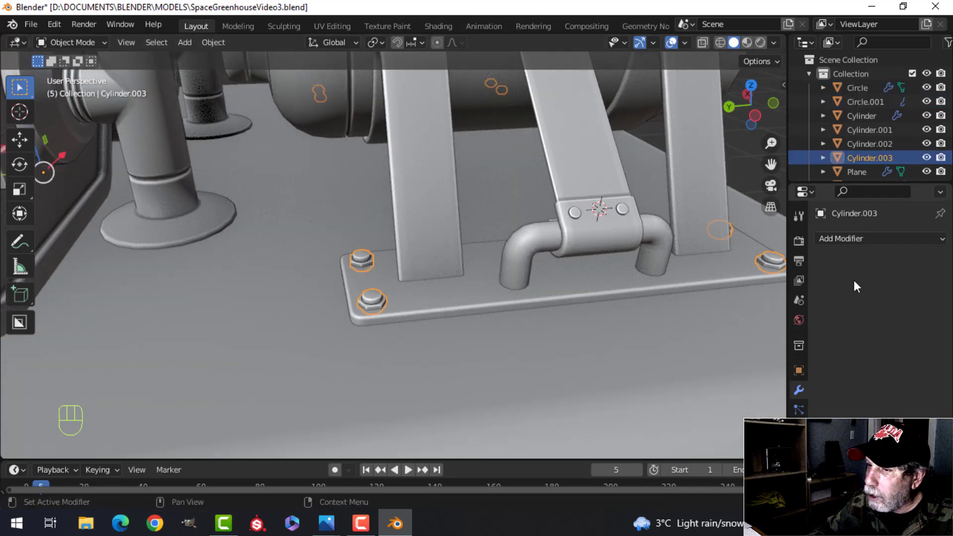
Apply the base plate's Mirror modifier and join the bolts to the plate.
shift+click(429, 286)
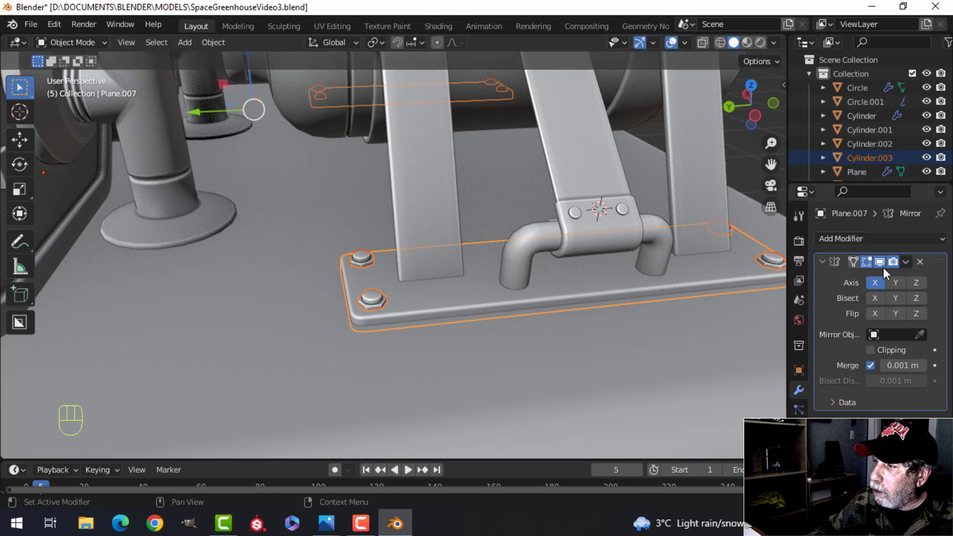
click(906, 262)
click(839, 278)
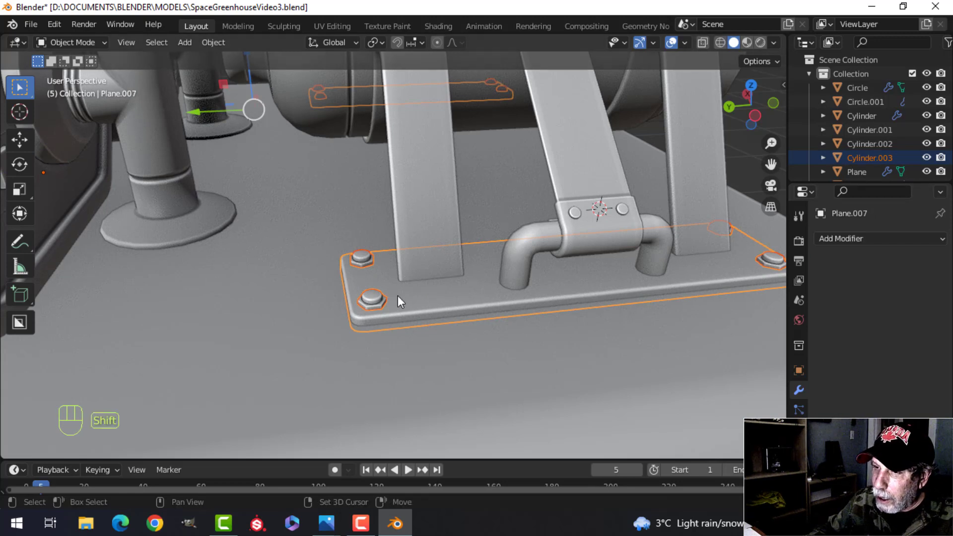
shift+click(385, 297)
shift+click(426, 298)
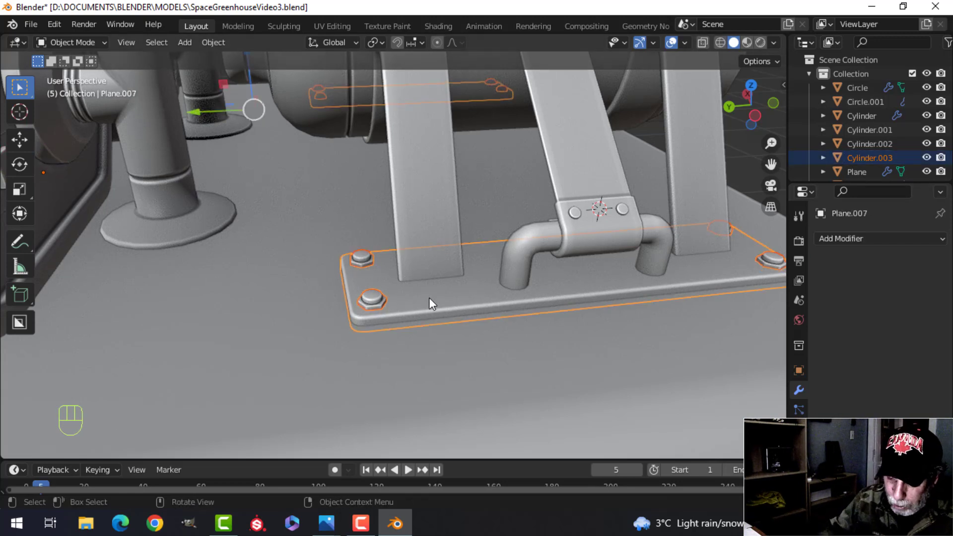
key(ctrl+j)
Apply the strap handle's Mirror modifier and join the handle to the base plate.
click(529, 246)
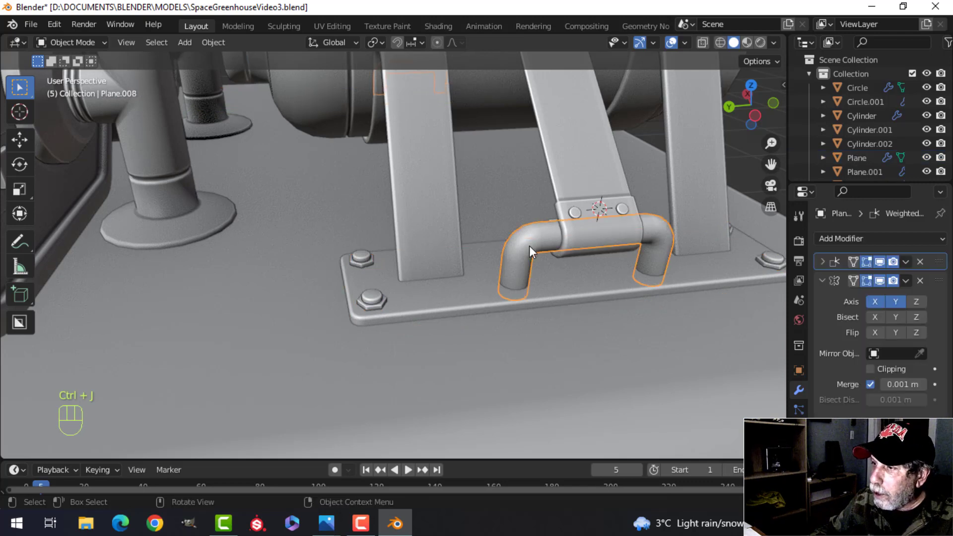
click(906, 281)
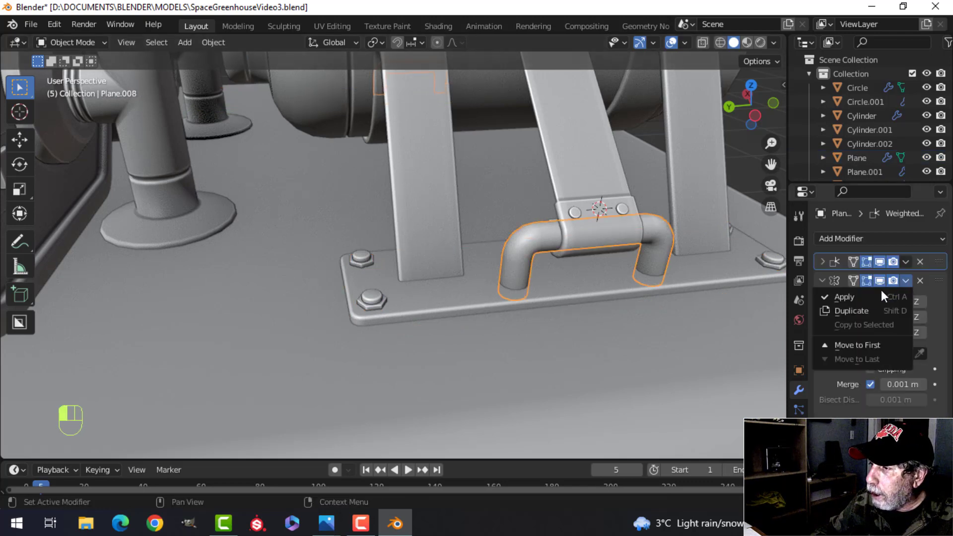
click(879, 293)
shift+click(460, 294)
key(ctrl+j)
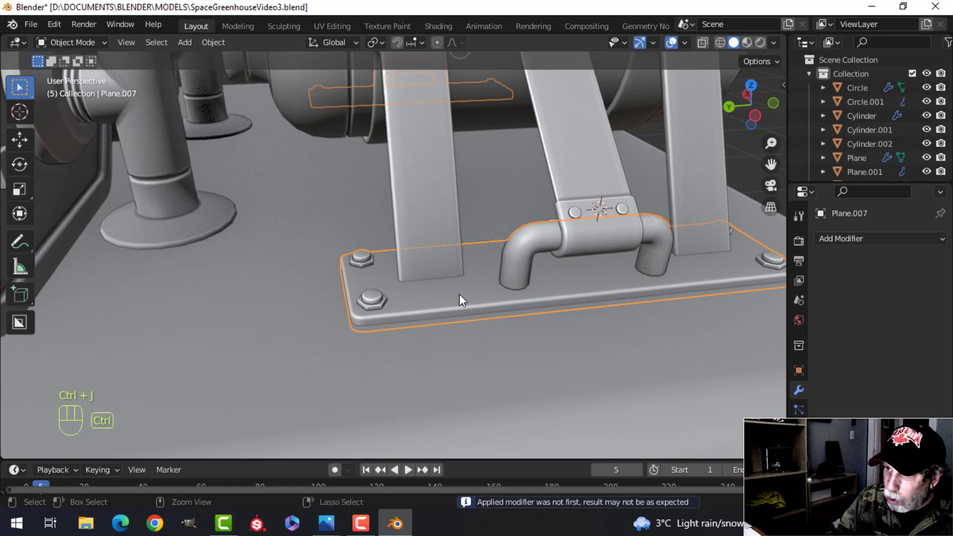
scroll(451, 295, down, 5)
middle_drag(452, 295, 420, 307)
scroll(365, 319, down, 3)
key(alt+a)
Preview the tank brackets without their Subdivision Surface modifier, remove that modifier and apply their Mirror modifier.
scroll(407, 340, up, 4)
click(421, 308)
scroll(433, 331, down, 4)
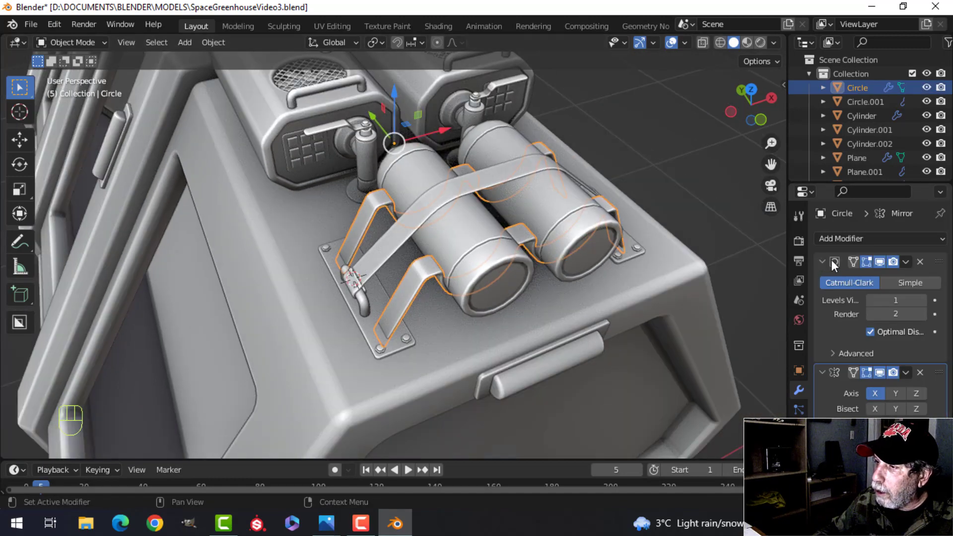
click(879, 258)
scroll(639, 292, up, 5)
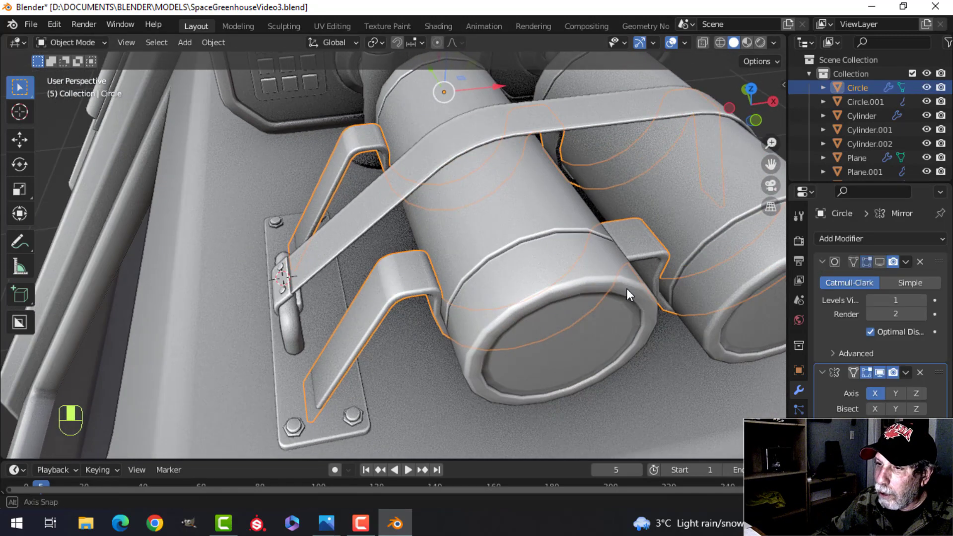
key(alt+a)
scroll(656, 308, down, 5)
middle_drag(612, 334, 645, 307)
scroll(630, 358, down, 3)
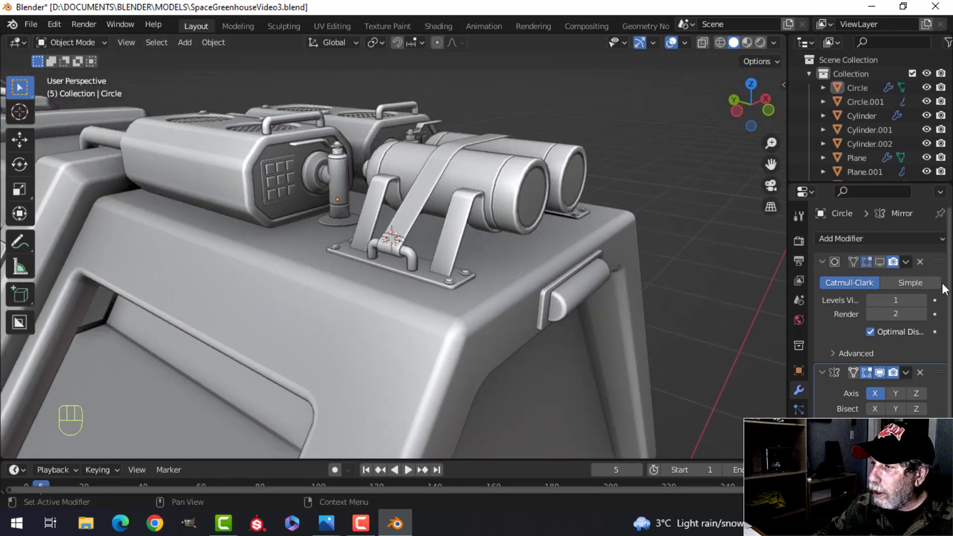
click(918, 261)
click(906, 261)
click(883, 276)
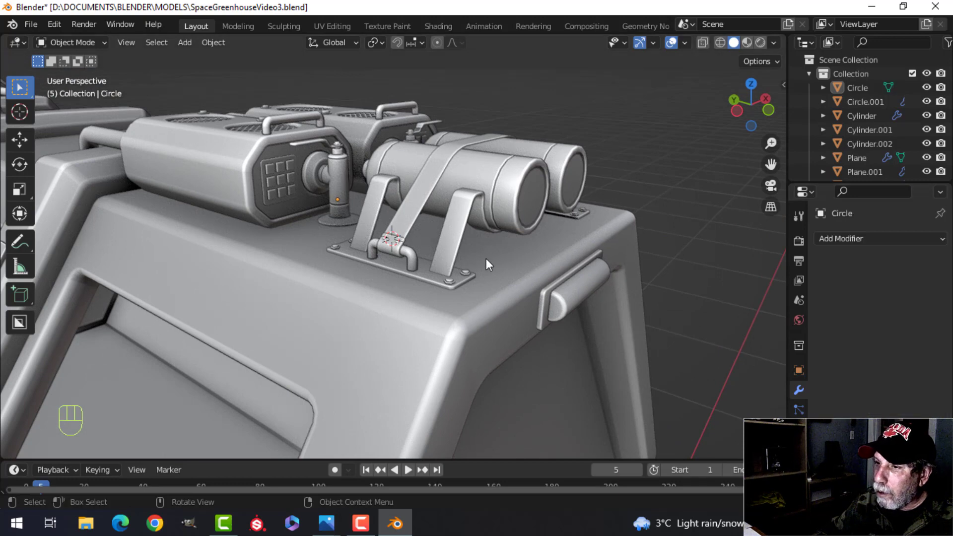
Join the tank brackets to the base plate object.
shift+click(429, 270)
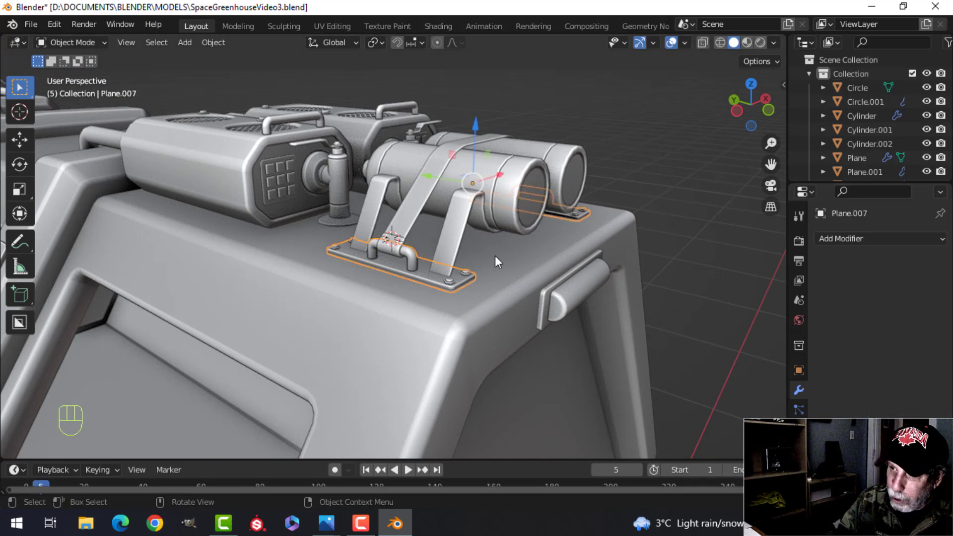
key(ctrl+j)
click(460, 223)
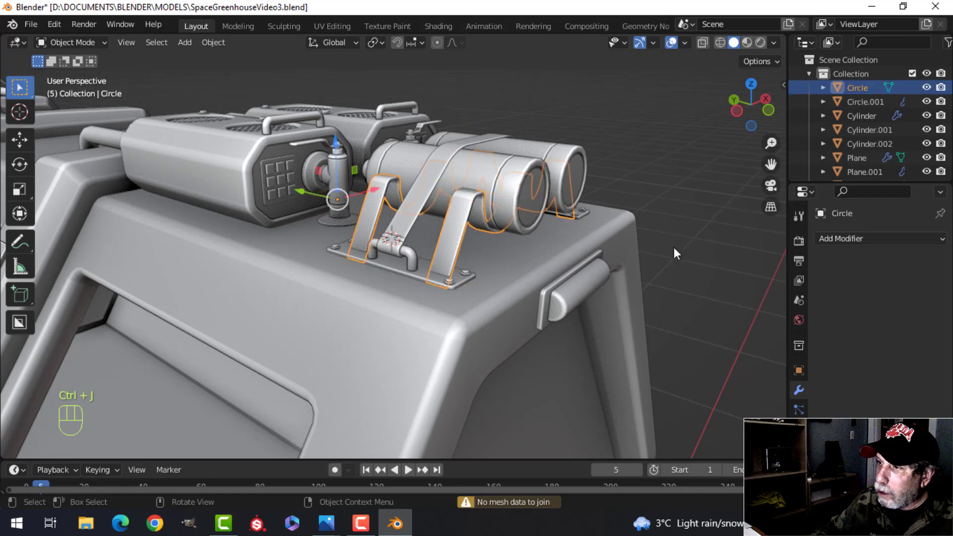
shift+click(415, 269)
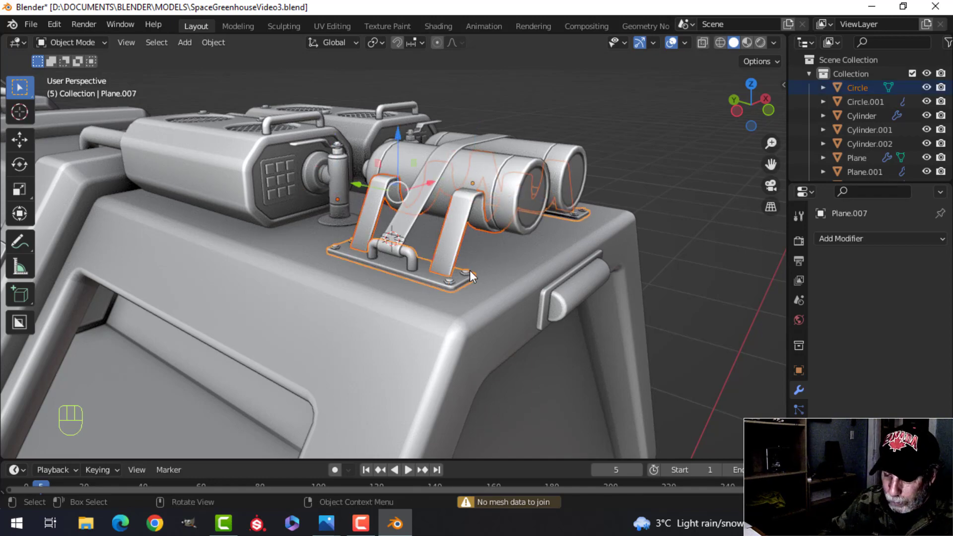
key(ctrl+j)
key(alt+a)
Apply the Mirror modifier on the strap over the gas tanks.
middle_drag(487, 228, 433, 336)
scroll(417, 254, up, 3)
click(429, 317)
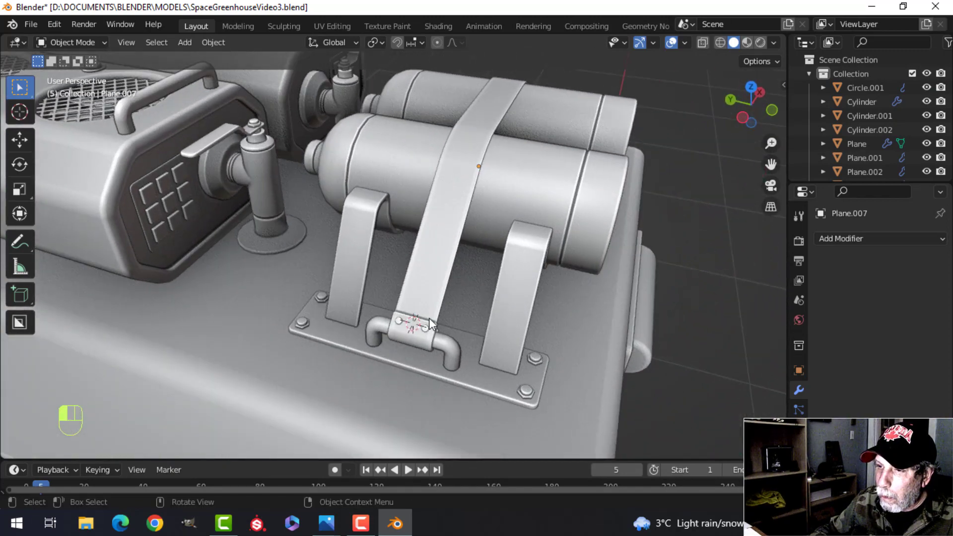
click(905, 262)
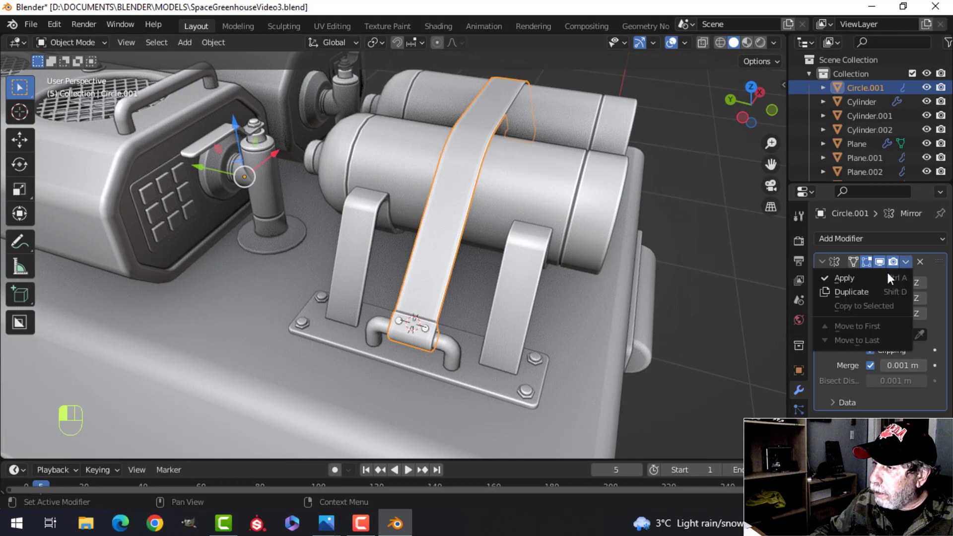
click(886, 271)
Join the strap to the base plate and bracket object.
scroll(425, 335, up, 4)
key(alt+a)
click(453, 381)
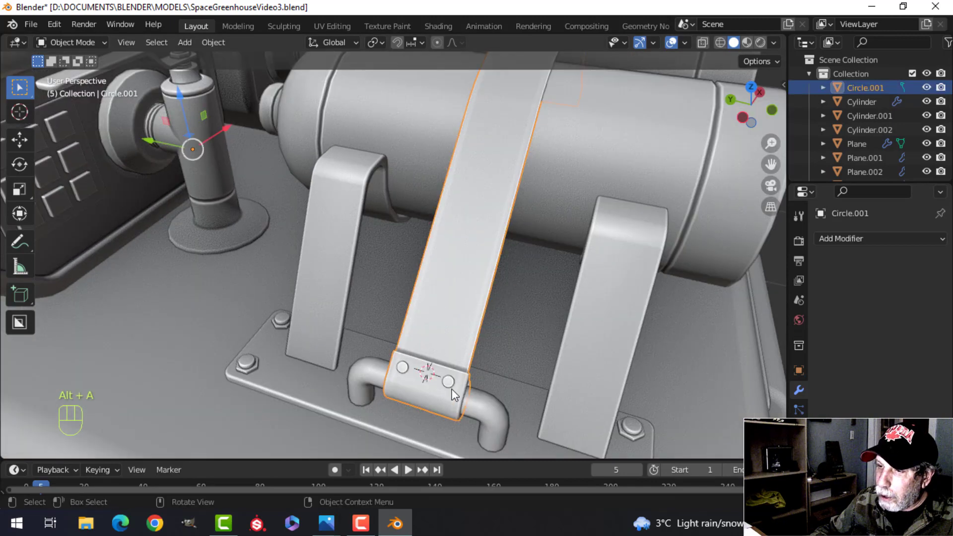
shift+click(483, 407)
scroll(514, 375, down, 4)
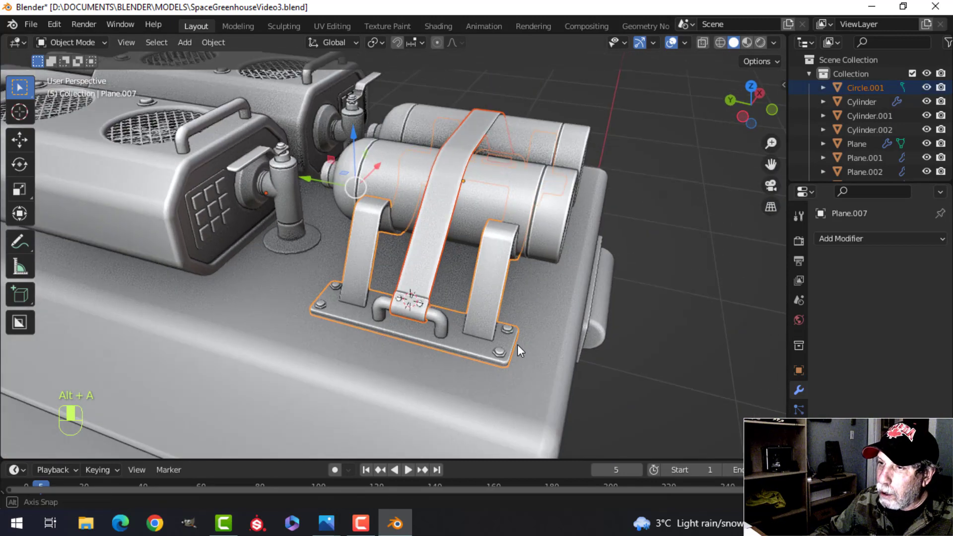
key(ctrl+j)
key(alt+a)
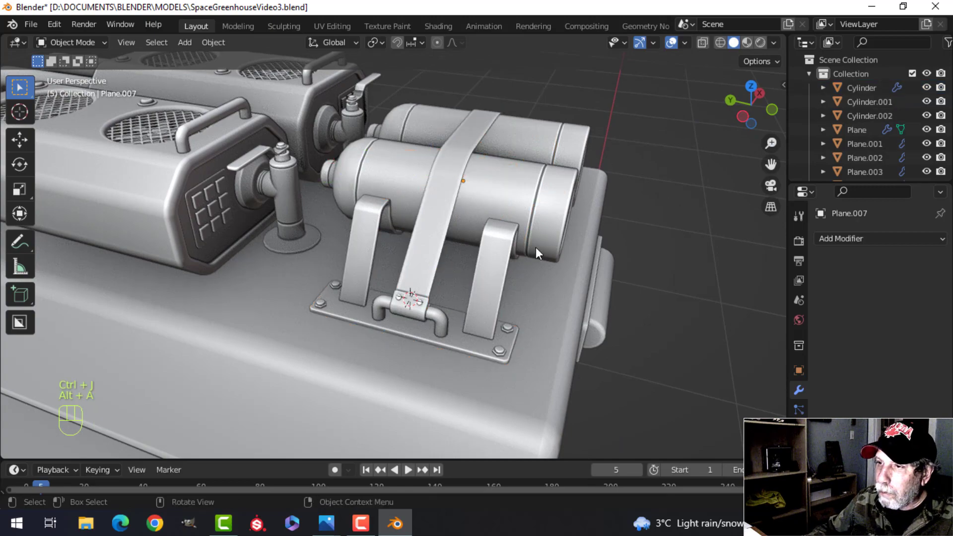
Select the joined plate, bracket and strap object around the gas tanks.
middle_drag(535, 247, 468, 281)
click(515, 290)
scroll(515, 293, down, 1)
click(534, 294)
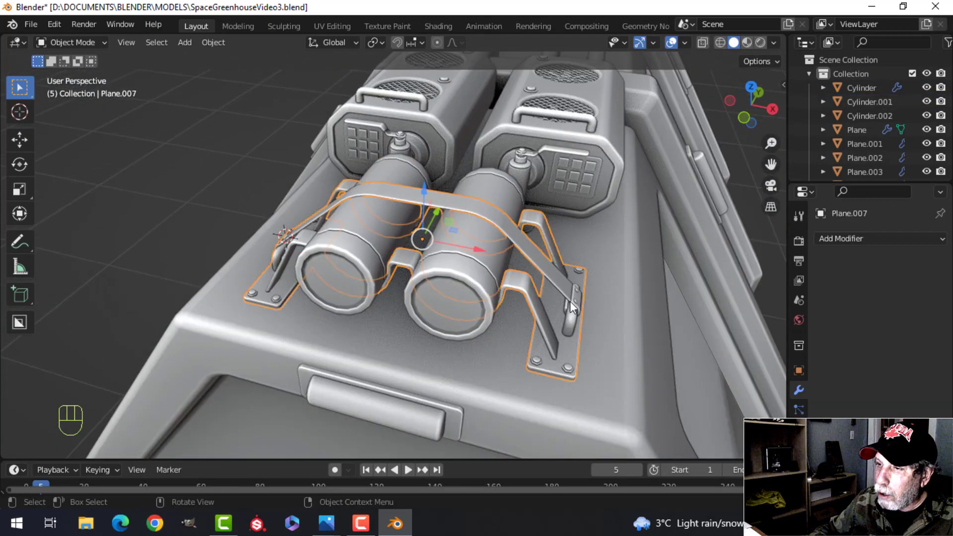
Try moving the joined bracket and strap assembly across the roof and undo the move.
key(g)
drag(513, 252, 560, 262)
key(ctrl+z)
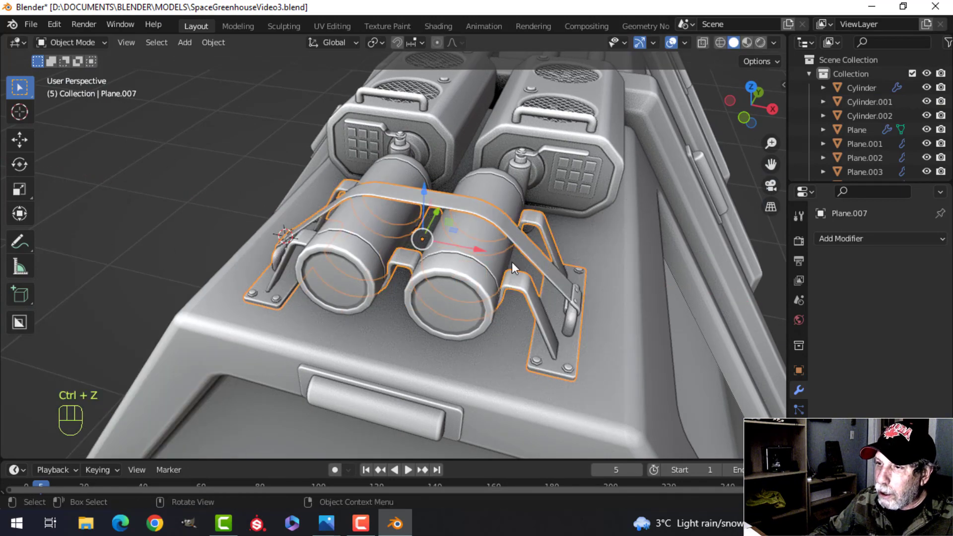
Add the gas tanks to the selection and move them with the bracket assembly into a new collection named GasCylinders.
shift+click(481, 259)
key(m)
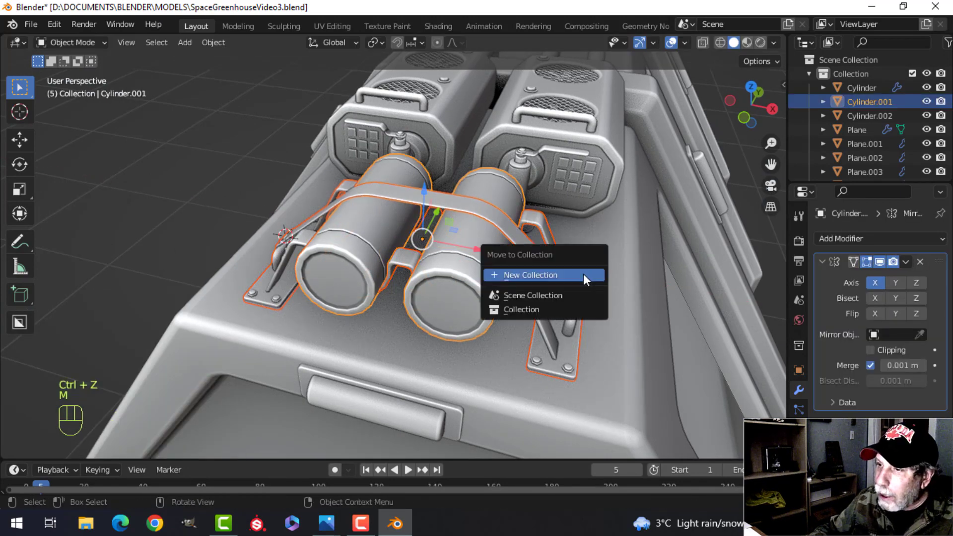
click(574, 273)
text(gA)
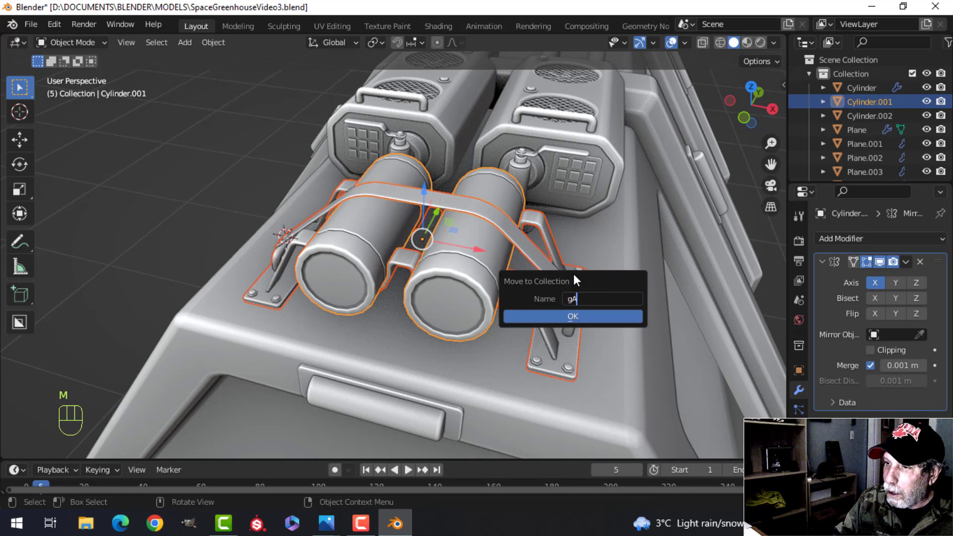
text(S)
key(BackSpace)
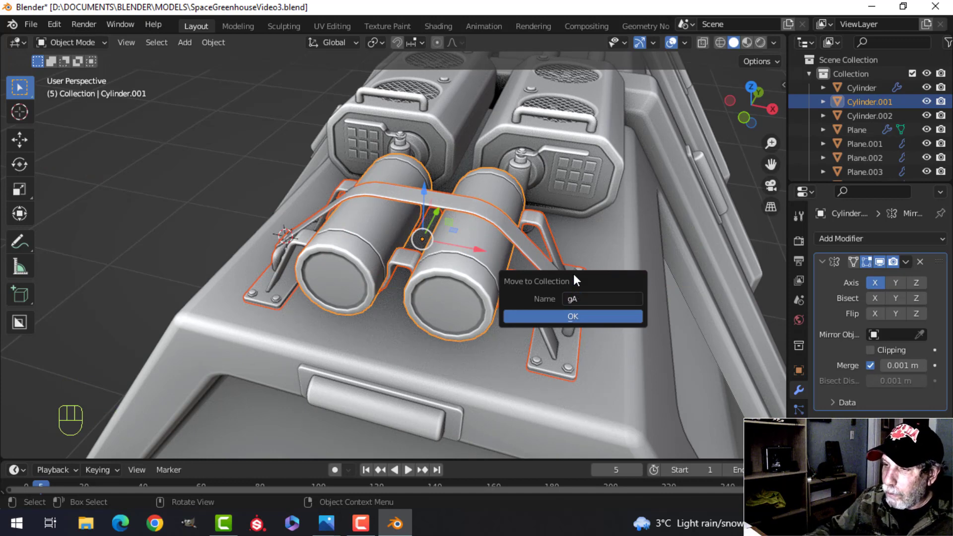
drag(632, 296, 559, 295)
key(Caps_Lock)
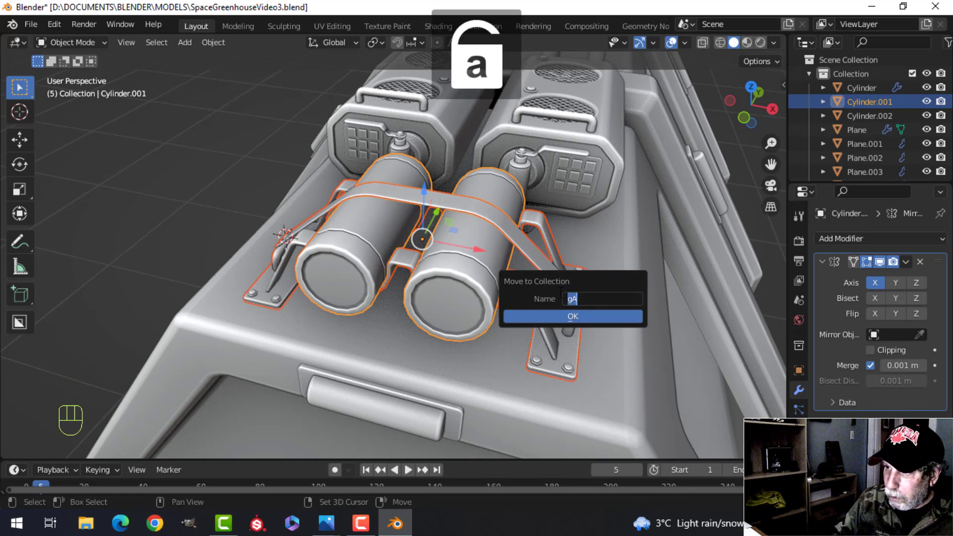
text(GasCylinders)
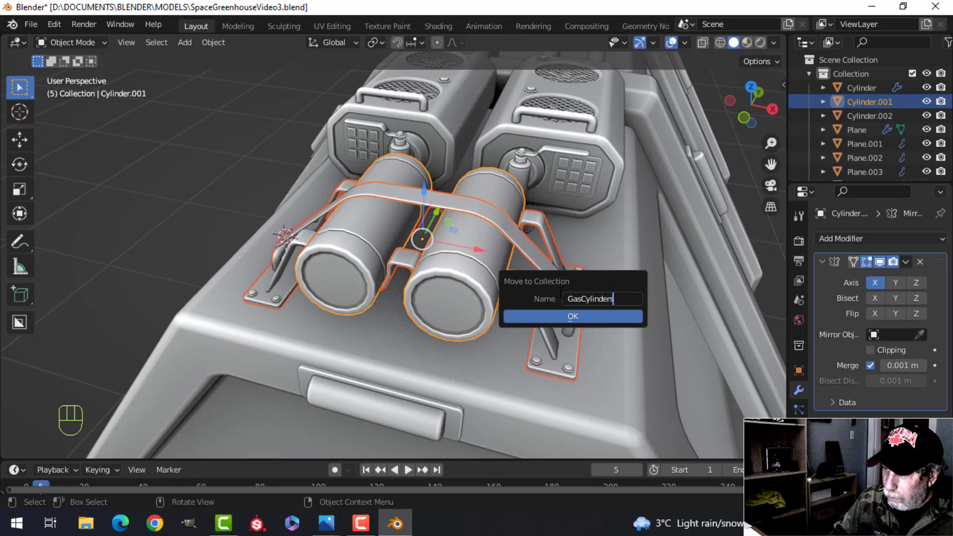
key(Return)
click(556, 316)
Move the gas tanks and their bracket assembly about -0.02 m along the Y axis.
mouse_move(433, 242)
middle_down()
mouse_move(493, 276)
mouse_move(511, 269)
mouse_move(431, 228)
middle_up()
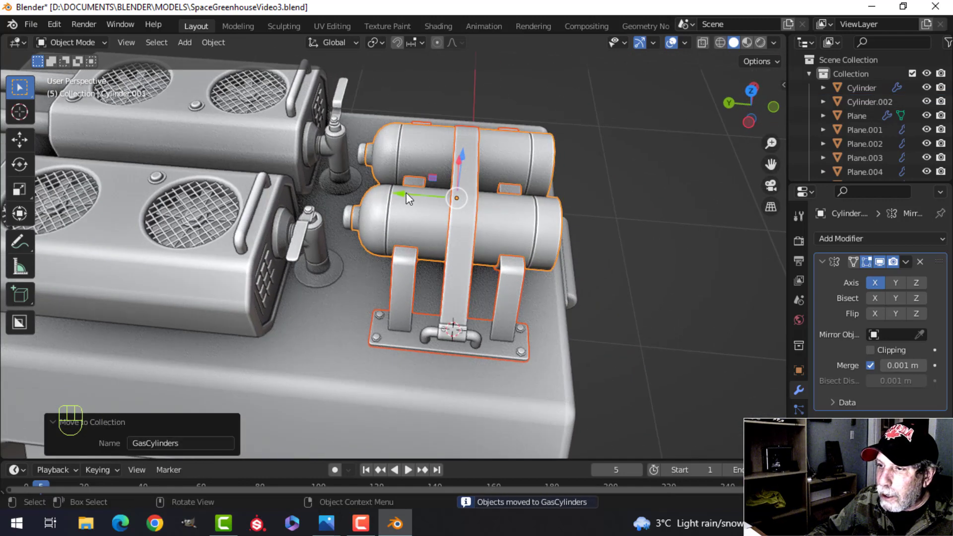
drag(406, 193, 395, 194)
scroll(413, 225, down, 4)
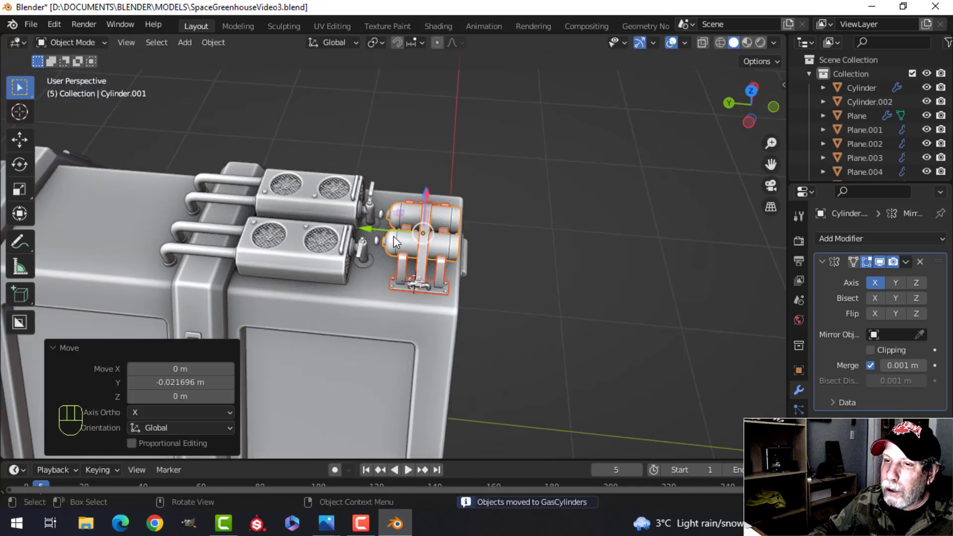
Deselect everything and examine the spacing of the vent units and gas tanks along the greenhouse roof.
shift+middle_drag(382, 249, 603, 256)
shift+middle_drag(303, 248, 586, 269)
shift+middle_drag(491, 254, 346, 247)
key(alt+a)
shift+middle_drag(565, 257, 248, 244)
scroll(397, 263, up, 3)
middle_drag(487, 260, 418, 260)
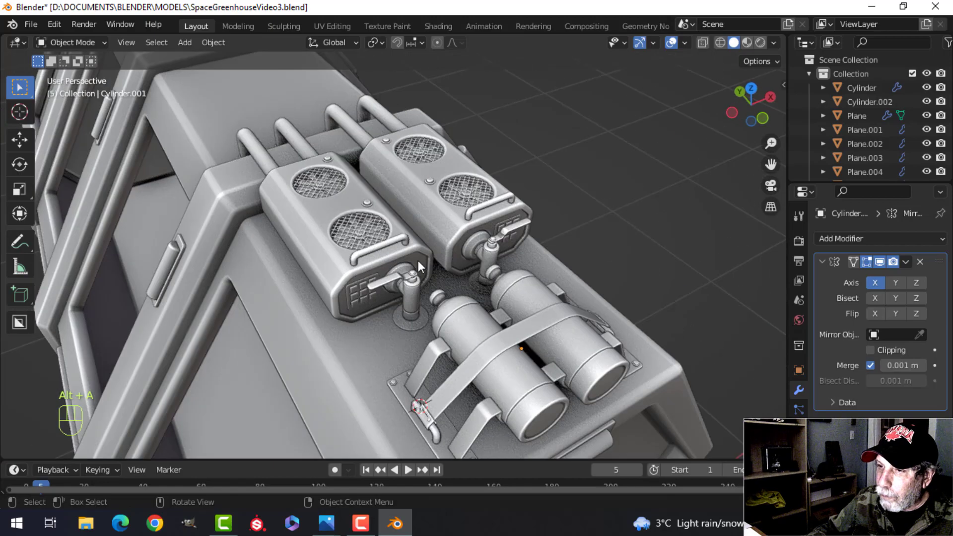
Remove the Mirror modifier from the valve beside the vent unit.
scroll(418, 260, up, 4)
shift+middle_drag(477, 285, 383, 202)
middle_drag(345, 243, 376, 251)
scroll(376, 251, up, 4)
shift+middle_drag(317, 267, 415, 227)
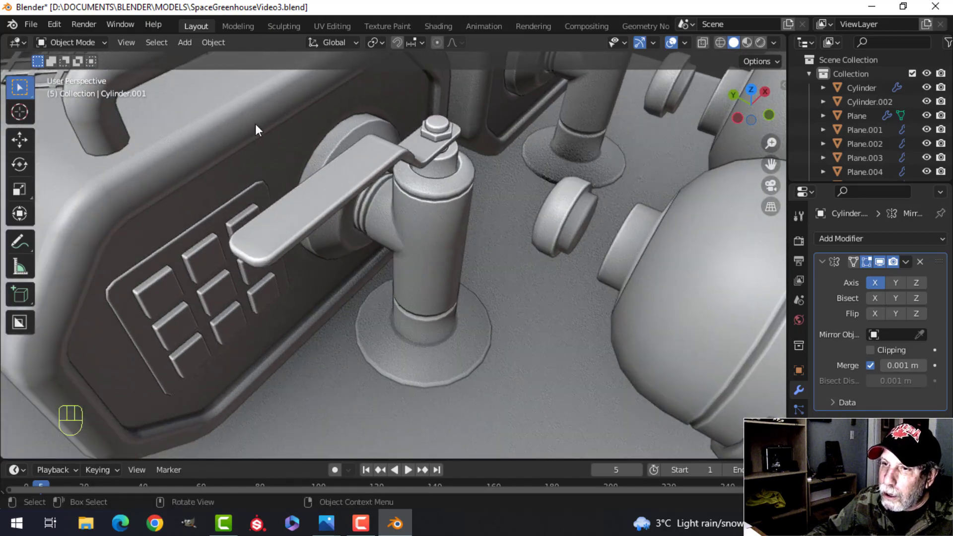
scroll(343, 204, down, 3)
shift+middle_drag(354, 212, 426, 215)
middle_drag(399, 216, 377, 229)
scroll(380, 215, up, 3)
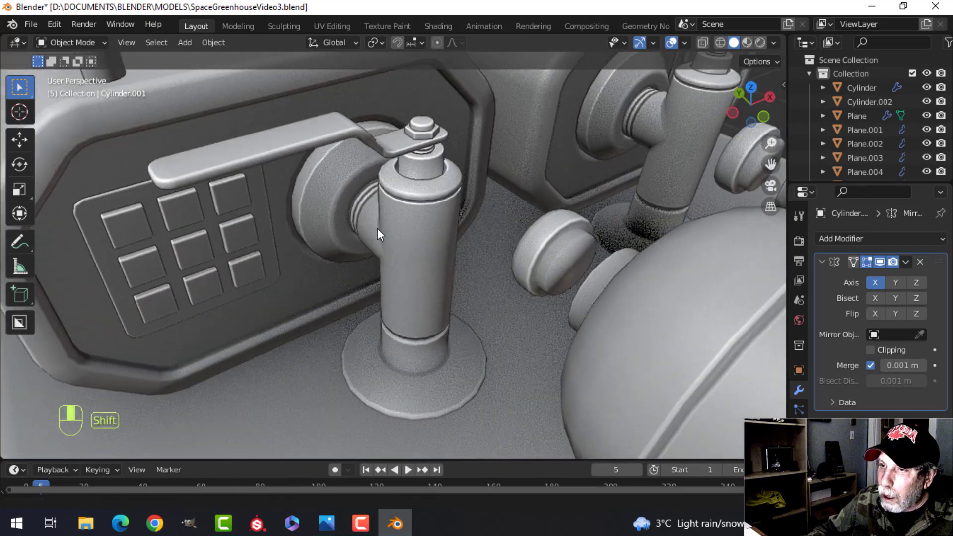
click(422, 123)
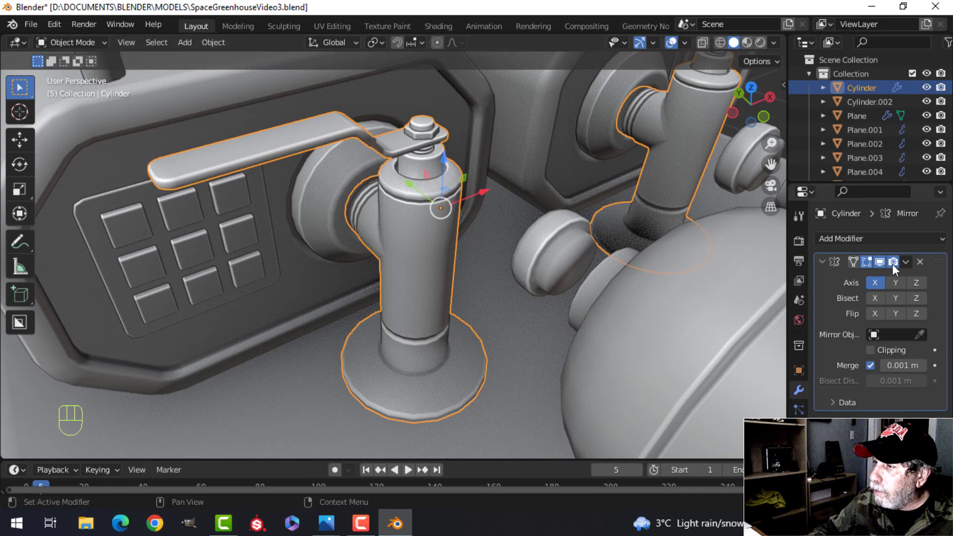
click(921, 261)
Join the valve to the vent unit object so it shares that object's modifiers.
scroll(561, 238, down, 2)
middle_drag(561, 240, 588, 270)
shift+click(395, 221)
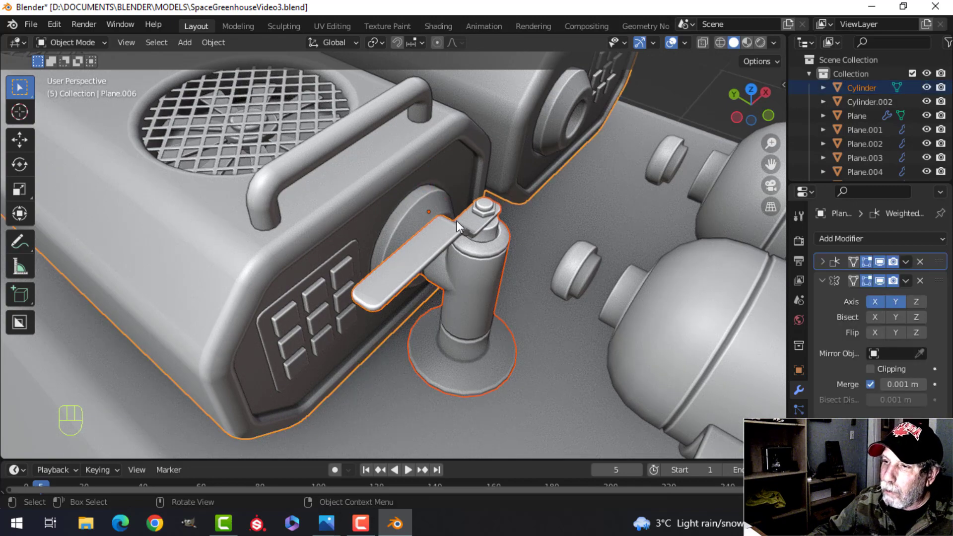
key(ctrl+j)
scroll(457, 220, down, 6)
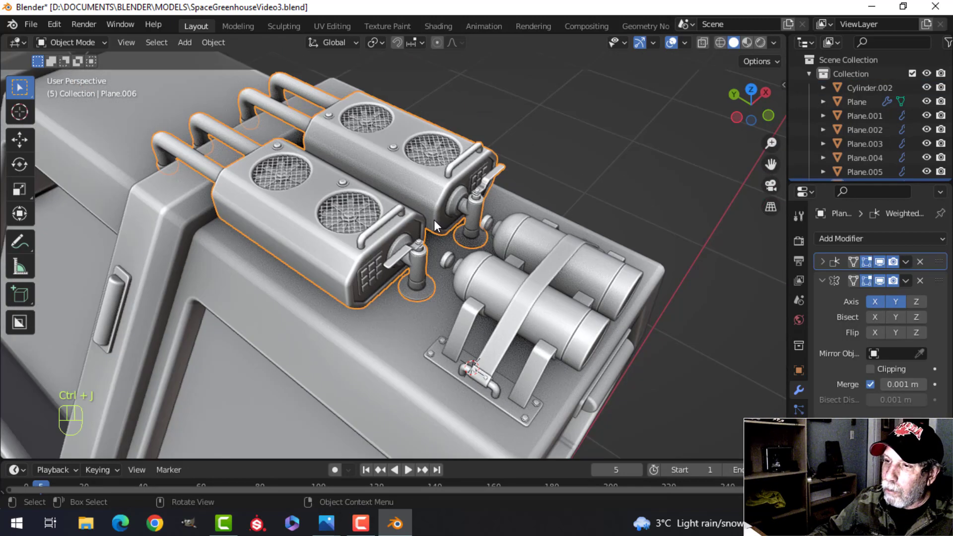
key(alt+a)
Move the whole mesh of the loose tank caps along the Y axis onto the necks of the gas tanks.
shift+middle_drag(173, 158, 353, 259)
middle_drag(462, 243, 322, 214)
scroll(457, 245, down, 3)
scroll(323, 213, up, 6)
shift+middle_drag(513, 248, 359, 214)
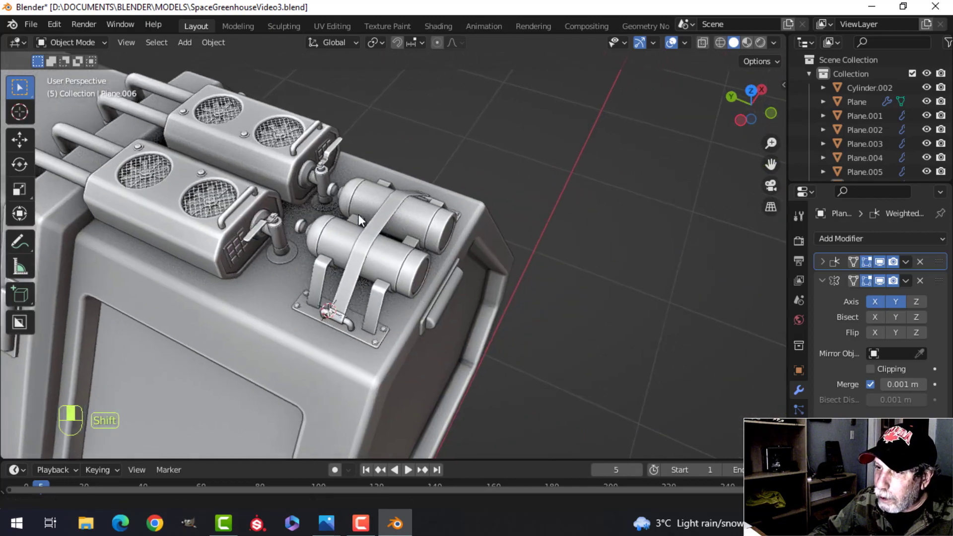
scroll(317, 218, up, 4)
middle_drag(279, 227, 339, 272)
scroll(331, 263, up, 3)
click(285, 255)
key(Tab)
key(a)
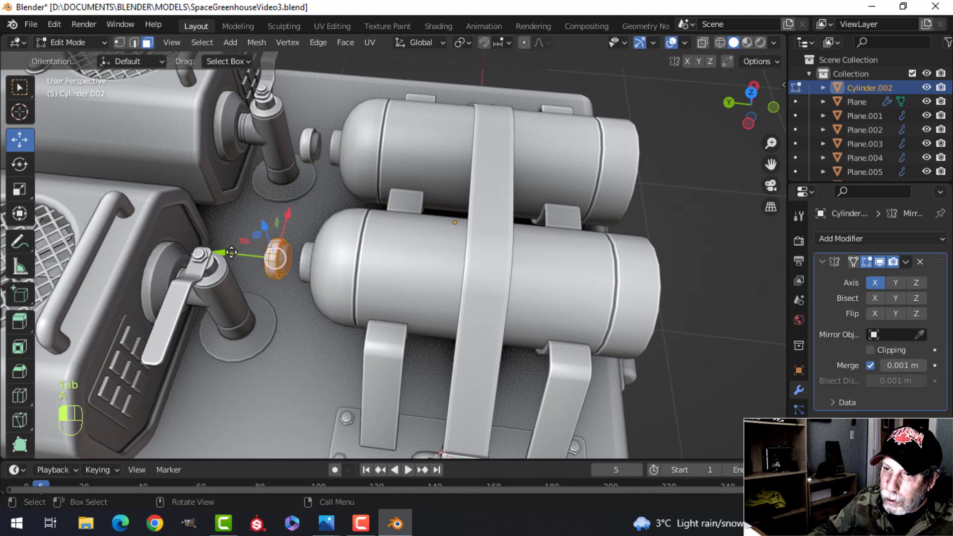
key(g)
key(y)
click(244, 250)
key(Tab)
key(alt+a)
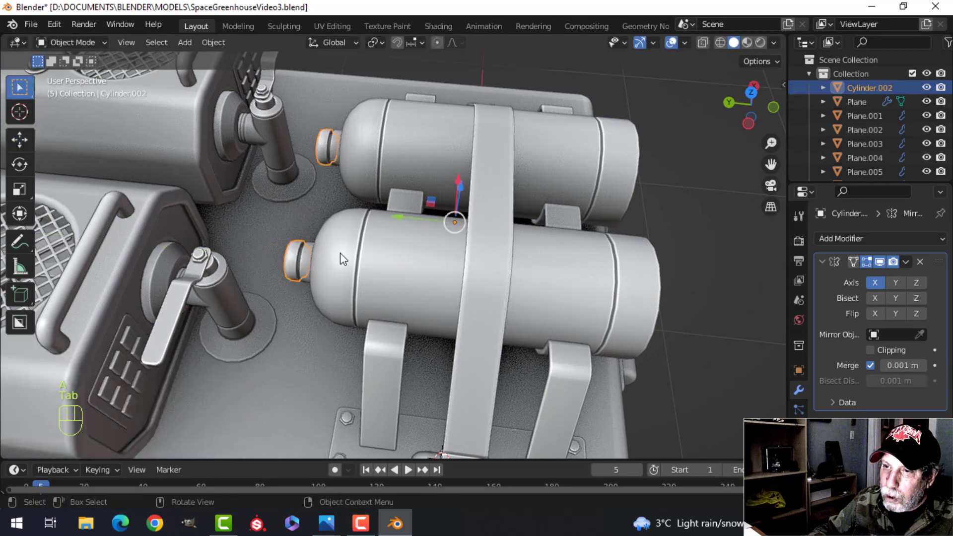
Move the tank caps into the GasCylinders collection.
scroll(347, 278, down, 3)
middle_drag(349, 281, 342, 271)
click(343, 268)
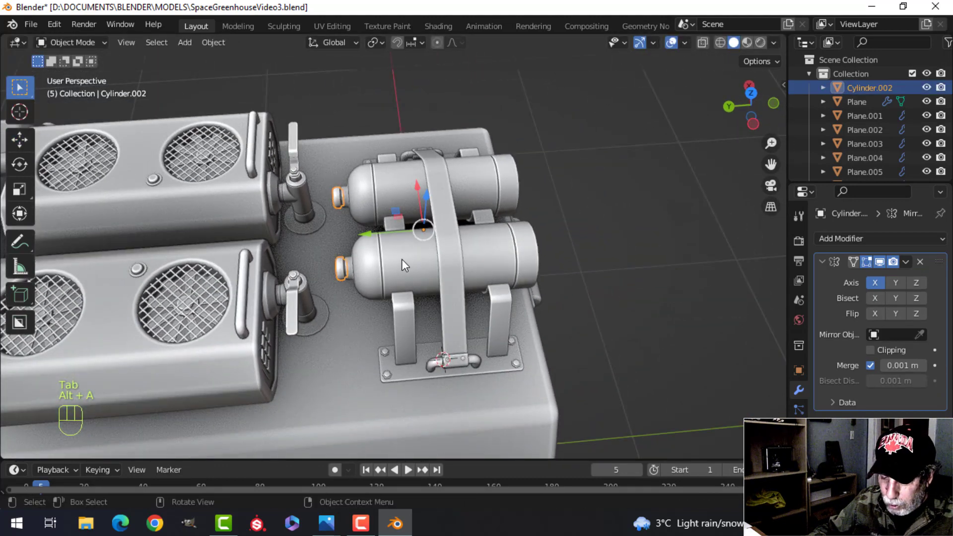
key(m)
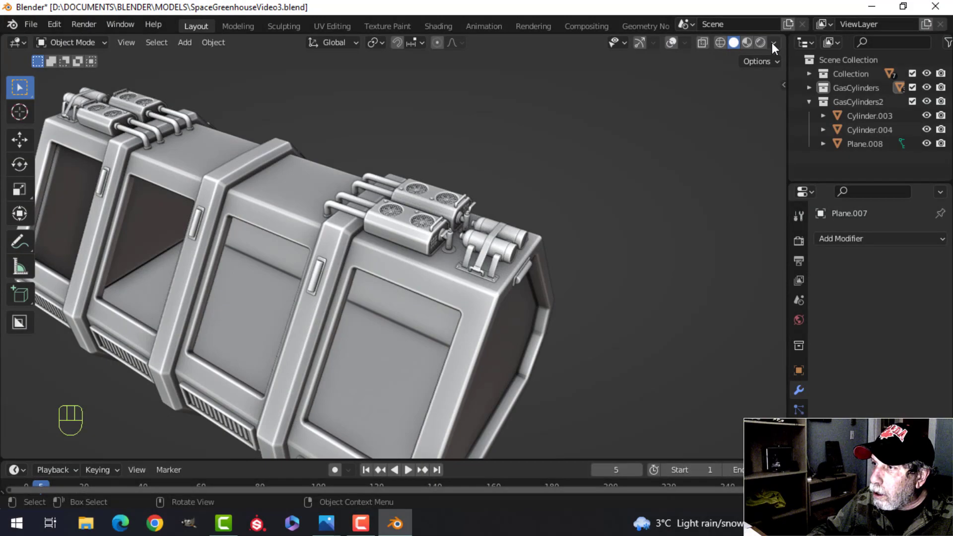
Turn on shadows in the viewport shading and save the file.
click(773, 42)
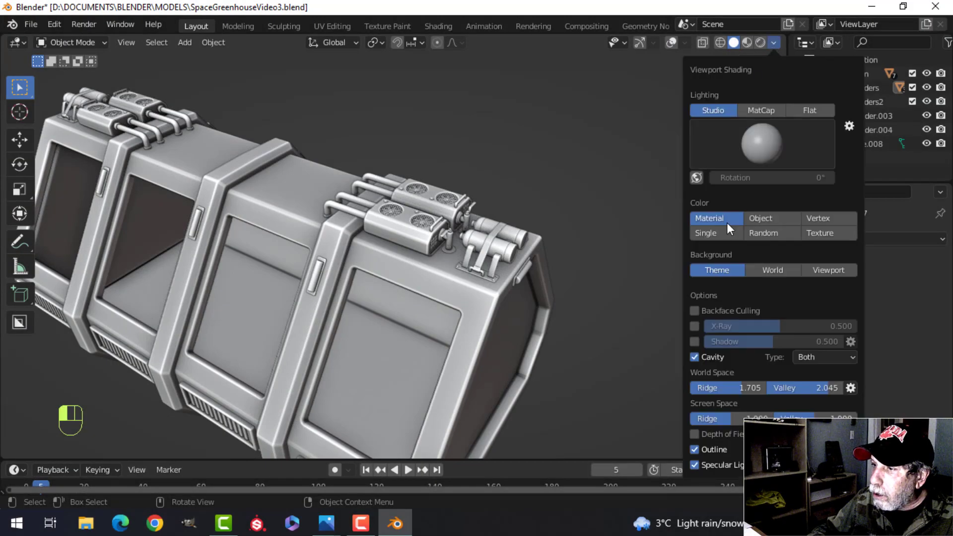
click(694, 342)
key(ctrl+s)
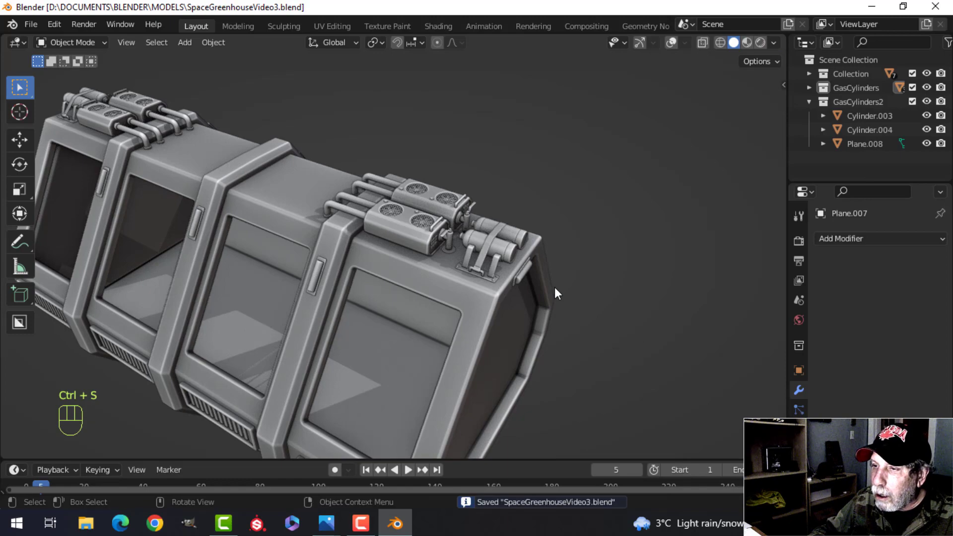
Switch the viewport shading's lighting to MatCap.
scroll(555, 288, up, 5)
click(778, 41)
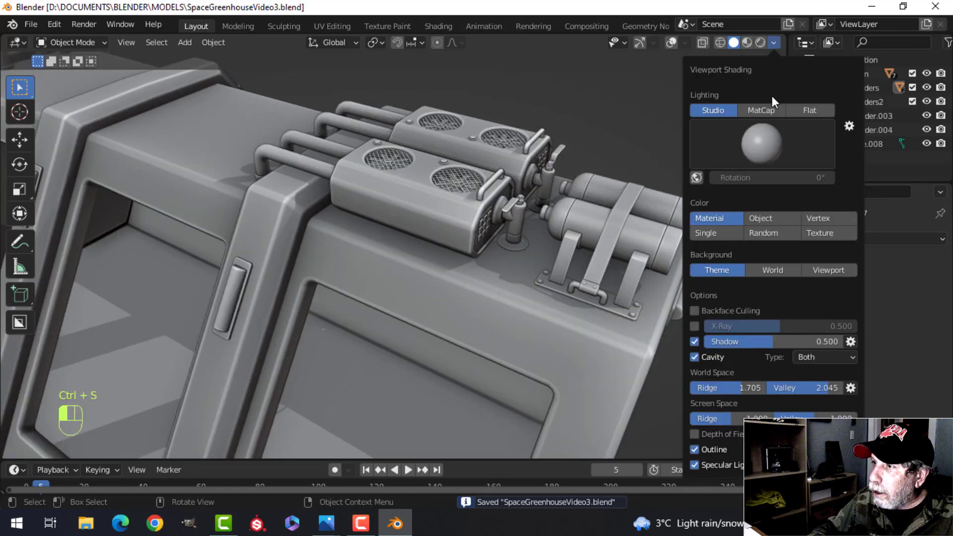
click(764, 109)
Examine the gas tanks, strap rivets, handle and brackets up close from the roof's end and side.
scroll(540, 236, down, 3)
middle_drag(556, 232, 536, 219)
scroll(511, 229, up, 4)
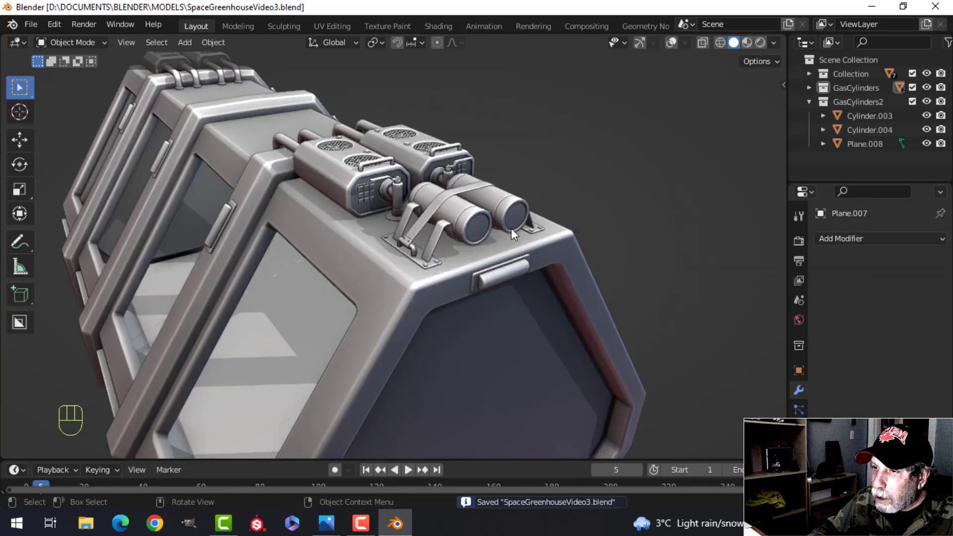
scroll(447, 228, up, 4)
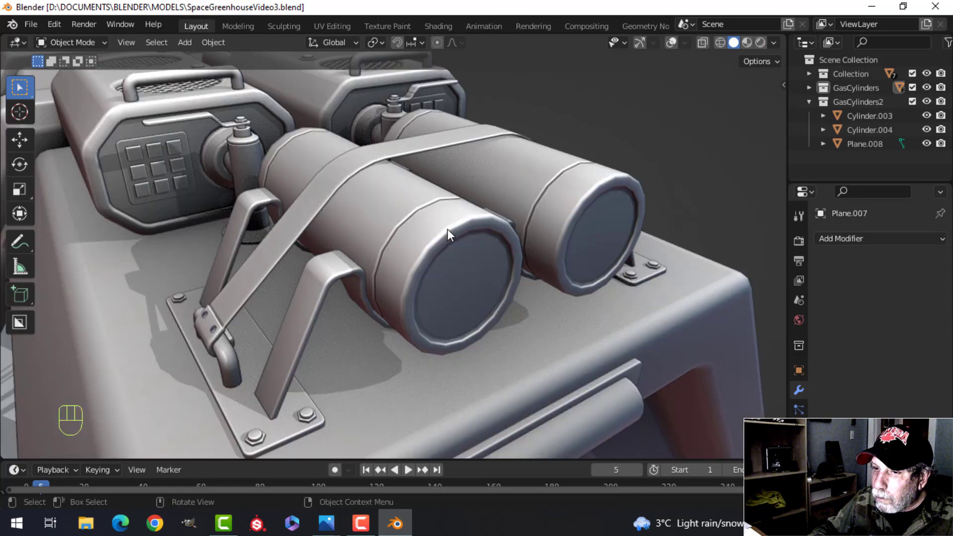
scroll(448, 229, down, 3)
middle_drag(393, 232, 431, 296)
scroll(488, 266, up, 3)
scroll(489, 228, down, 4)
scroll(430, 284, up, 5)
scroll(413, 296, down, 3)
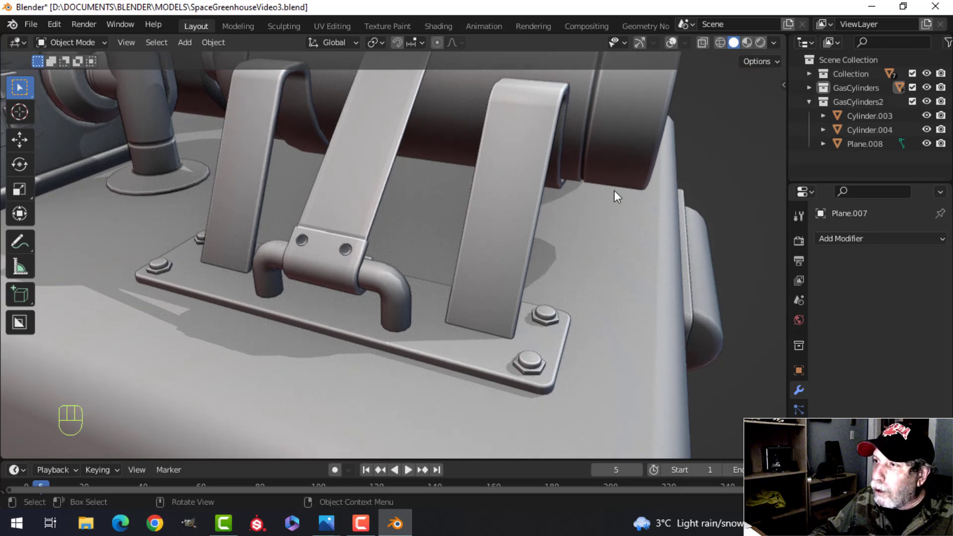
Show the viewport gizmos and overlays again and enable the Face Orientation overlay.
click(648, 42)
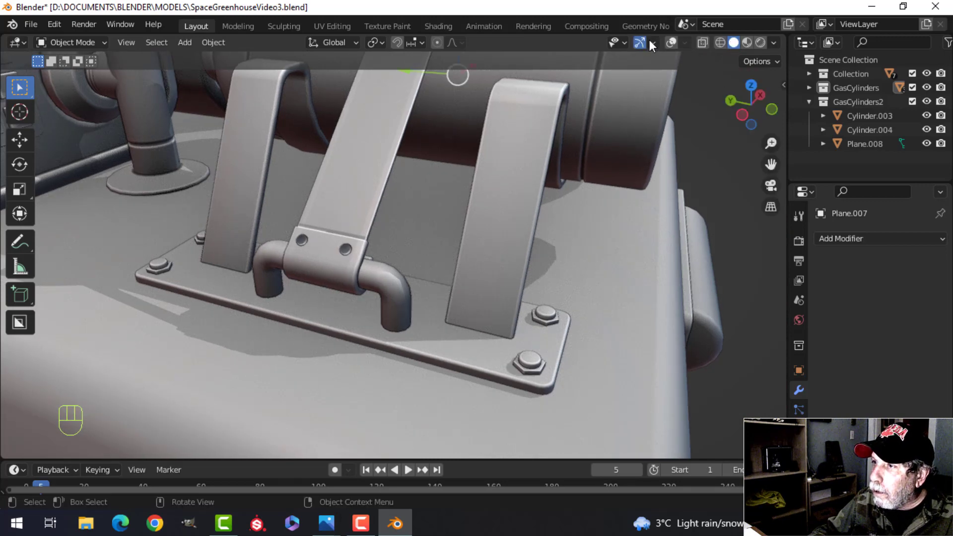
click(671, 42)
click(684, 43)
click(598, 297)
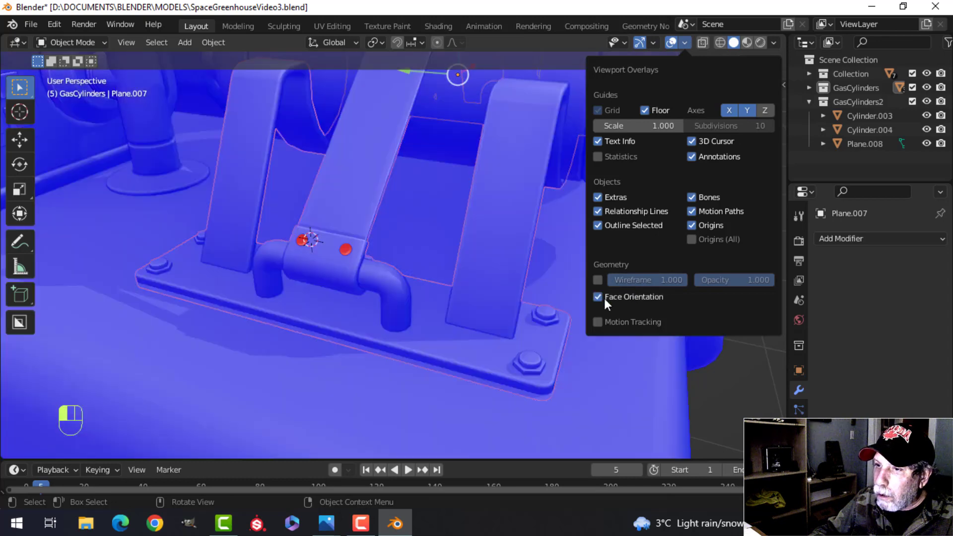
Recalculate the normals outside for the whole strap, bracket and base plate mesh, including the strap rivets, and deselect everything.
key(Tab)
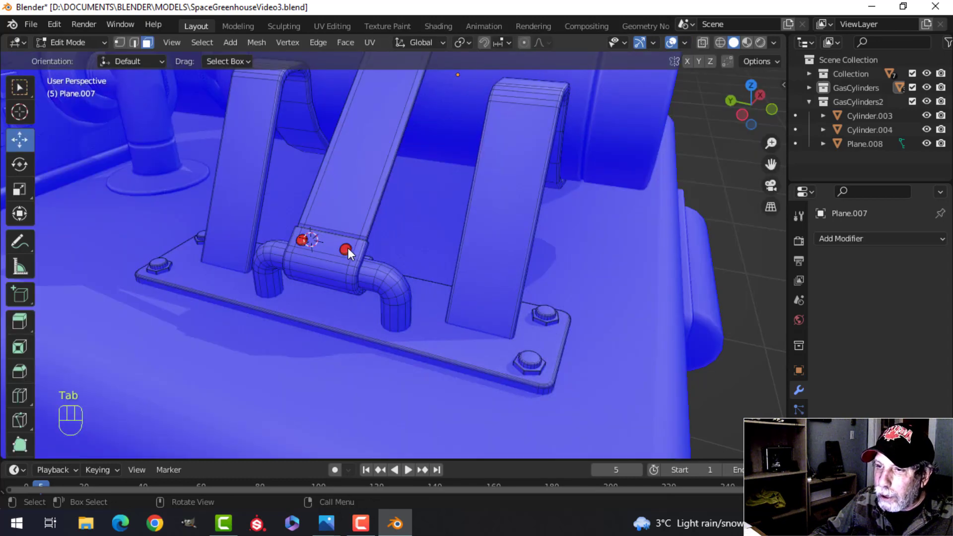
key(a)
key(alt+n)
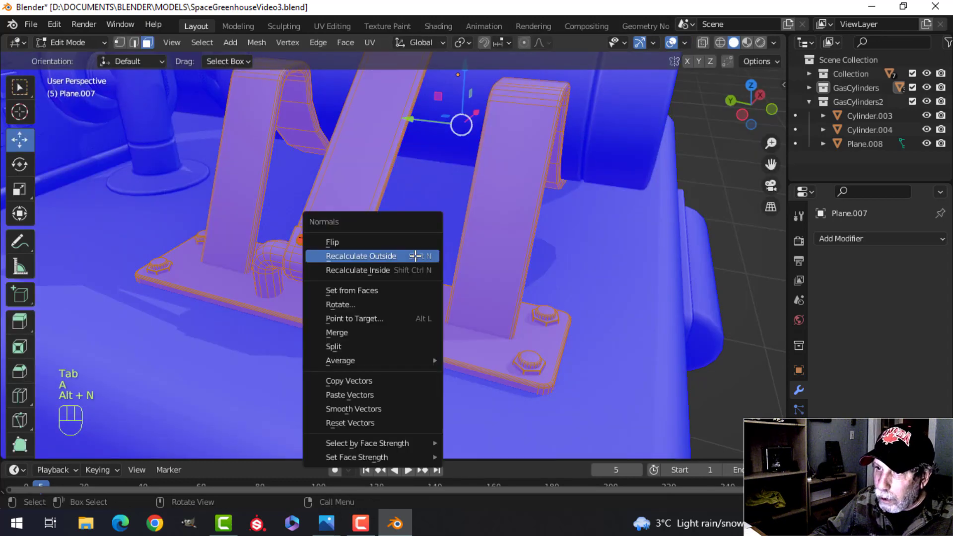
click(416, 256)
key(Tab)
scroll(437, 263, down, 10)
key(alt+a)
Disable the Face Orientation overlay and hide the viewport gizmos and overlays.
scroll(438, 263, down, 4)
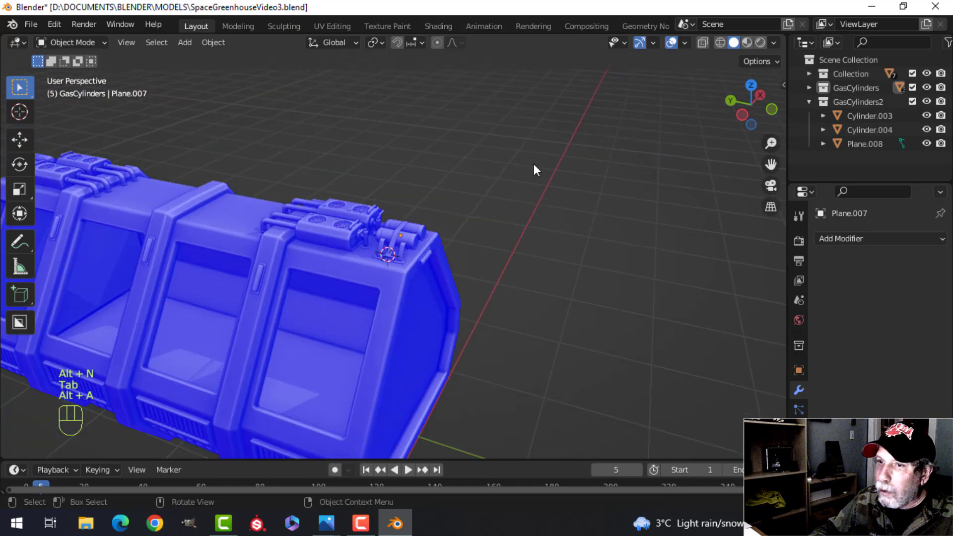
scroll(268, 273, down, 4)
shift+middle_drag(260, 277, 306, 292)
click(684, 43)
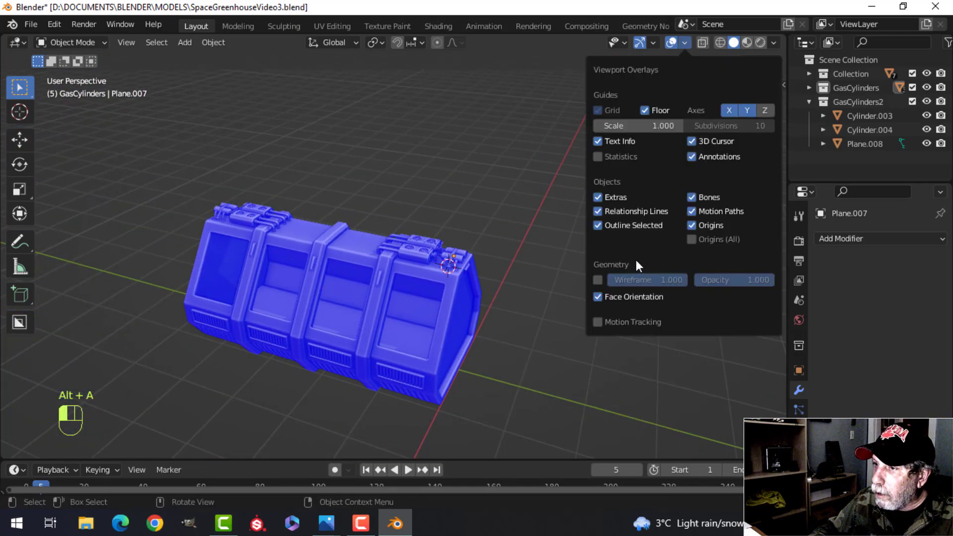
click(627, 296)
scroll(252, 252, up, 5)
shift+middle_drag(252, 251, 347, 243)
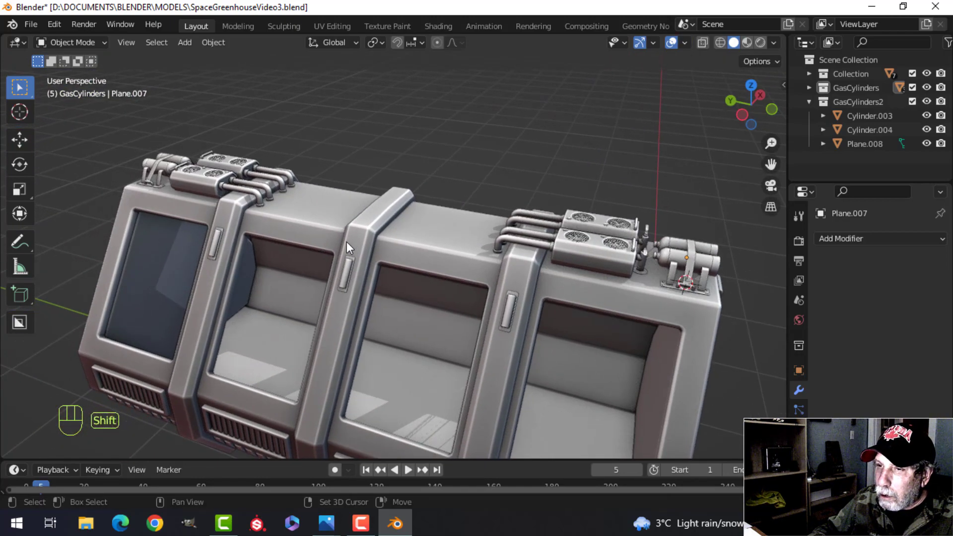
click(638, 43)
click(670, 43)
Examine the strapped gas tanks, their brackets, handle and rivets up close at the roof's end.
shift+middle_drag(265, 215, 358, 243)
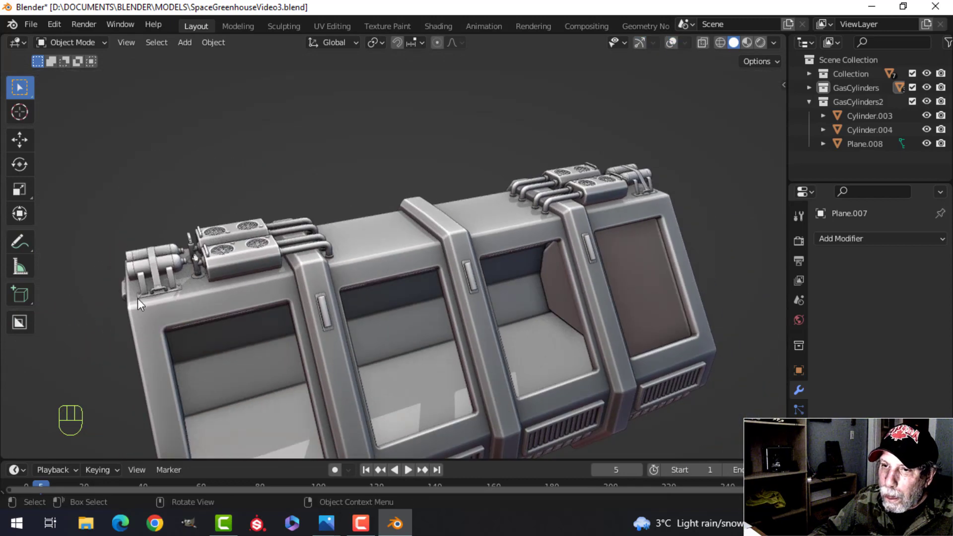
scroll(139, 298, up, 5)
shift+middle_drag(151, 286, 536, 198)
middle_drag(384, 219, 421, 239)
scroll(426, 244, up, 1)
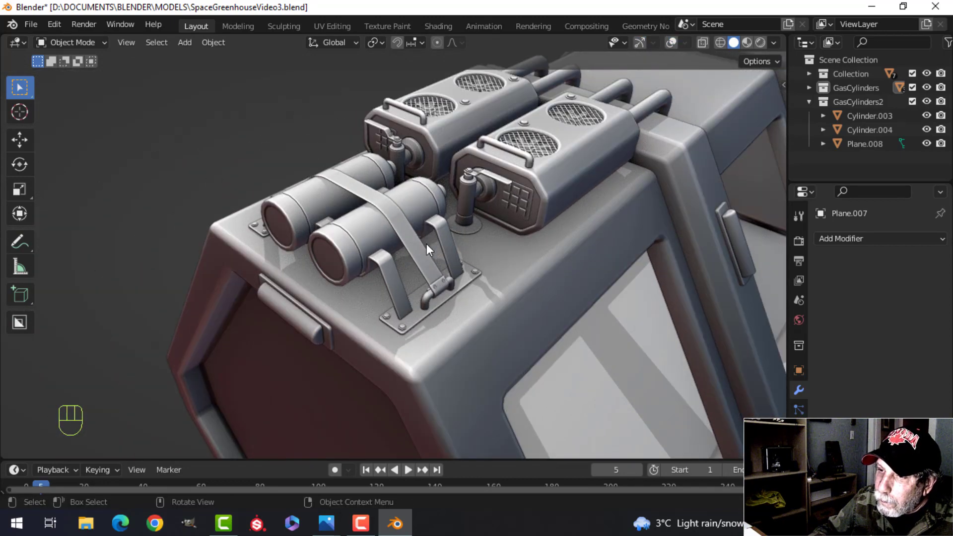
scroll(460, 234, down, 1)
scroll(464, 234, up, 1)
scroll(461, 227, up, 2)
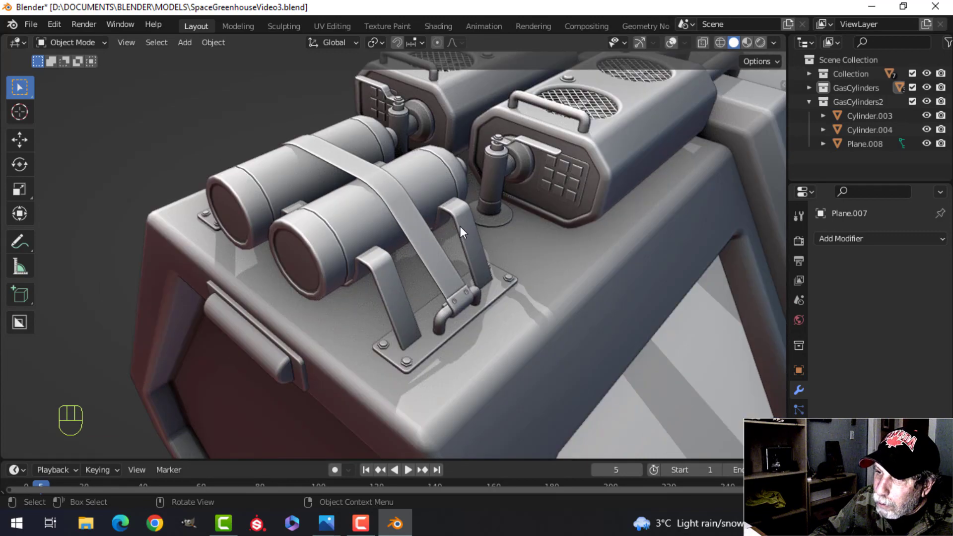
scroll(452, 226, up, 2)
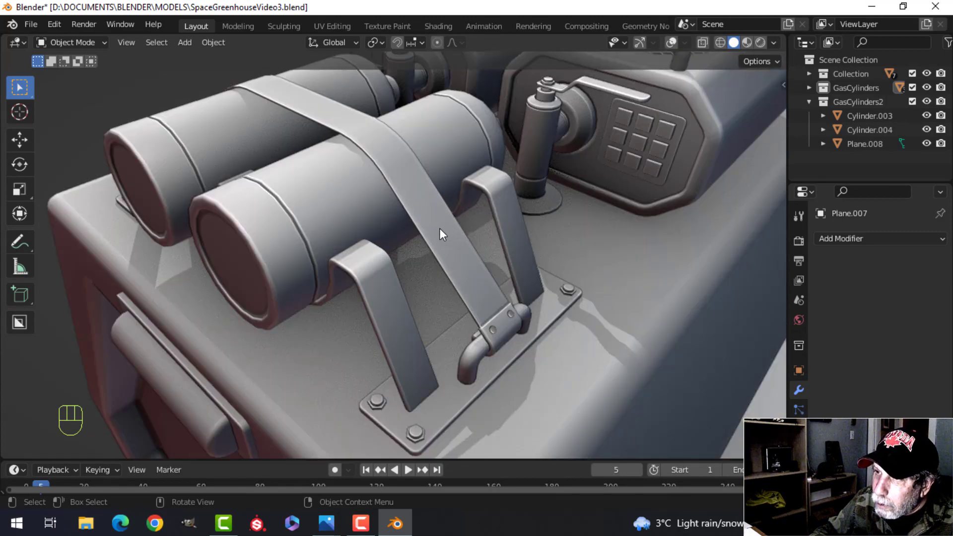
Review the whole greenhouse from its long window side, with the equipment at both ends of the roof.
scroll(437, 228, down, 5)
middle_drag(455, 231, 388, 233)
scroll(393, 231, down, 4)
shift+middle_drag(463, 222, 403, 210)
scroll(431, 228, down, 5)
shift+middle_drag(403, 210, 422, 258)
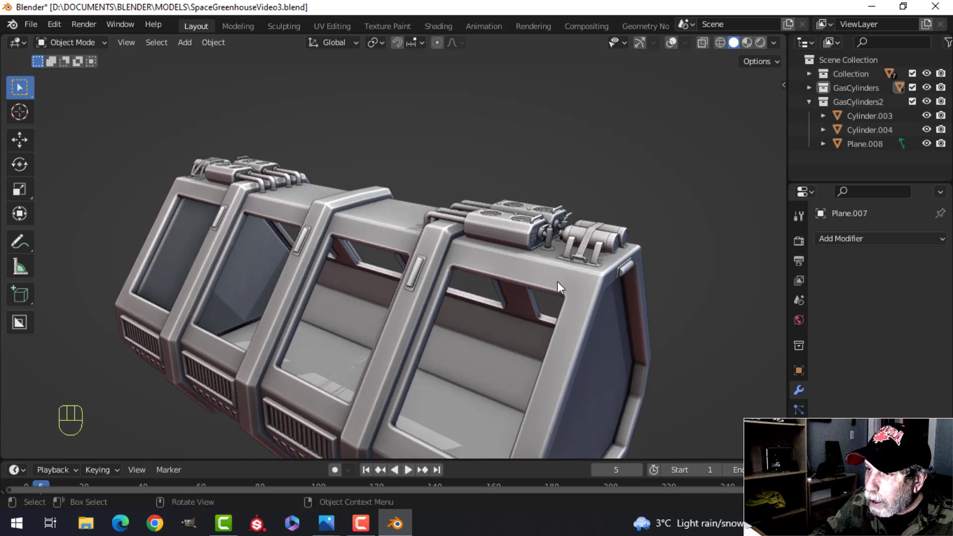
middle_drag(530, 273, 563, 254)
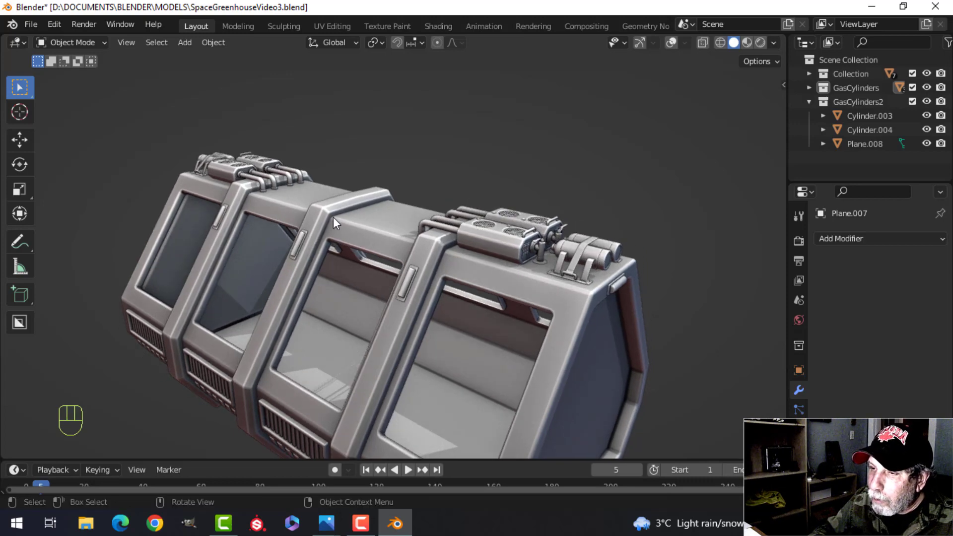
shift+middle_drag(332, 216, 449, 246)
shift+middle_drag(391, 213, 349, 120)
scroll(422, 195, down, 3)
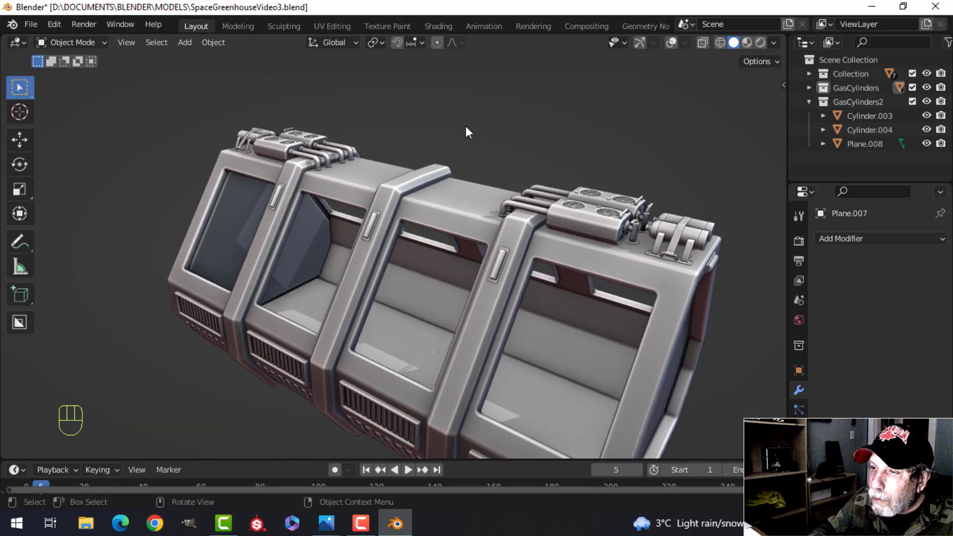
Inspect the roof's fan units, valves and gas tanks at close range, along with the greenhouse's side and end panel.
scroll(542, 203, up, 3)
shift+middle_drag(583, 206, 389, 226)
middle_drag(531, 200, 477, 199)
scroll(532, 226, up, 2)
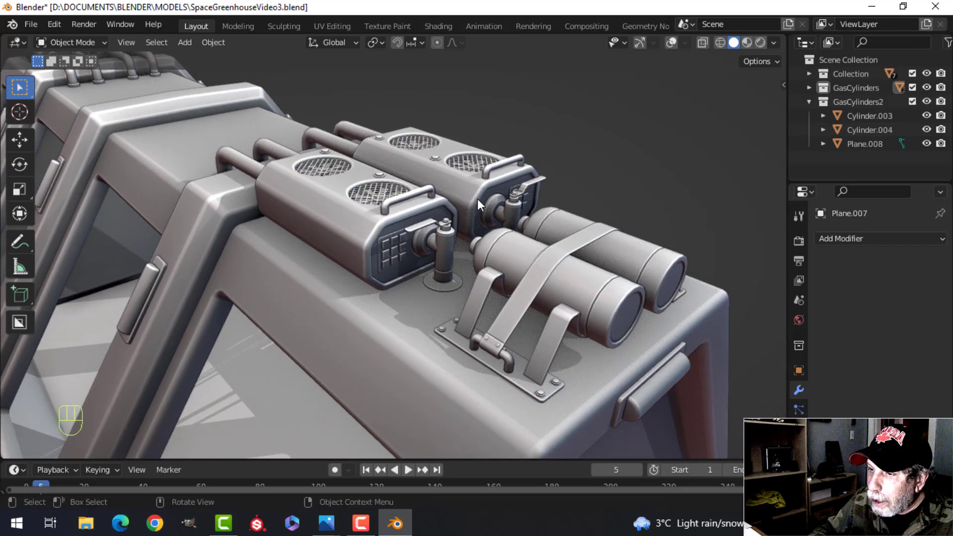
scroll(477, 201, down, 2)
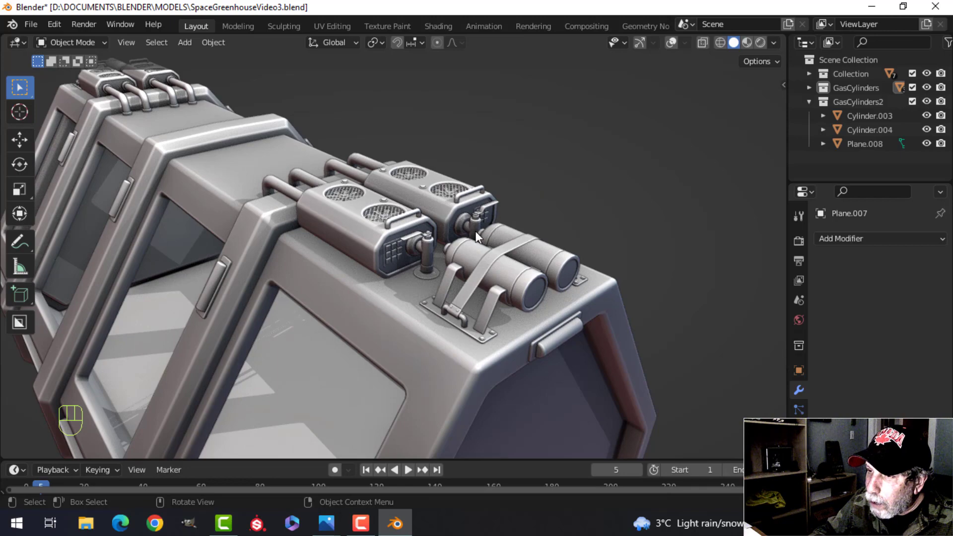
scroll(475, 231, up, 2)
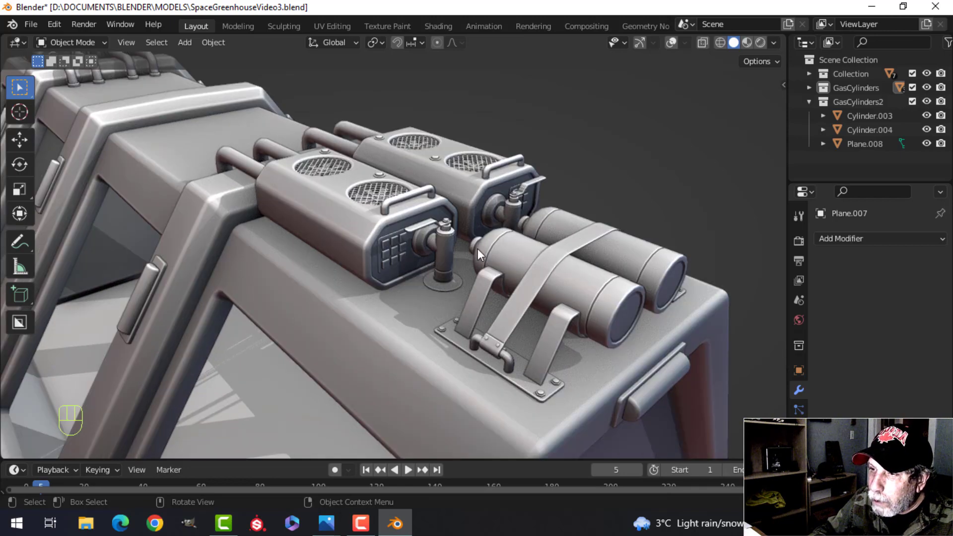
scroll(311, 234, down, 2)
shift+middle_drag(310, 234, 486, 238)
scroll(381, 166, down, 2)
shift+middle_drag(486, 238, 455, 225)
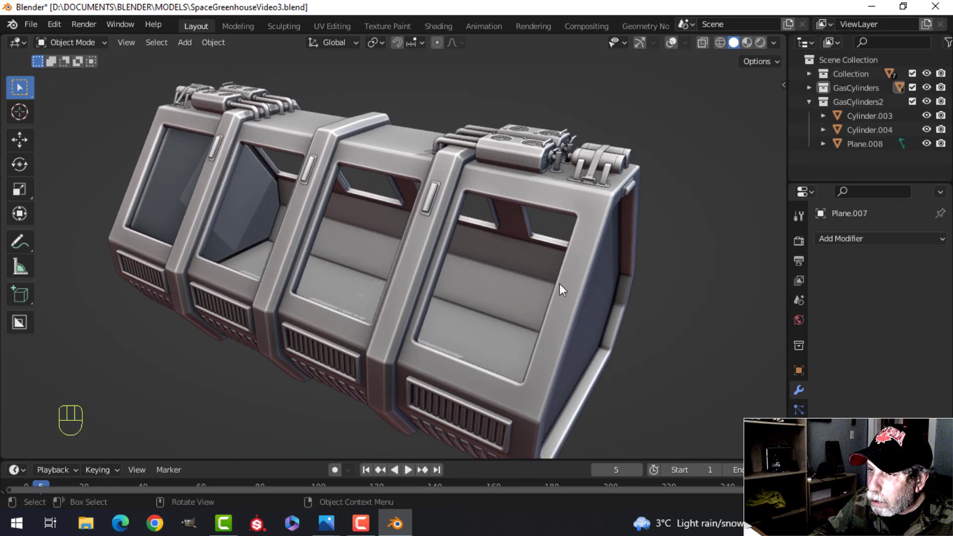
scroll(516, 233, up, 1)
scroll(514, 234, down, 1)
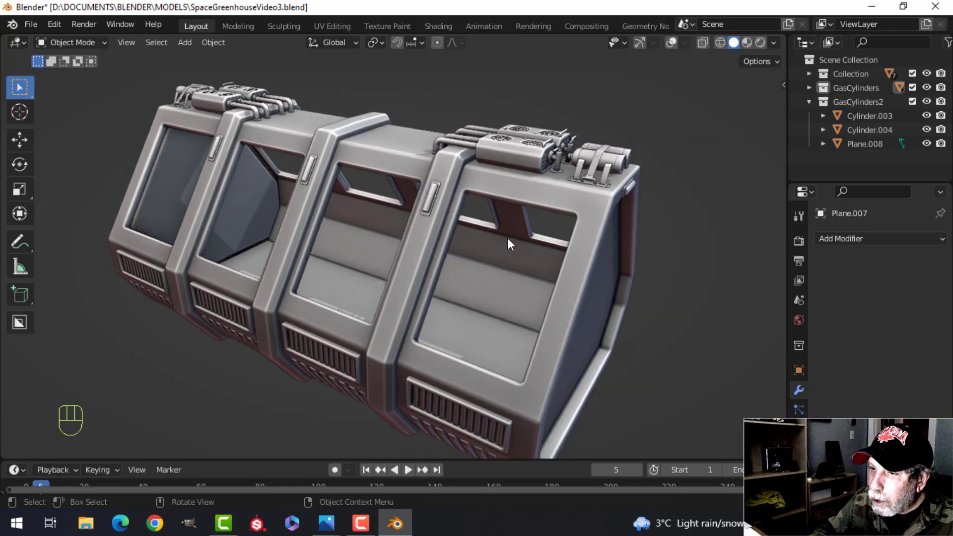
middle_drag(465, 243, 415, 193)
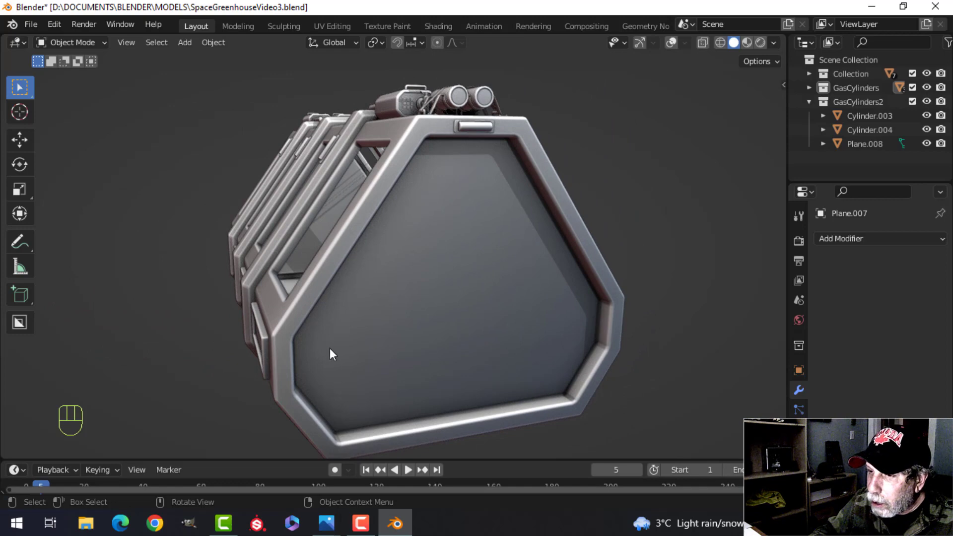
middle_drag(399, 309, 464, 276)
scroll(460, 276, up, 4)
scroll(424, 296, down, 5)
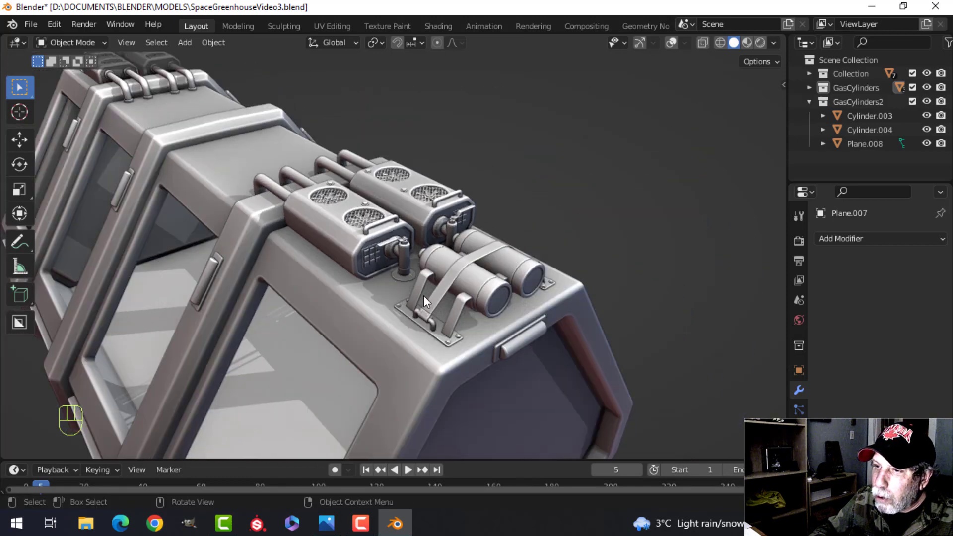
middle_drag(424, 295, 489, 280)
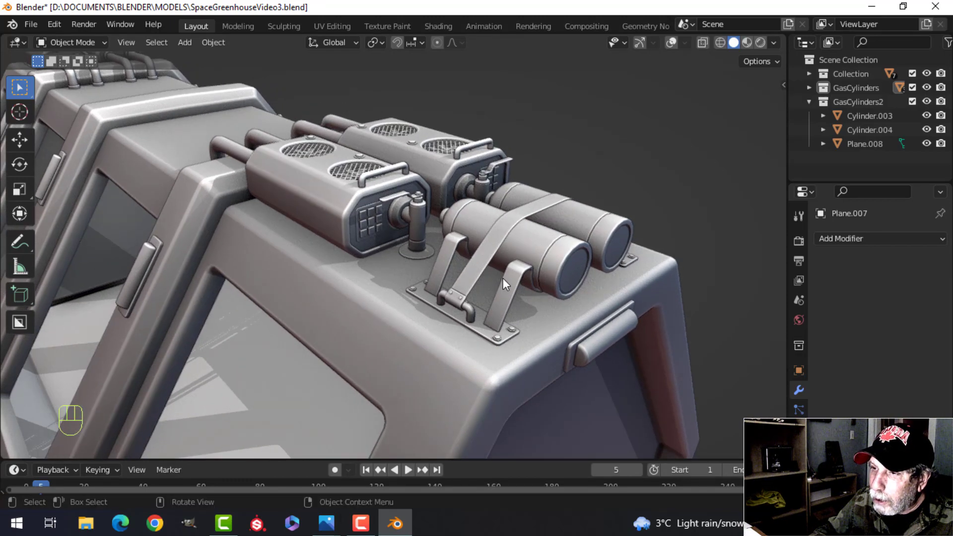